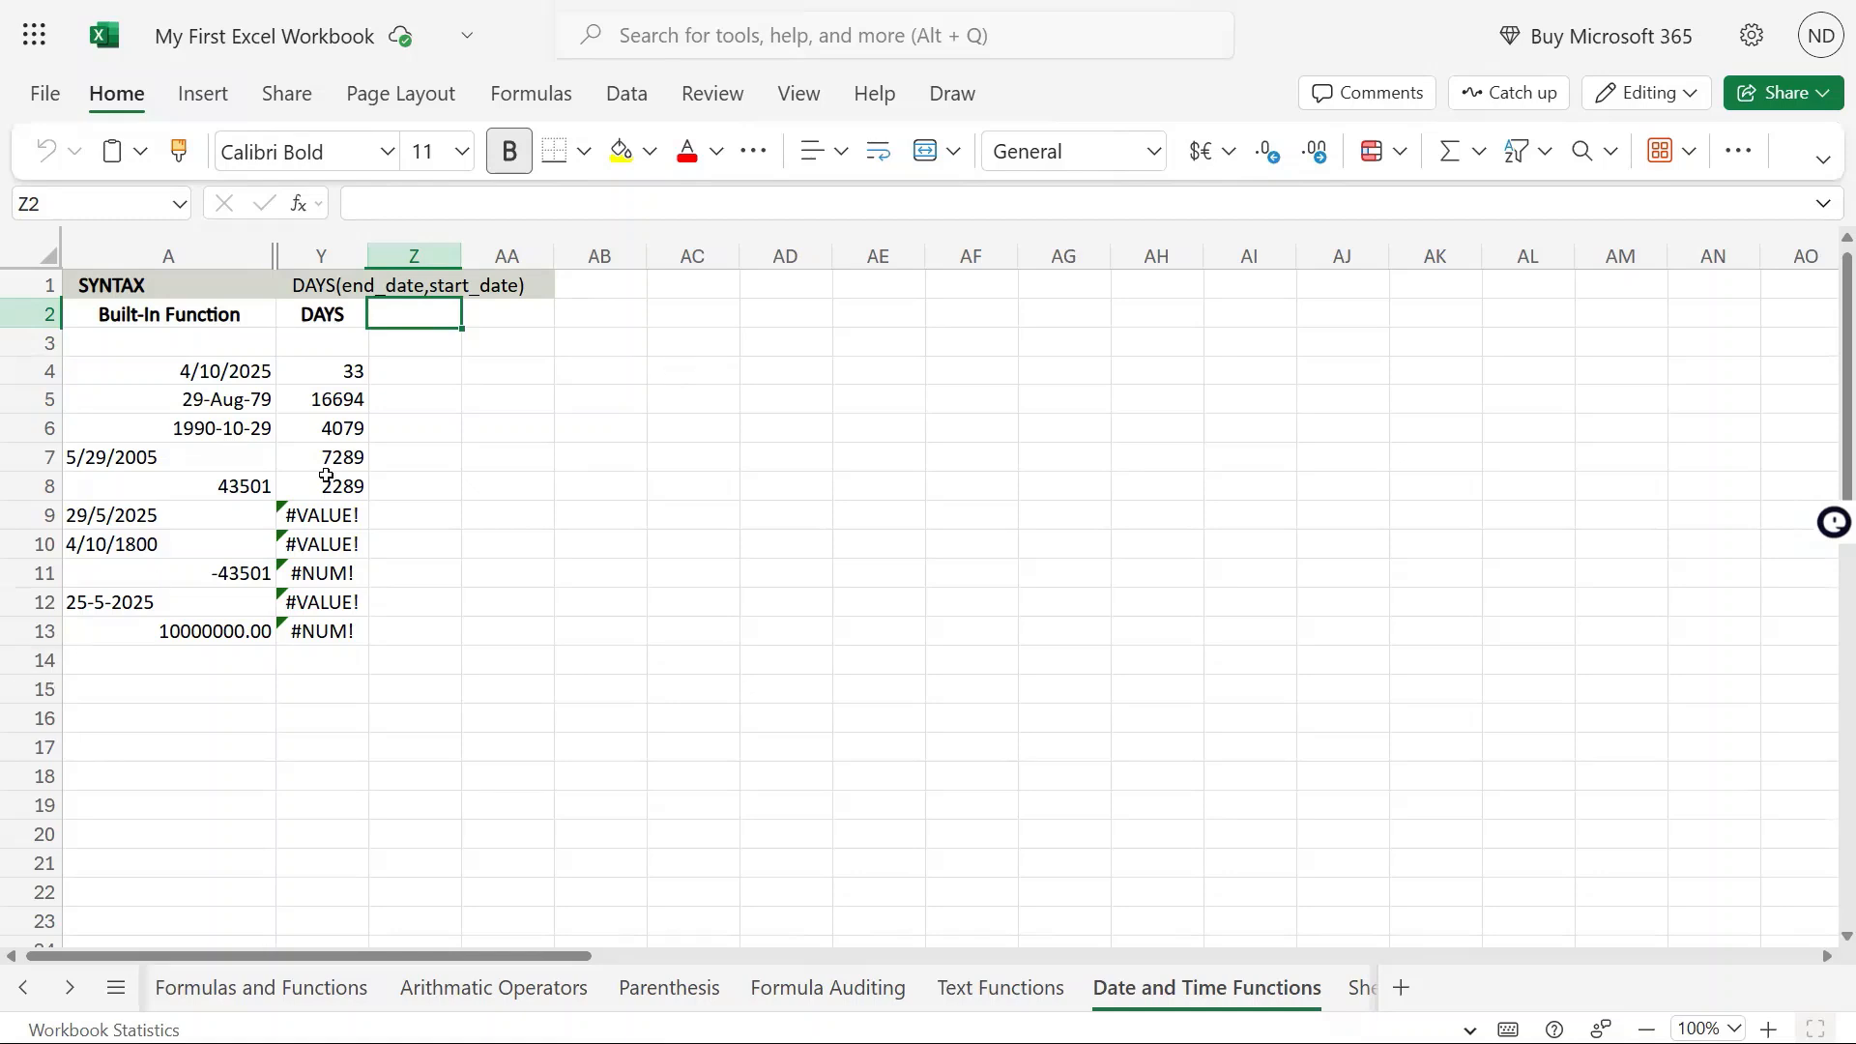
# Enter the heading DAYS360 in cell Z2, next to the DAYS heading
pyautogui.write('DAYS')
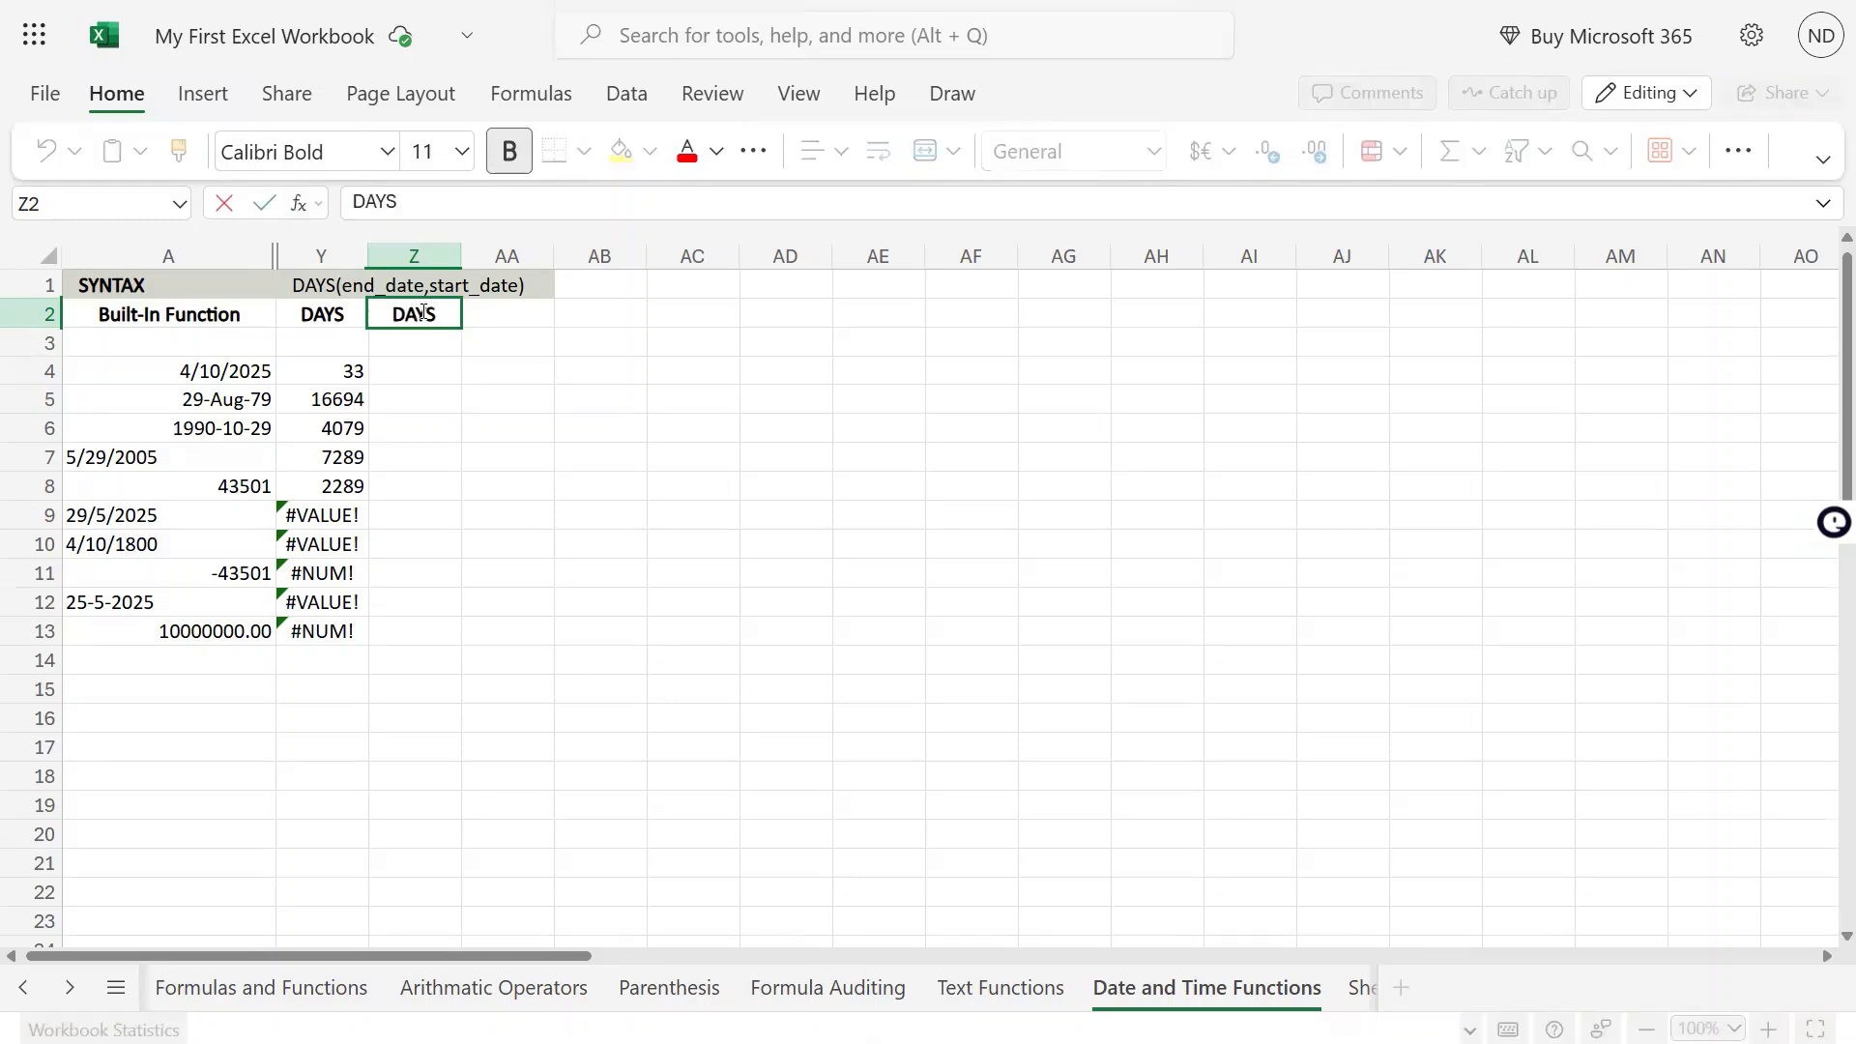
pyautogui.write('360')
pyautogui.press('Return')
pyautogui.press('Up')
pyautogui.press('Left')
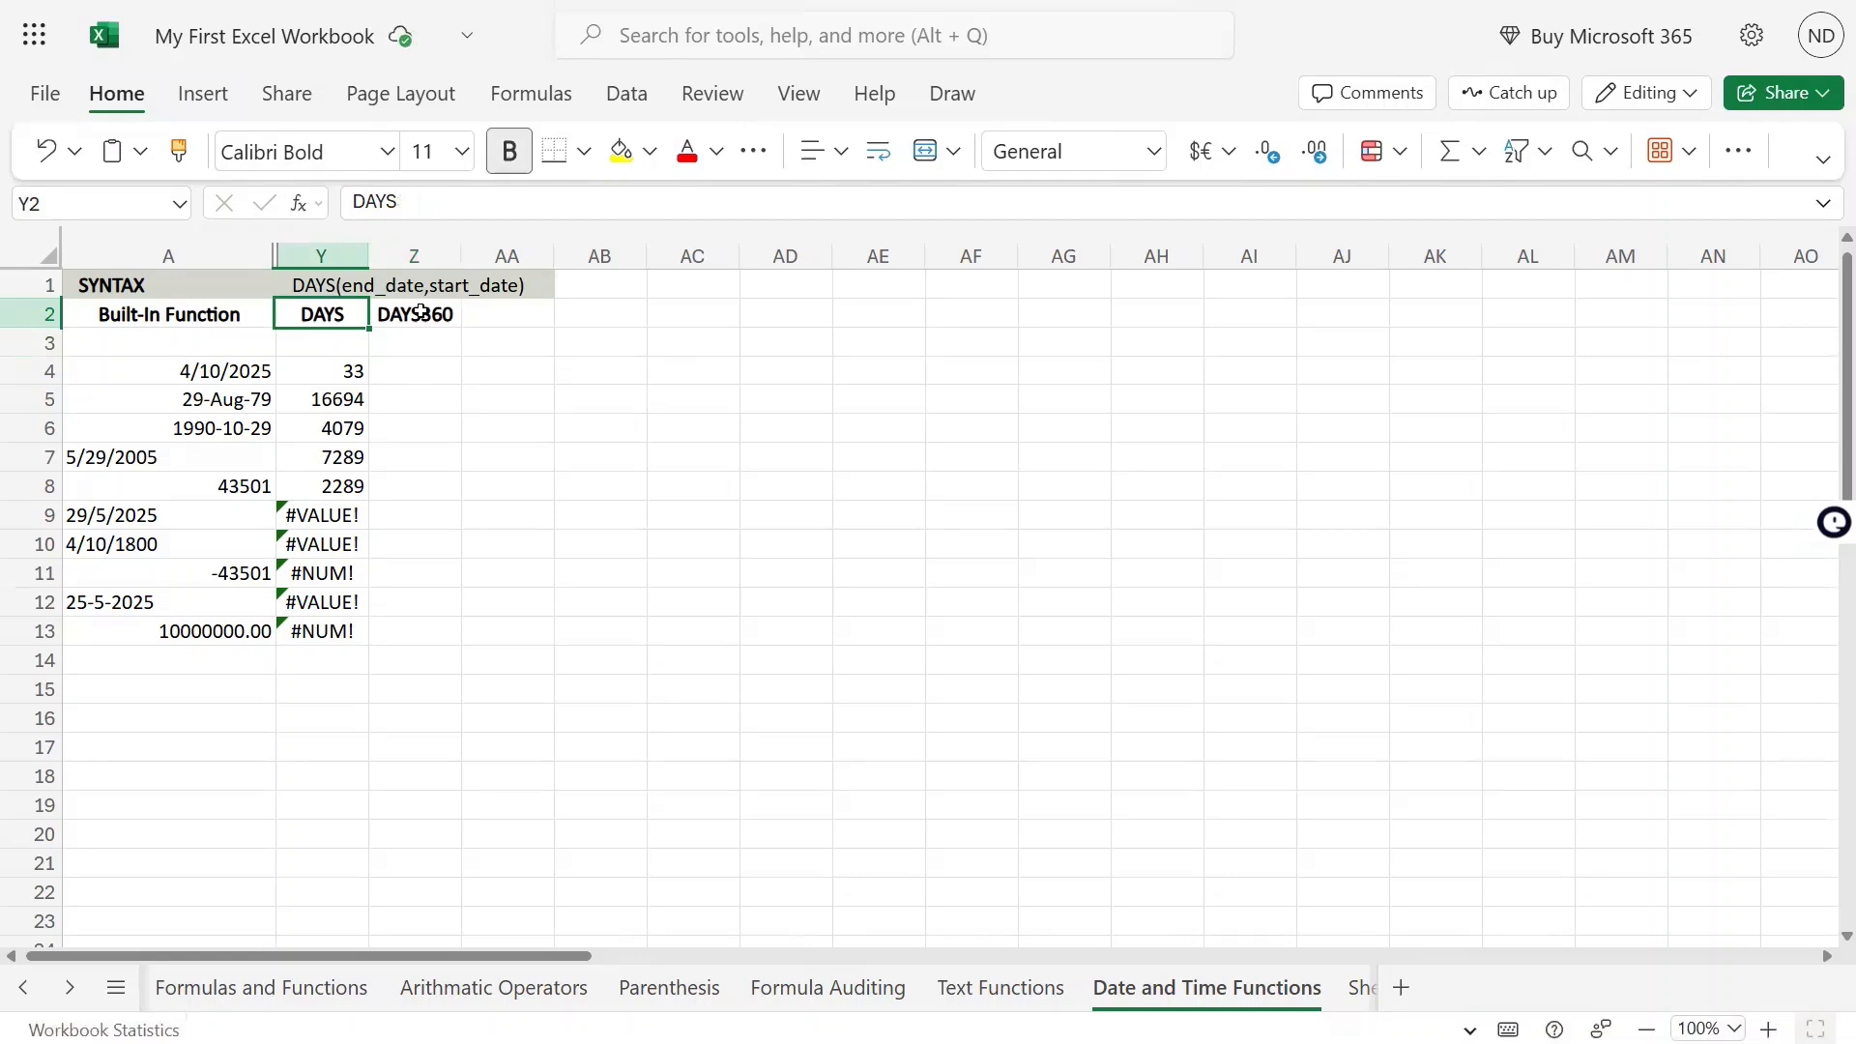
pyautogui.press('Right')
pyautogui.moveTo(926, 2)
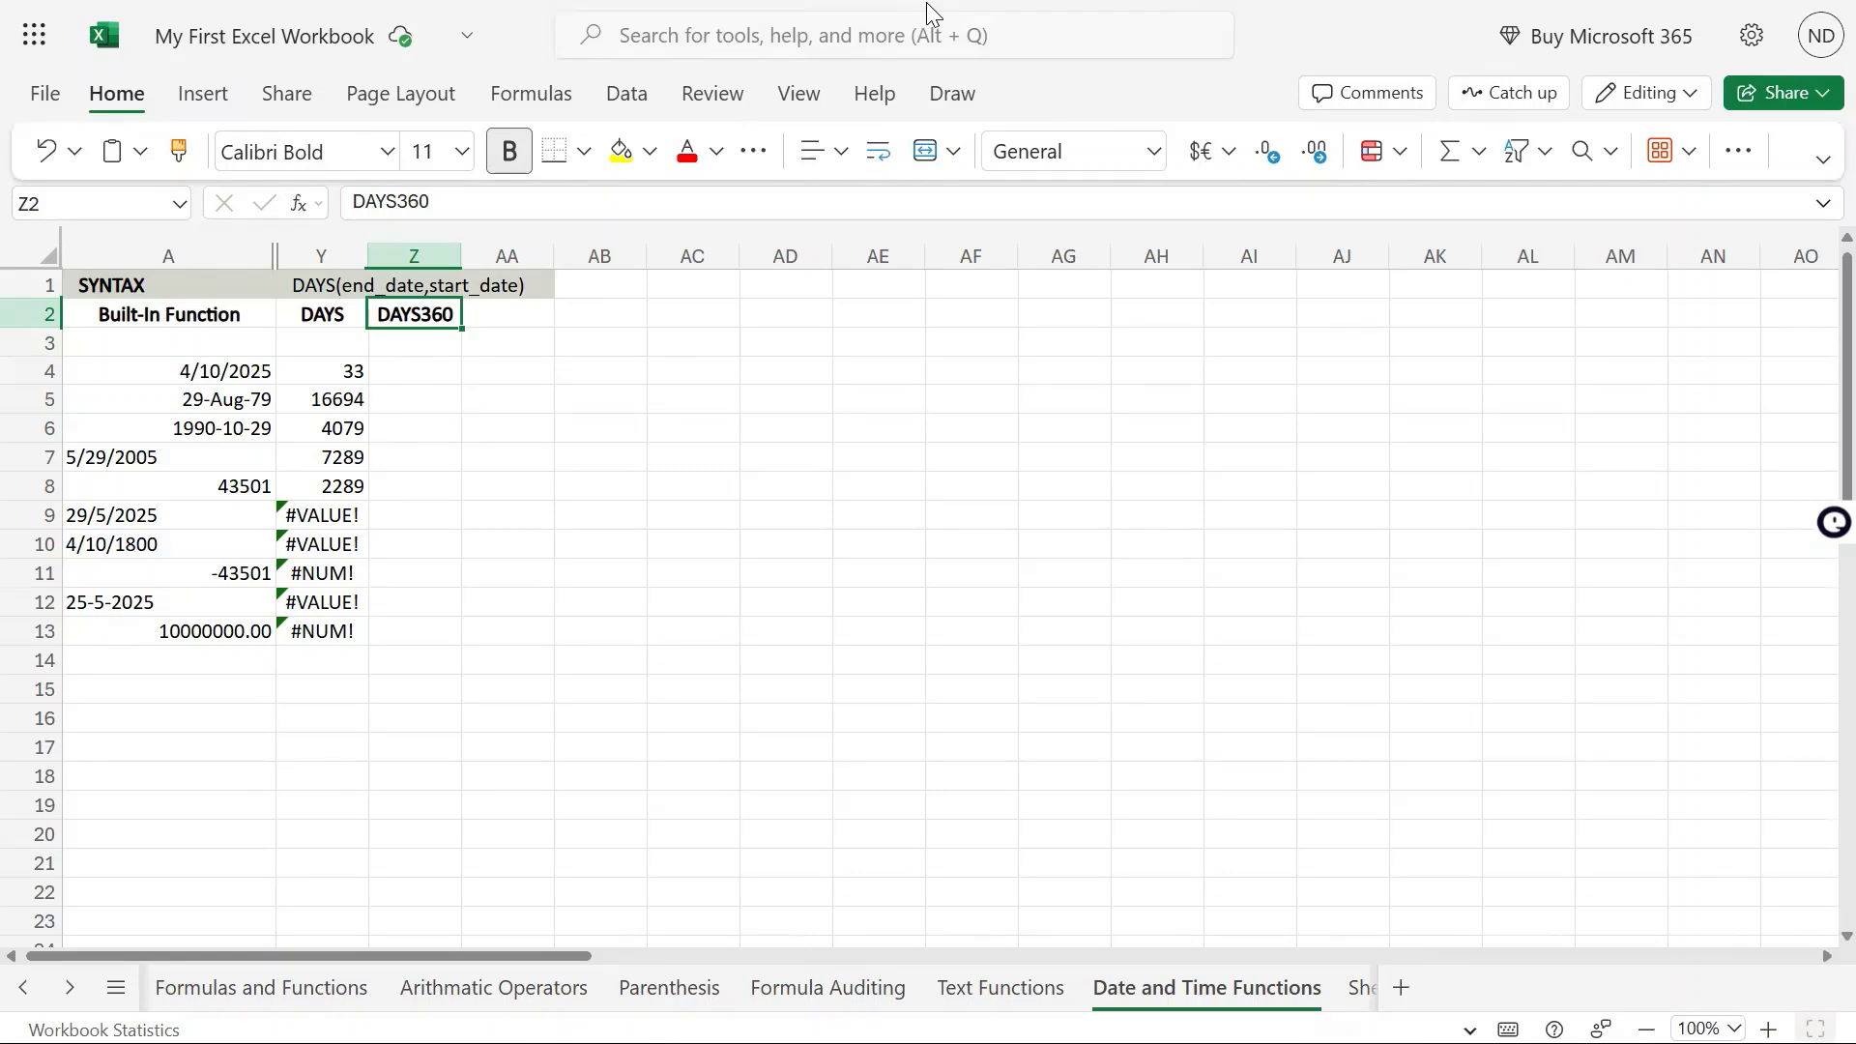
pyautogui.click(345, 314)
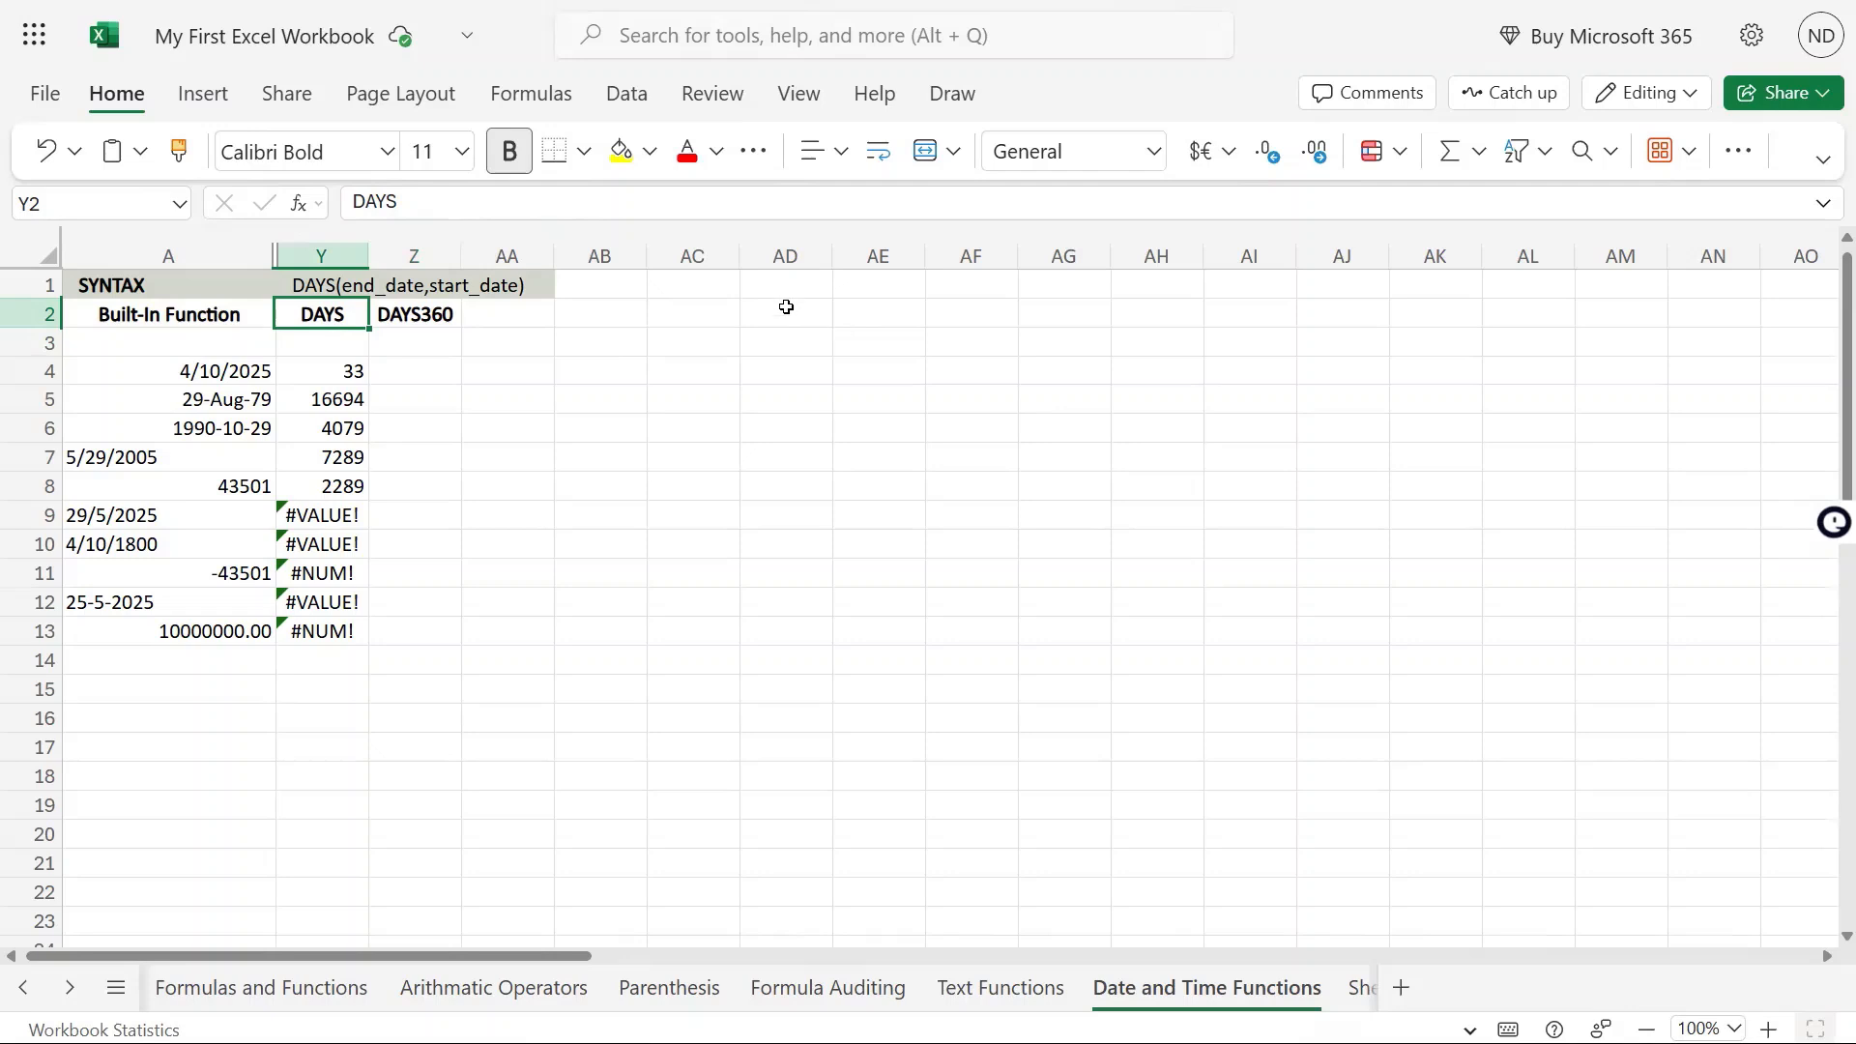
pyautogui.click(787, 308)
pyautogui.write('3675')
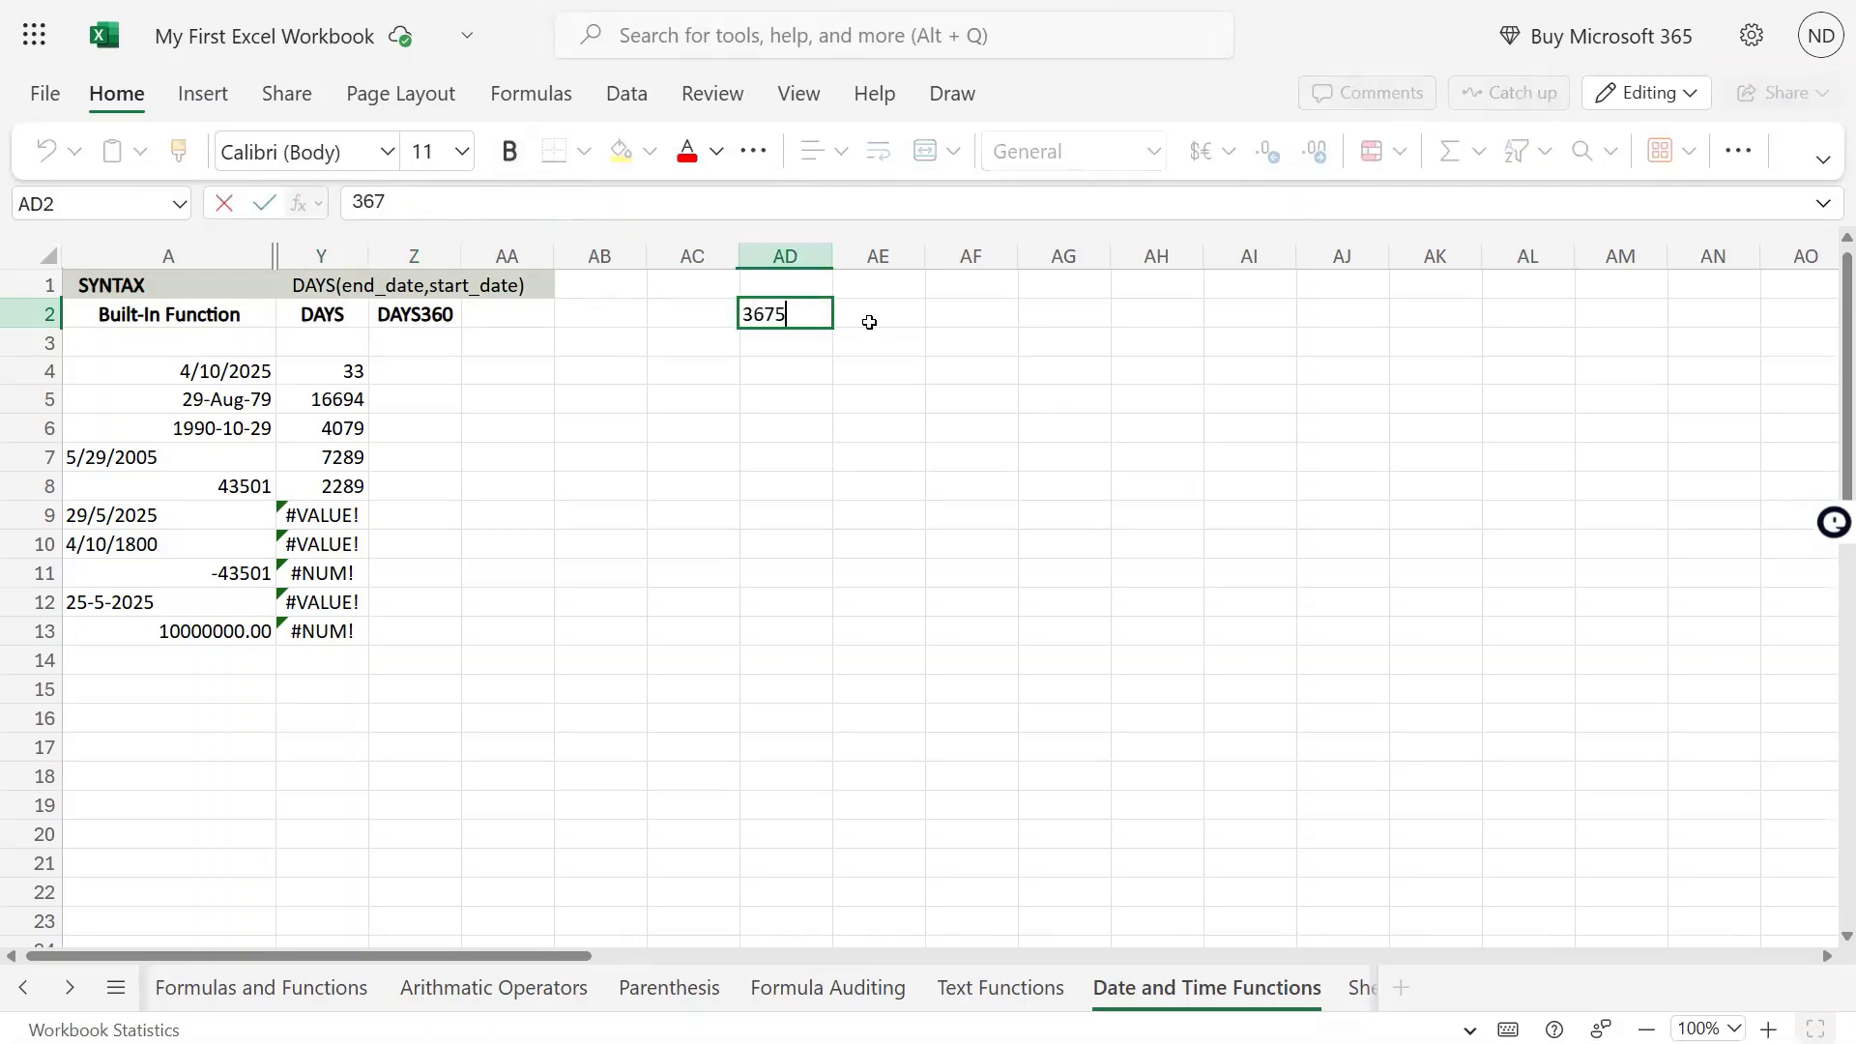
pyautogui.press('Escape')
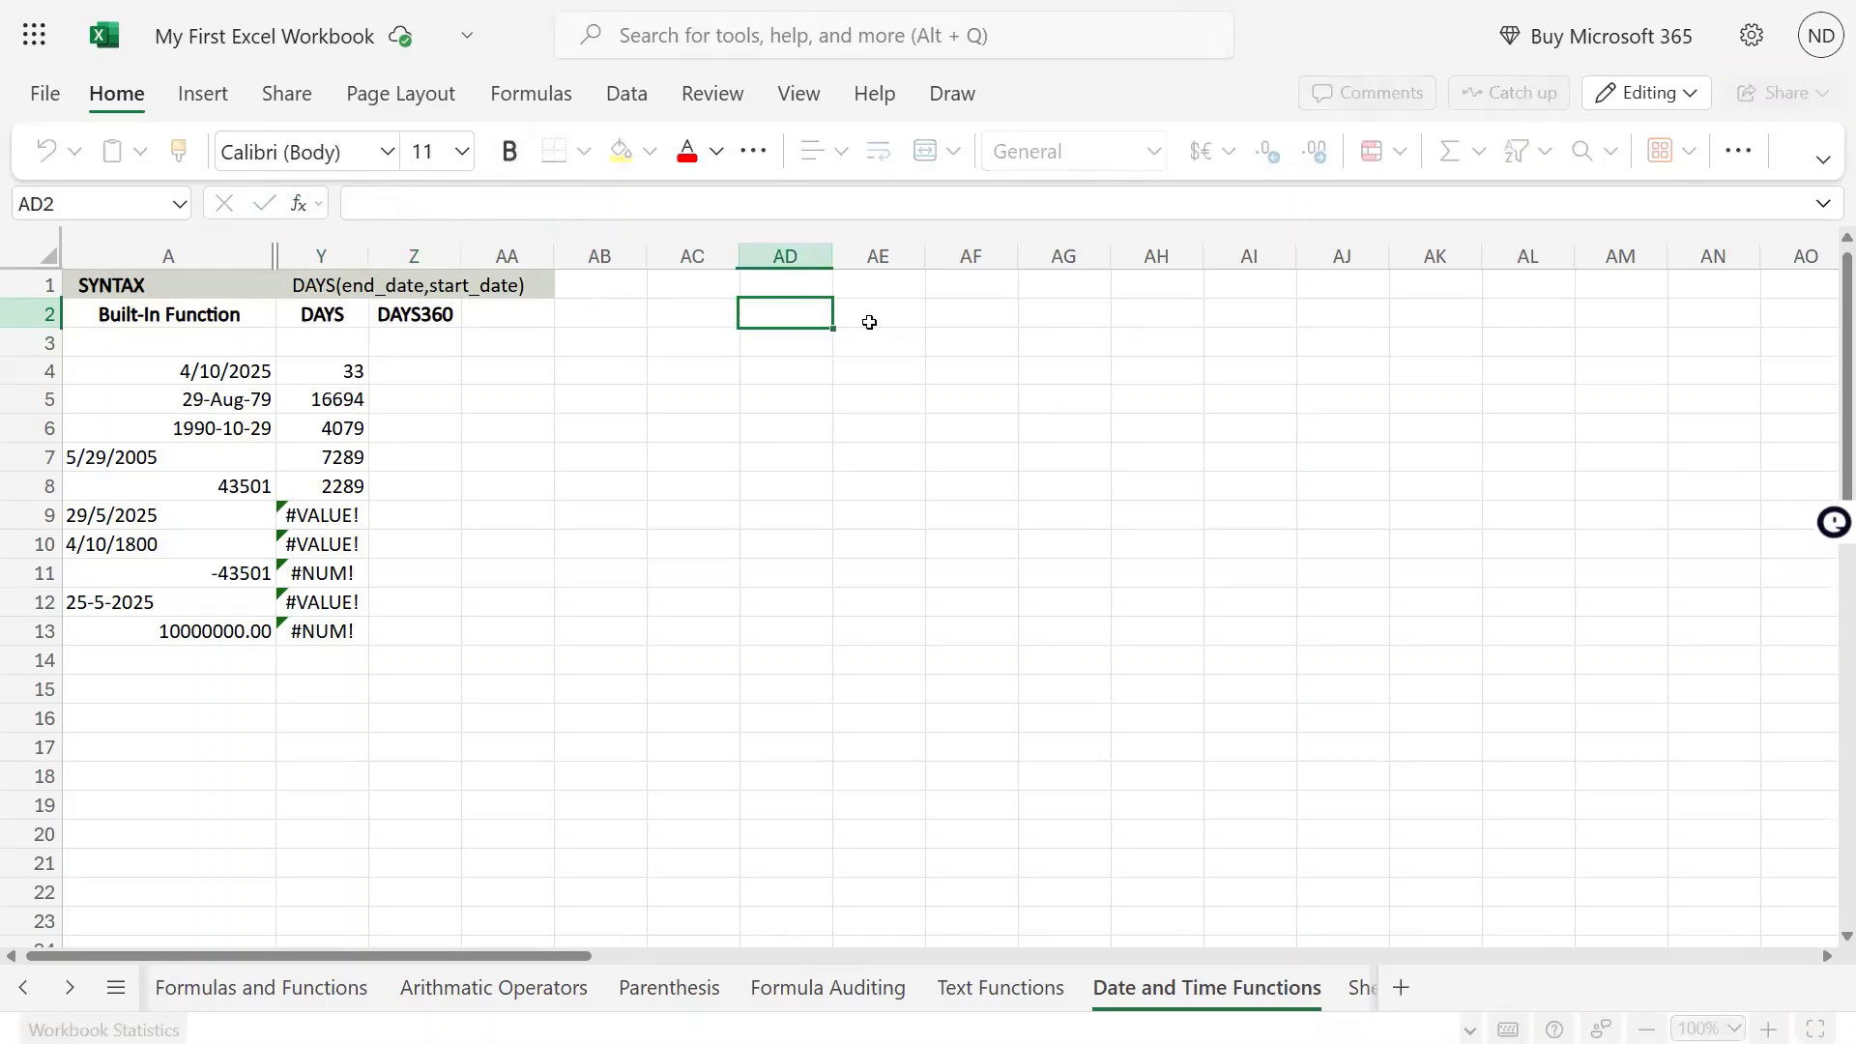
# Enter 365 in Y3 under the DAYS heading and 360 in Z3 under the DAYS360 heading
pyautogui.press('Left')
pyautogui.press('Left')
pyautogui.press('Left')
pyautogui.press('Left')
pyautogui.press('Left')
pyautogui.press('Down')
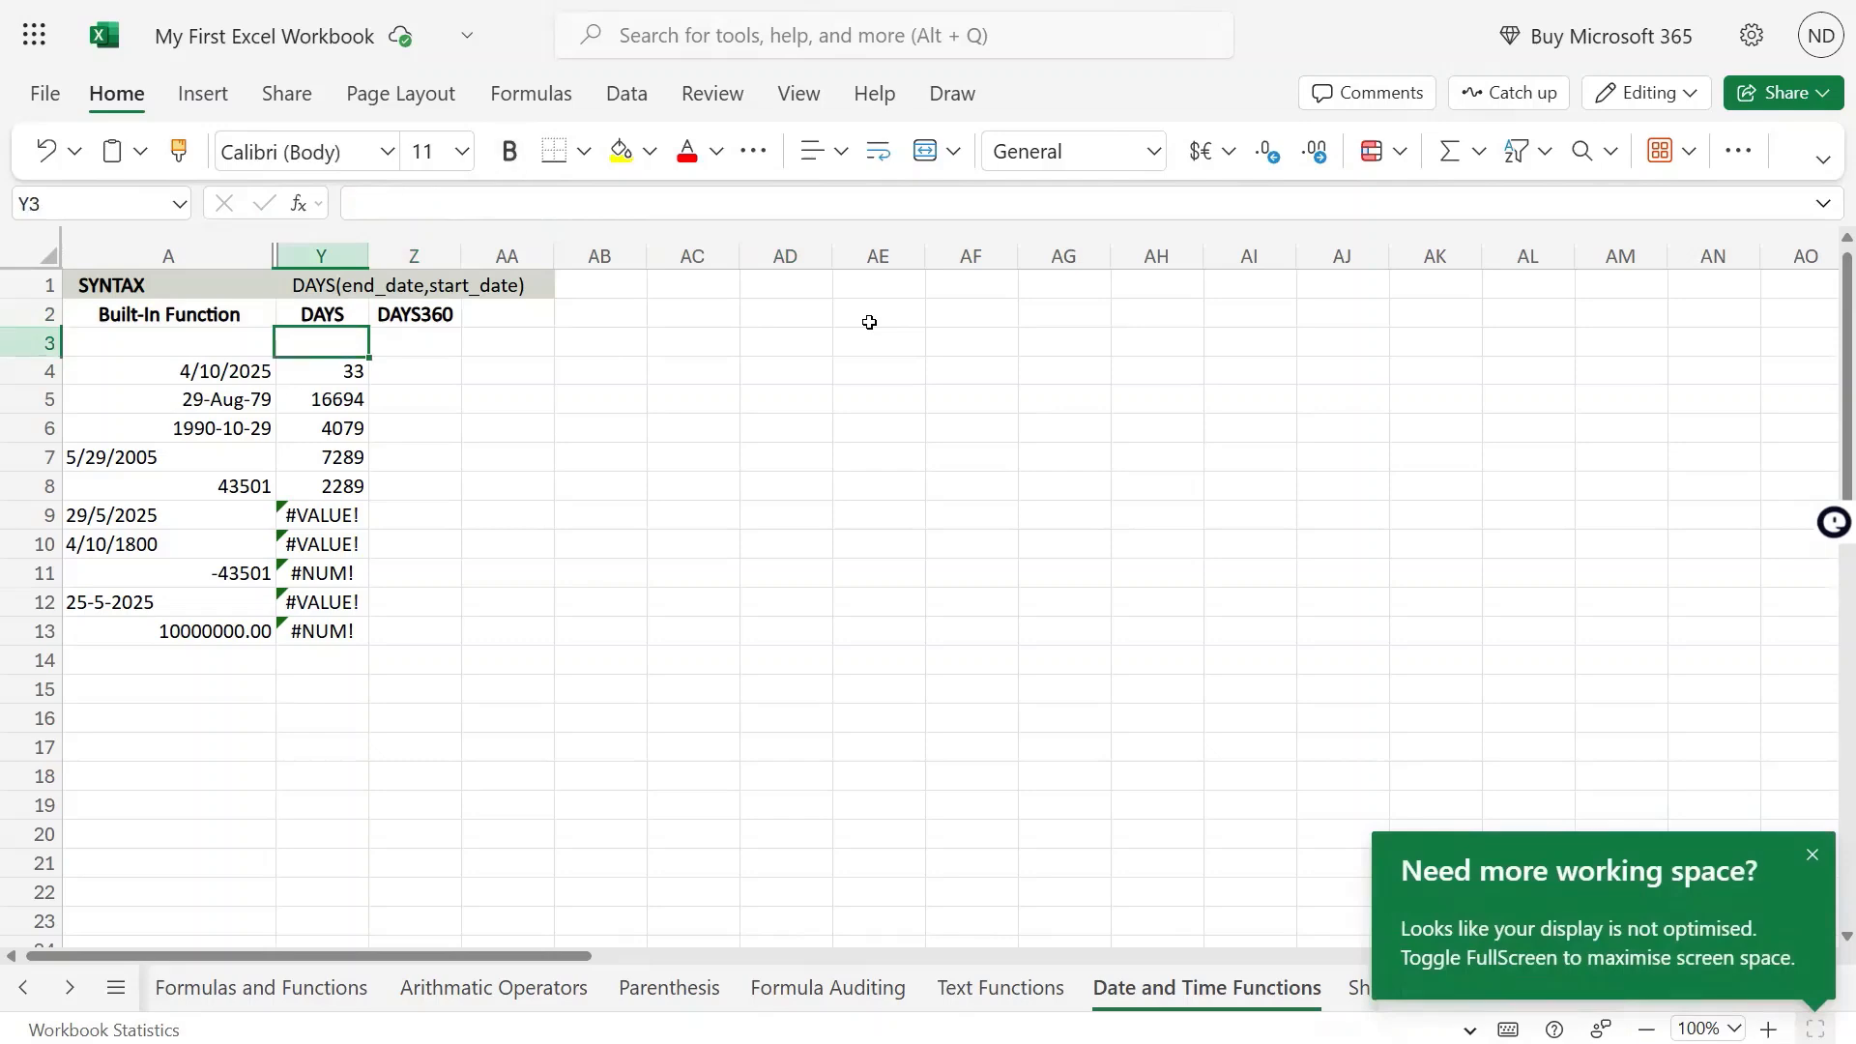
pyautogui.write('365')
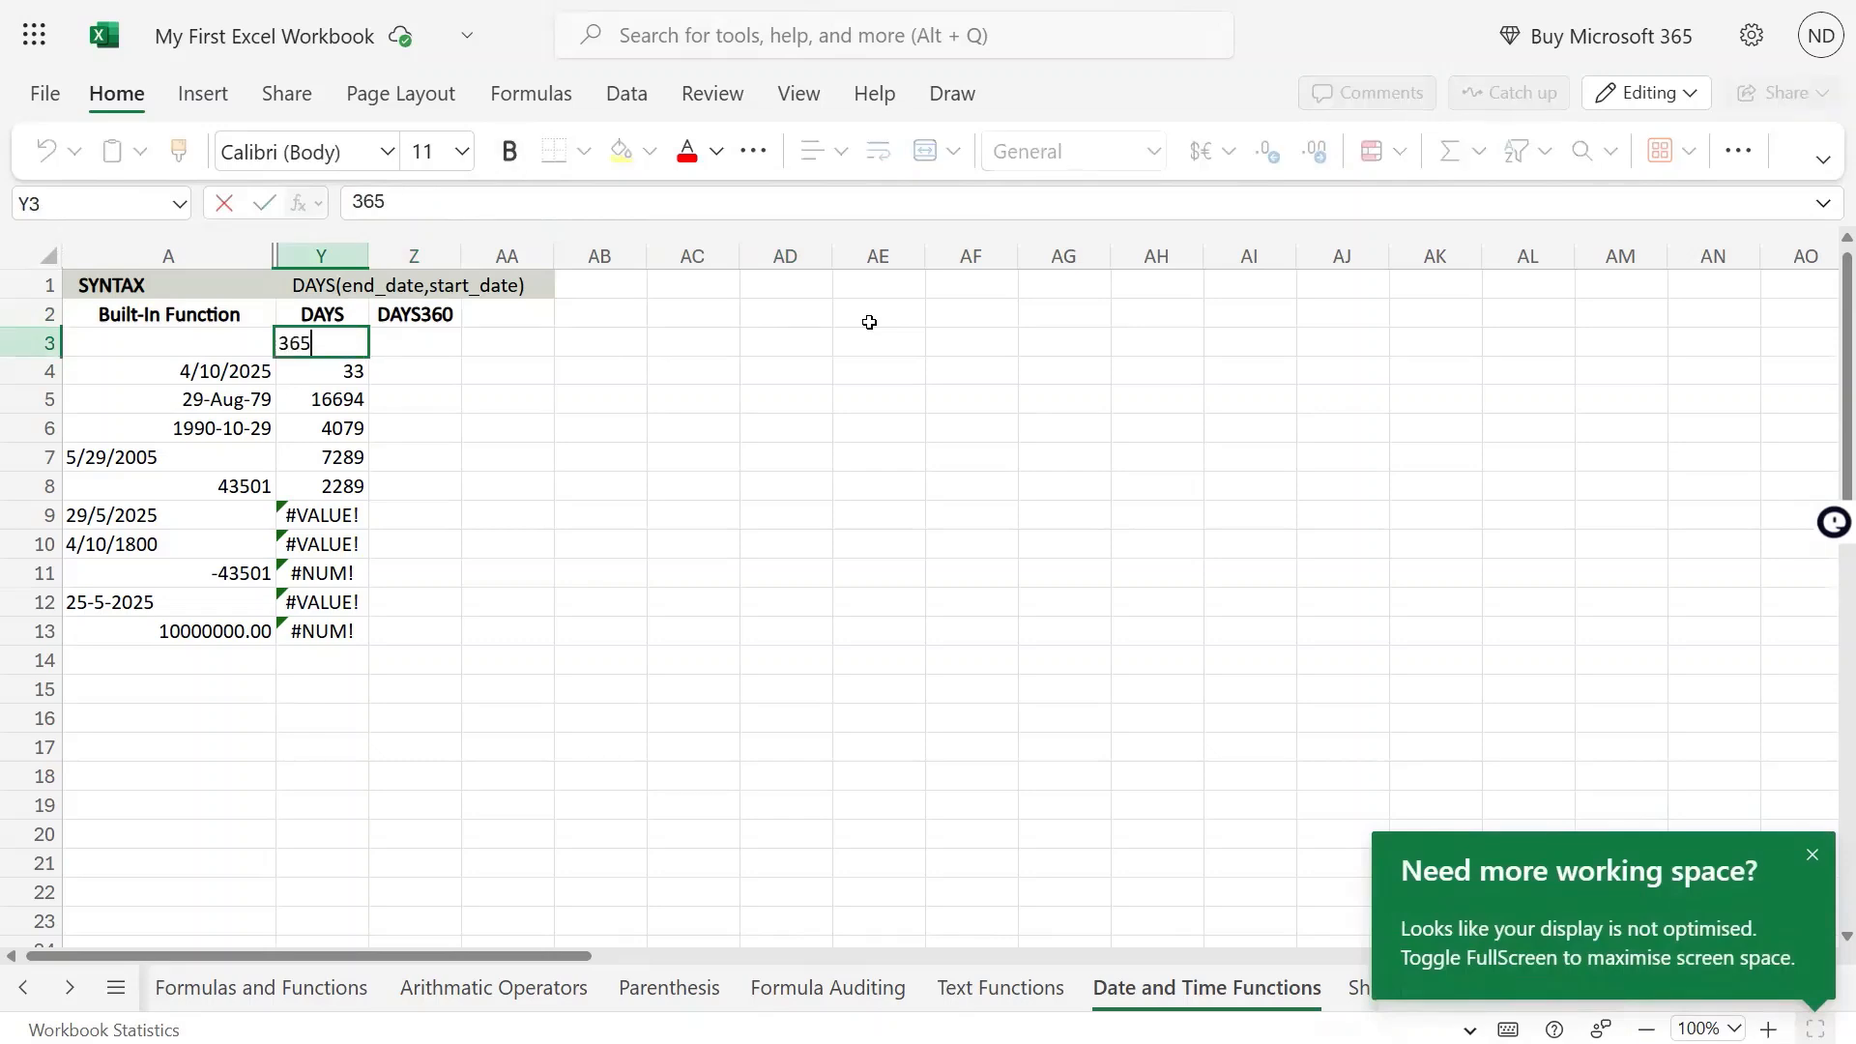
pyautogui.press('Return')
pyautogui.press('Up')
pyautogui.press('Right')
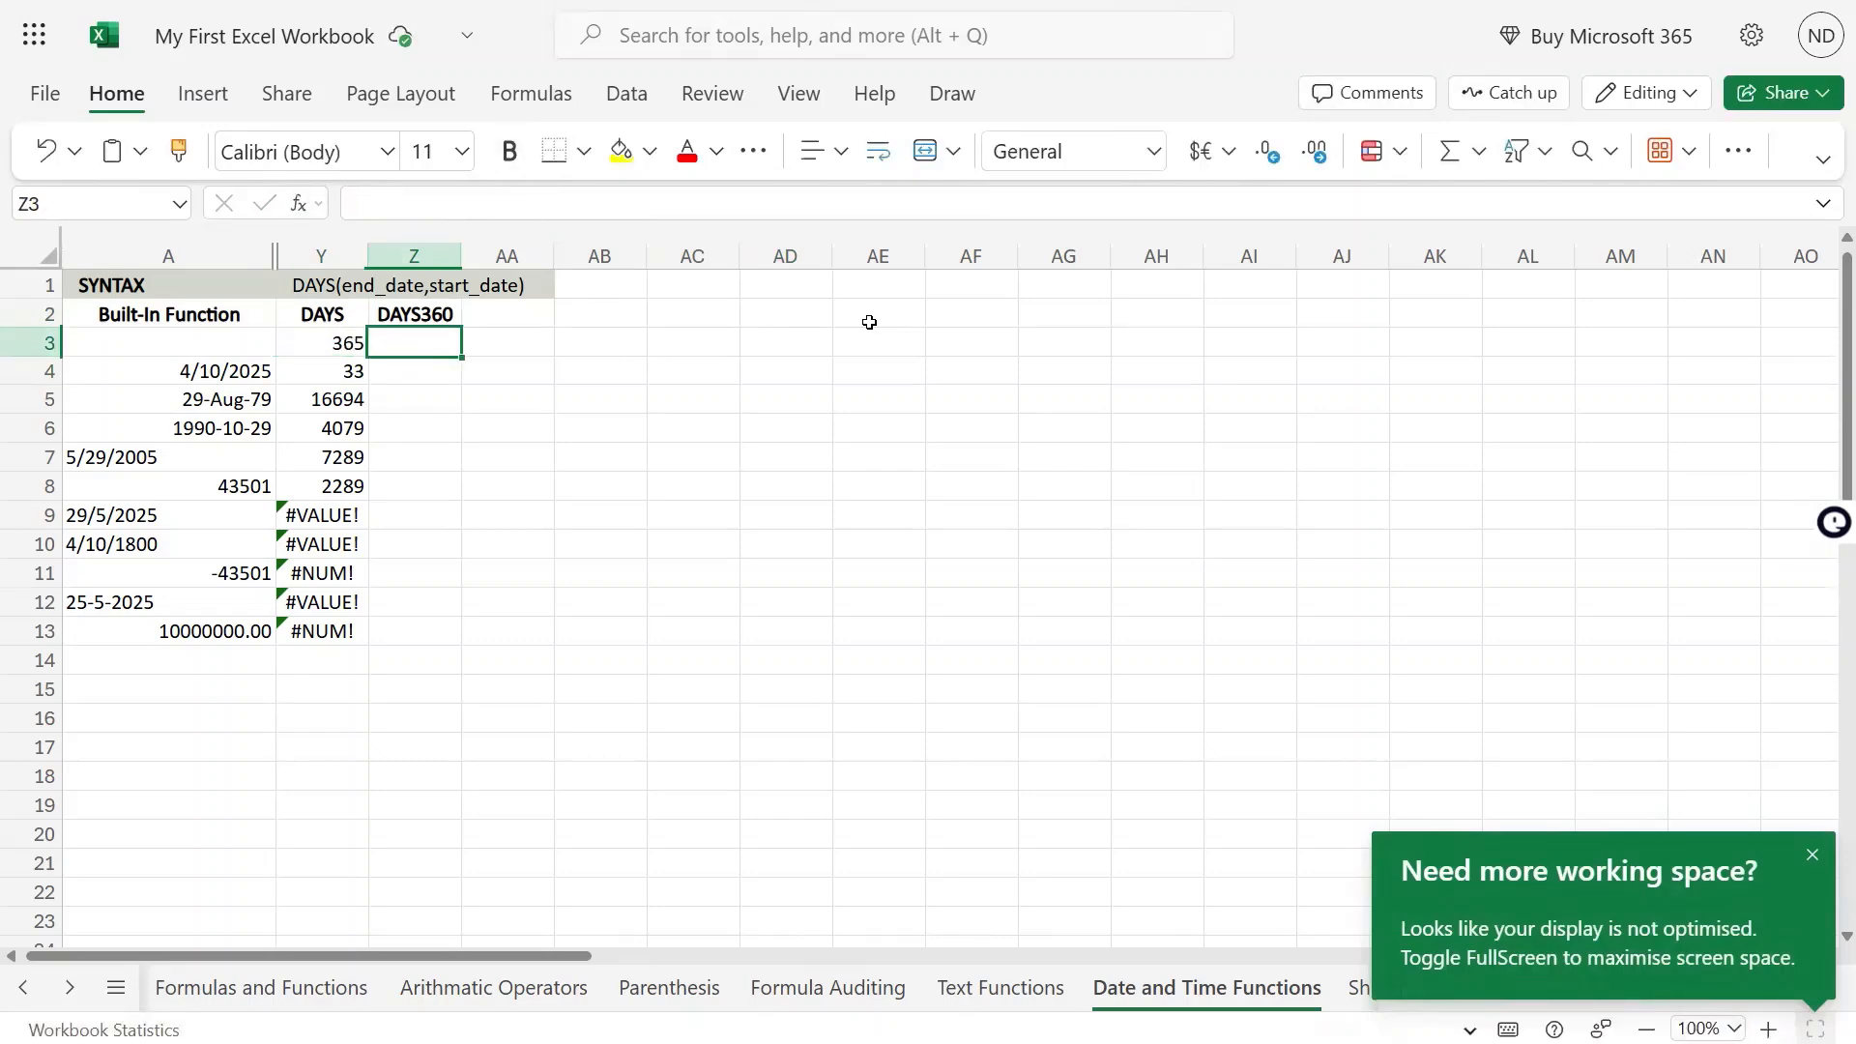
pyautogui.write('360')
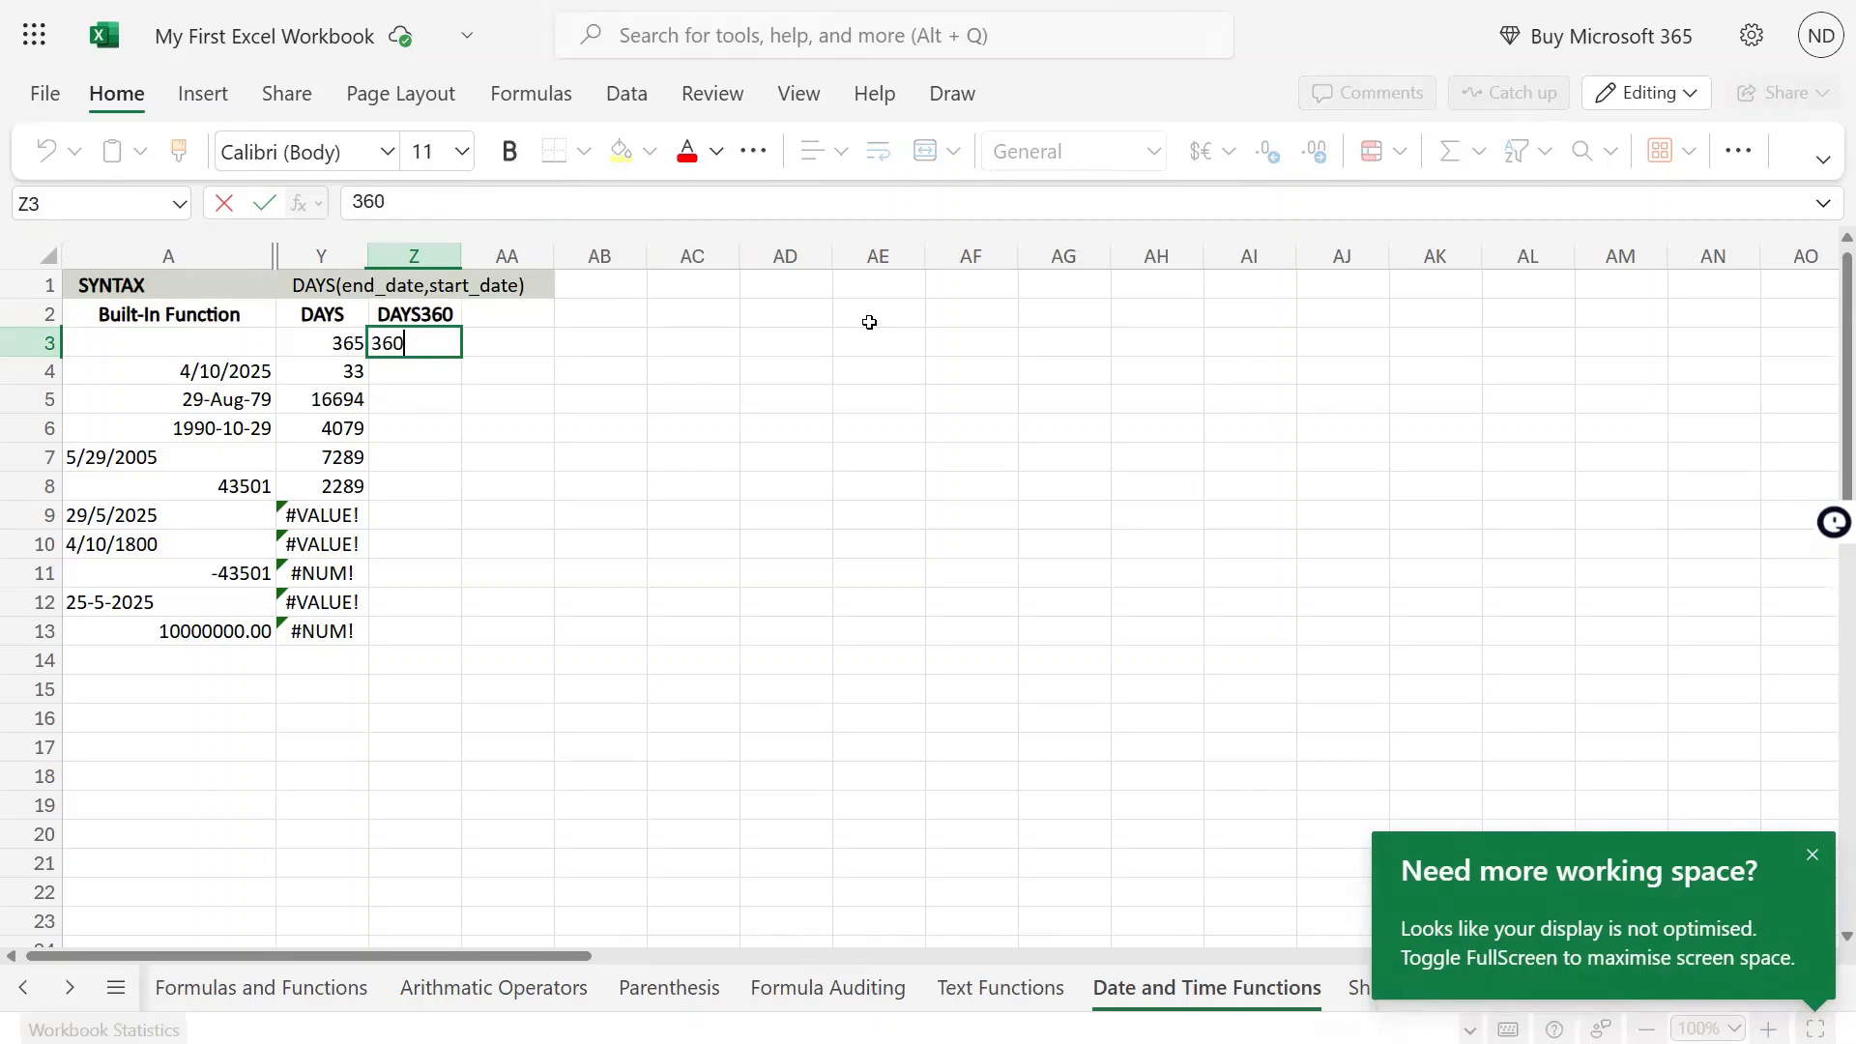
pyautogui.press('Return')
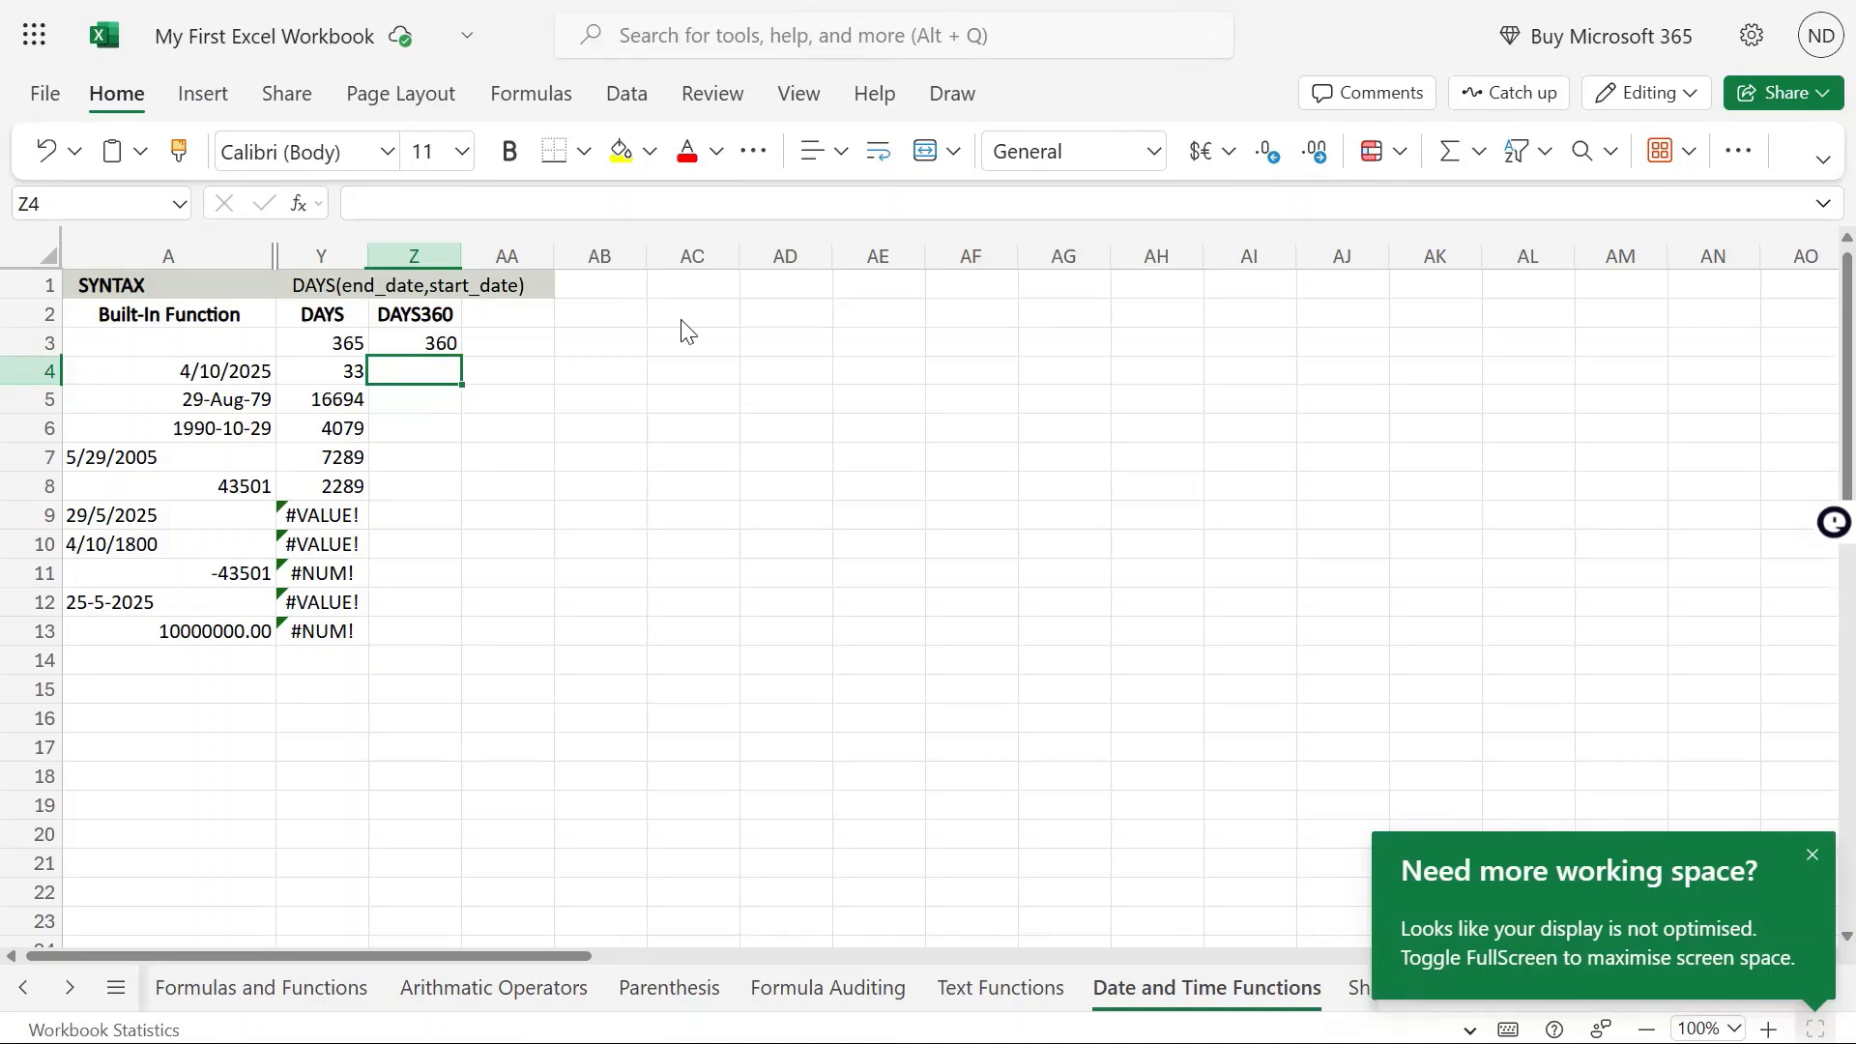
# Enter the text DAYS360 in cell Z1 of the SYNTAX row
pyautogui.click(423, 285)
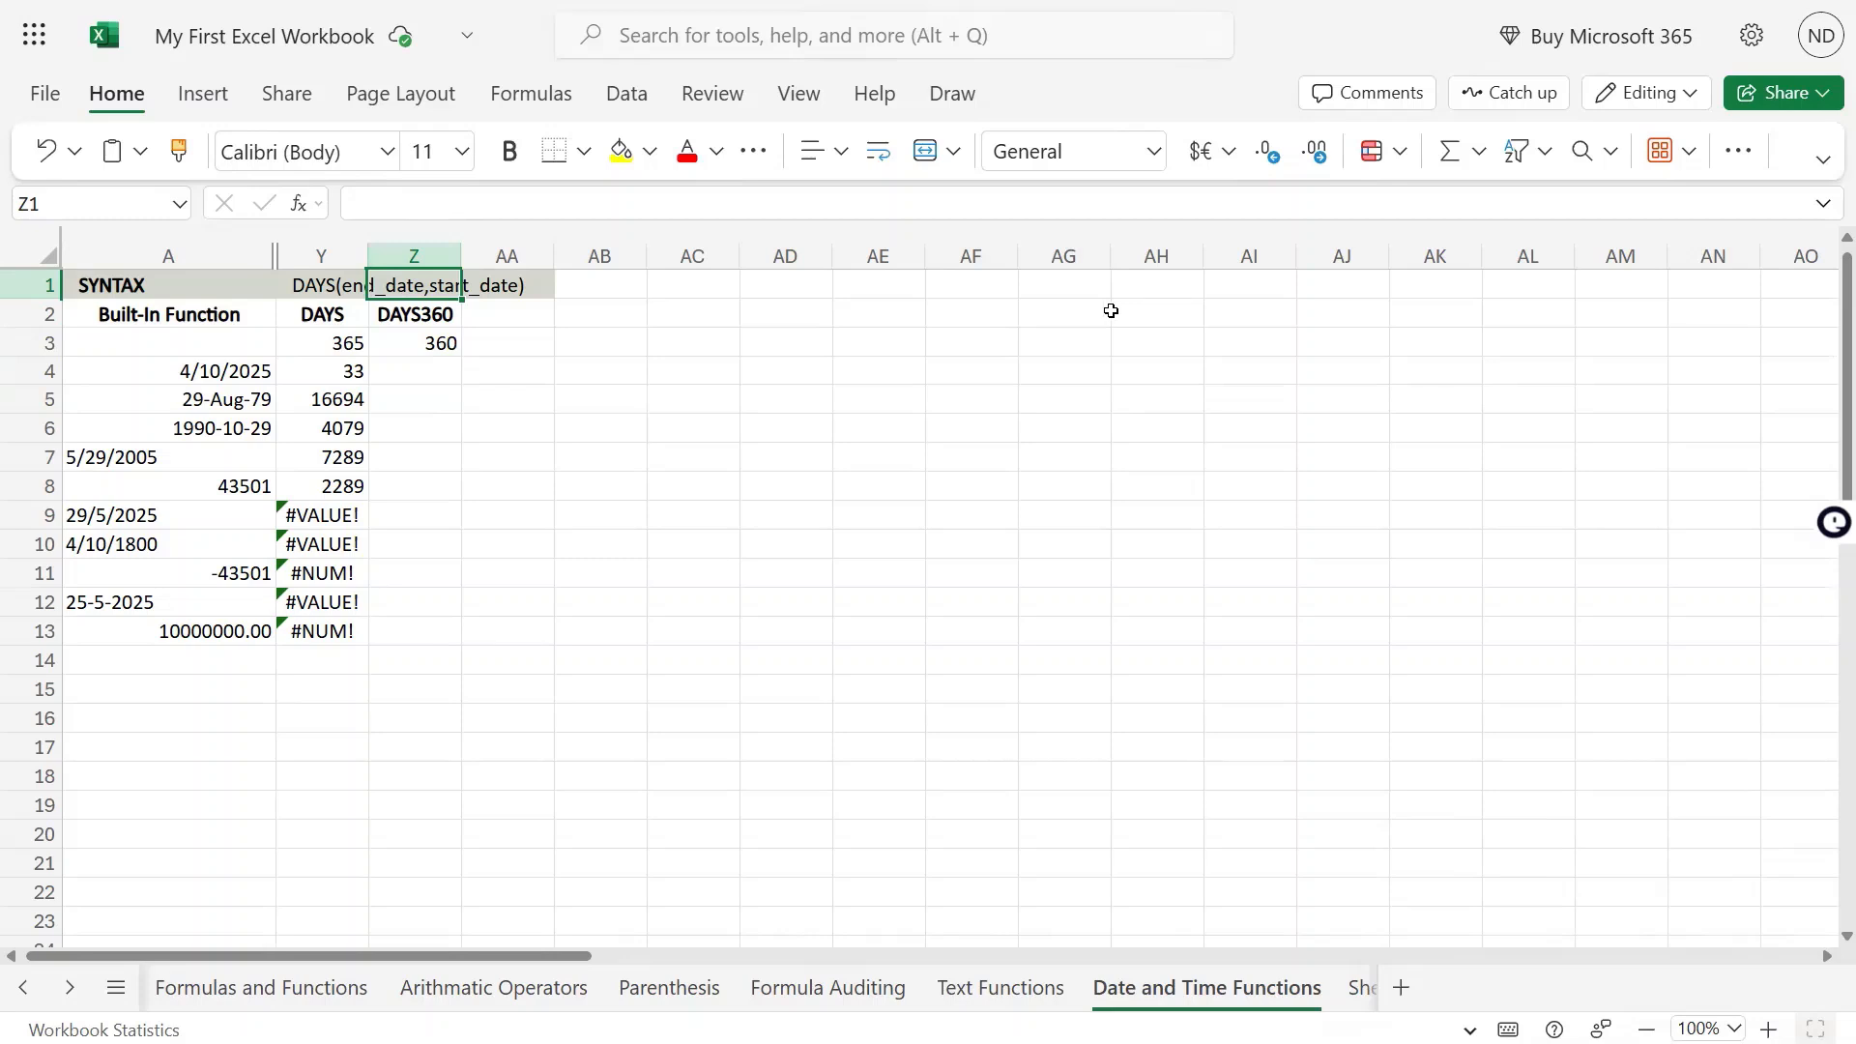
pyautogui.write('=')
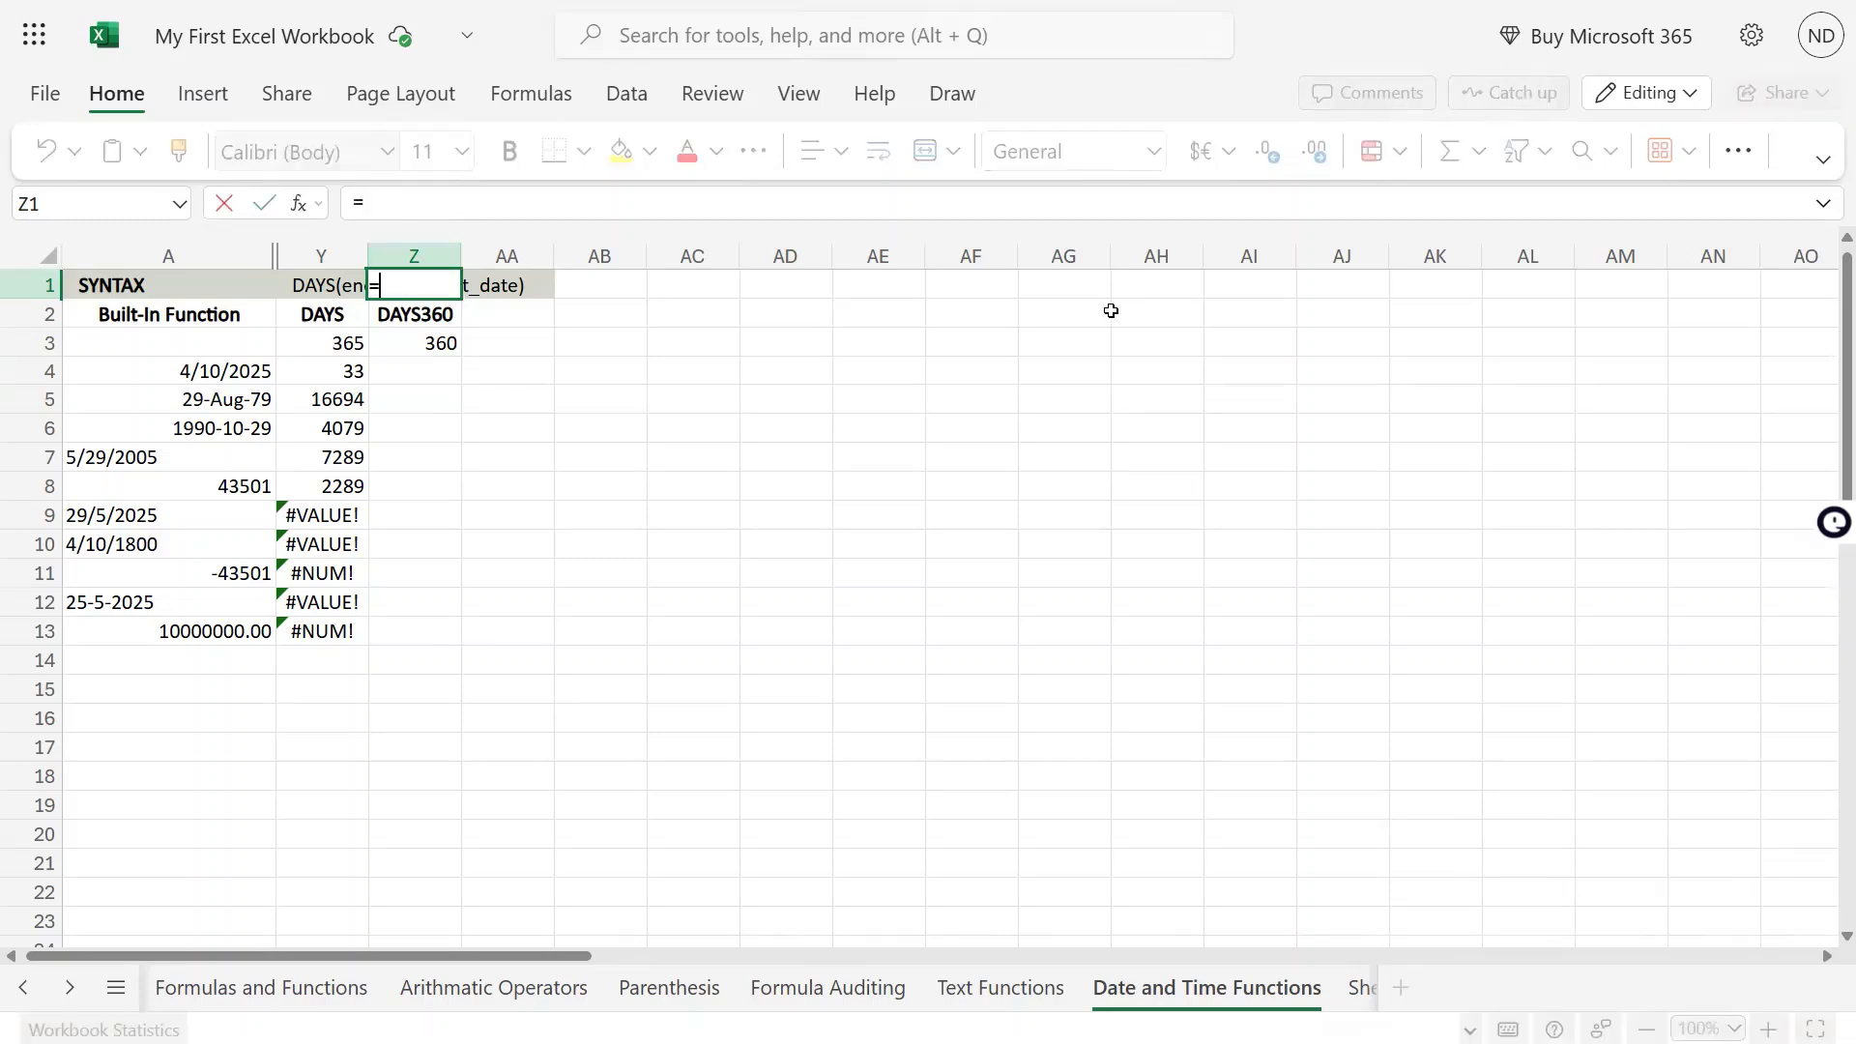
pyautogui.write('DAYS')
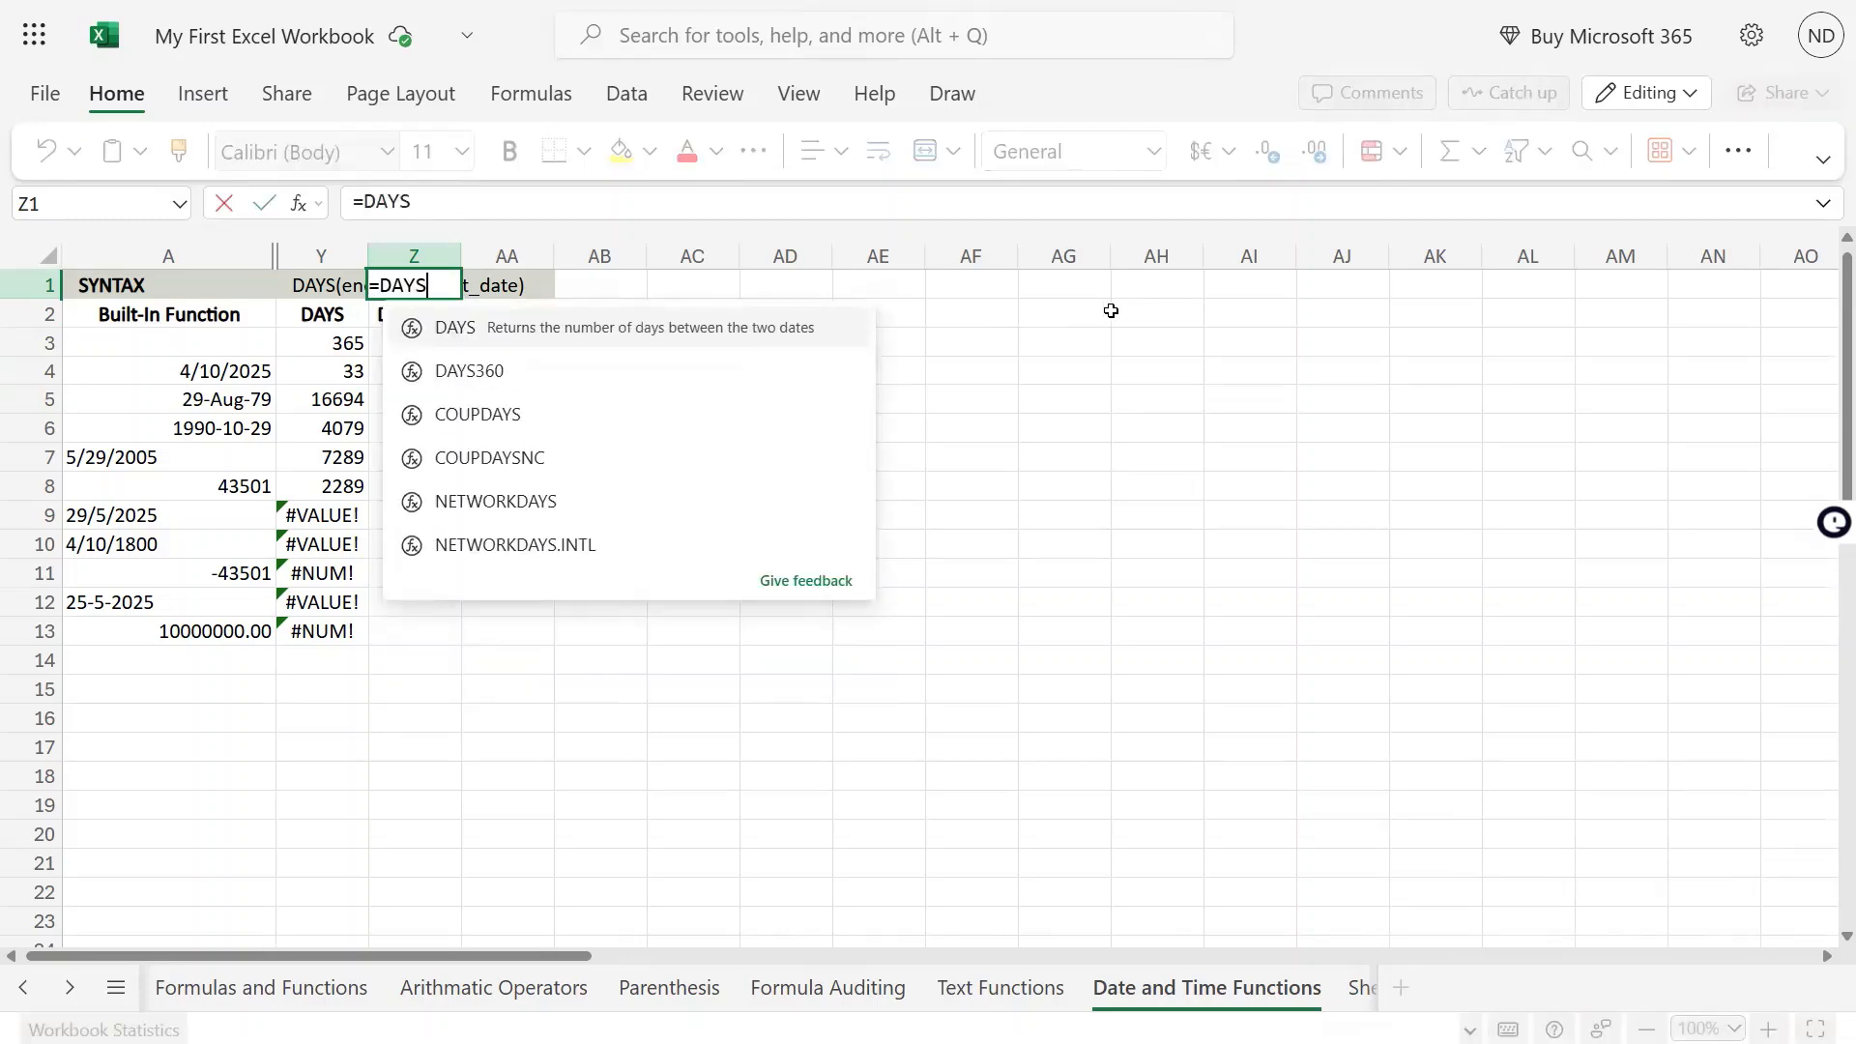
pyautogui.press('BackSpace')
pyautogui.press('BackSpace')
pyautogui.press('BackSpace')
pyautogui.press('BackSpace')
pyautogui.press('BackSpace')
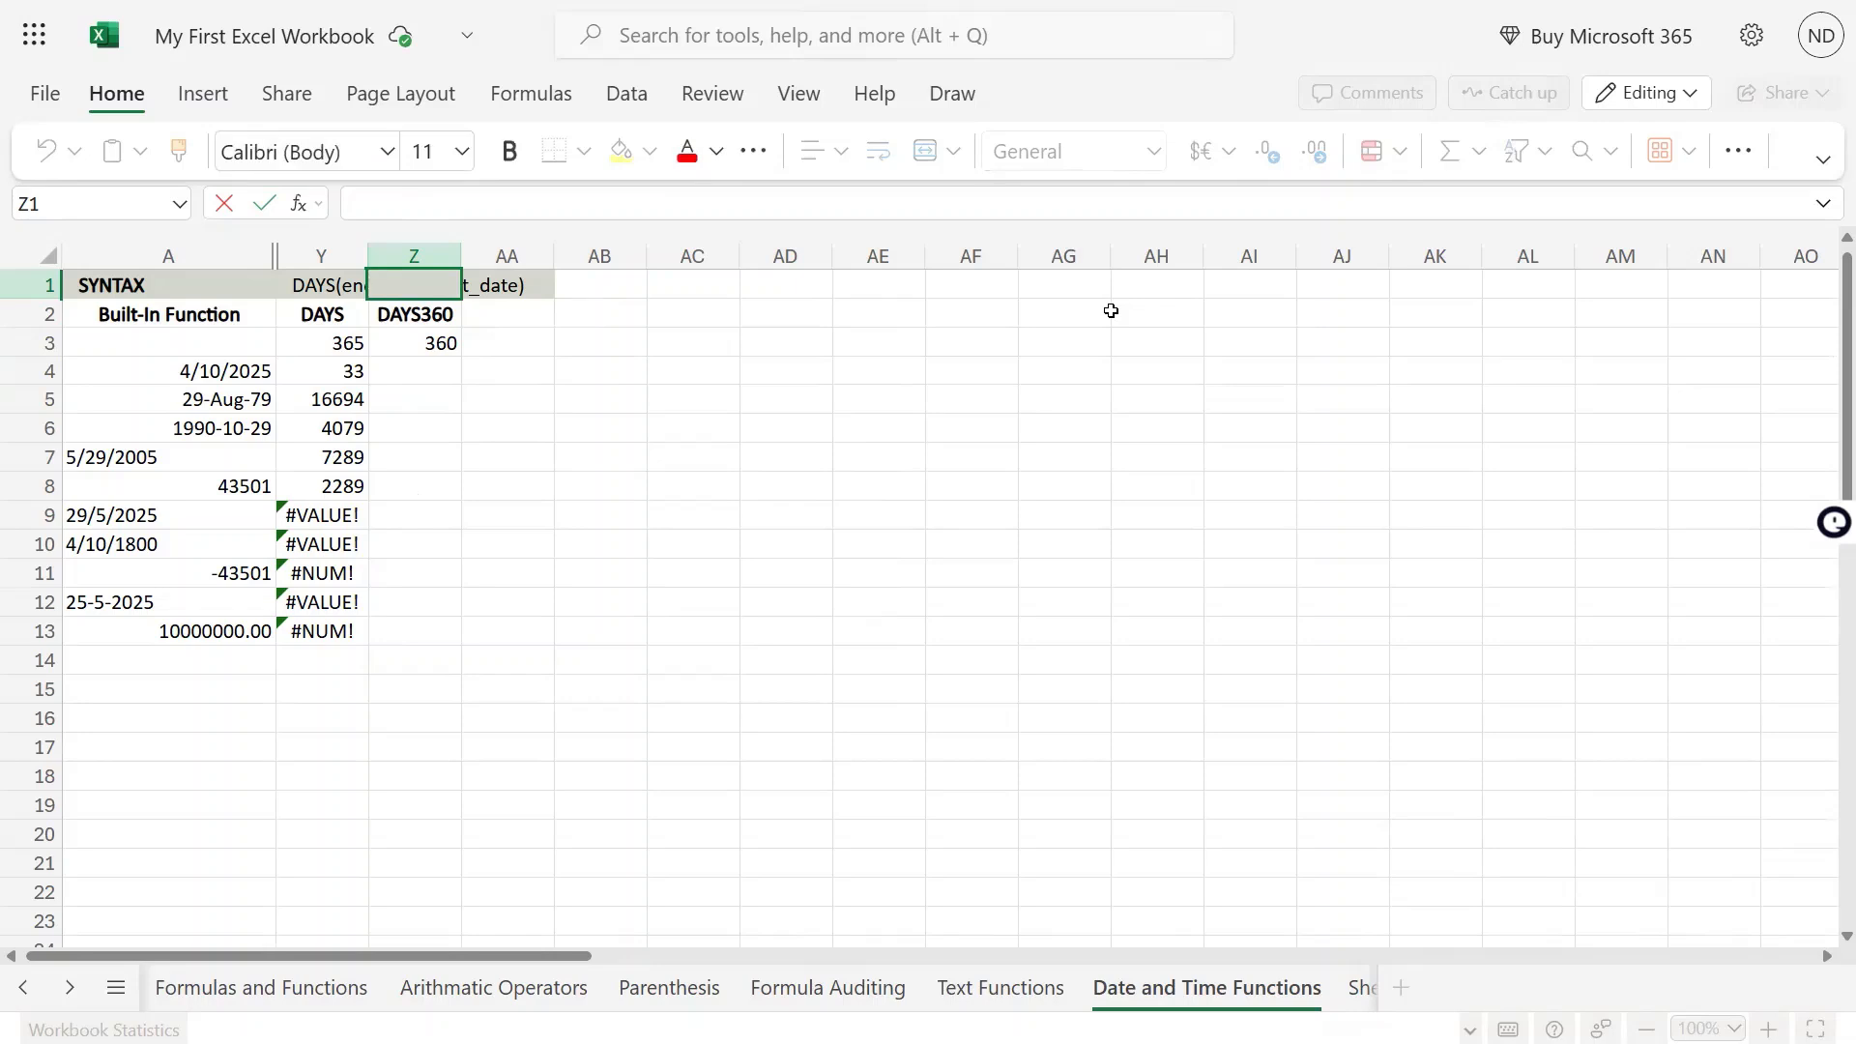
pyautogui.write('DD')
pyautogui.press('Escape')
pyautogui.write('Y')
pyautogui.press('BackSpace')
pyautogui.write('DAYS360')
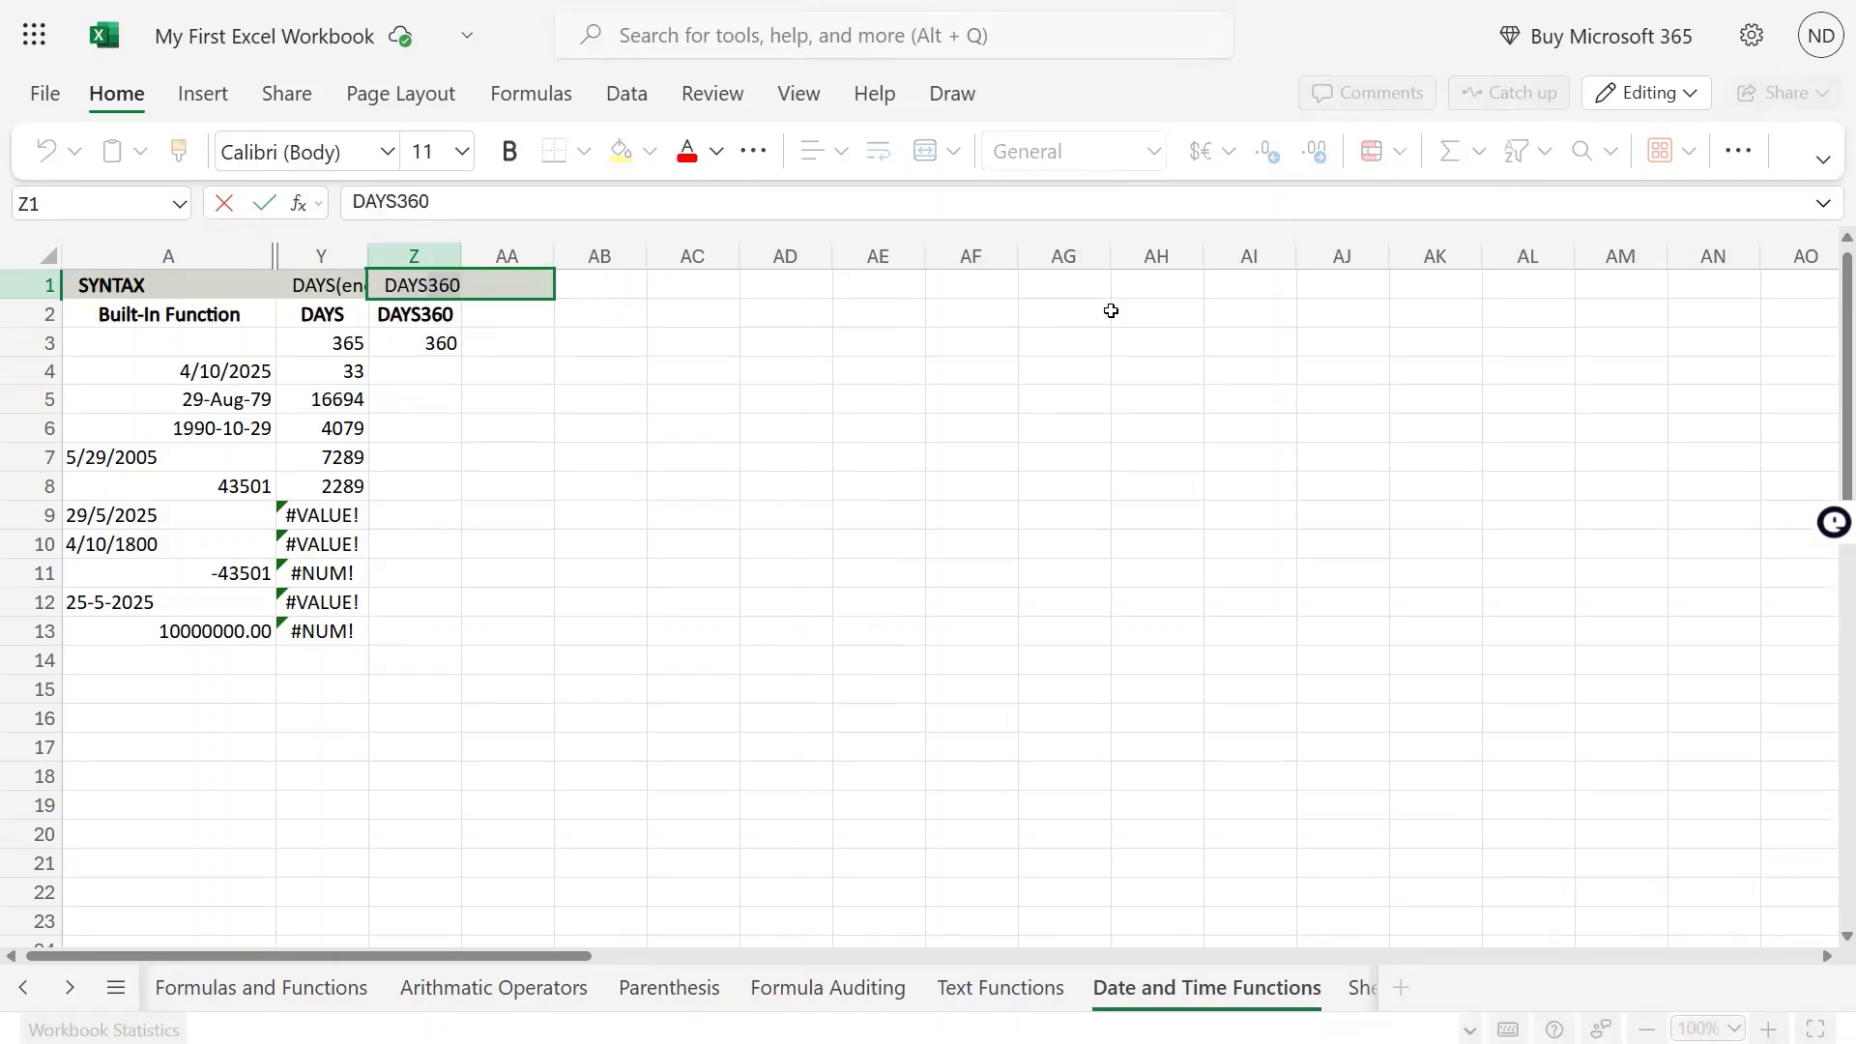
pyautogui.press('Tab')
pyautogui.press('Left')
# Extend the text in Z1 to the full syntax DAYS360(start_date,end_date,[method])
pyautogui.press('F2')
pyautogui.write('(sta')
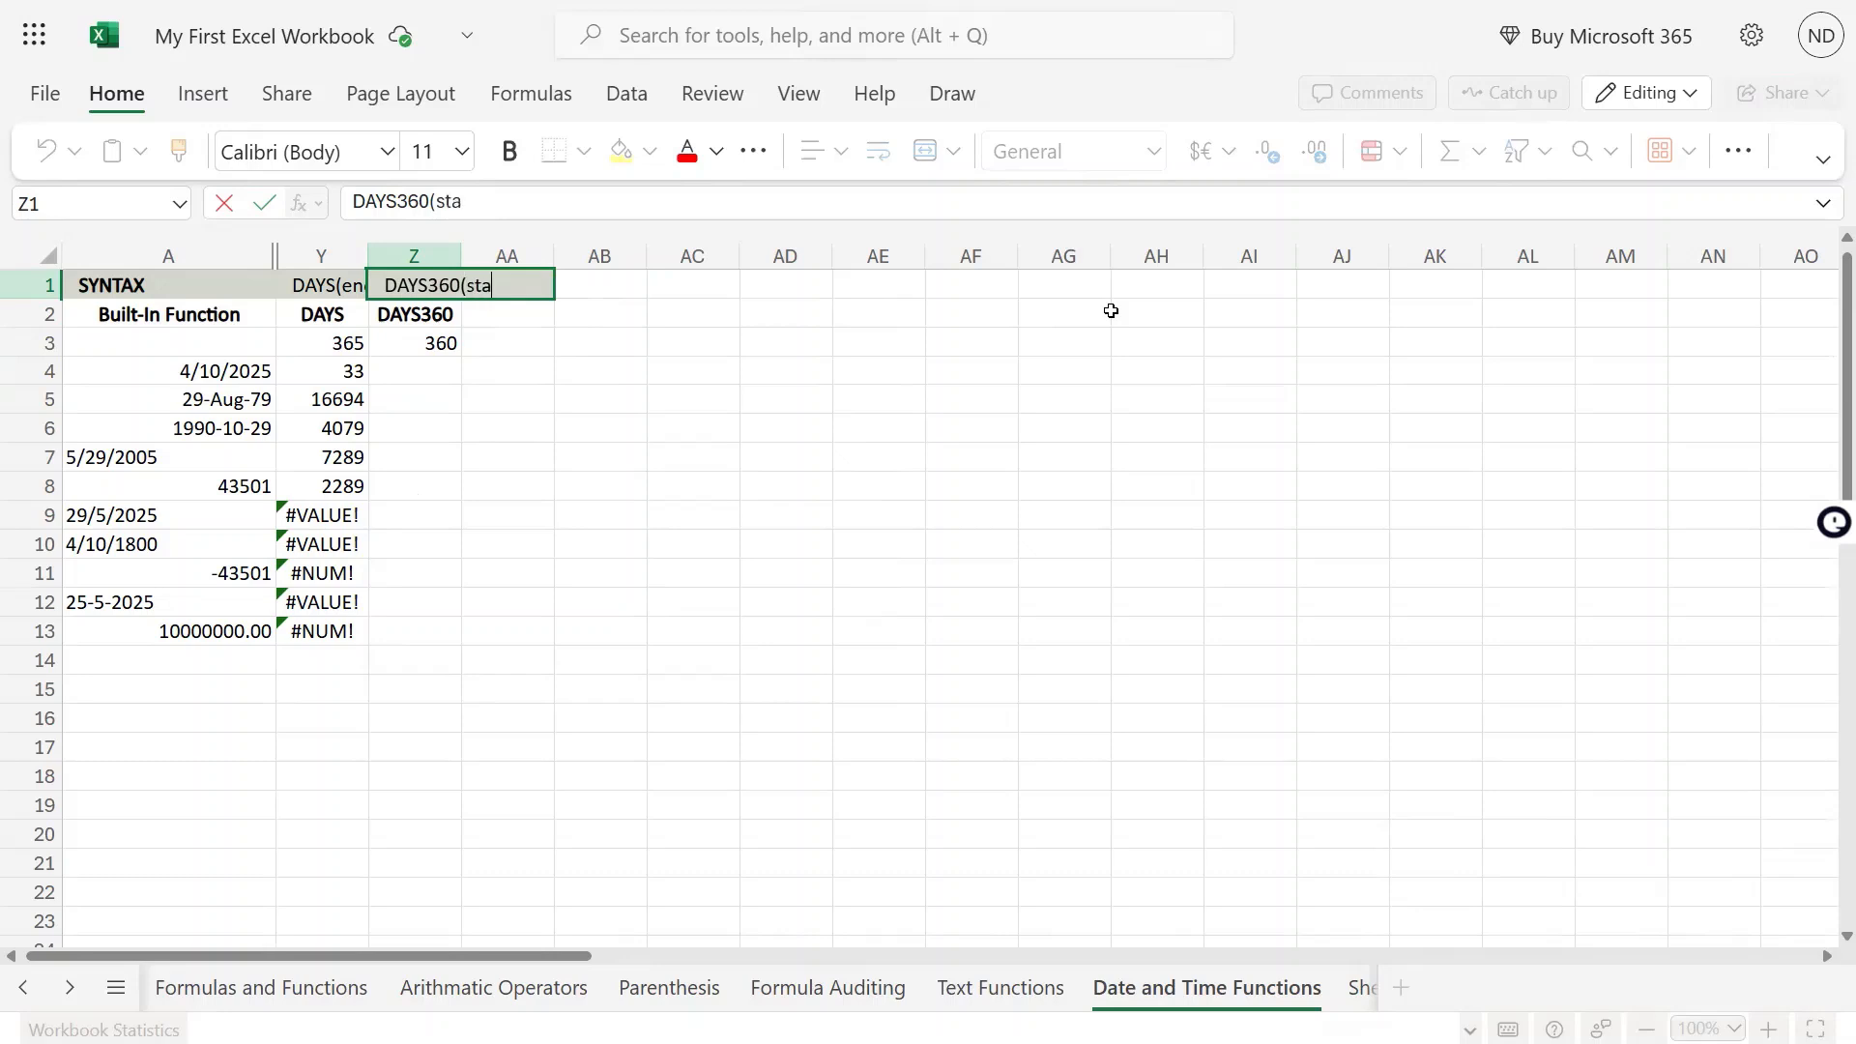
pyautogui.write('rt_date')
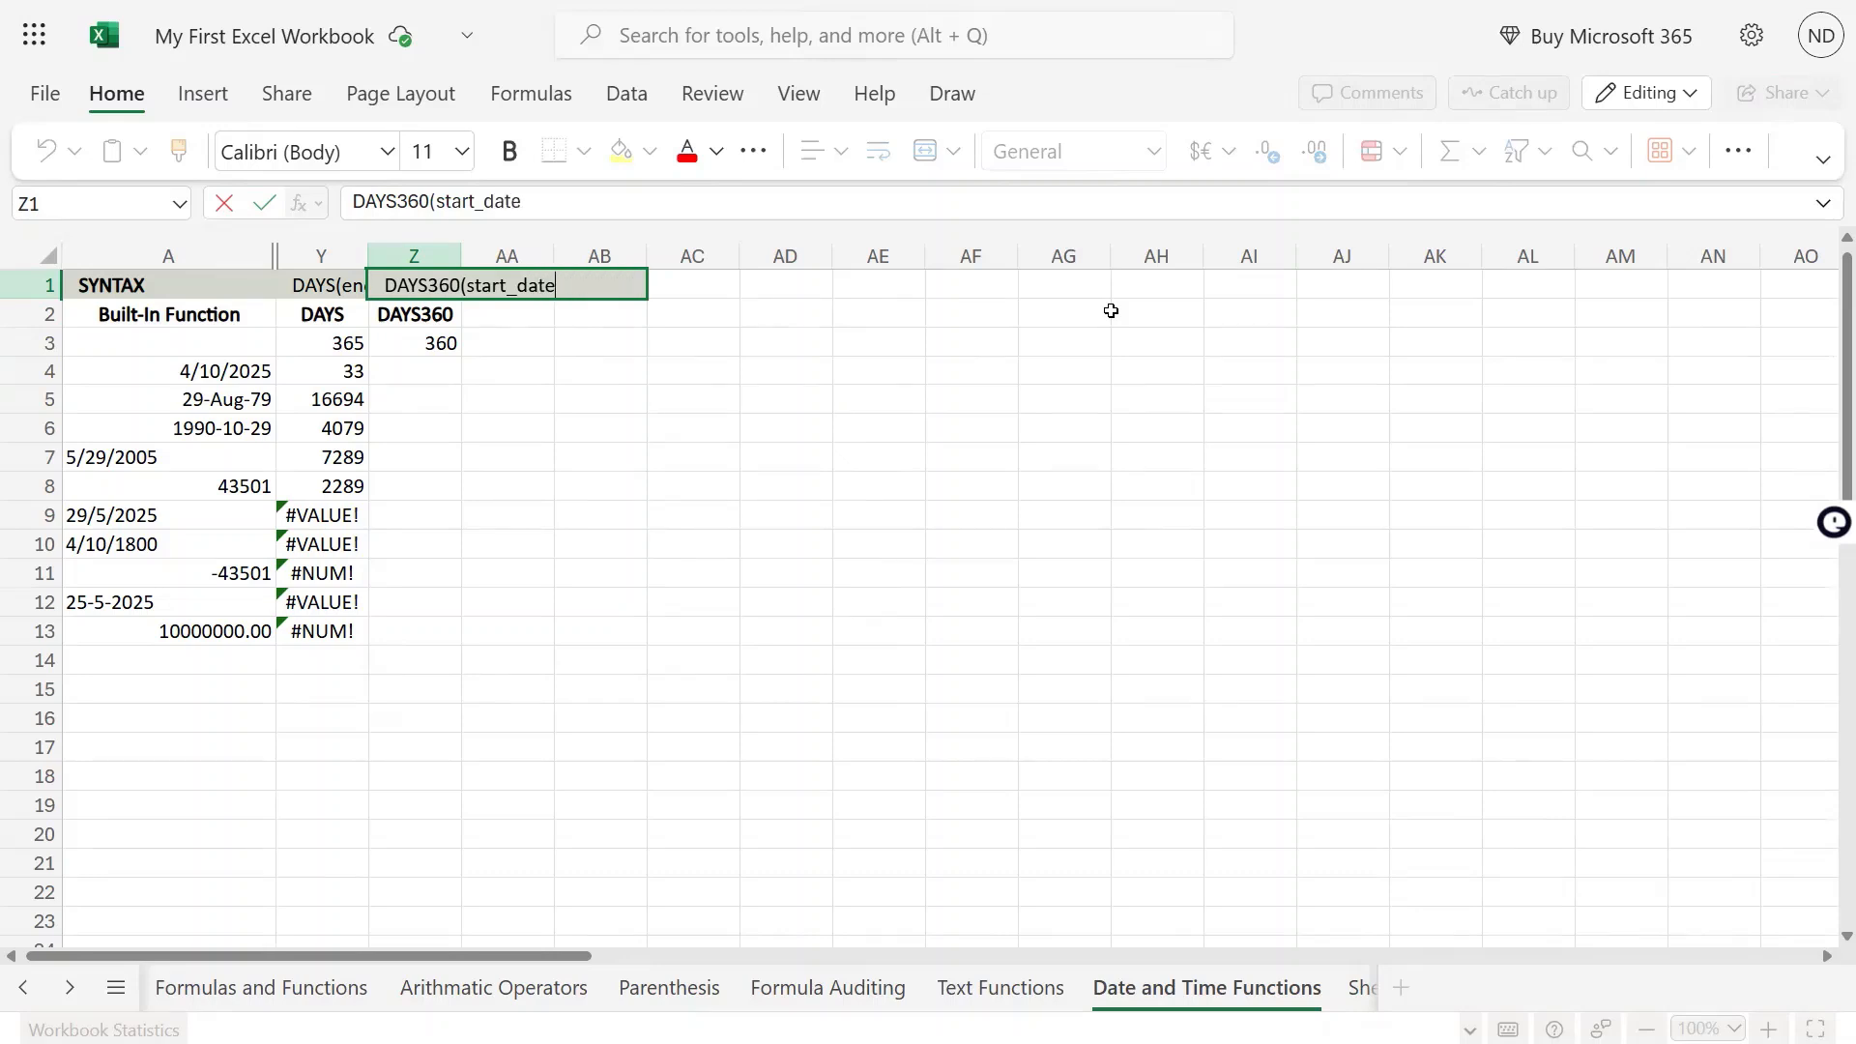
pyautogui.write(',End')
pyautogui.press('BackSpace')
pyautogui.press('BackSpace')
pyautogui.press('BackSpace')
pyautogui.write('end_date,')
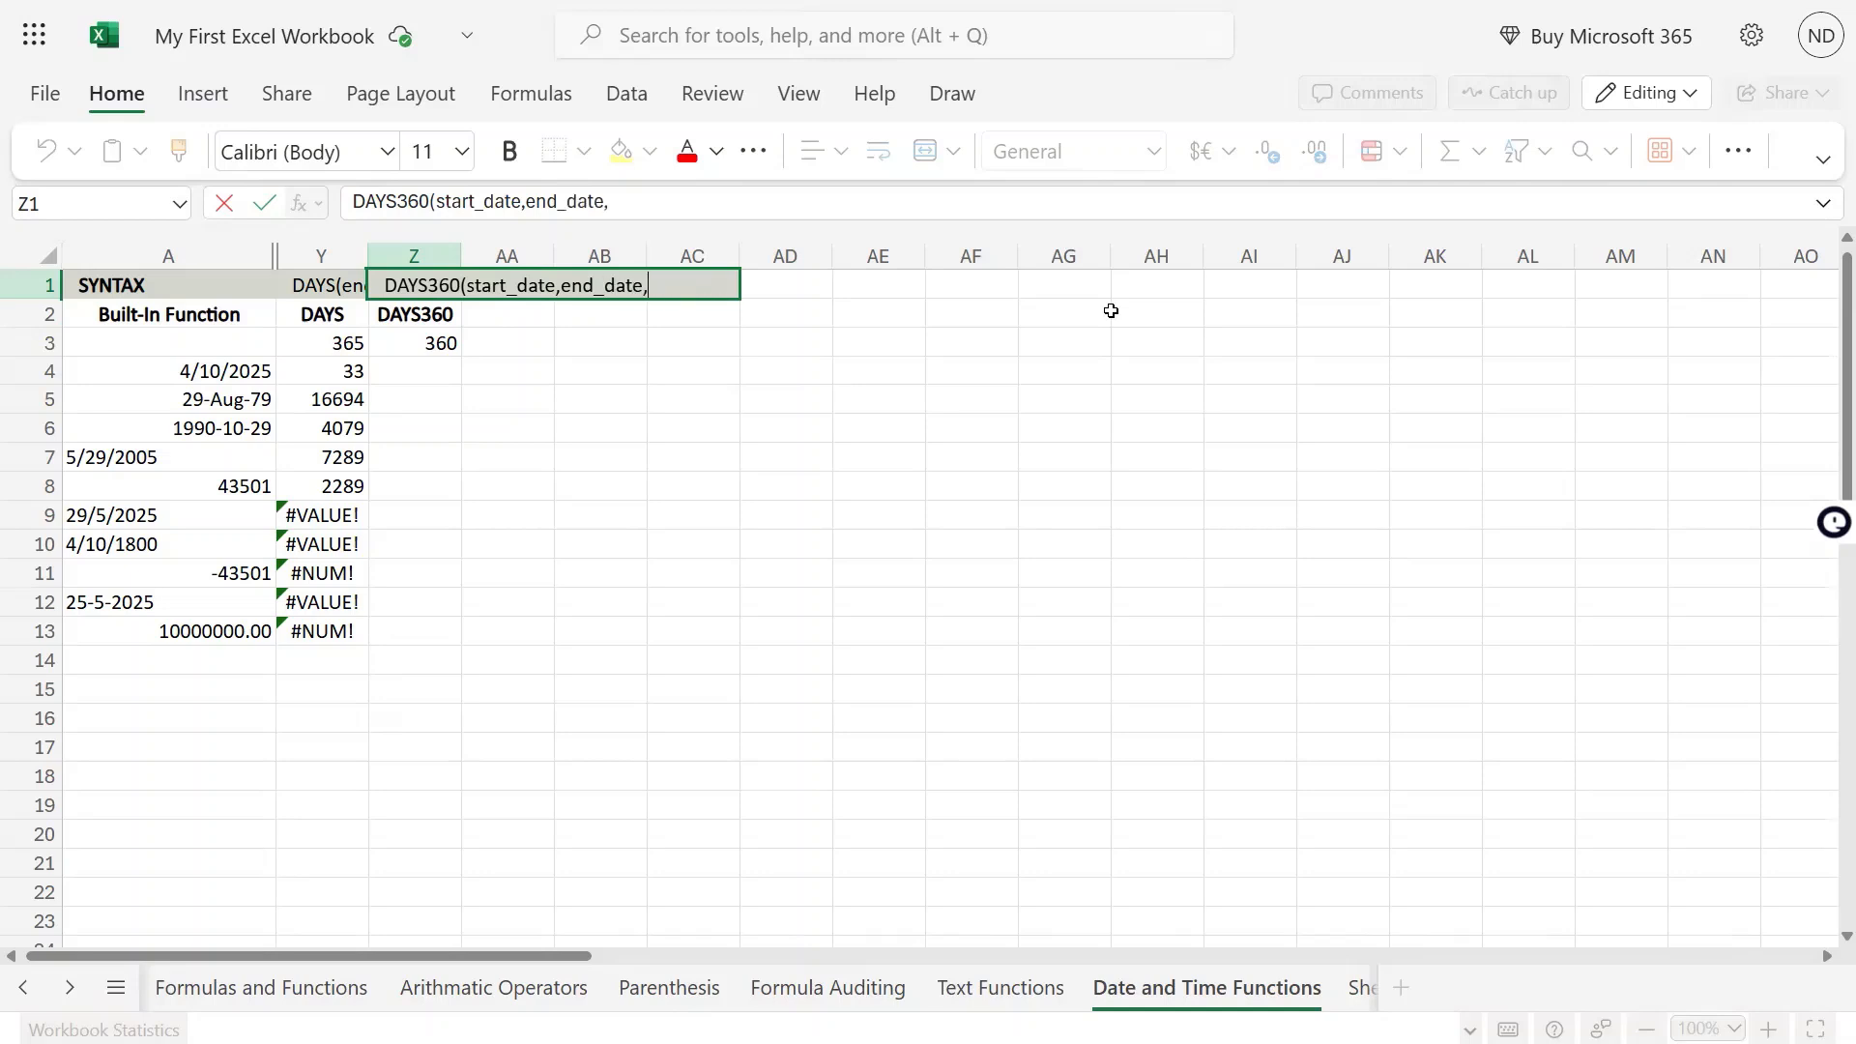
pyautogui.write('[method])')
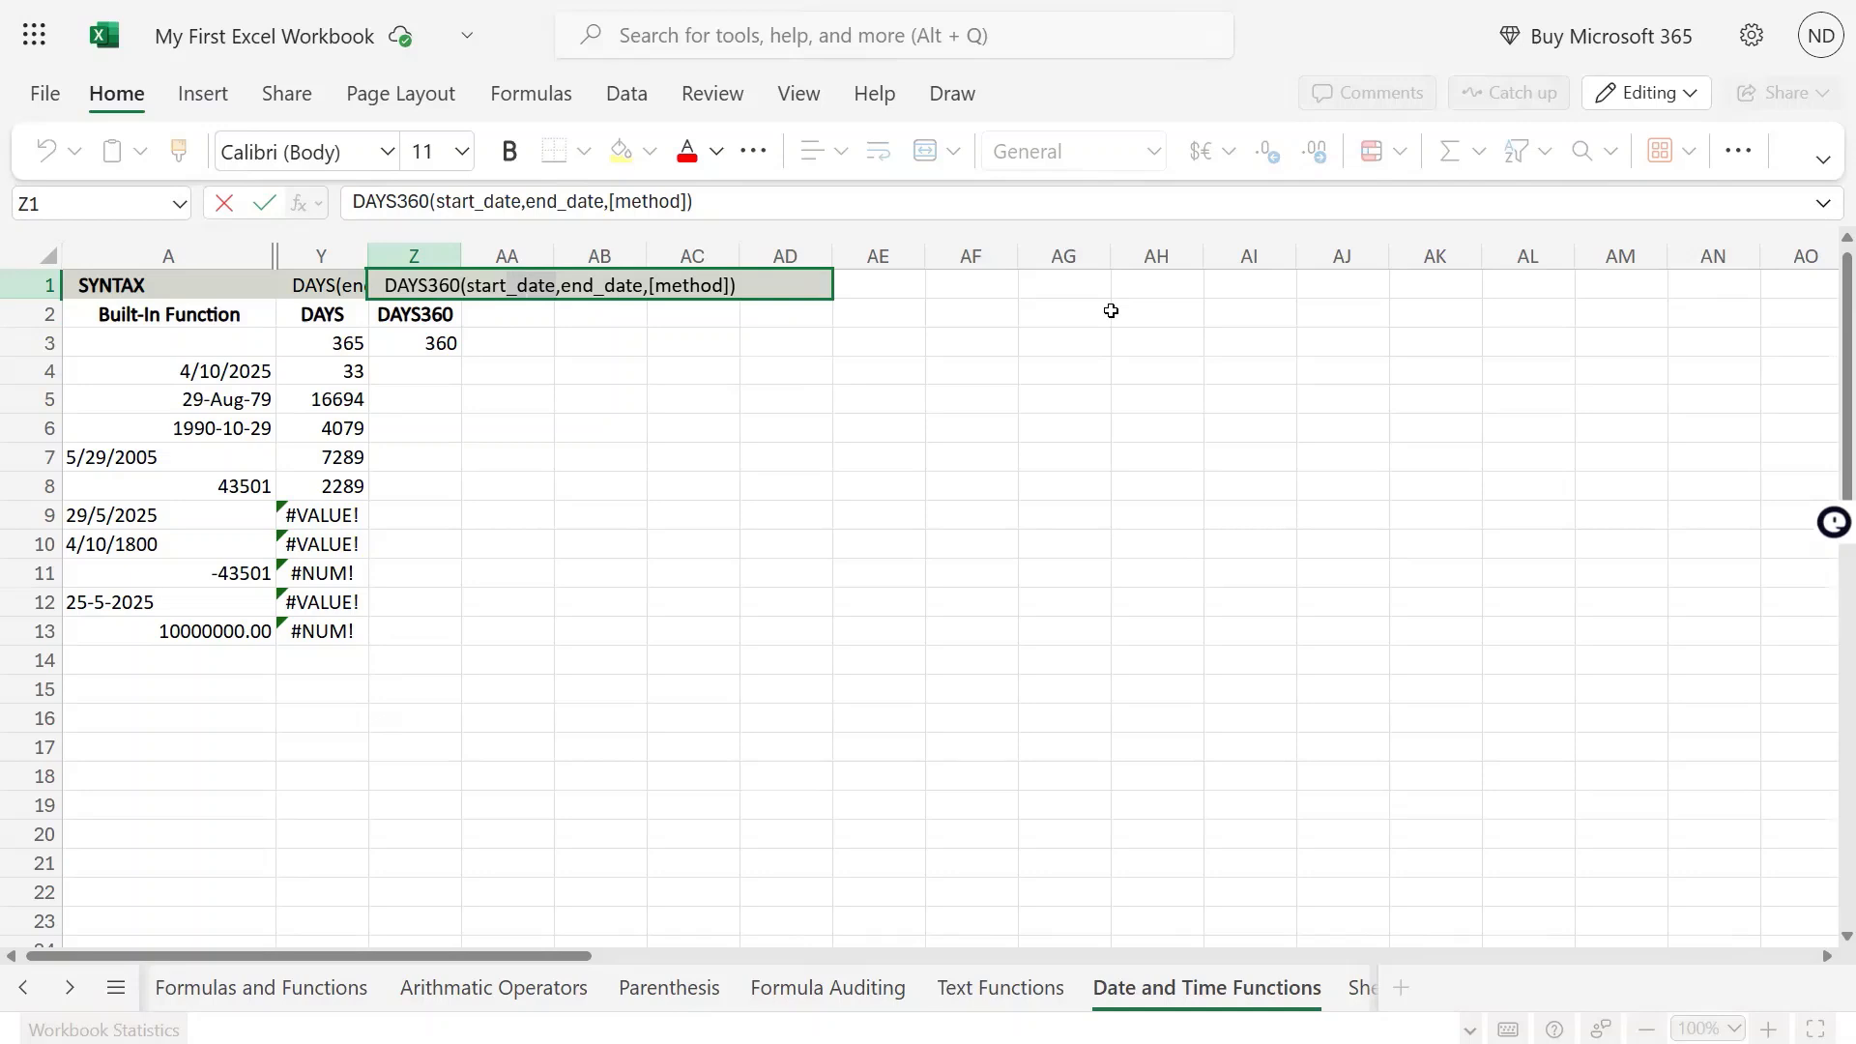
# Examine the individual arguments of the DAYS360 syntax text in Z1 and leave cell editing
pyautogui.press('Right')
pyautogui.press('Right')
pyautogui.hotkey('shift', 'Right')
pyautogui.hotkey('shift', 'Right')
pyautogui.hotkey('shift', 'Right')
pyautogui.hotkey('shift', 'Right')
pyautogui.hotkey('shift', 'Right')
pyautogui.hotkey('shift', 'Right')
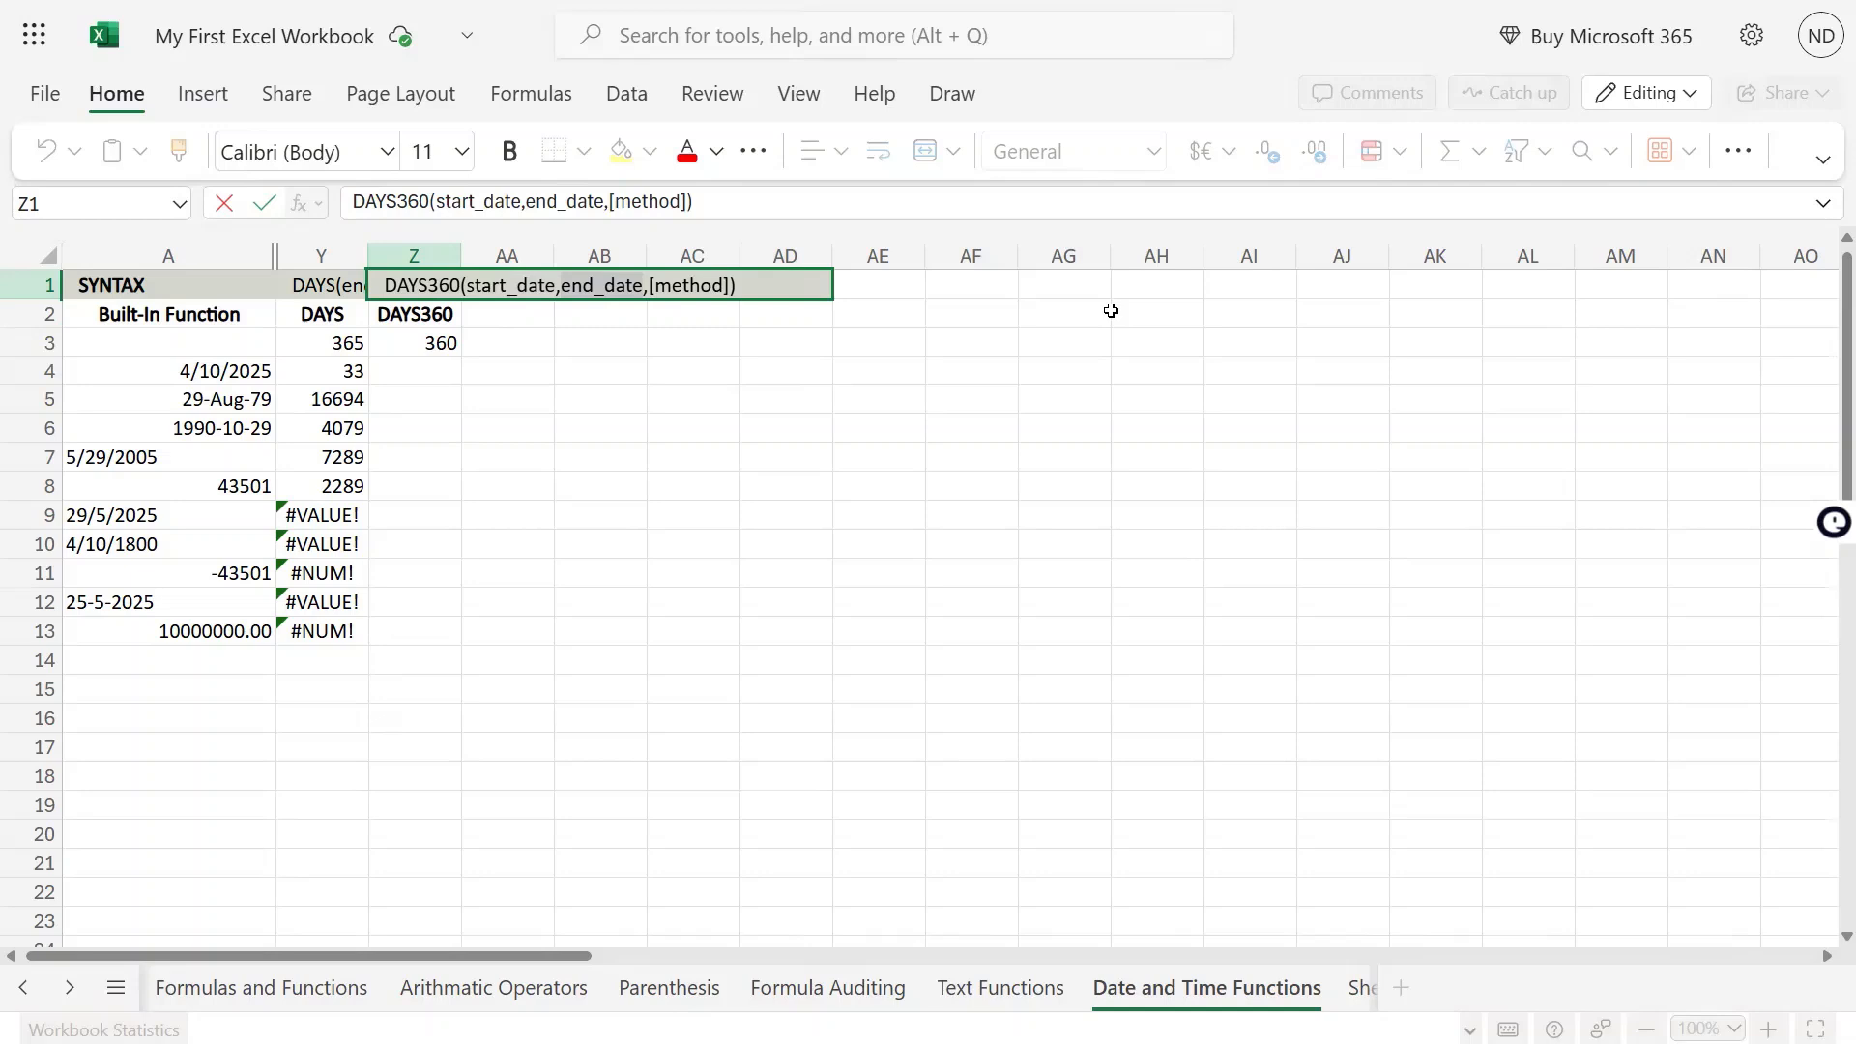
pyautogui.press('Right')
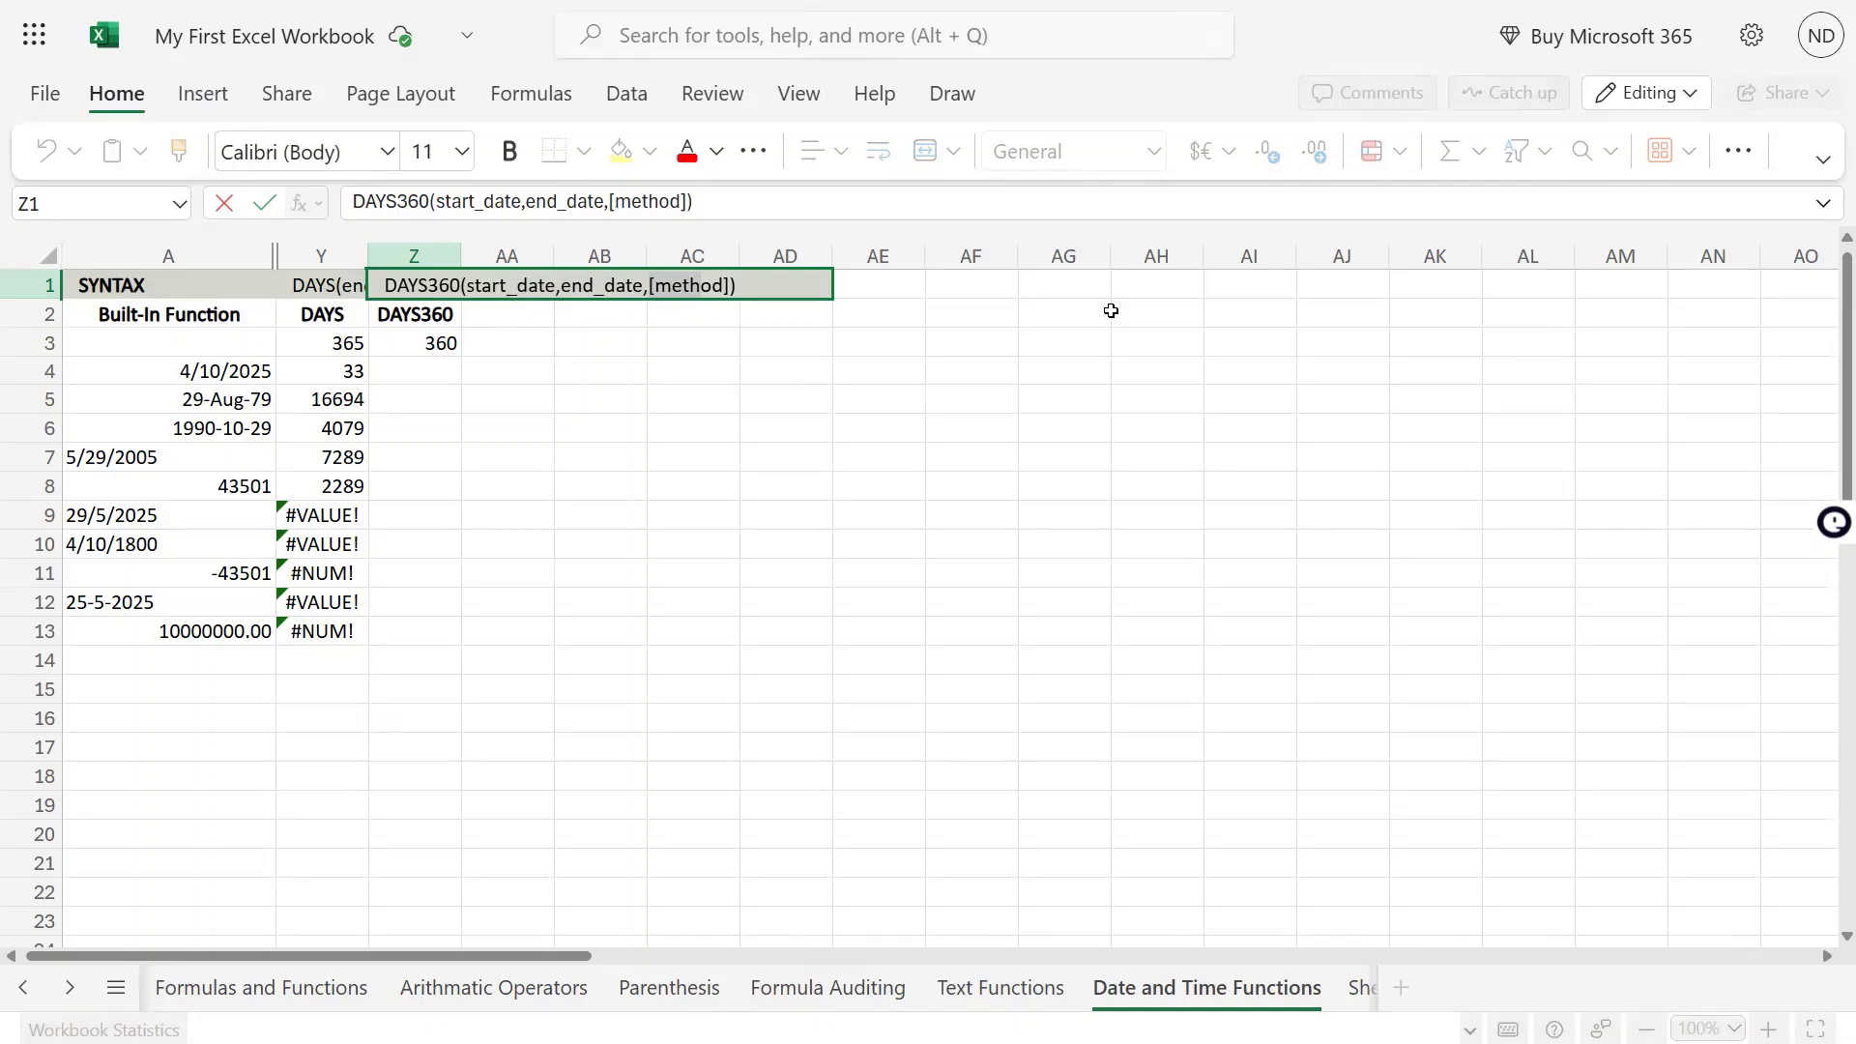
pyautogui.press('Escape')
pyautogui.moveTo(926, 2)
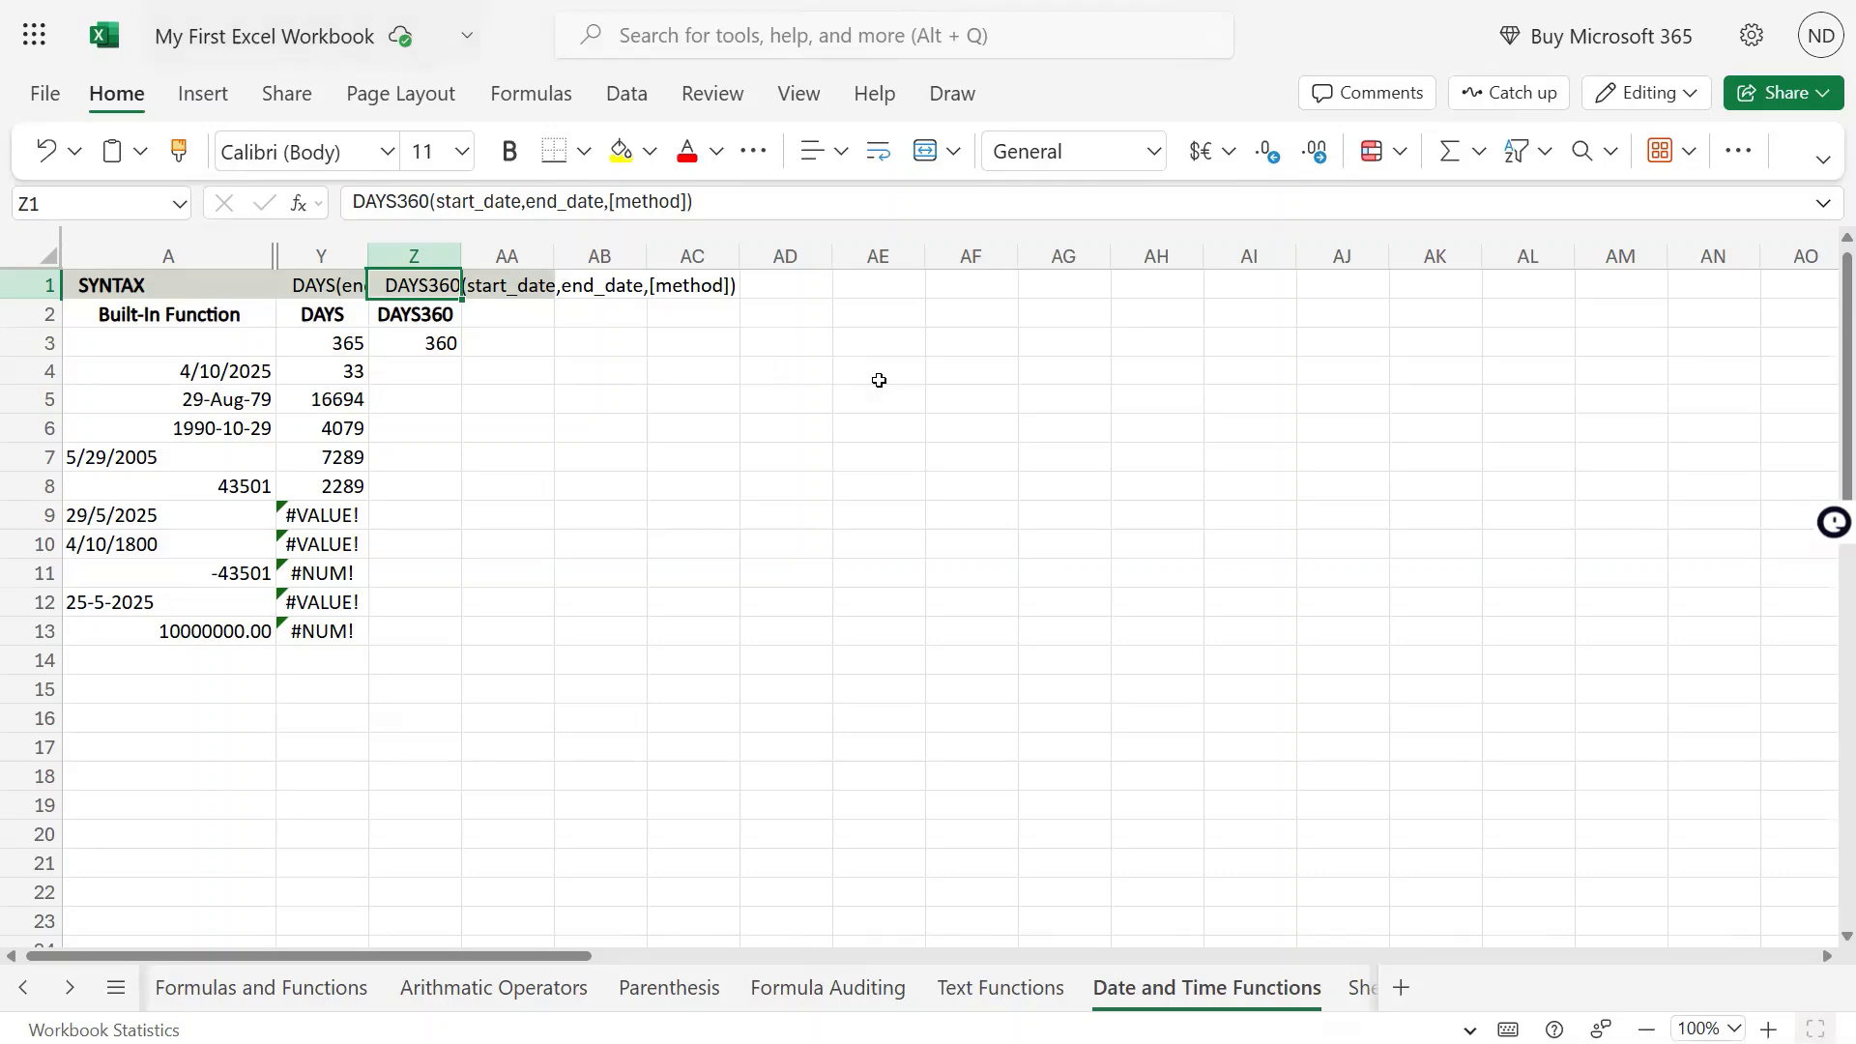
# Examine the DAYS formula in Y4 and the date in A4 that it refers to
pyautogui.click(333, 372)
pyautogui.press('F2')
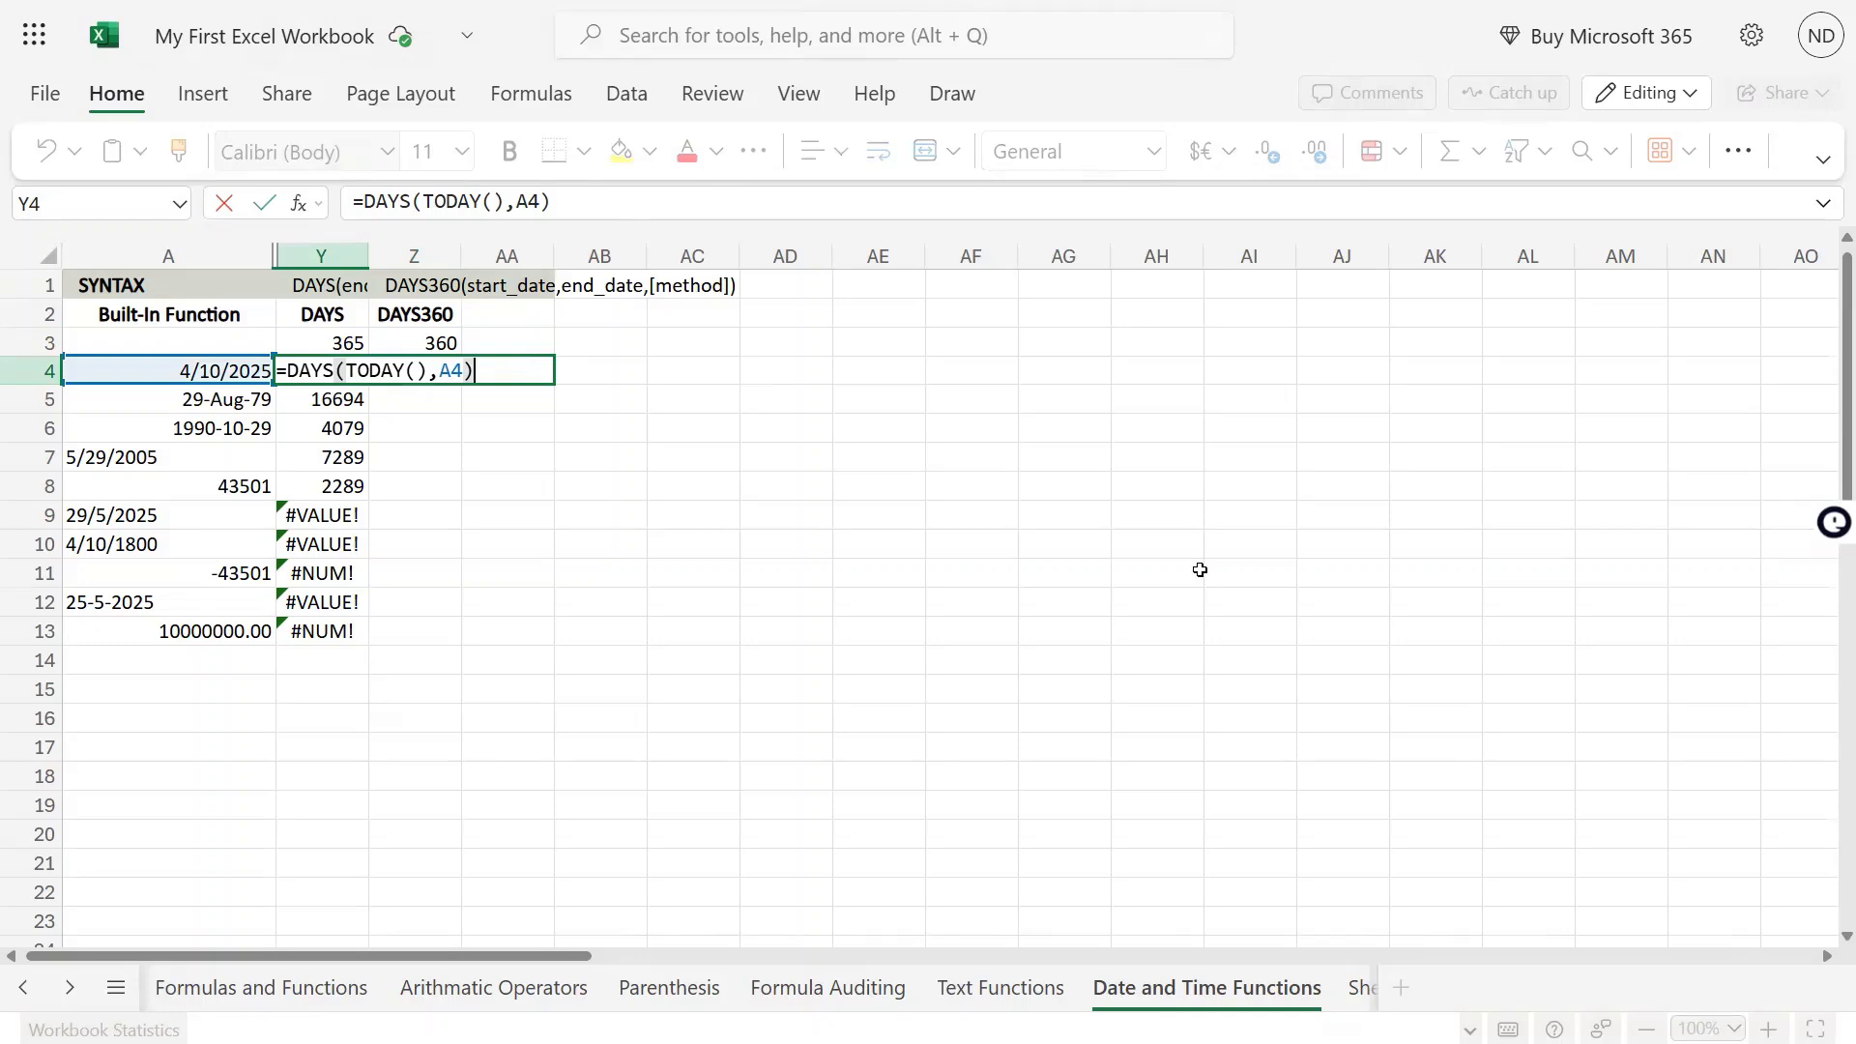
pyautogui.press('Escape')
pyautogui.press('Left')
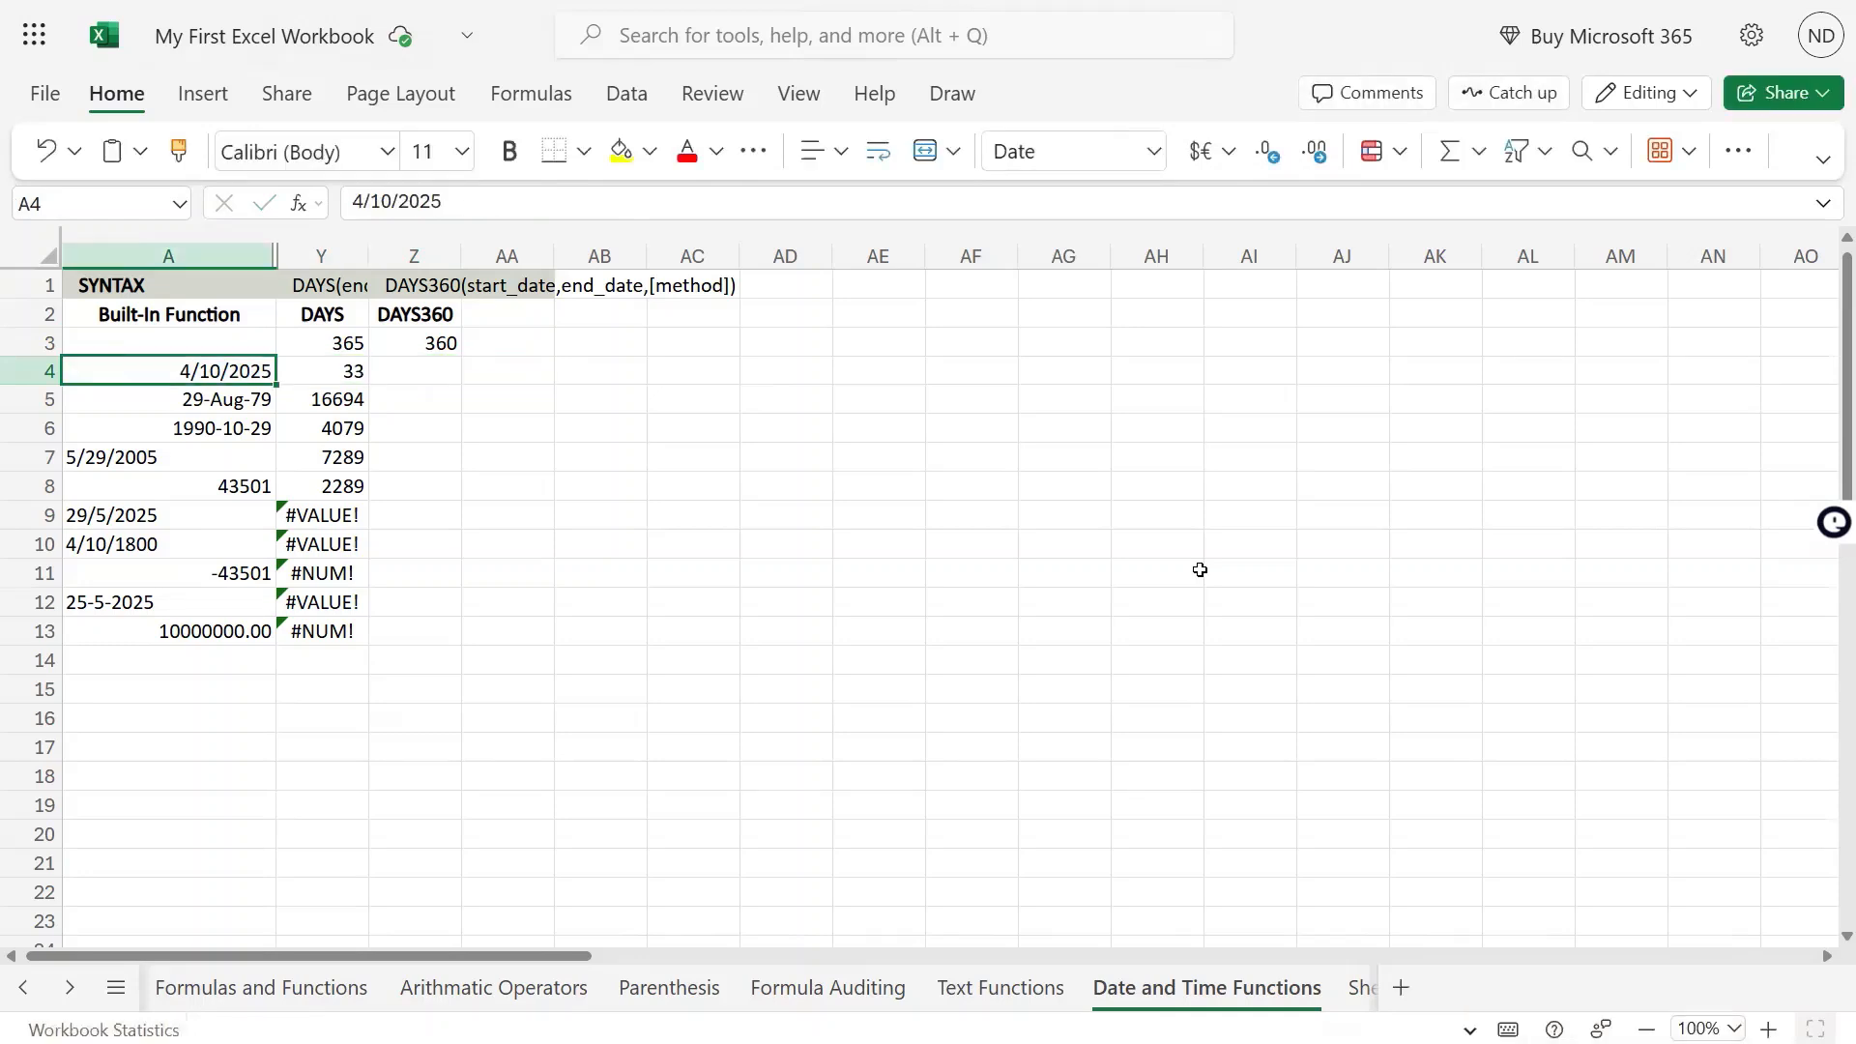
pyautogui.press('Right')
pyautogui.press('Left')
pyautogui.press('Right')
pyautogui.press('Left')
pyautogui.press('Right')
pyautogui.press('Left')
# Enter the formula =DAYS360(TODAY(),A4) in cell Z4
pyautogui.press('Right')
pyautogui.press('Right')
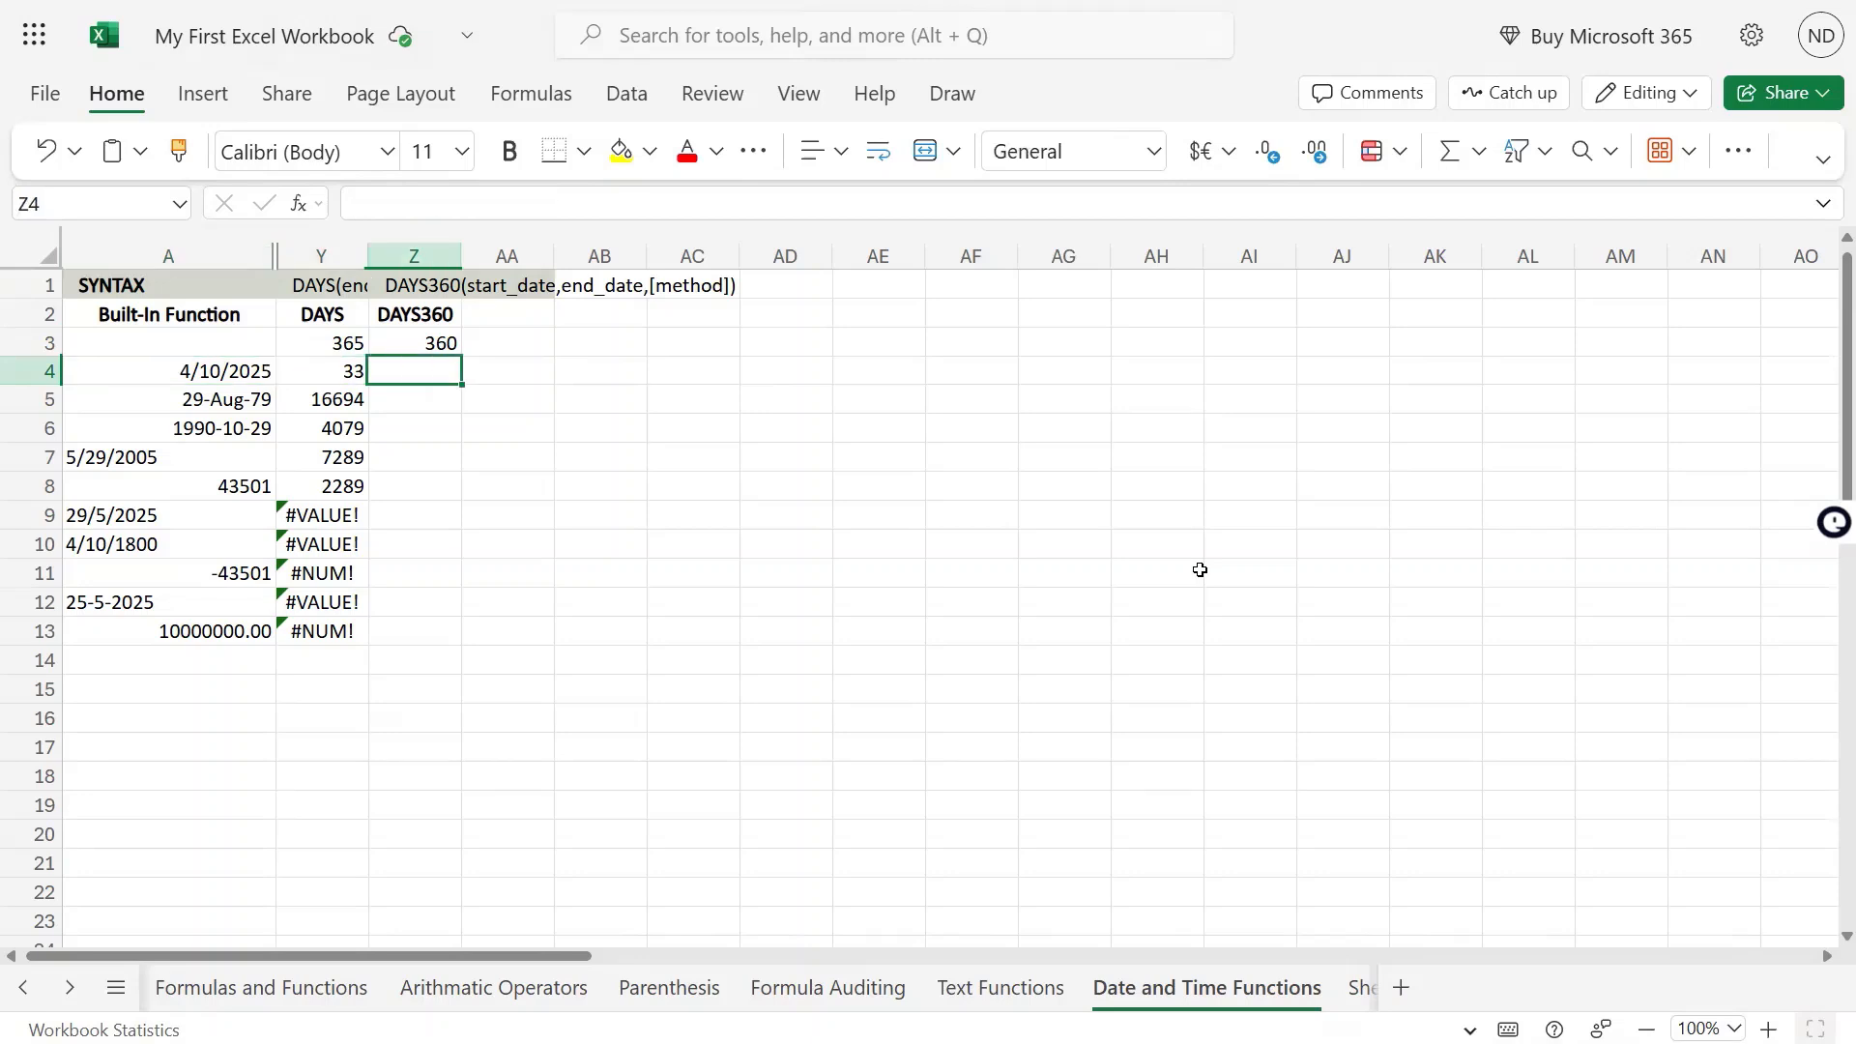
pyautogui.write('=days')
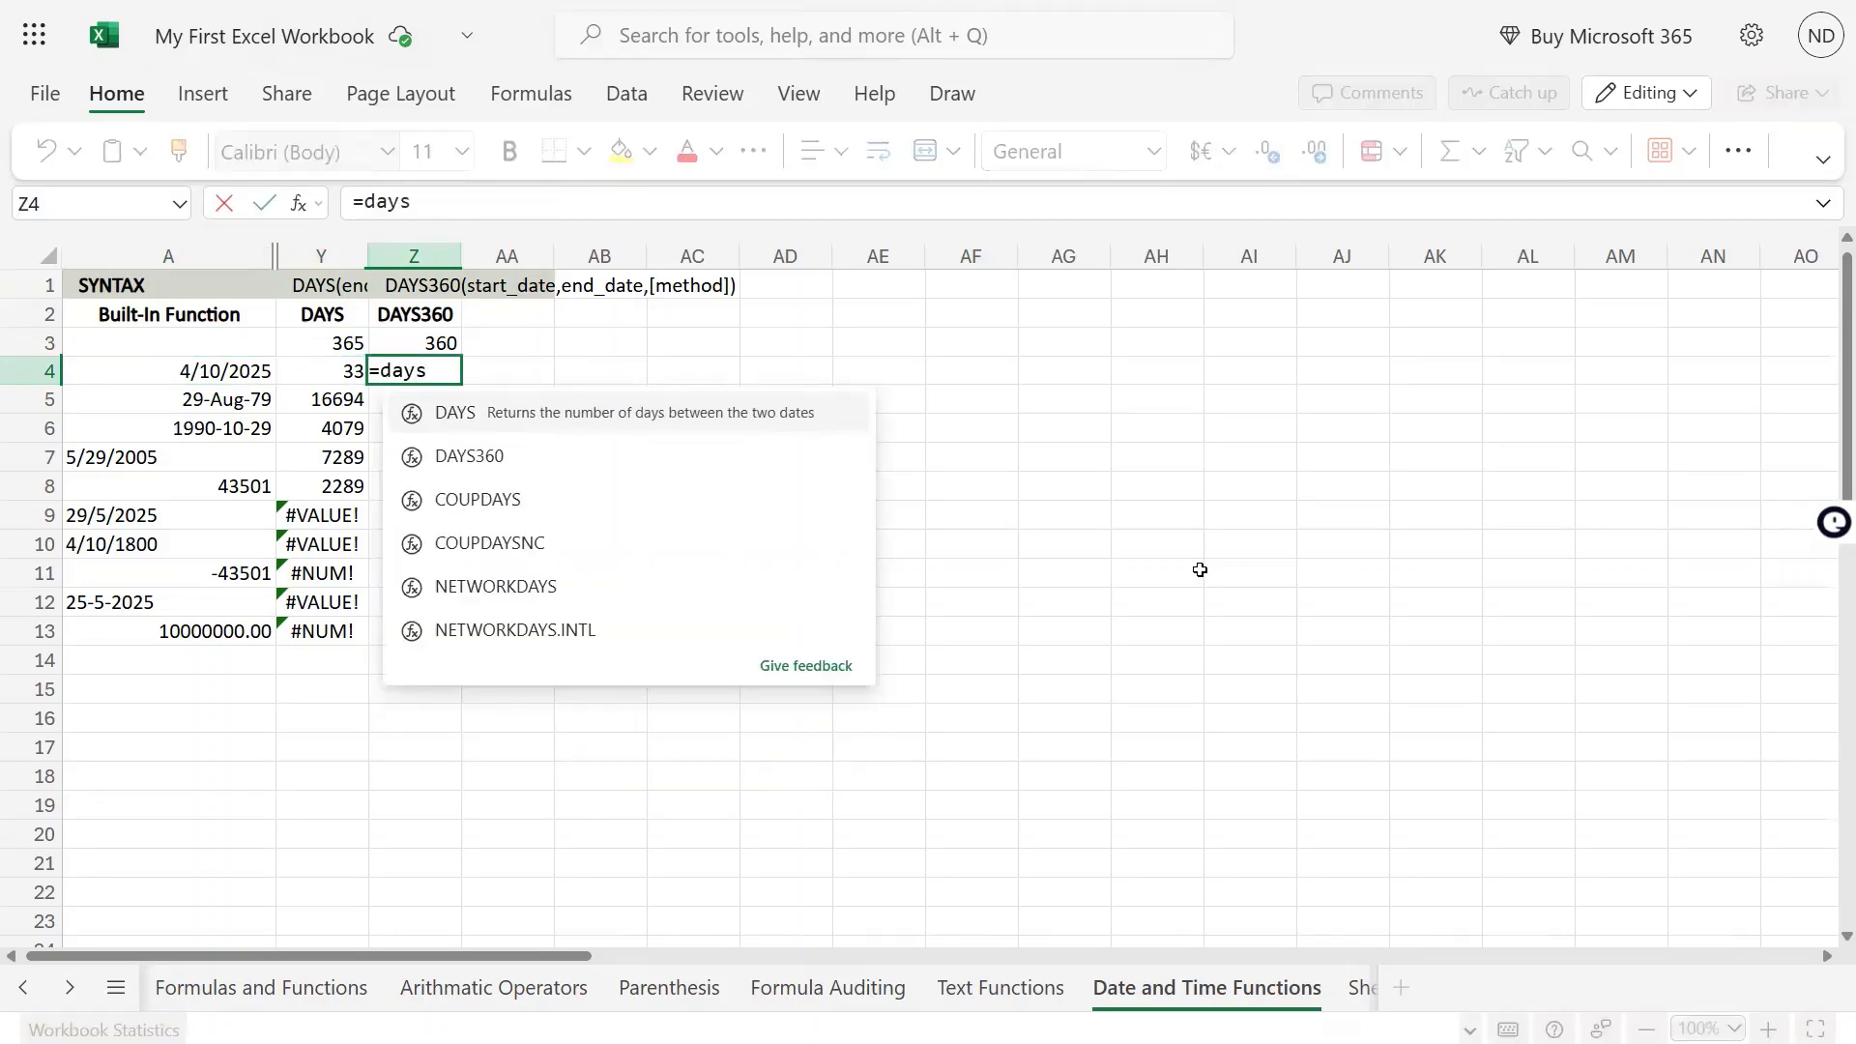
pyautogui.press('Down')
pyautogui.press('Tab')
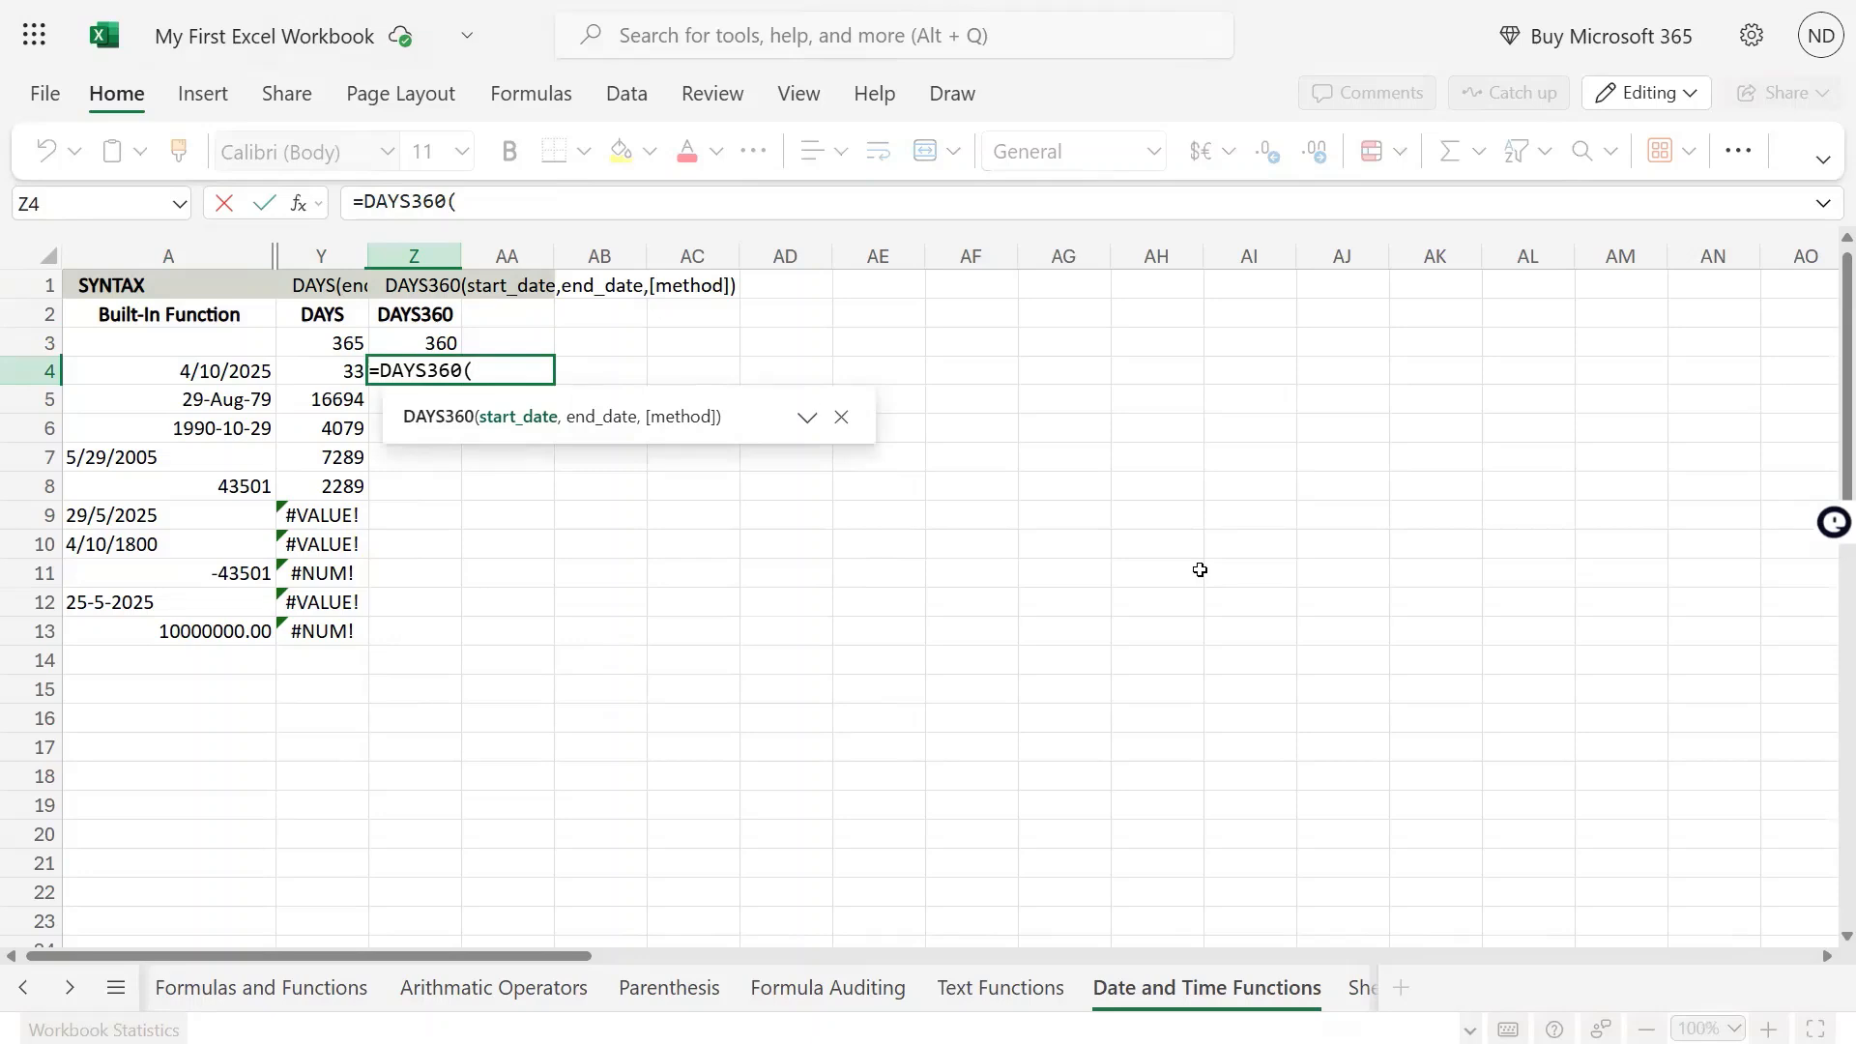
pyautogui.write('toda')
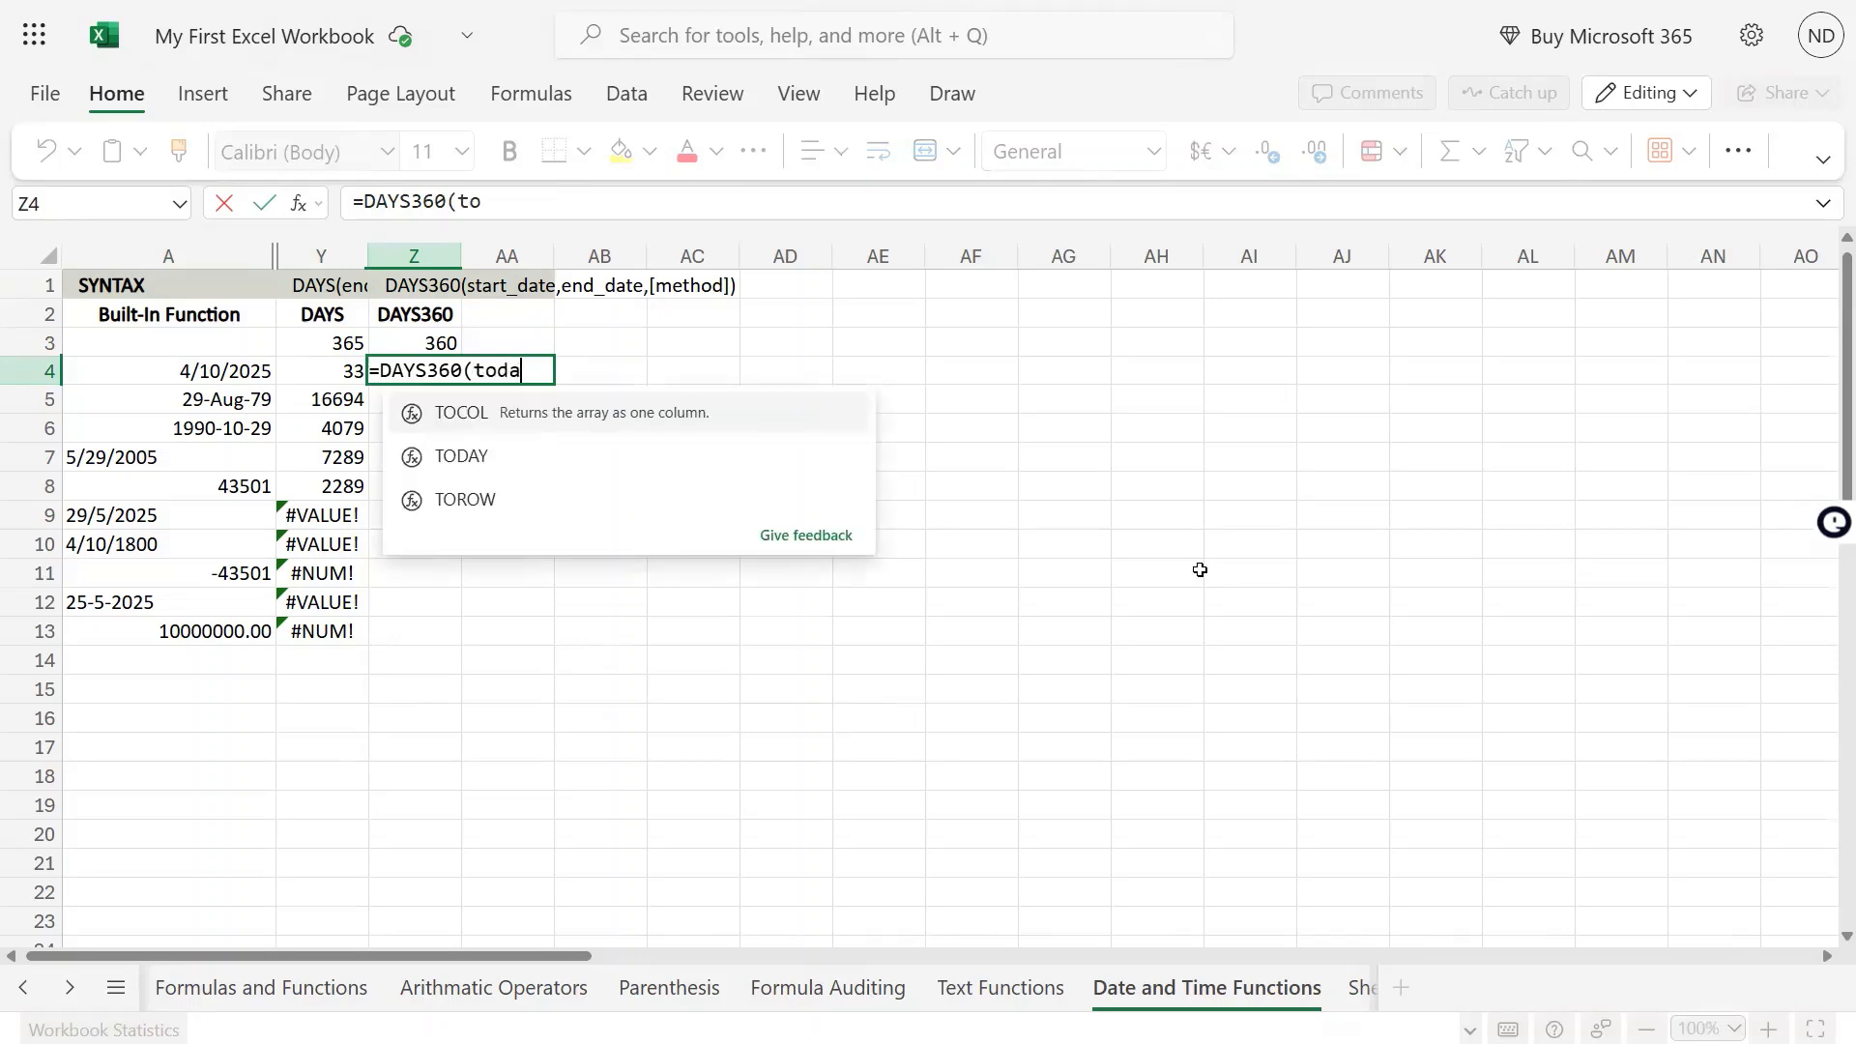
pyautogui.write('y(),')
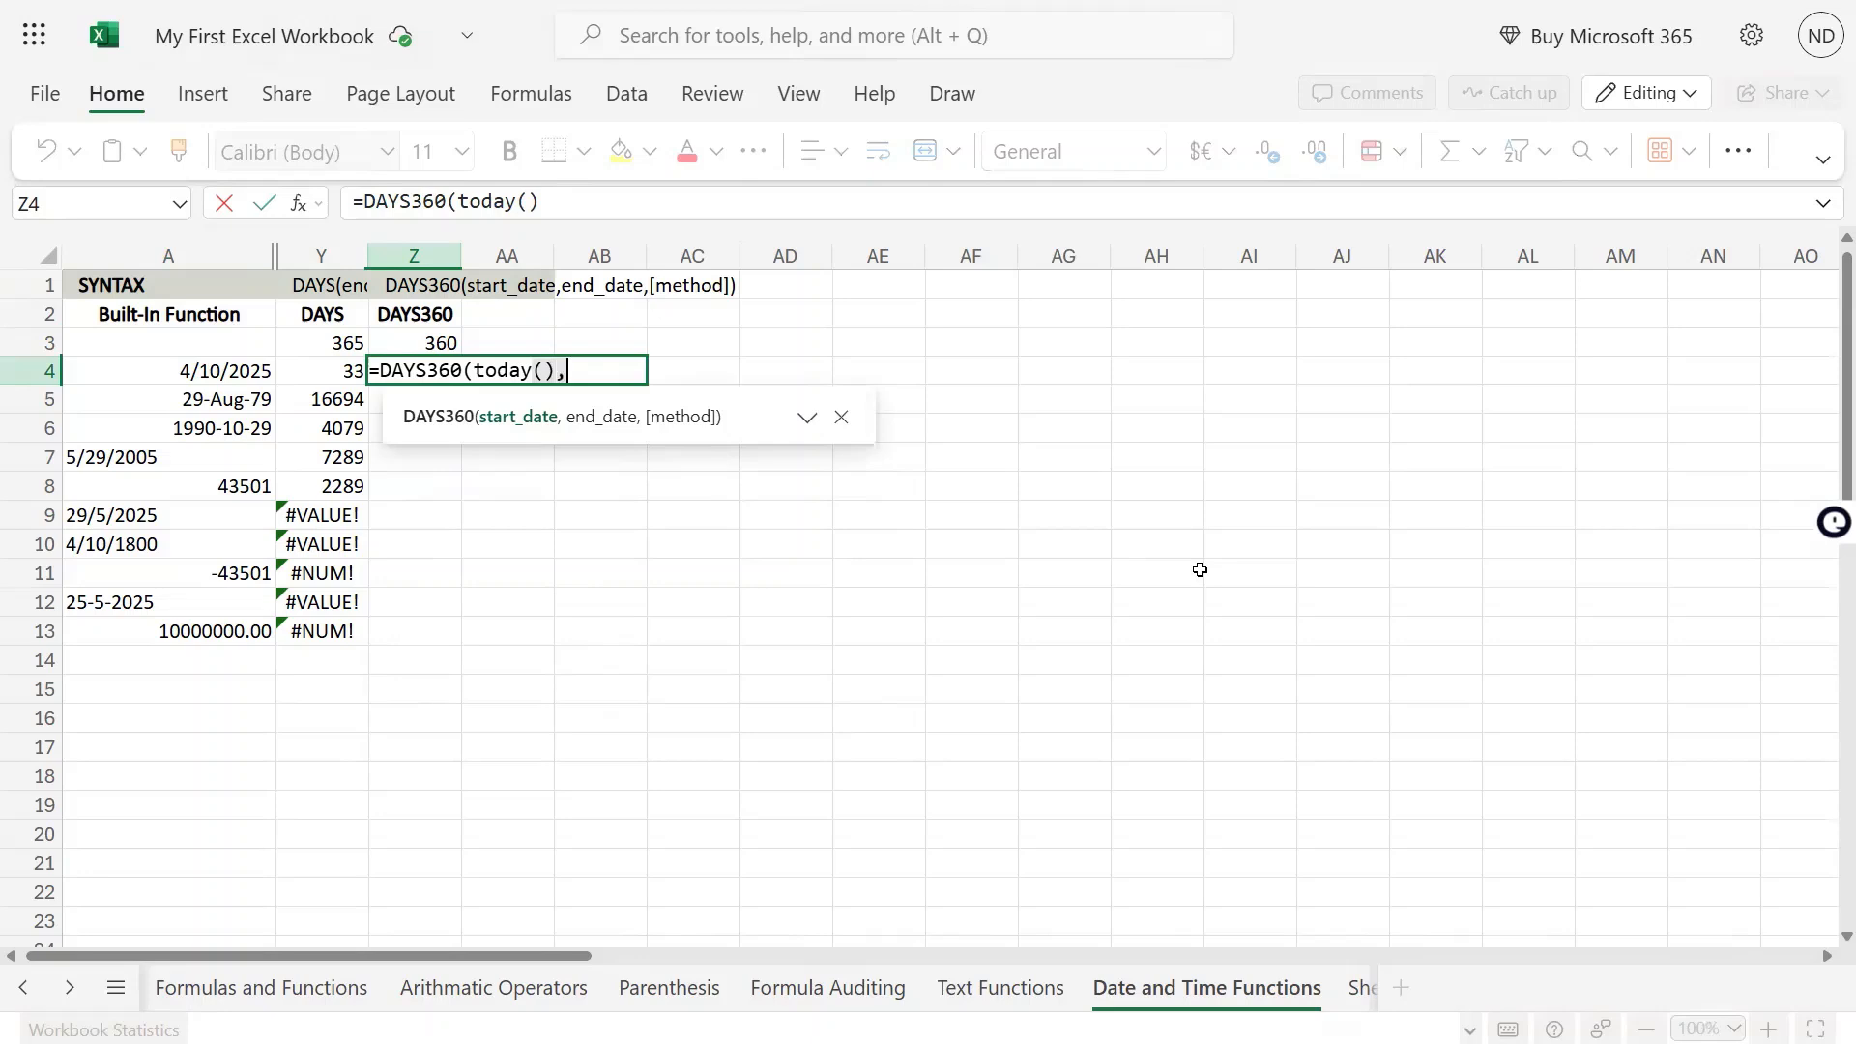
pyautogui.press('Left')
pyautogui.press('Left')
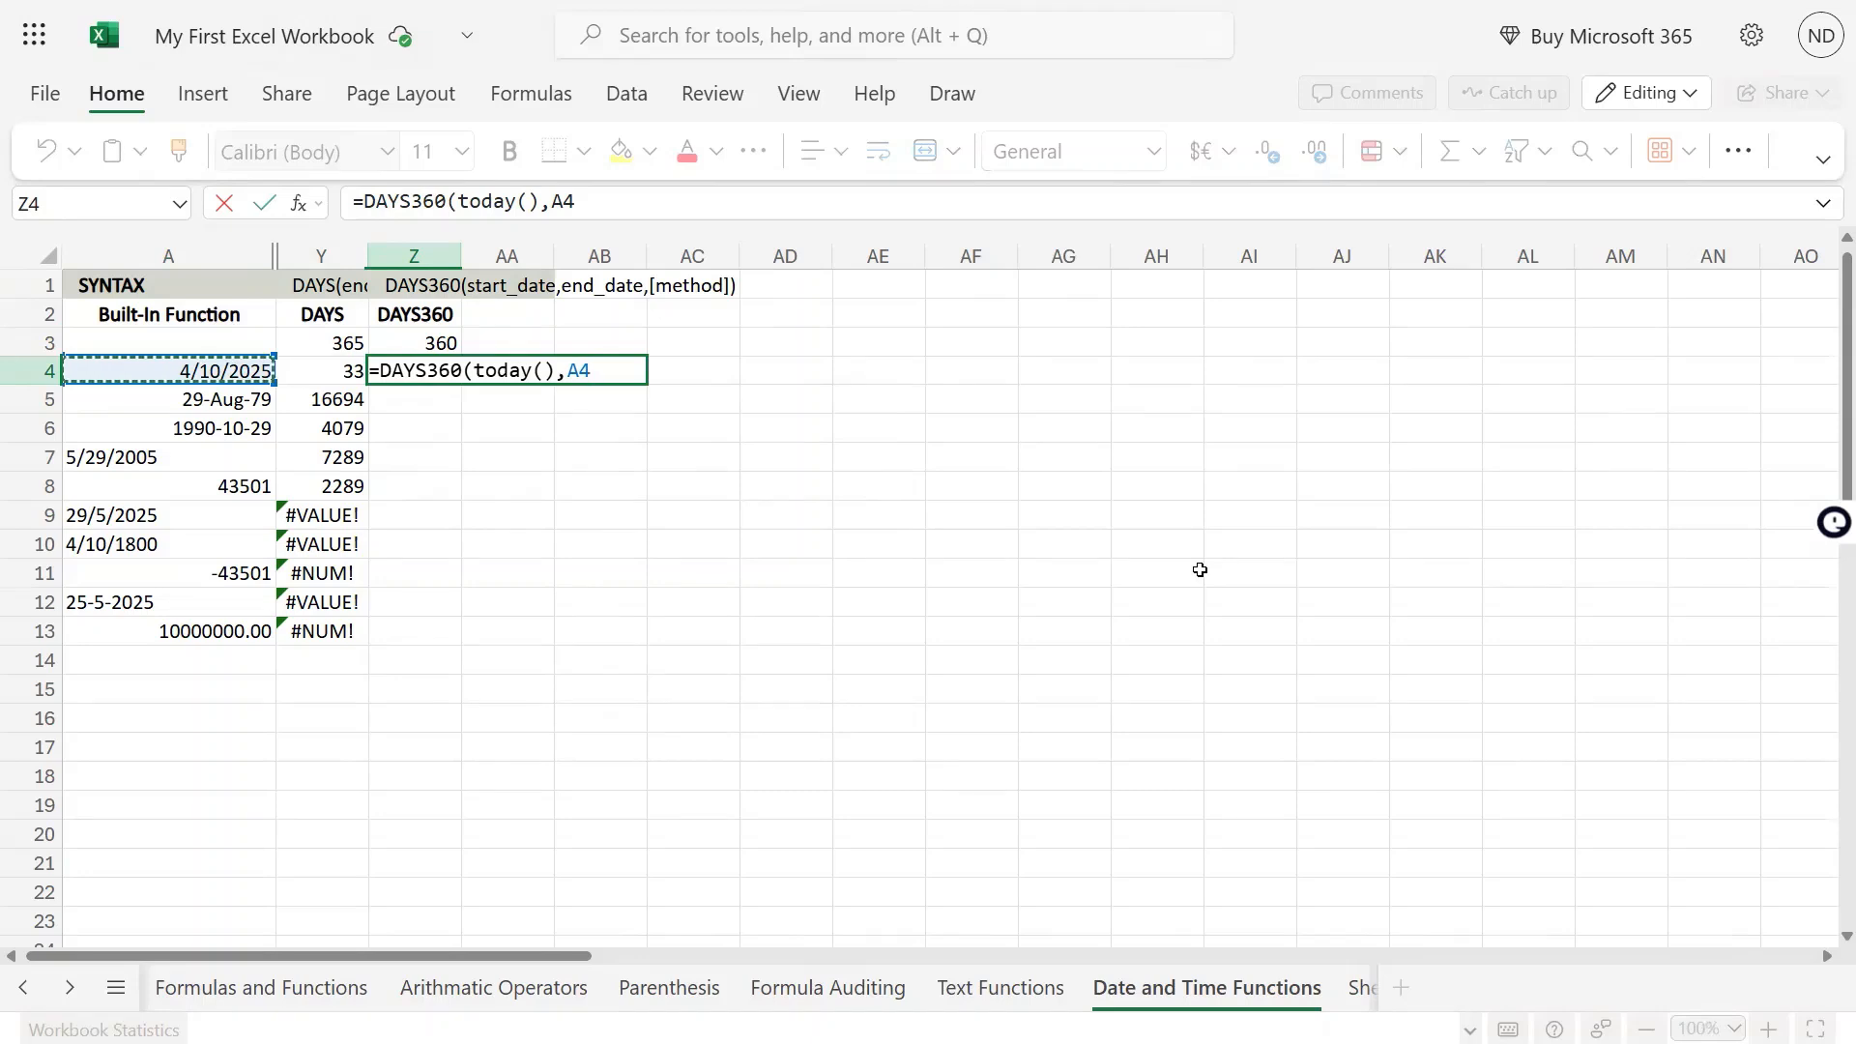
pyautogui.write(')')
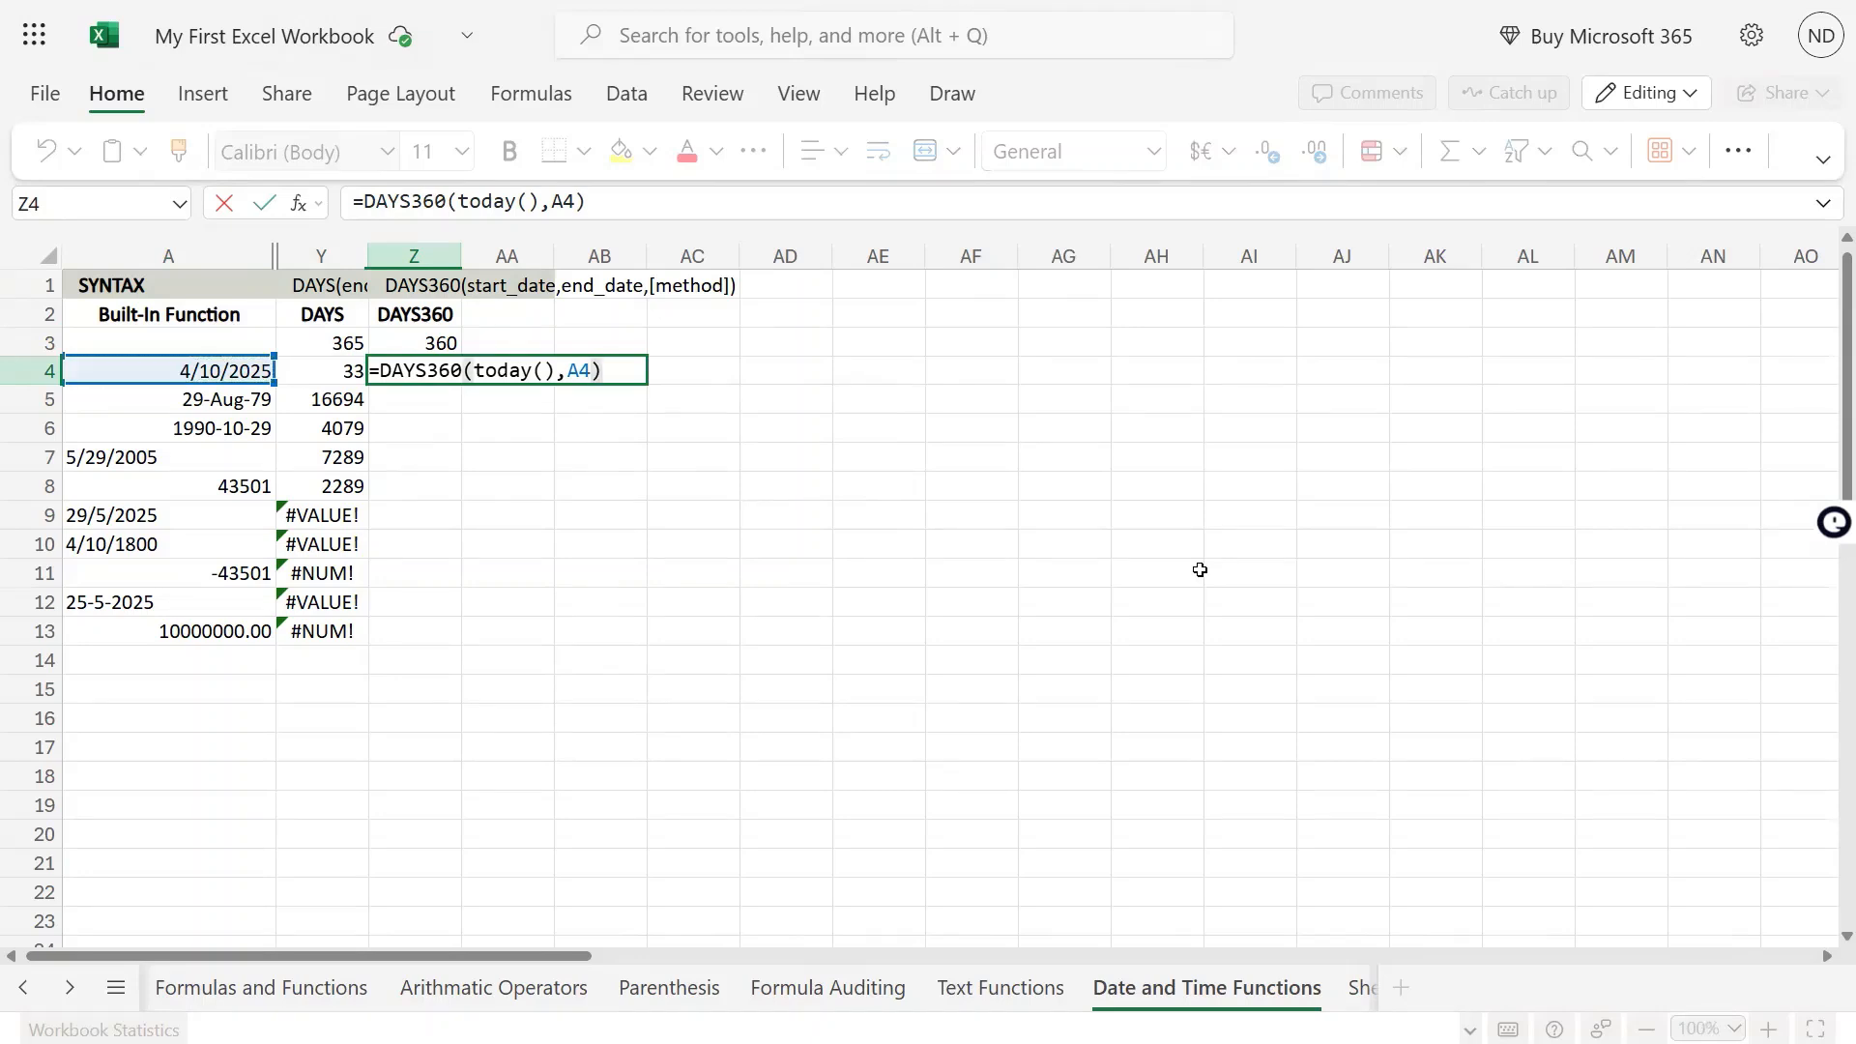
pyautogui.press('Return')
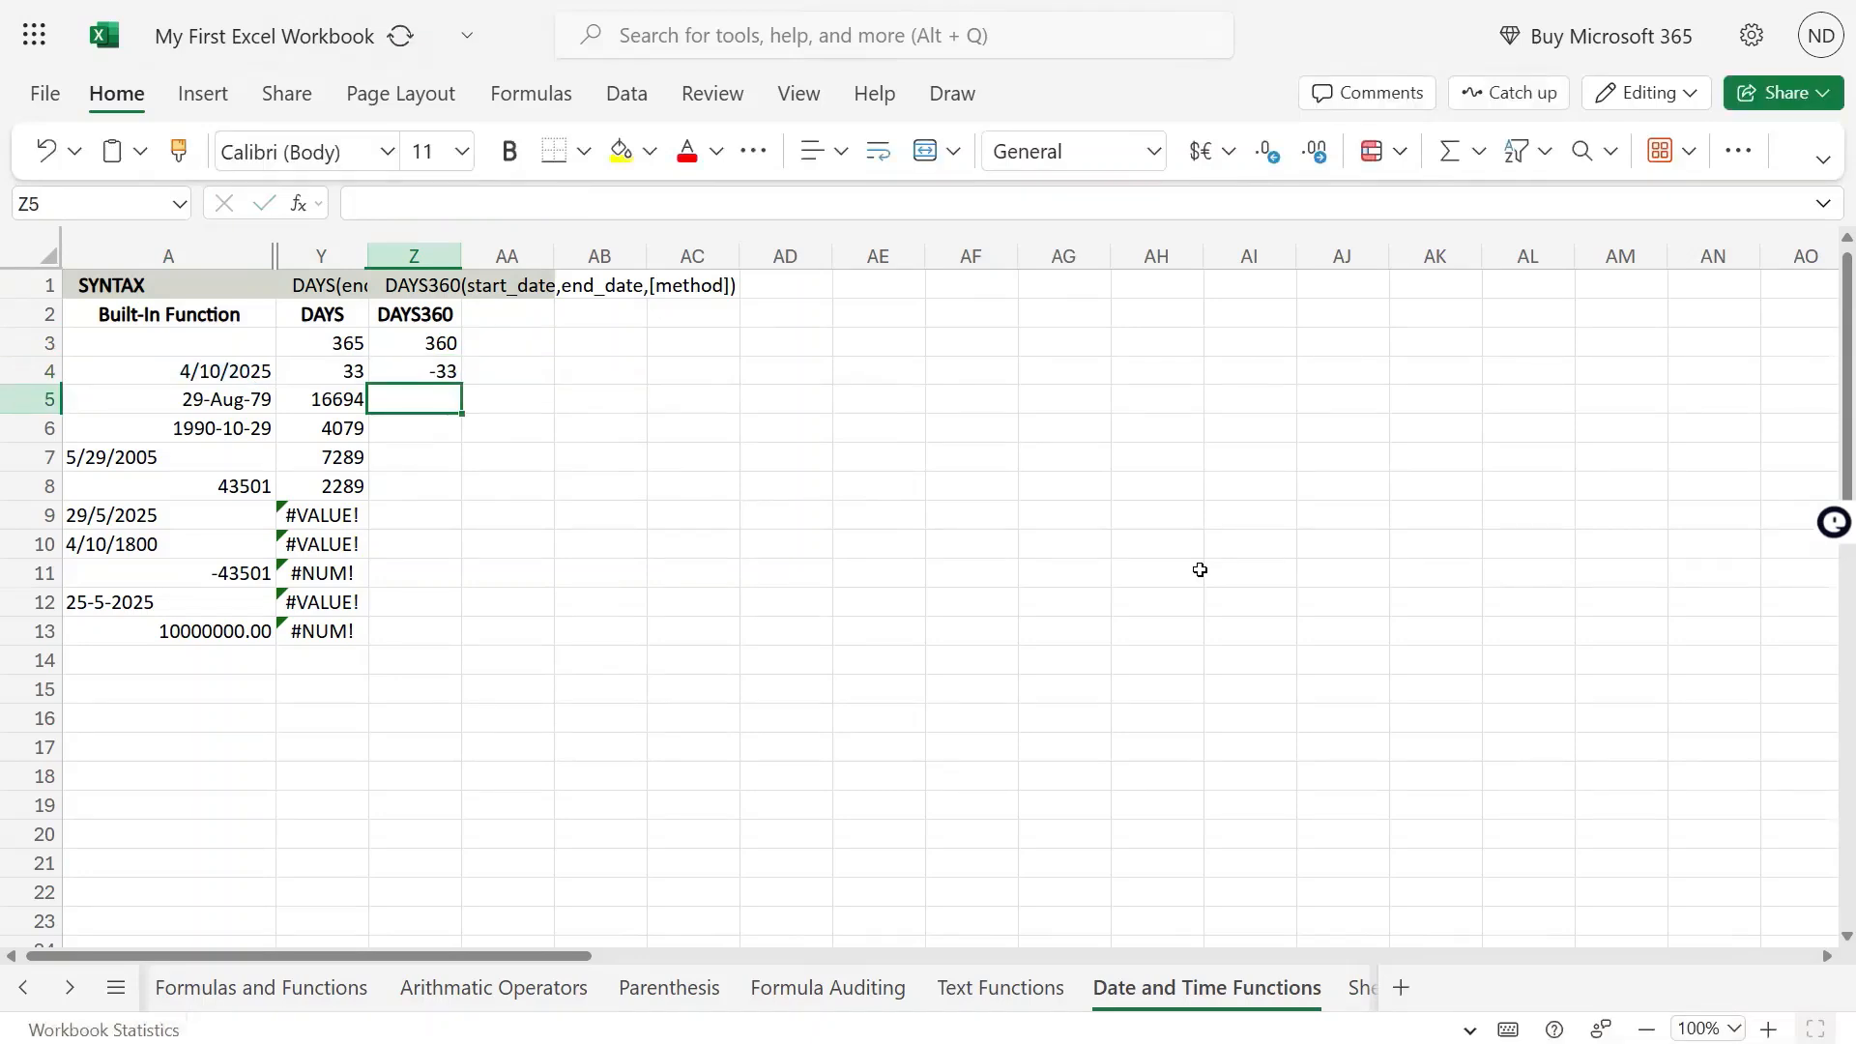
# Examine the start date and end date arguments of the DAYS360 formula in Z4
pyautogui.press('Up')
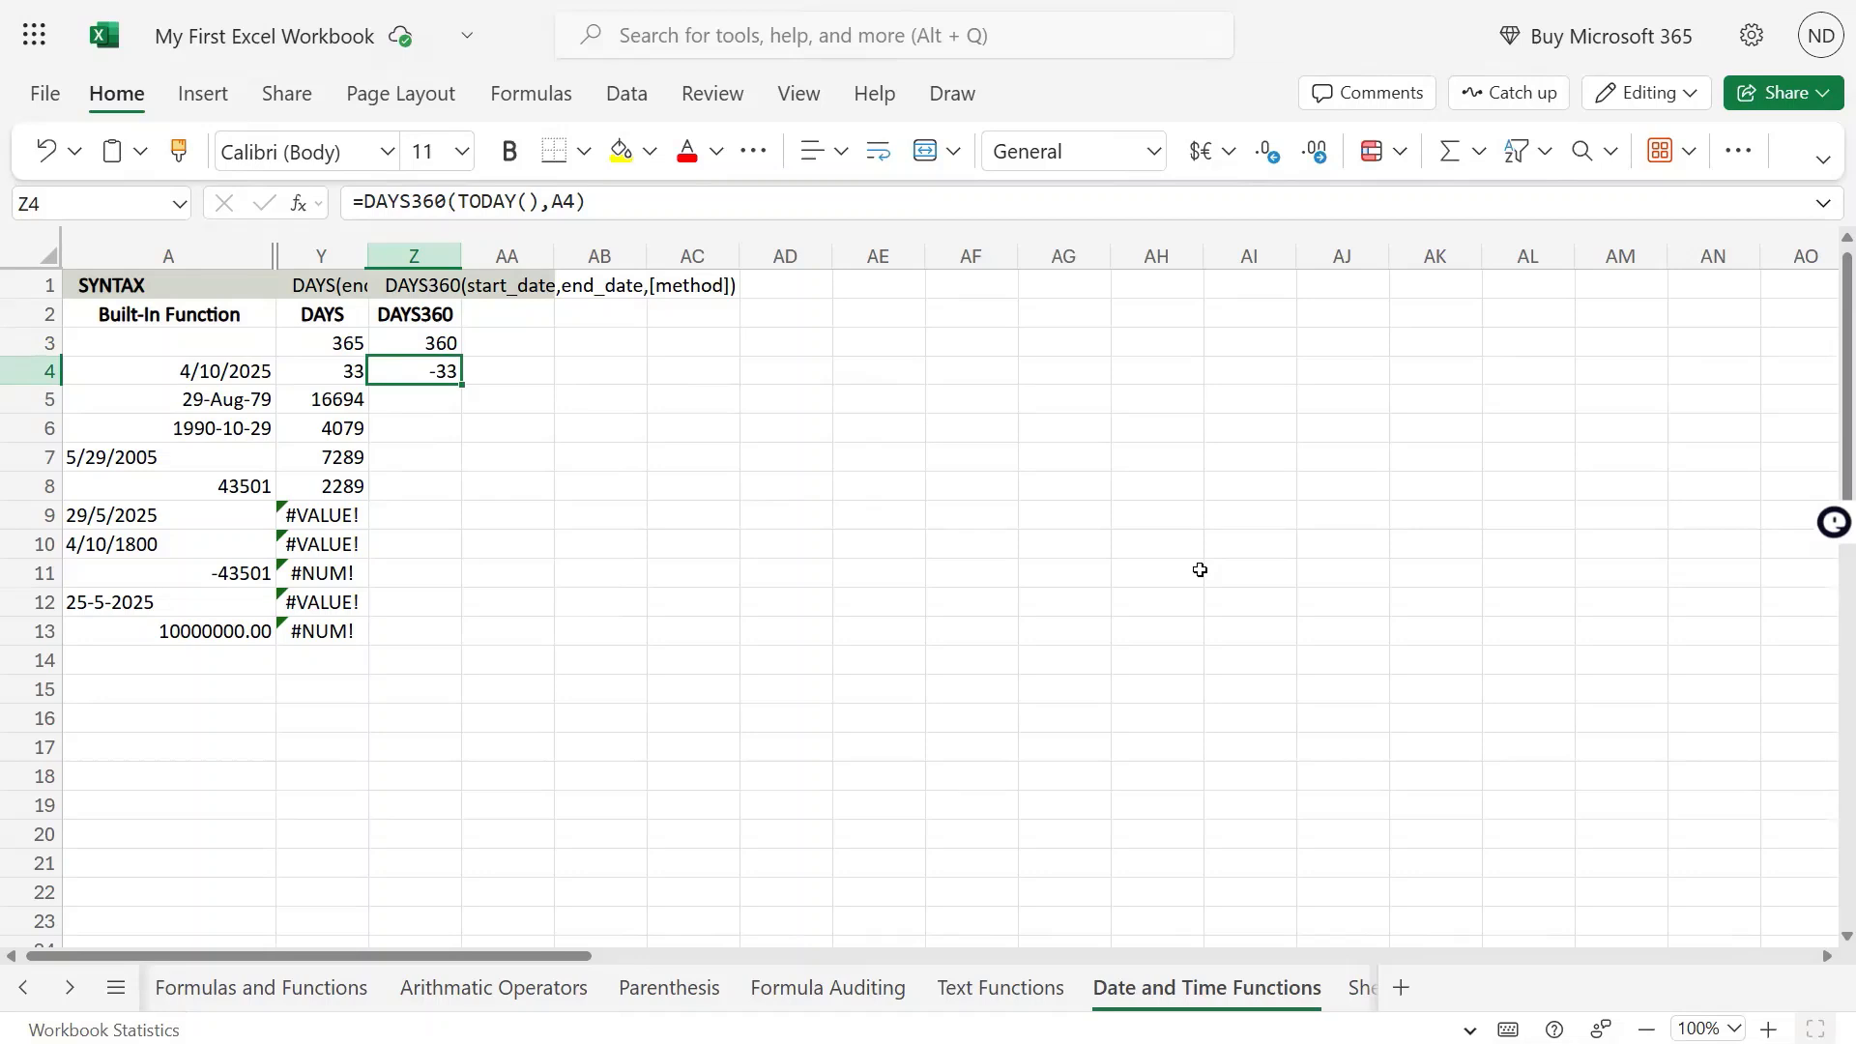
pyautogui.press('F2')
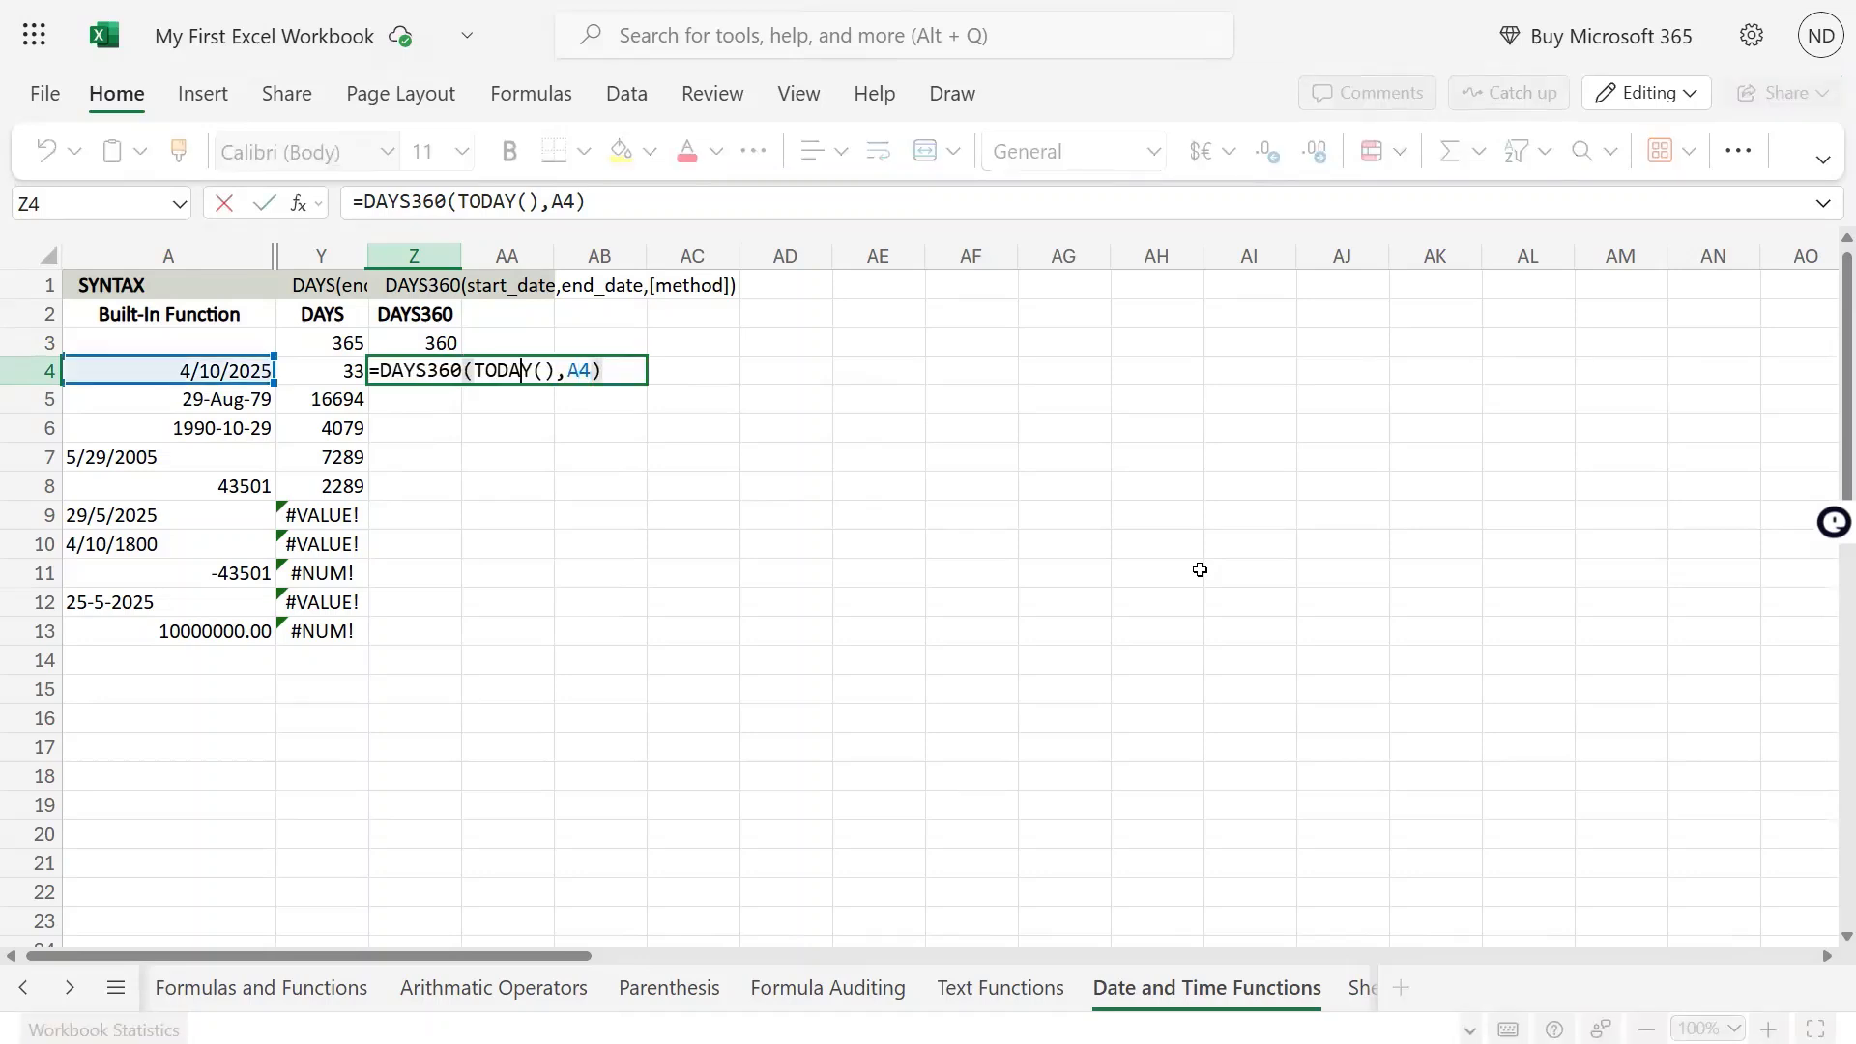
pyautogui.press('Left')
pyautogui.press('Left')
pyautogui.press('Left')
pyautogui.press('Left')
pyautogui.press('Left')
pyautogui.press('Left')
pyautogui.press('Right')
pyautogui.press('Right')
pyautogui.hotkey('shift', 'Left')
pyautogui.hotkey('shift', 'Left')
pyautogui.hotkey('shift', 'Left')
pyautogui.hotkey('shift', 'Left')
pyautogui.hotkey('shift', 'Left')
pyautogui.hotkey('shift', 'Left')
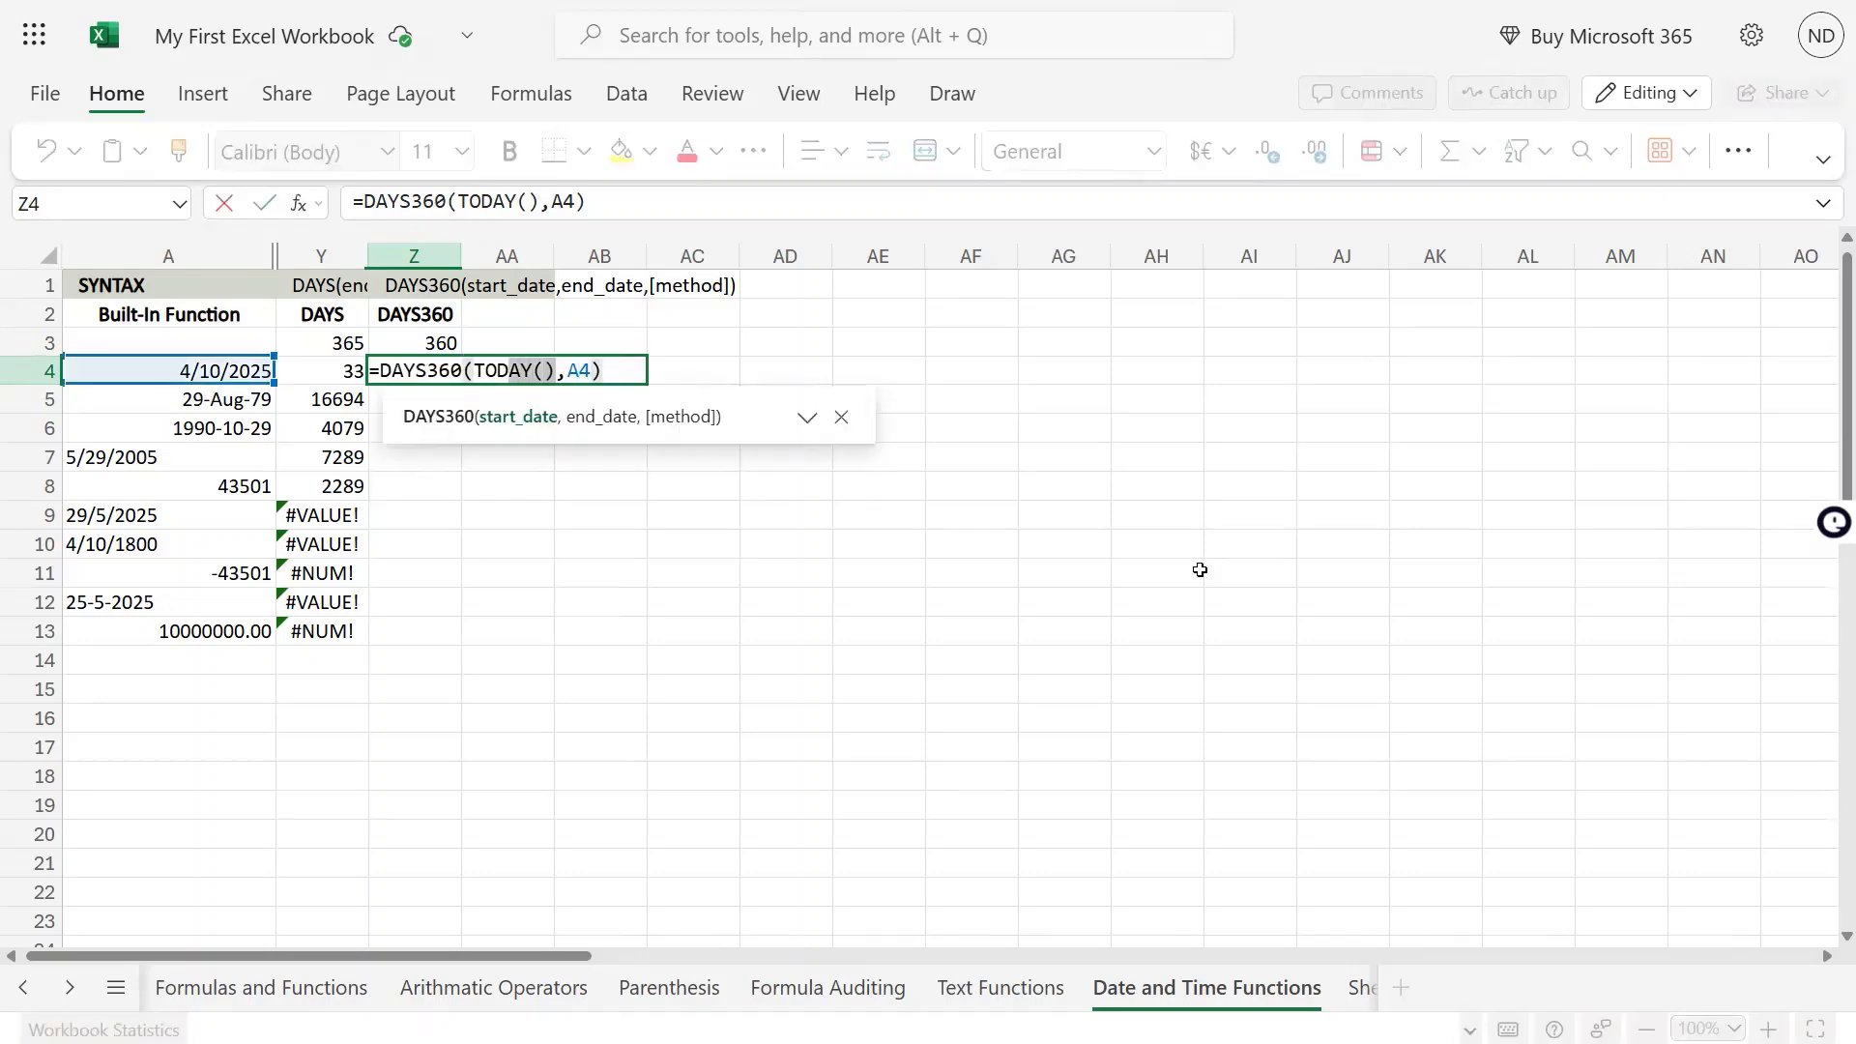
pyautogui.press('Right')
pyautogui.press('Right')
pyautogui.press('Left')
pyautogui.press('Right')
pyautogui.hotkey('shift', 'Right')
pyautogui.hotkey('shift', 'Right')
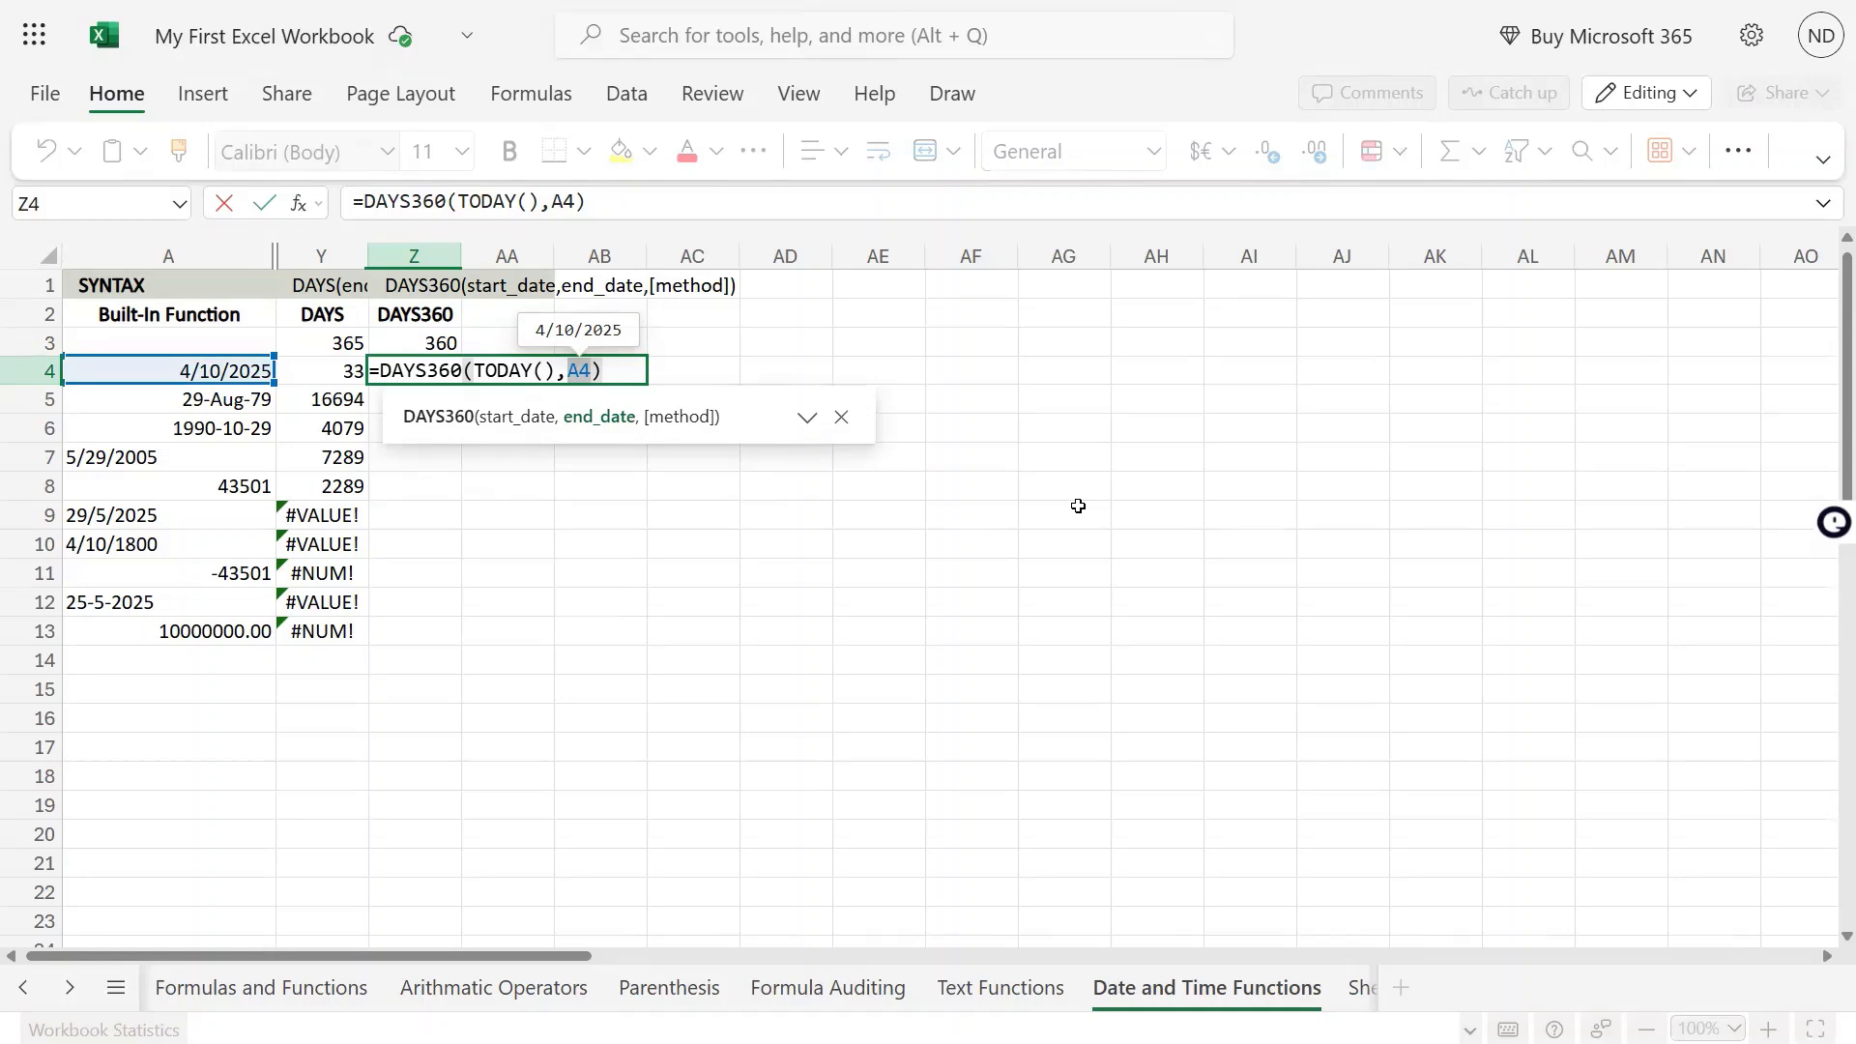
pyautogui.press('Return')
# Swap the arguments of the formula in Z4 so that it reads =DAYS360(A4,TODAY())
pyautogui.press('Up')
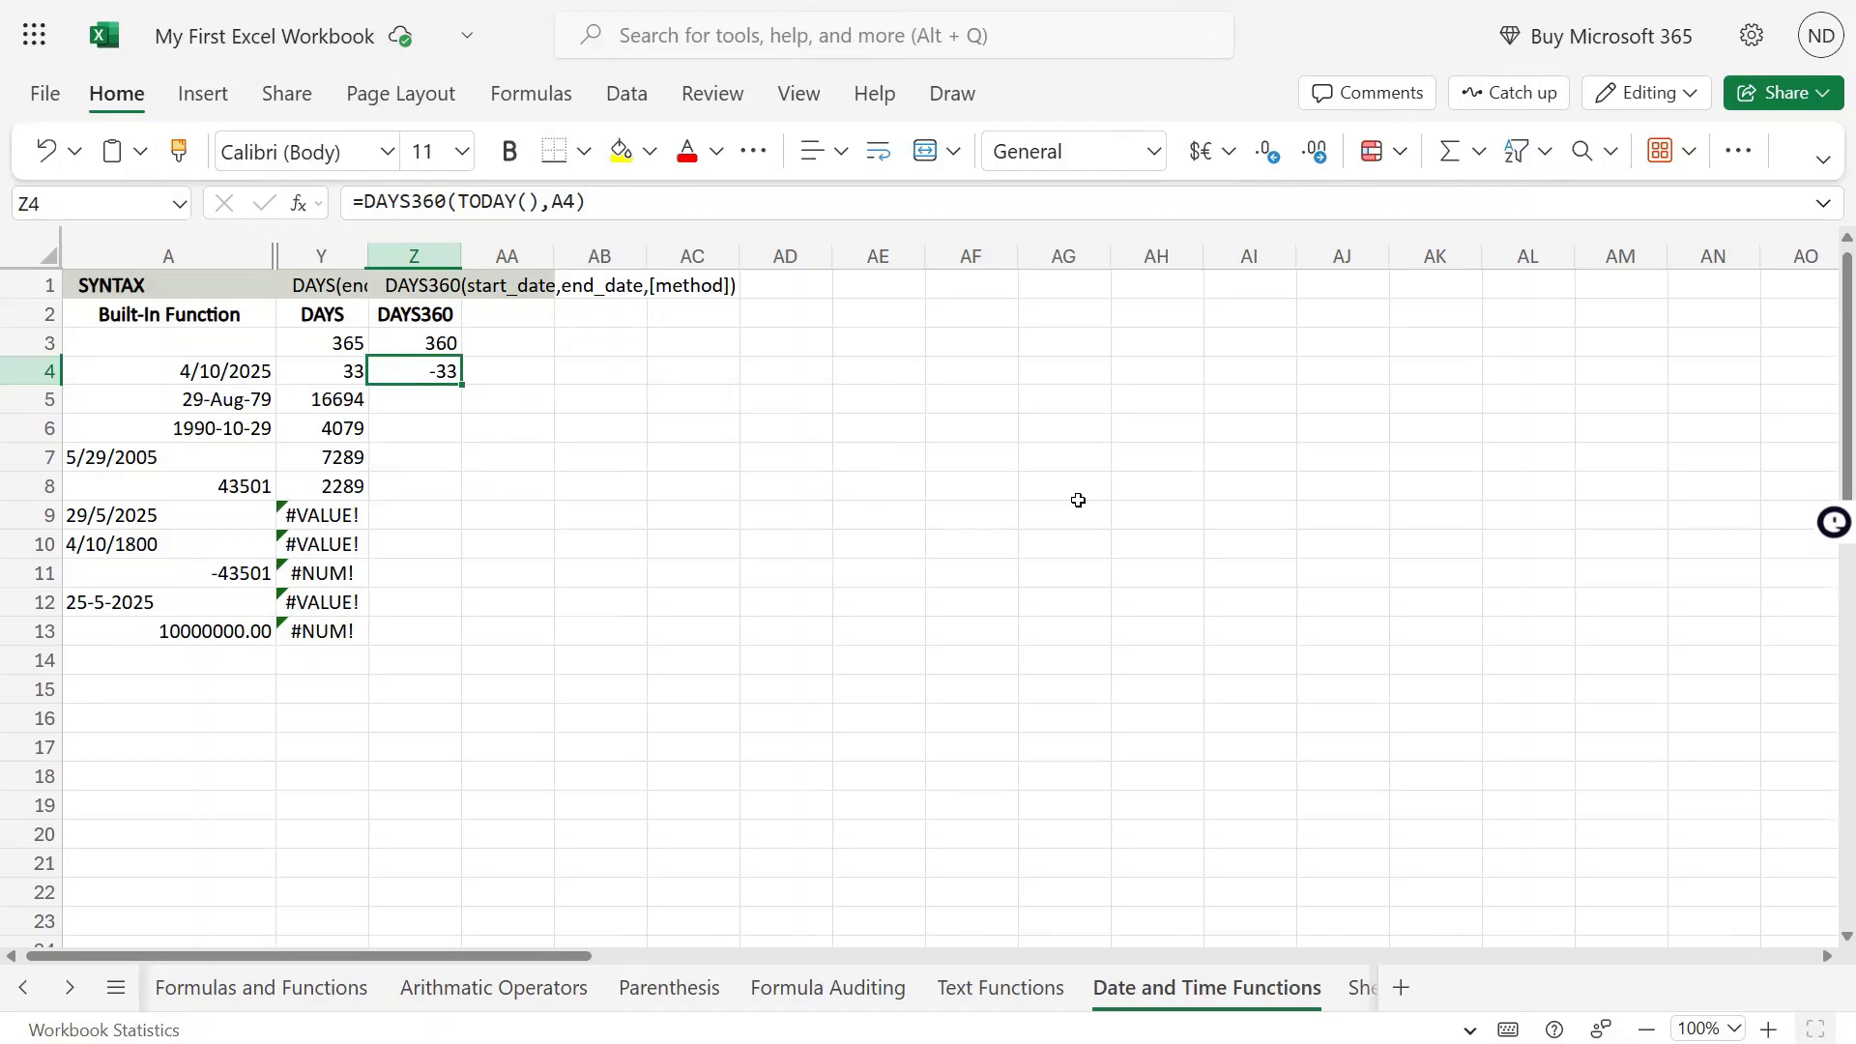
pyautogui.press('F2')
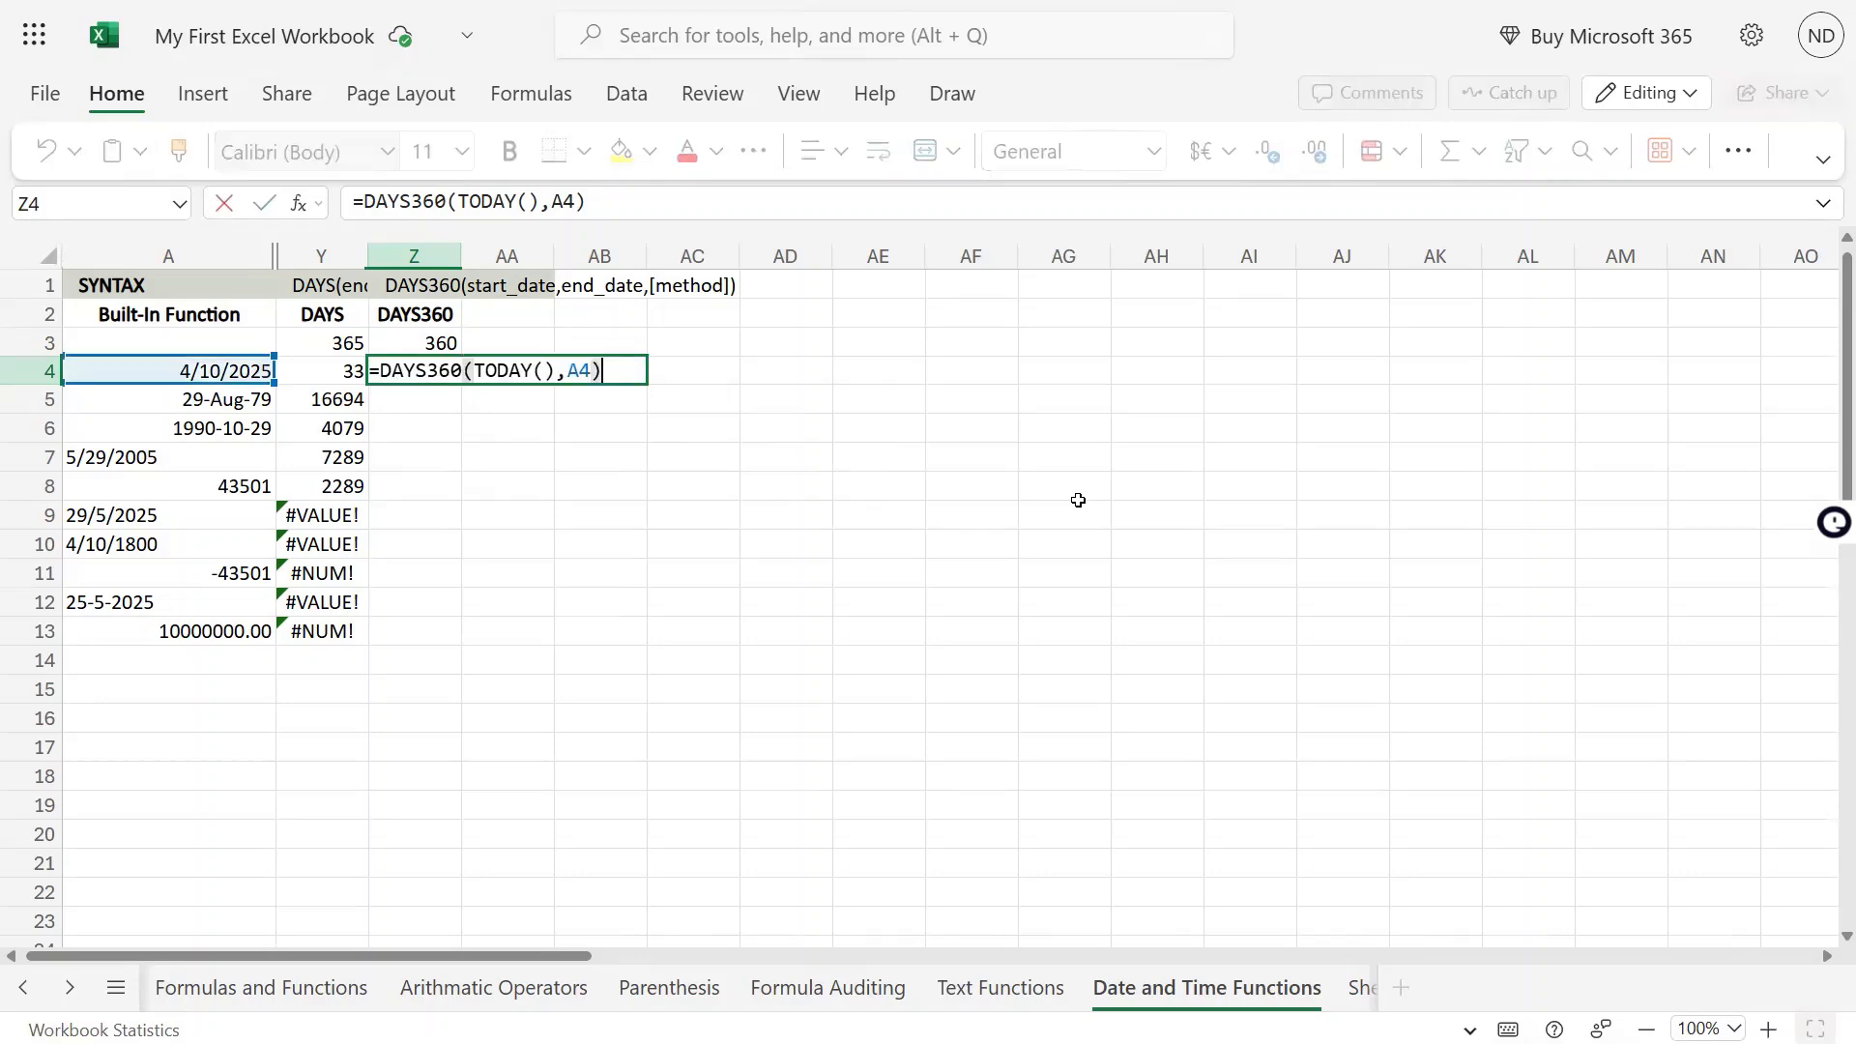
pyautogui.press('Left')
pyautogui.press('BackSpace')
pyautogui.press('BackSpace')
pyautogui.press('BackSpace')
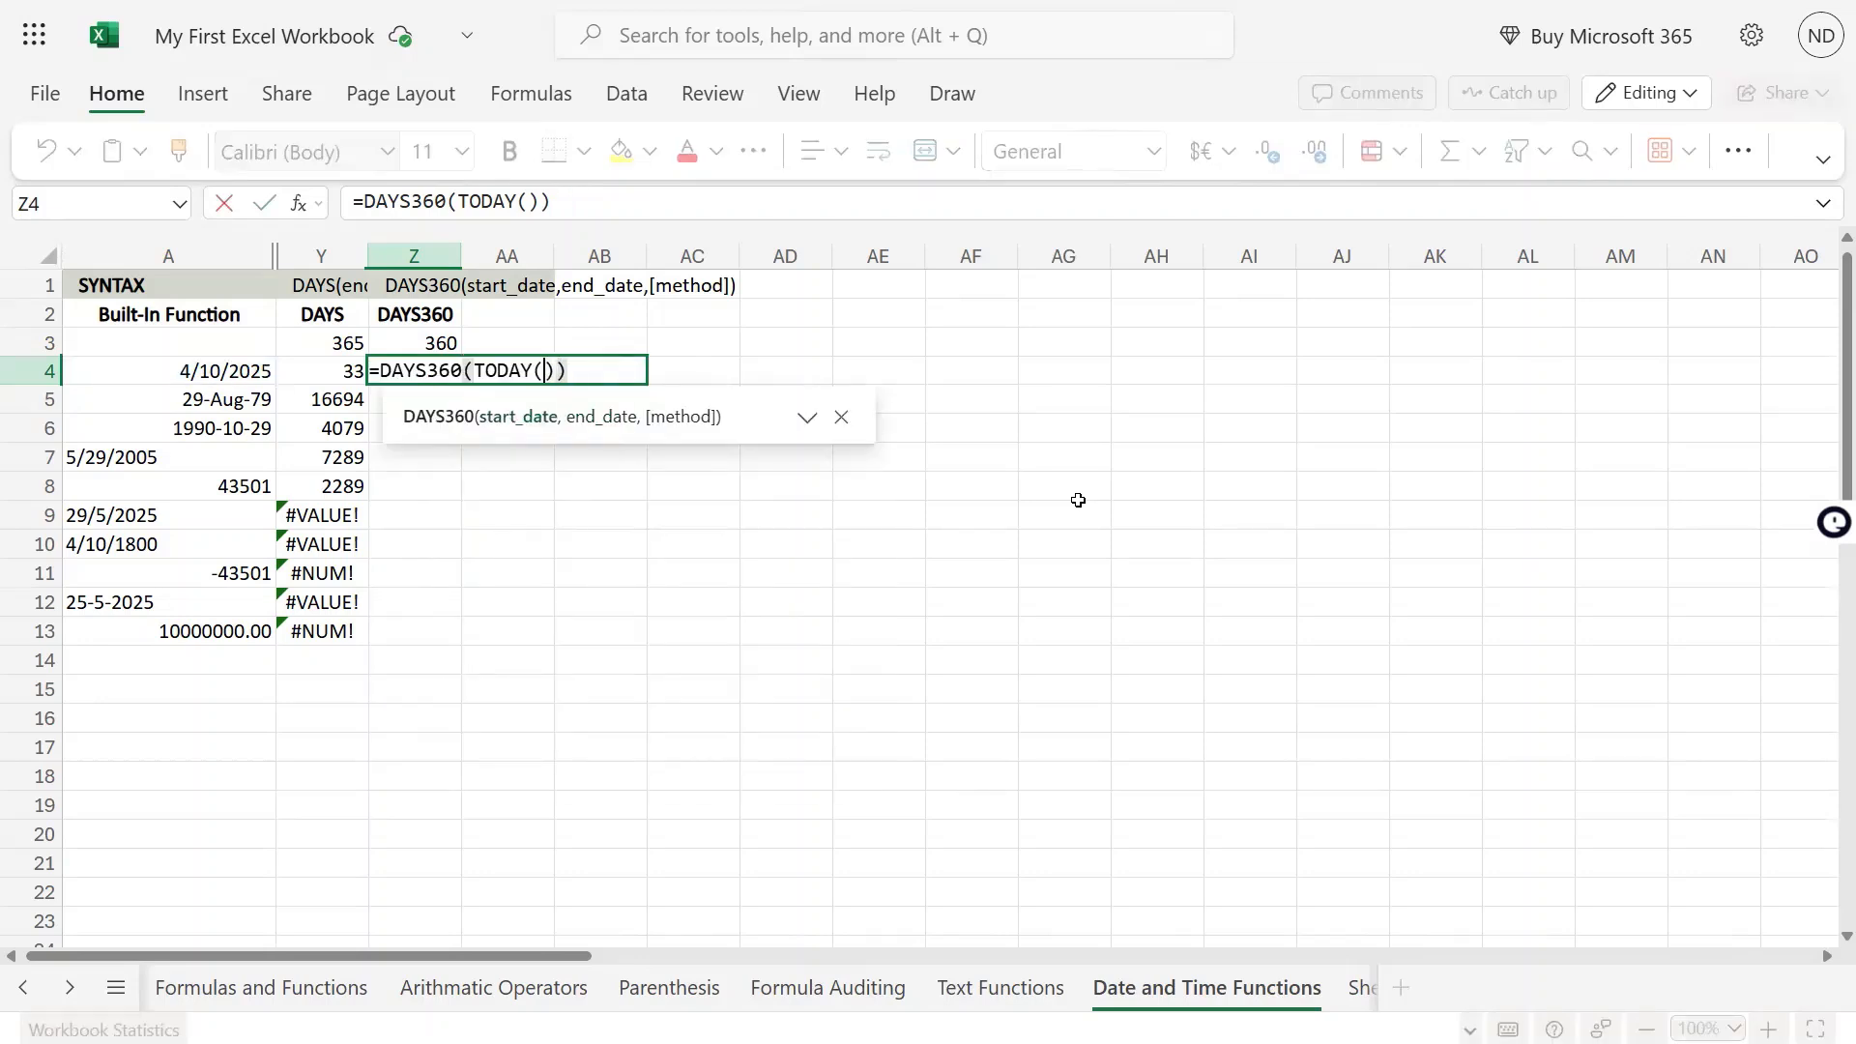
pyautogui.press('Left')
pyautogui.press('Left')
pyautogui.press('Left')
pyautogui.write('A')
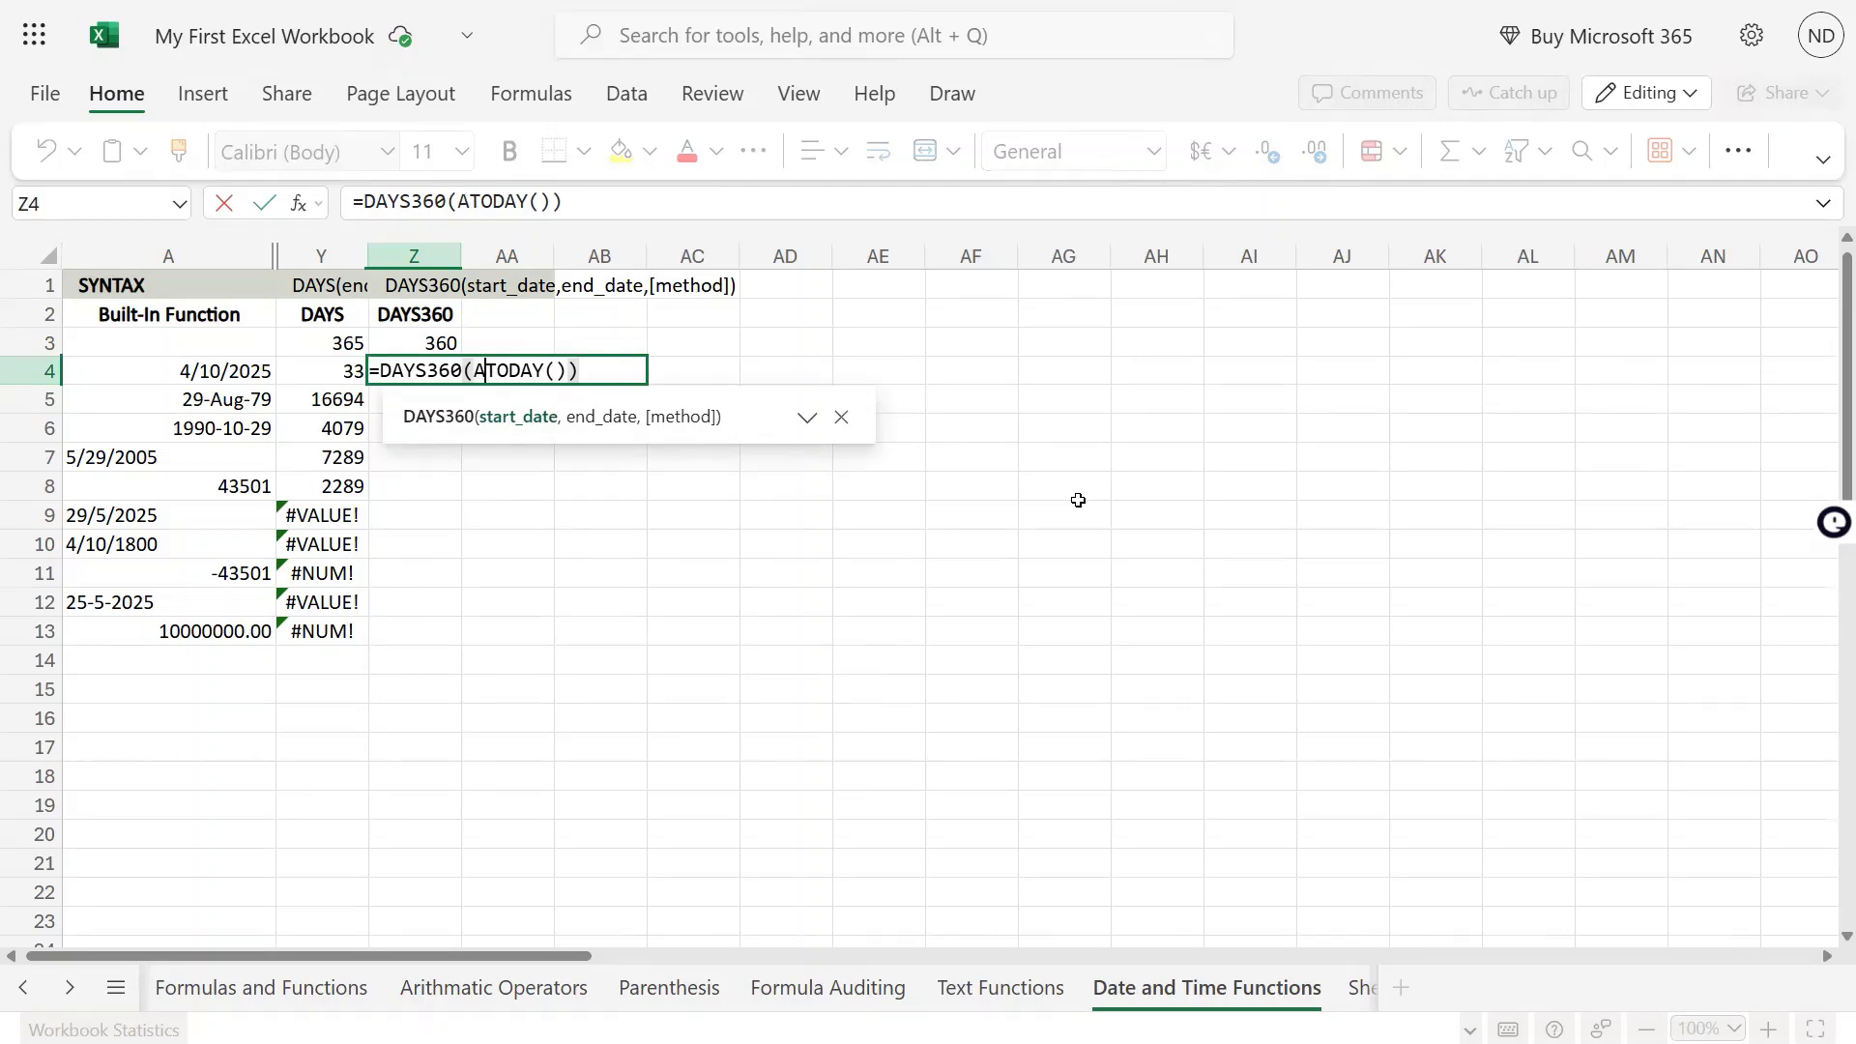
pyautogui.write('4,')
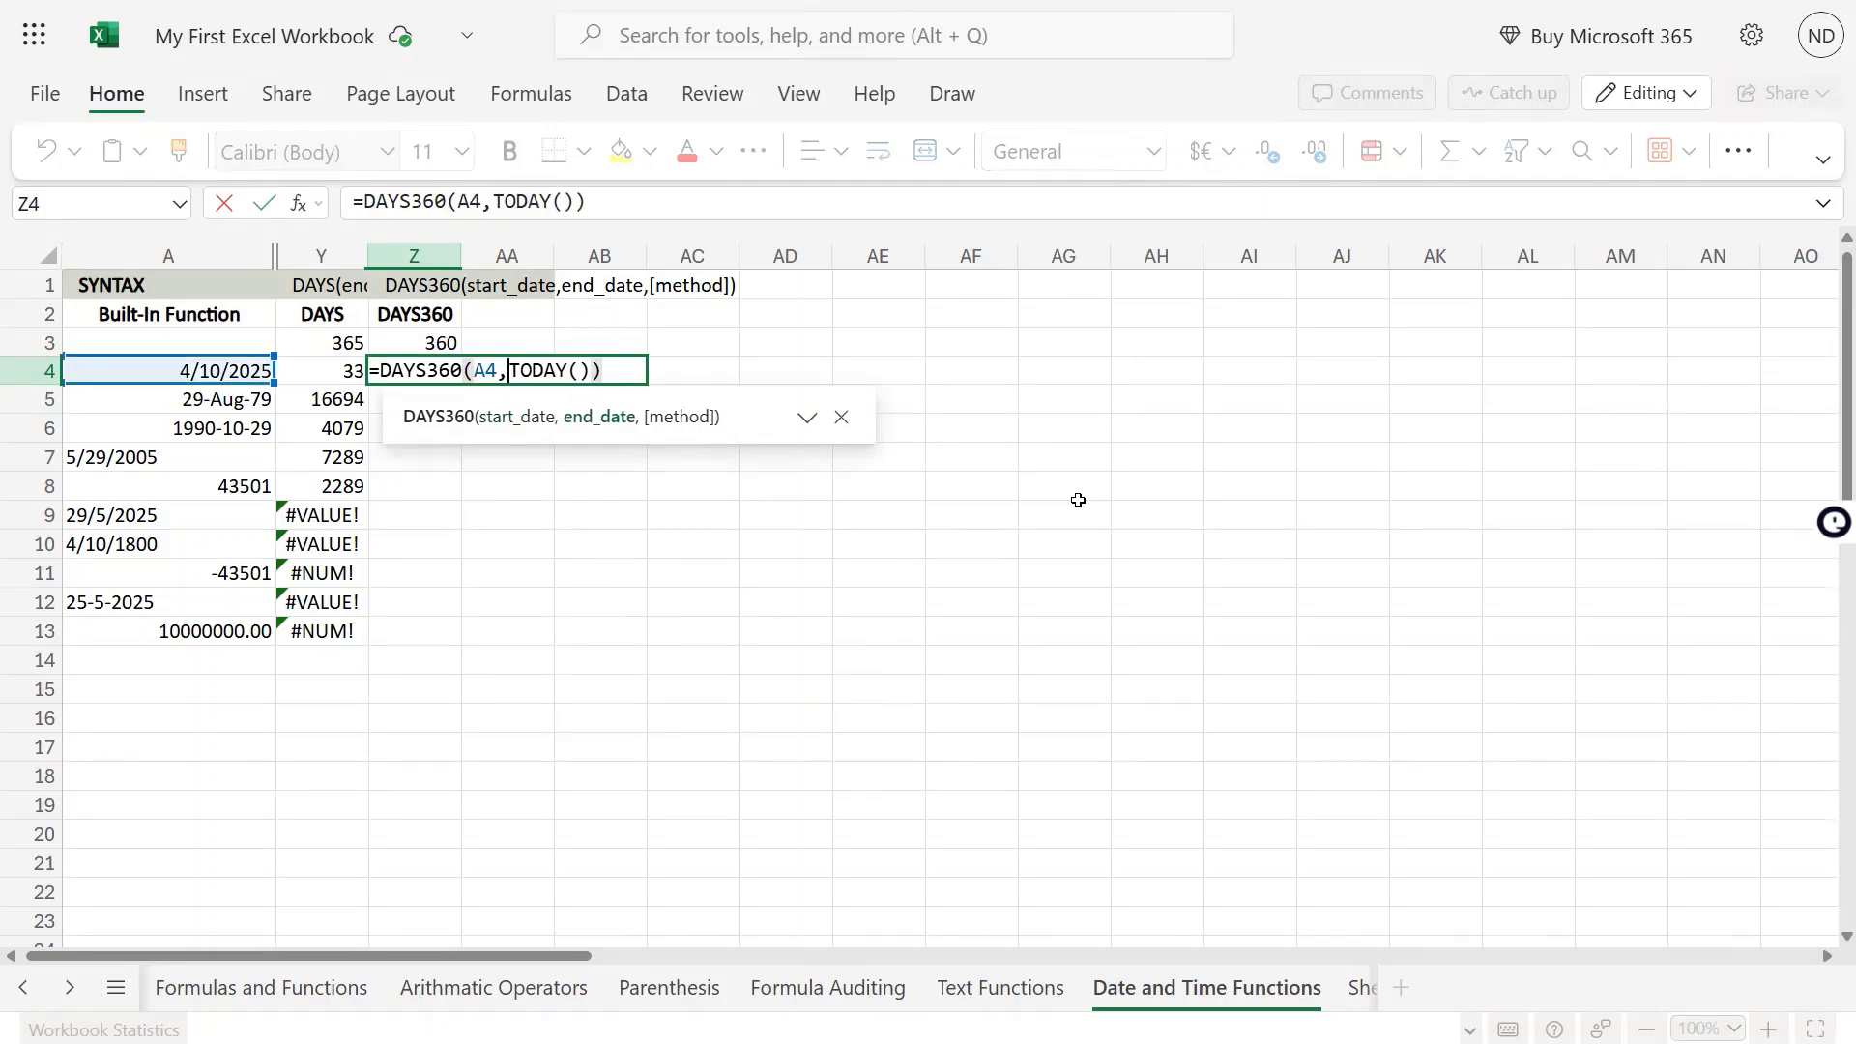
pyautogui.press('Return')
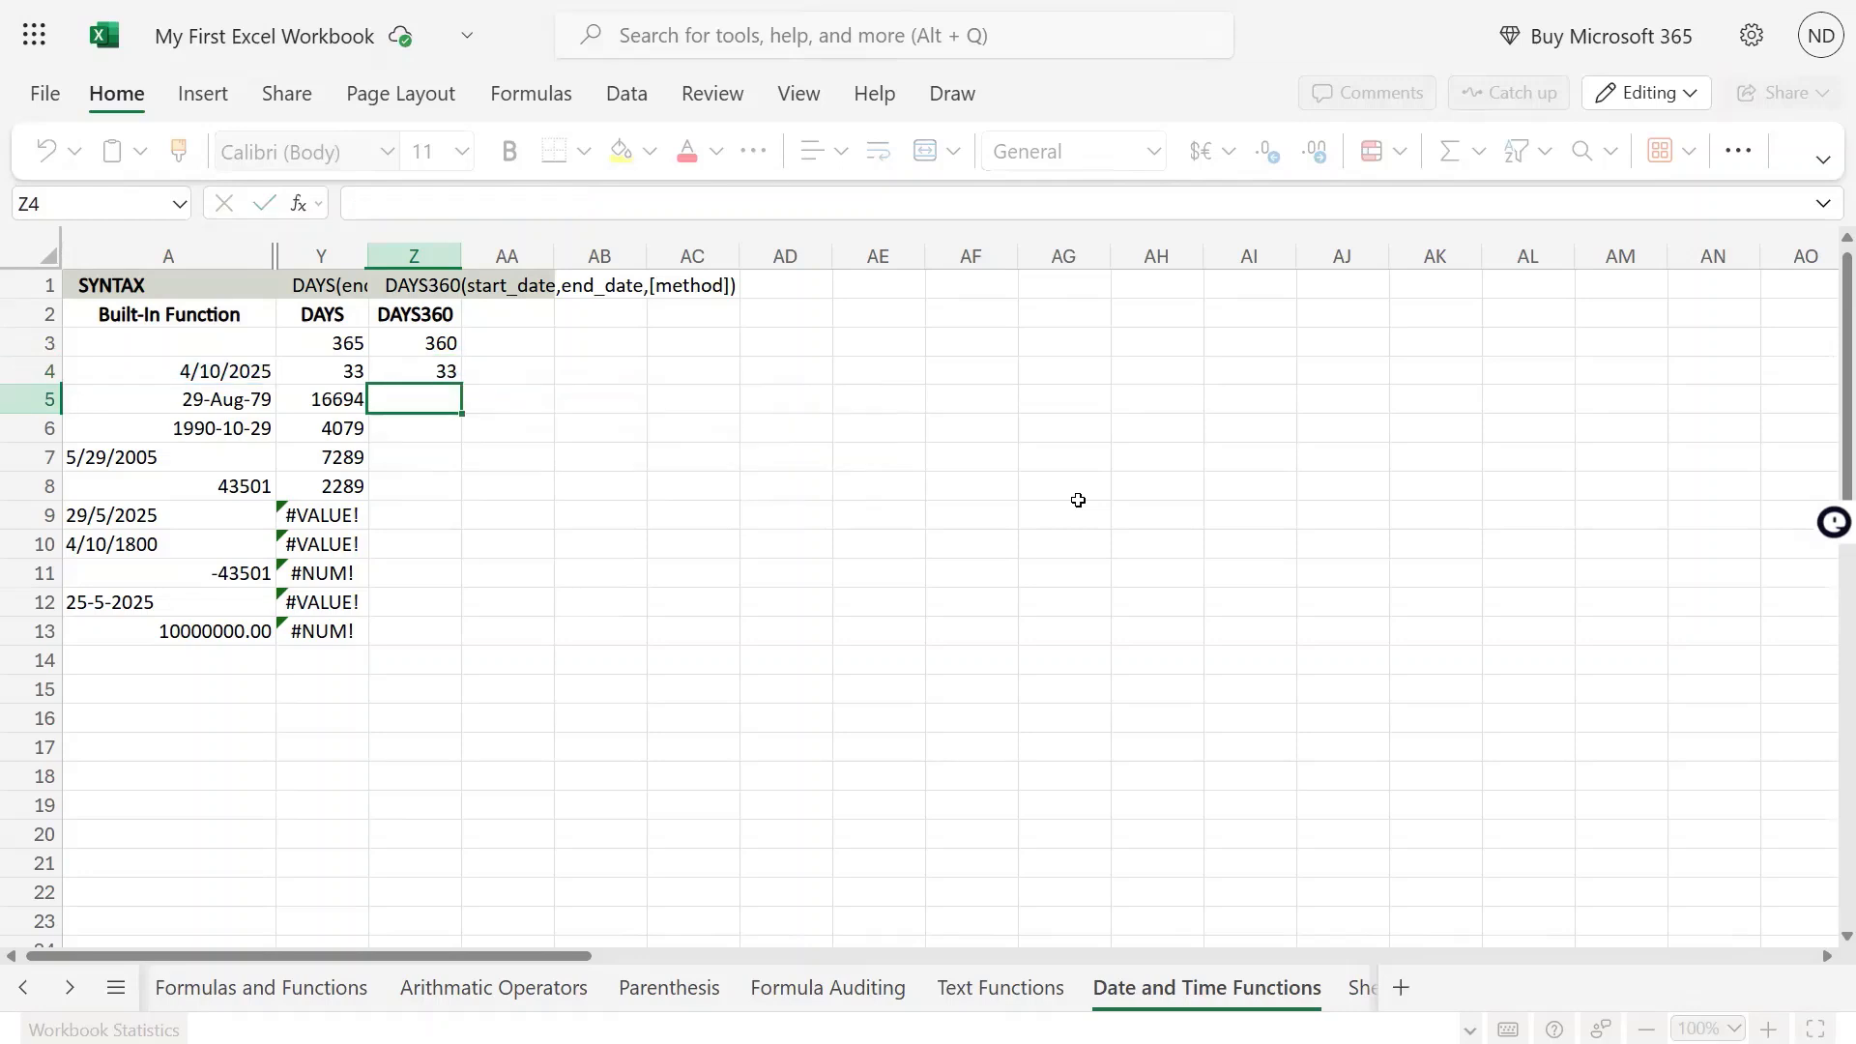
# Compare the DAYS360 result in Z4 with the DAYS result in Y4 and the date in A4
pyautogui.press('Up')
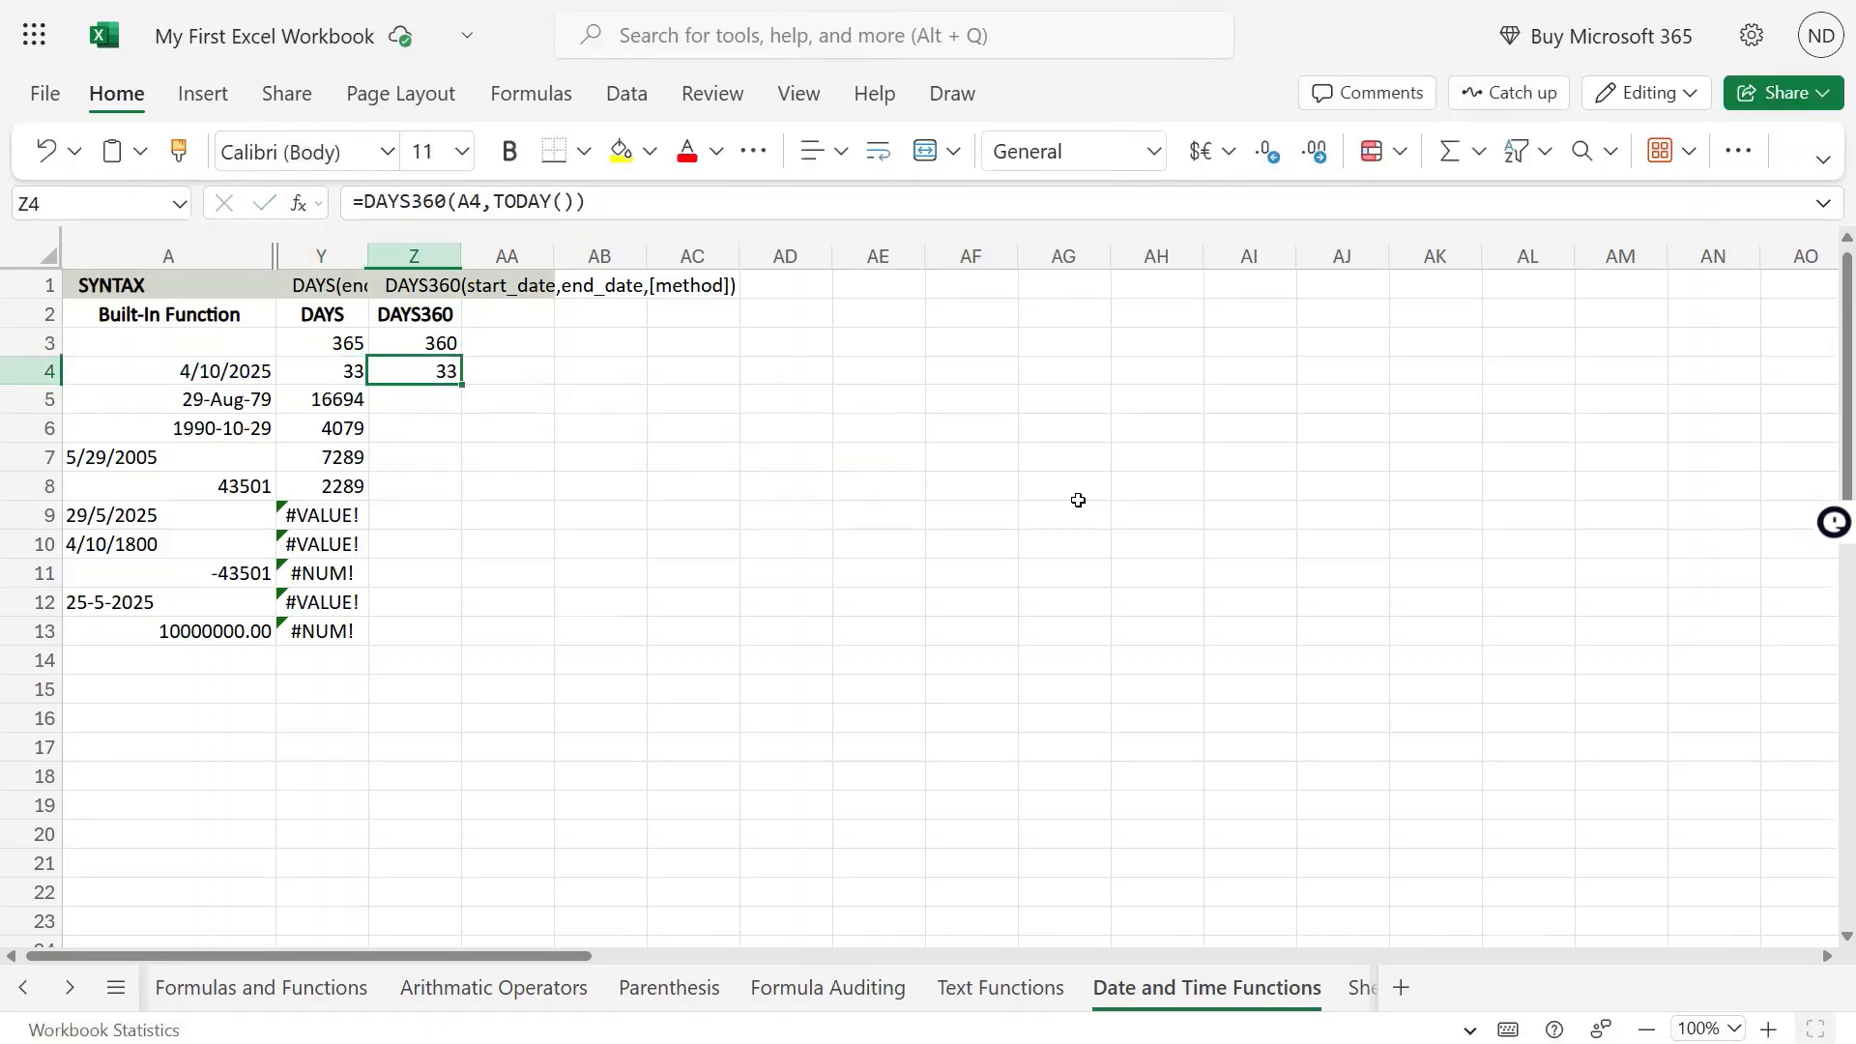
pyautogui.press('Left')
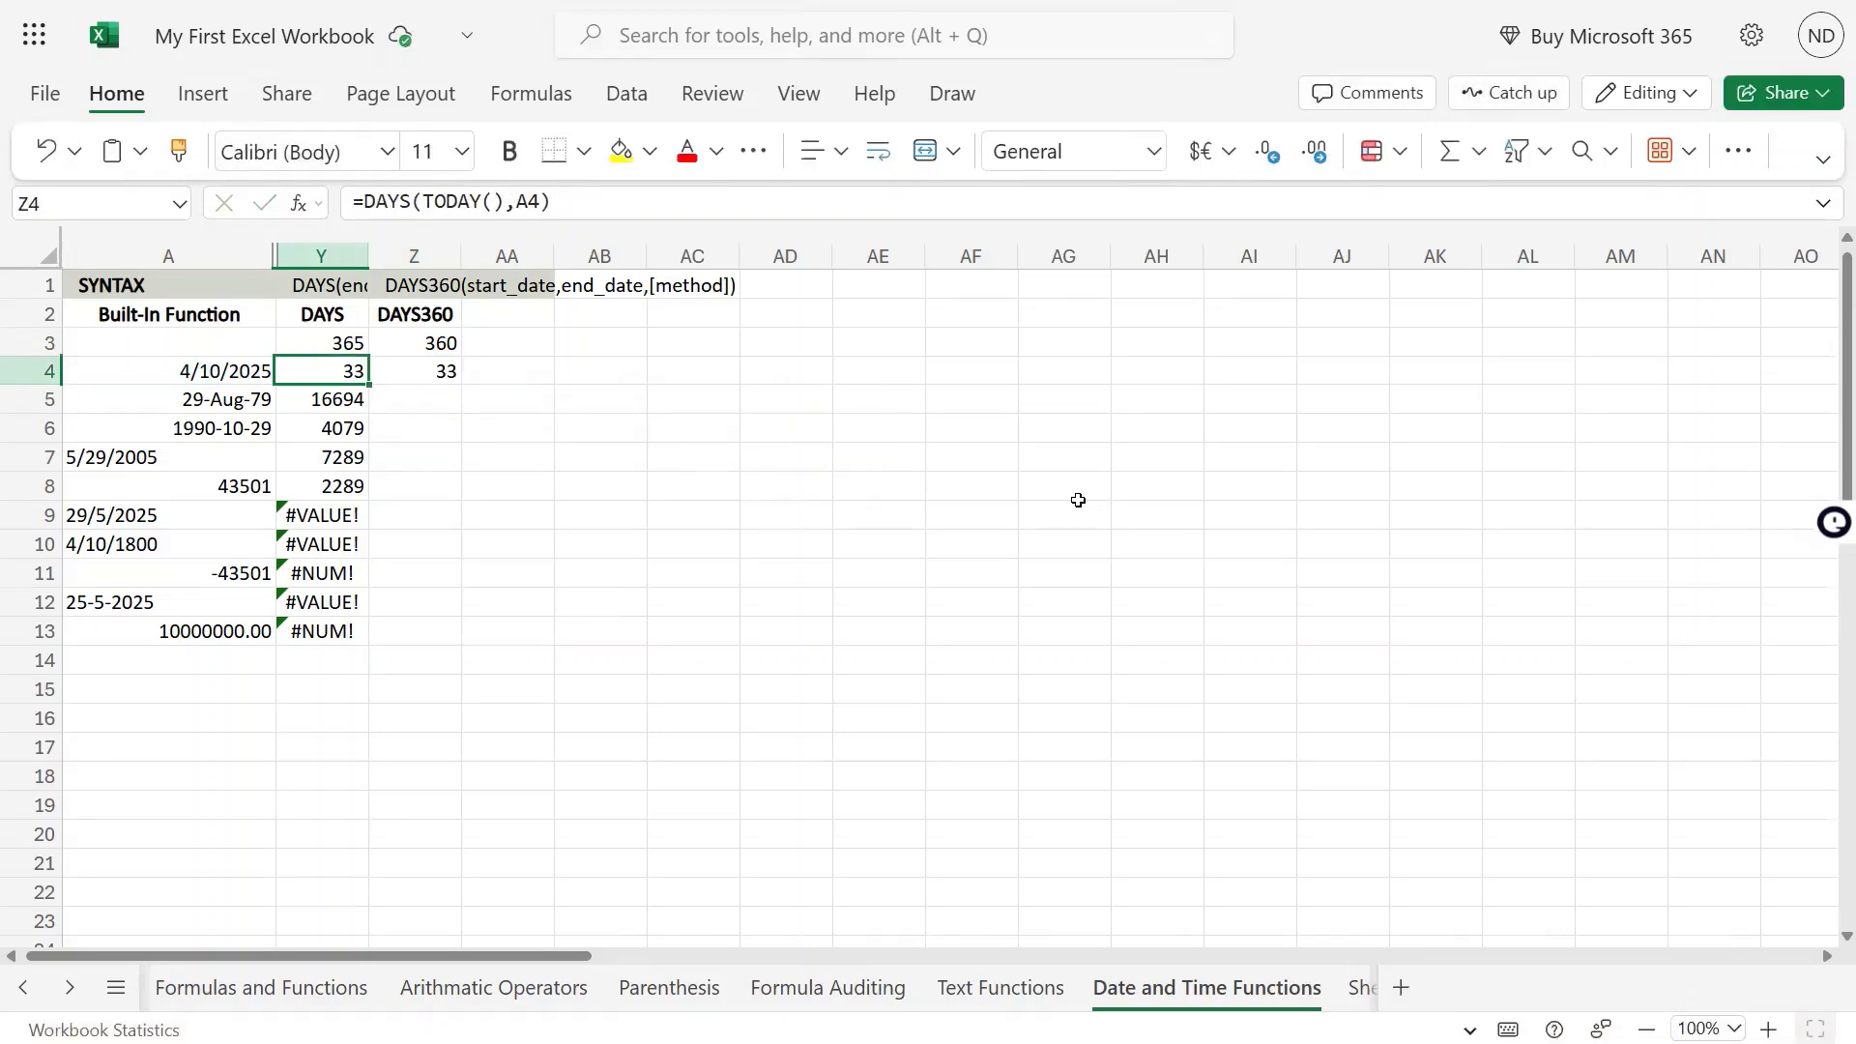
pyautogui.press('Right')
pyautogui.press('Right')
pyautogui.press('Left')
pyautogui.press('Left')
pyautogui.press('Left')
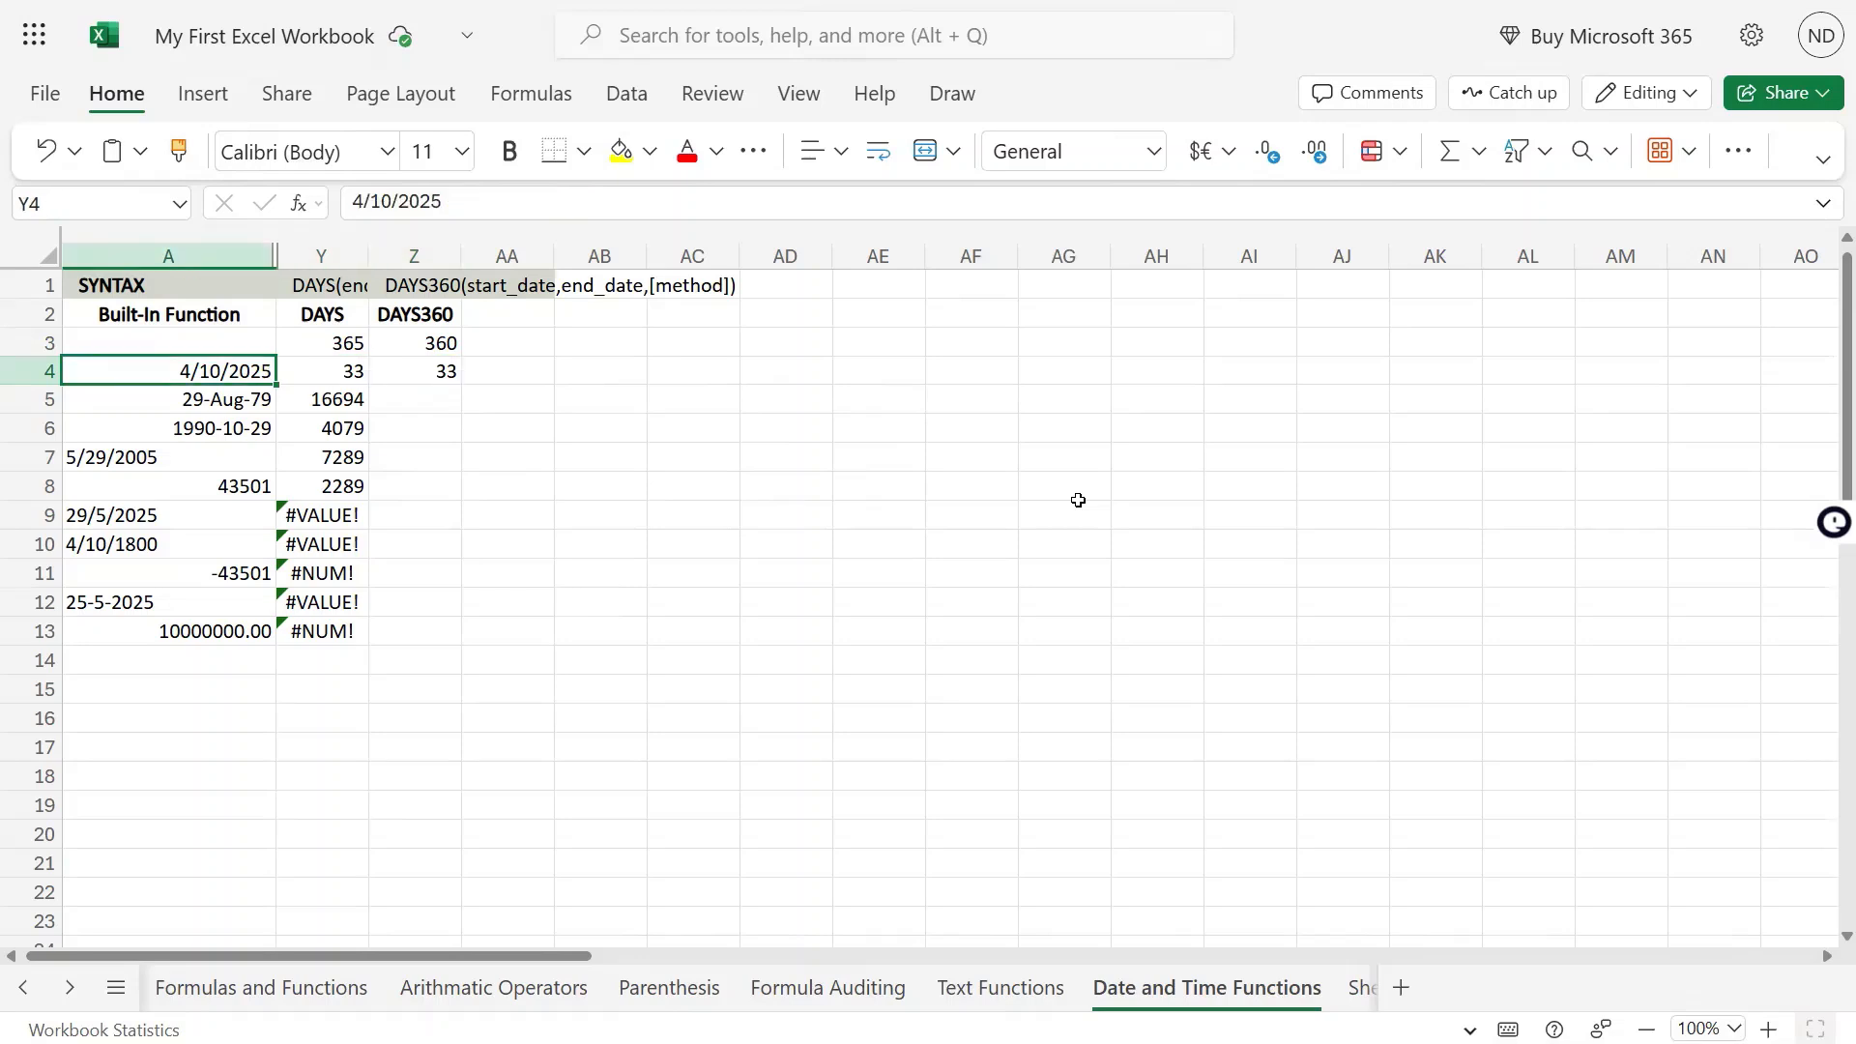
pyautogui.press('Right')
pyautogui.press('Right')
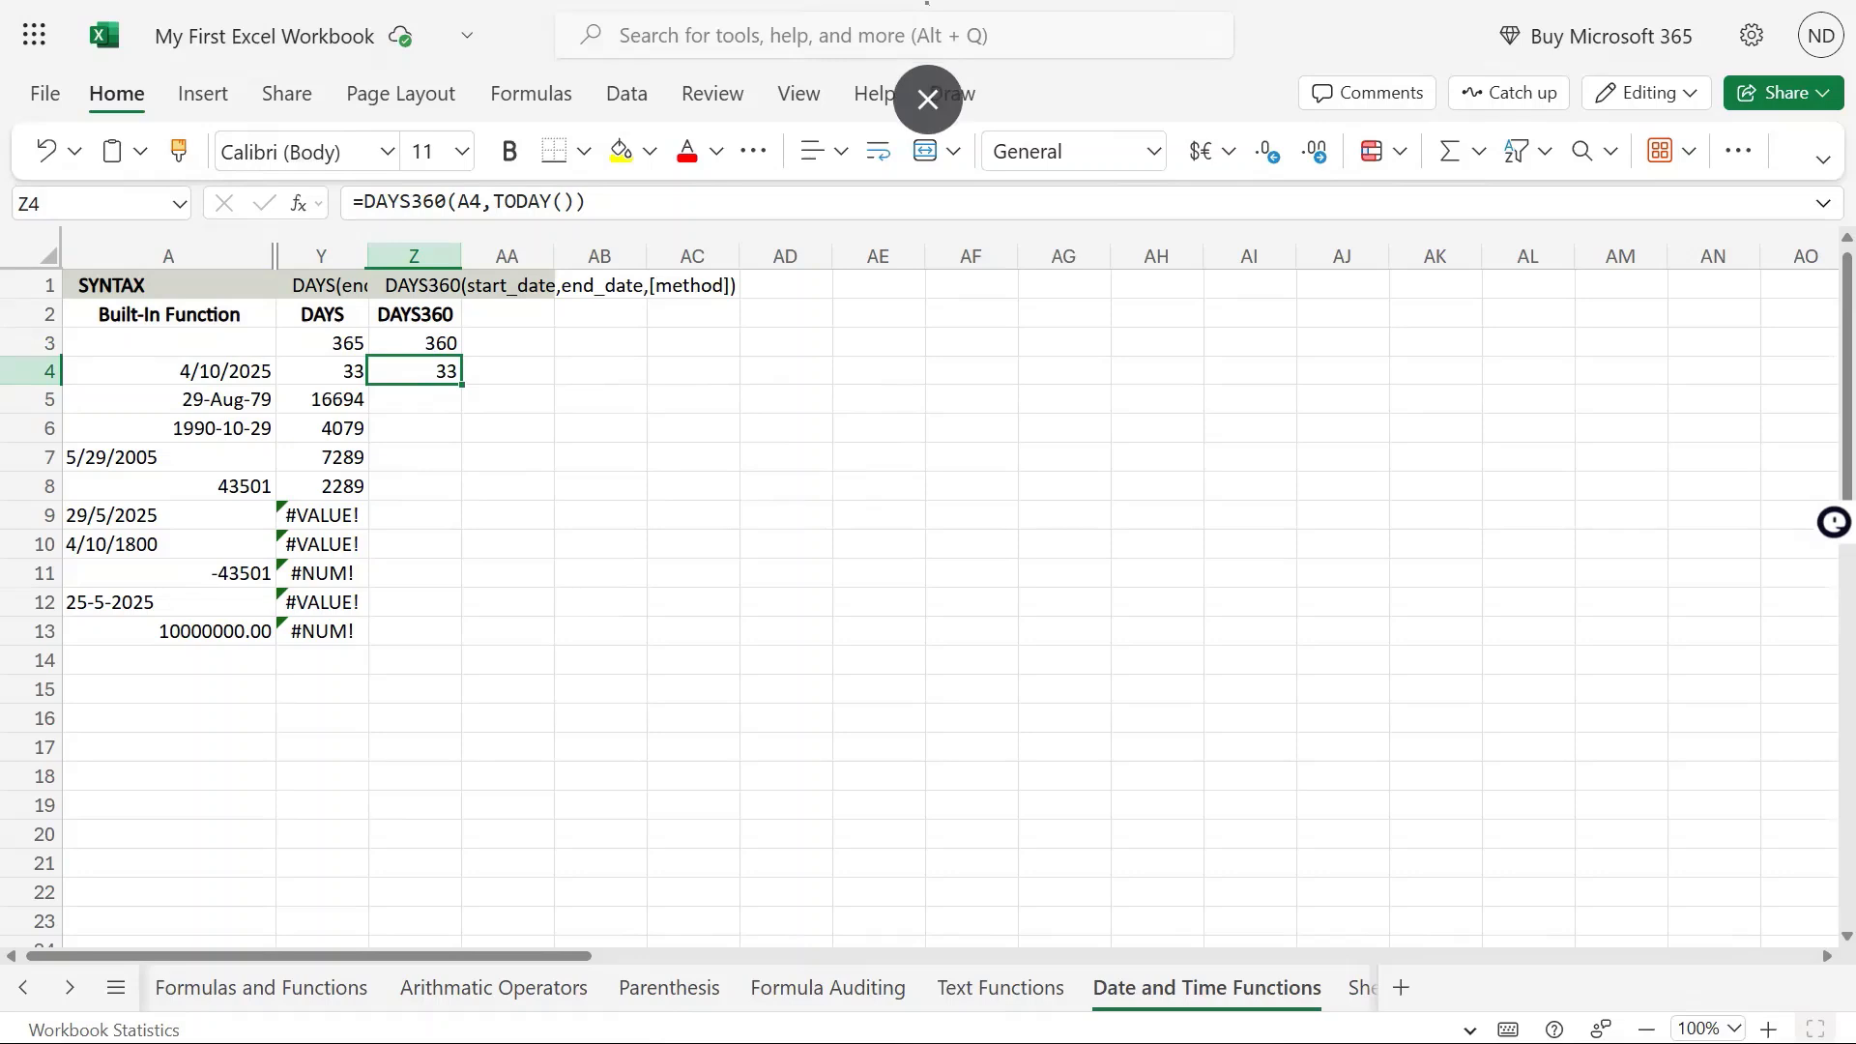
# Check the DAYS formula in Y5 and copy the DAYS360 formula from Z4 into Z5
pyautogui.press('Down')
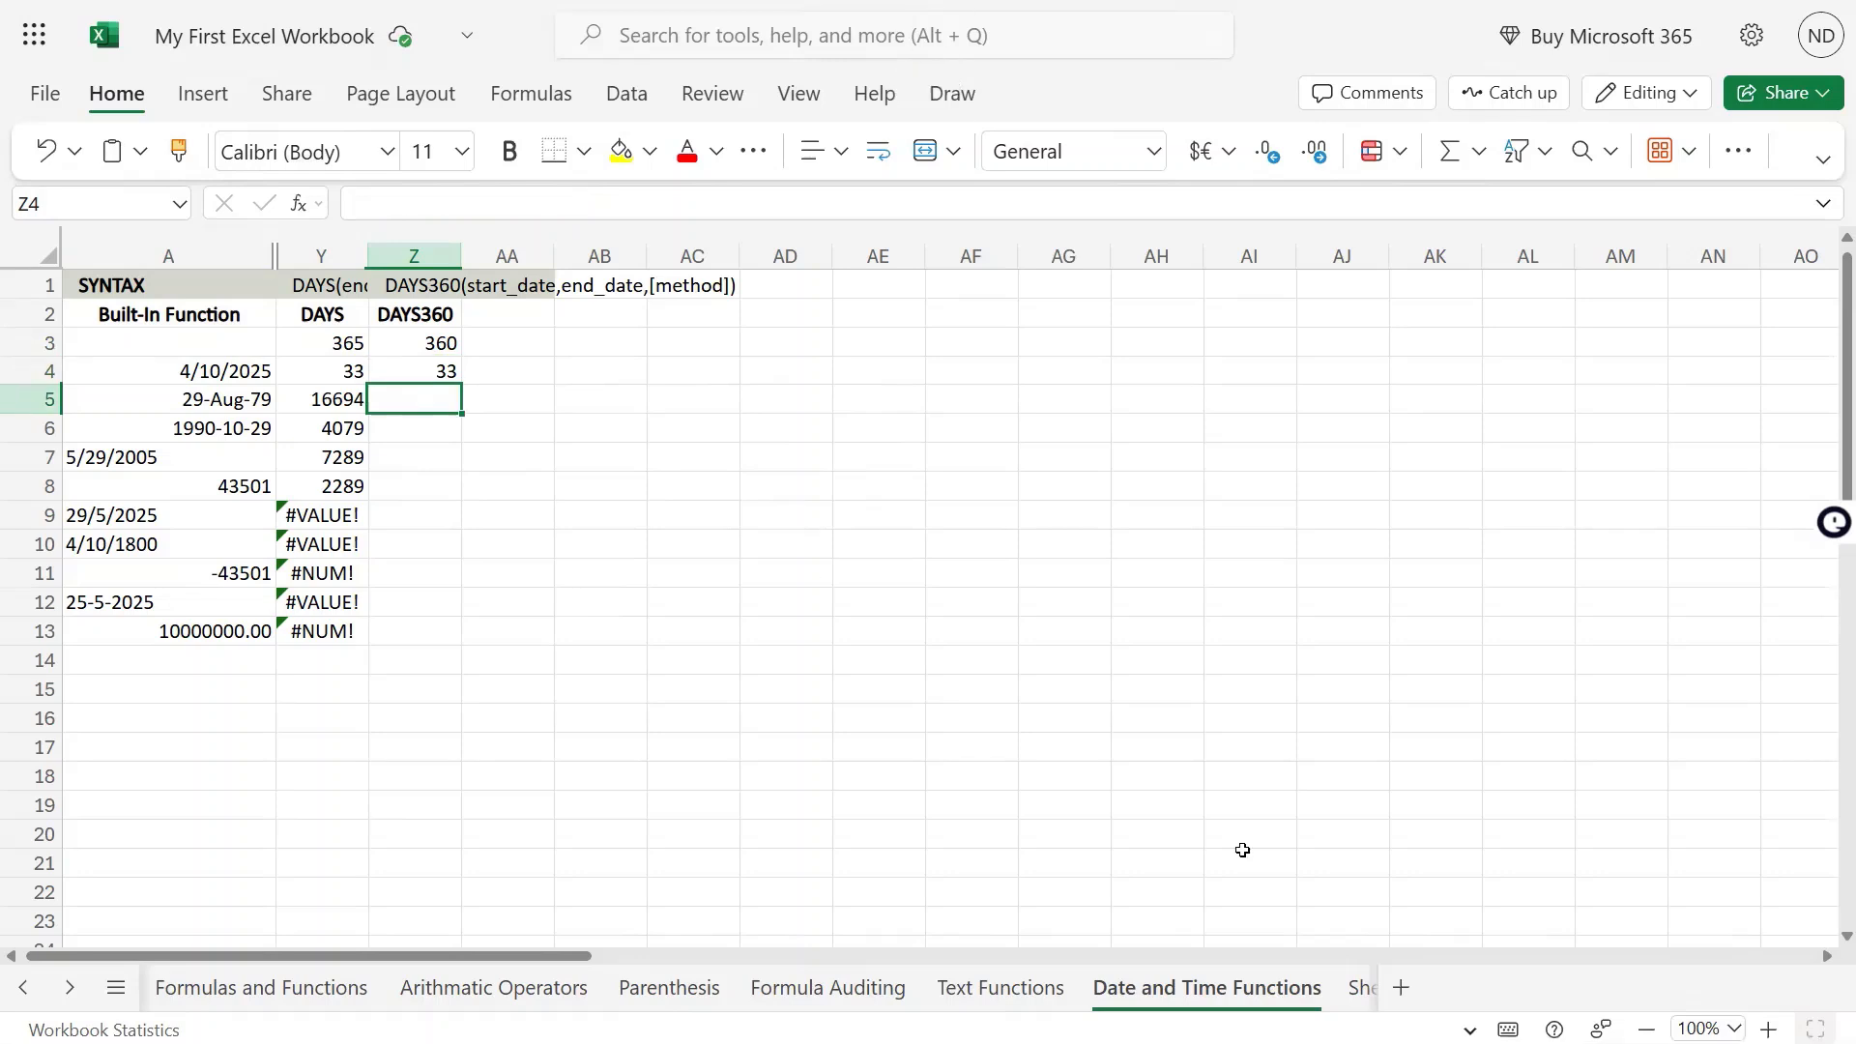
pyautogui.press('Left')
pyautogui.press('F2')
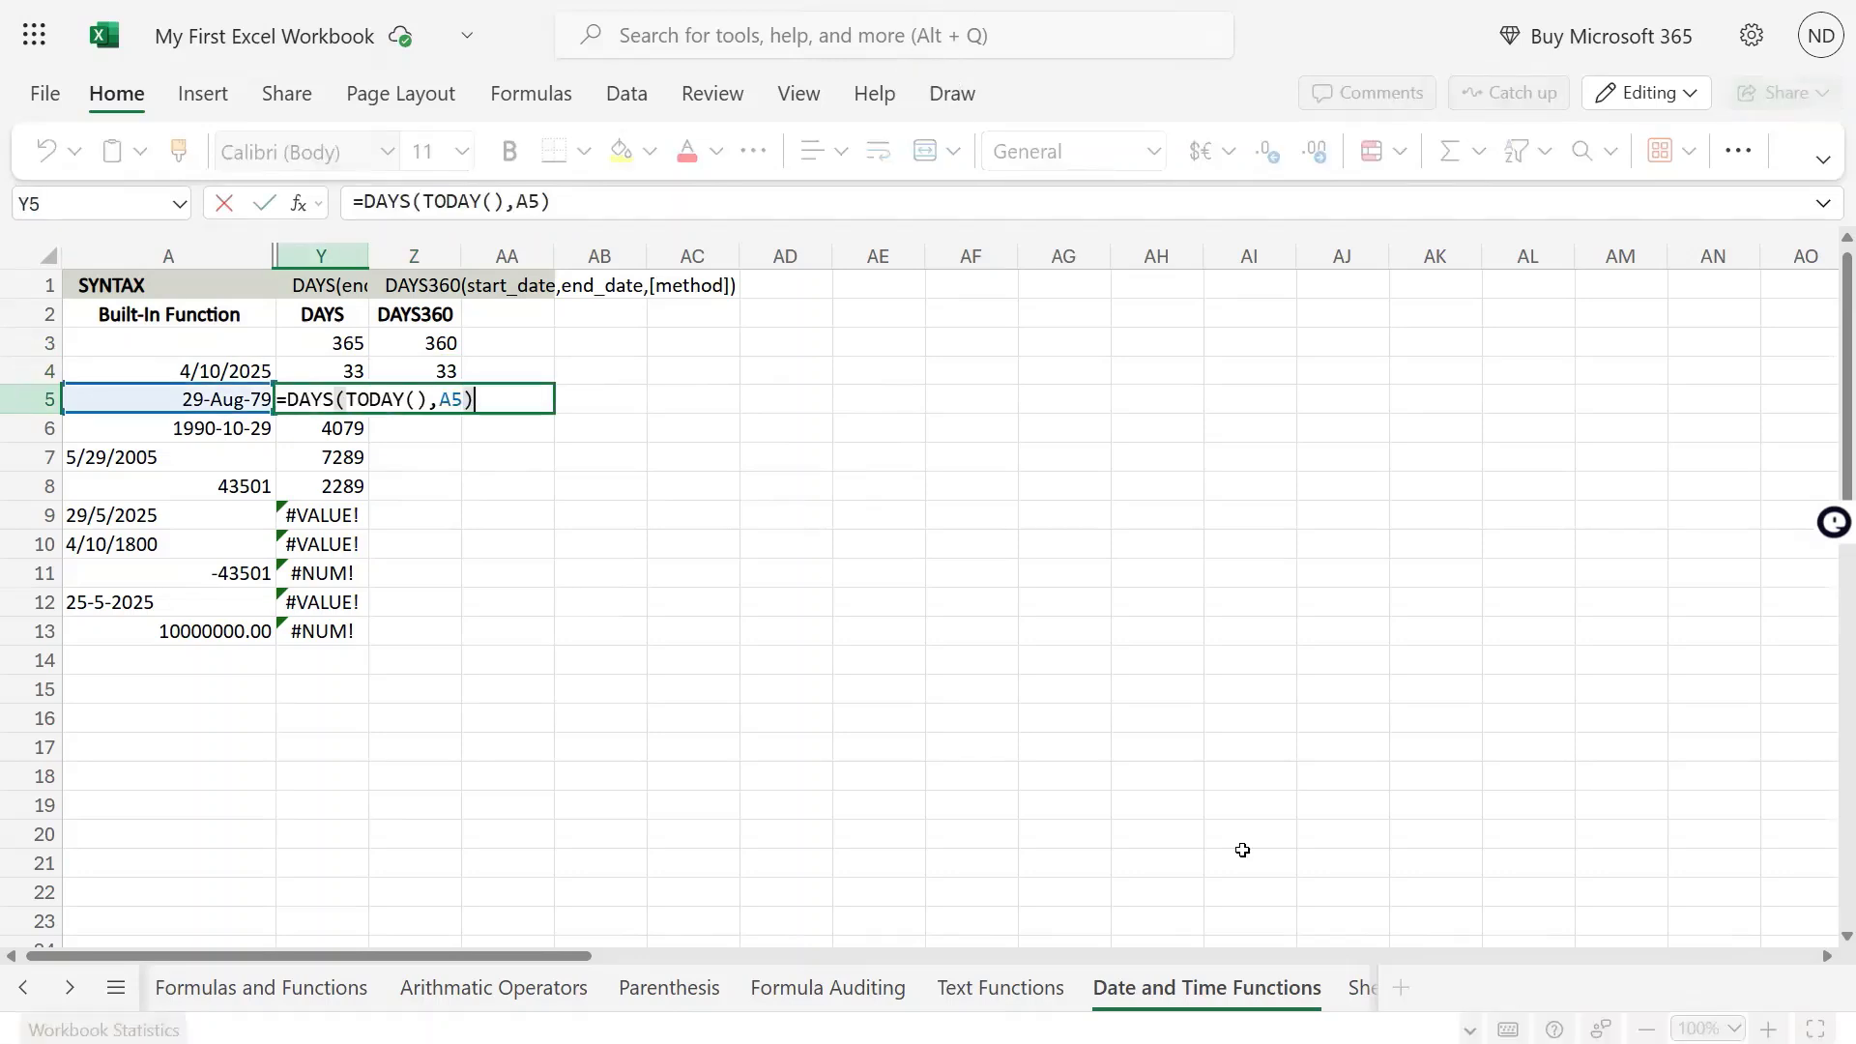
pyautogui.press('Escape')
pyautogui.press('Up')
pyautogui.press('Right')
pyautogui.hotkey('ctrl', 'c')
pyautogui.press('Down')
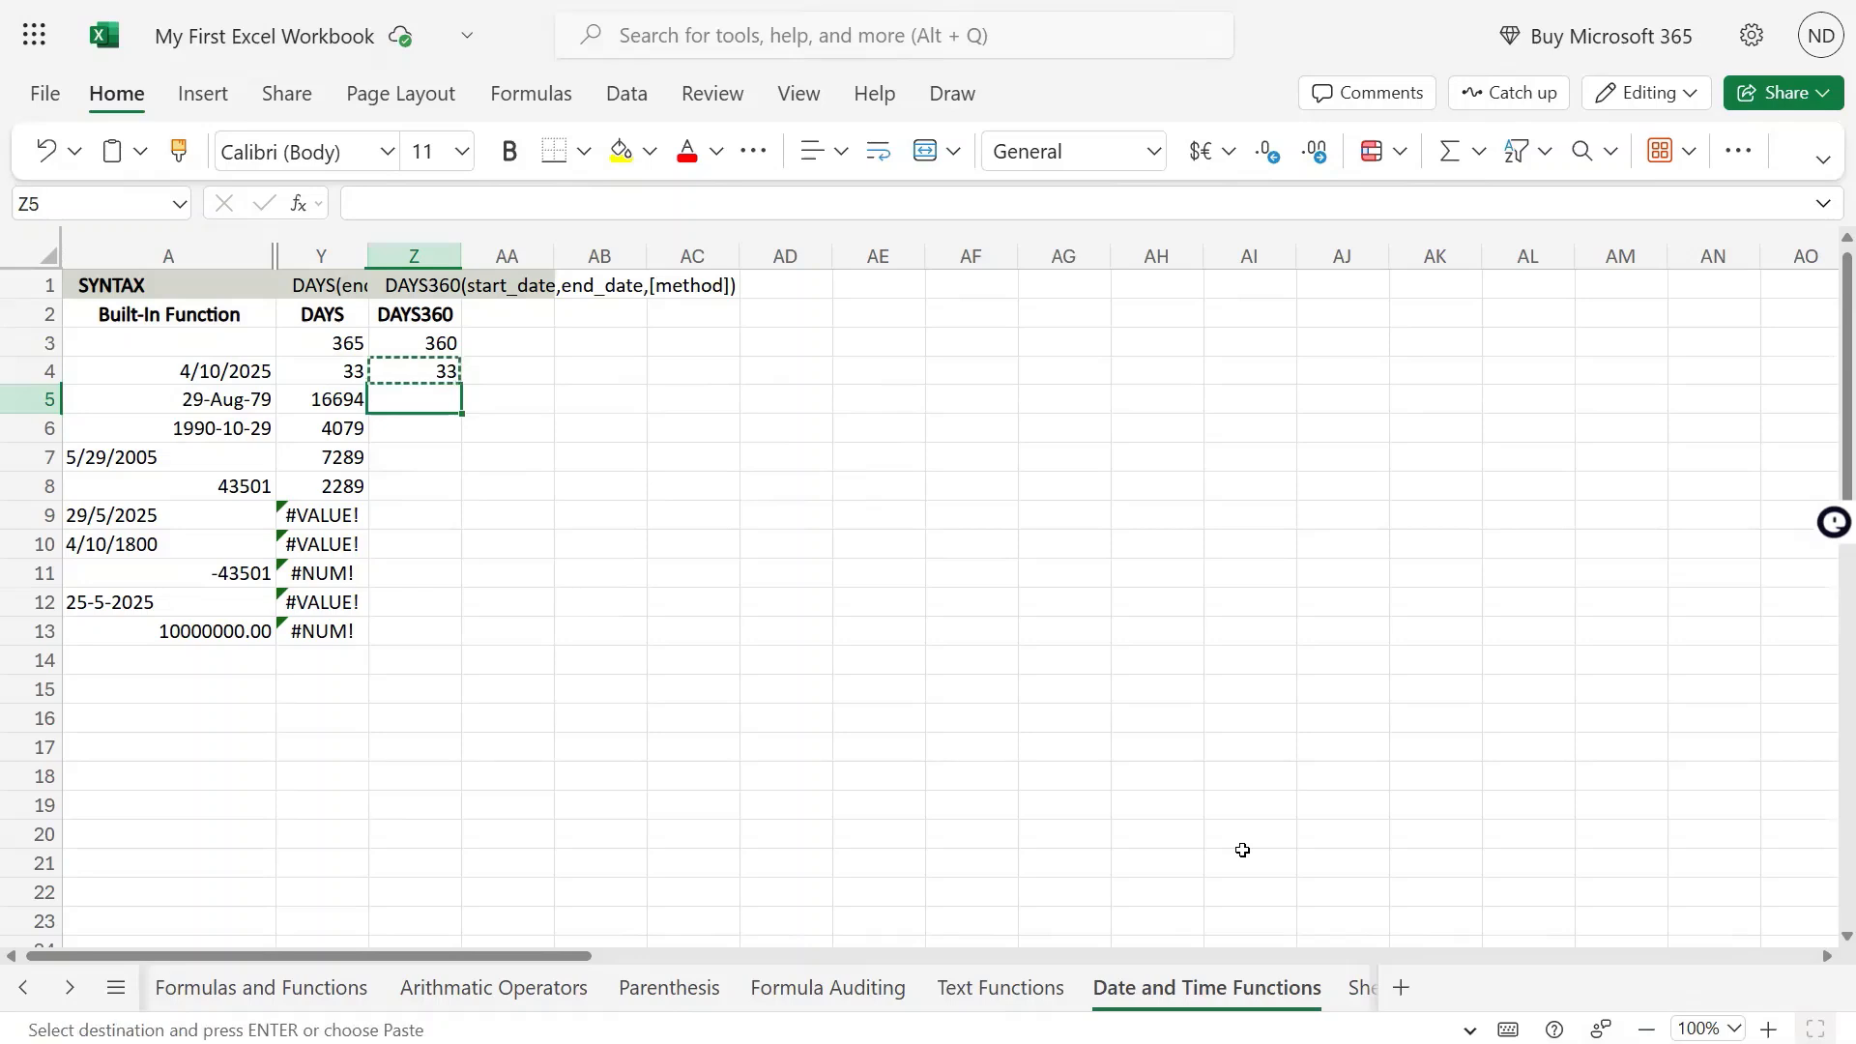
pyautogui.hotkey('ctrl', 'v')
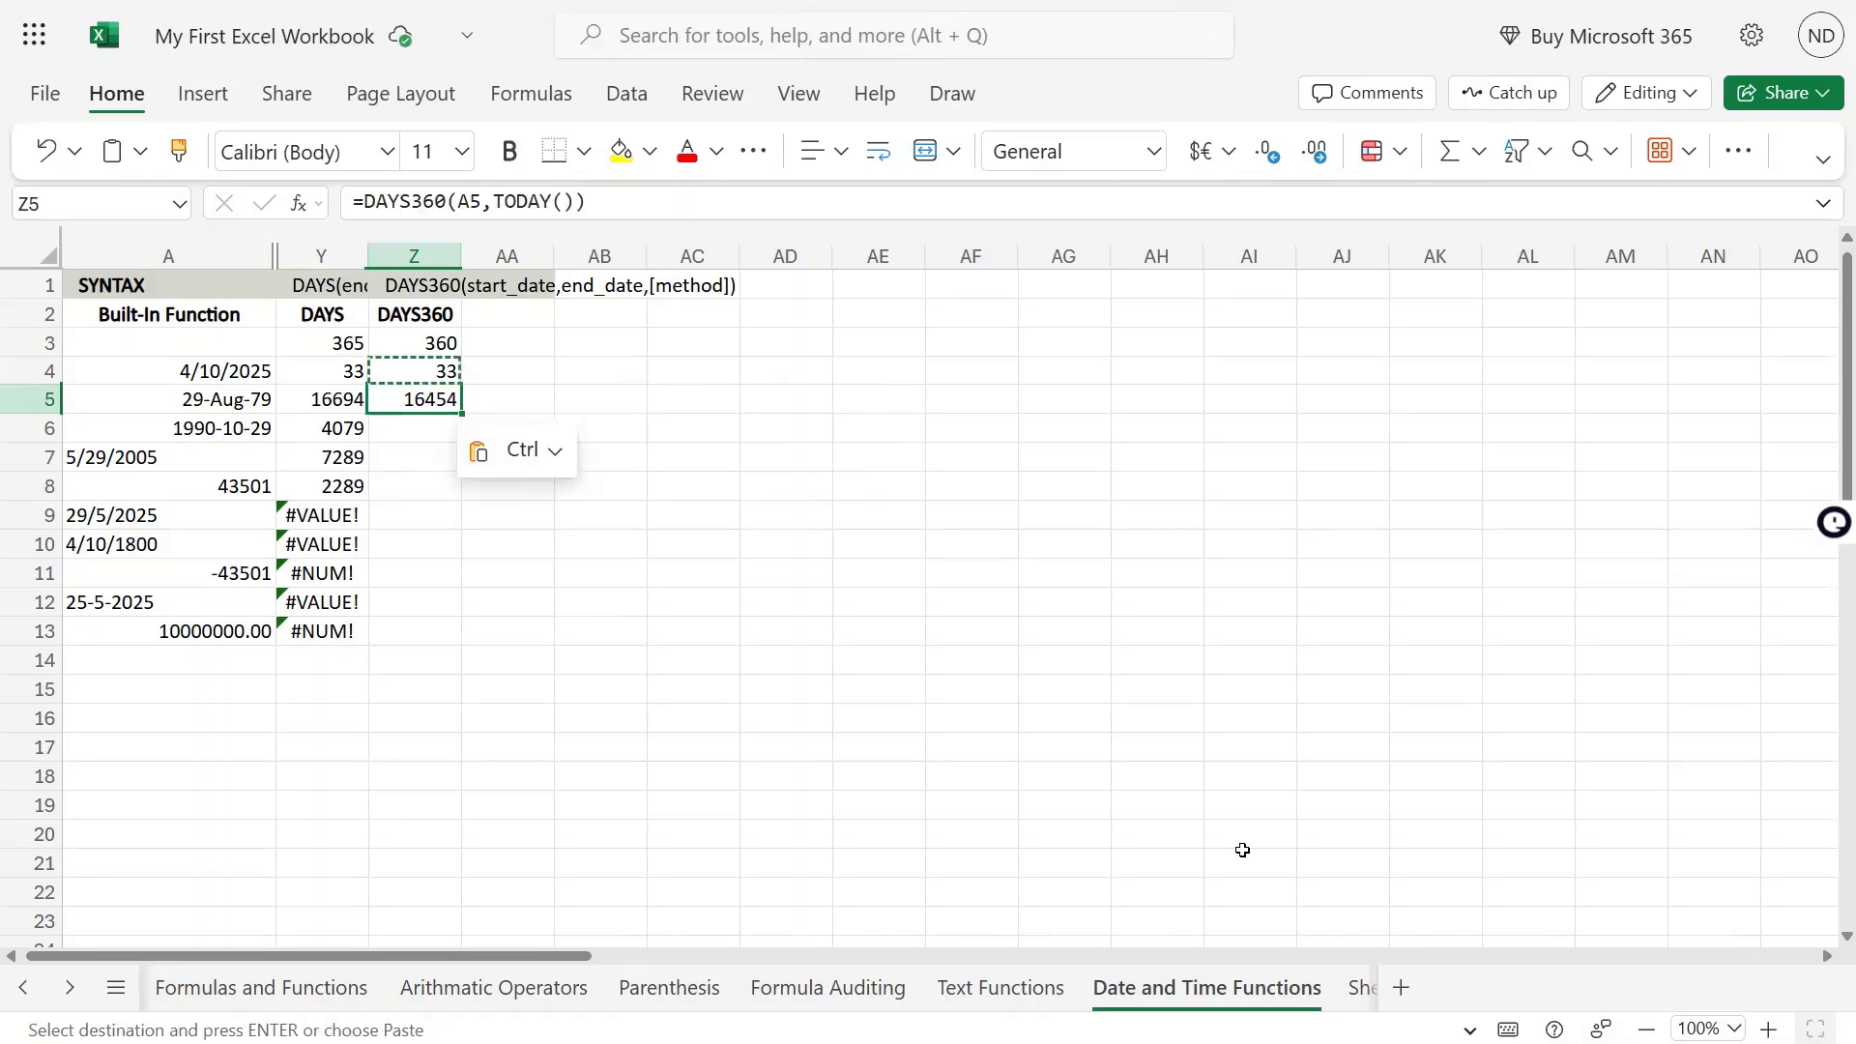
# Check the date in A5 and copy the DAYS360 formula from Z5 into Z6
pyautogui.press('Left')
pyautogui.press('Left')
pyautogui.press('Down')
pyautogui.press('Up')
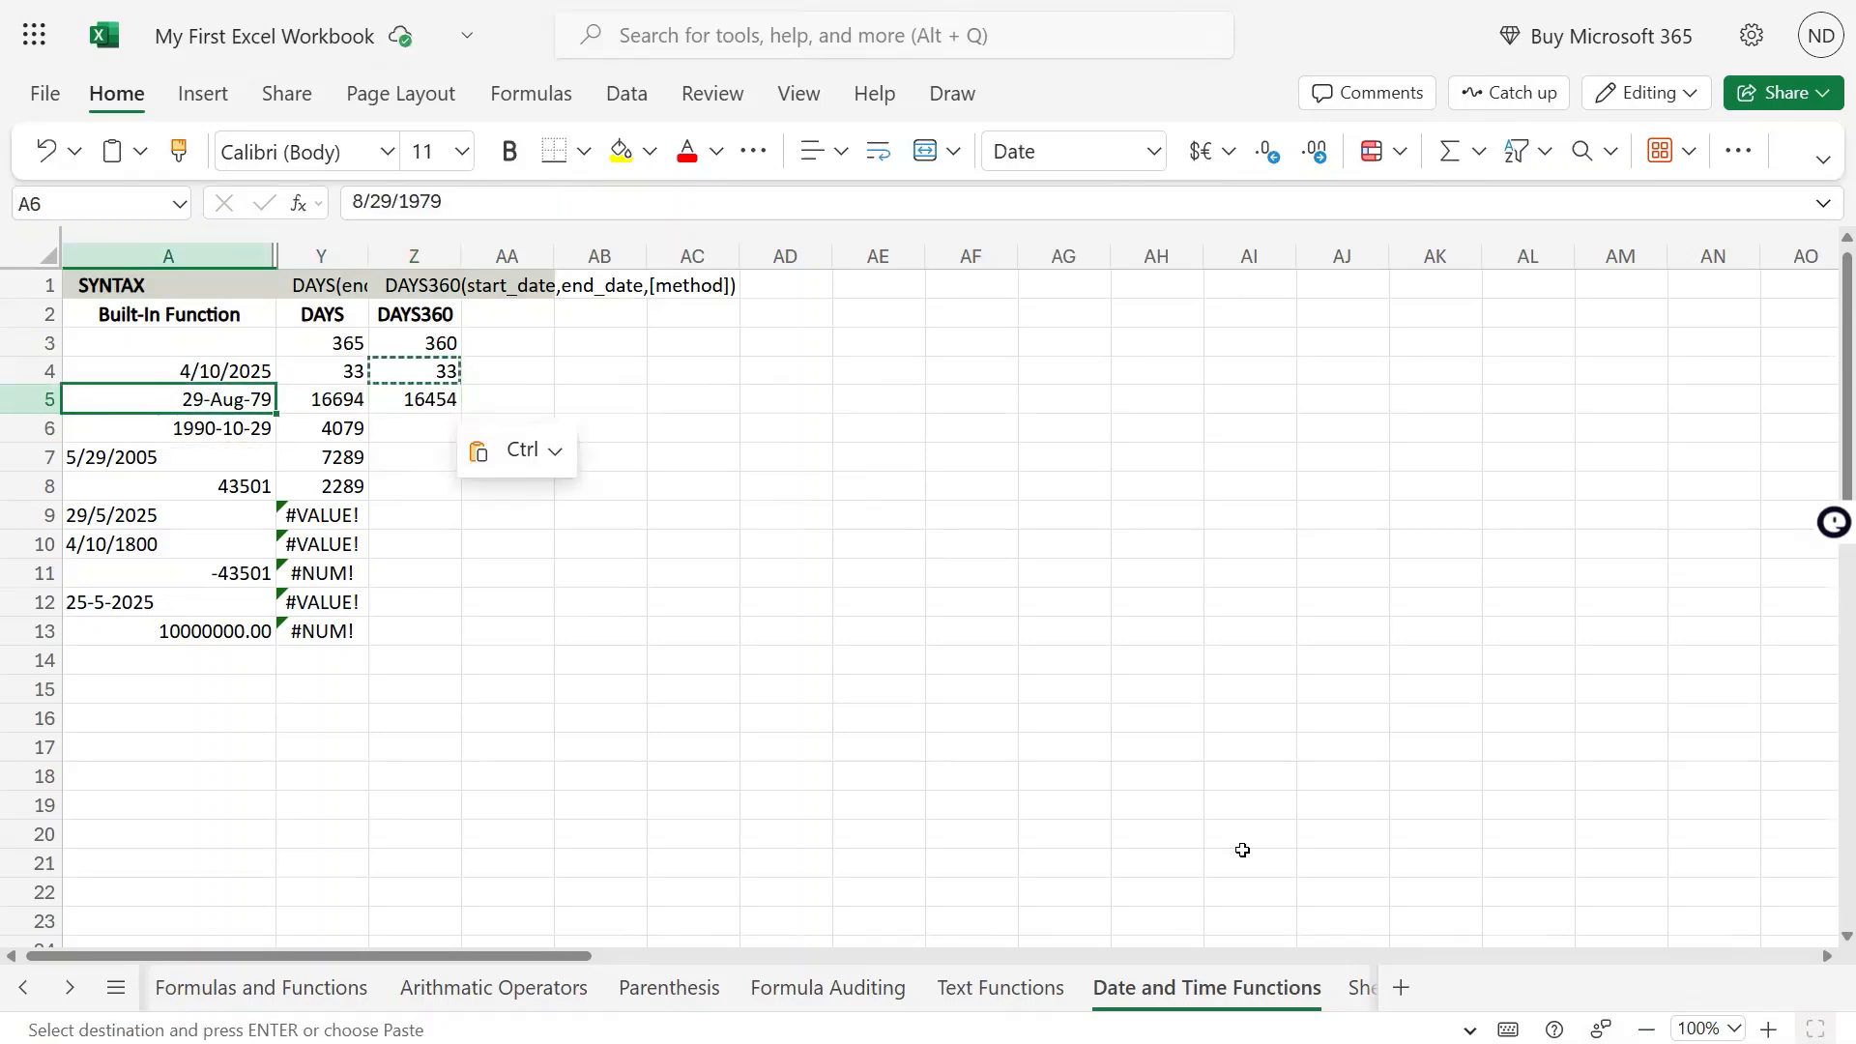
pyautogui.press('Right')
pyautogui.press('Right')
pyautogui.hotkey('ctrl', 'c')
pyautogui.press('Down')
pyautogui.hotkey('ctrl', 'v')
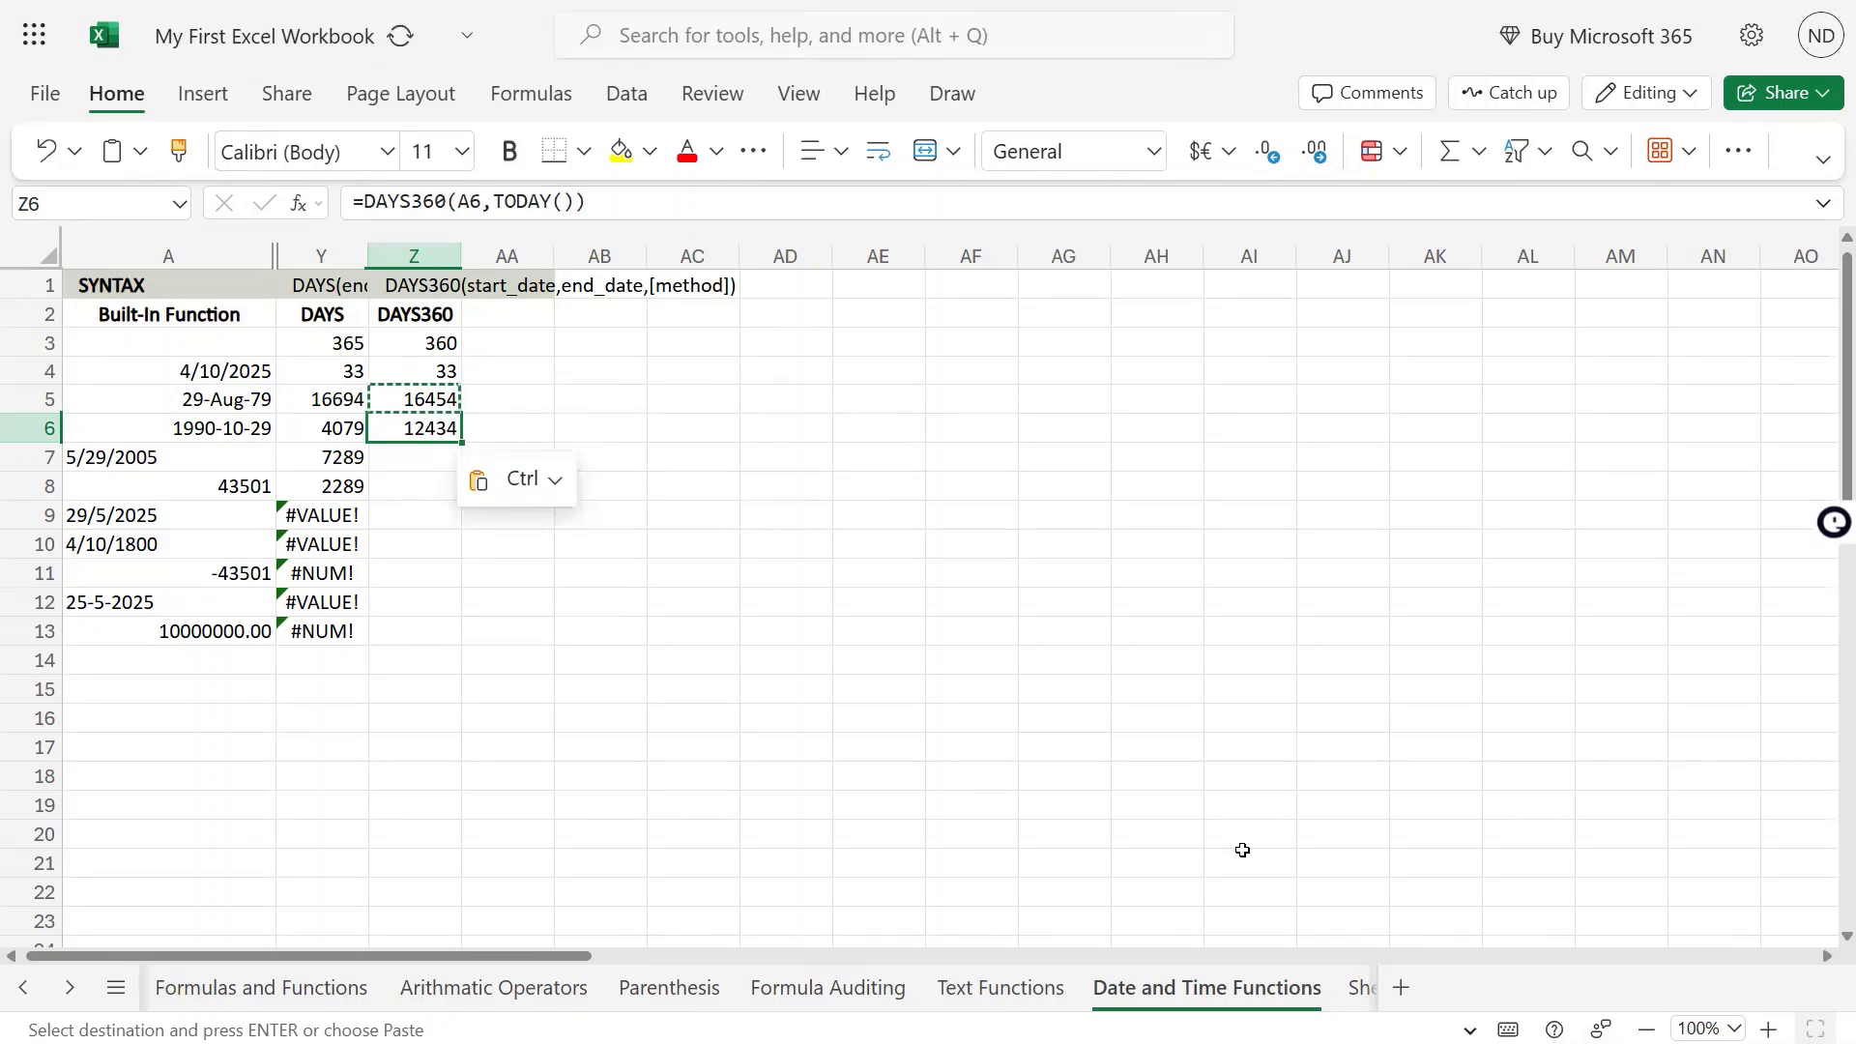
# Replace the formula in Z6 with =DAYS360(A5,A6), using the same two dates as the DAYS formula in Y6
pyautogui.press('F2')
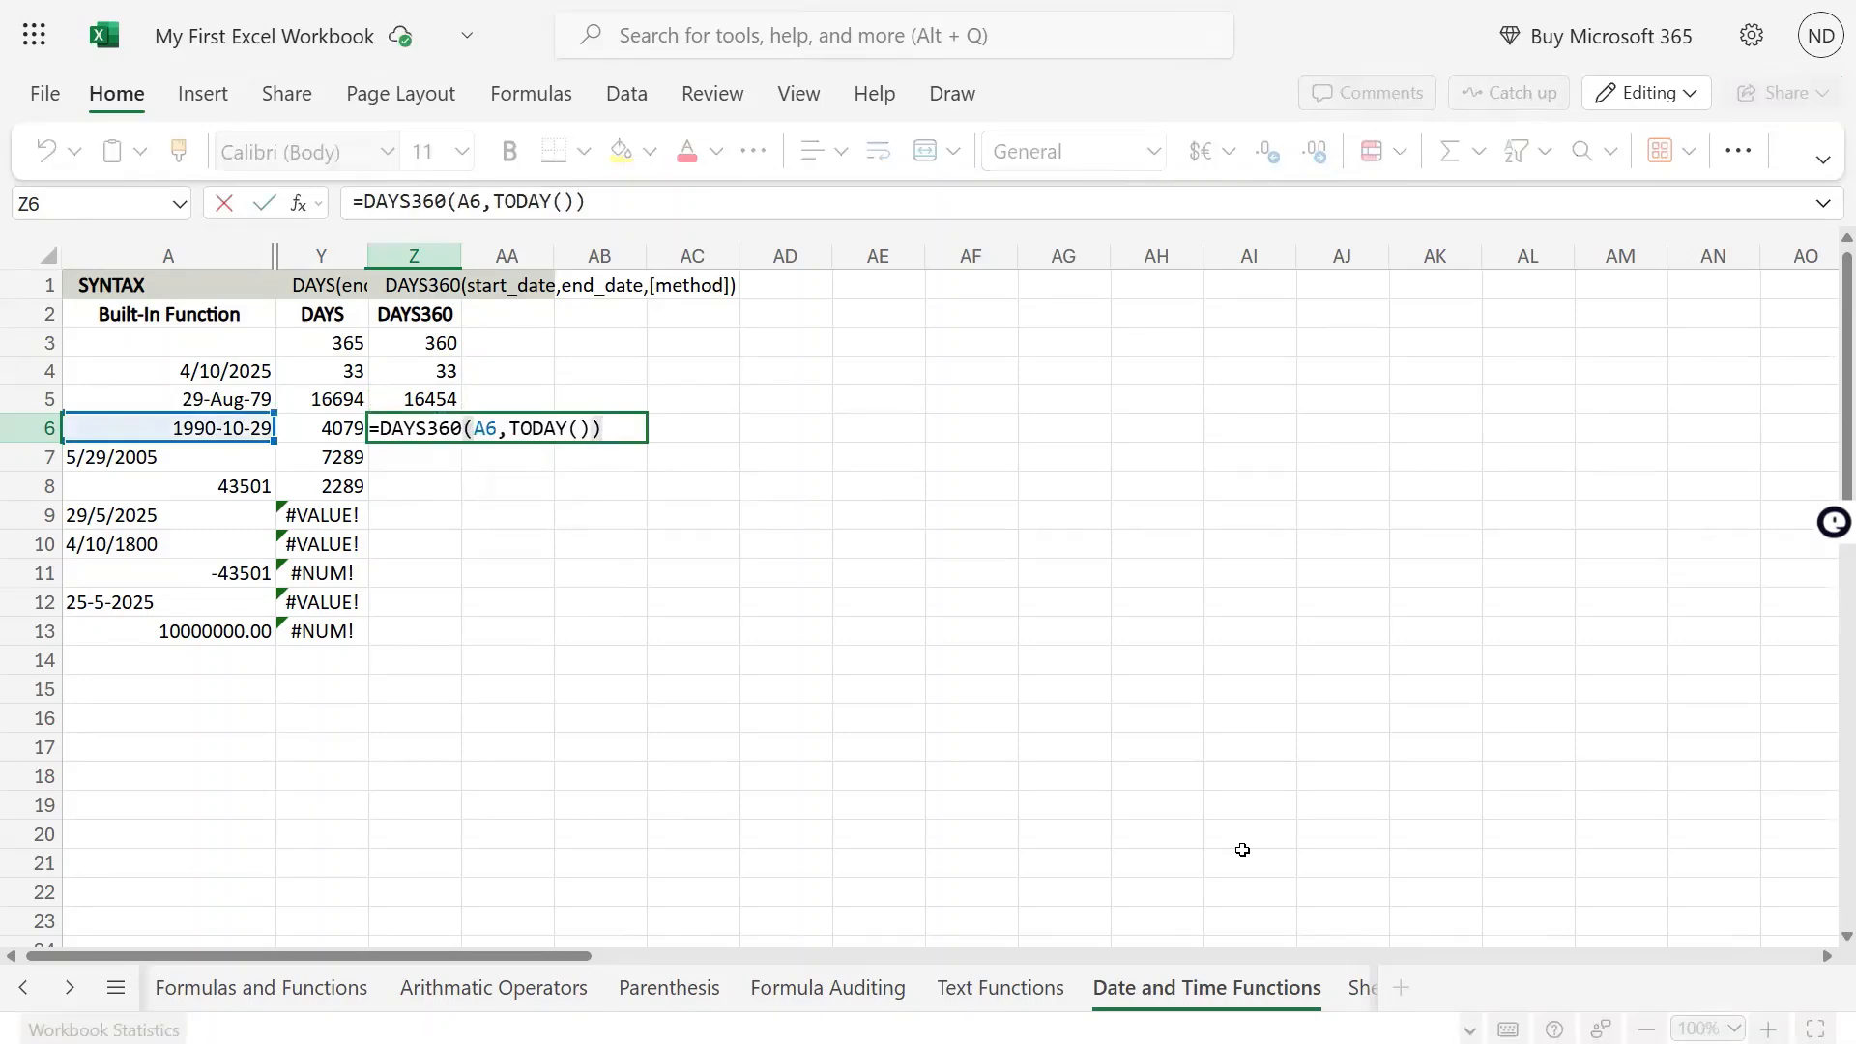
pyautogui.press('Escape')
pyautogui.press('Left')
pyautogui.press('F2')
pyautogui.press('Escape')
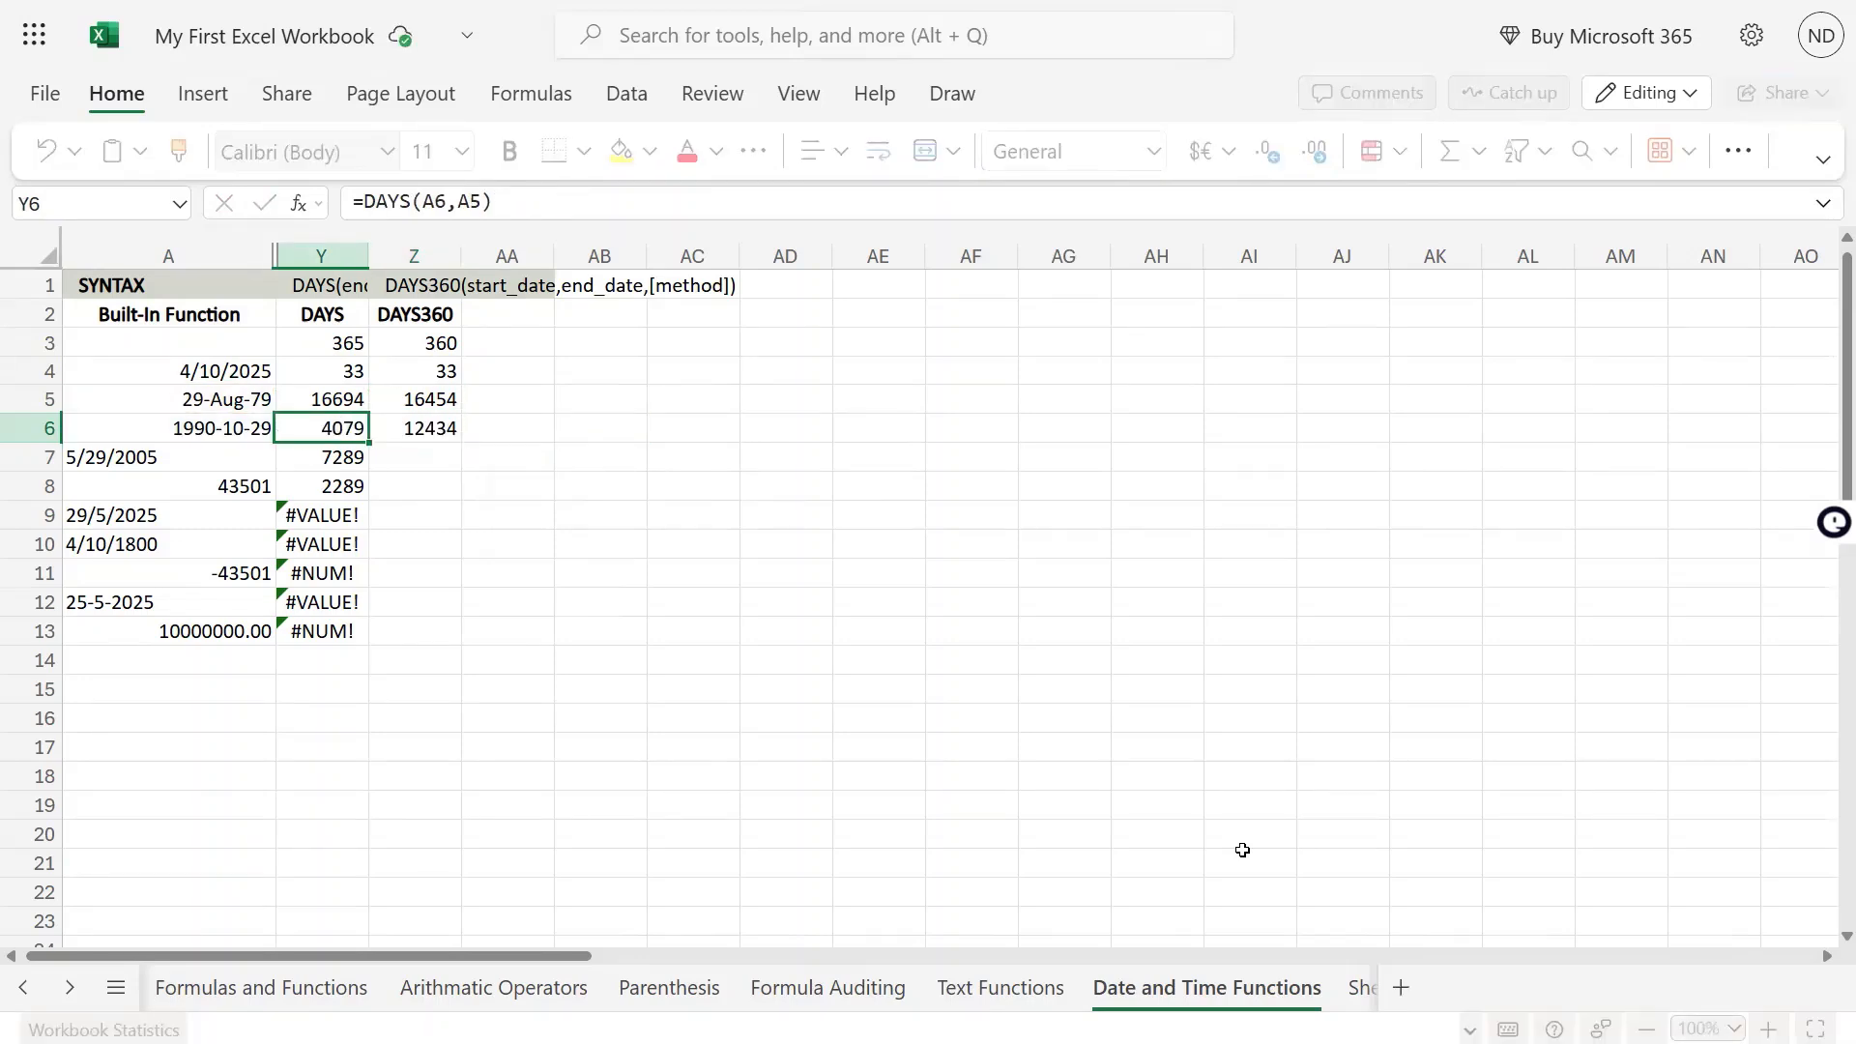
pyautogui.press('Right')
pyautogui.write('=')
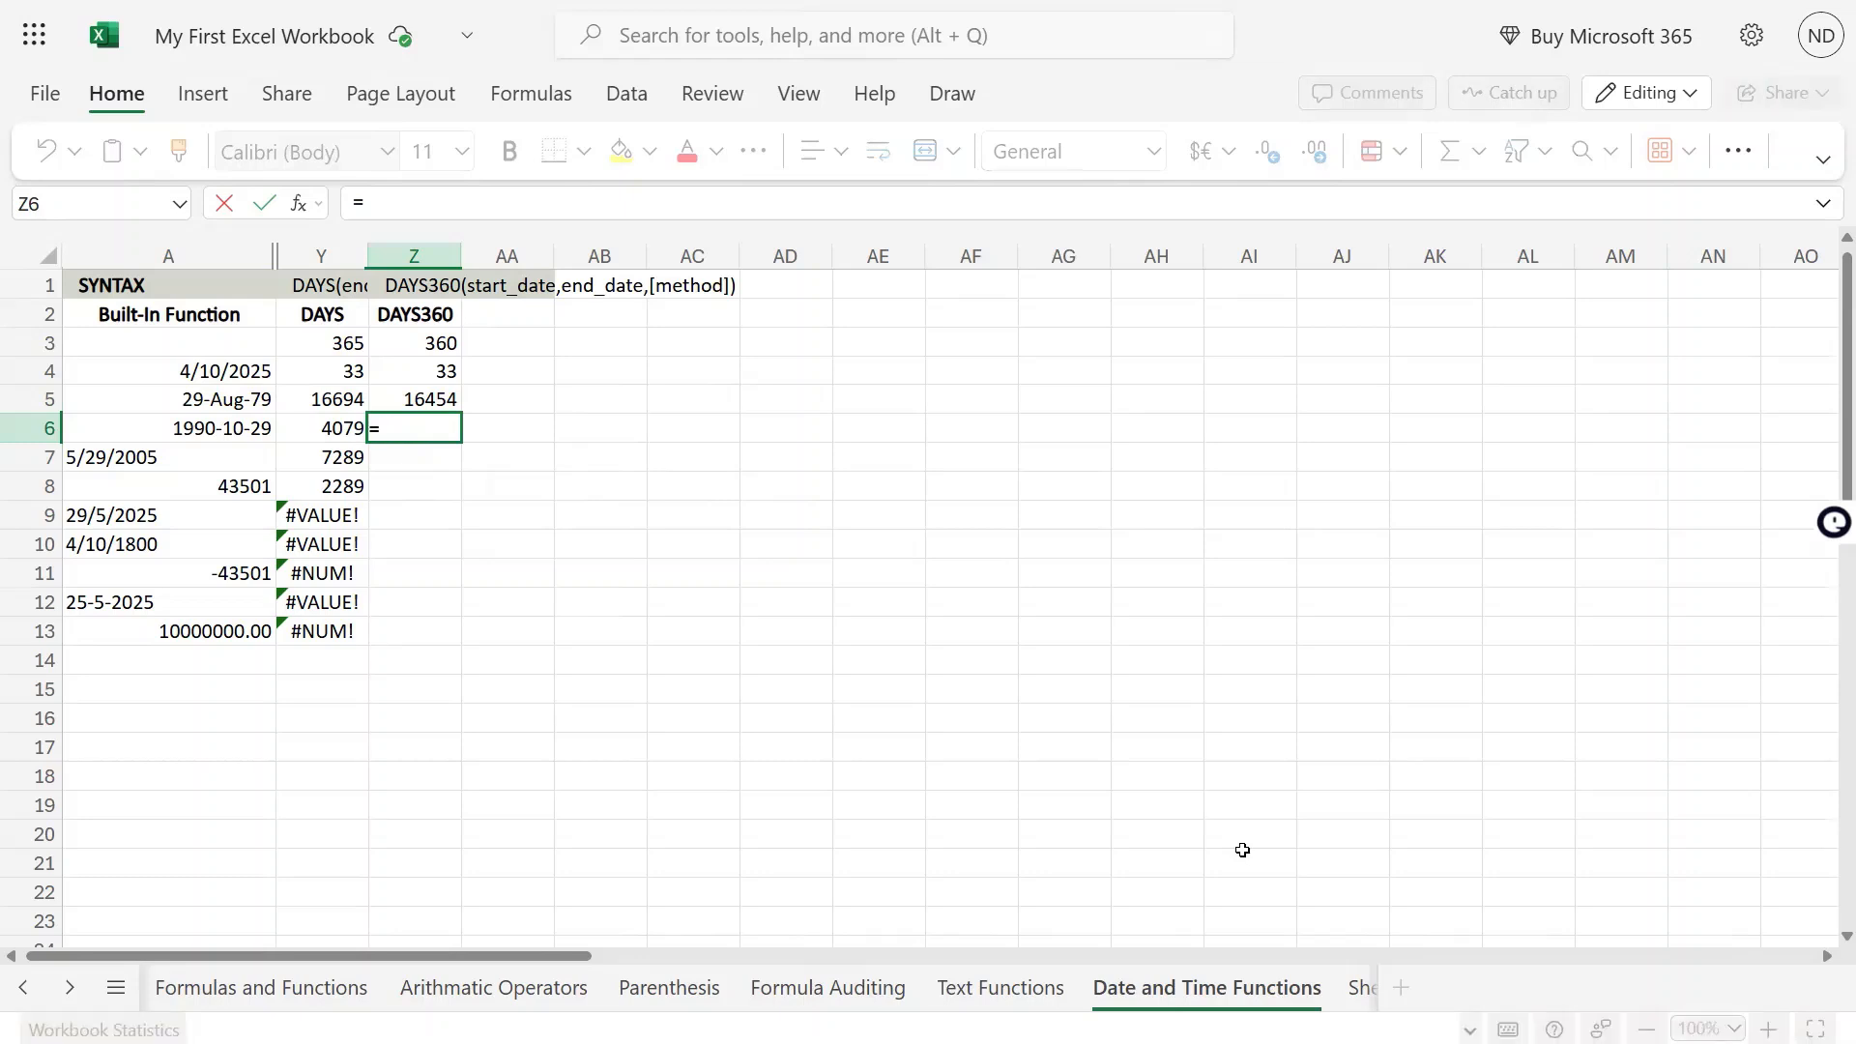
pyautogui.write('days')
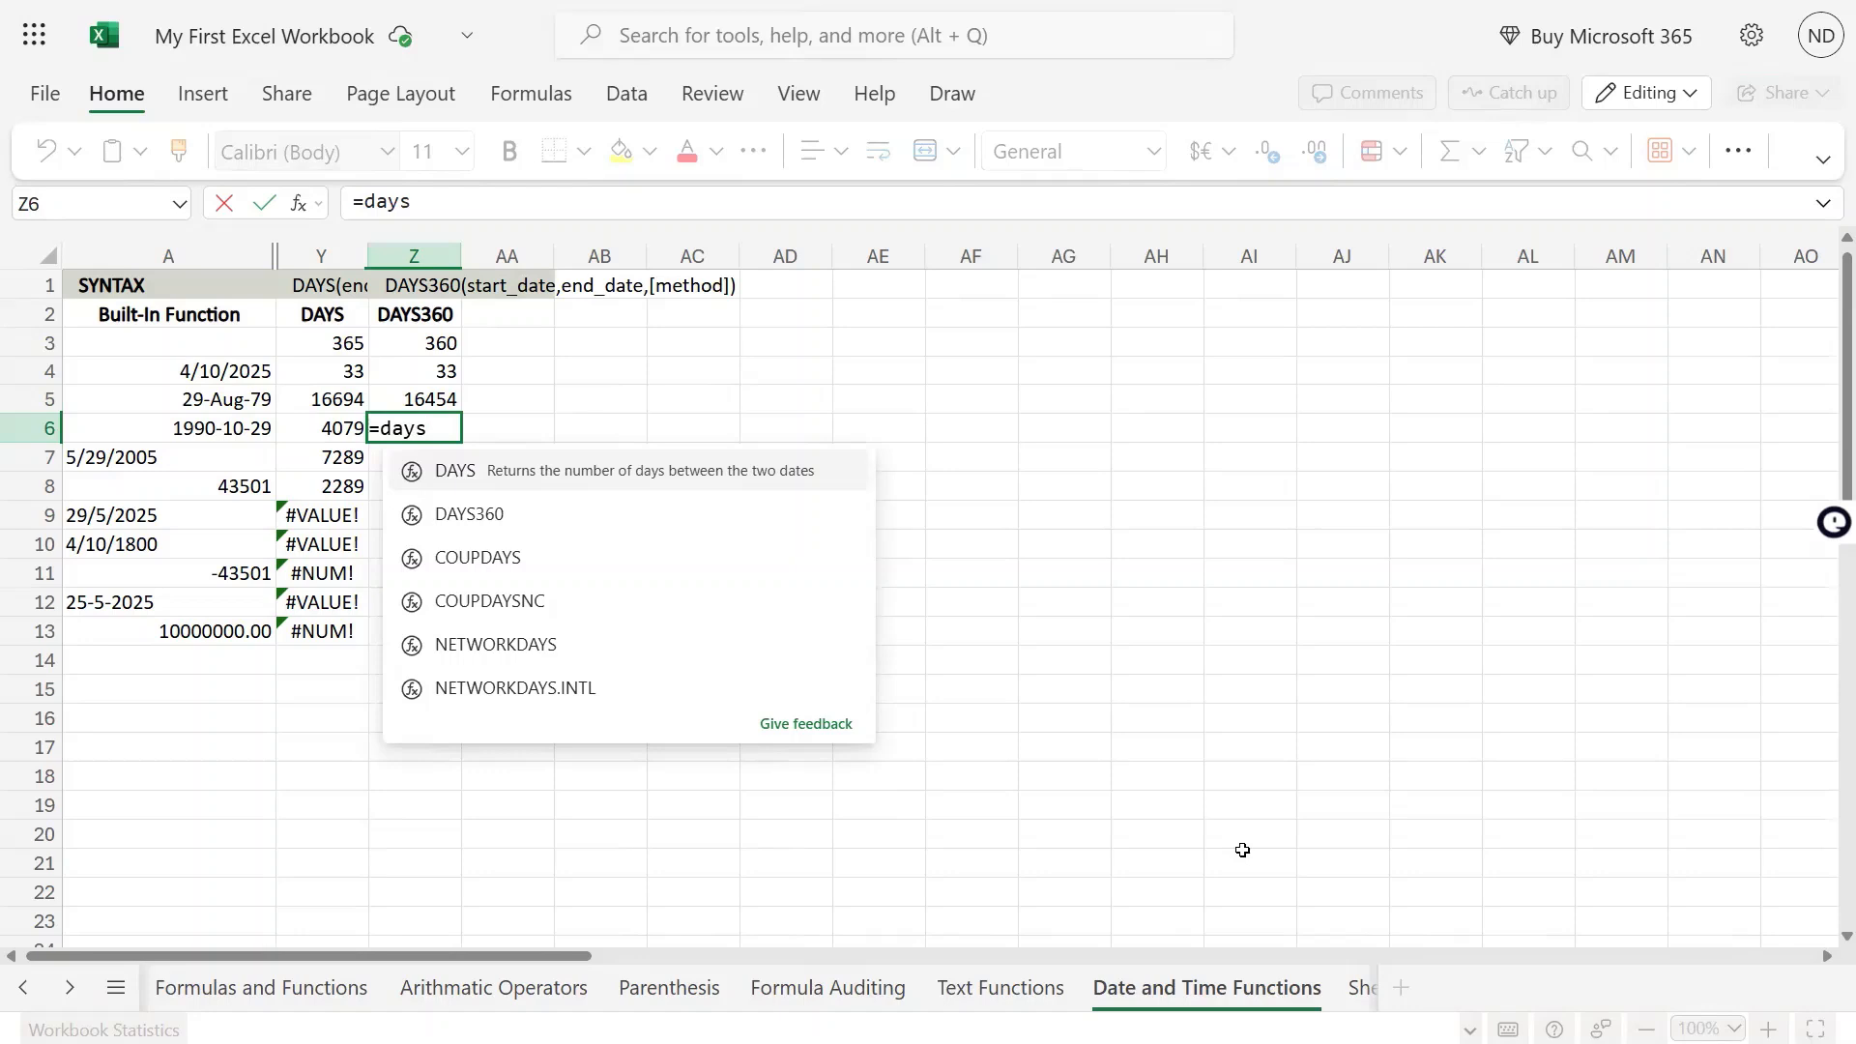
pyautogui.press('Down')
pyautogui.press('Tab')
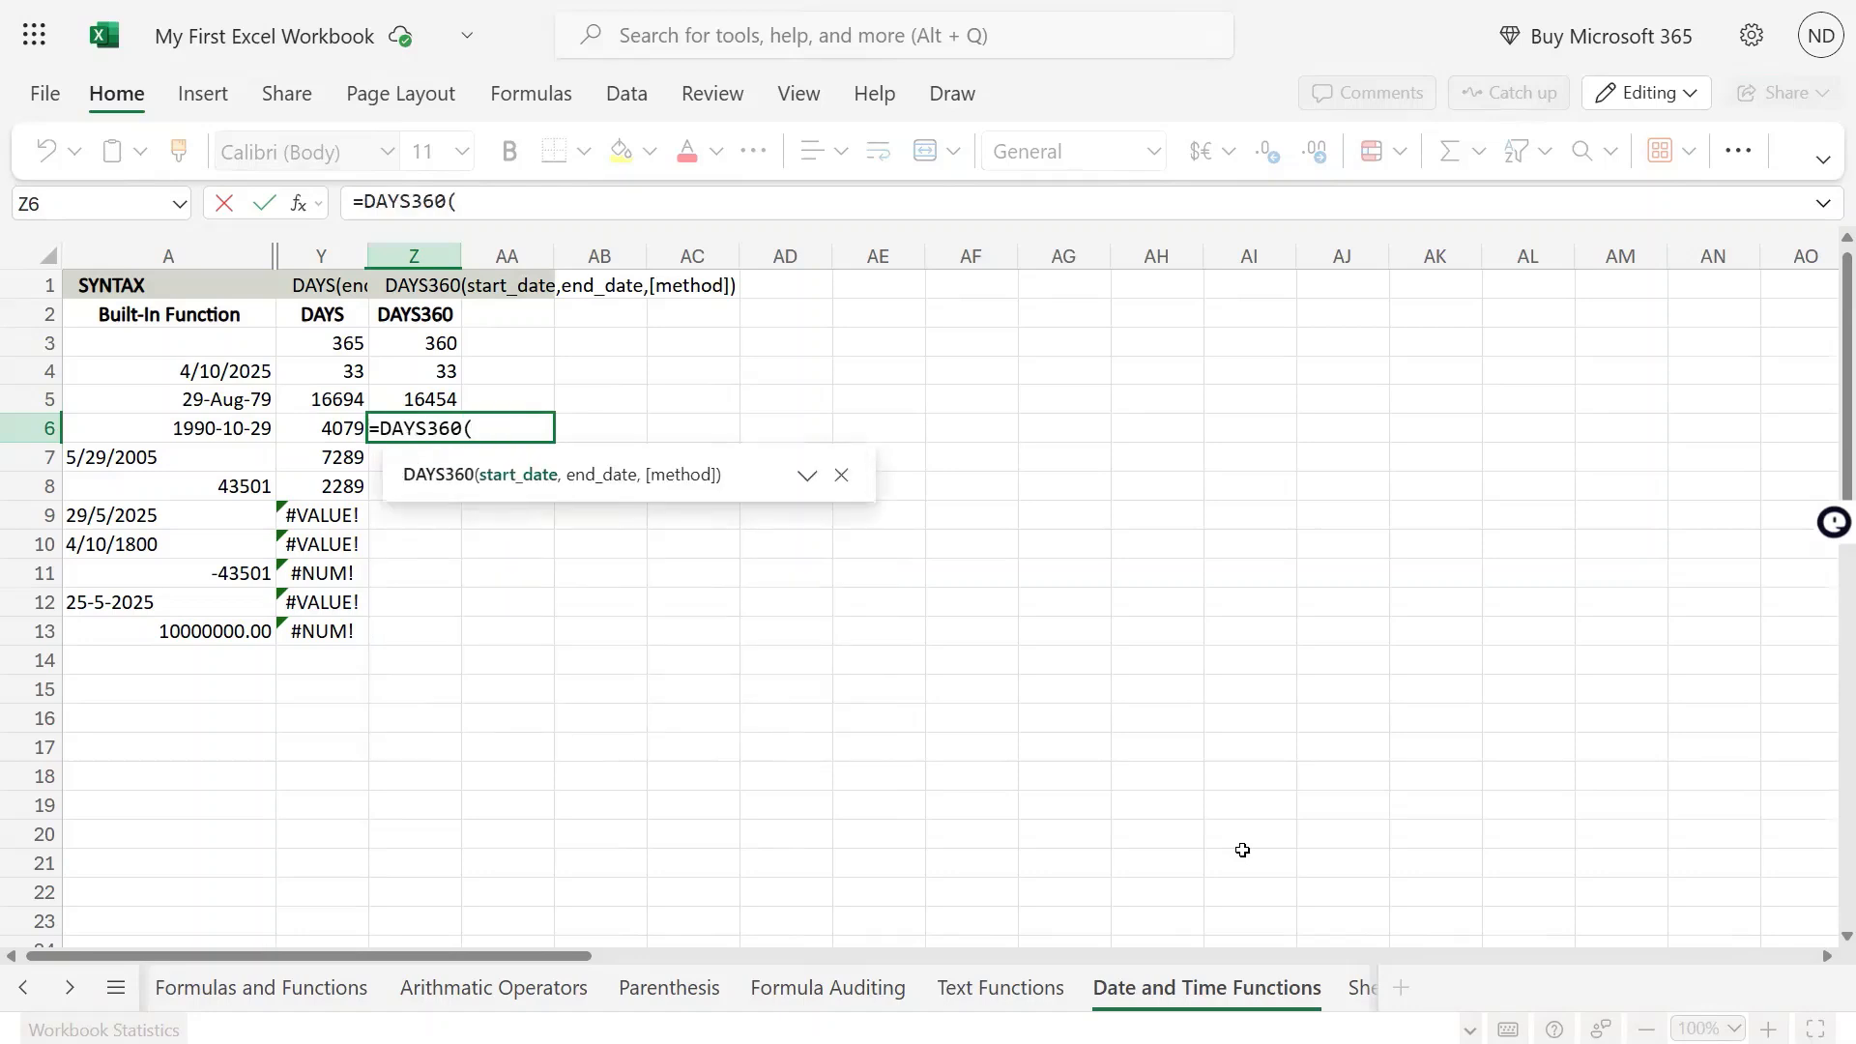
pyautogui.press('Left')
pyautogui.press('Left')
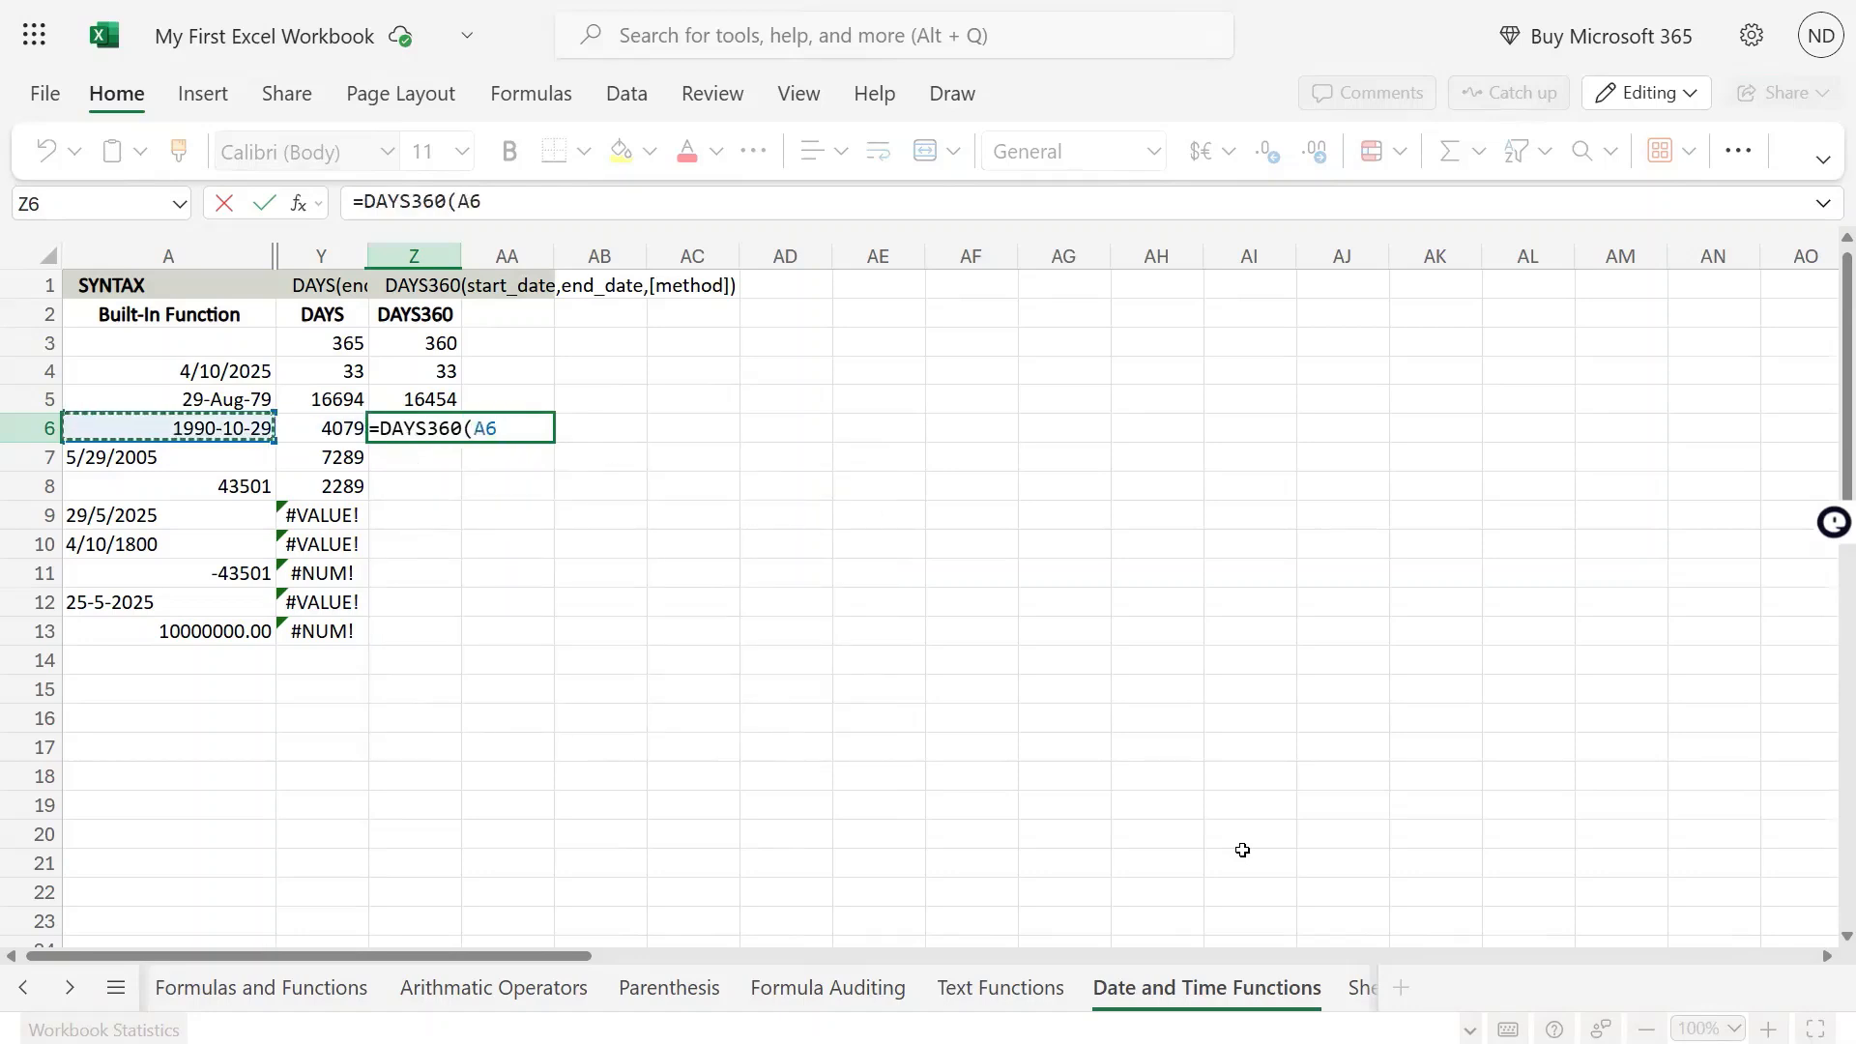
pyautogui.press('Up')
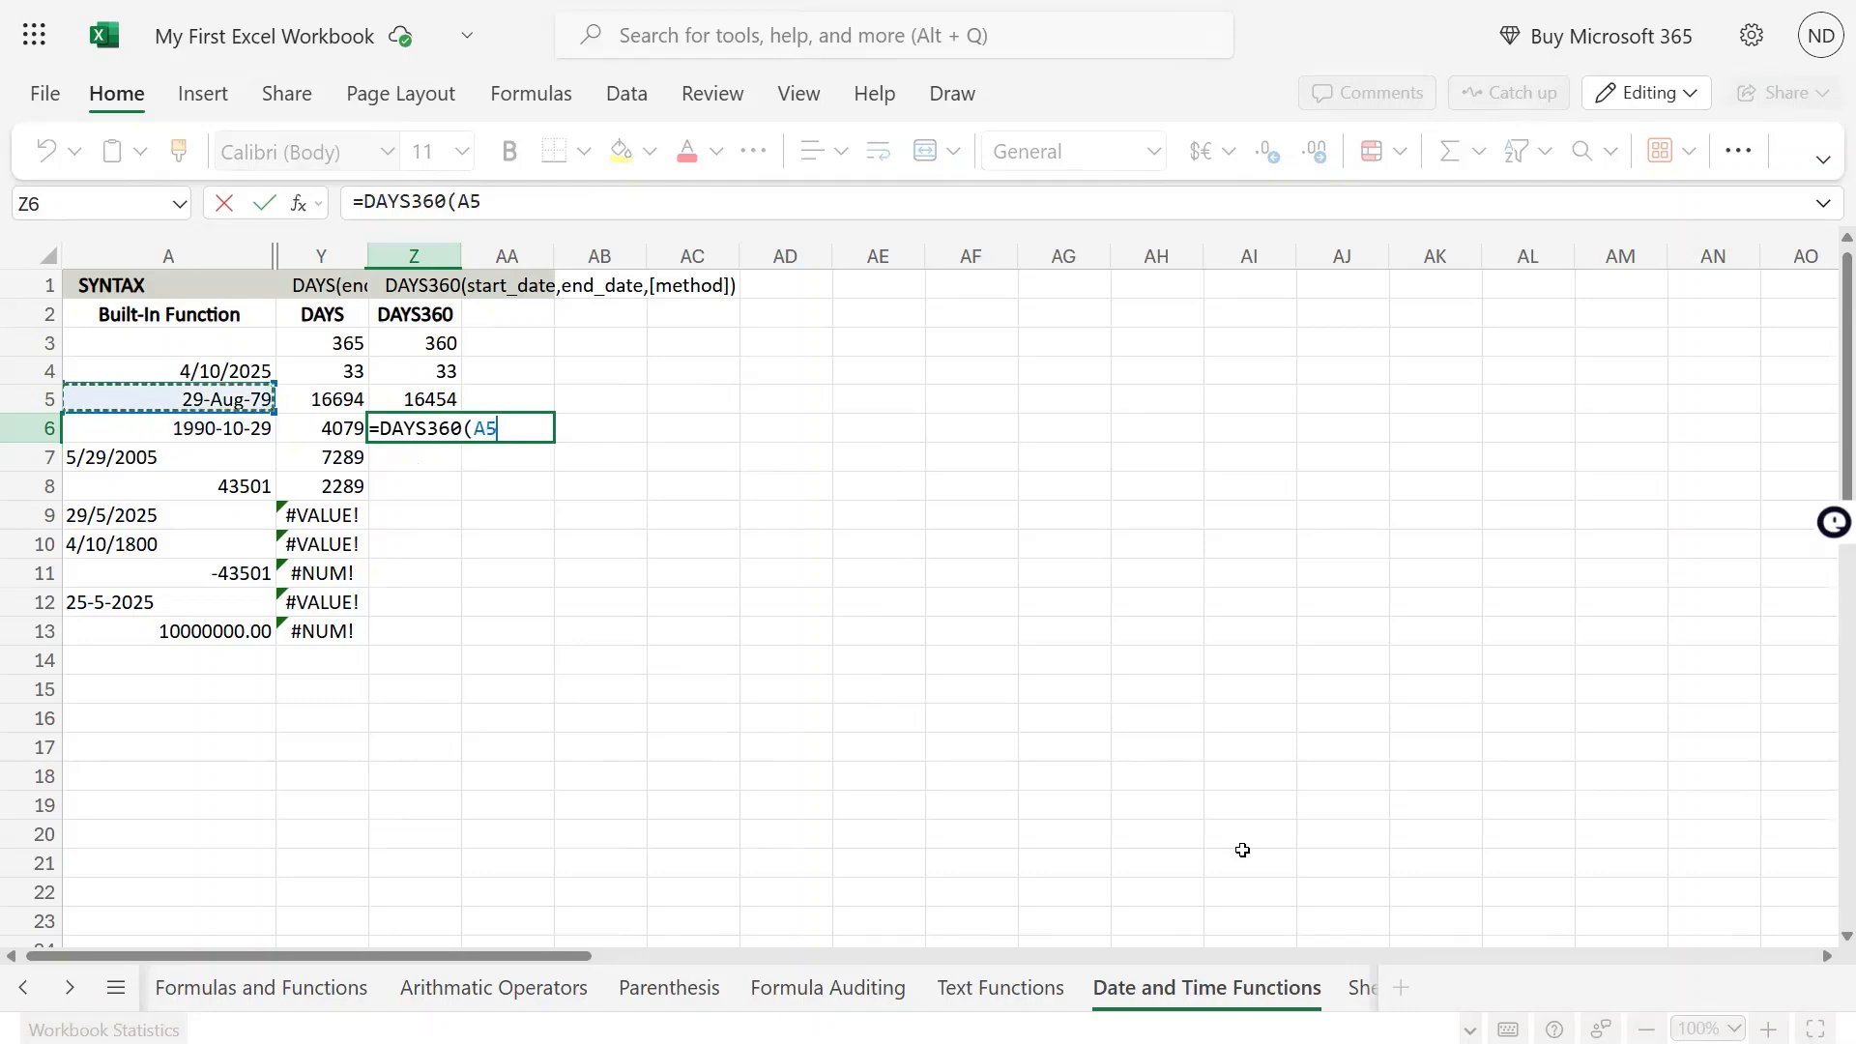
pyautogui.write(',')
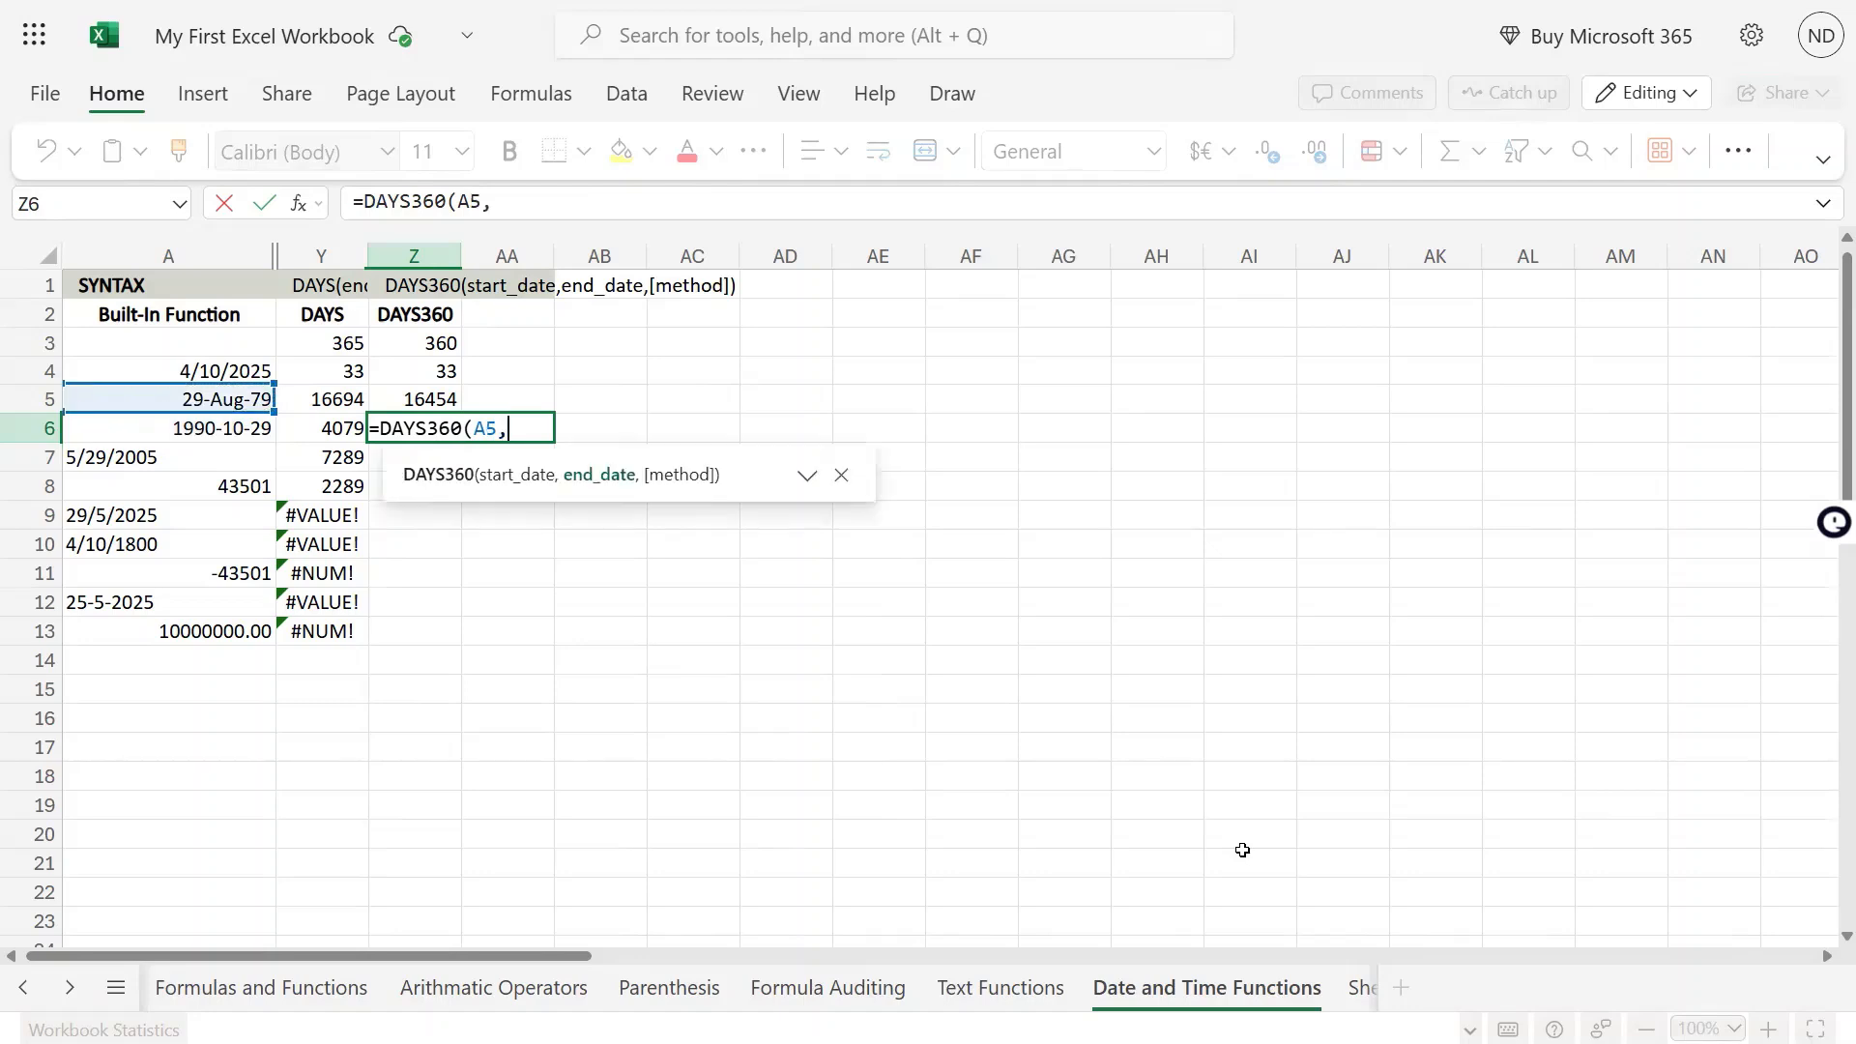
pyautogui.press('Left')
pyautogui.press('Left')
pyautogui.press('Return')
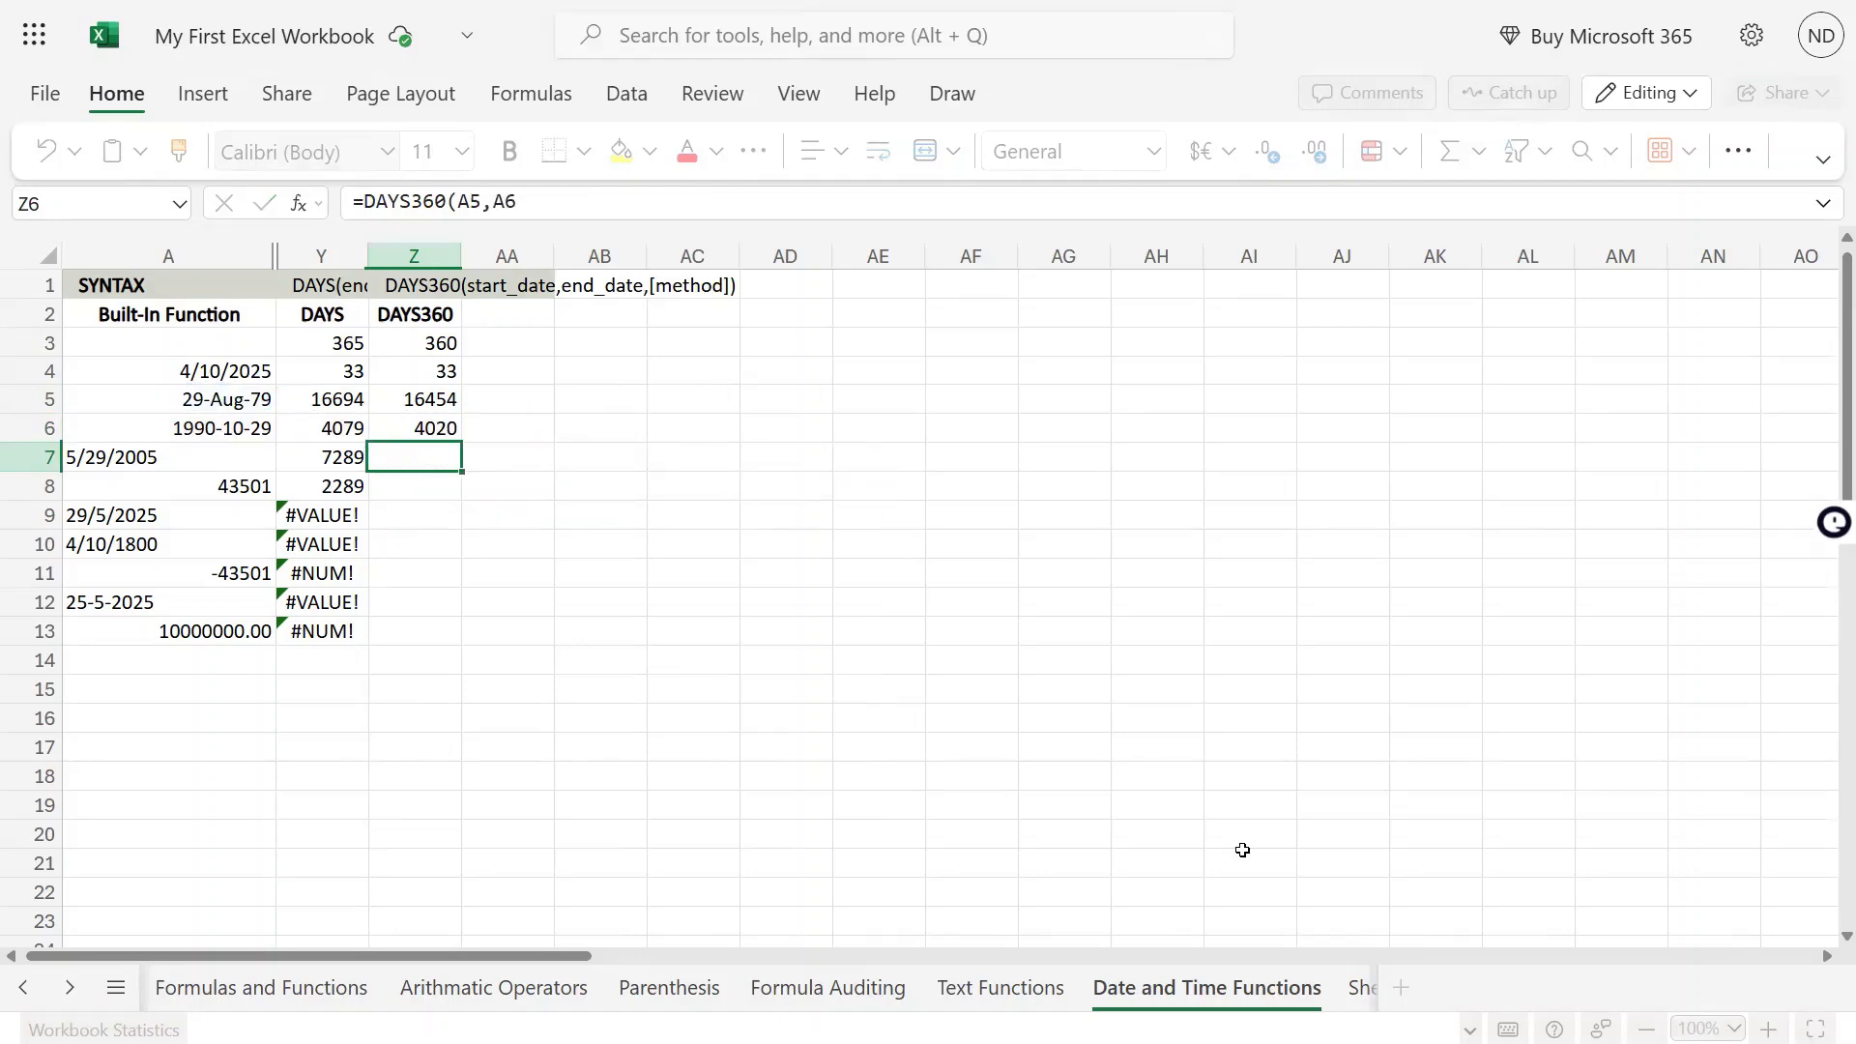
# Compare the formulas and results in Z6 and Y6, and review the DAYS360 results in Z3 to Z6
pyautogui.press('Up')
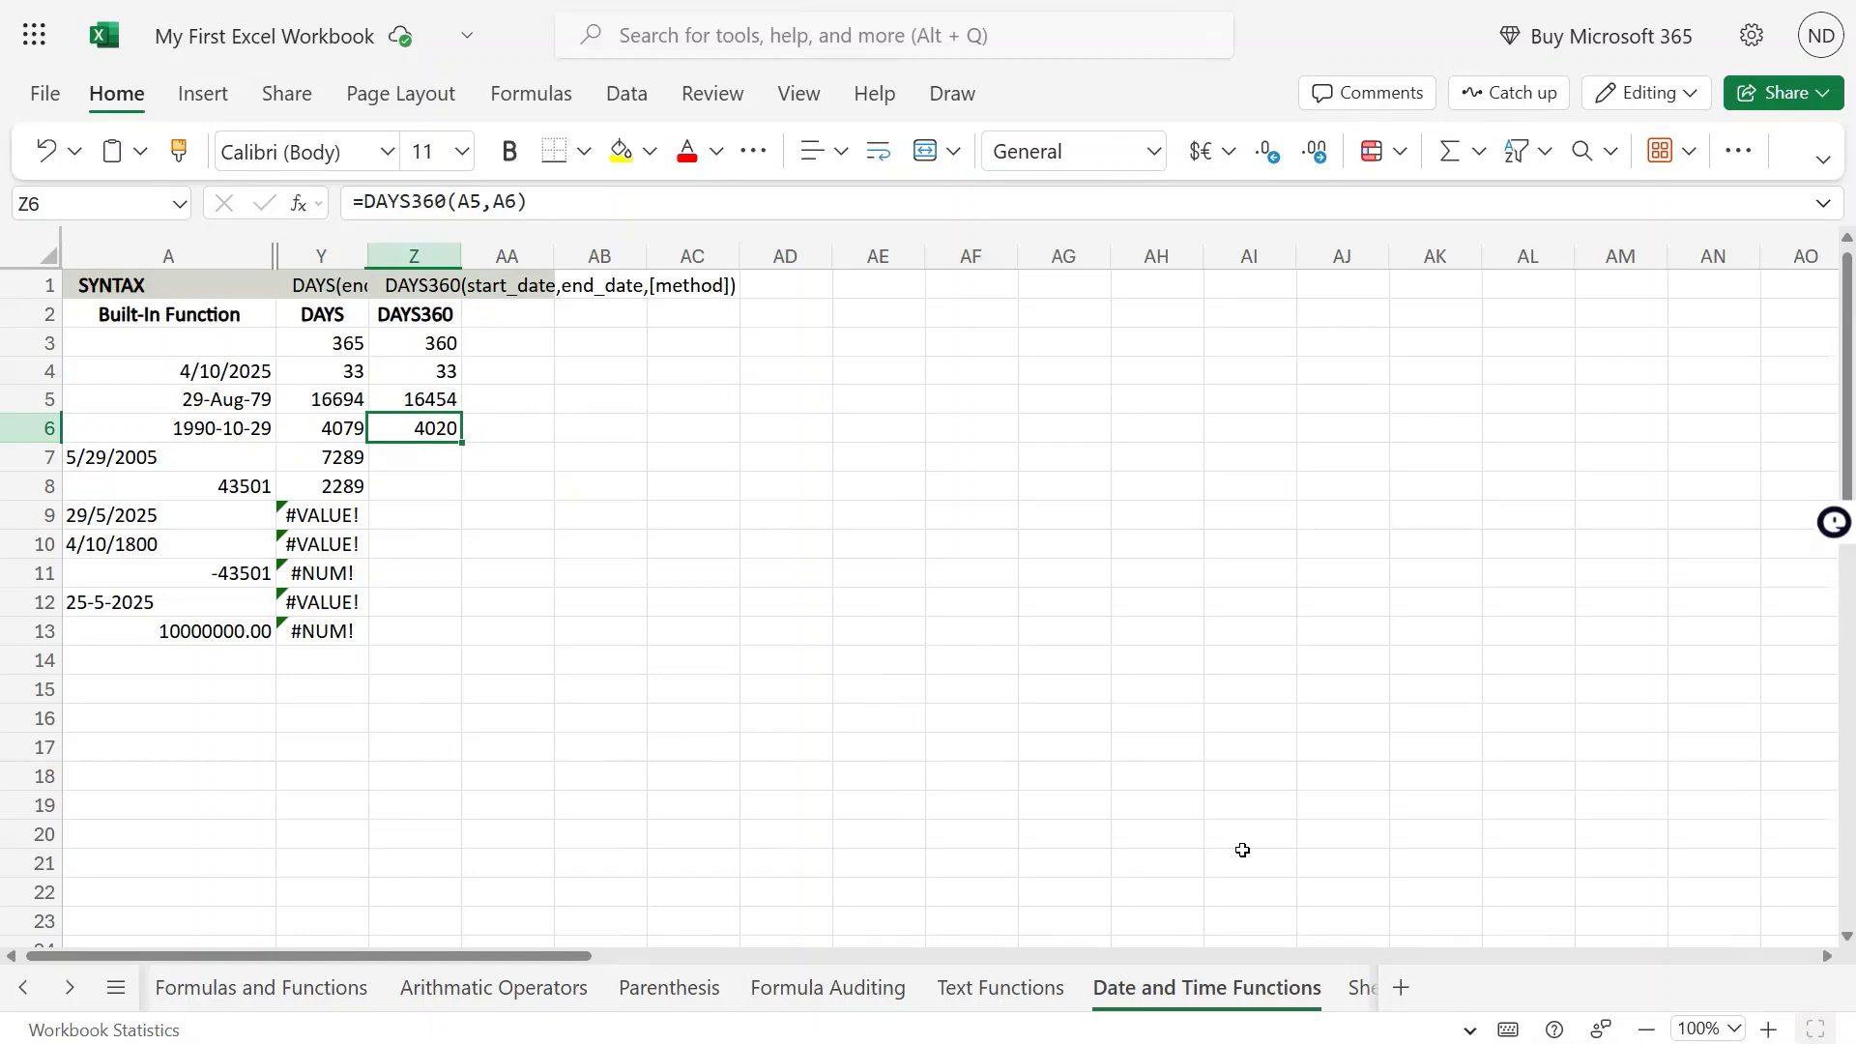
pyautogui.press('Left')
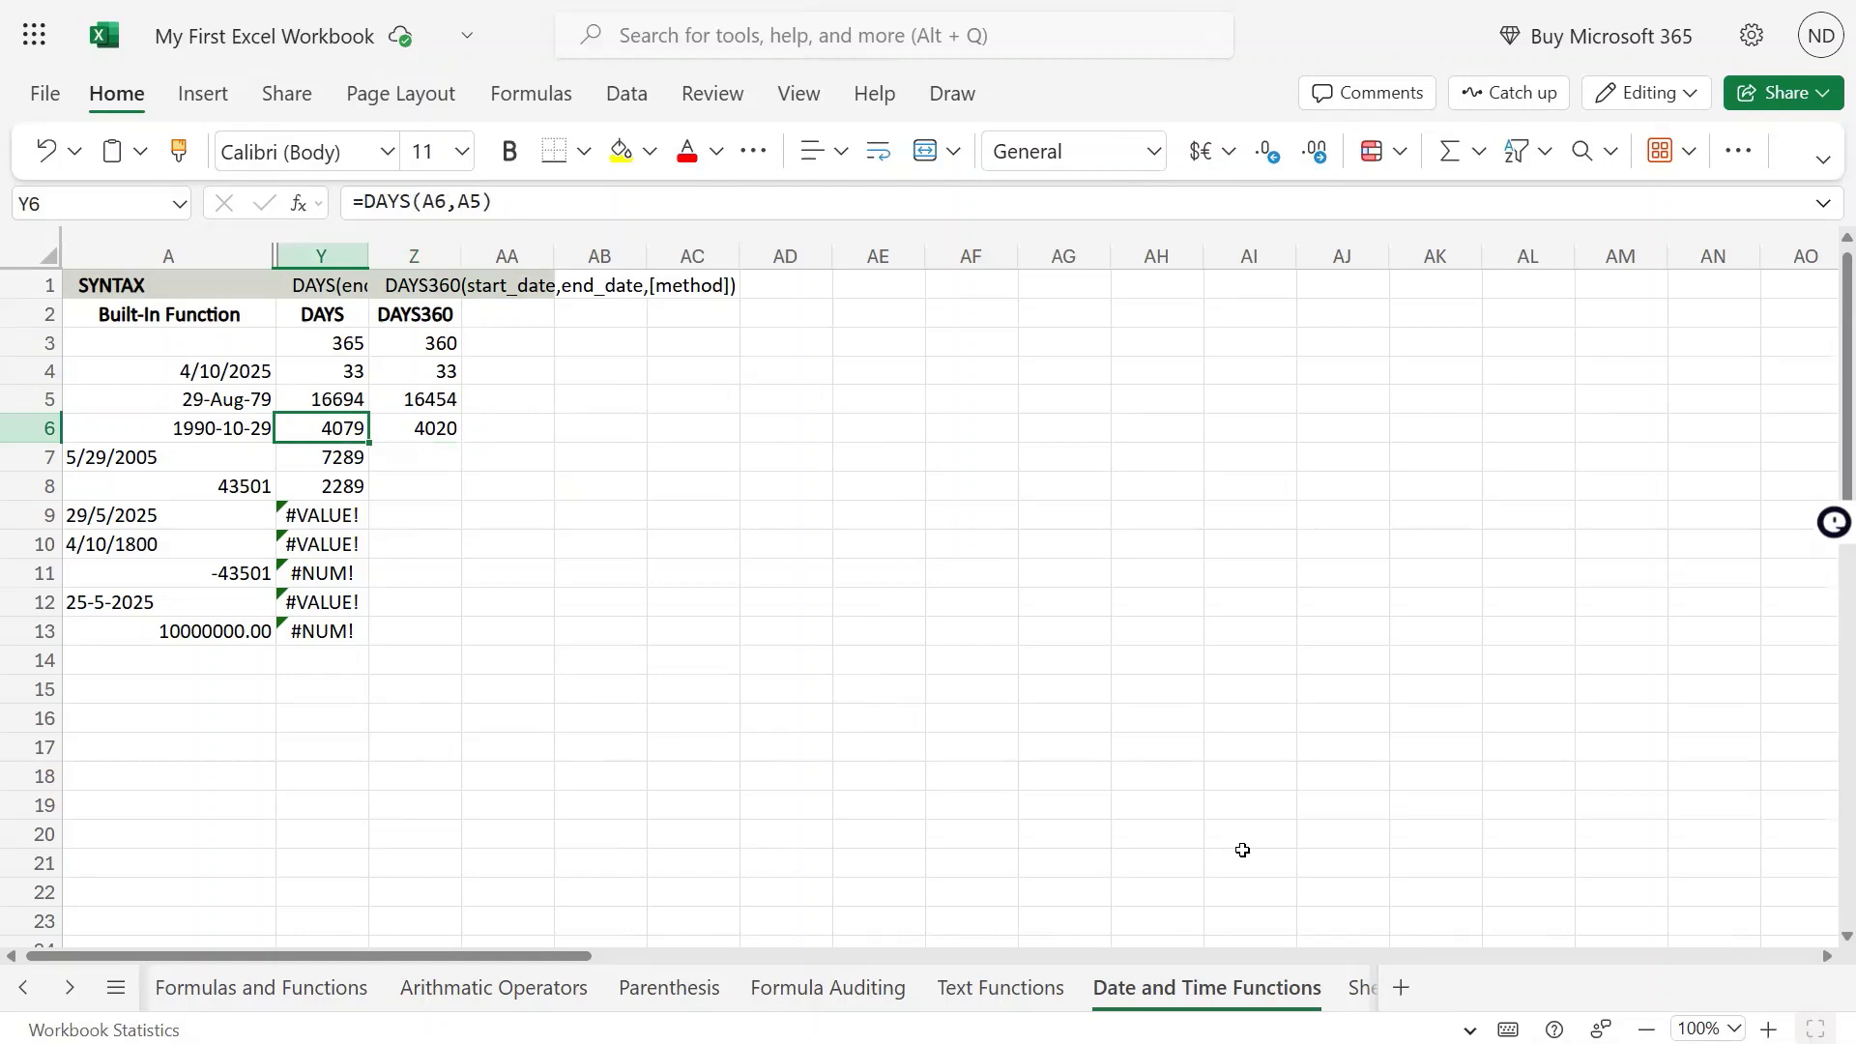
pyautogui.press('F2')
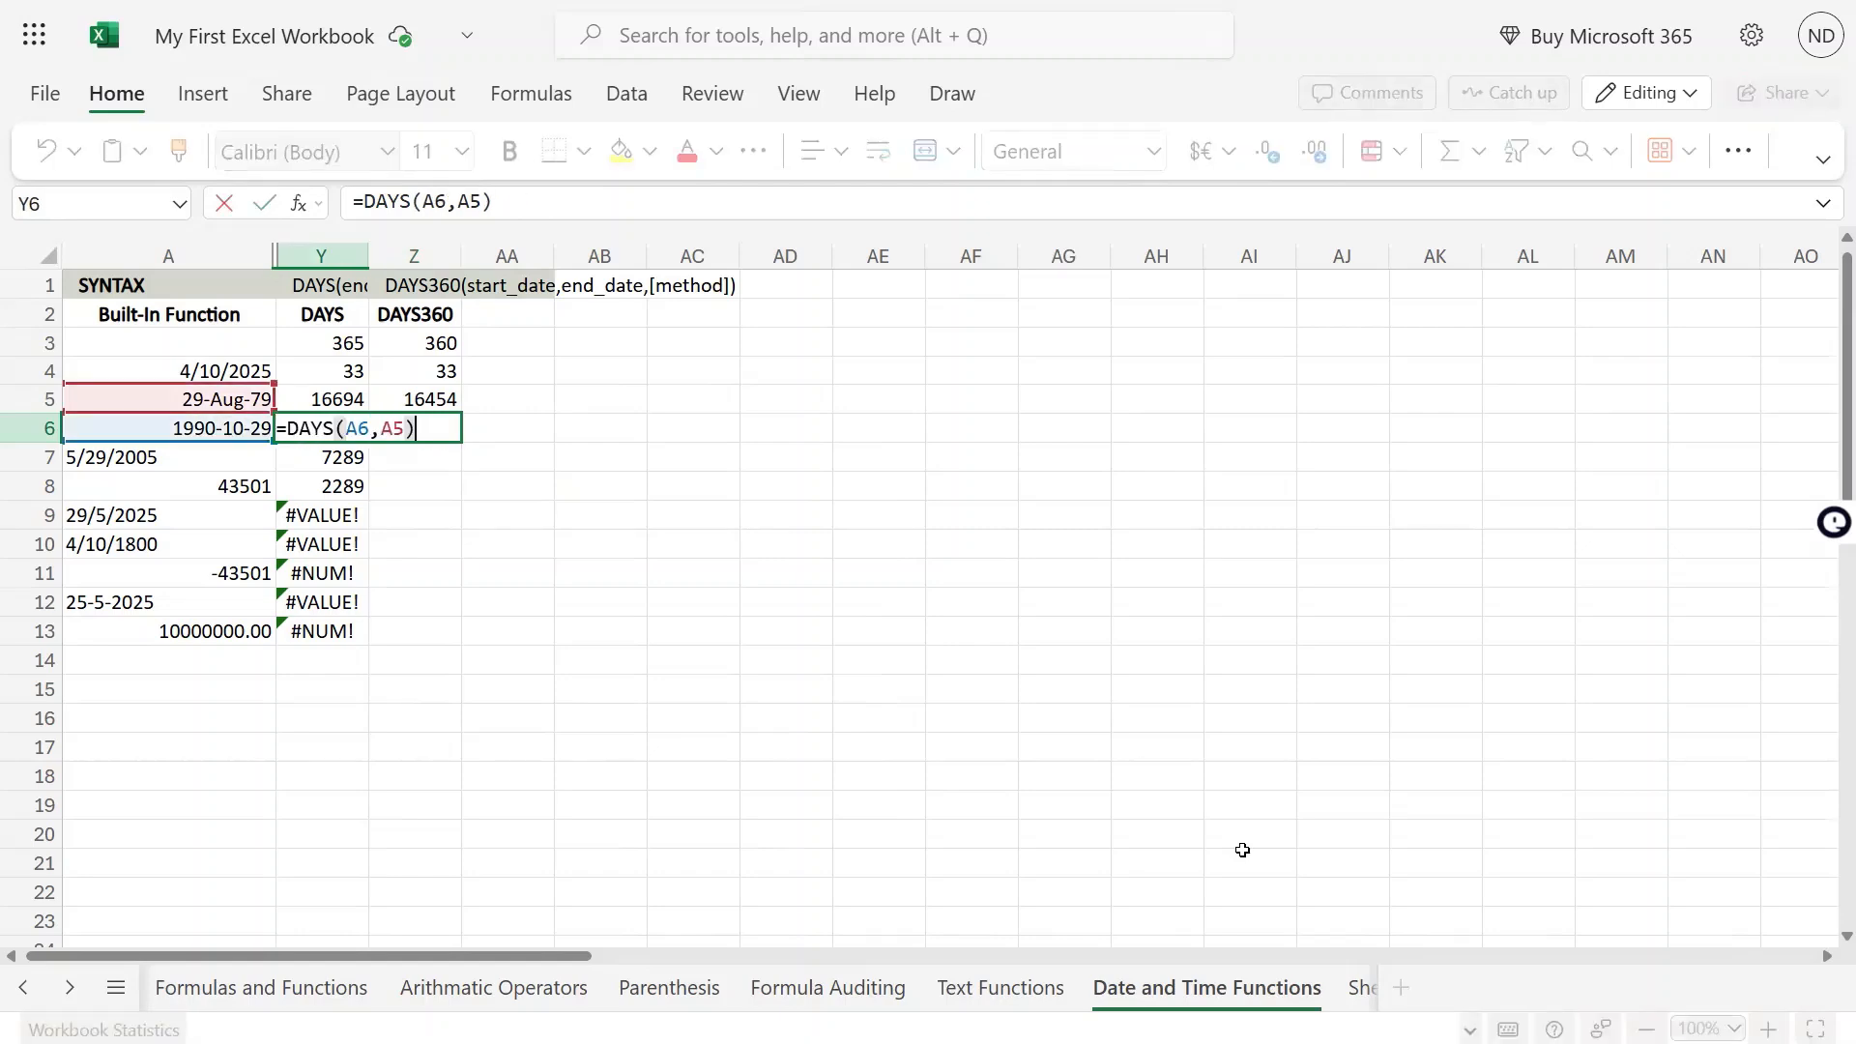
pyautogui.press('Escape')
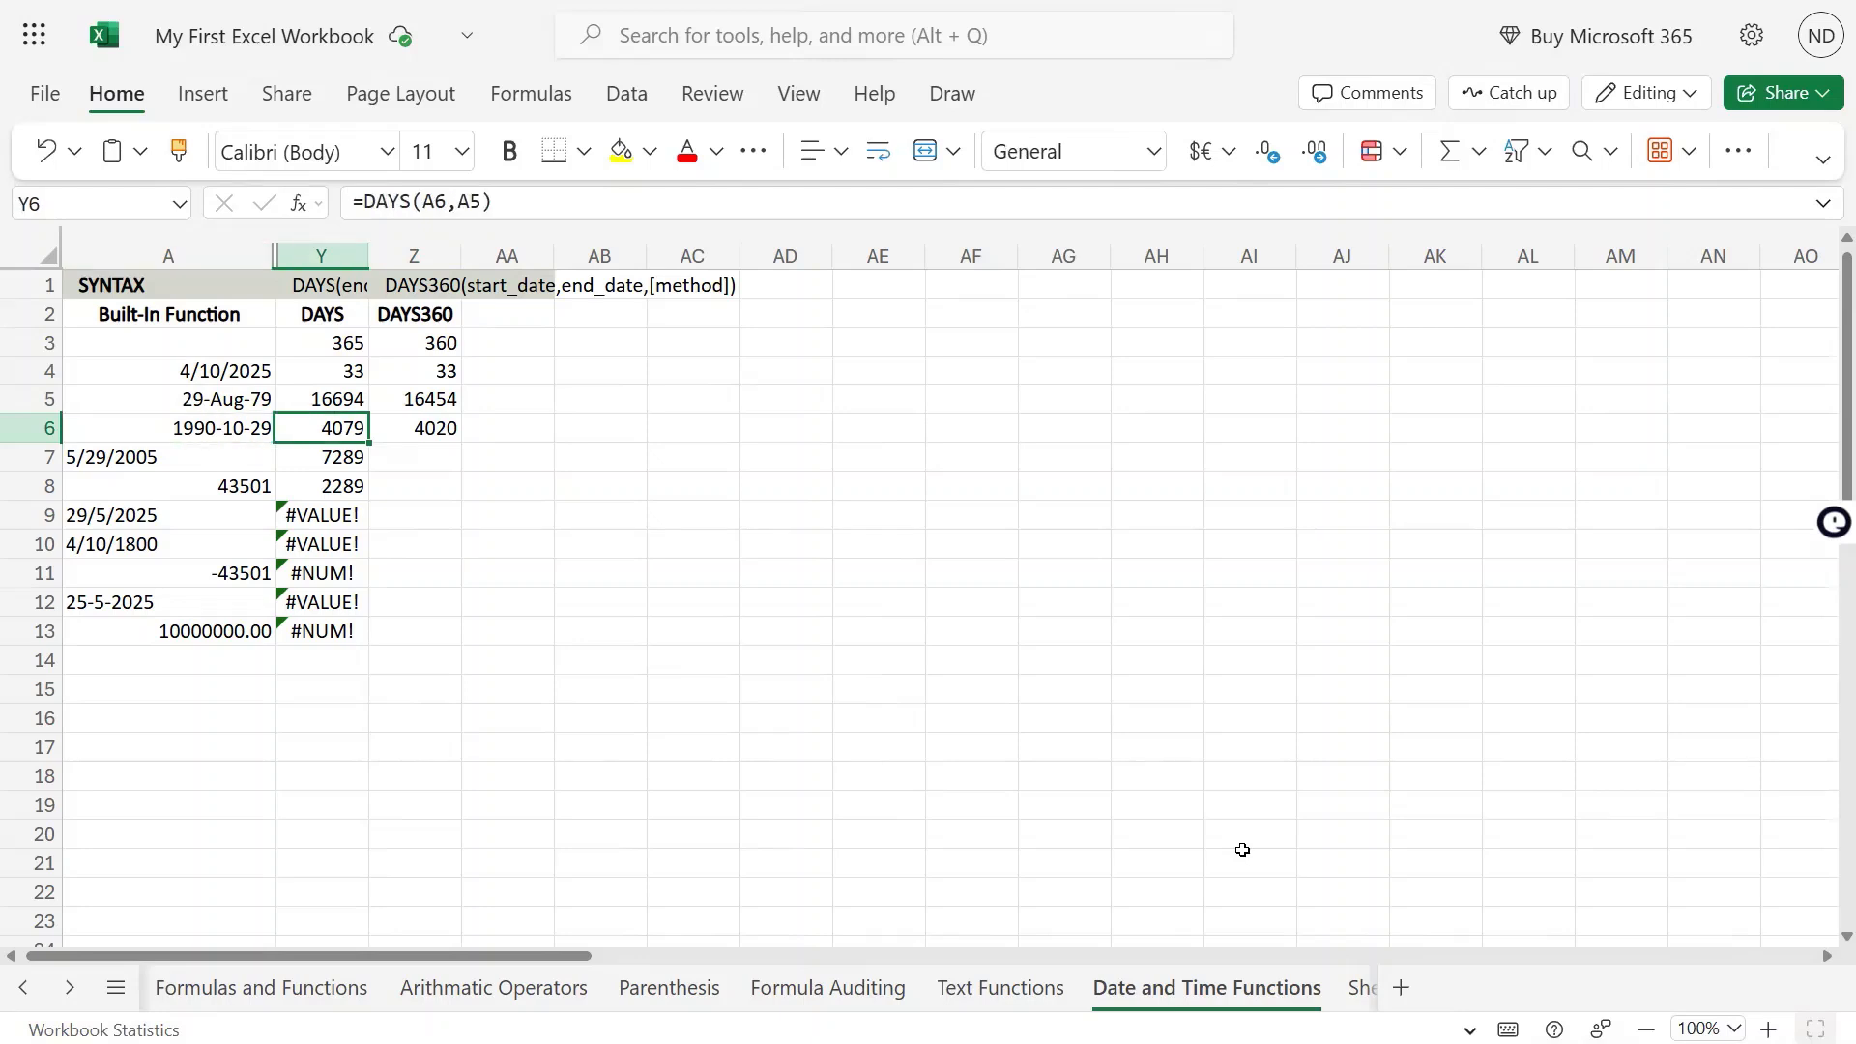
pyautogui.press('Right')
pyautogui.press('Right')
pyautogui.press('Left')
pyautogui.press('Up')
pyautogui.press('Up')
pyautogui.press('Up')
pyautogui.press('Up')
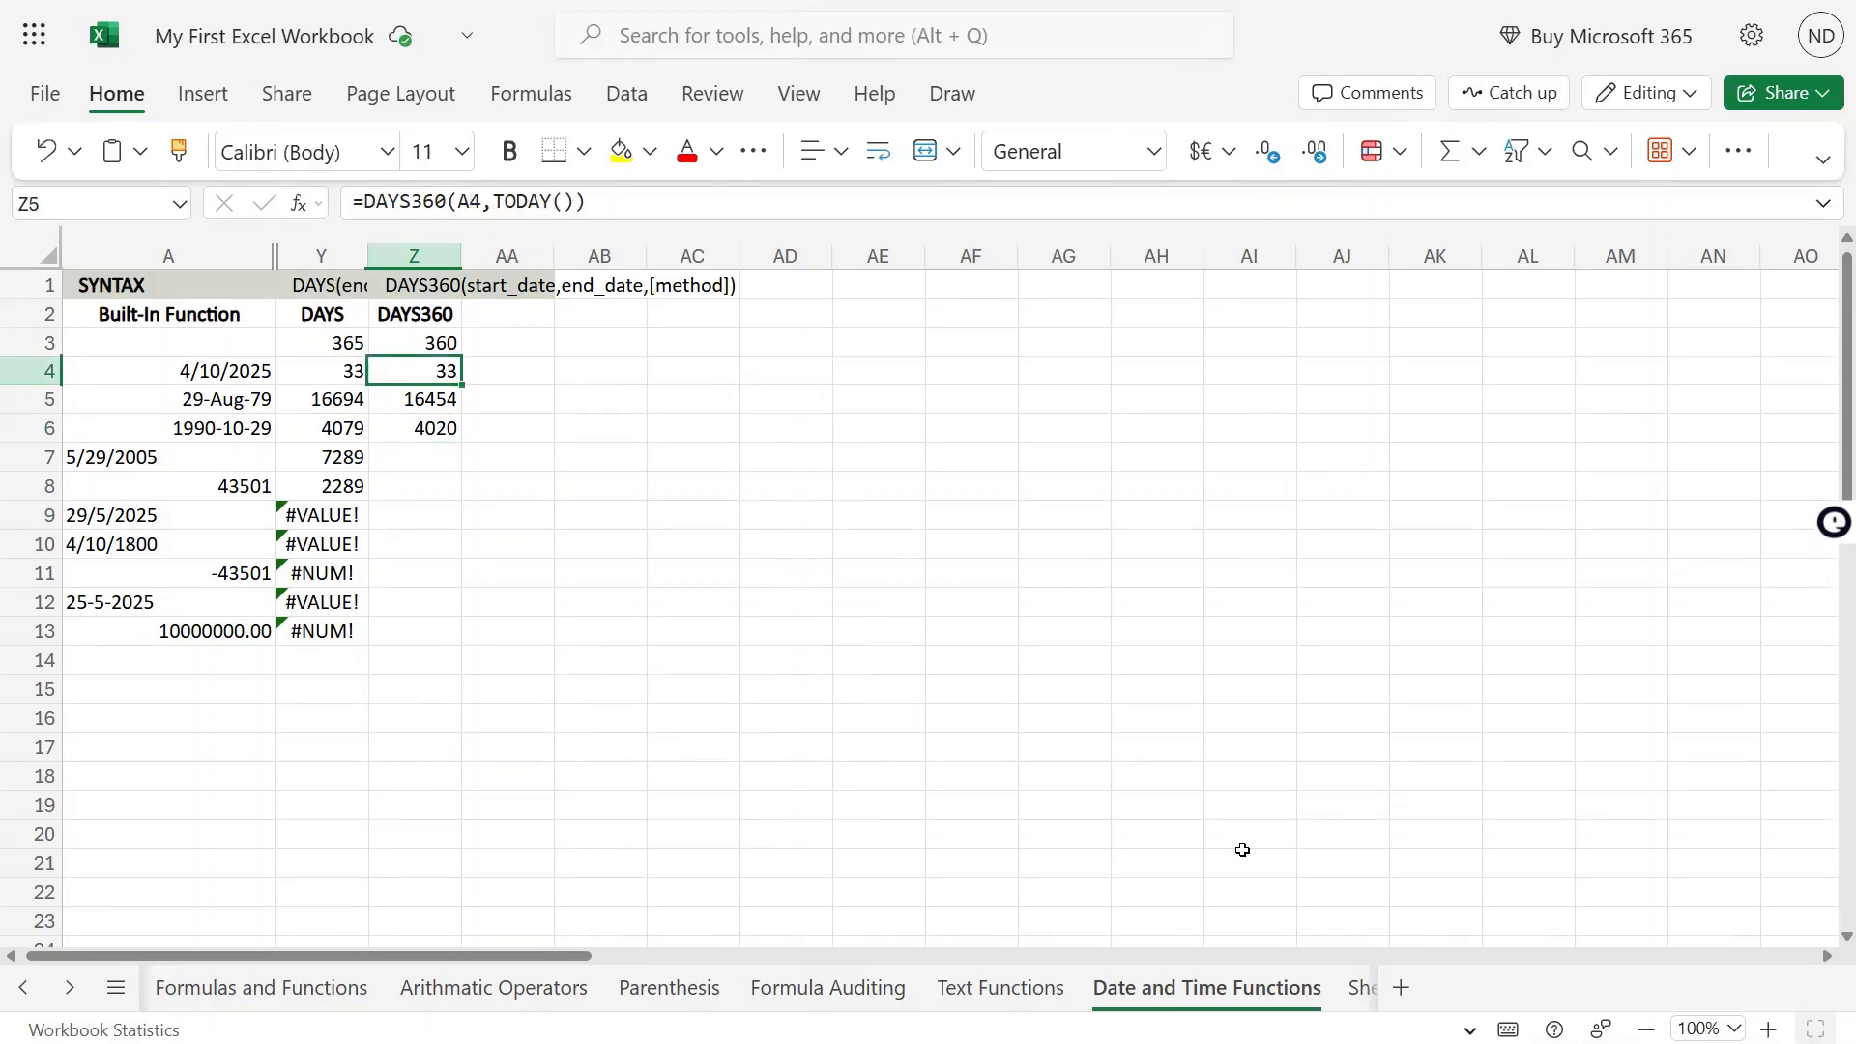
pyautogui.press('Down')
pyautogui.press('Down')
pyautogui.press('Down')
pyautogui.press('Down')
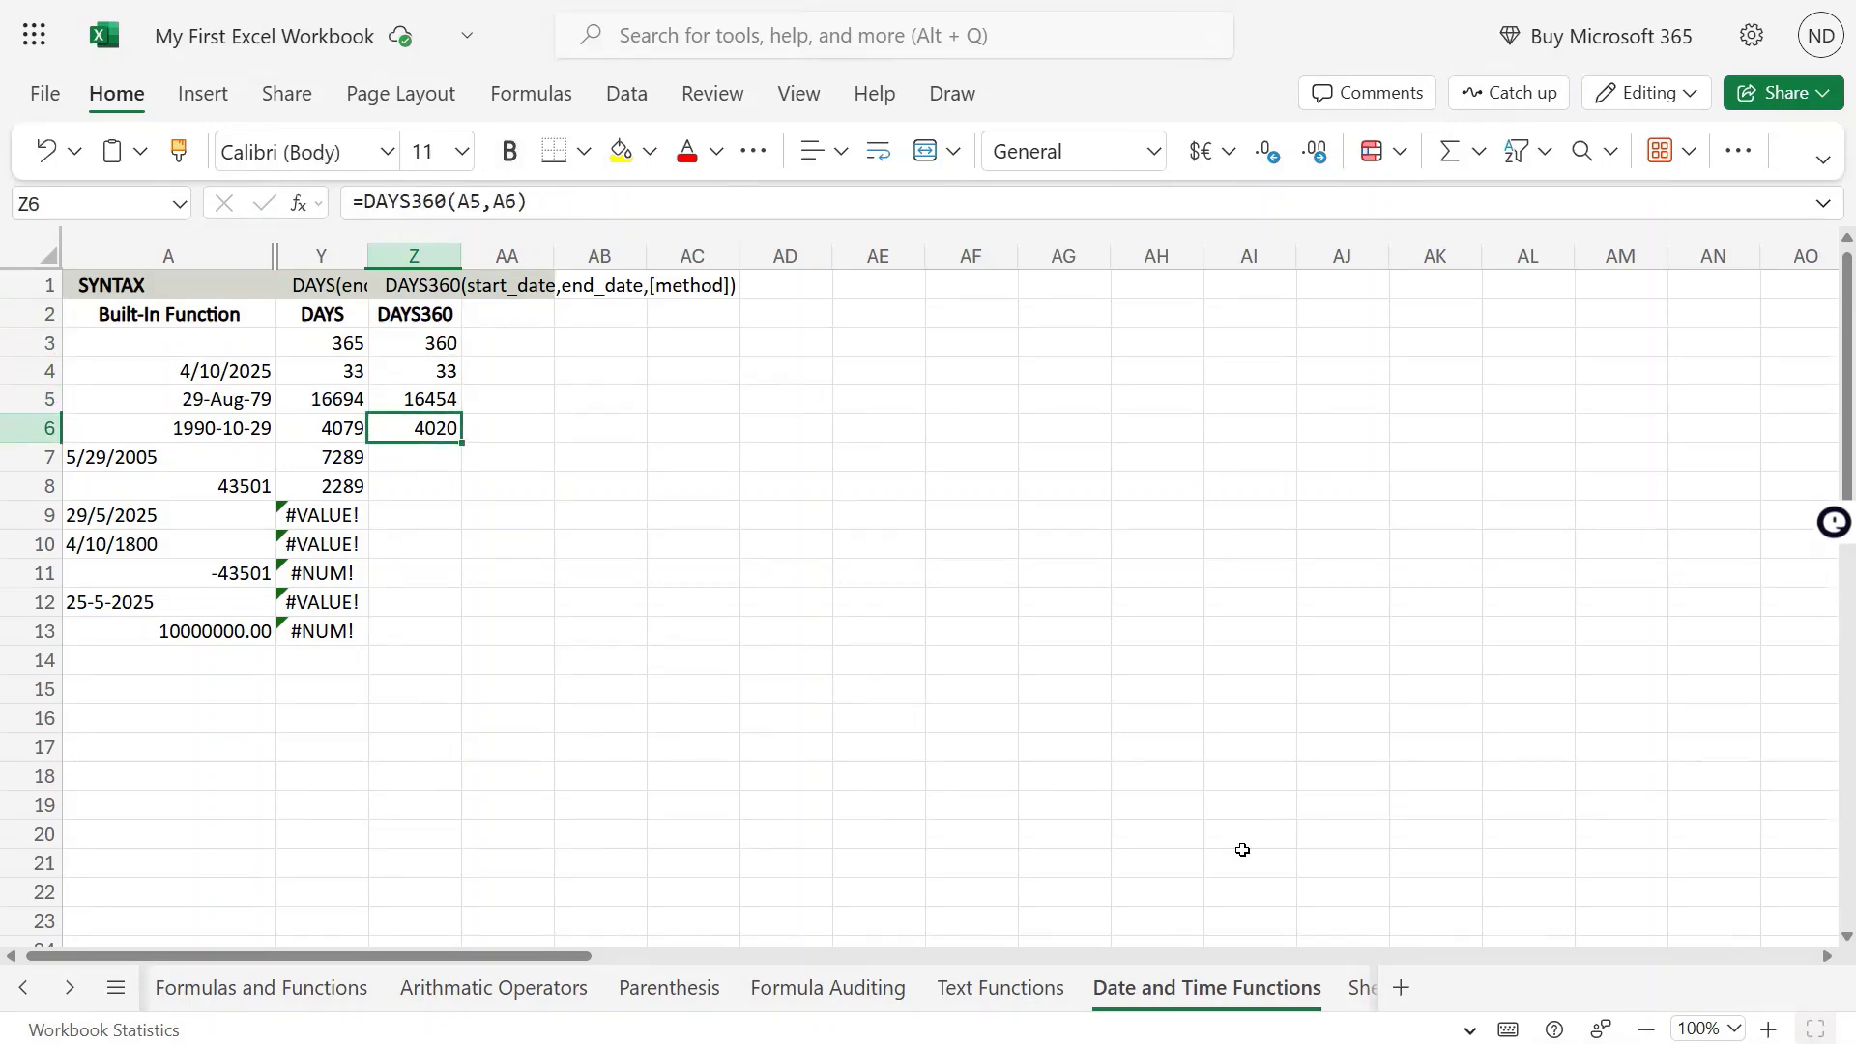
# Compare the year lengths in Y3 and Z3 under the DAYS and DAYS360 headings, and review the DAYS360 cells below
pyautogui.press('Up')
pyautogui.press('Up')
pyautogui.press('Up')
pyautogui.press('Left')
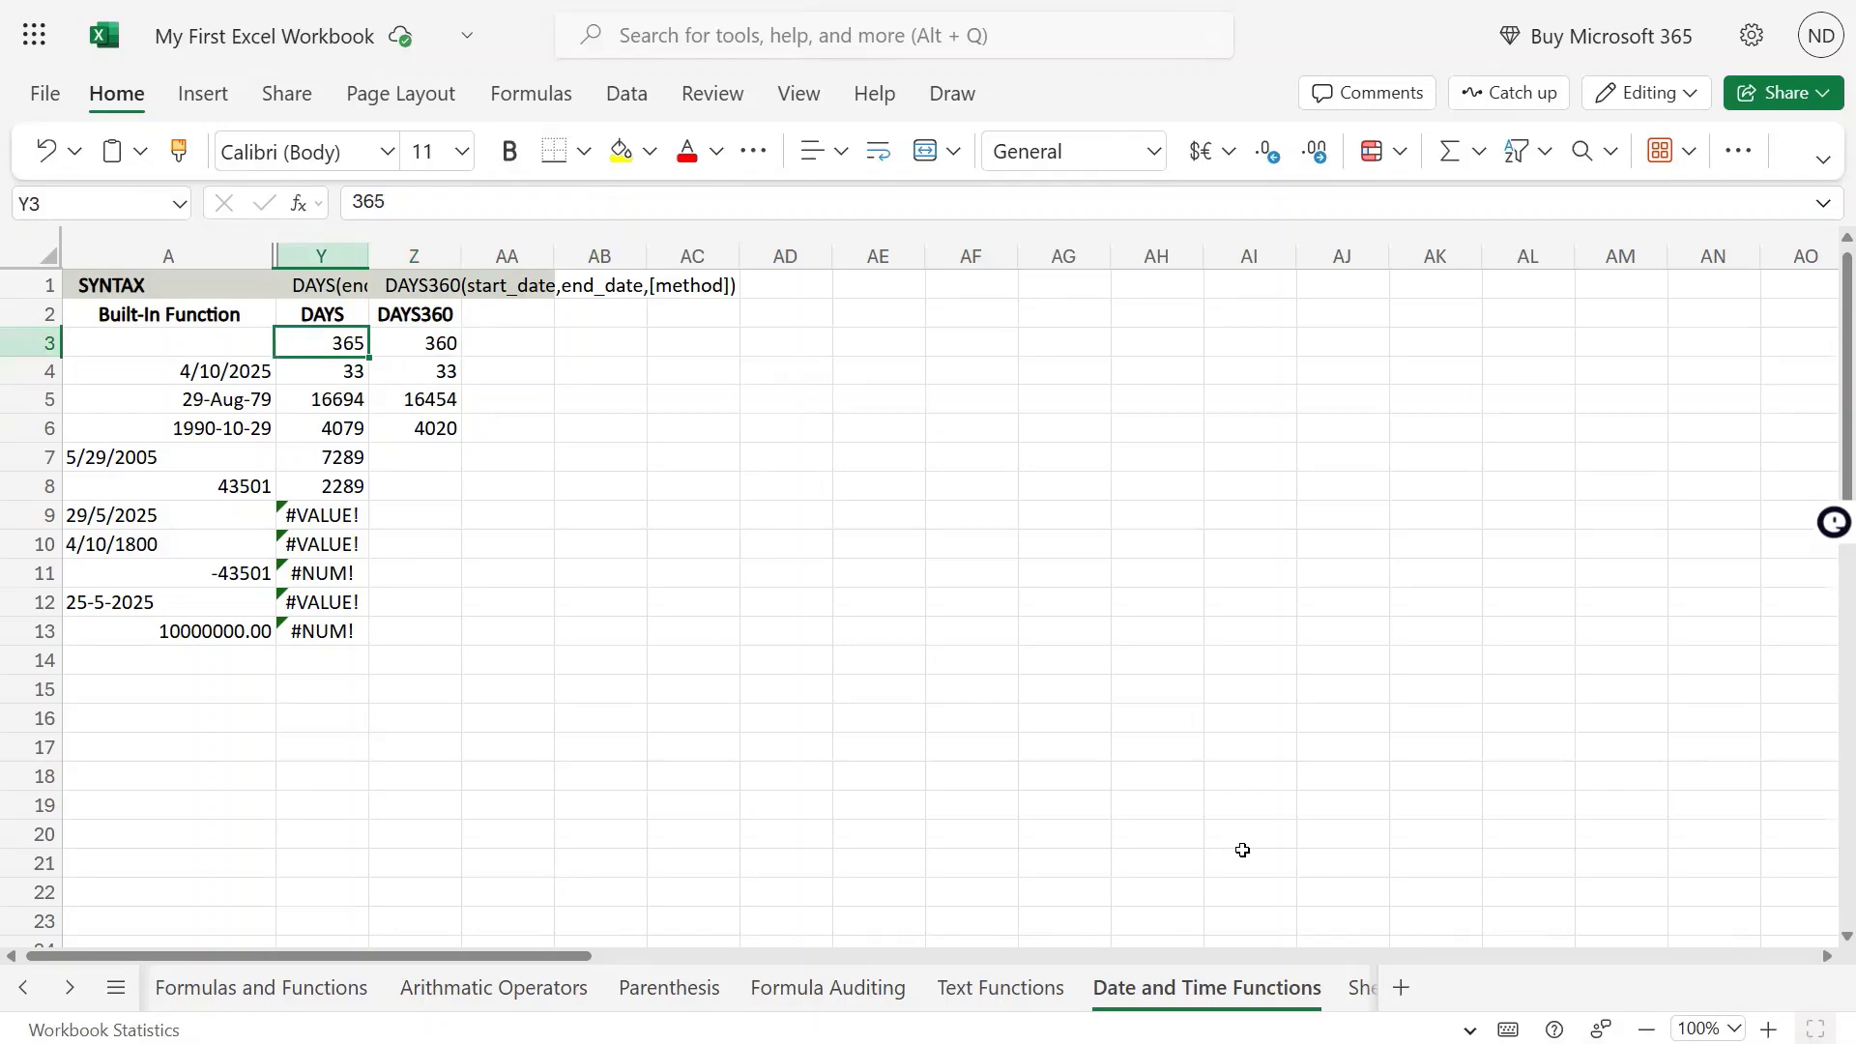
pyautogui.hotkey('shift', 'Right')
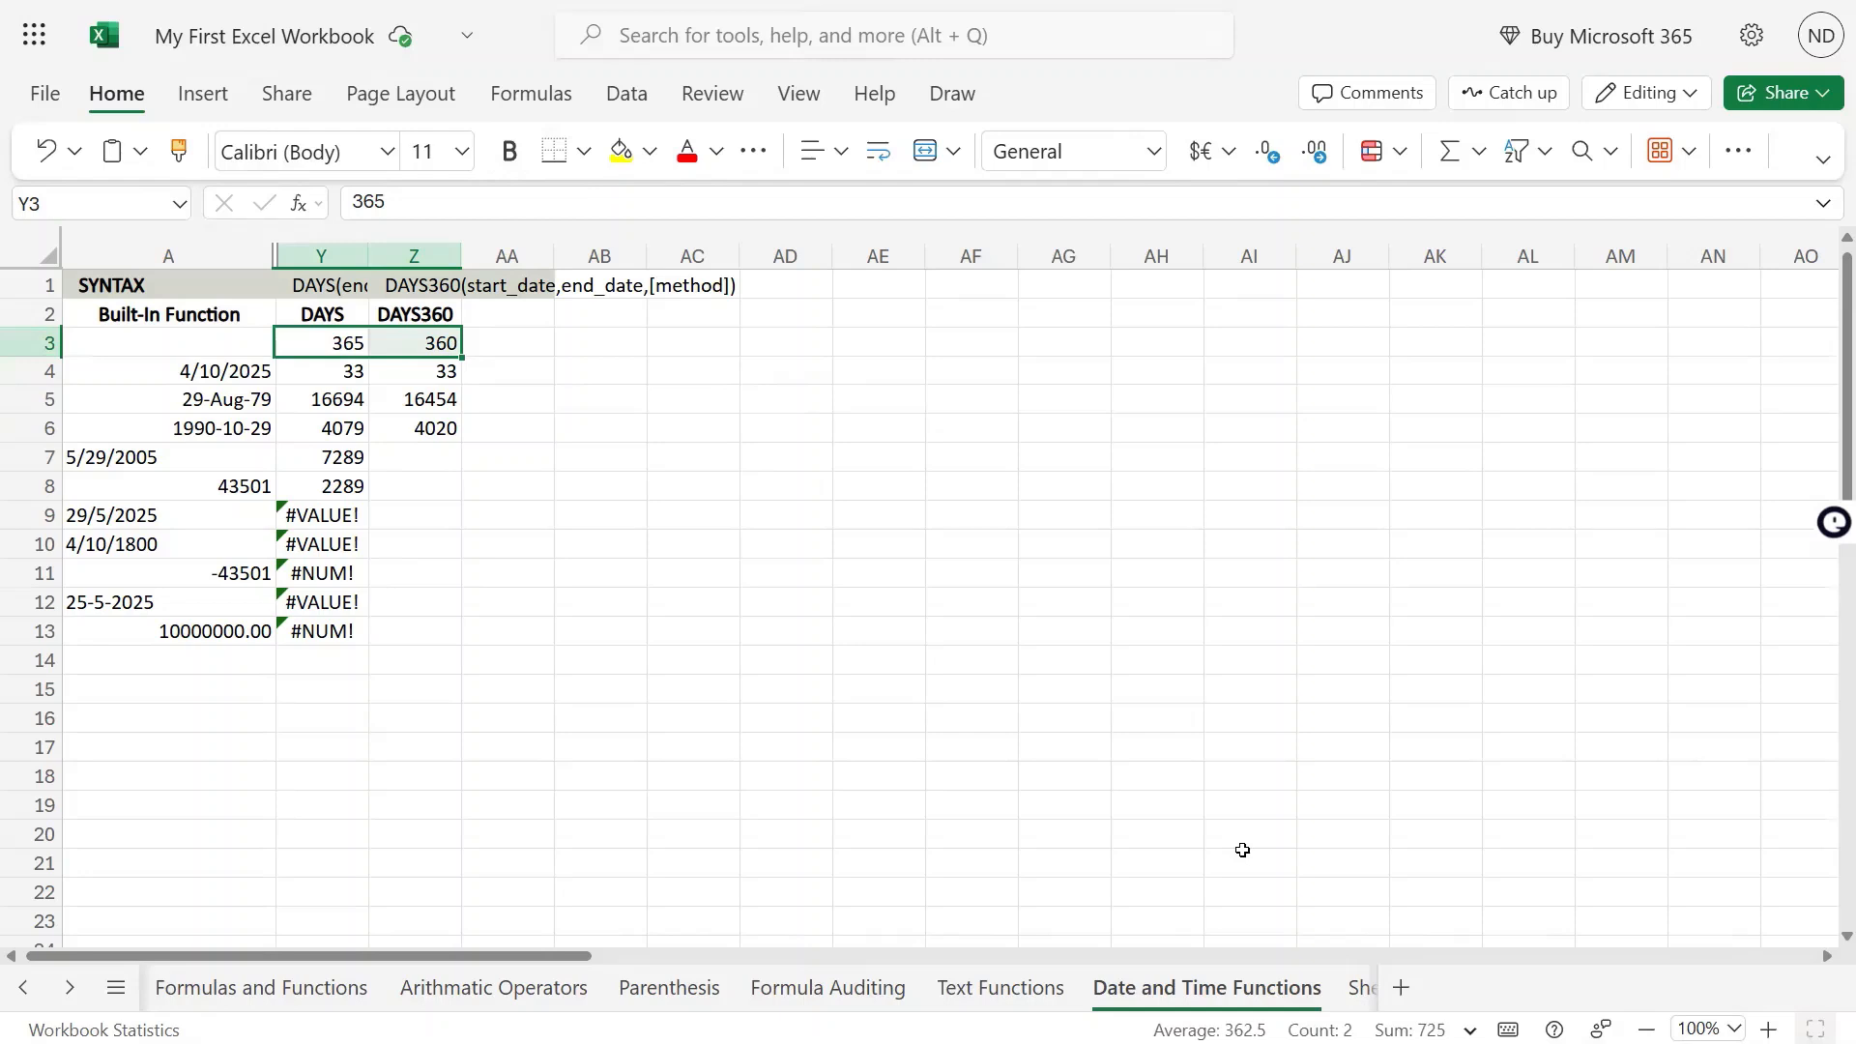
pyautogui.hotkey('shift', 'Left')
pyautogui.press('Right')
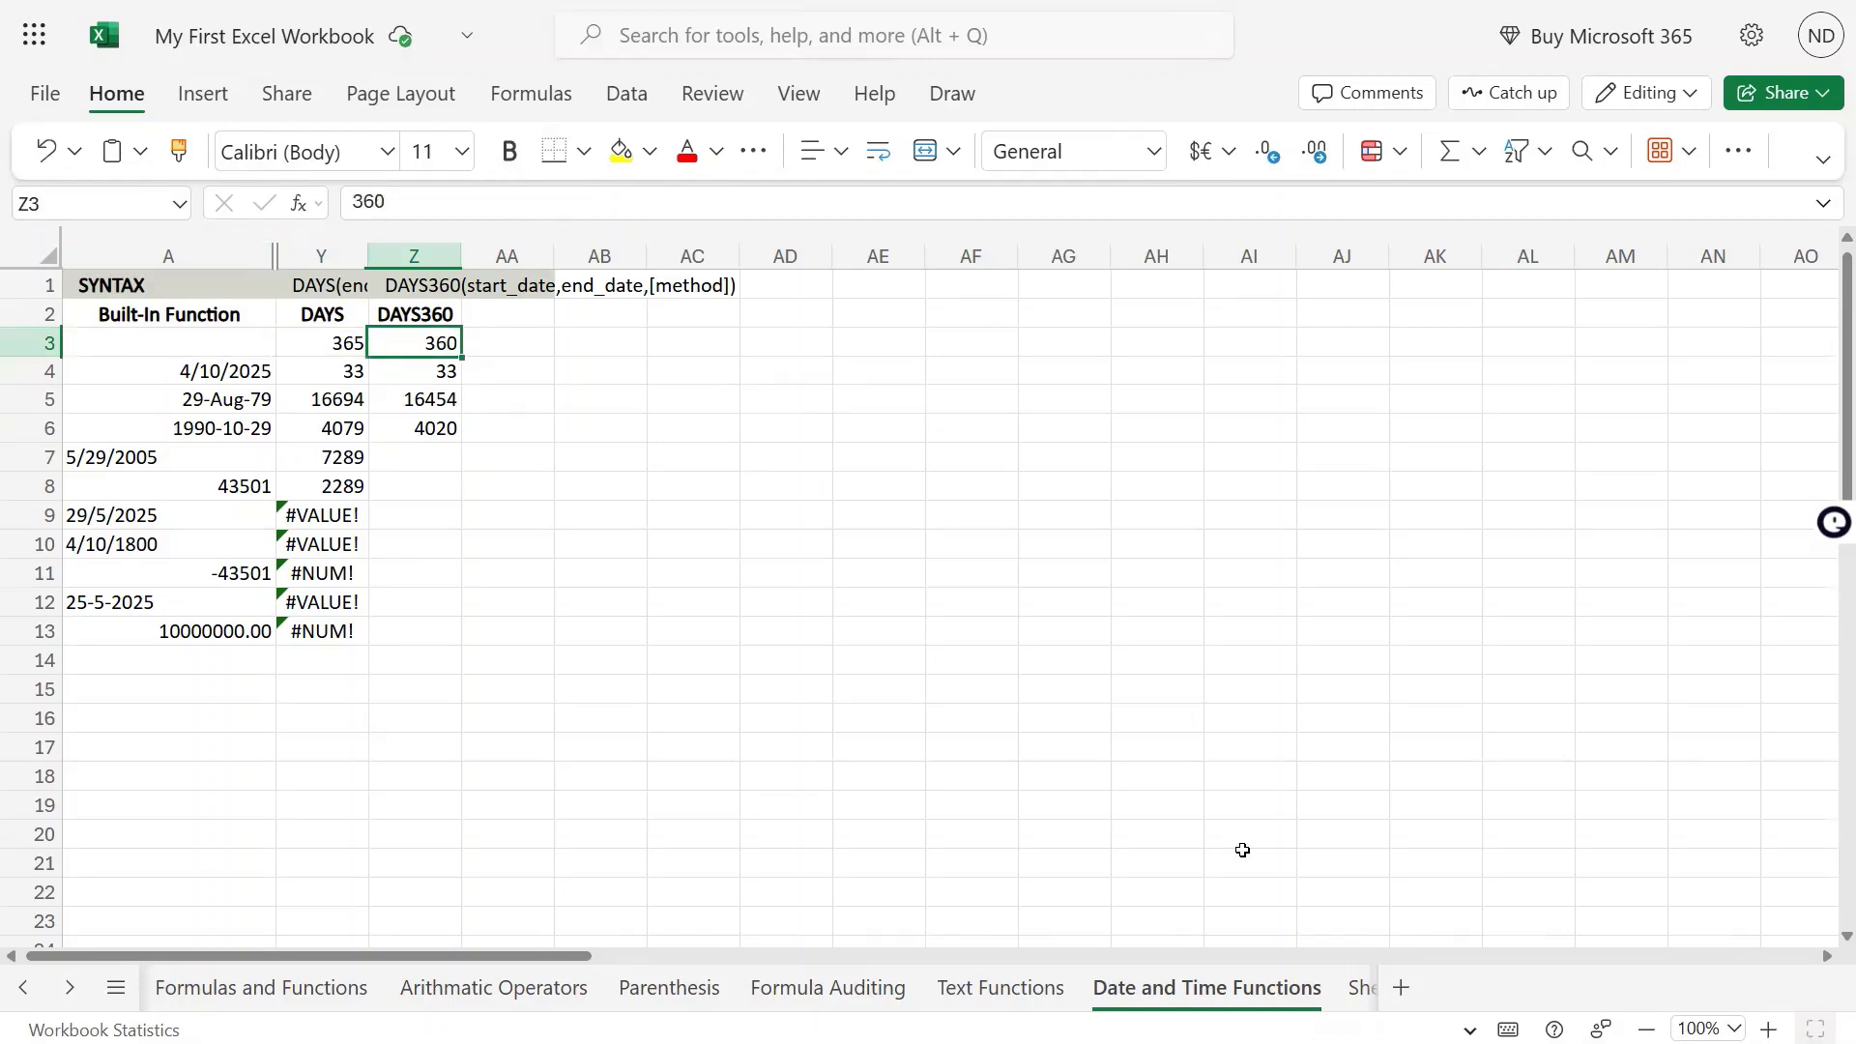
pyautogui.press('Up')
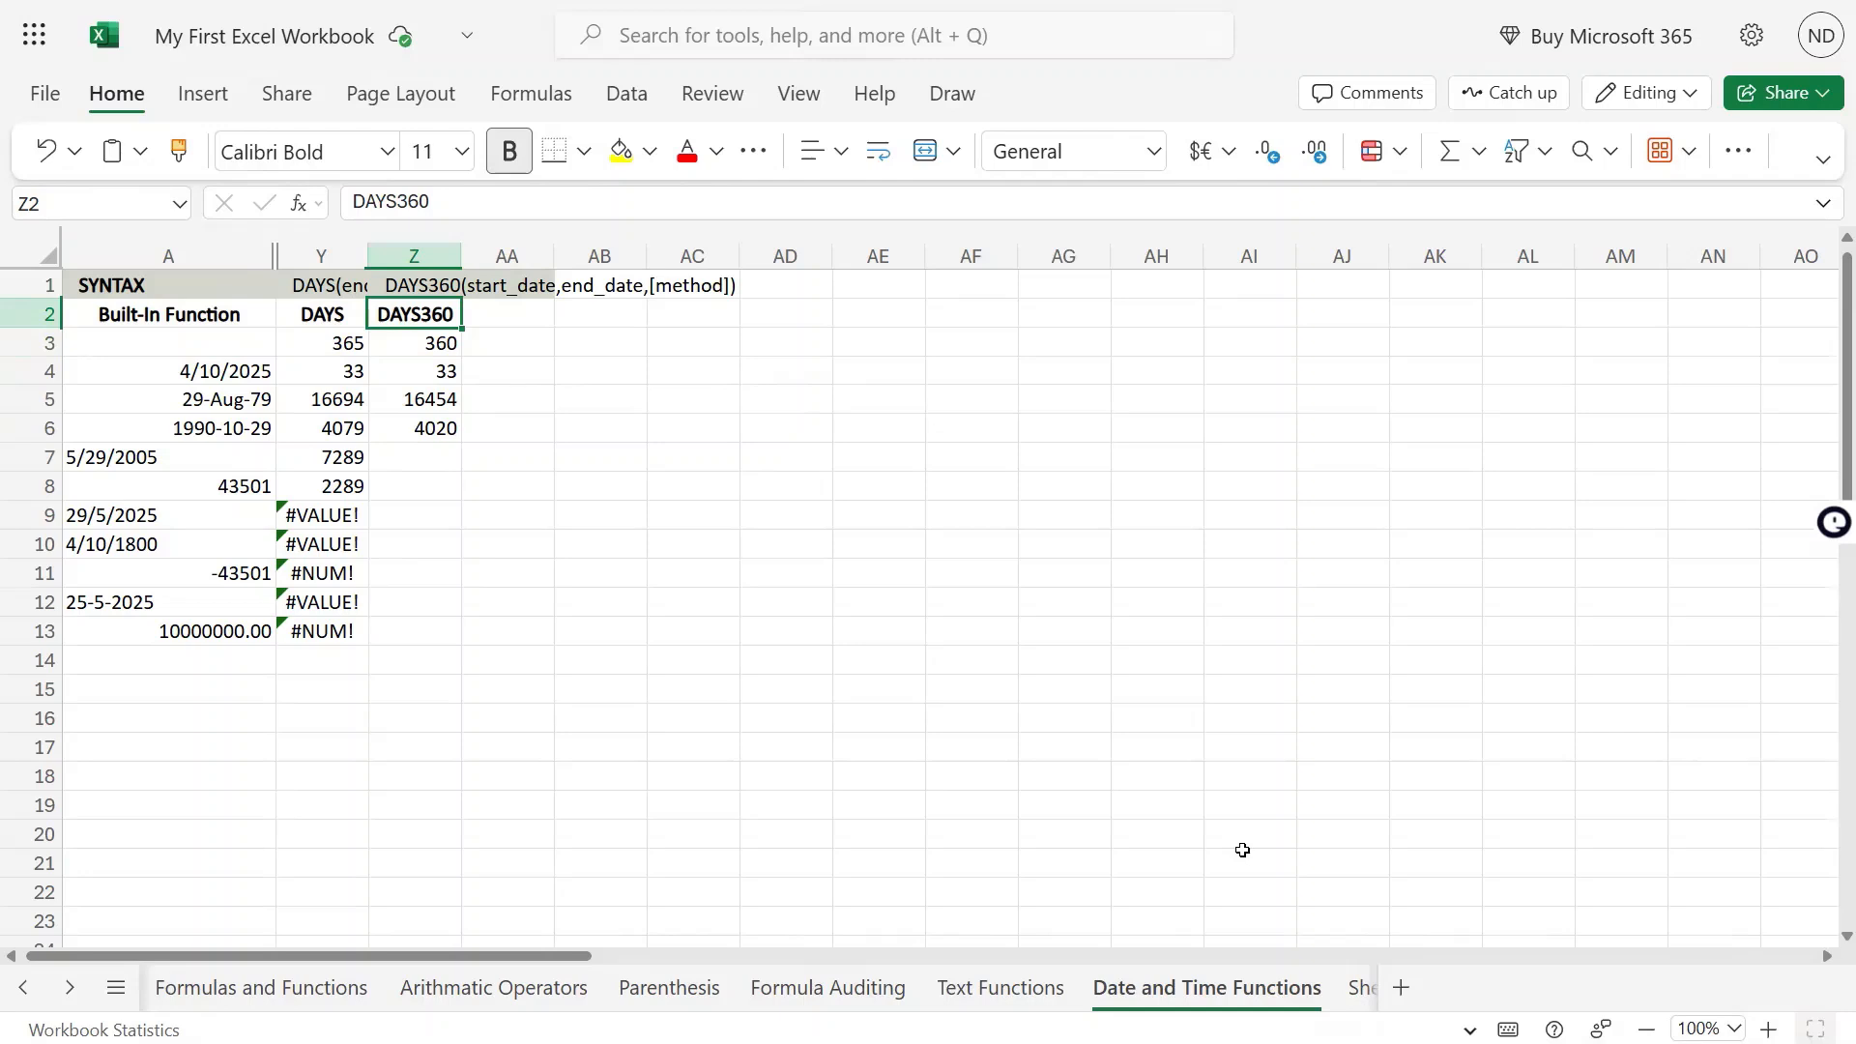
pyautogui.press('Down')
pyautogui.press('Down')
pyautogui.press('Down')
pyautogui.press('Down')
pyautogui.press('Down')
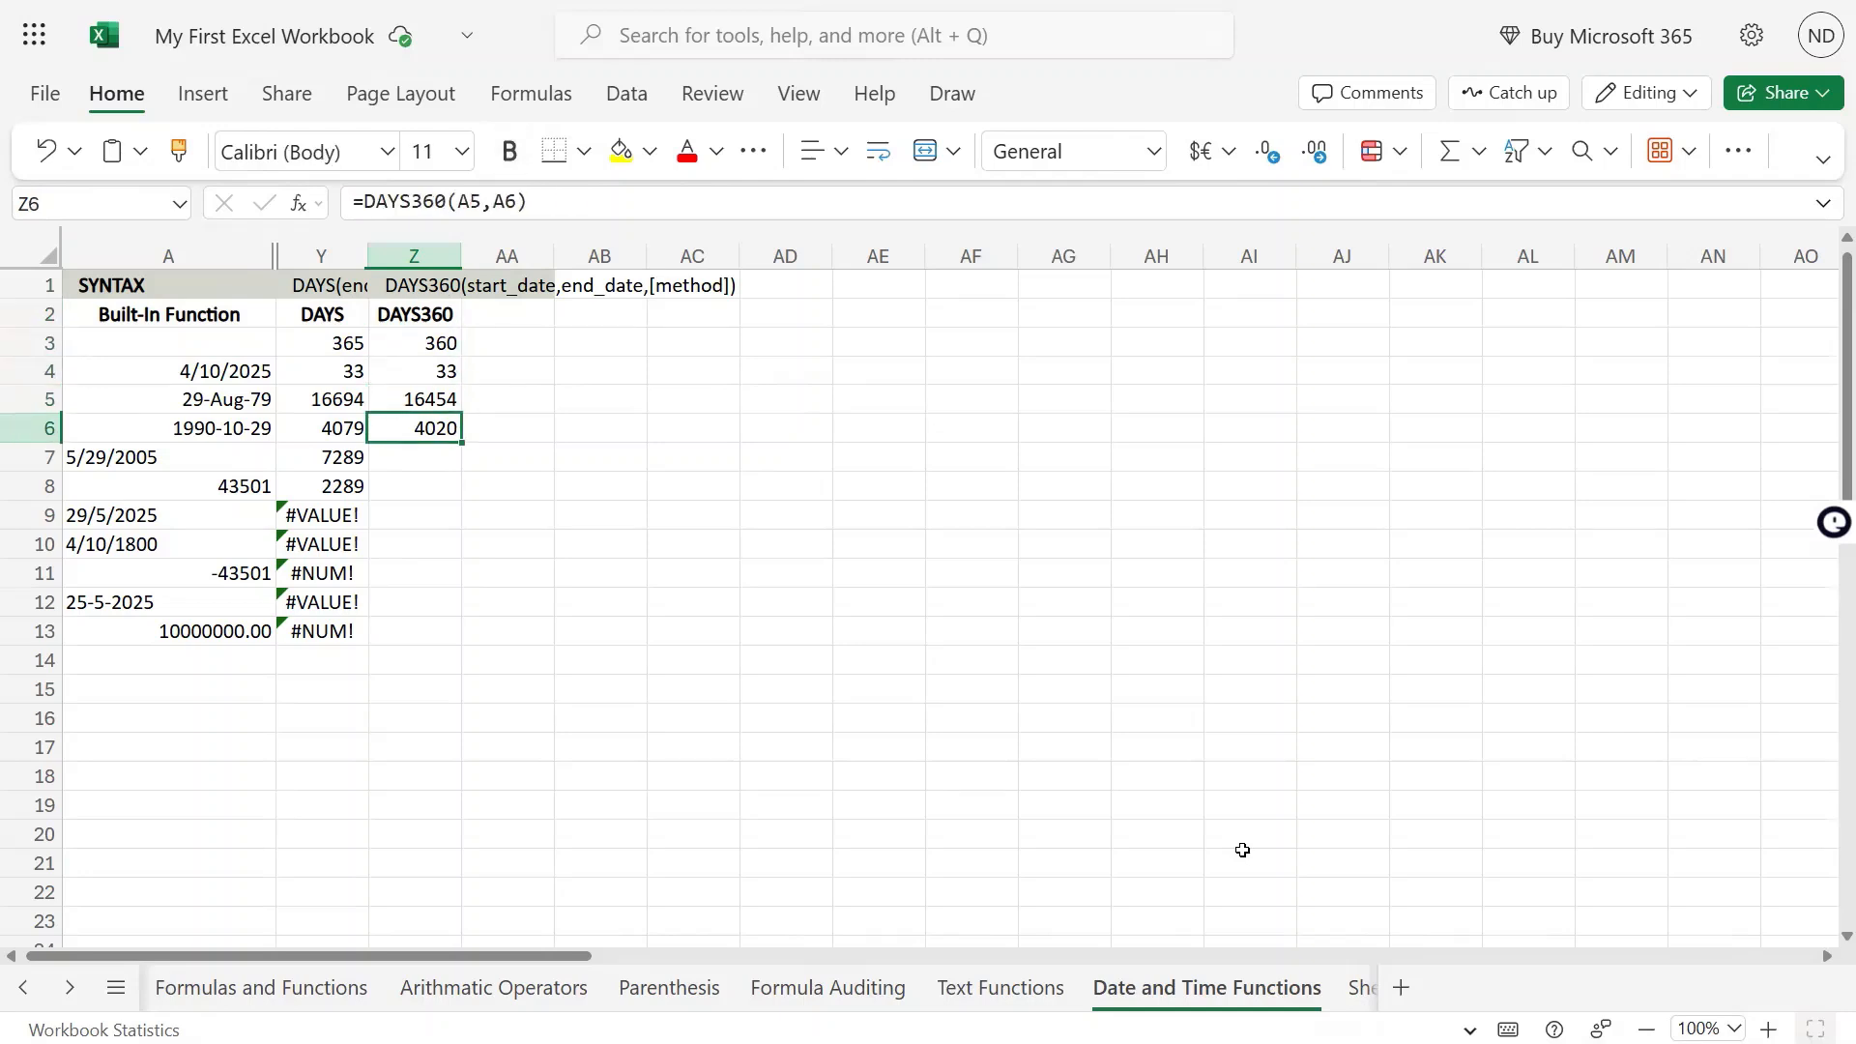
# Check the DAYS formula in Y7 and copy the DAYS360 formula from Z5 into Z7
pyautogui.press('Left')
pyautogui.press('F2')
pyautogui.press('Escape')
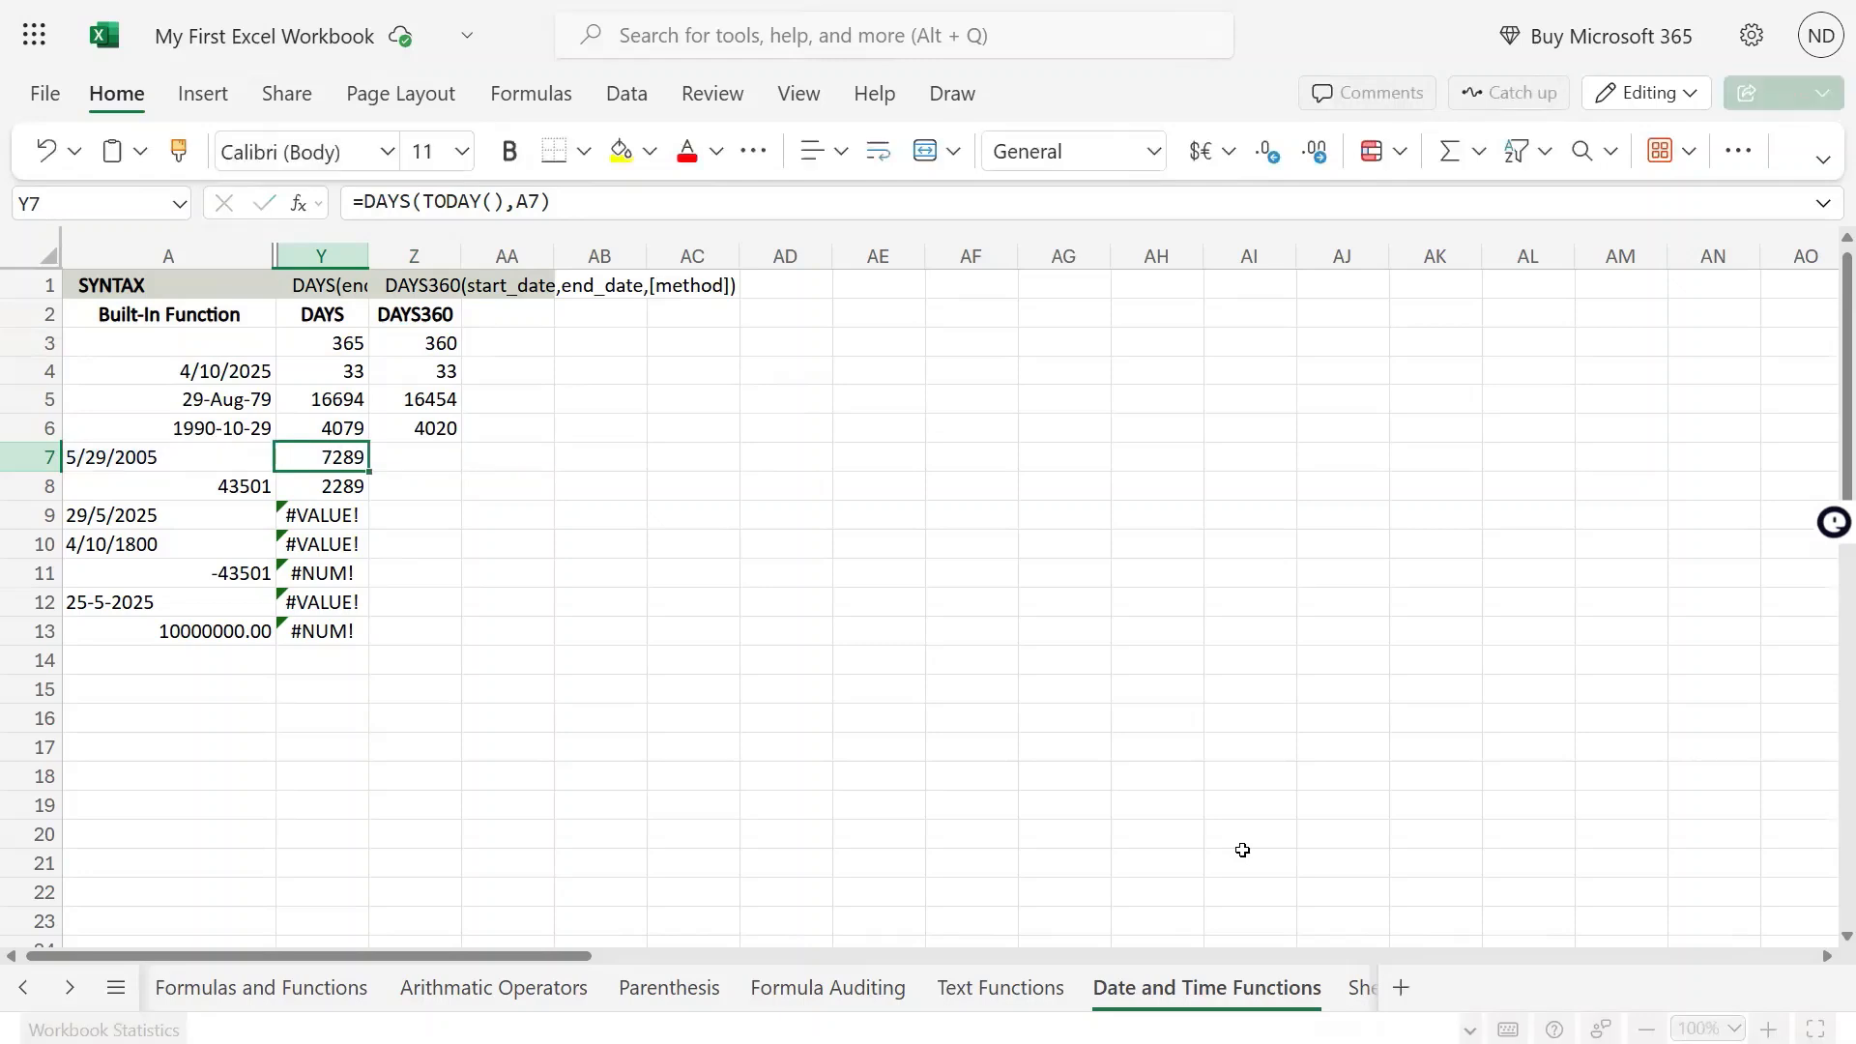
pyautogui.press('Right')
pyautogui.press('Up')
pyautogui.press('Up')
pyautogui.hotkey('ctrl', 'c')
pyautogui.press('Down')
pyautogui.press('Down')
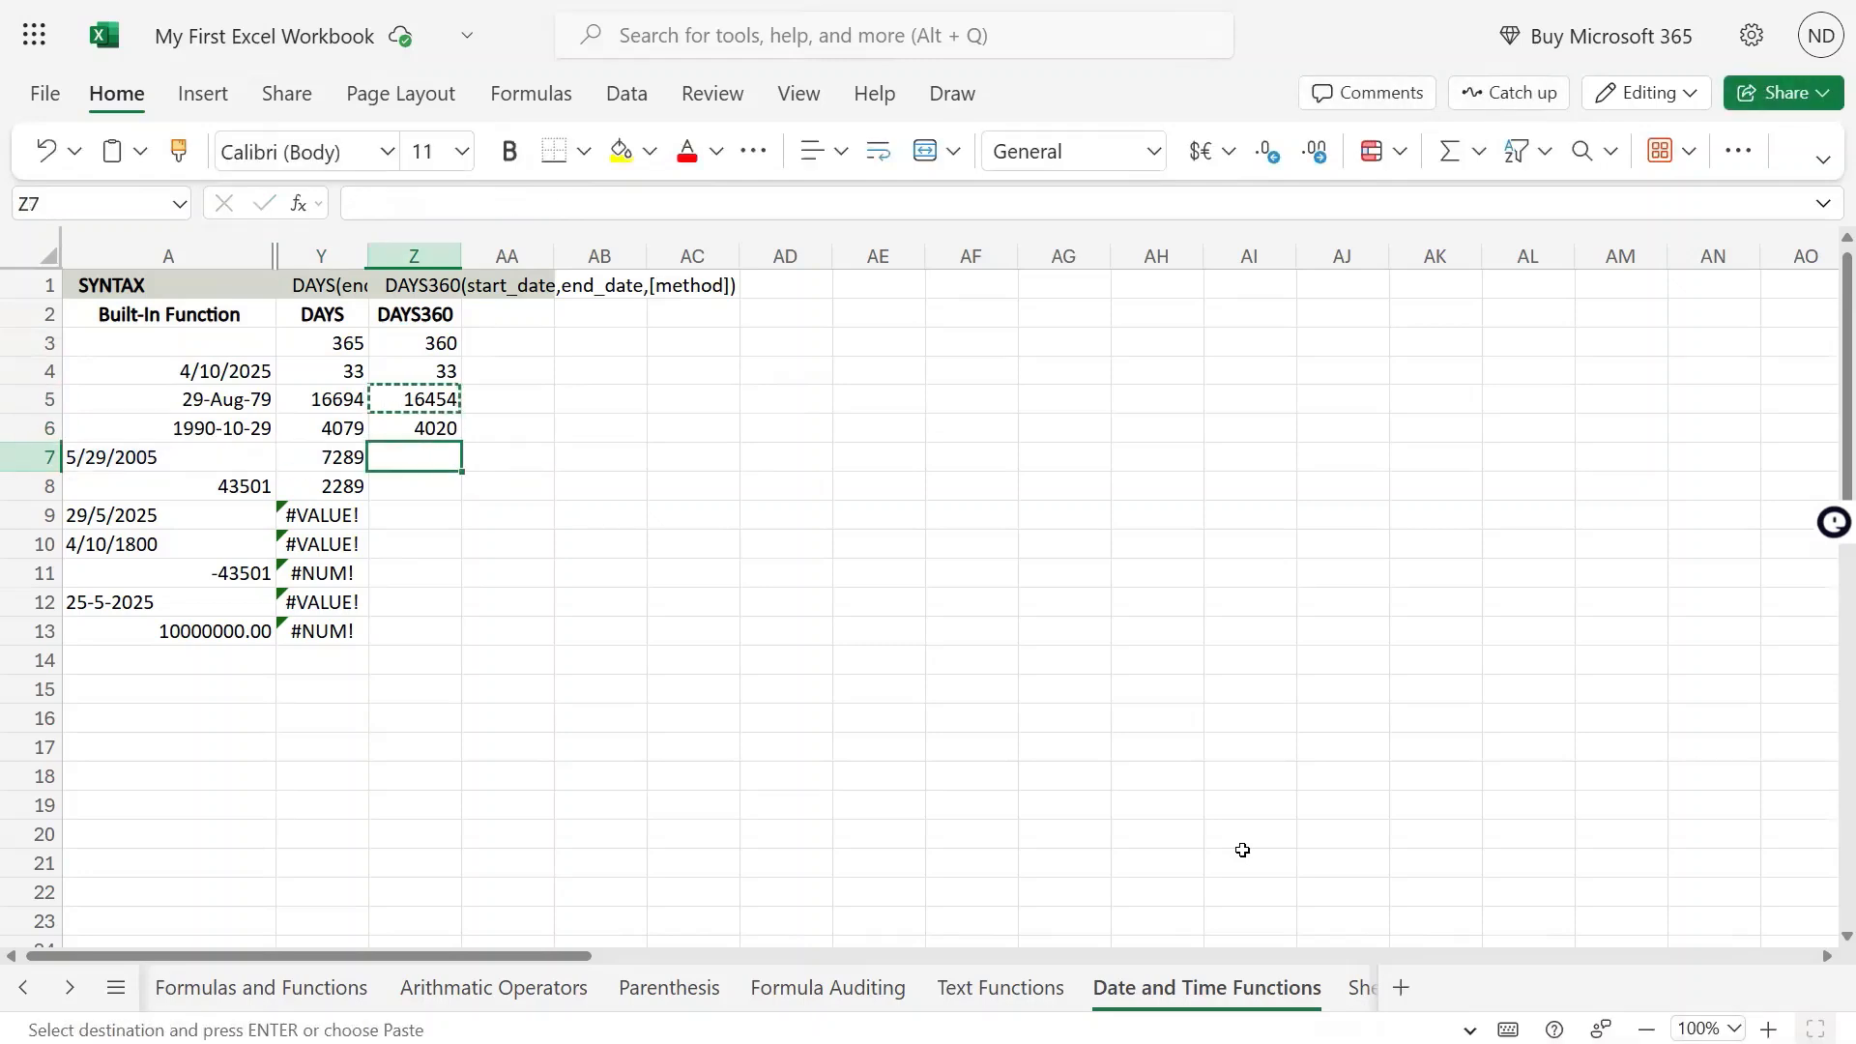
pyautogui.hotkey('ctrl', 'v')
# Examine the date entry in A7, the DAYS and DAYS360 formulas in row 7, and the value in A8
pyautogui.press('Left')
pyautogui.press('Left')
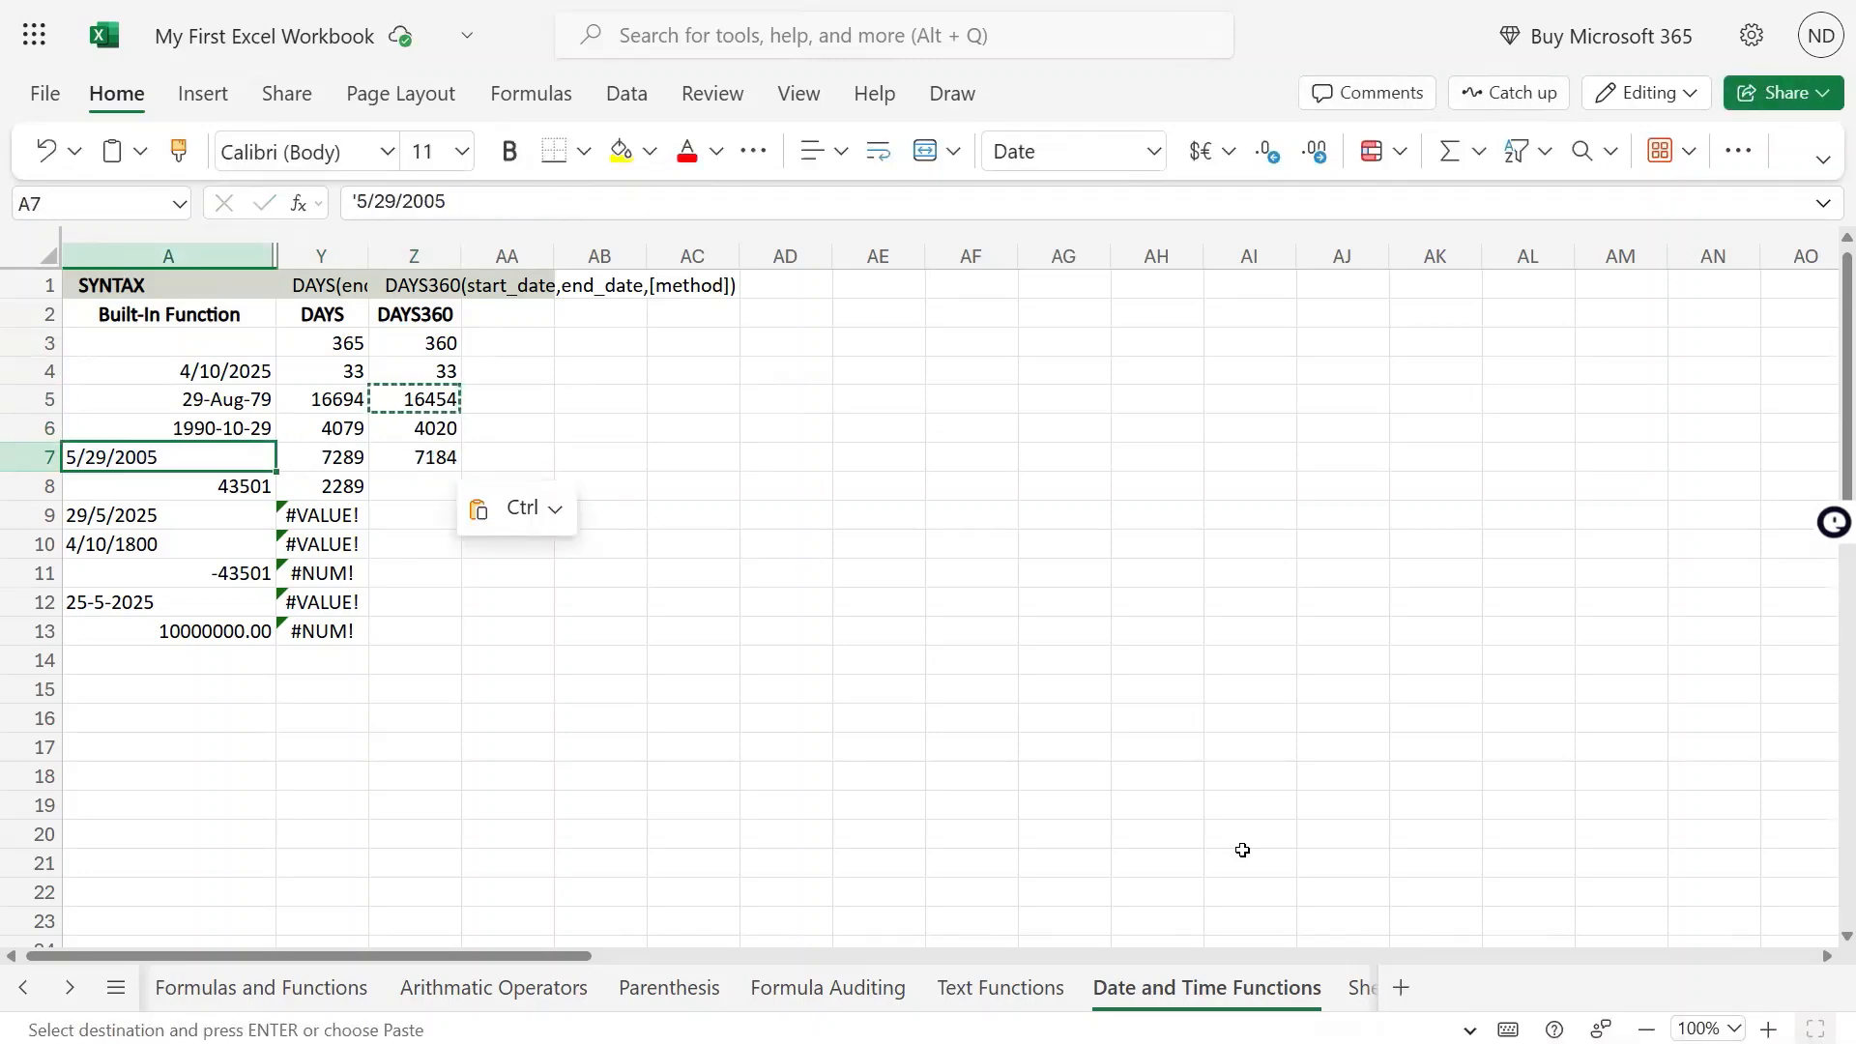
pyautogui.press('F2')
pyautogui.press('Escape')
pyautogui.press('Right')
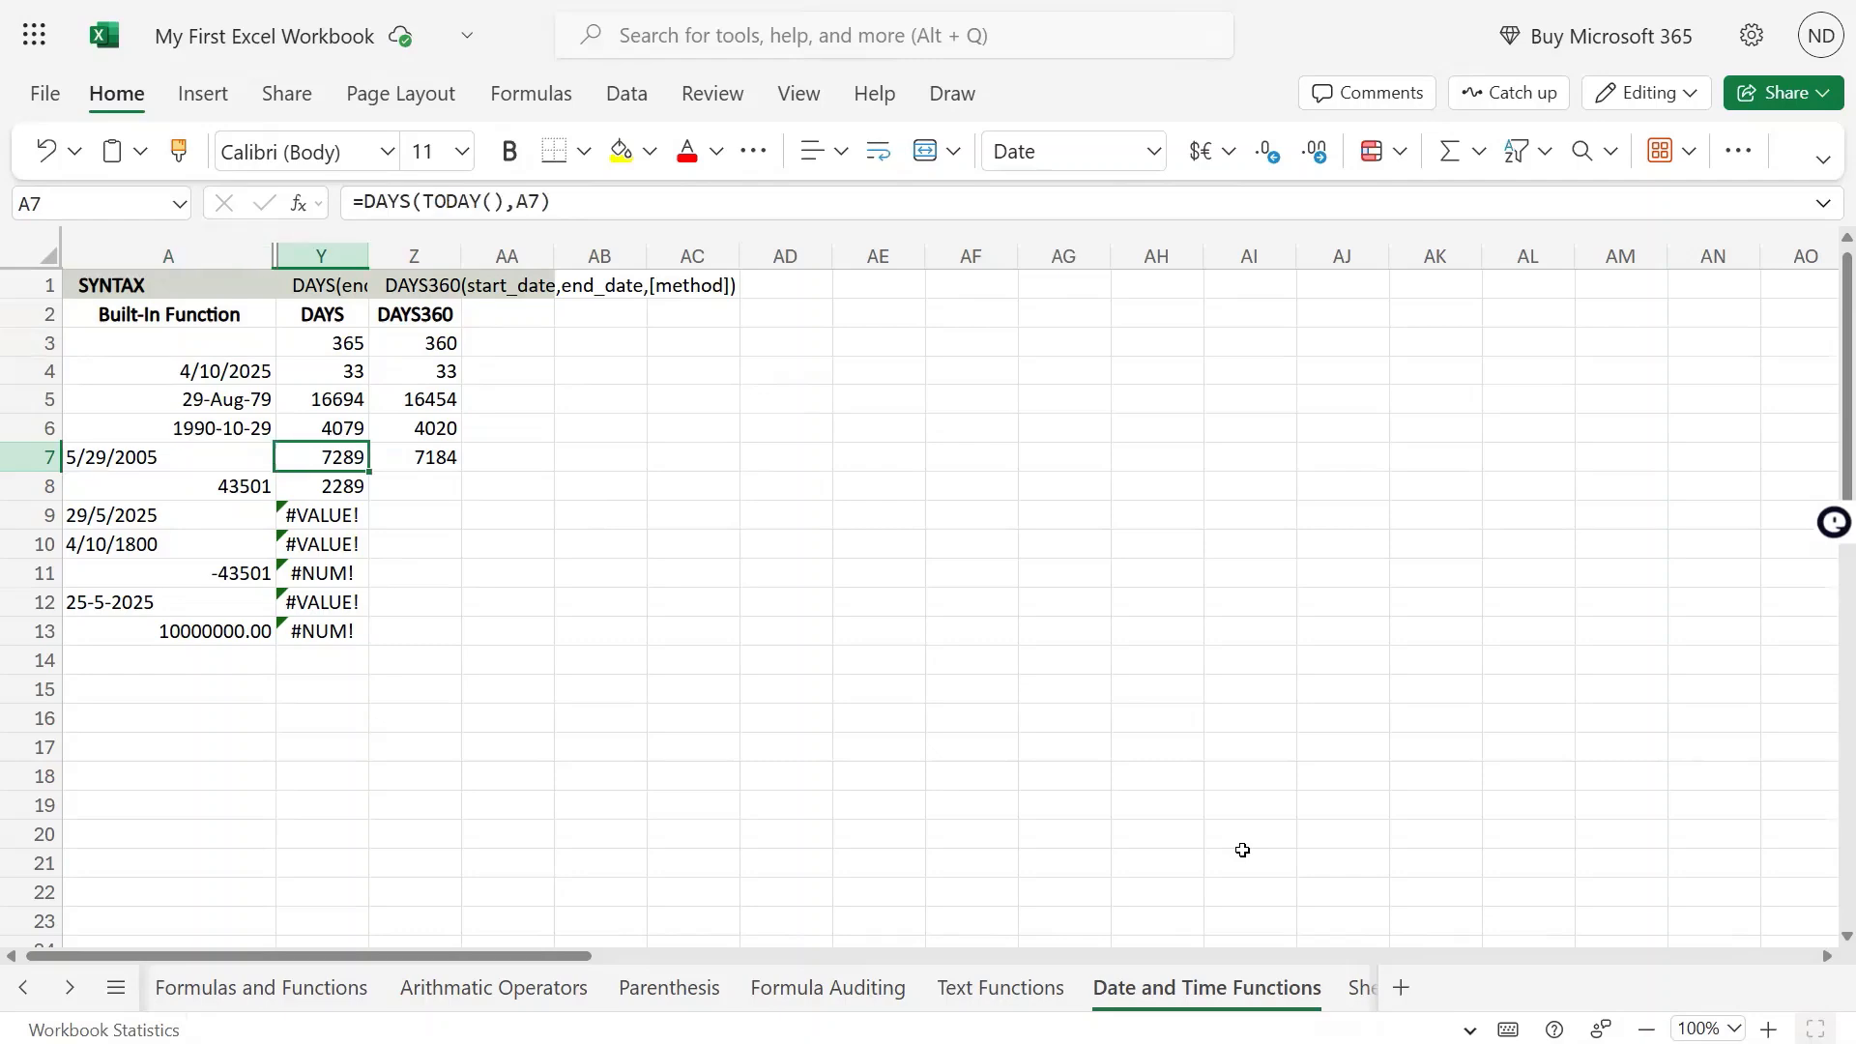
pyautogui.press('Right')
pyautogui.press('Down')
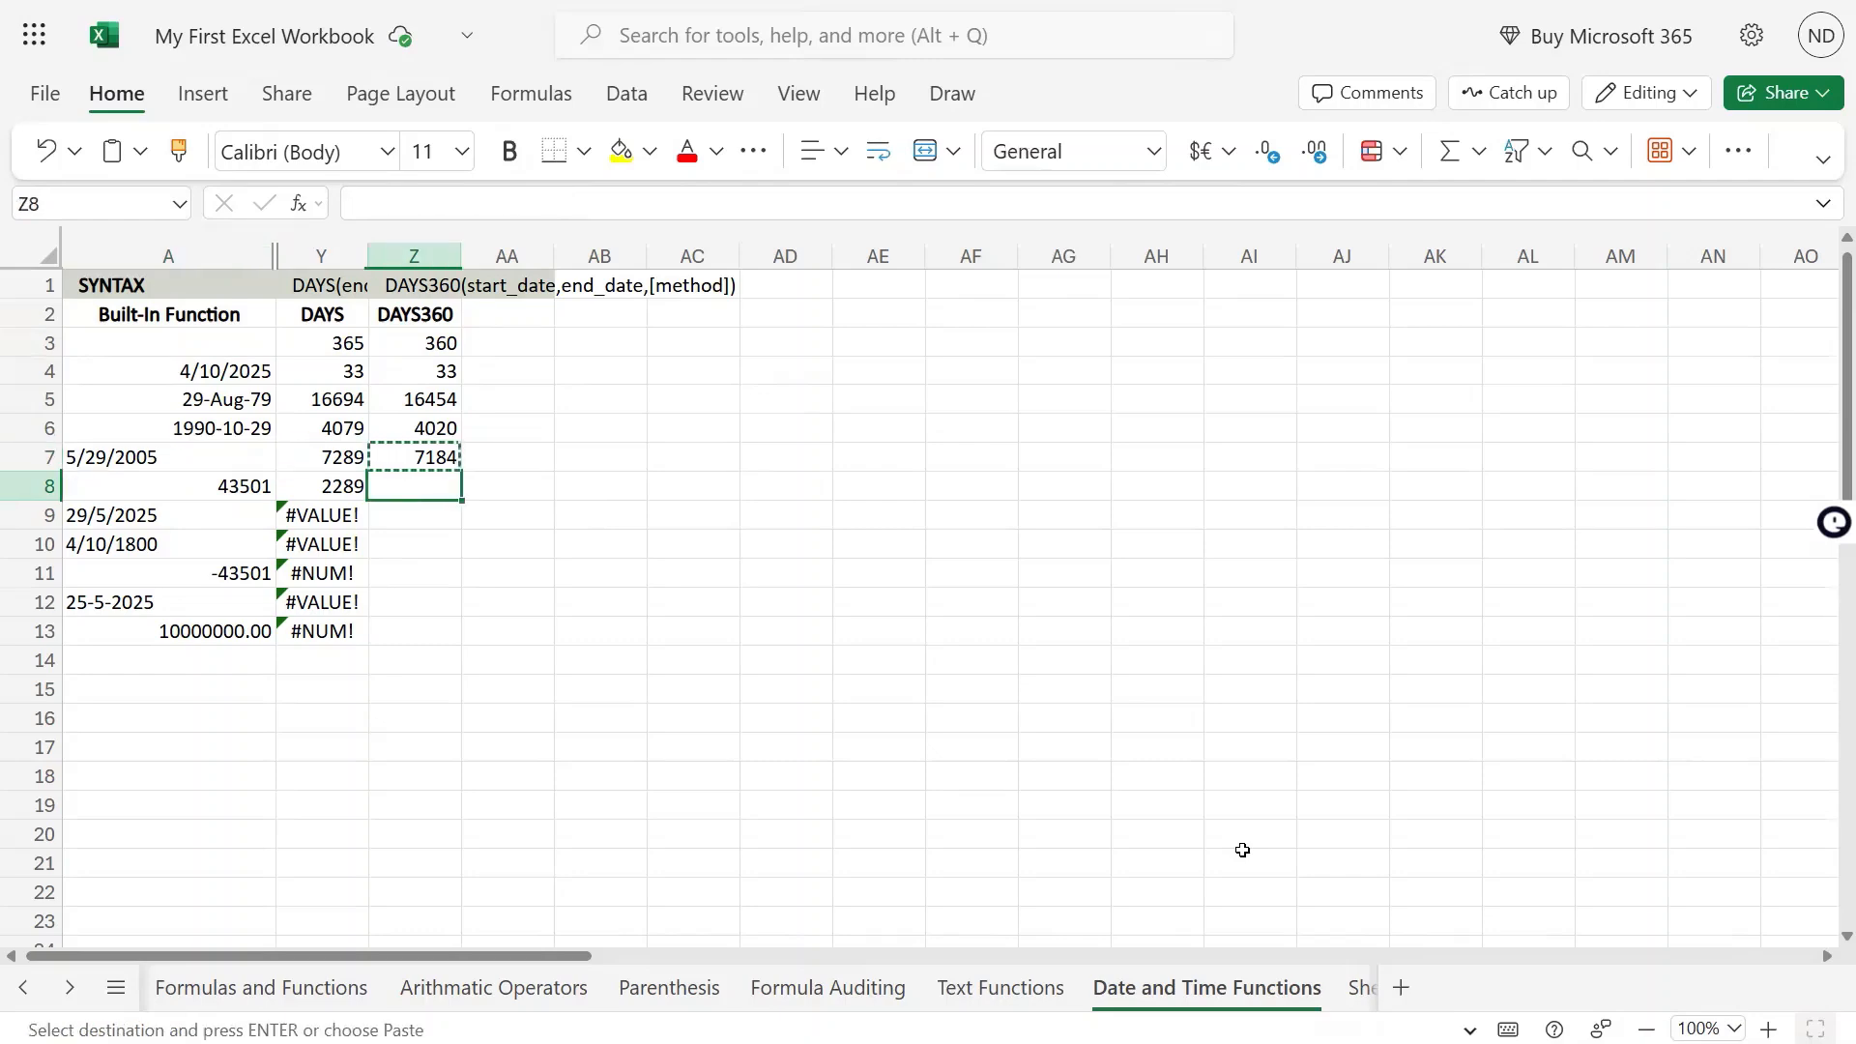
pyautogui.press('Left')
pyautogui.press('Left')
pyautogui.press('Right')
pyautogui.press('Right')
pyautogui.press('Up')
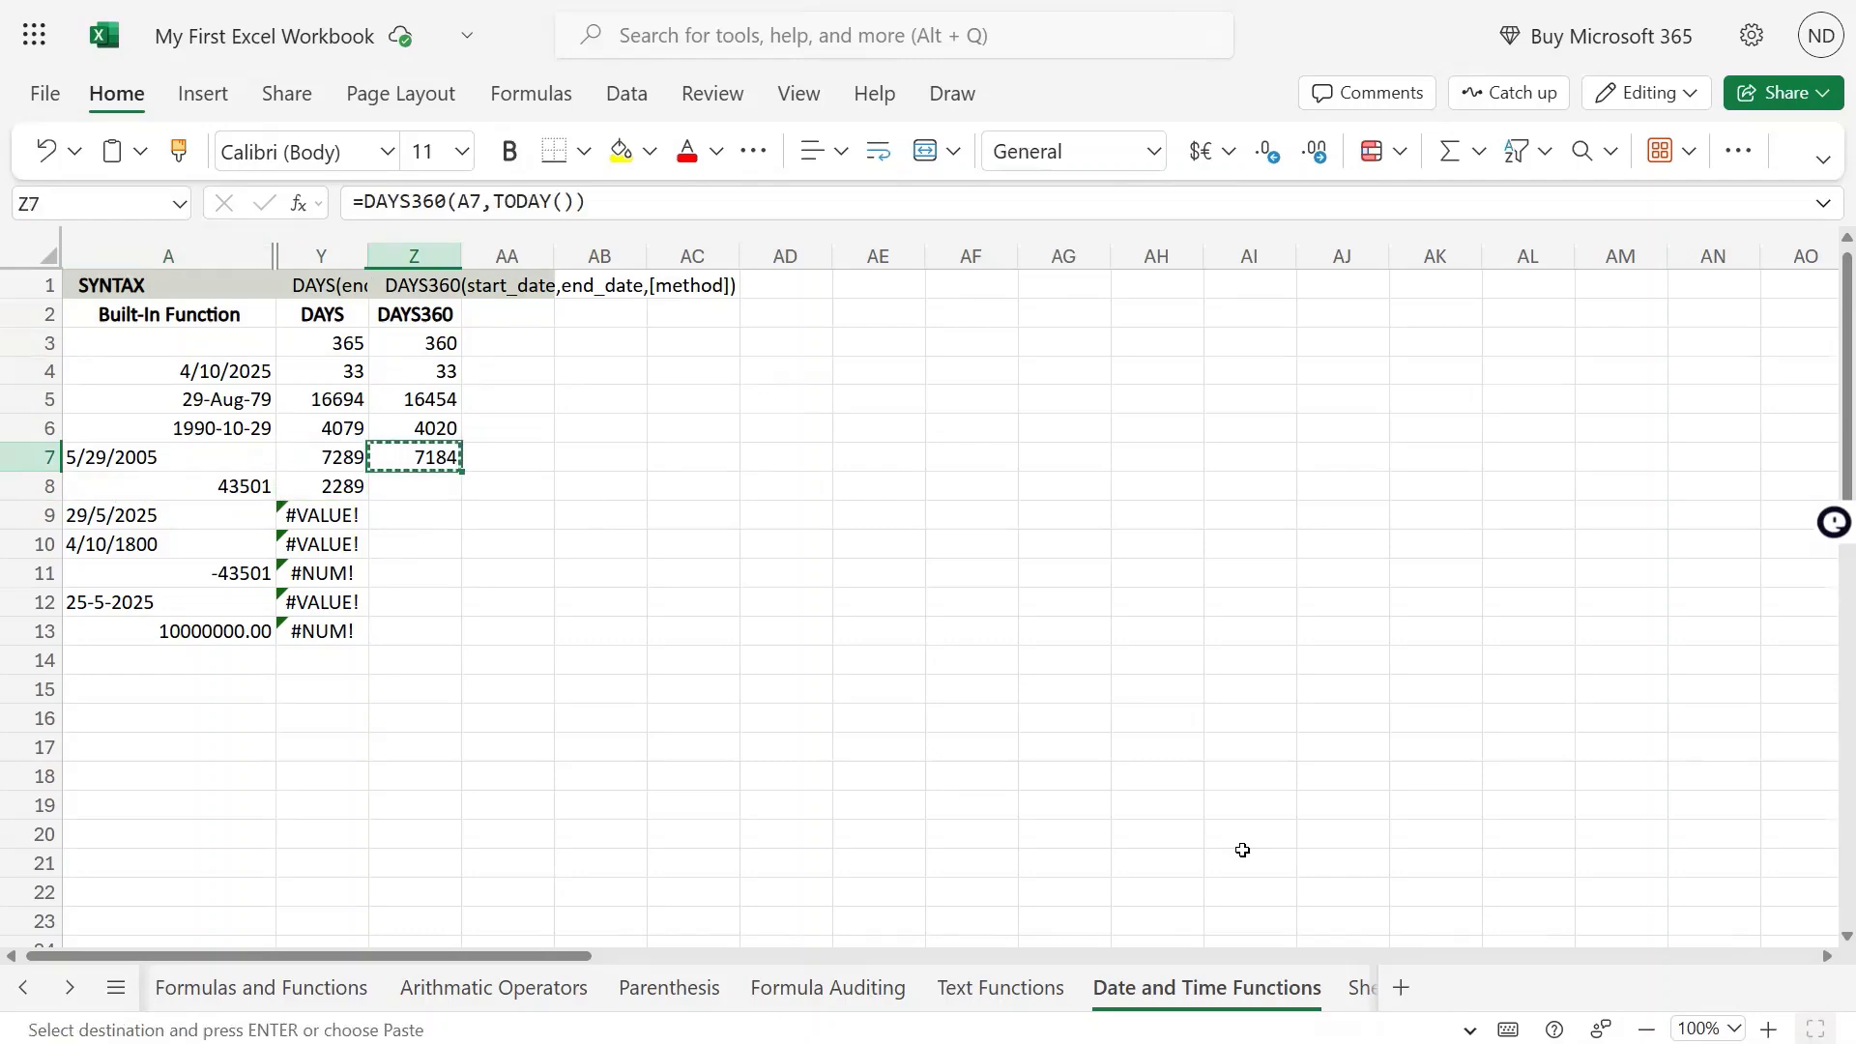
# Check the DAYS formula in Y8 and copy the DAYS360 formula from Z7 into Z8
pyautogui.press('Left')
pyautogui.press('Down')
pyautogui.press('F2')
pyautogui.press('Escape')
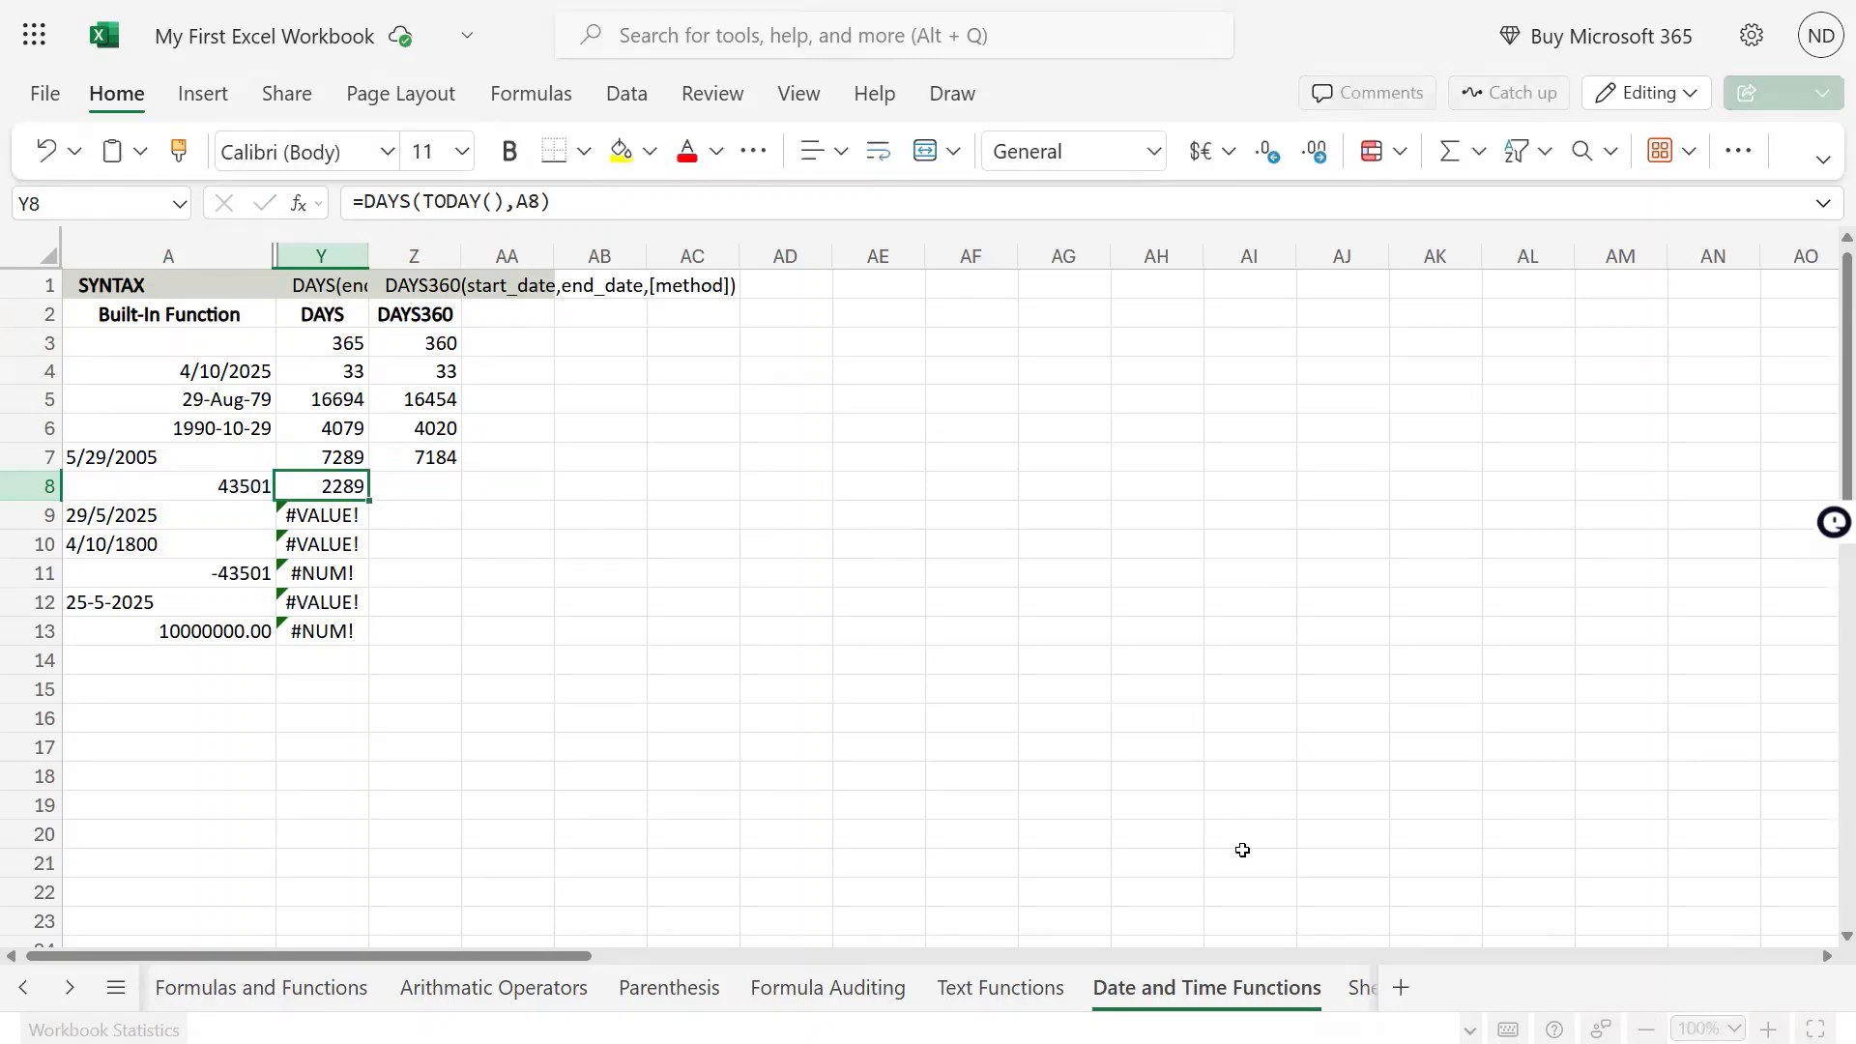
pyautogui.press('Up')
pyautogui.press('Right')
pyautogui.hotkey('ctrl', 'c')
pyautogui.press('Down')
pyautogui.hotkey('ctrl', 'v')
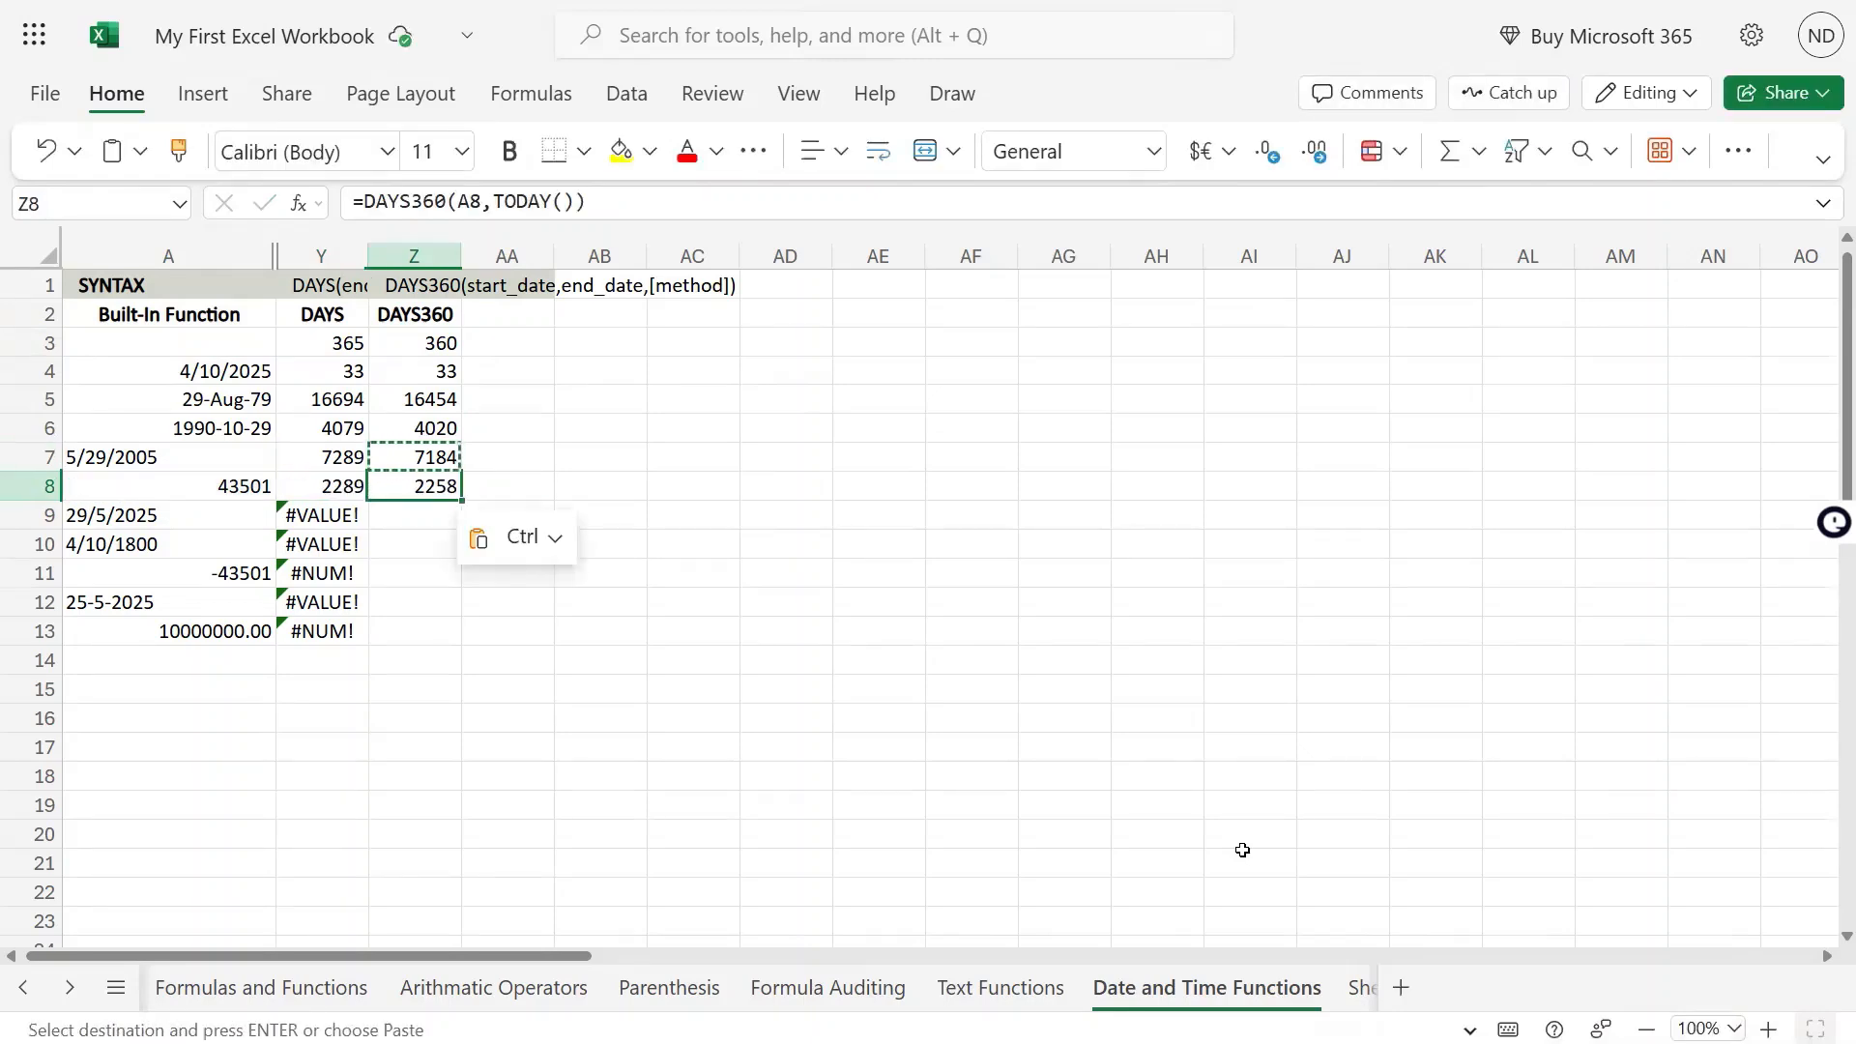
# Compare the formulas and results in Y8 and Z8 with the year lengths in Y3 and Z3
pyautogui.press('Left')
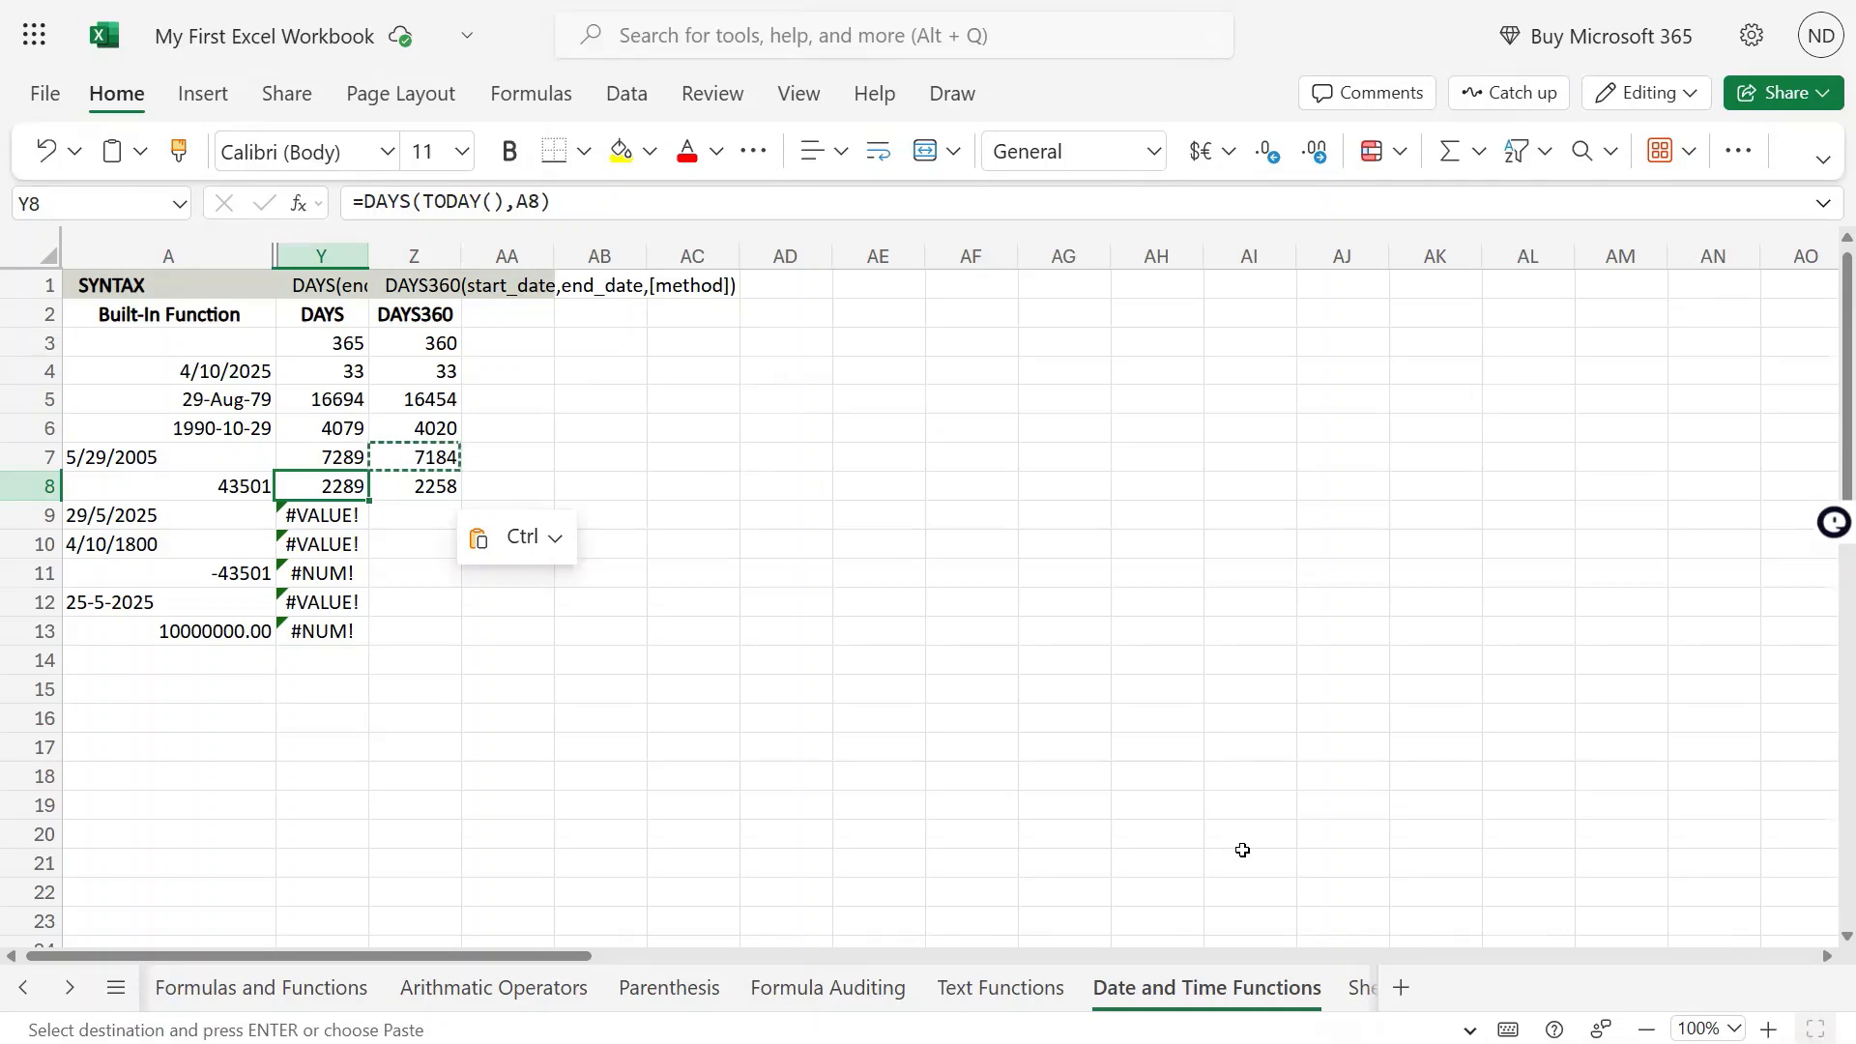
pyautogui.press('Right')
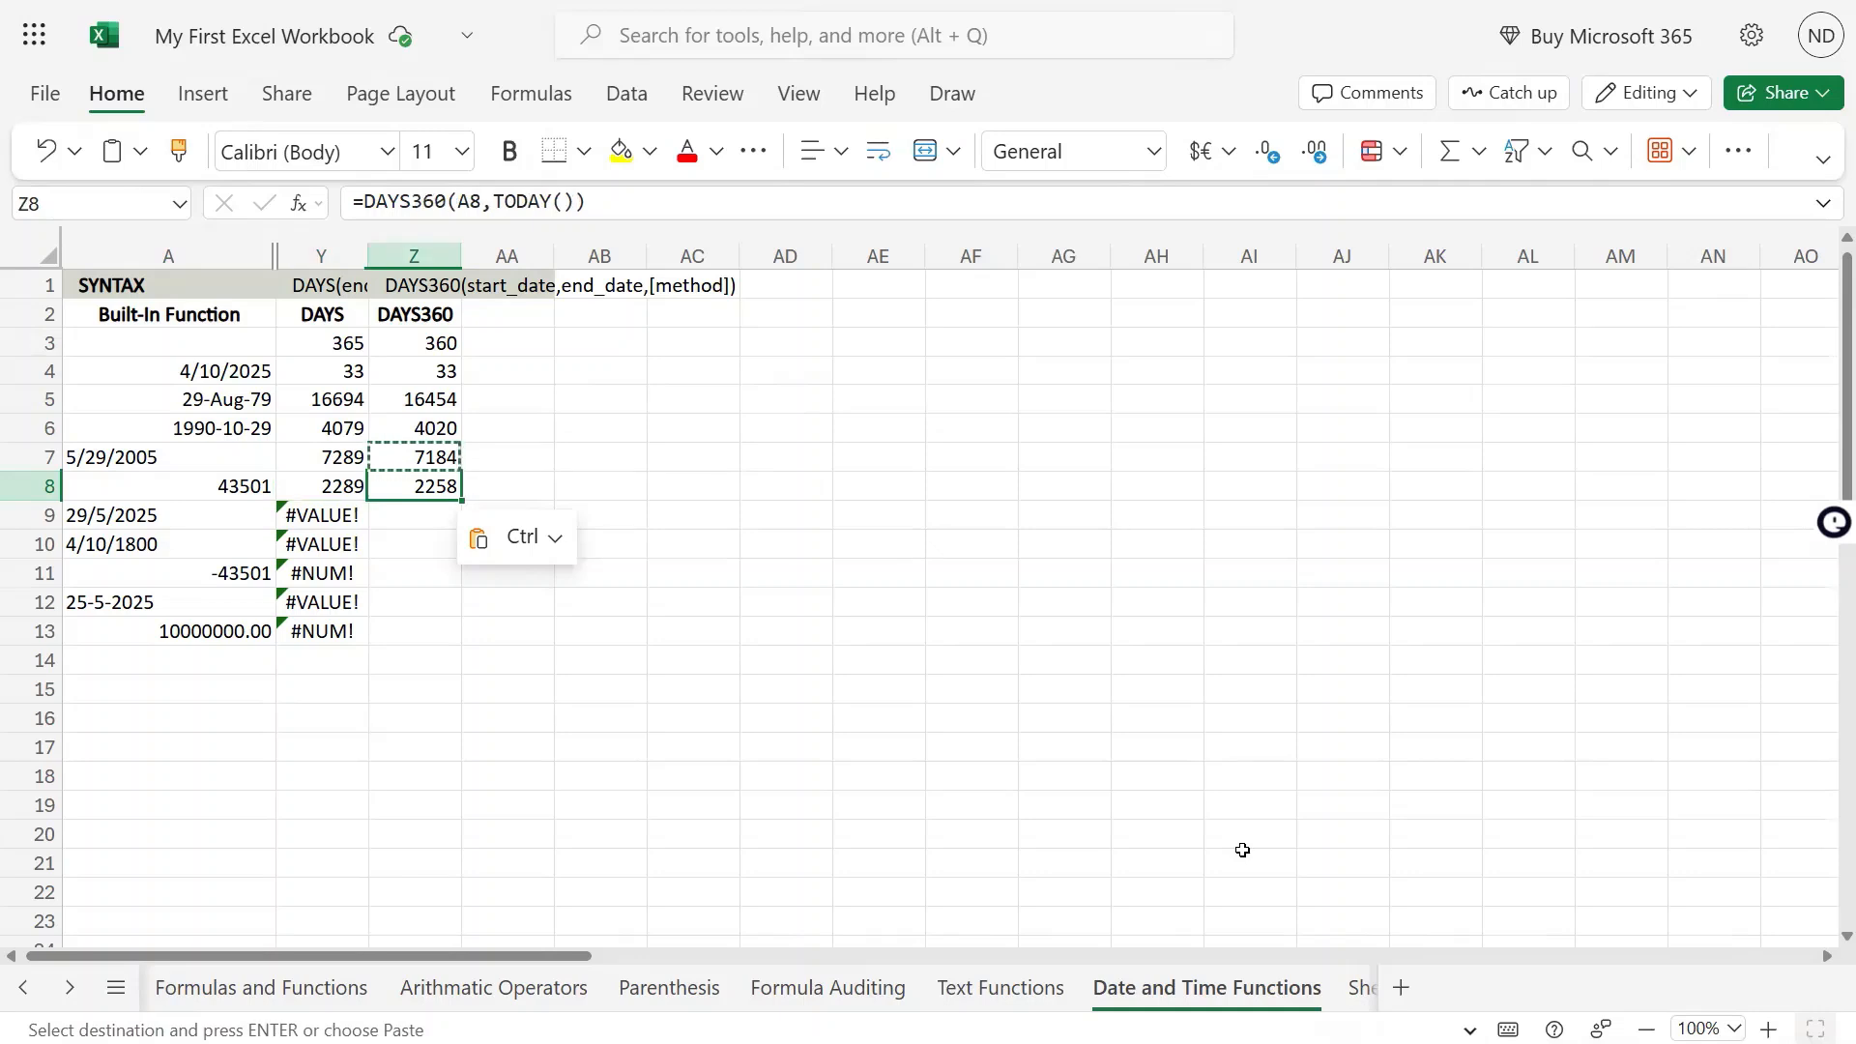
pyautogui.press('Up')
pyautogui.press('Up')
pyautogui.press('Up')
pyautogui.press('Up')
pyautogui.press('Up')
pyautogui.press('Up')
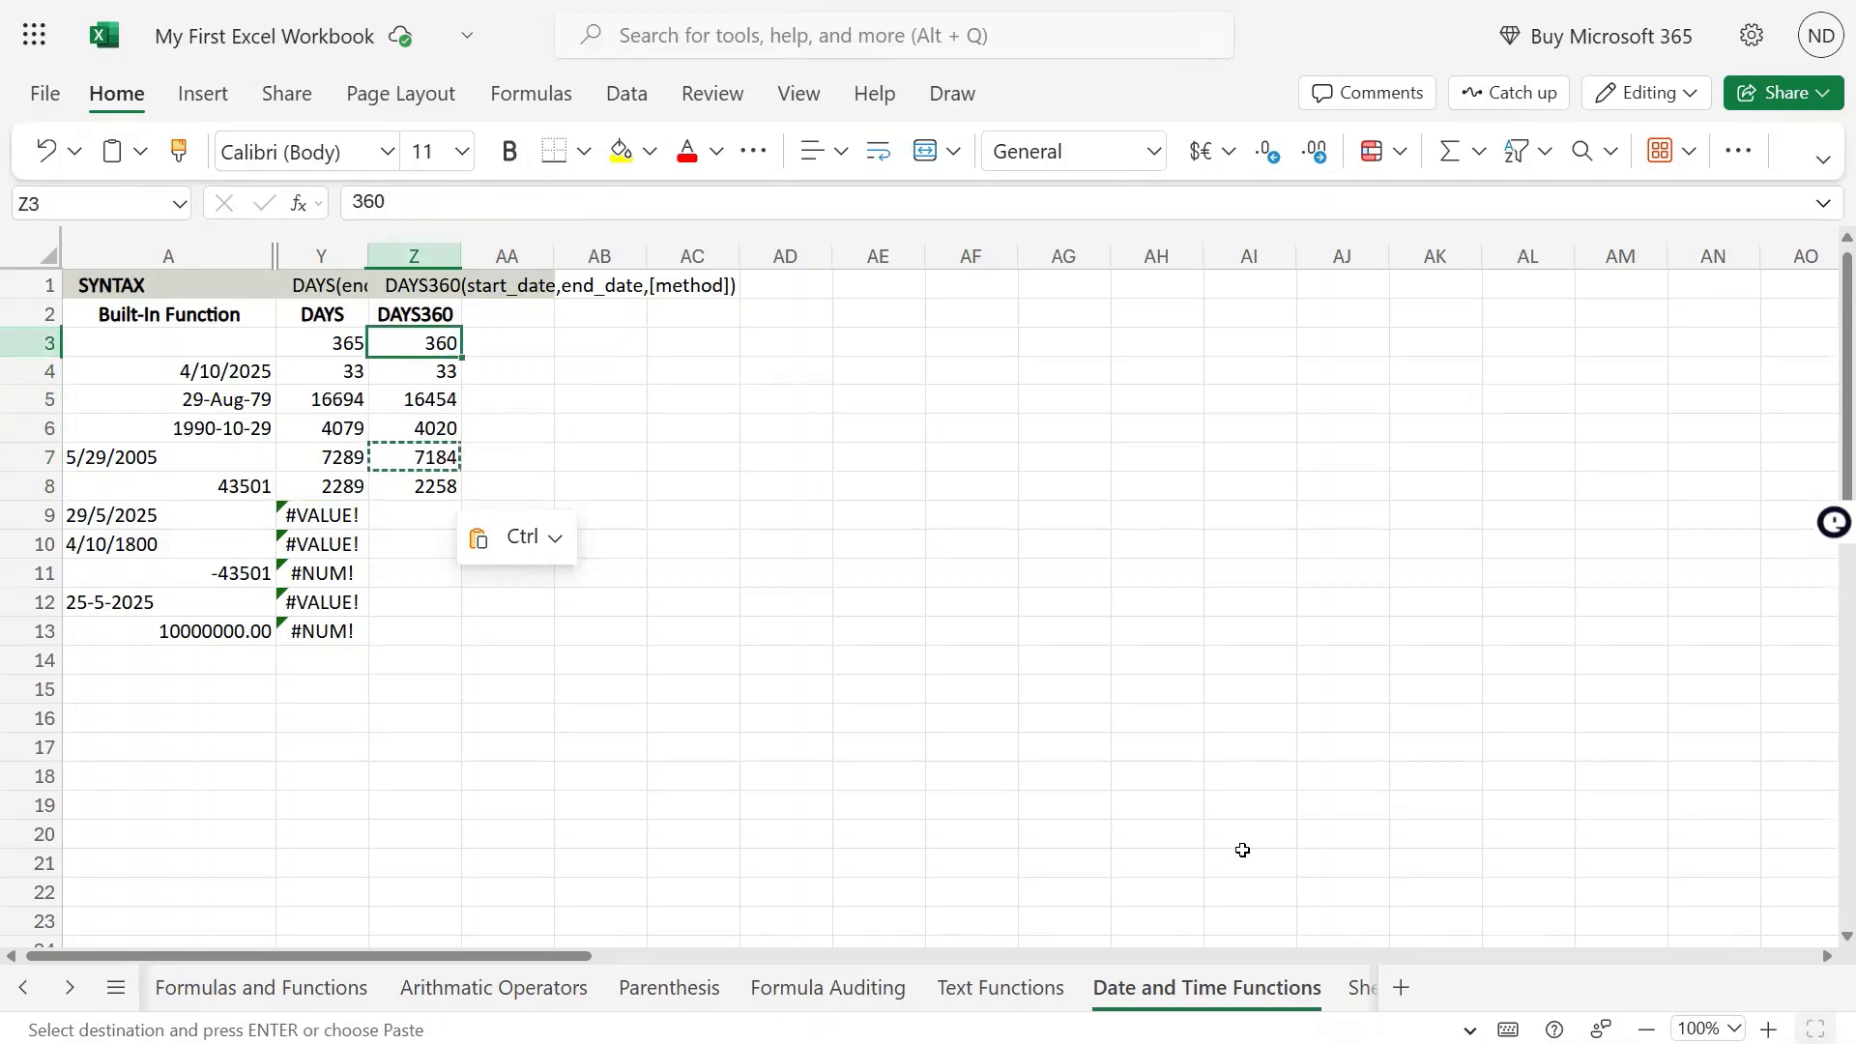
pyautogui.press('Left')
pyautogui.press('Right')
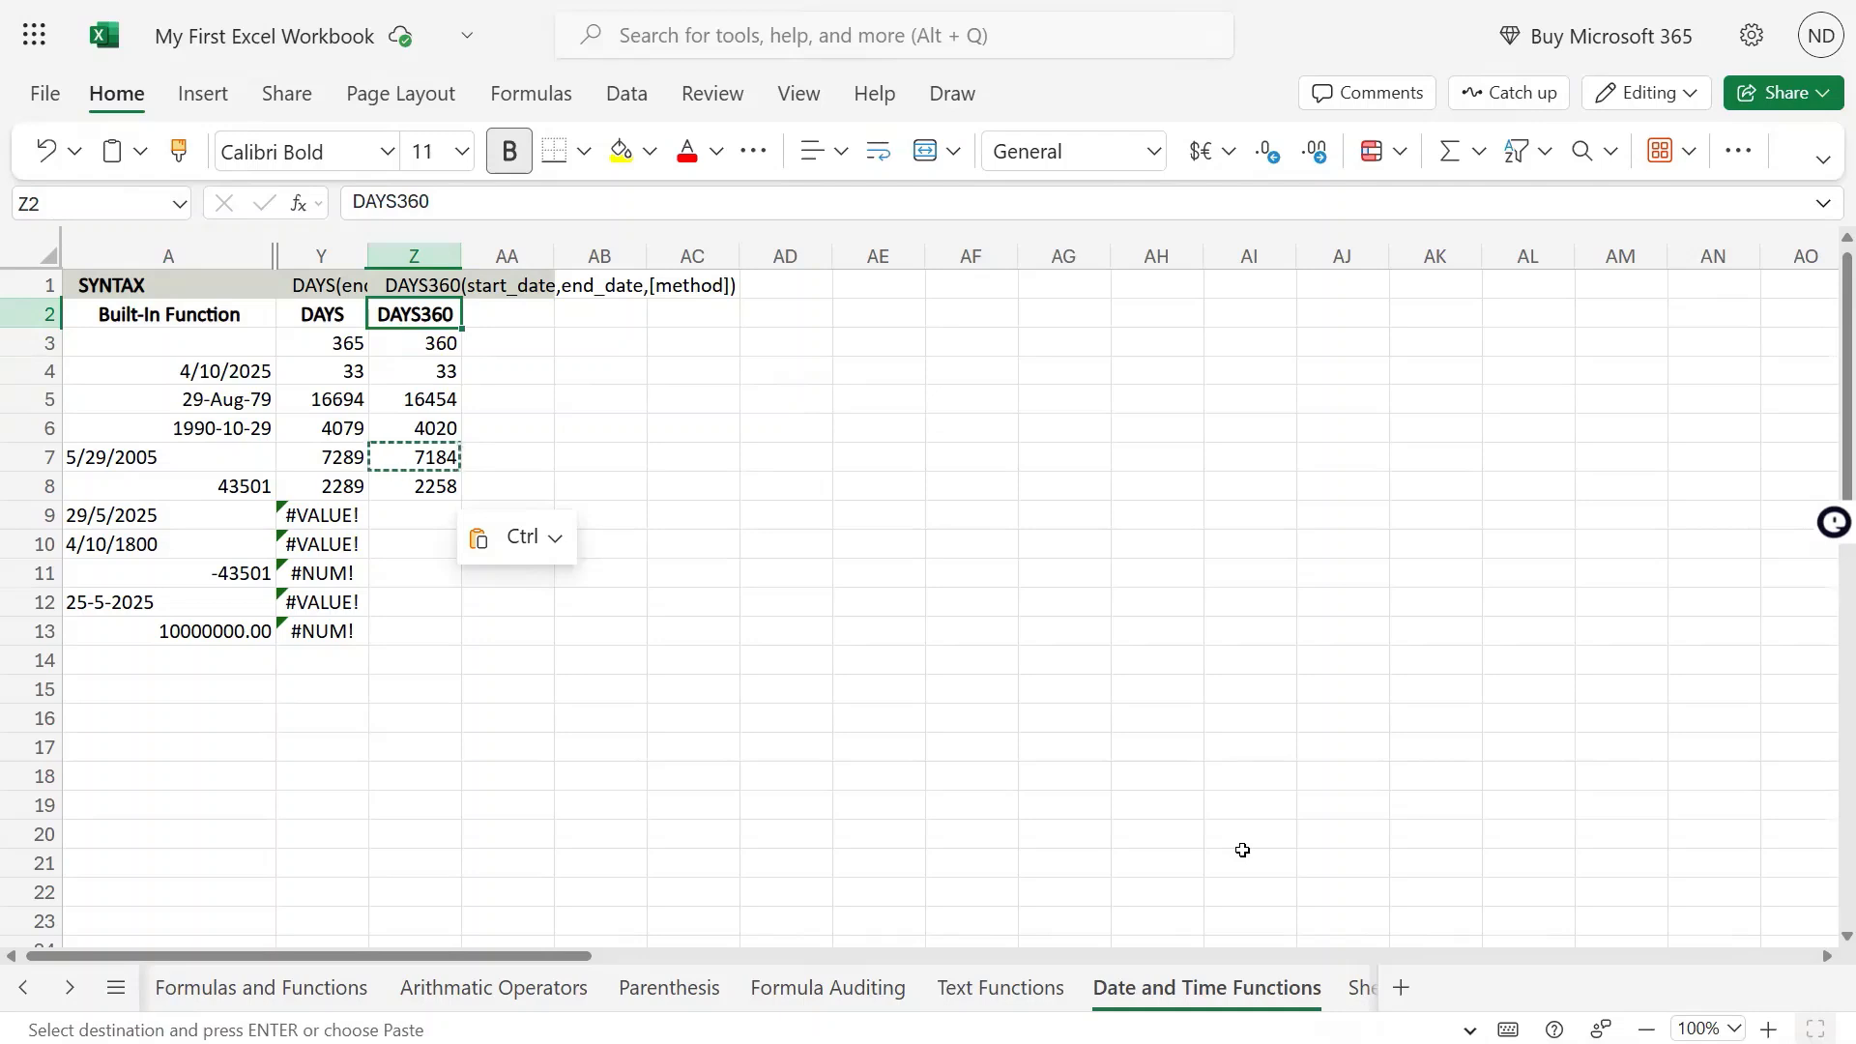
pyautogui.press('Down')
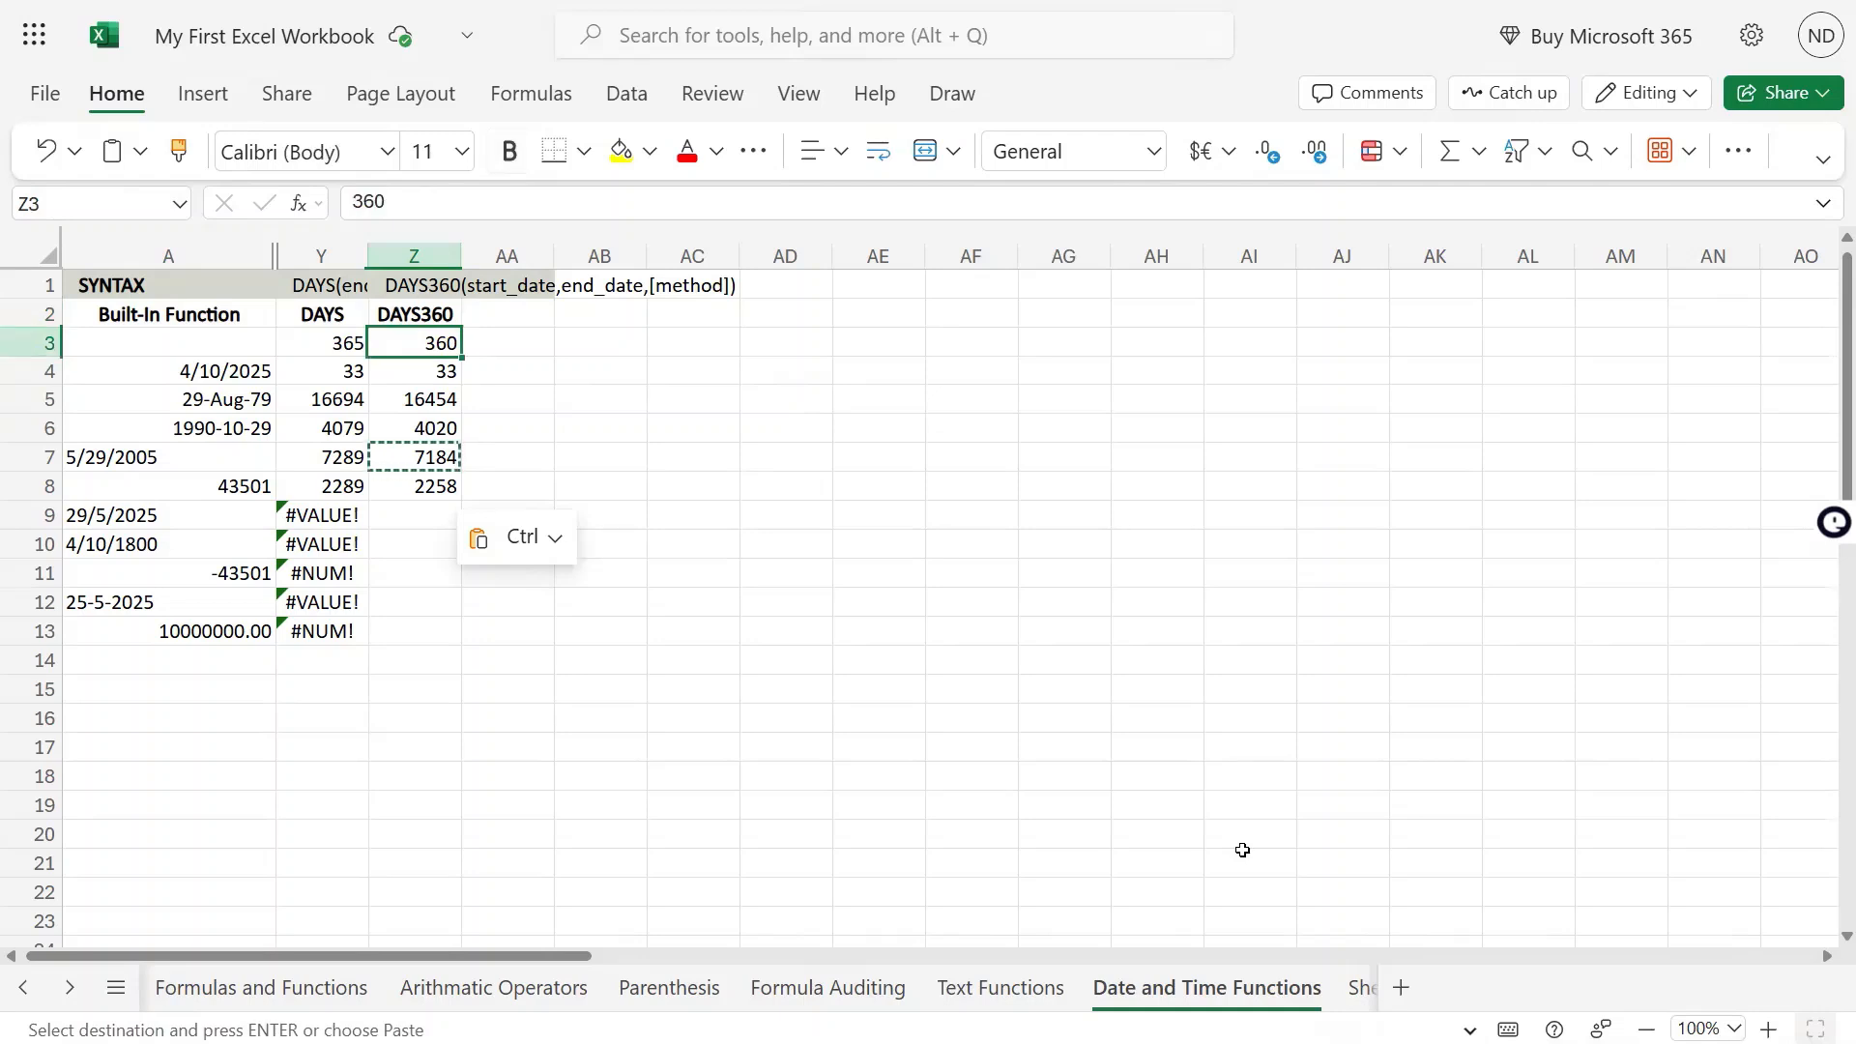
pyautogui.press('Left')
pyautogui.hotkey('shift', 'Right')
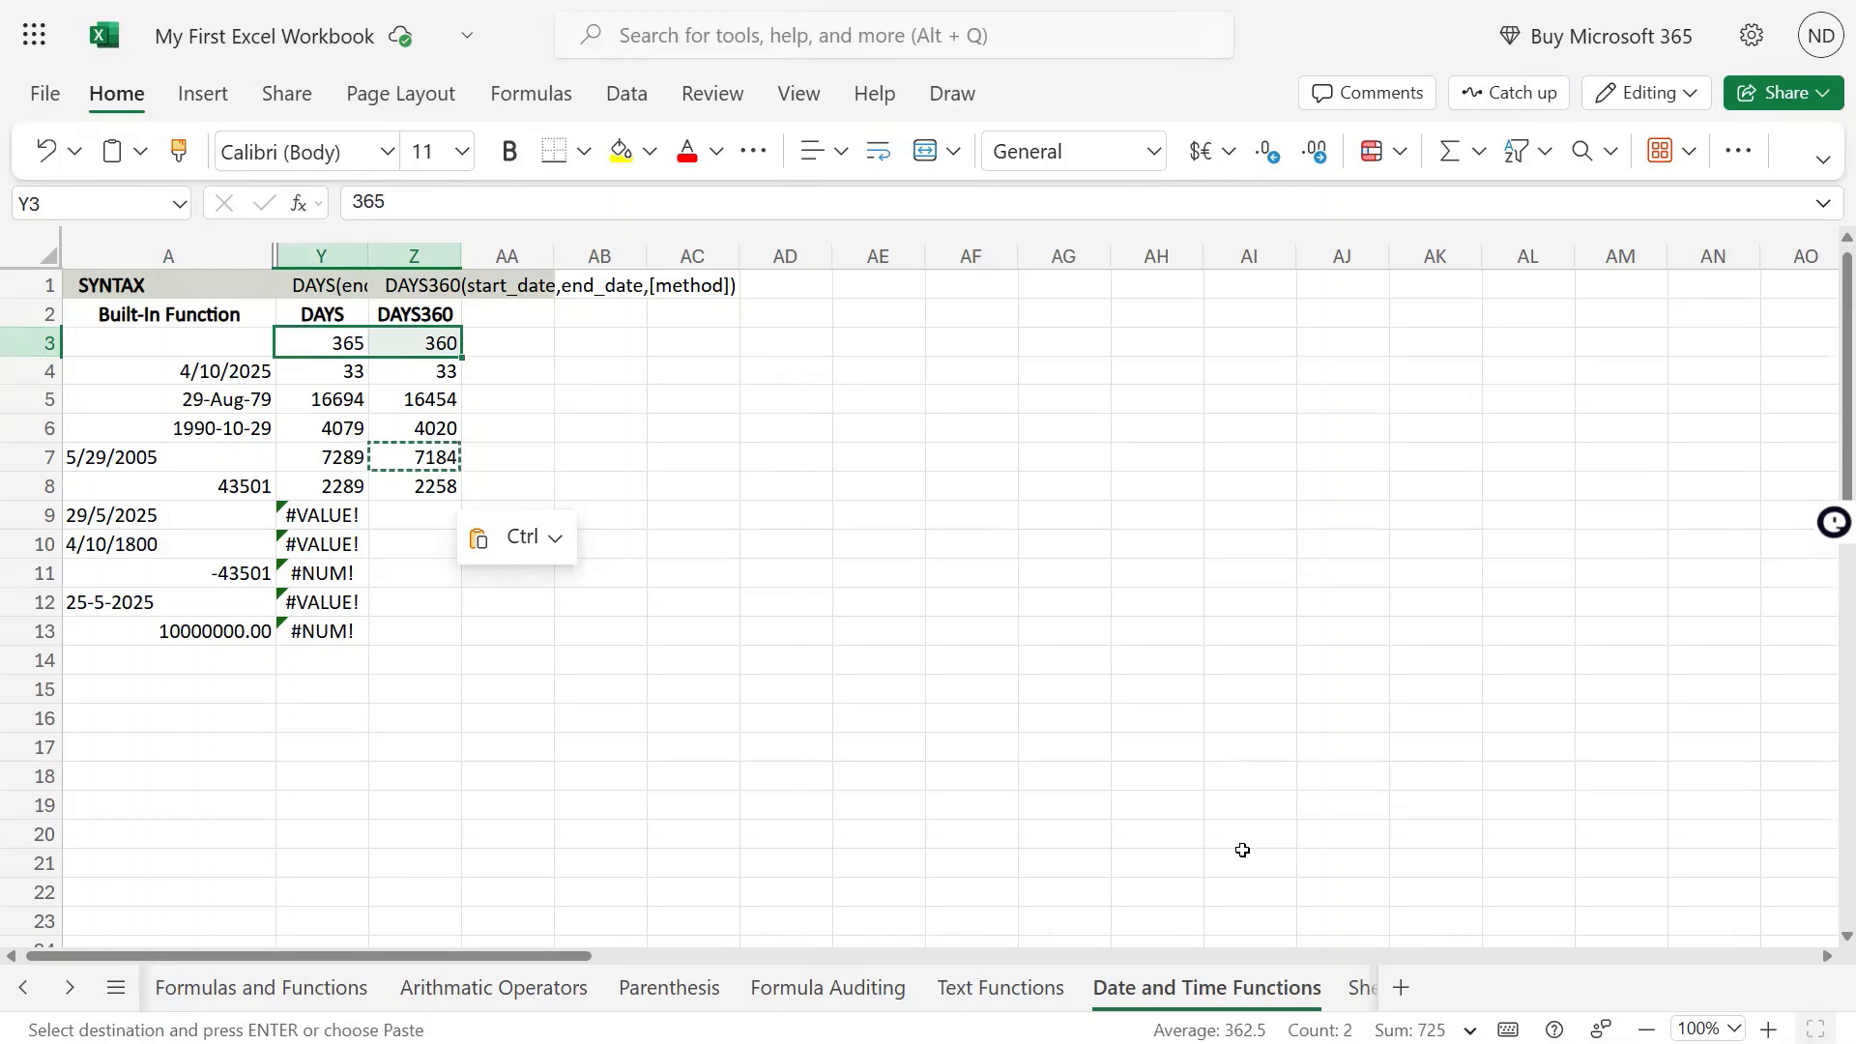
pyautogui.press('Right')
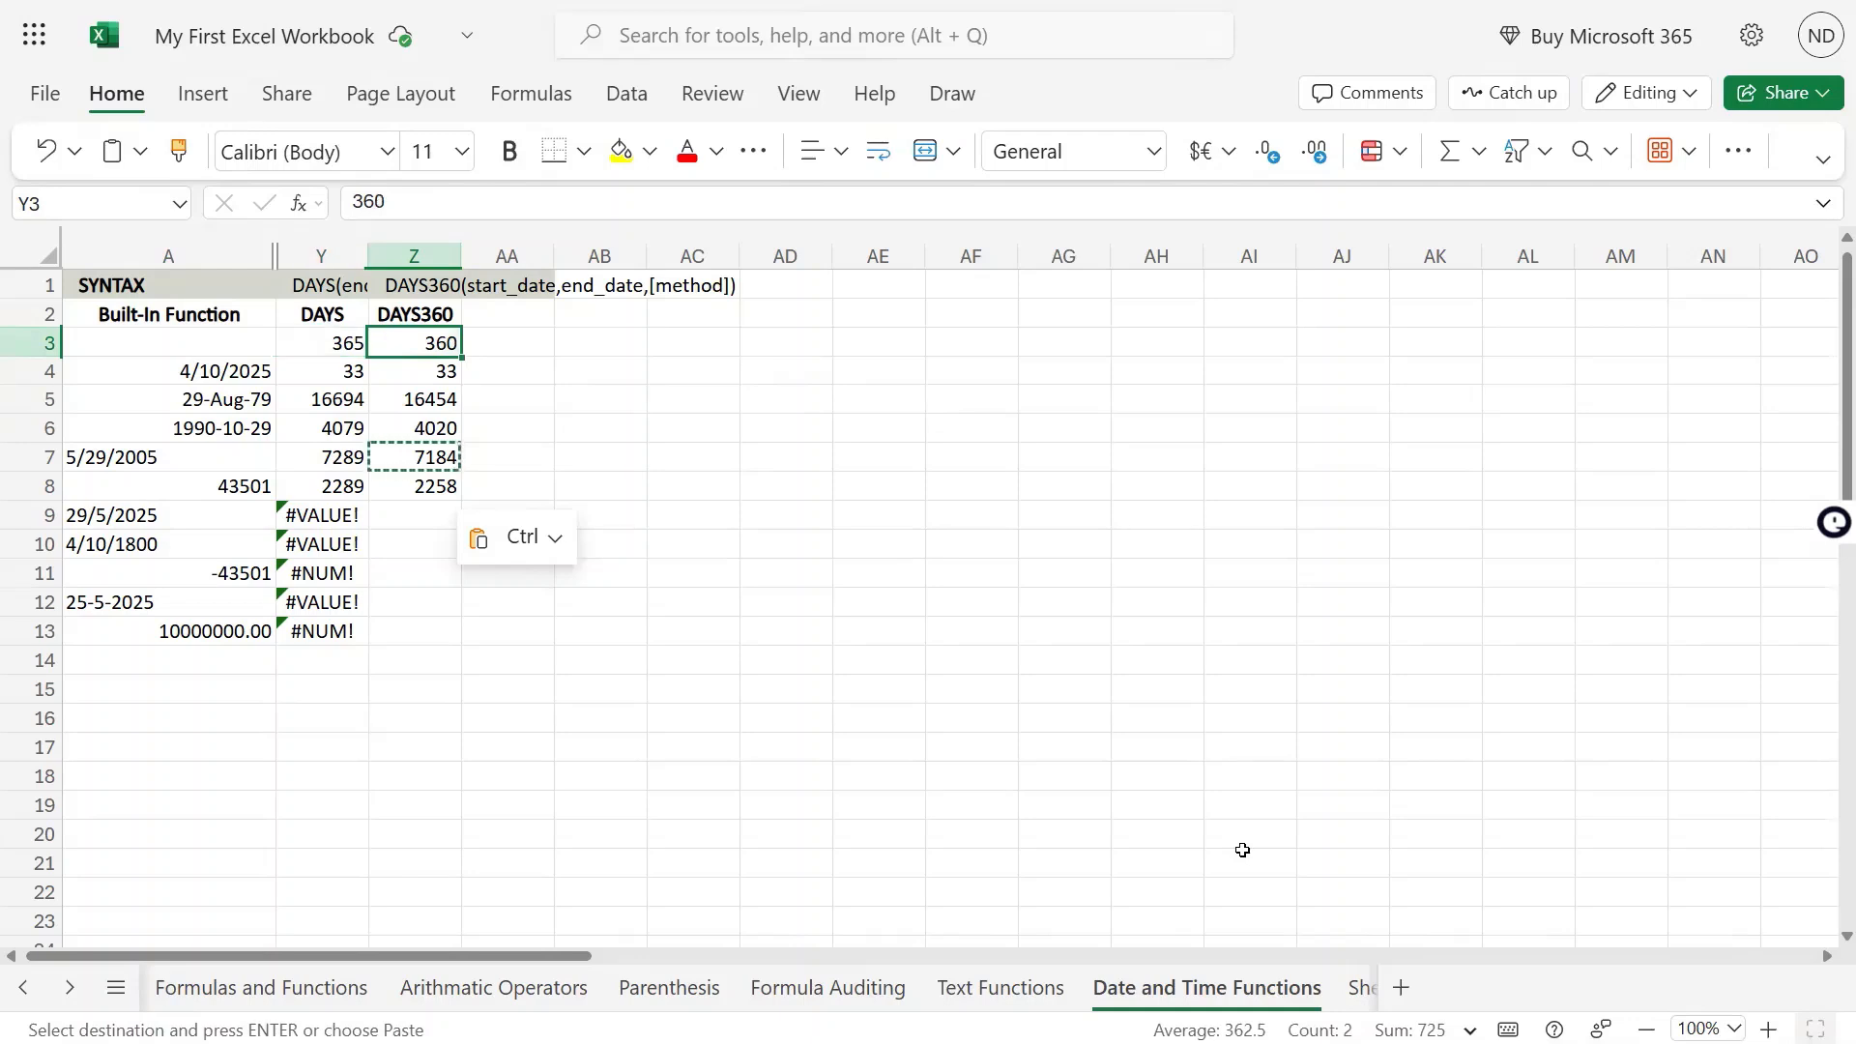
pyautogui.hotkey('ctrl', 'Down')
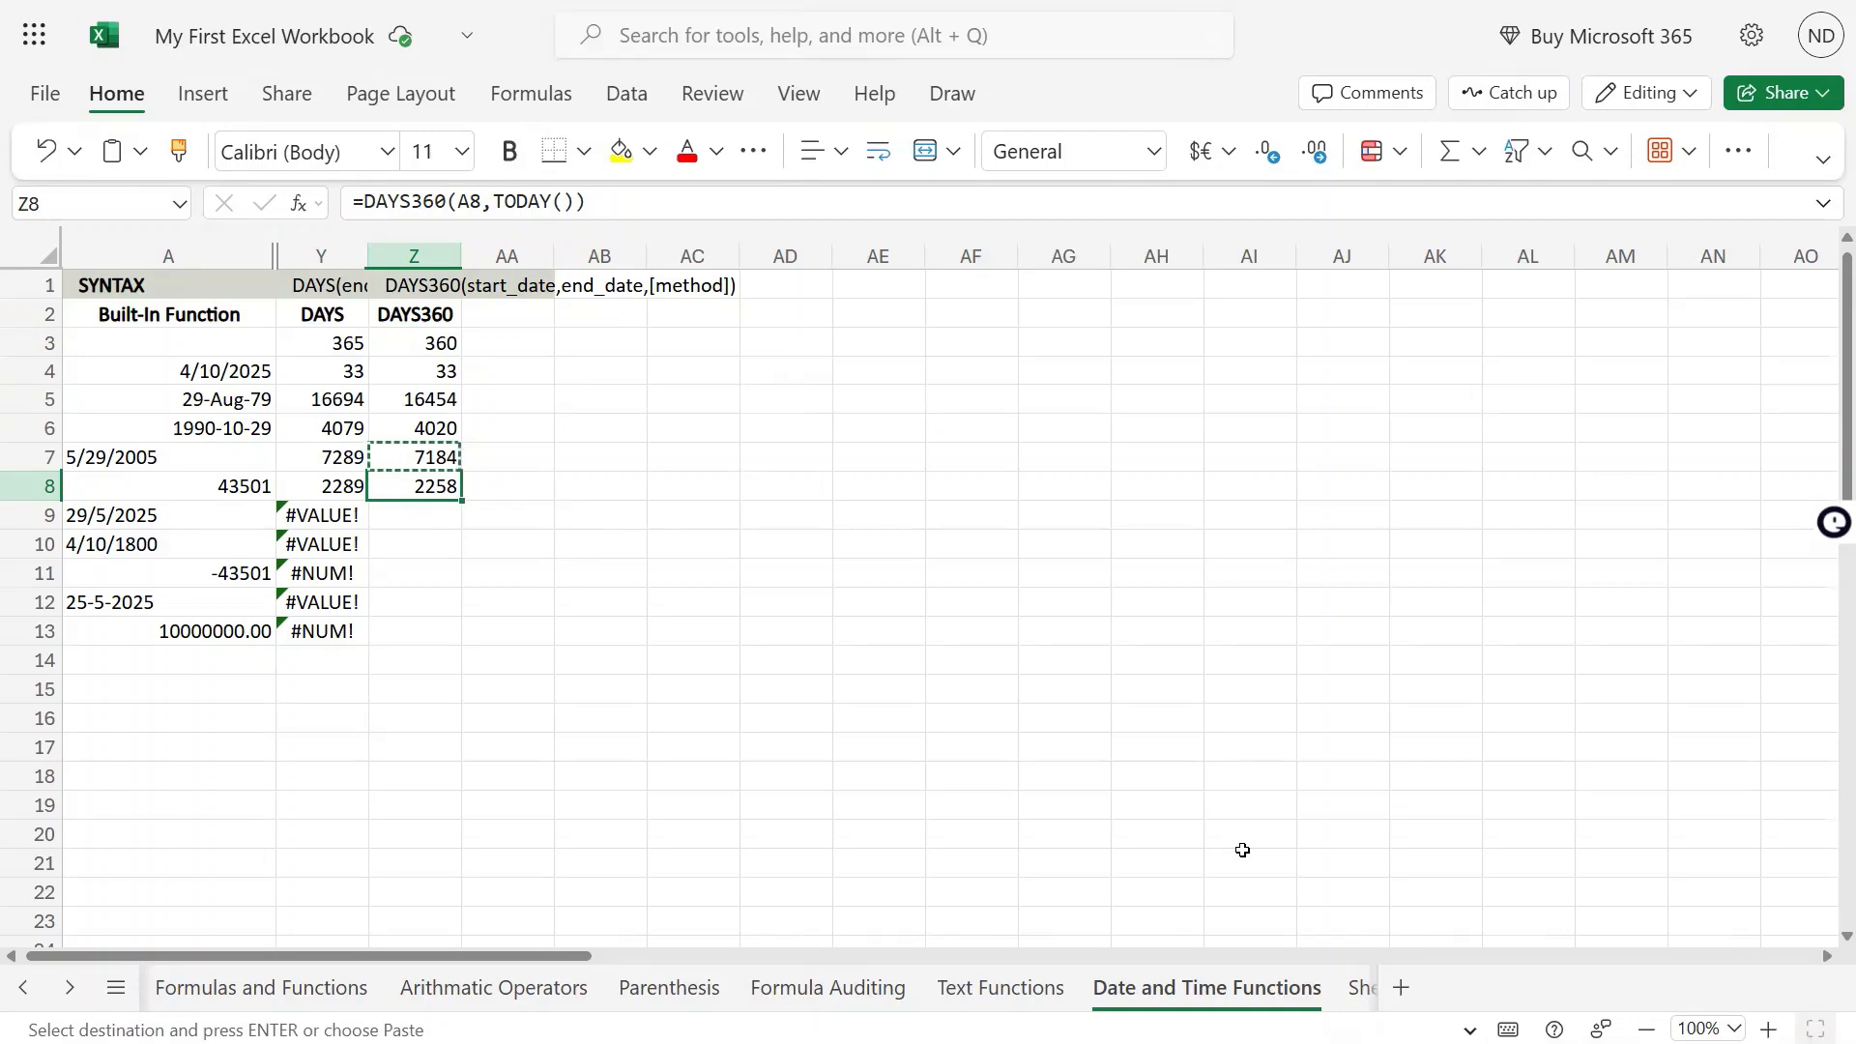
# Review the DAYS and DAYS360 headings, the DAYS360 syntax in Z1, and the results down to Z8
pyautogui.press('Up')
pyautogui.press('Up')
pyautogui.press('Up')
pyautogui.press('Up')
pyautogui.press('Up')
pyautogui.press('Up')
pyautogui.press('Left')
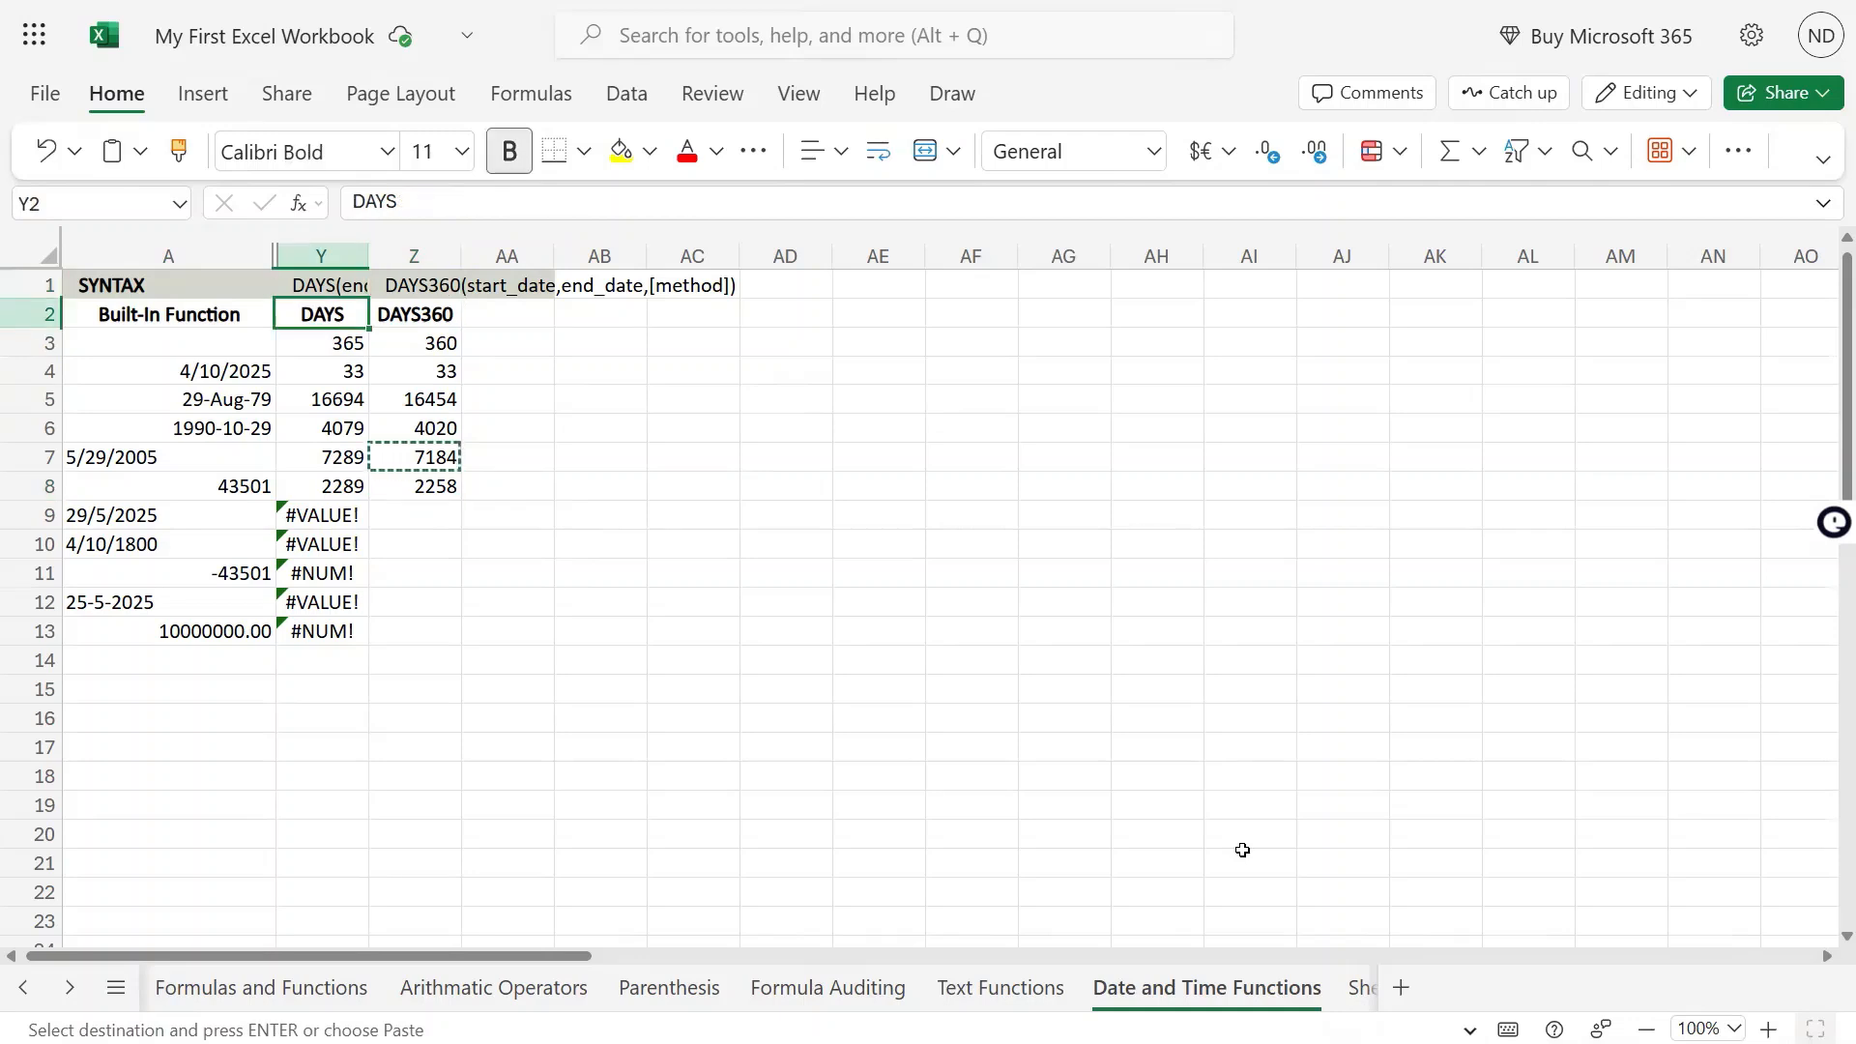
pyautogui.press('Right')
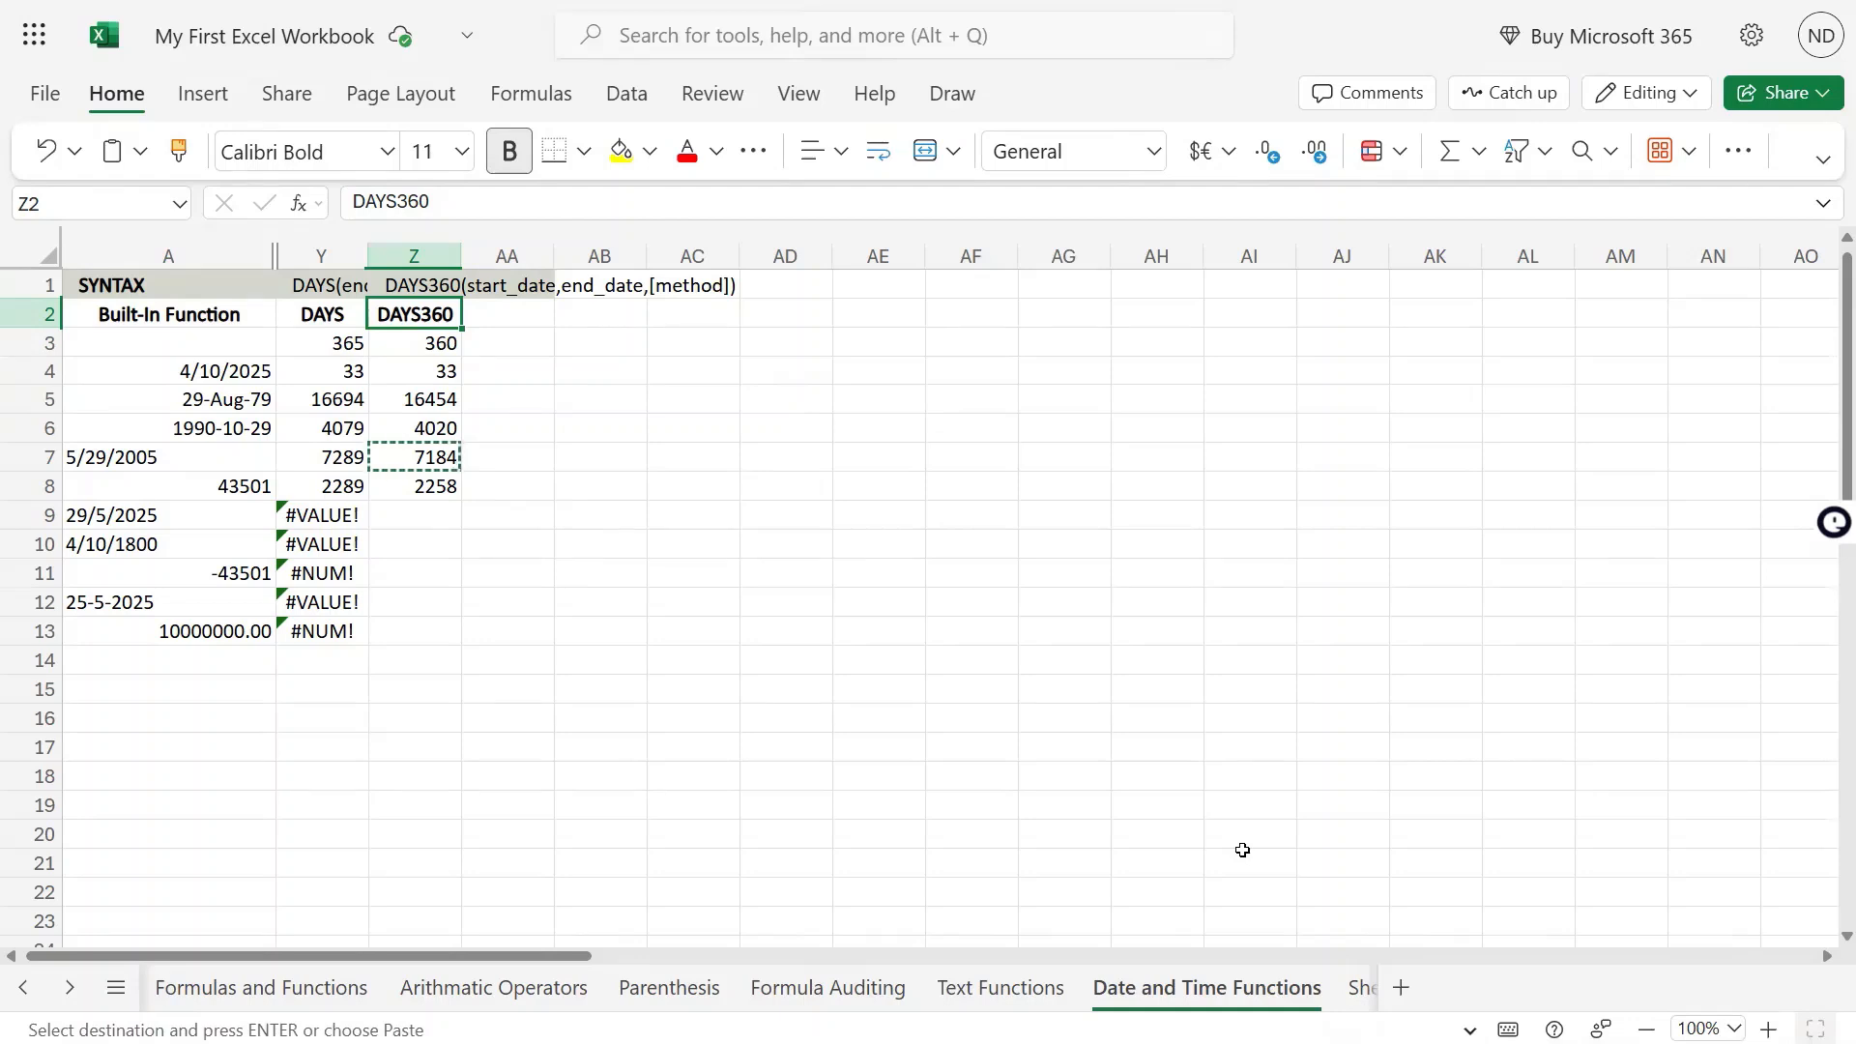
pyautogui.press('Down')
pyautogui.press('Down')
pyautogui.press('Down')
pyautogui.press('Down')
pyautogui.press('Down')
pyautogui.press('Down')
pyautogui.press('Up')
pyautogui.press('Up')
pyautogui.press('Up')
pyautogui.press('Up')
pyautogui.press('Up')
pyautogui.press('Up')
pyautogui.press('Up')
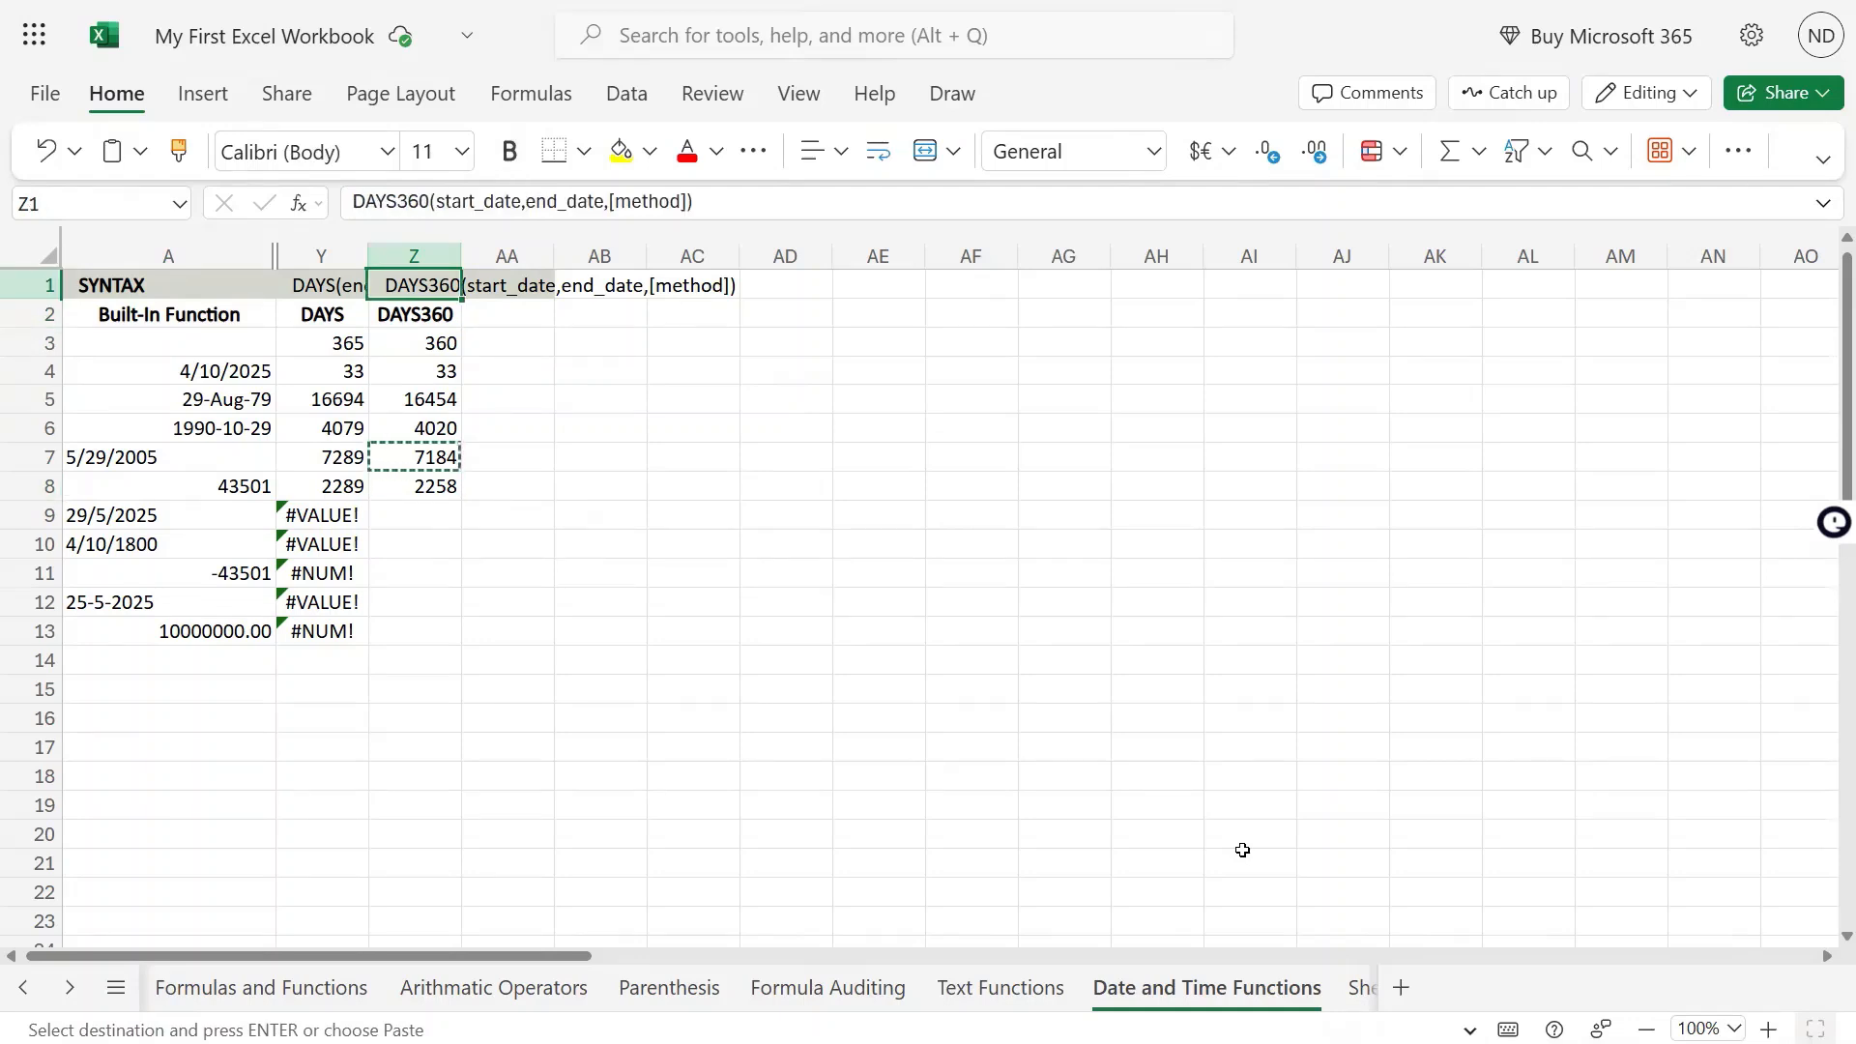
pyautogui.press('Down')
pyautogui.press('Left')
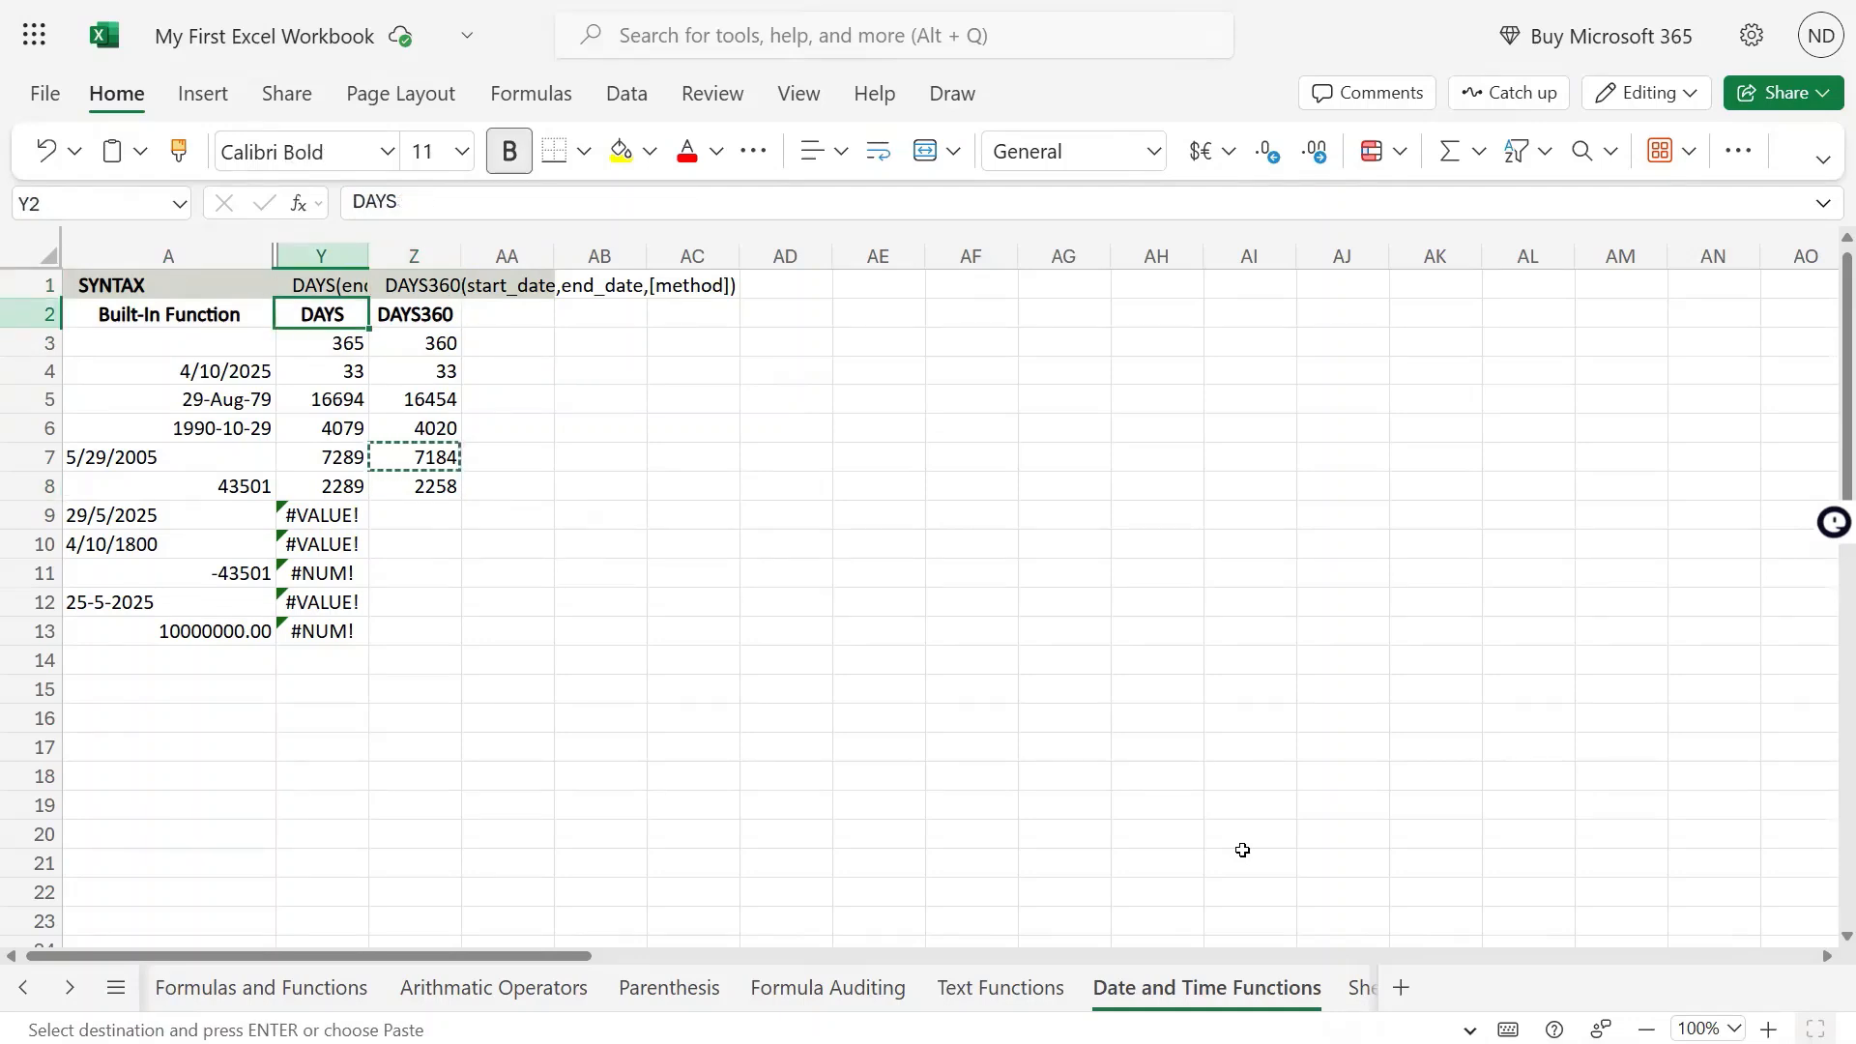
pyautogui.press('Right')
pyautogui.hotkey('ctrl', 'Down')
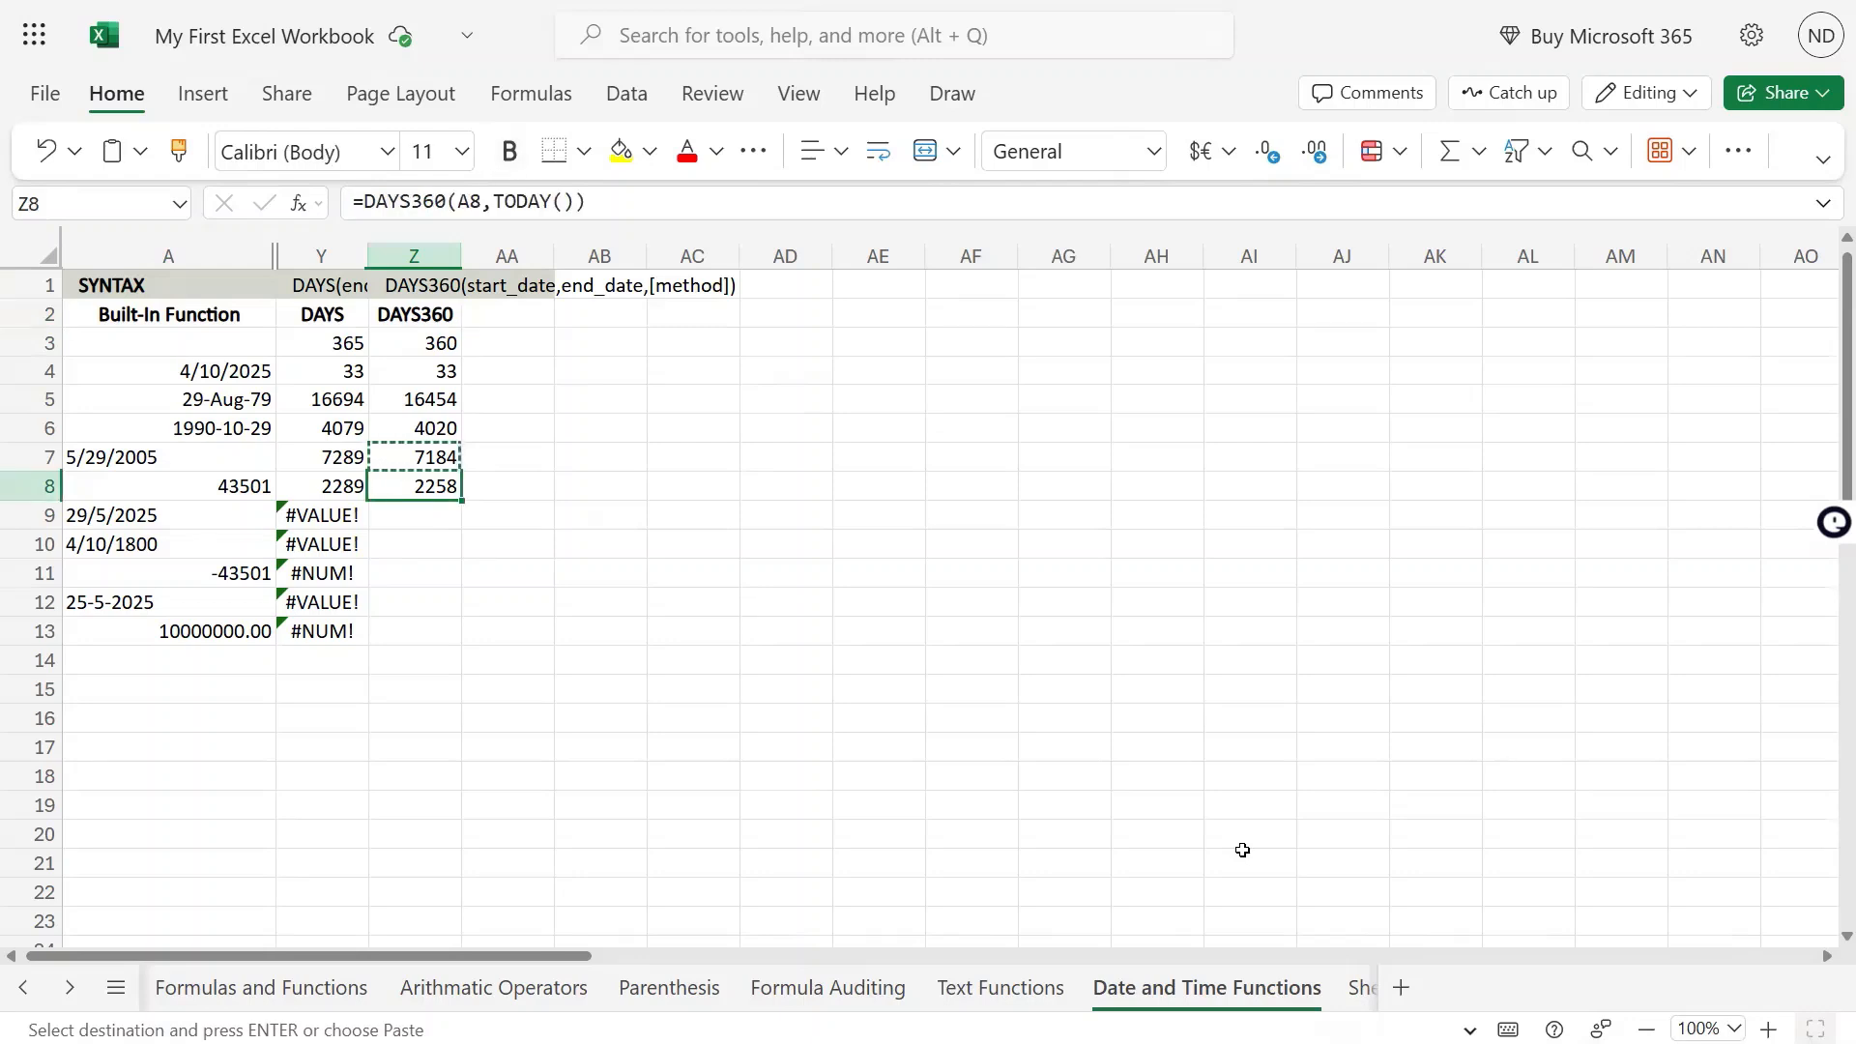
# Check the date in A9 and copy the DAYS360 formula from Z8 into Z9
pyautogui.press('Down')
pyautogui.press('Left')
pyautogui.press('Left')
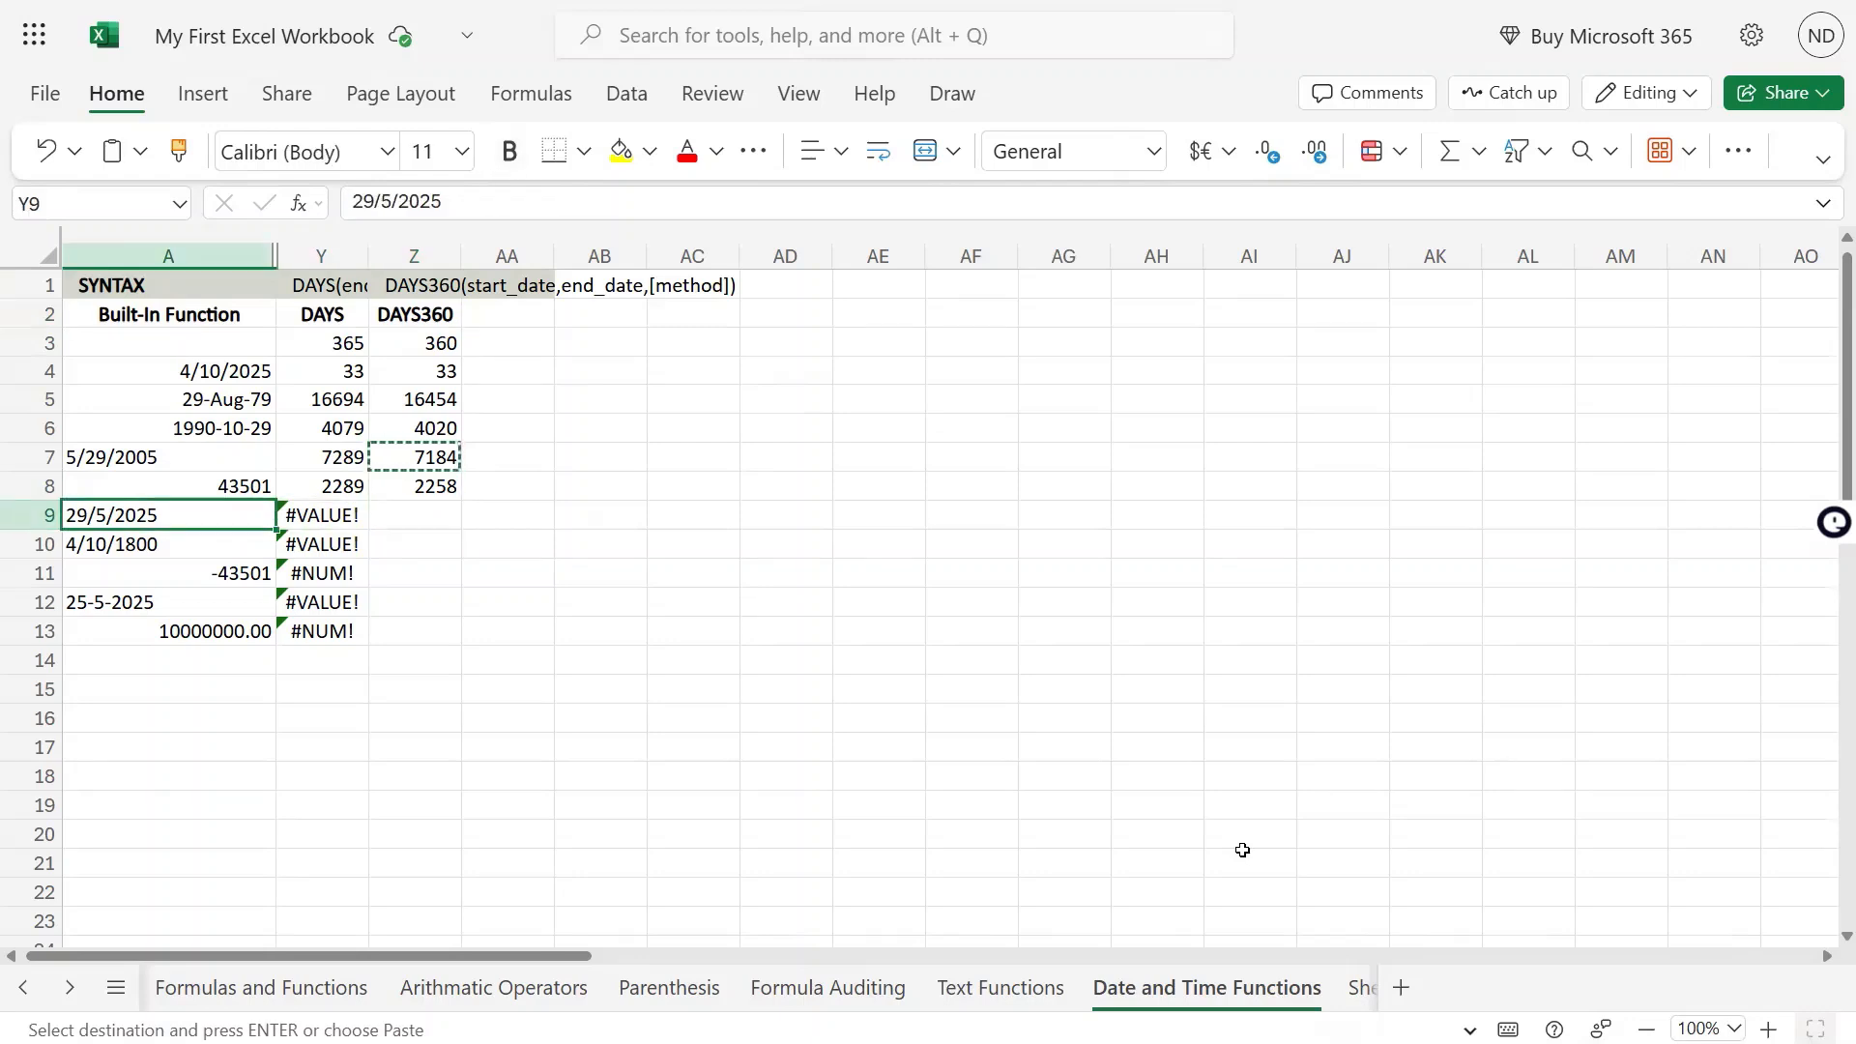
pyautogui.press('Right')
pyautogui.press('Up')
pyautogui.press('Right')
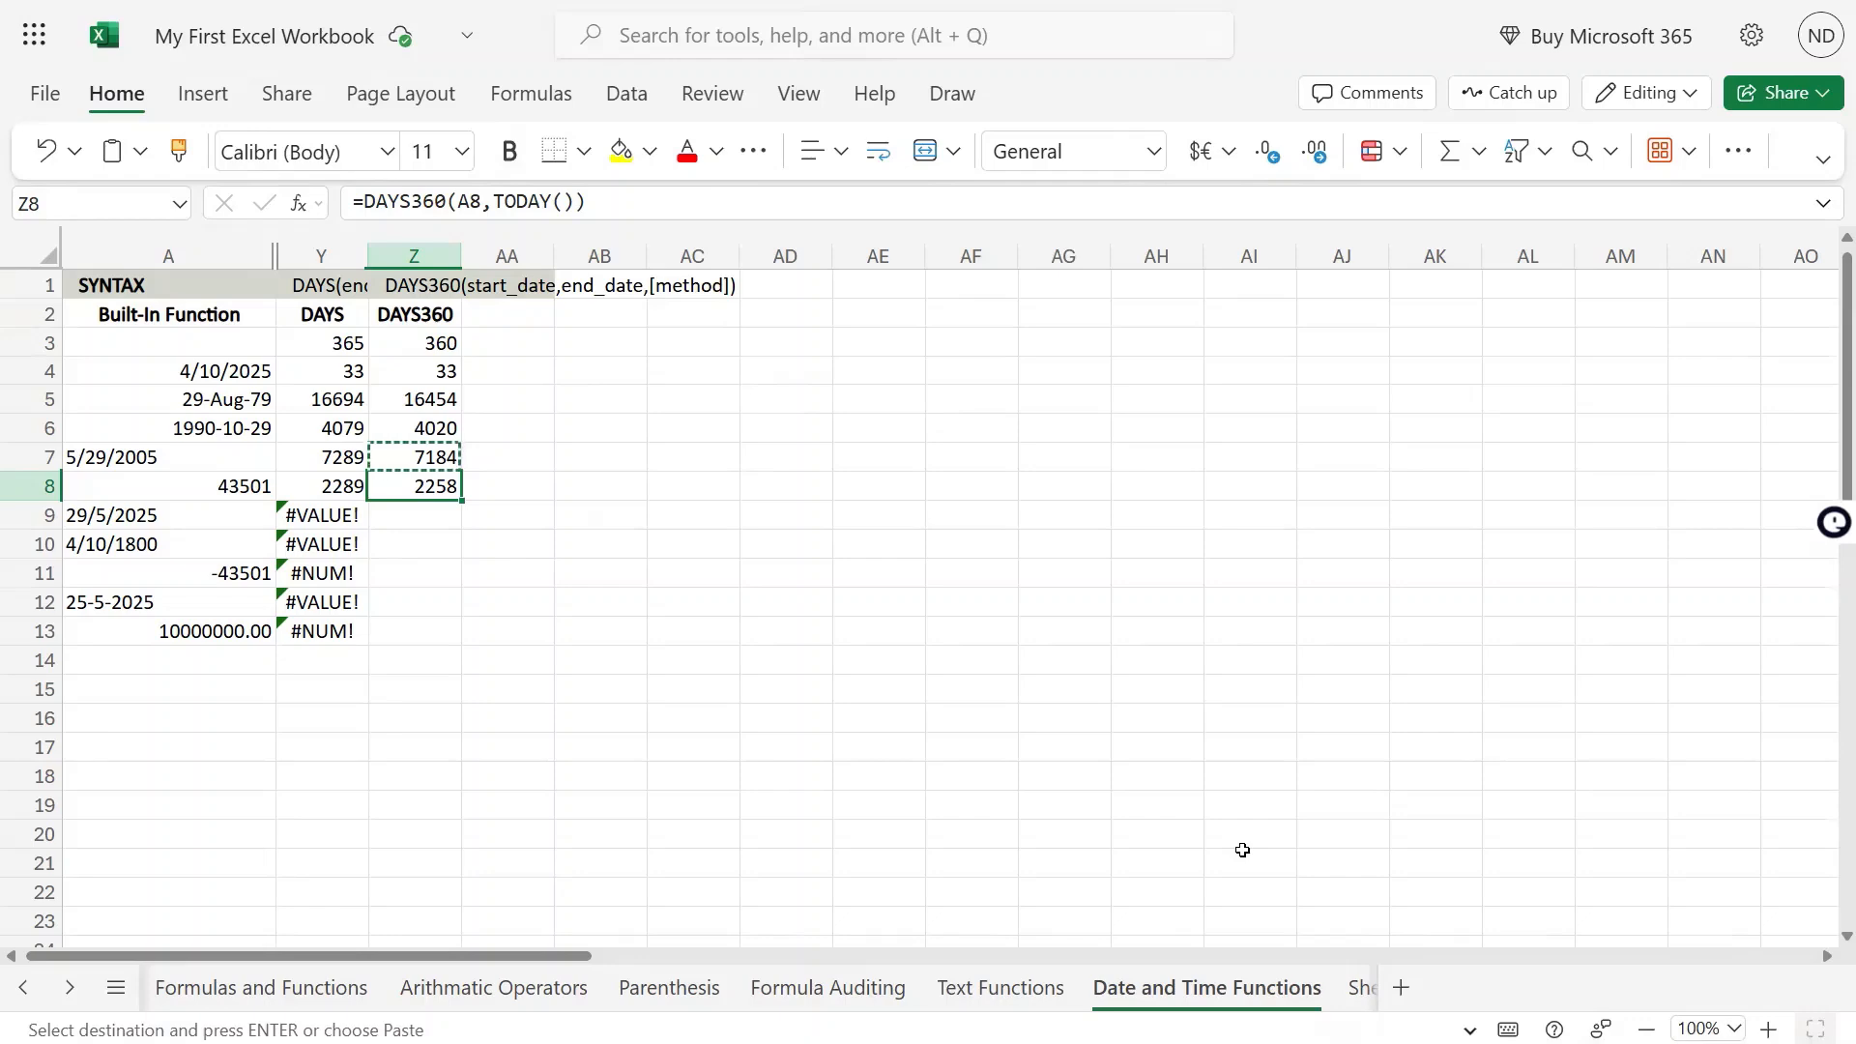
pyautogui.hotkey('ctrl', 'c')
pyautogui.press('Down')
pyautogui.hotkey('ctrl', 'v')
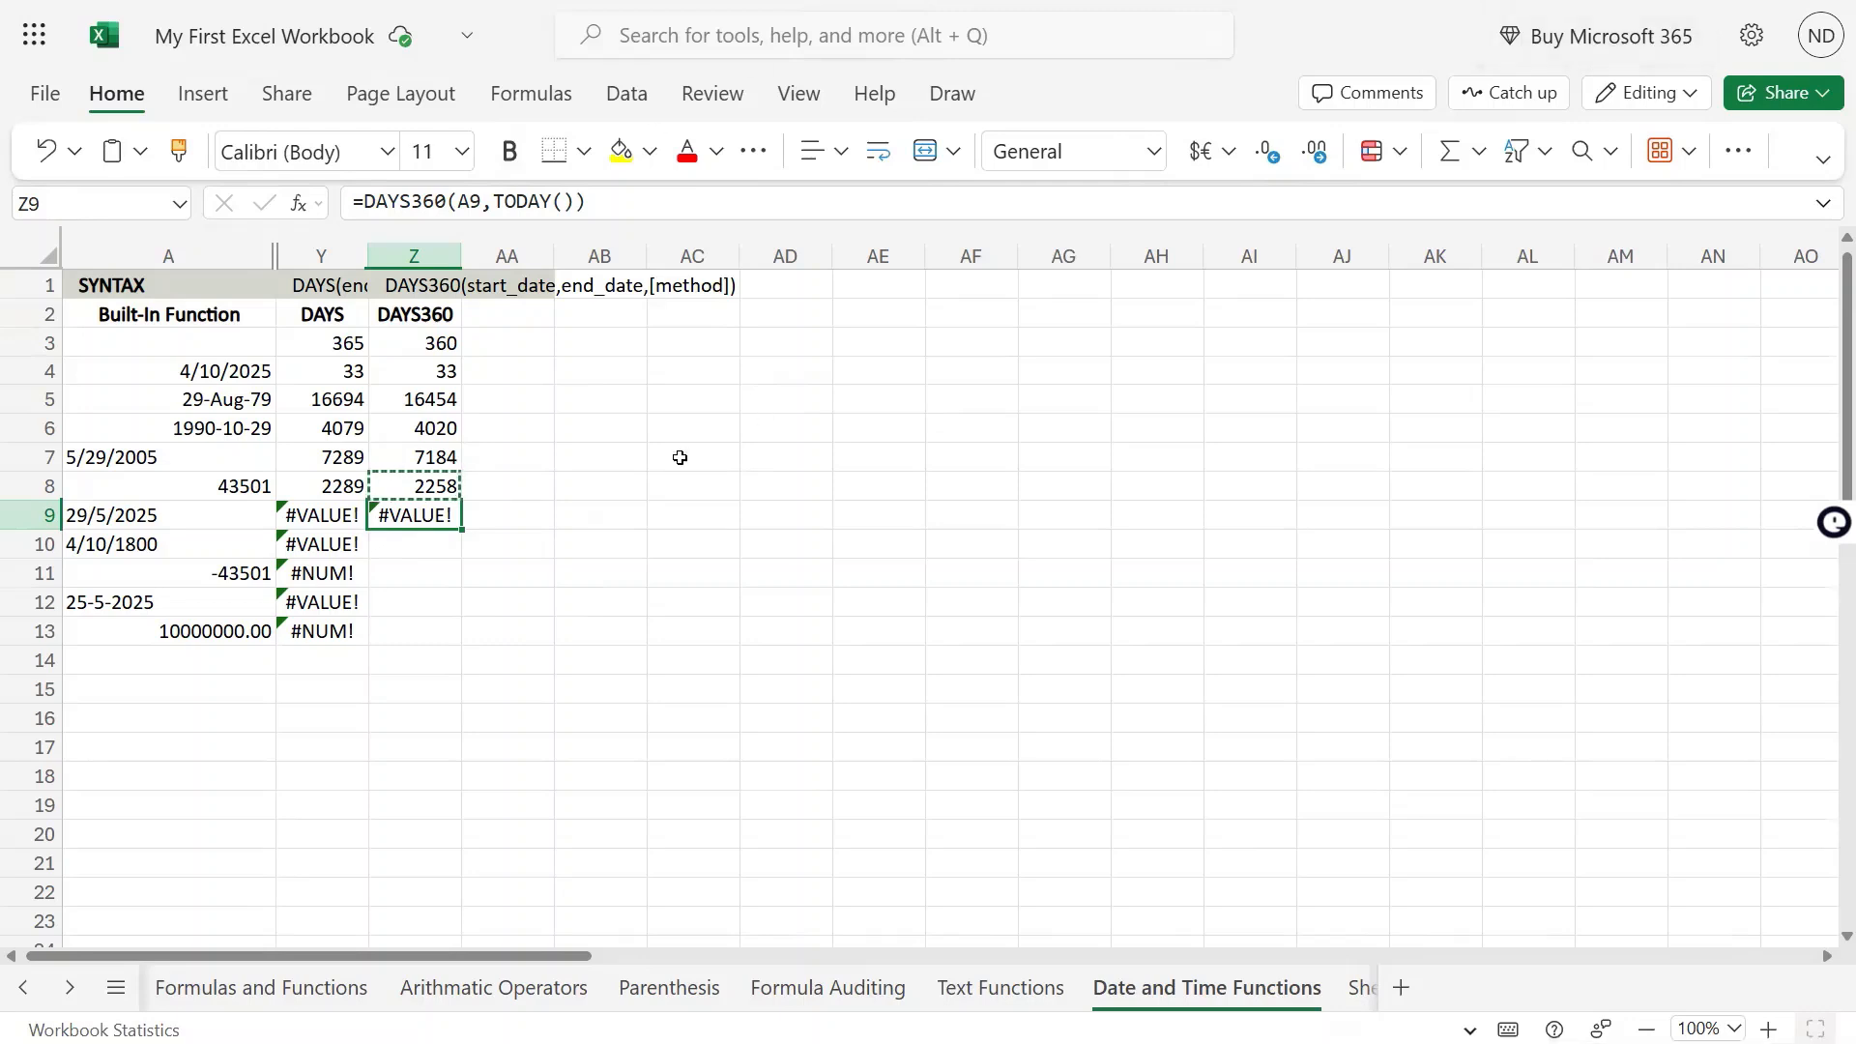
# Check the date in A9, then replace the value in A8 with the text nnn to test DAYS360 in Z8
pyautogui.click(178, 520)
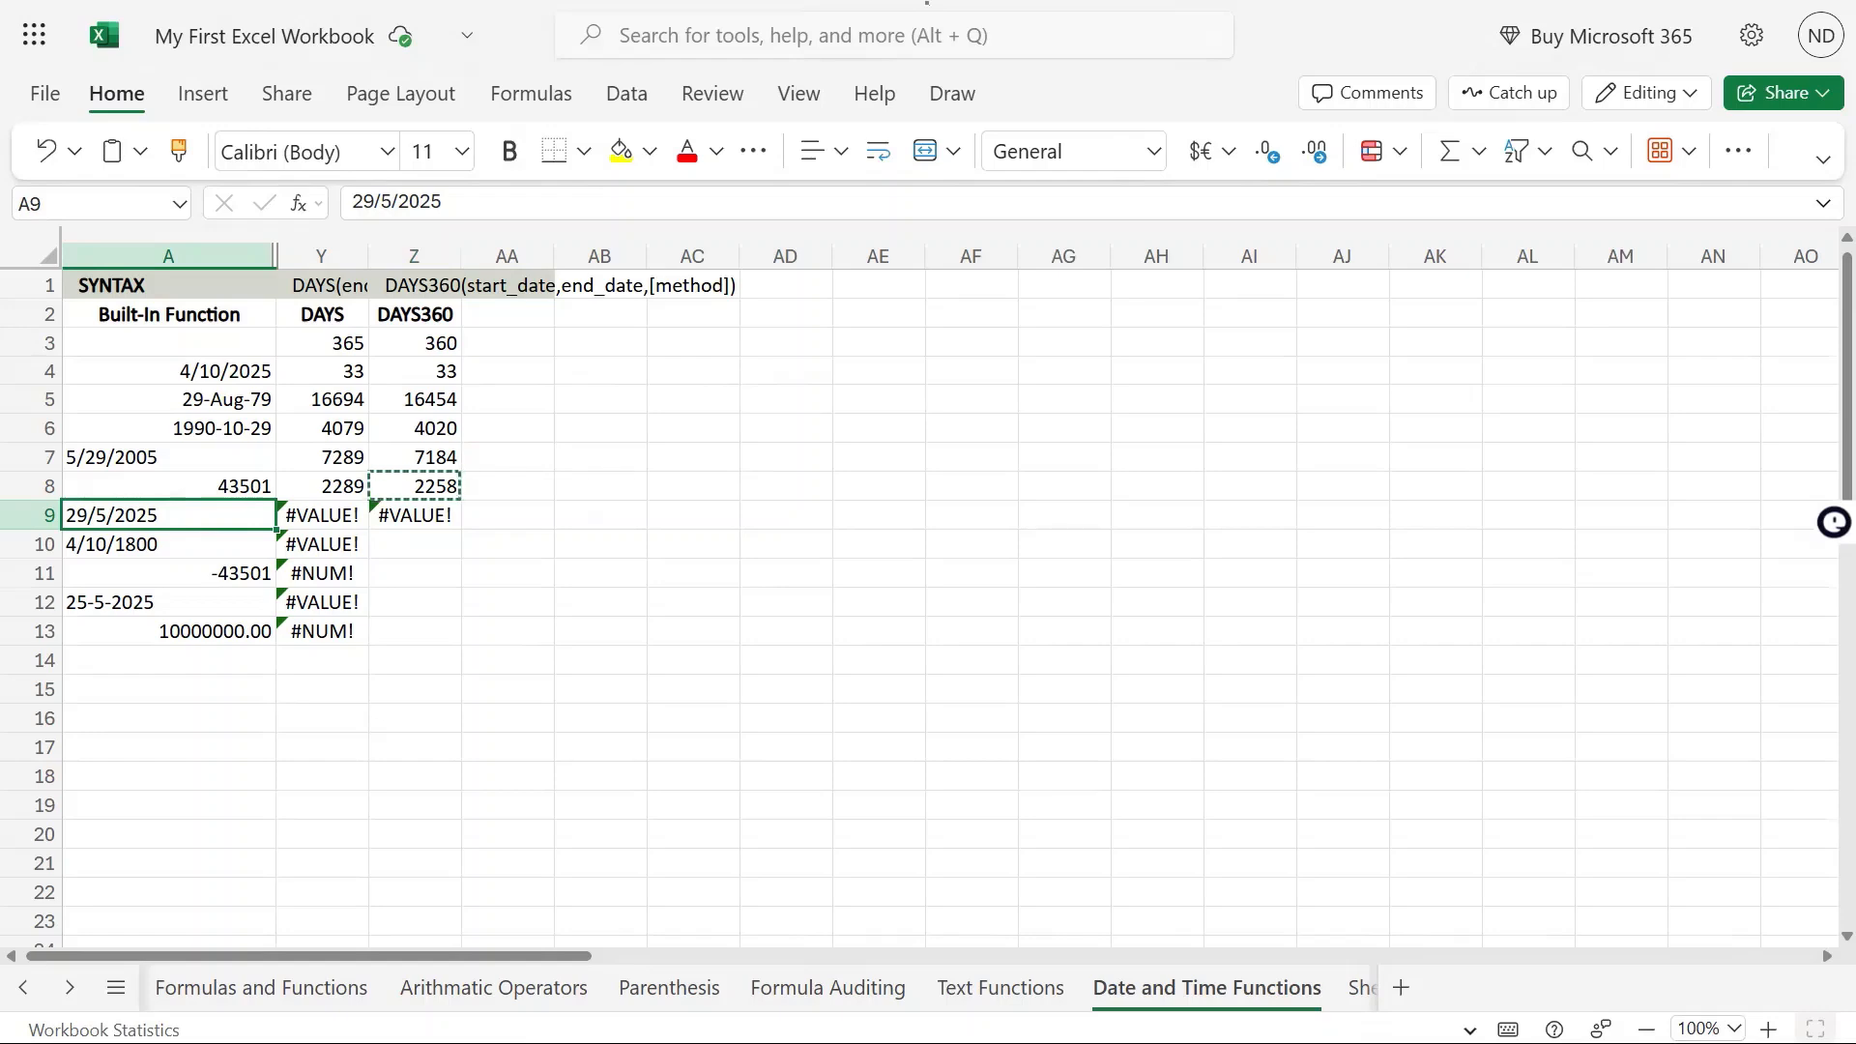
pyautogui.click(221, 486)
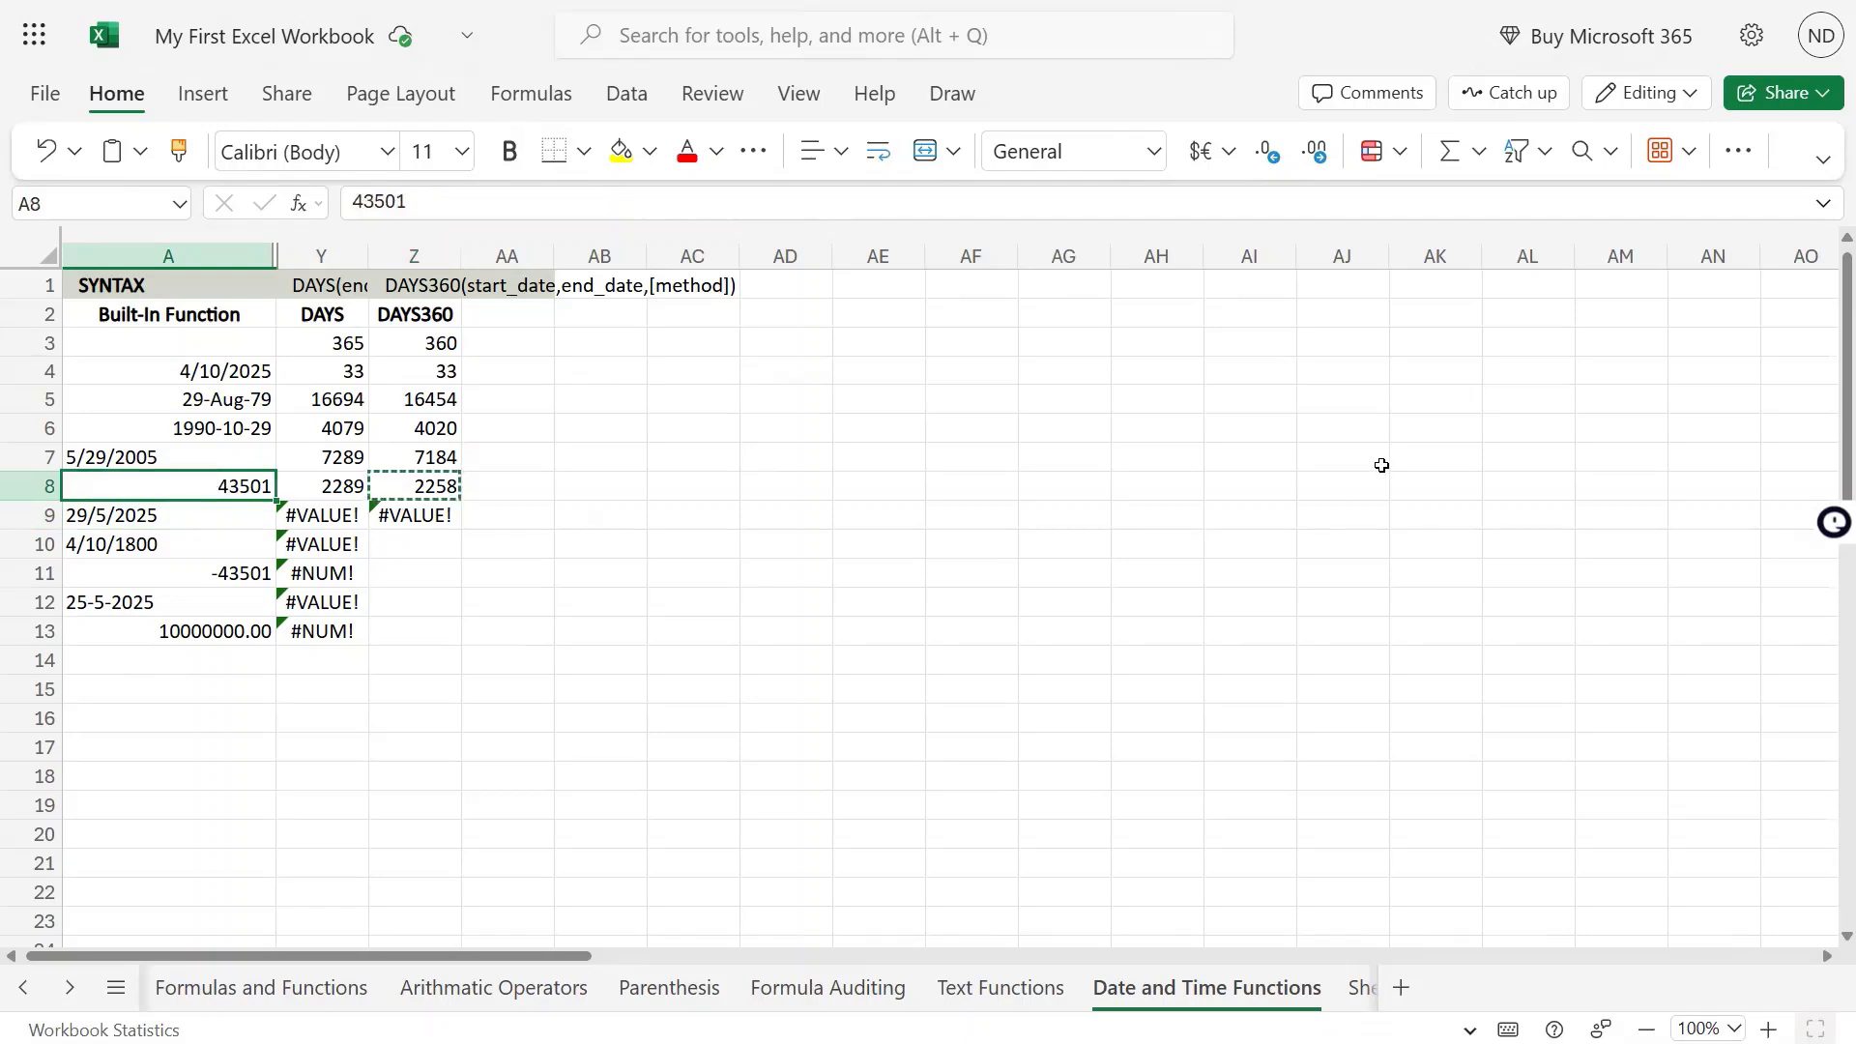
pyautogui.write('nnn')
pyautogui.press('Up')
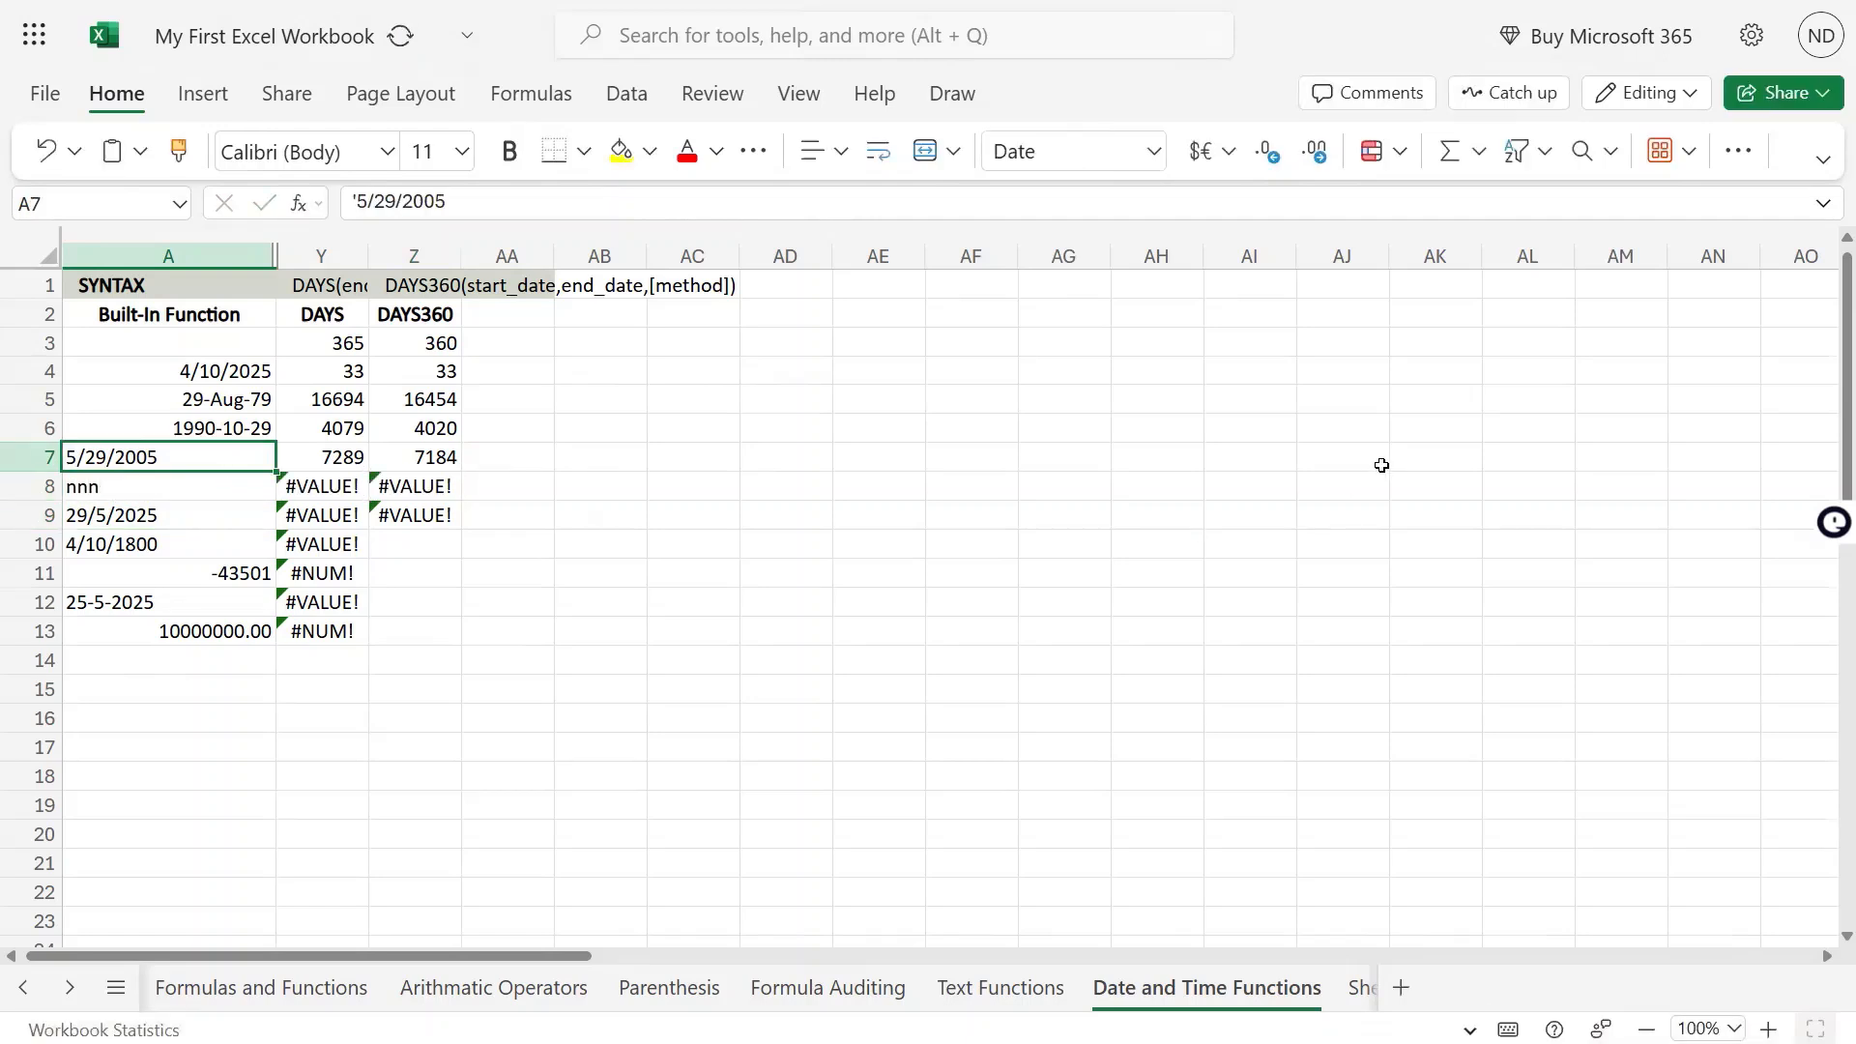
pyautogui.press('Down')
pyautogui.press('Right')
pyautogui.press('Right')
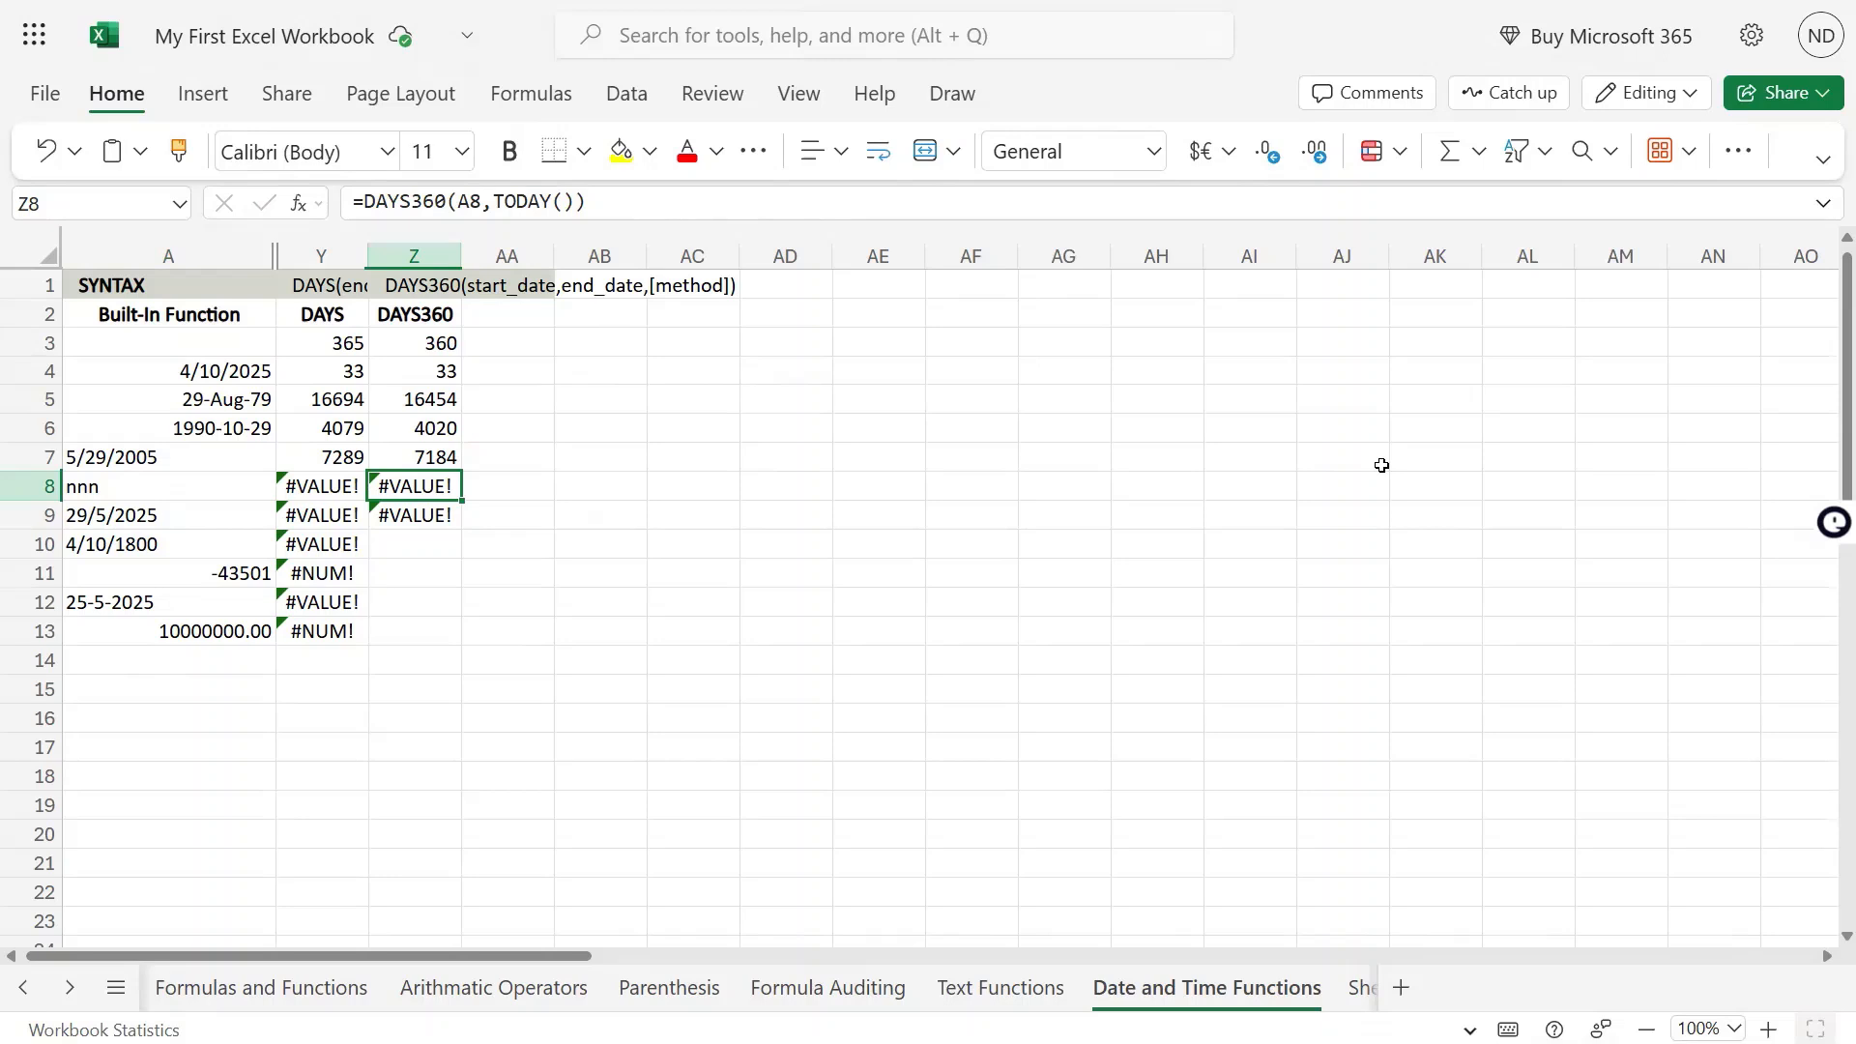
# Undo the text entry in A8 and return to the DAYS360 results
pyautogui.press('Left')
pyautogui.press('Left')
pyautogui.hotkey('ctrl', 'z')
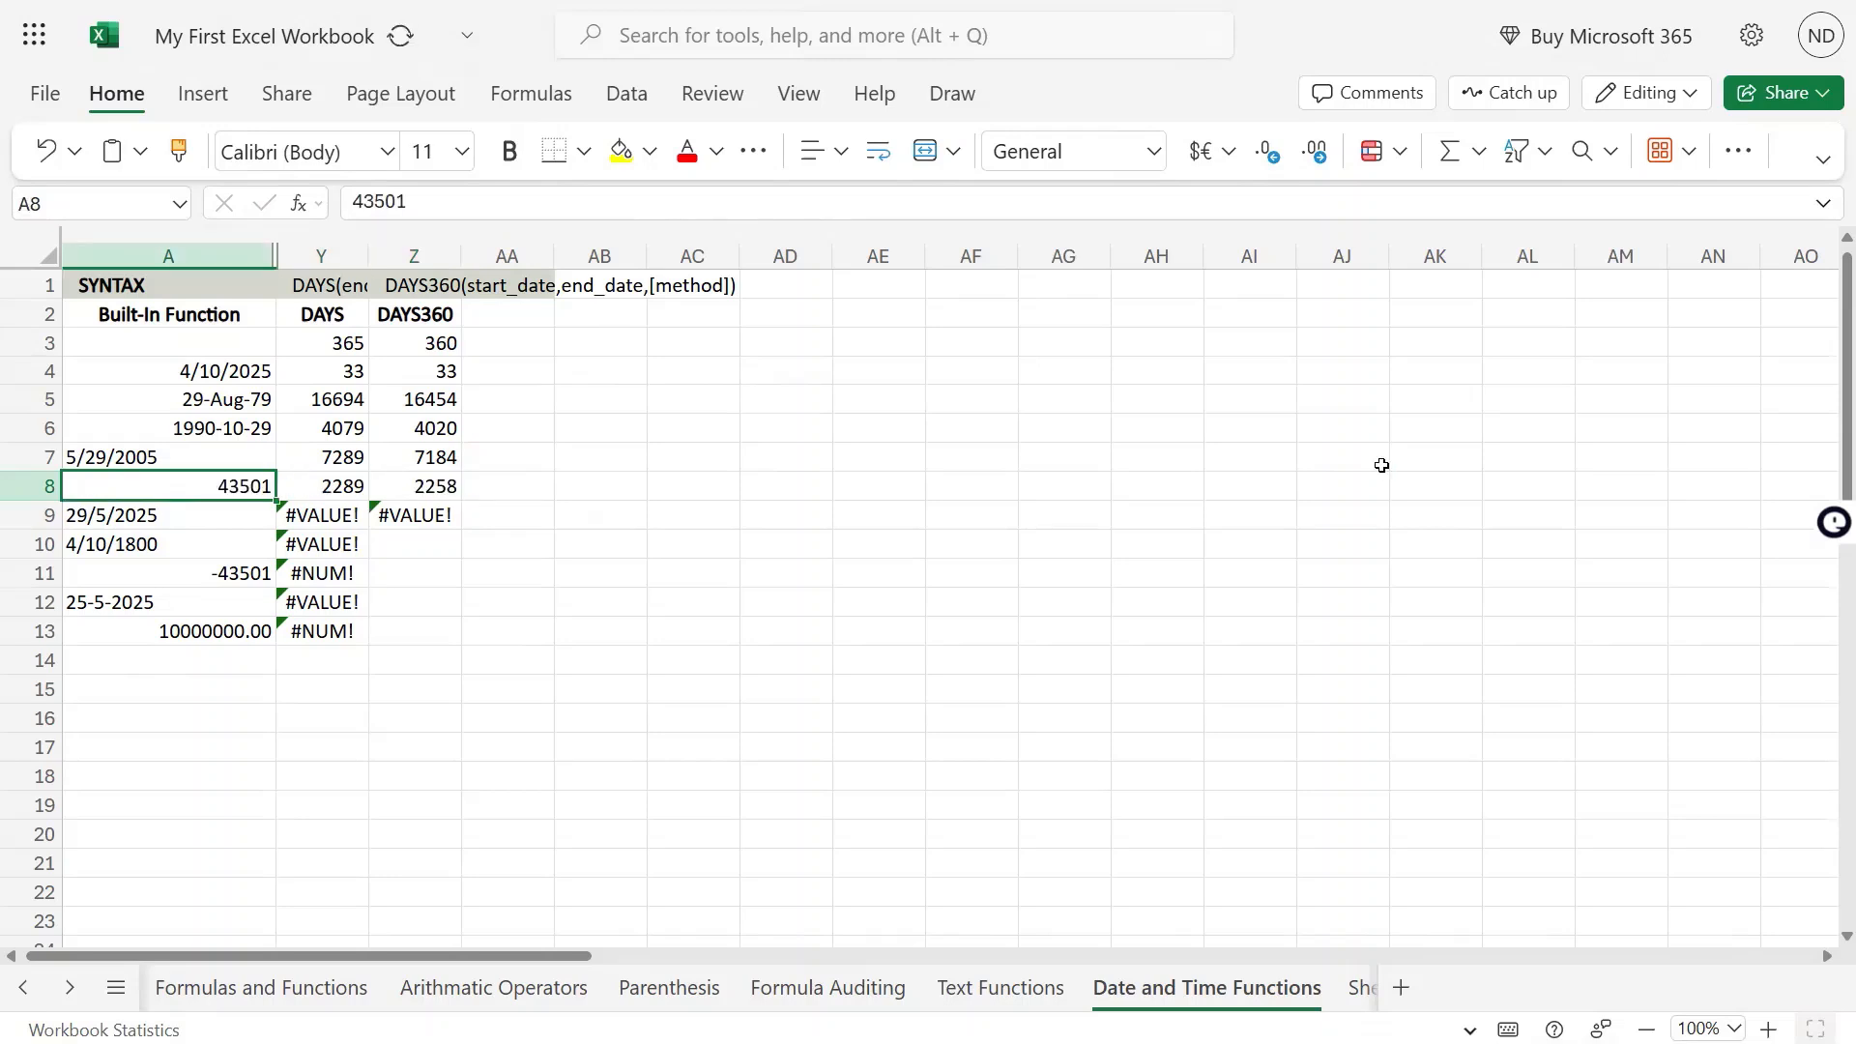
pyautogui.press('Right')
pyautogui.press('Up')
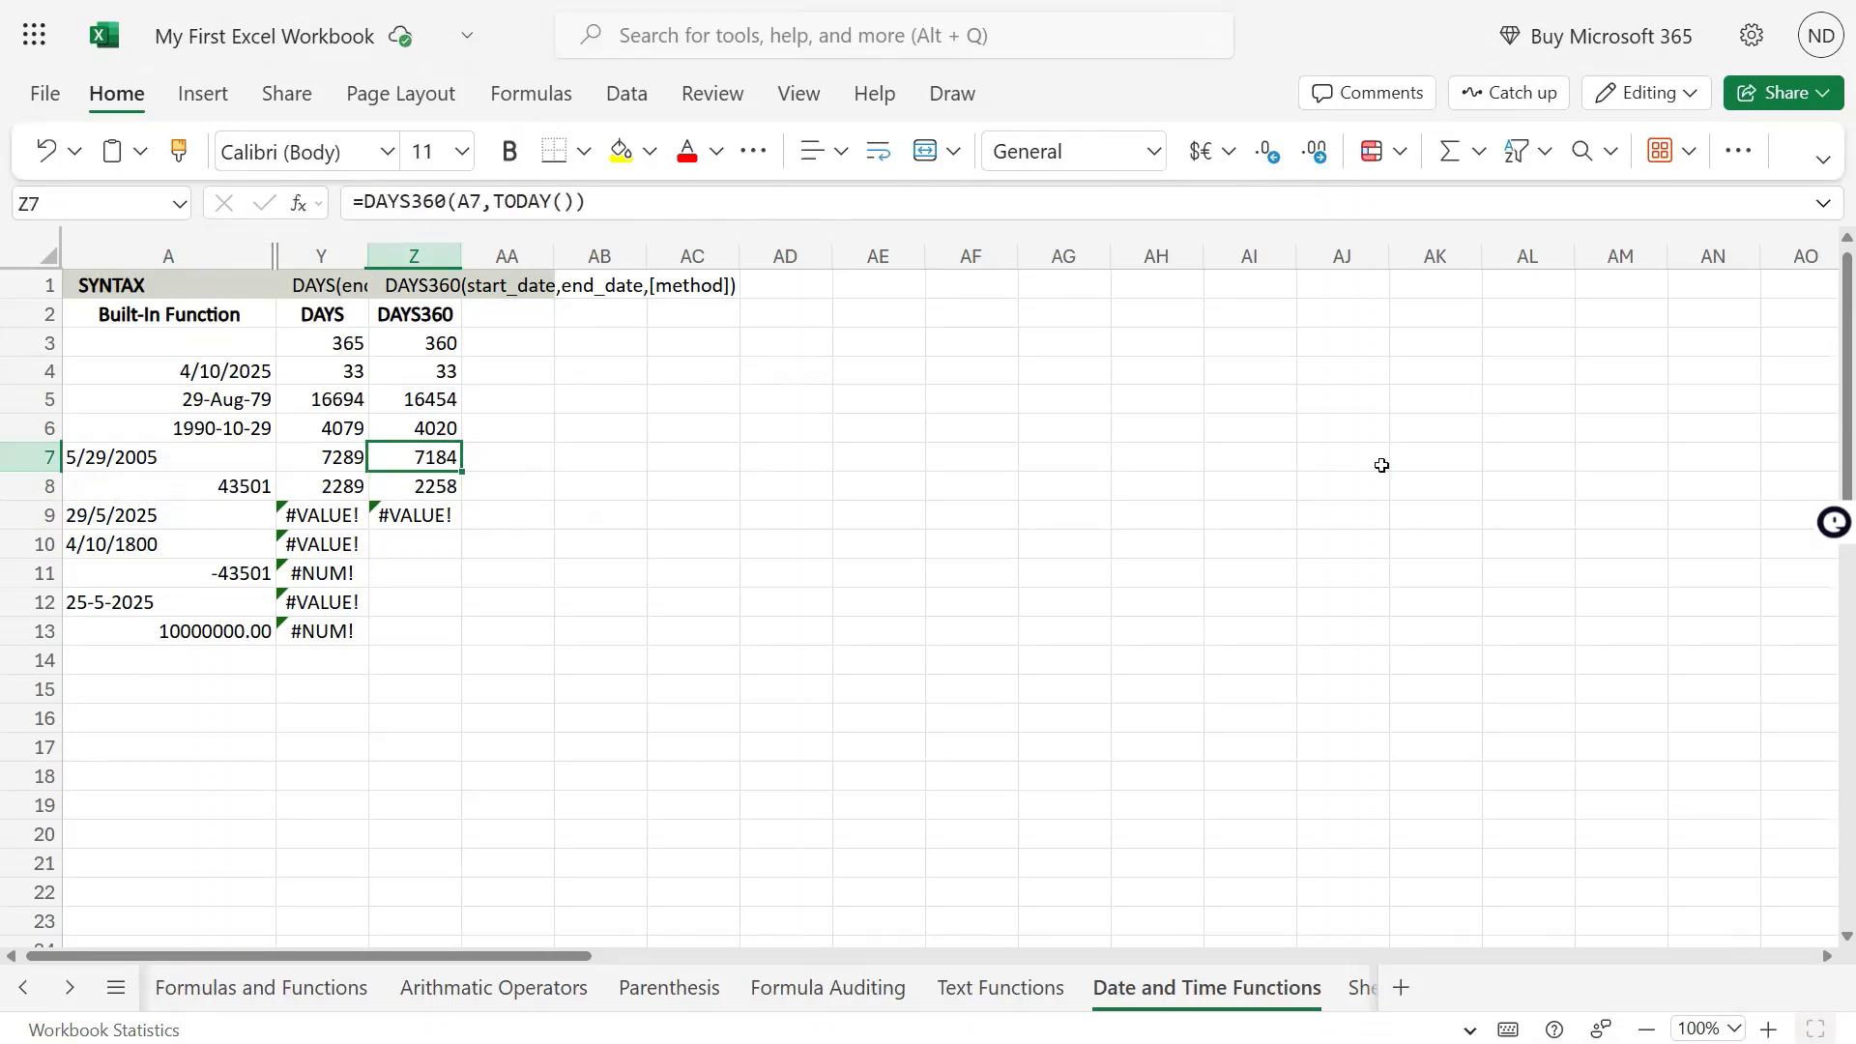
# Copy the DAYS360 formula from Z9 into Z10 and check the date in A10
pyautogui.press('Down')
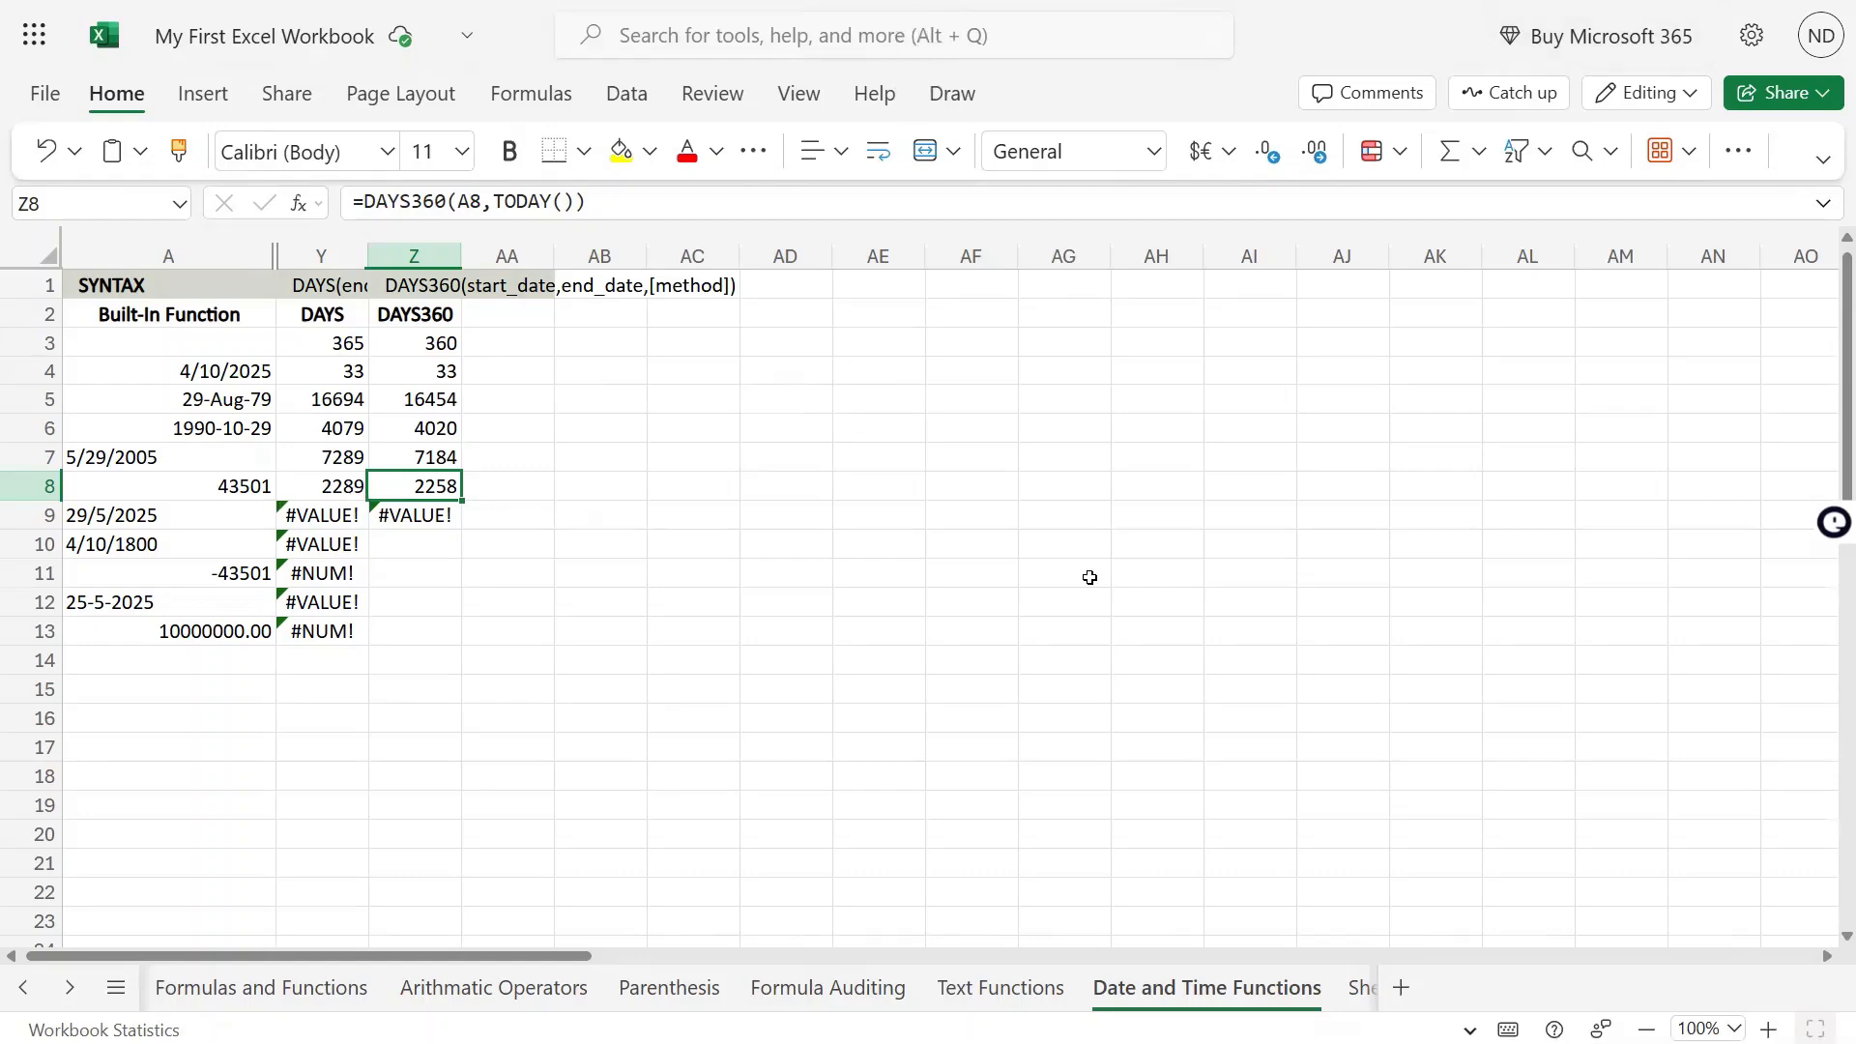
pyautogui.press('Down')
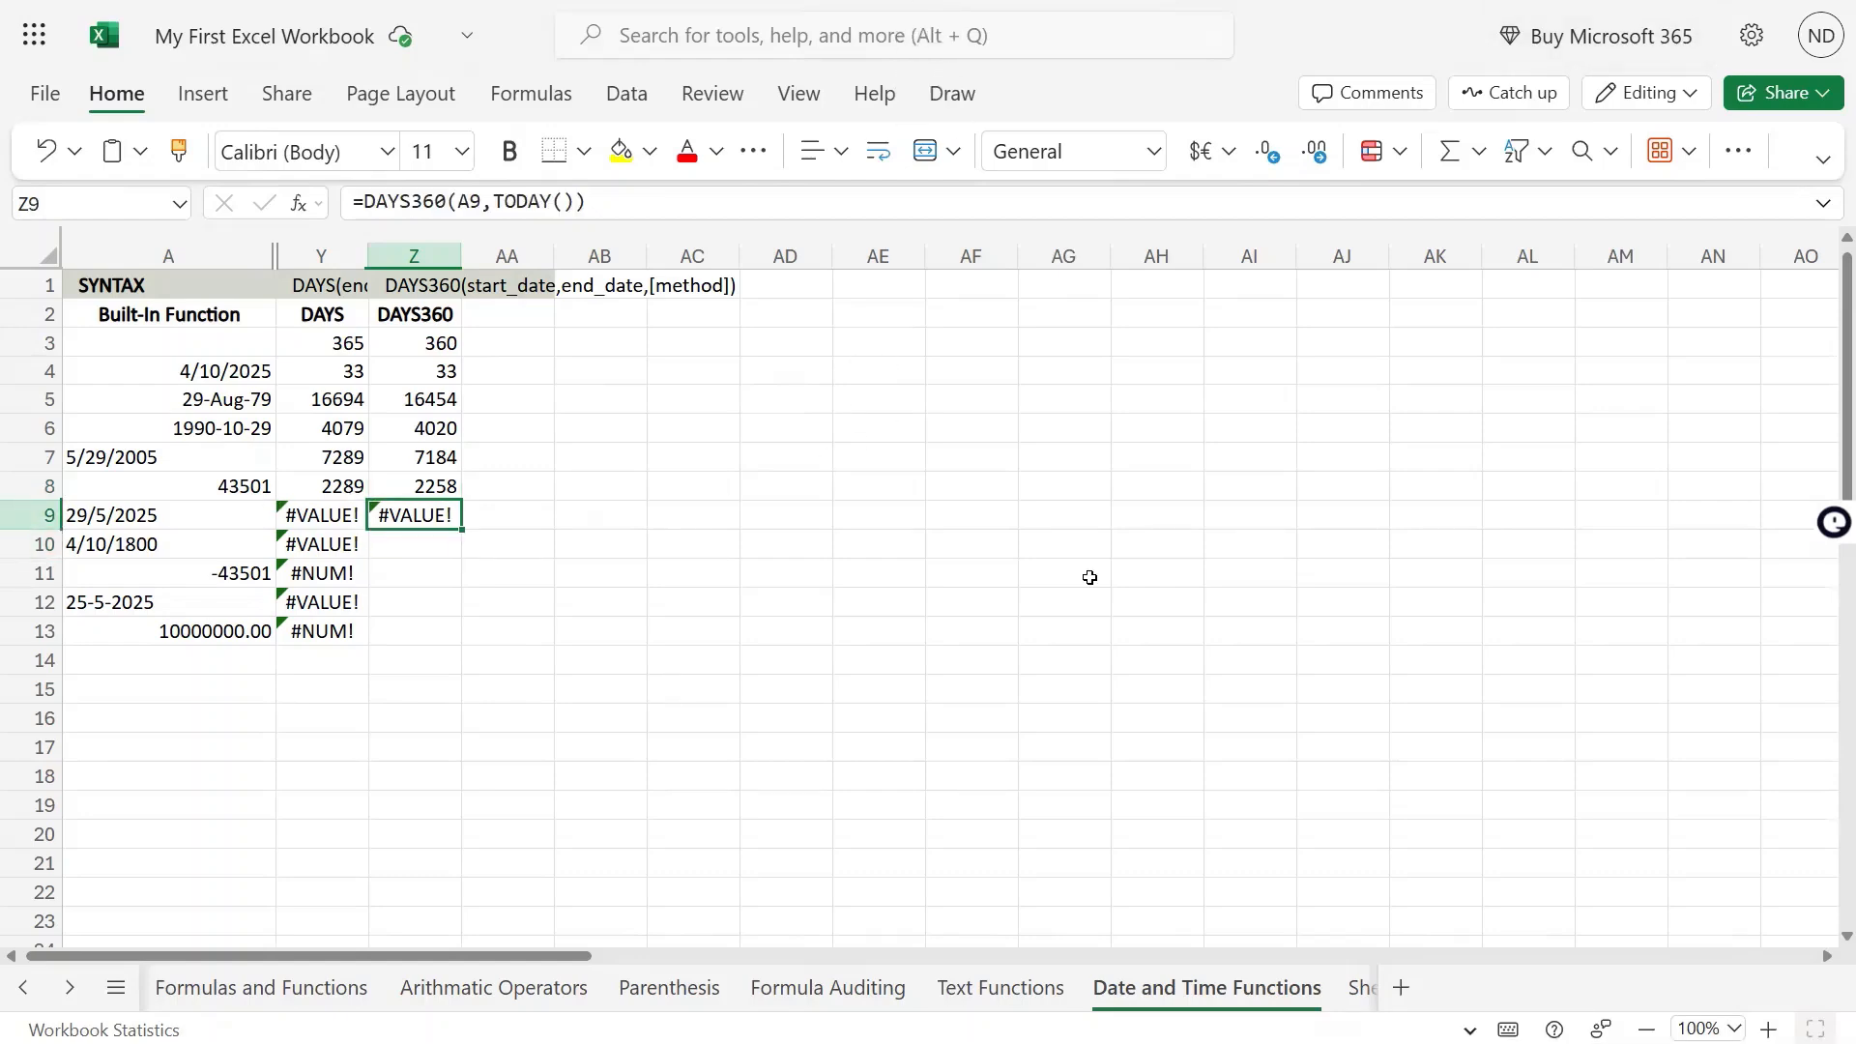
pyautogui.hotkey('ctrl', 'c')
pyautogui.press('Down')
pyautogui.press('Down')
pyautogui.press('Up')
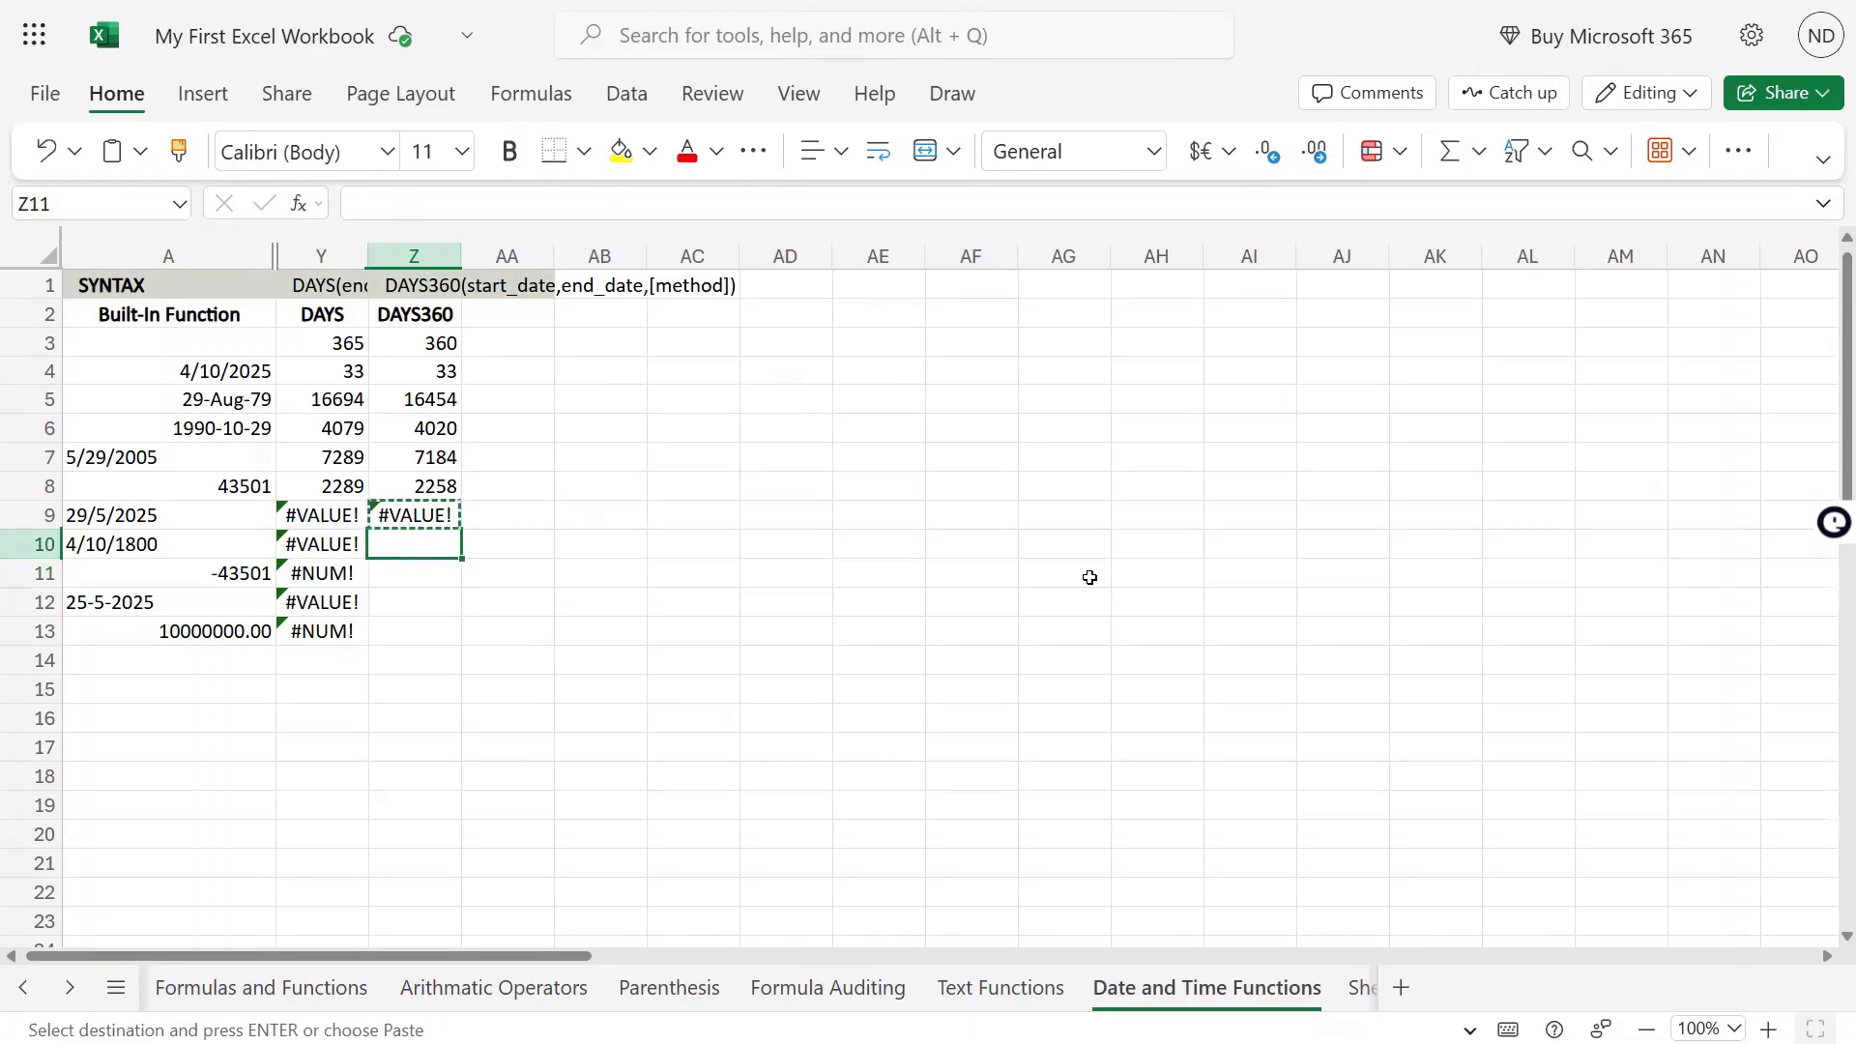
pyautogui.hotkey('ctrl', 'v')
pyautogui.press('Left')
pyautogui.press('Left')
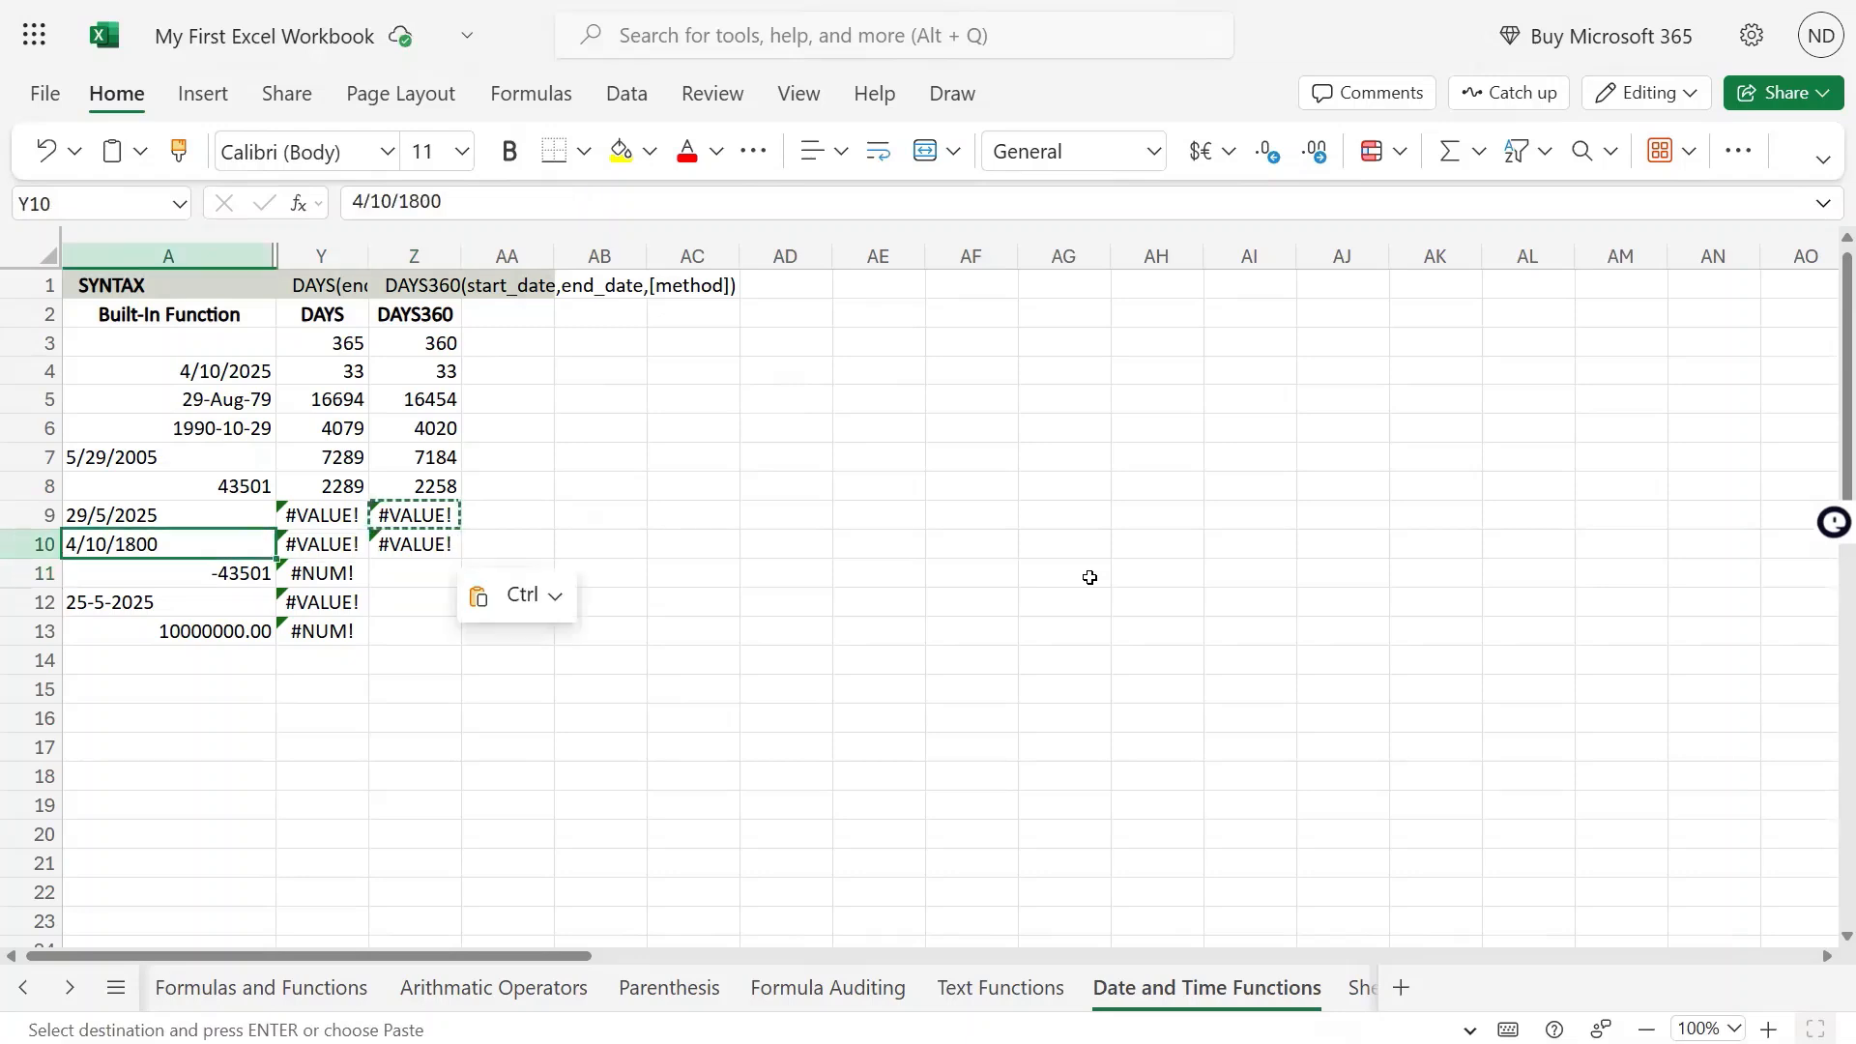
# Copy the DAYS360 formula from Z10 into Z11 and compare it with the negative number in A11
pyautogui.press('Right')
pyautogui.press('Right')
pyautogui.hotkey('ctrl', 'c')
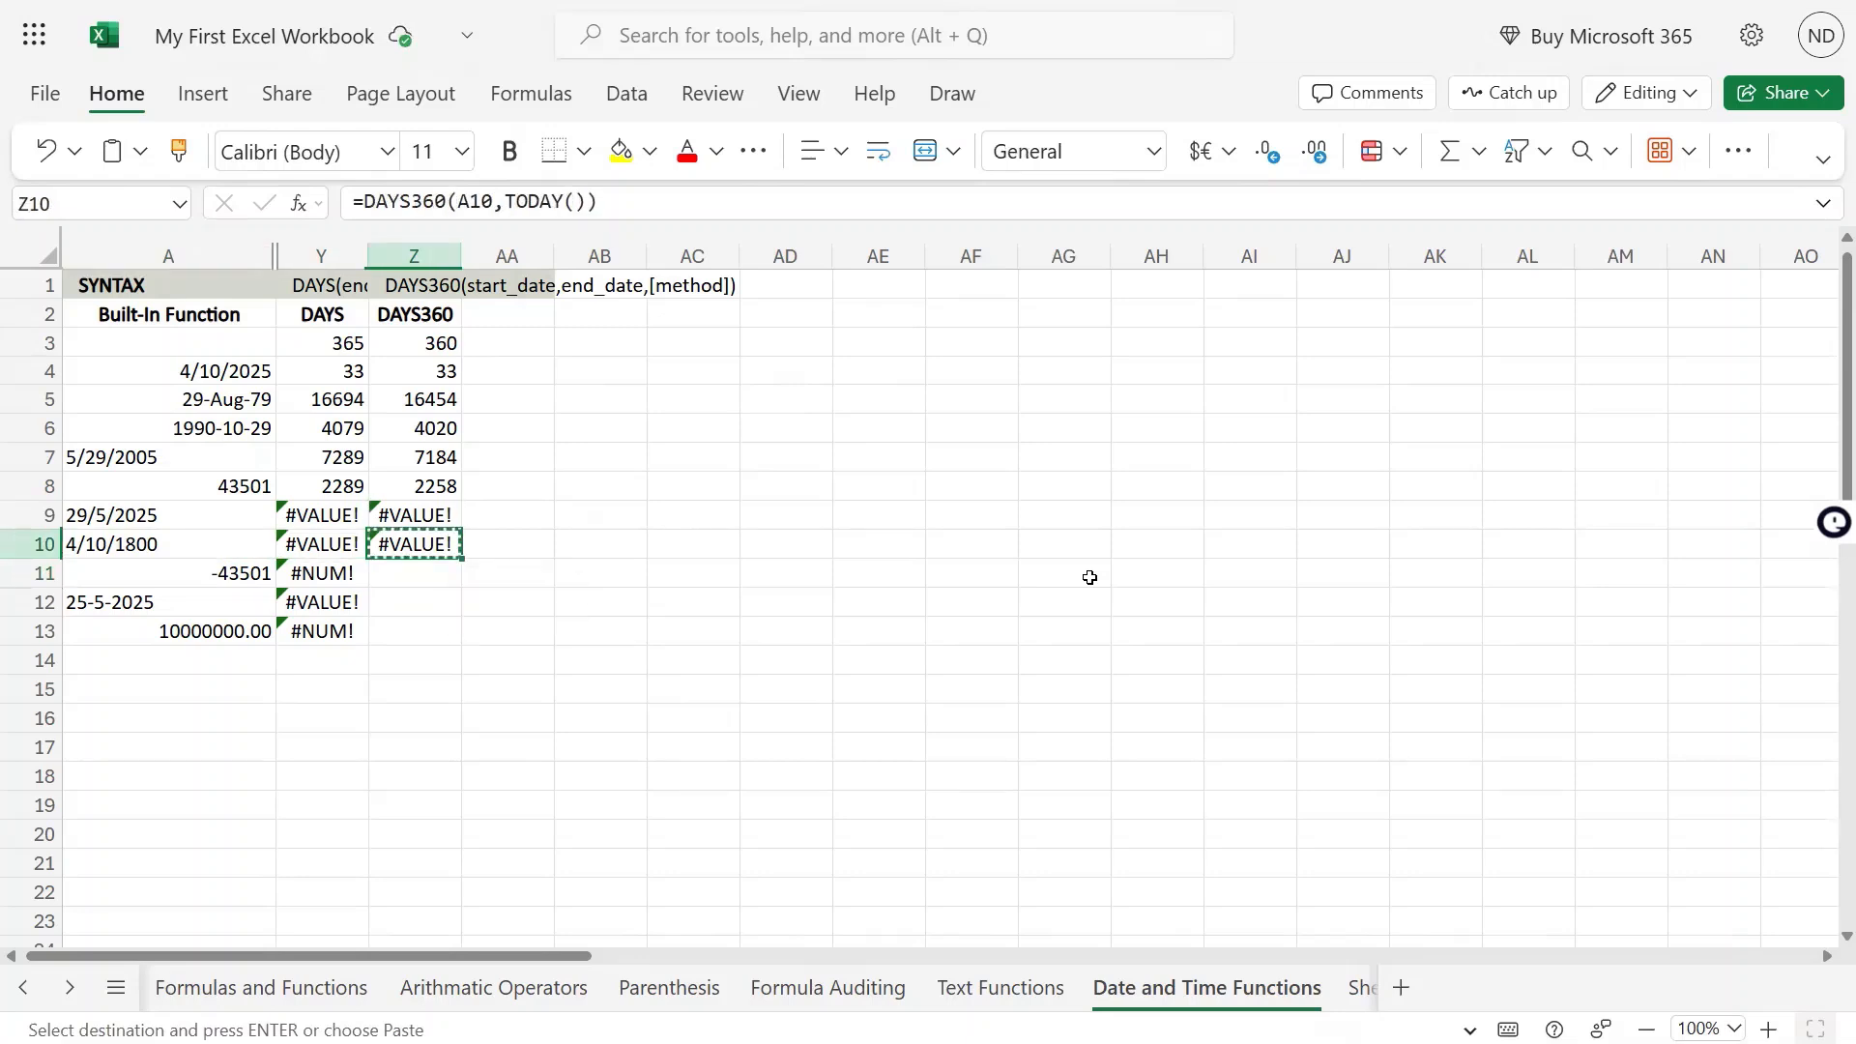
pyautogui.press('Down')
pyautogui.hotkey('ctrl', 'v')
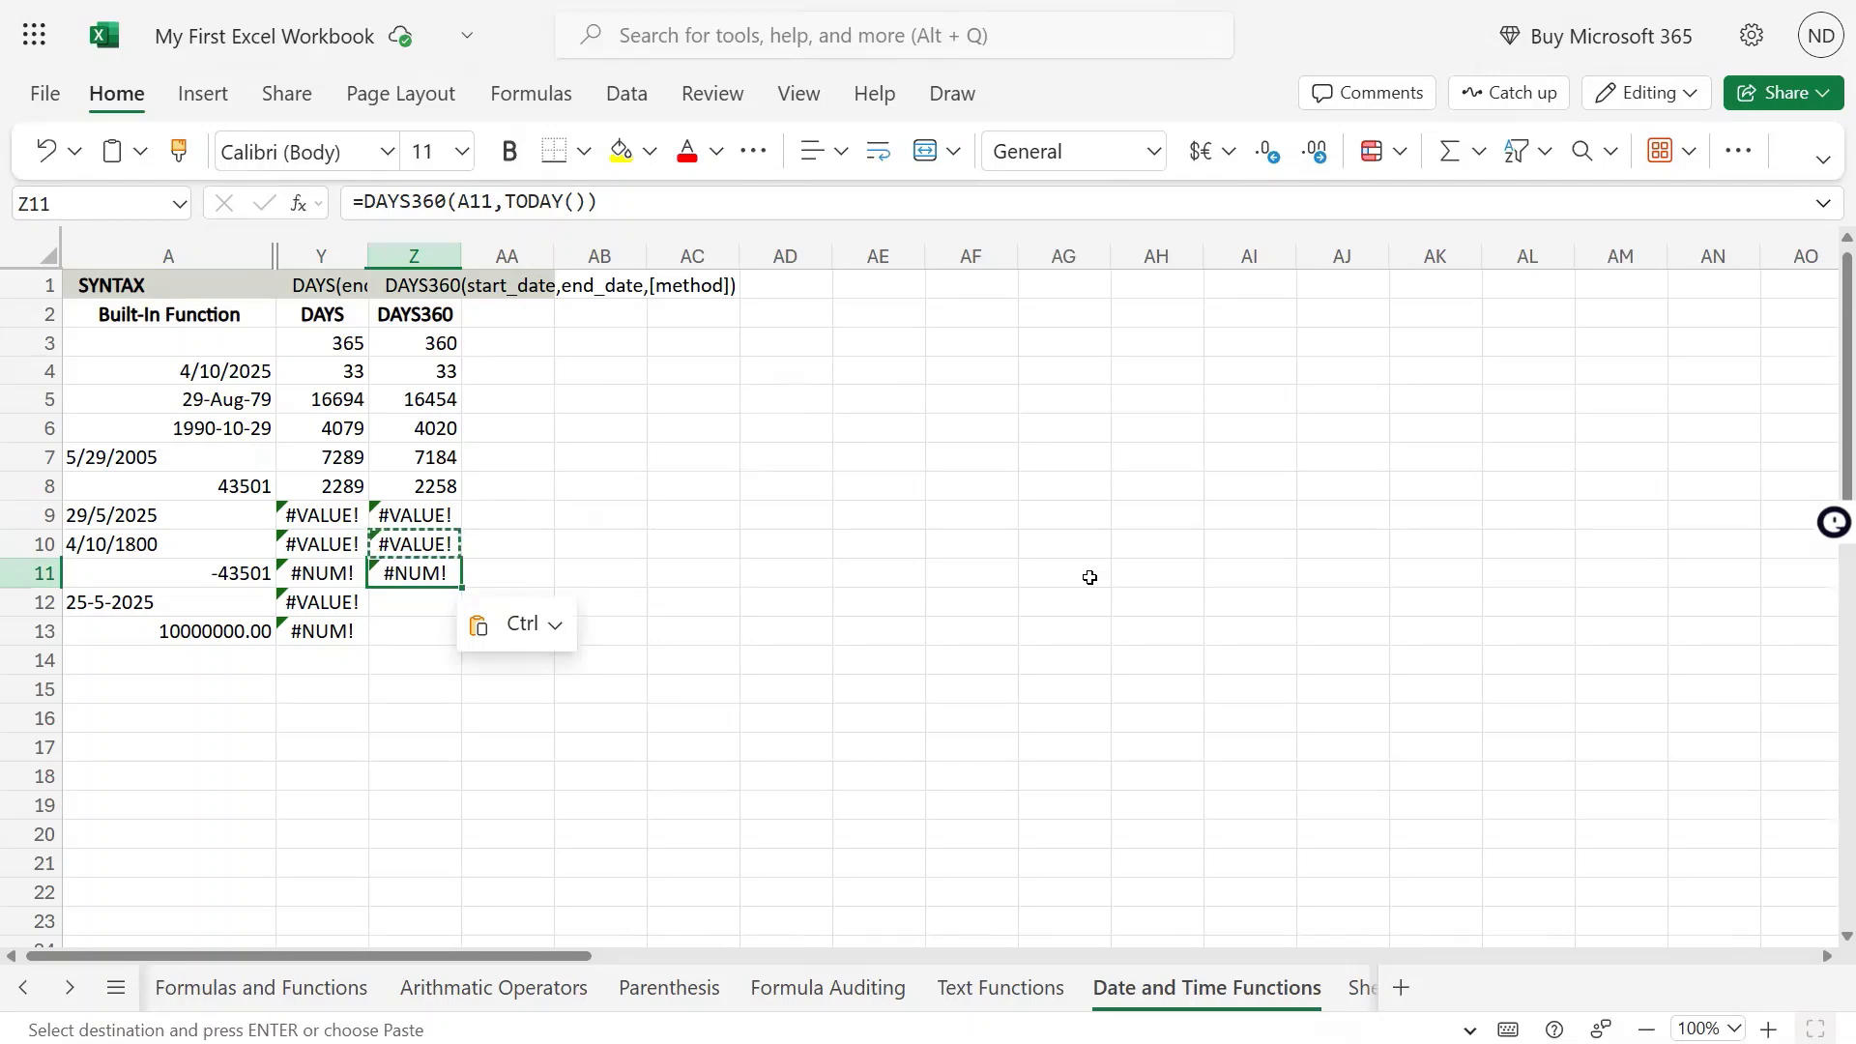
pyautogui.press('Left')
pyautogui.press('Left')
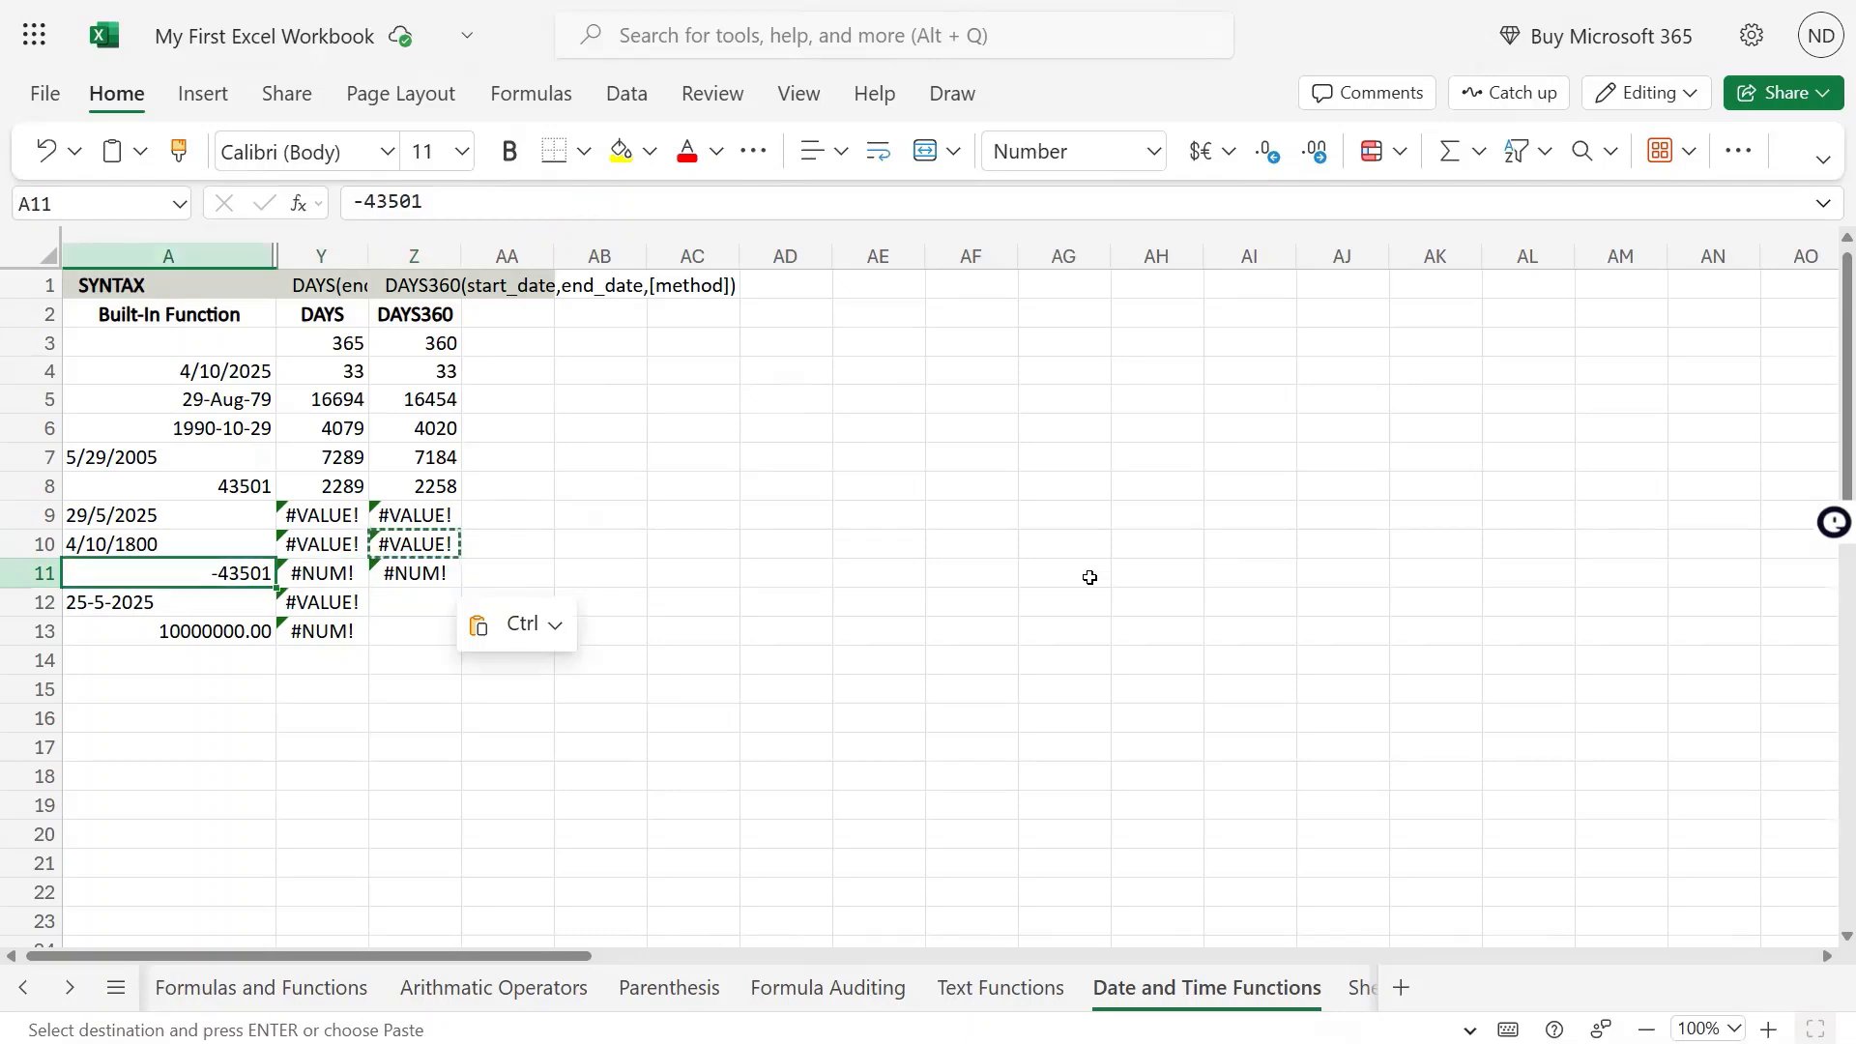
pyautogui.press('Right')
pyautogui.press('Right')
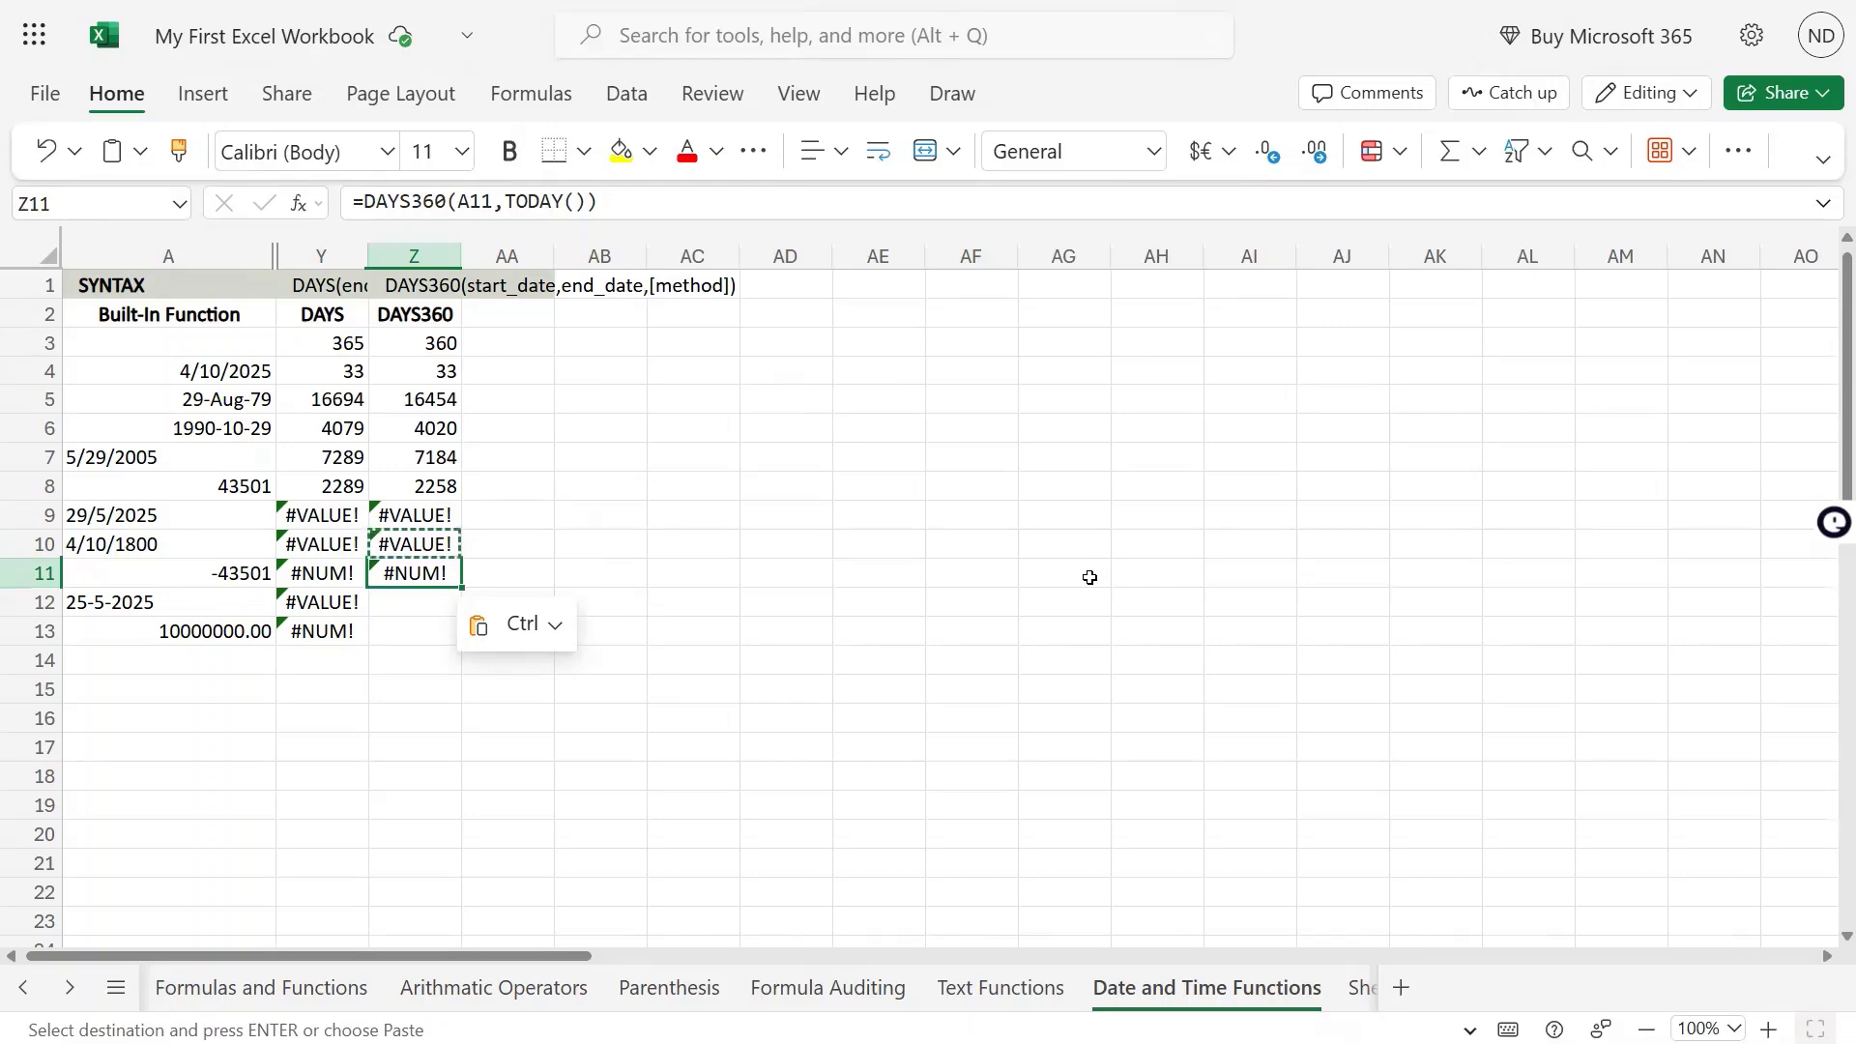
pyautogui.press('Left')
pyautogui.press('Left')
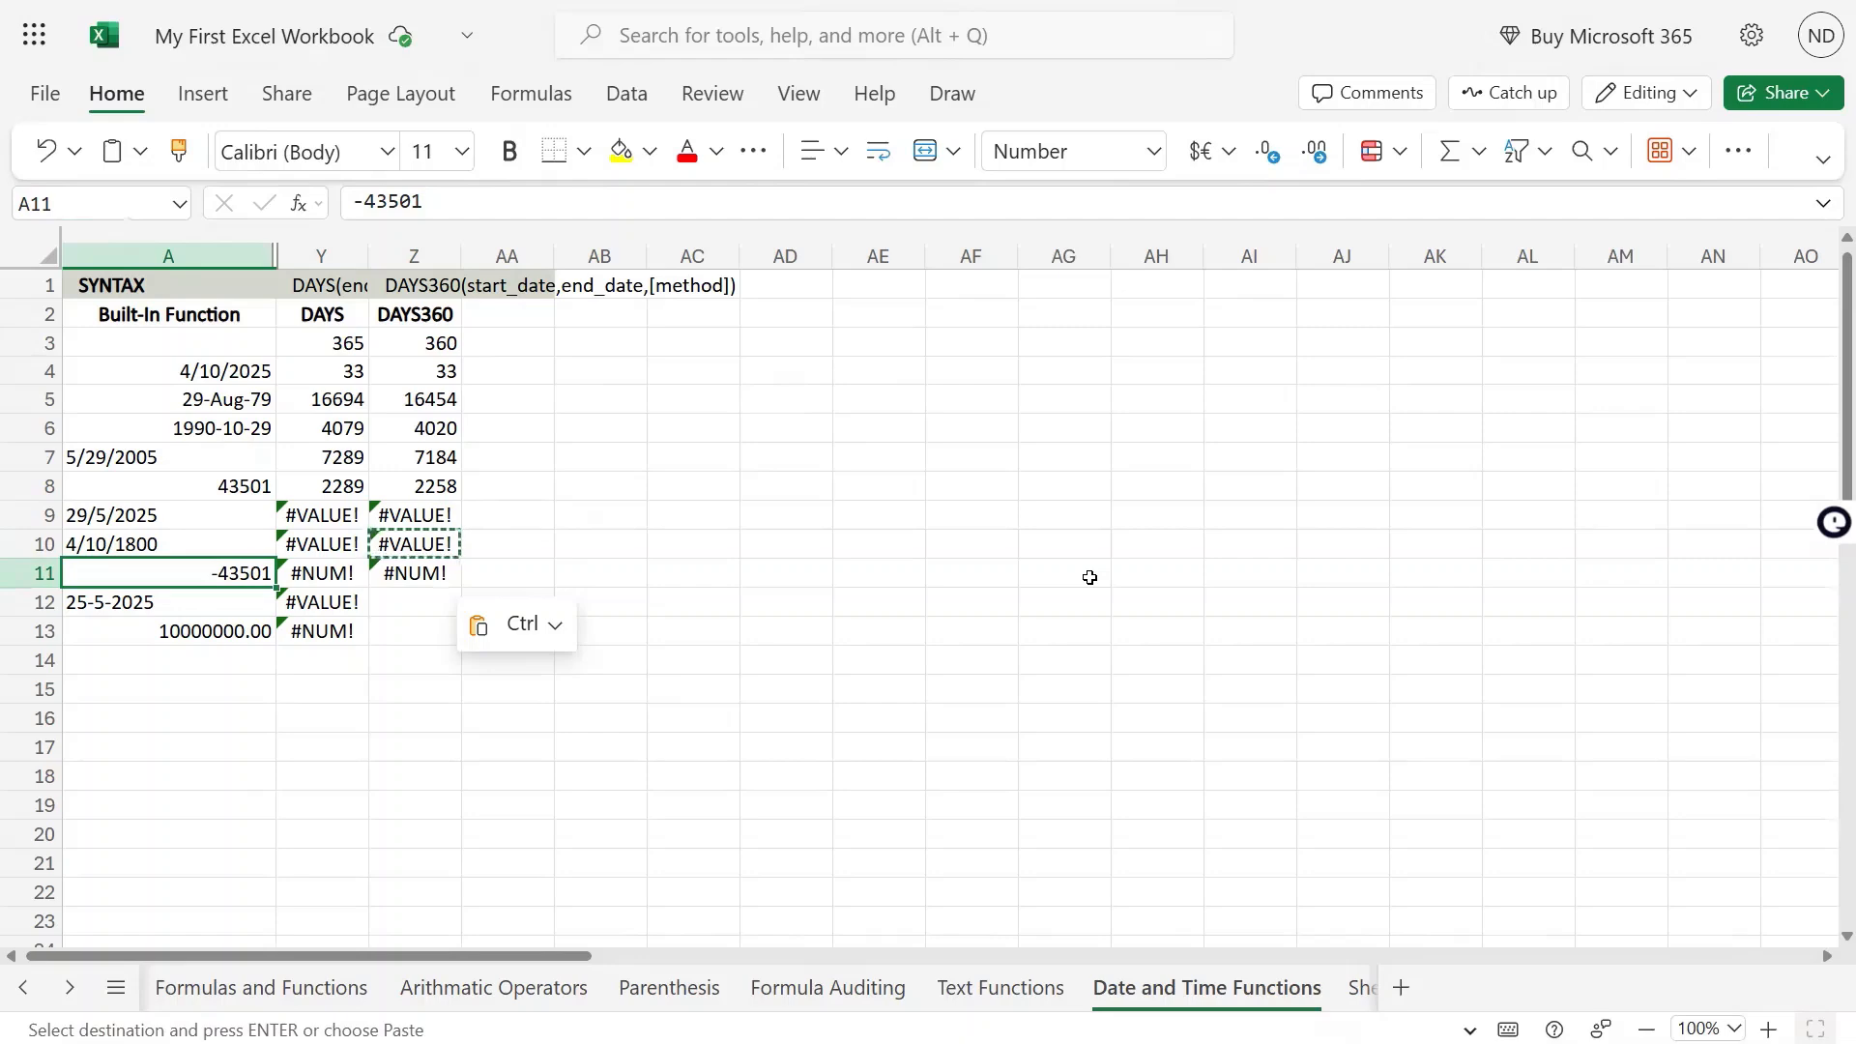
# Copy the DAYS360 formula from Z11 into Z12 and check the date in A12
pyautogui.press('Right')
pyautogui.press('Right')
pyautogui.hotkey('ctrl', 'c')
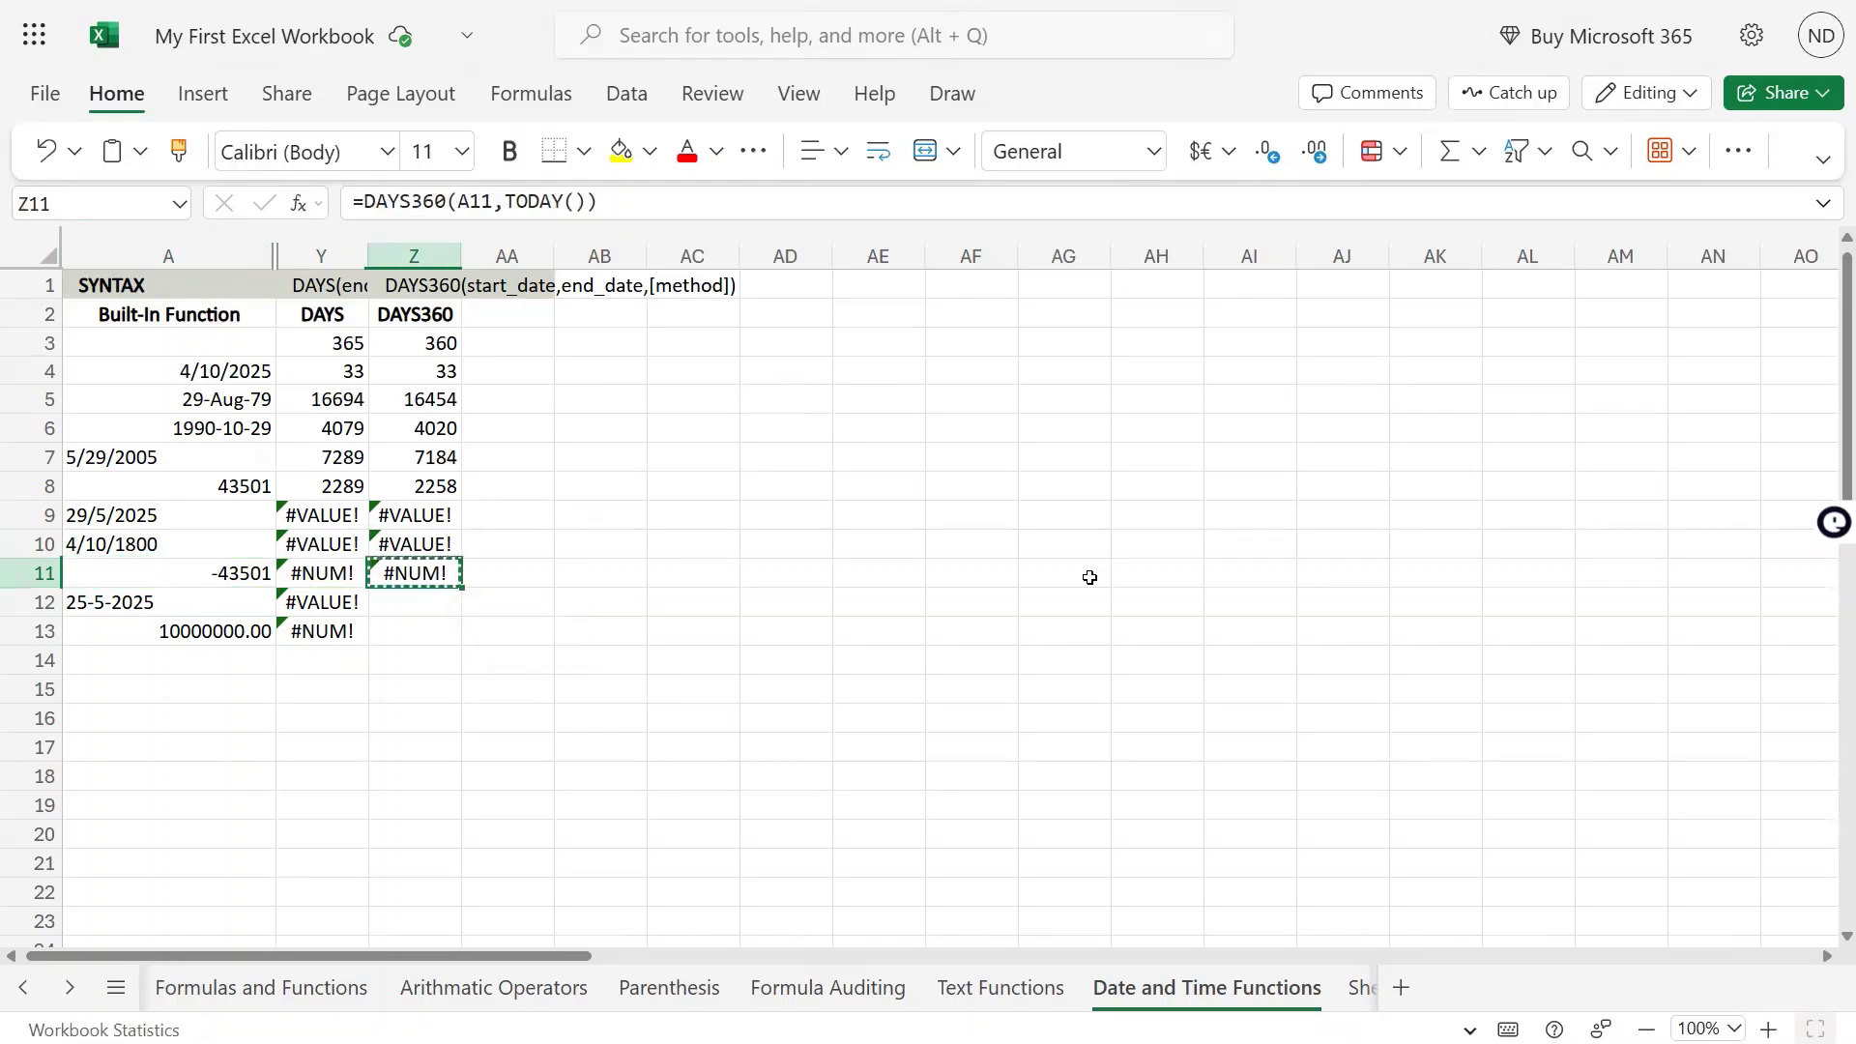
pyautogui.press('Down')
pyautogui.hotkey('ctrl', 'v')
pyautogui.press('Left')
pyautogui.press('Left')
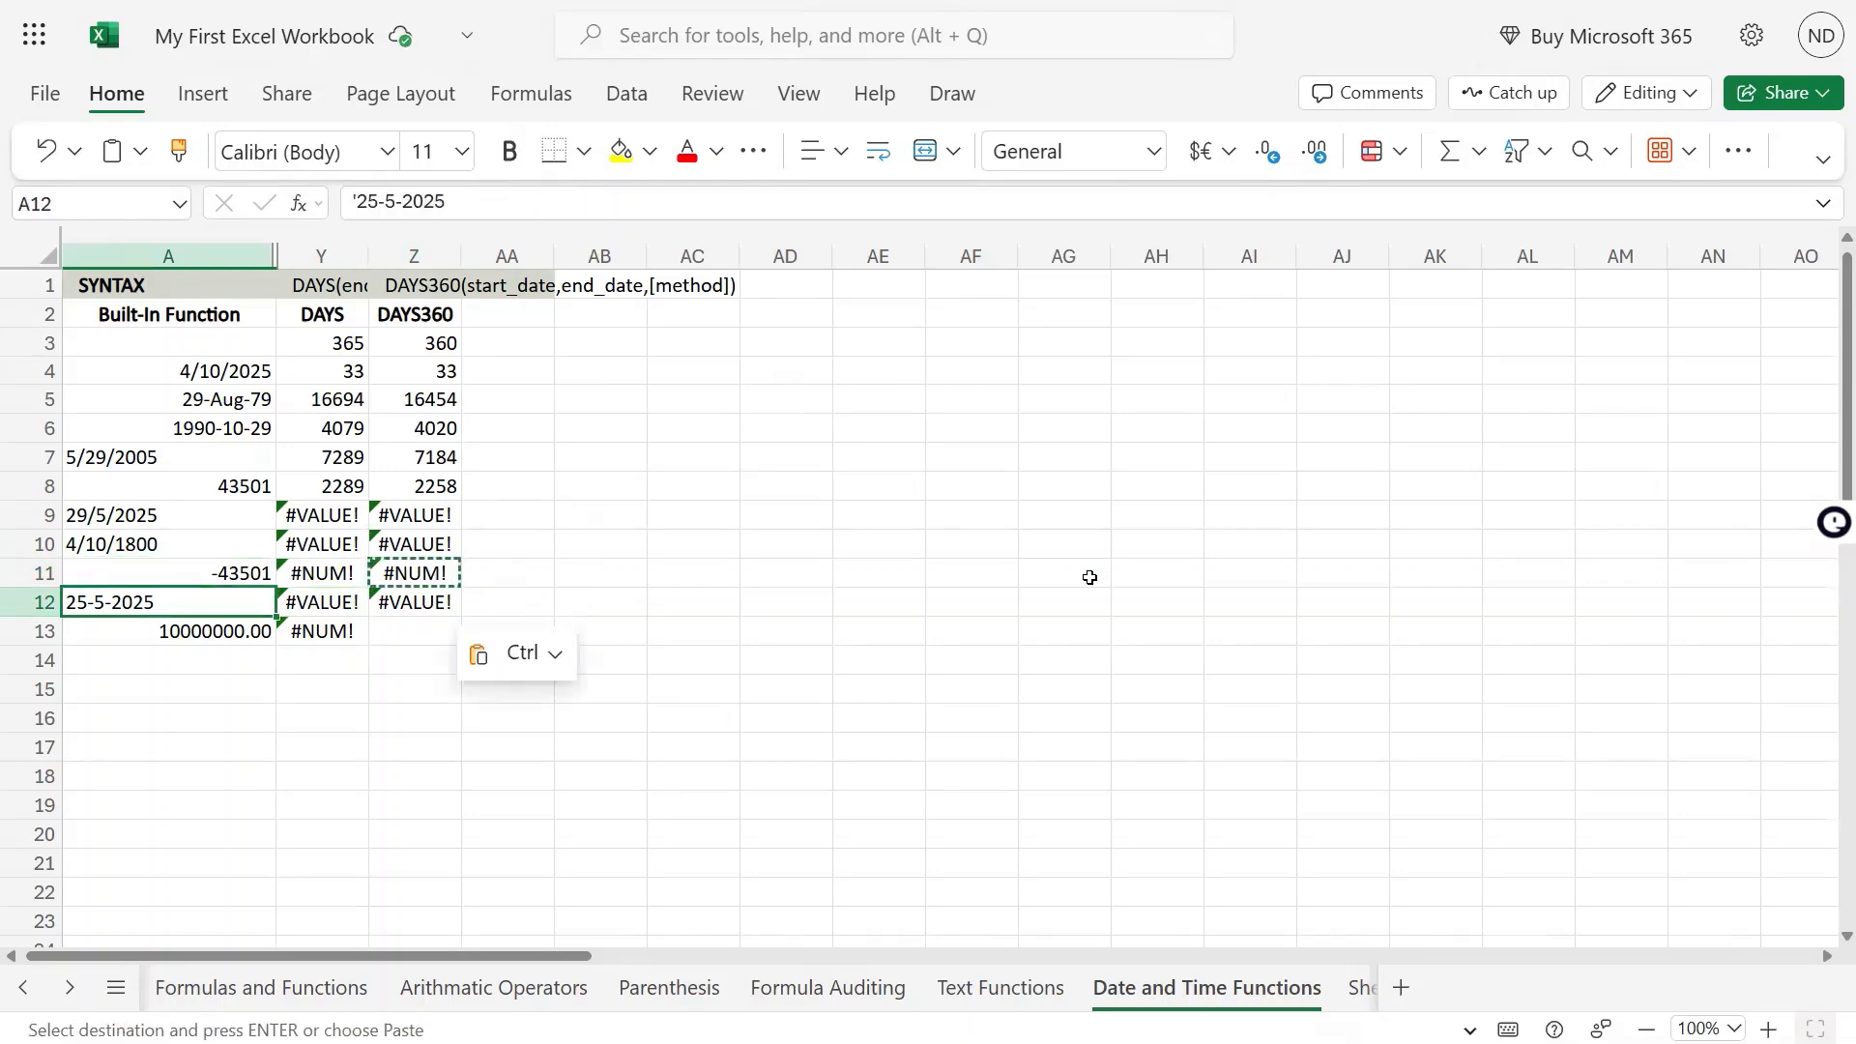
pyautogui.press('Right')
pyautogui.press('Right')
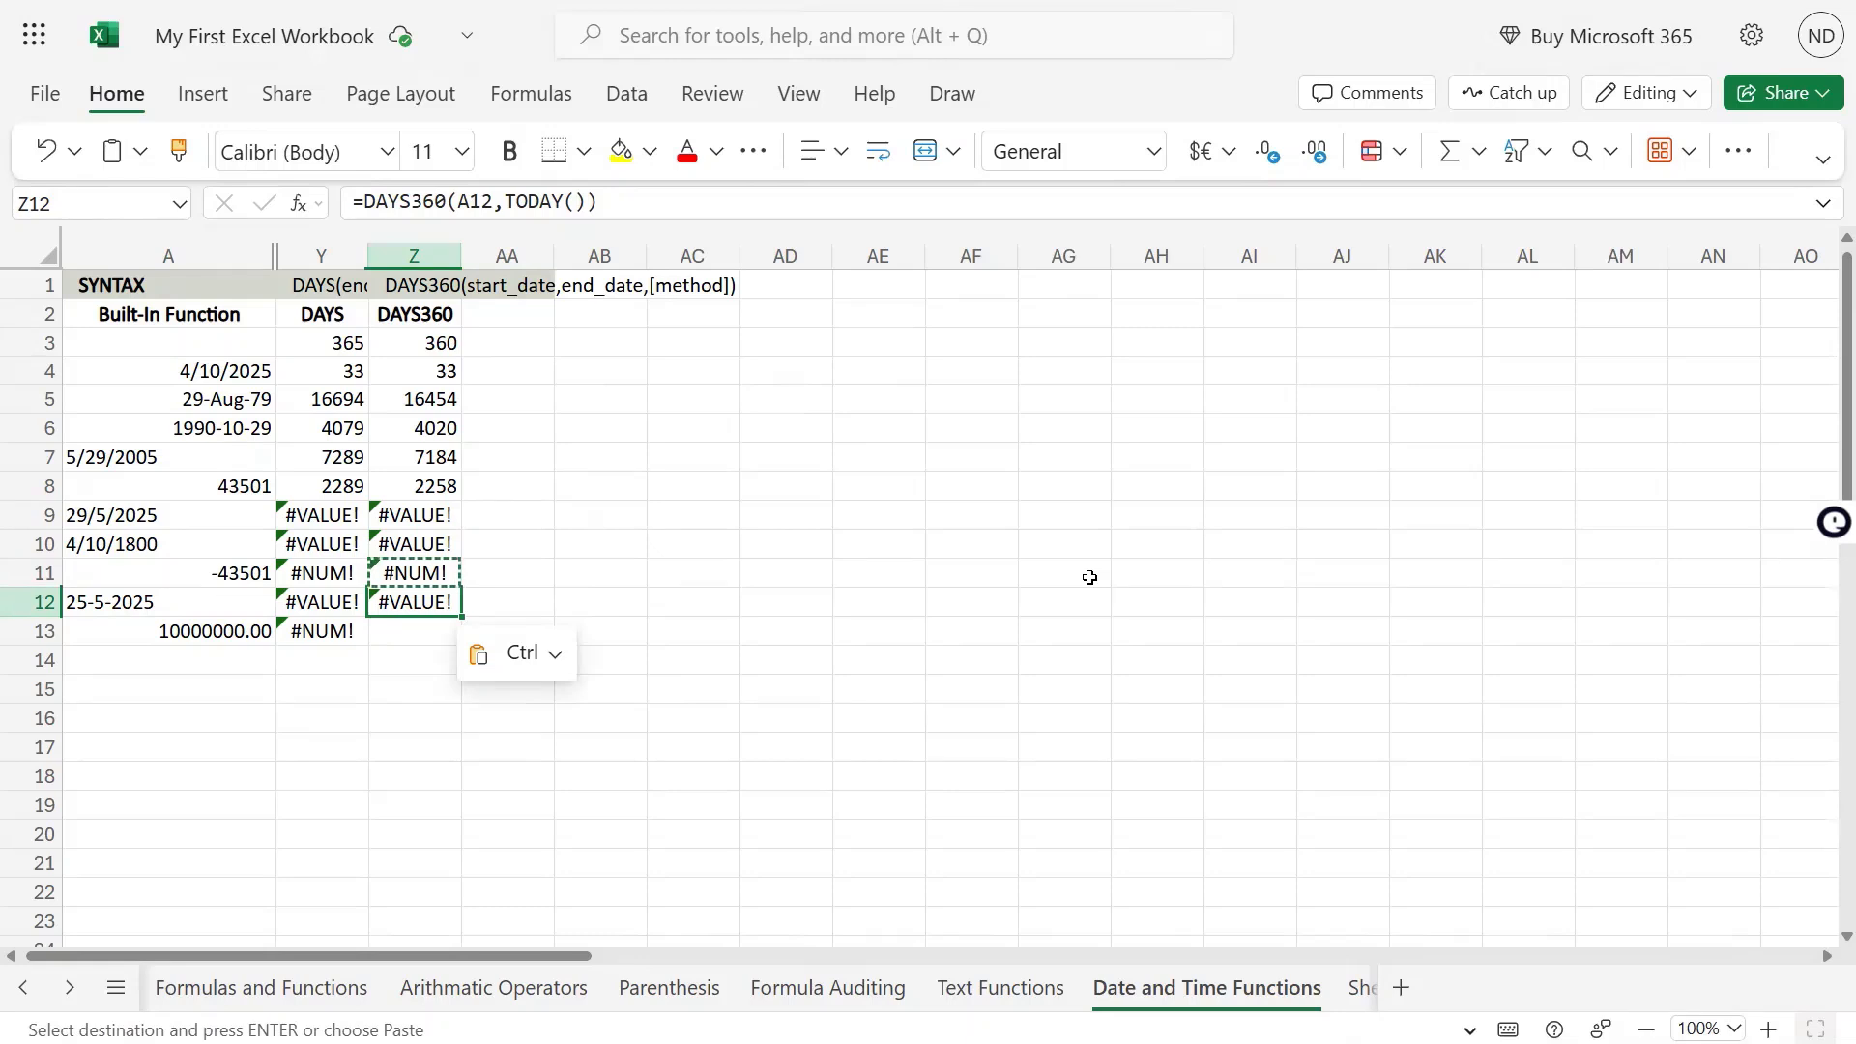
# Copy the full text of the DAYS formula in Y13, leaving the cell unedited
pyautogui.press('ctrl')
pyautogui.press('Down')
pyautogui.press('Escape')
pyautogui.press('Left')
pyautogui.press('Down')
pyautogui.press('F2')
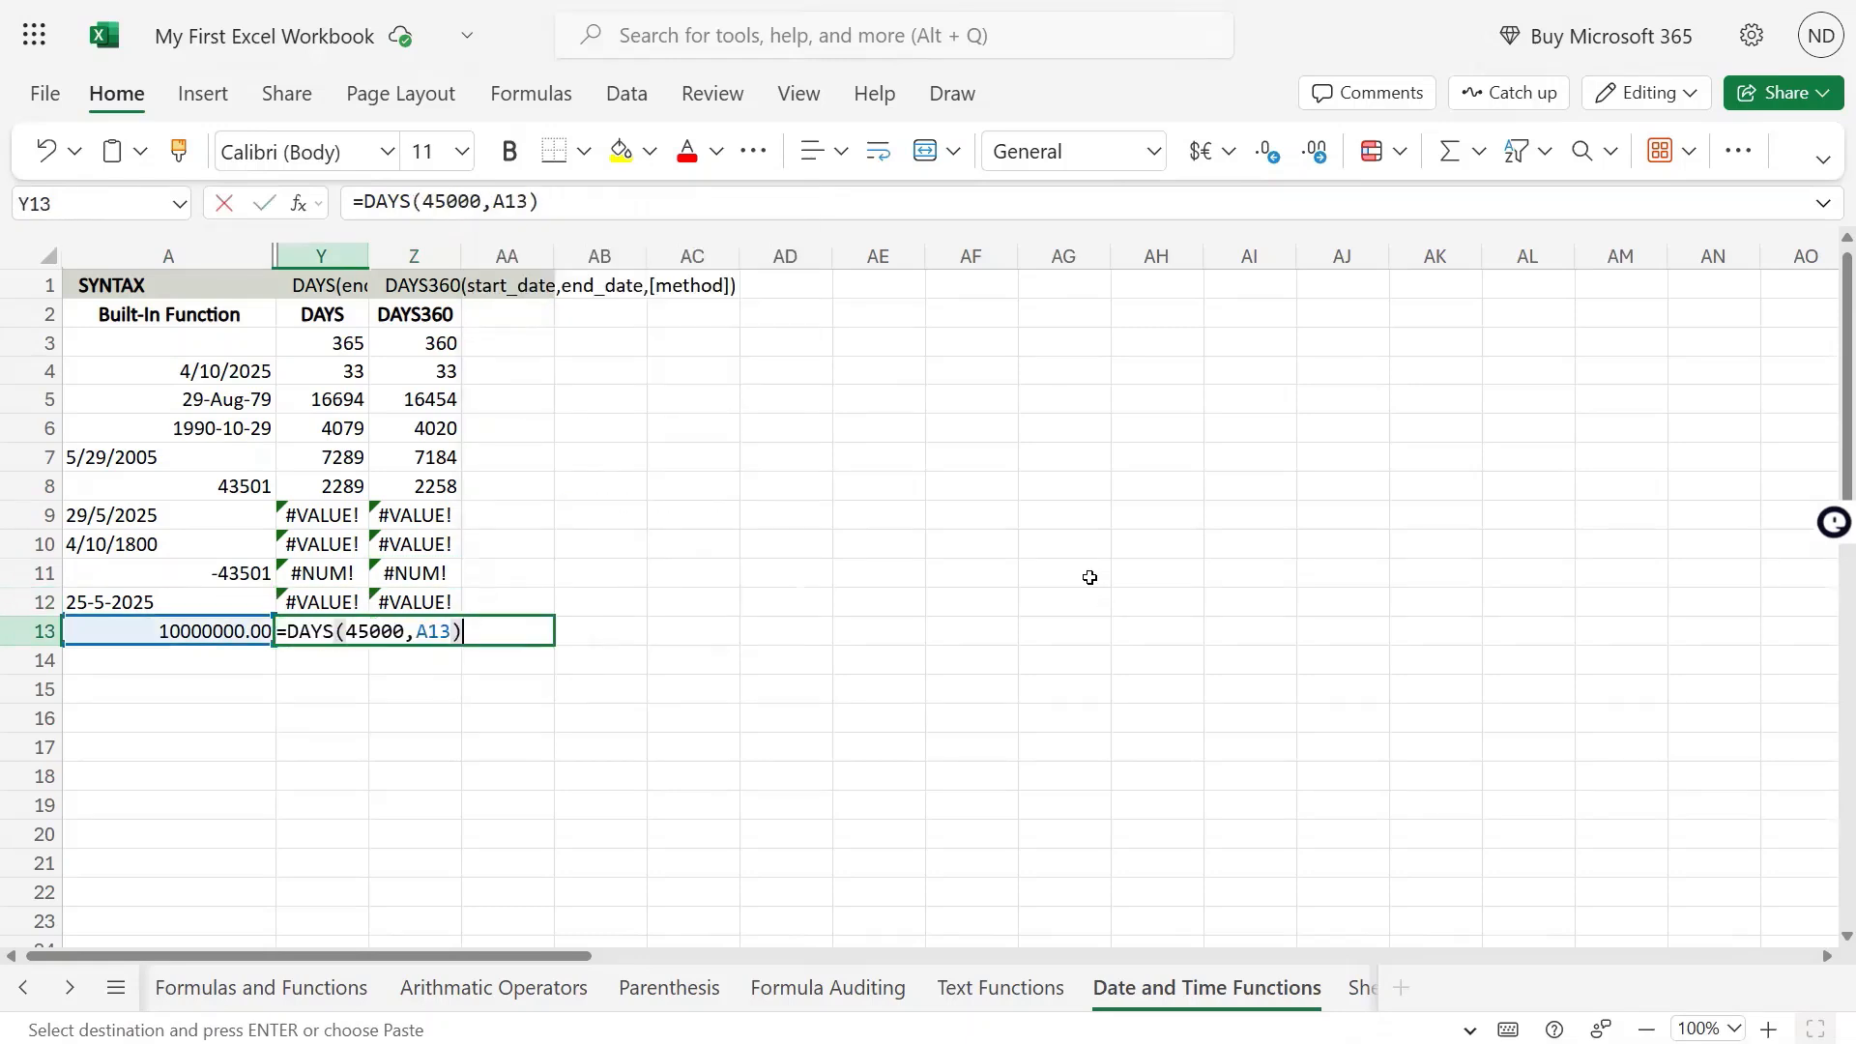
pyautogui.press('Escape')
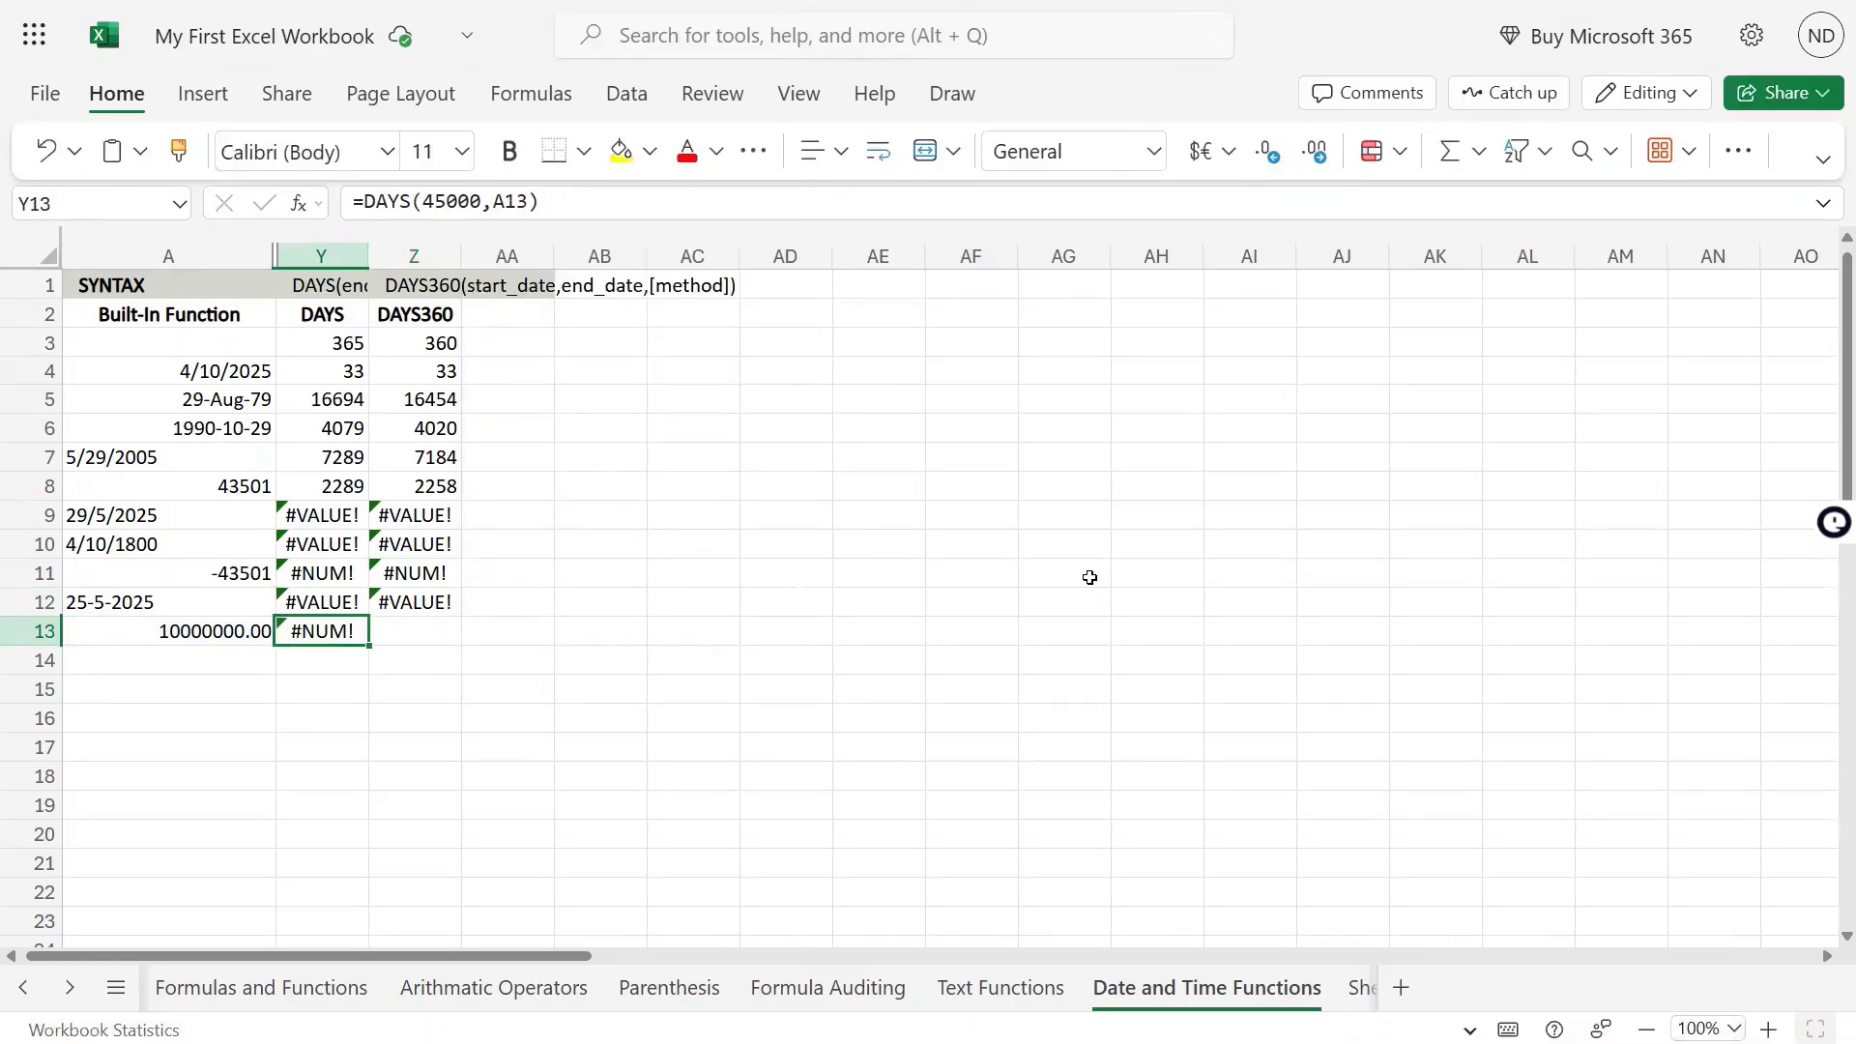
pyautogui.press('F2')
pyautogui.hotkey('shift', 'Home')
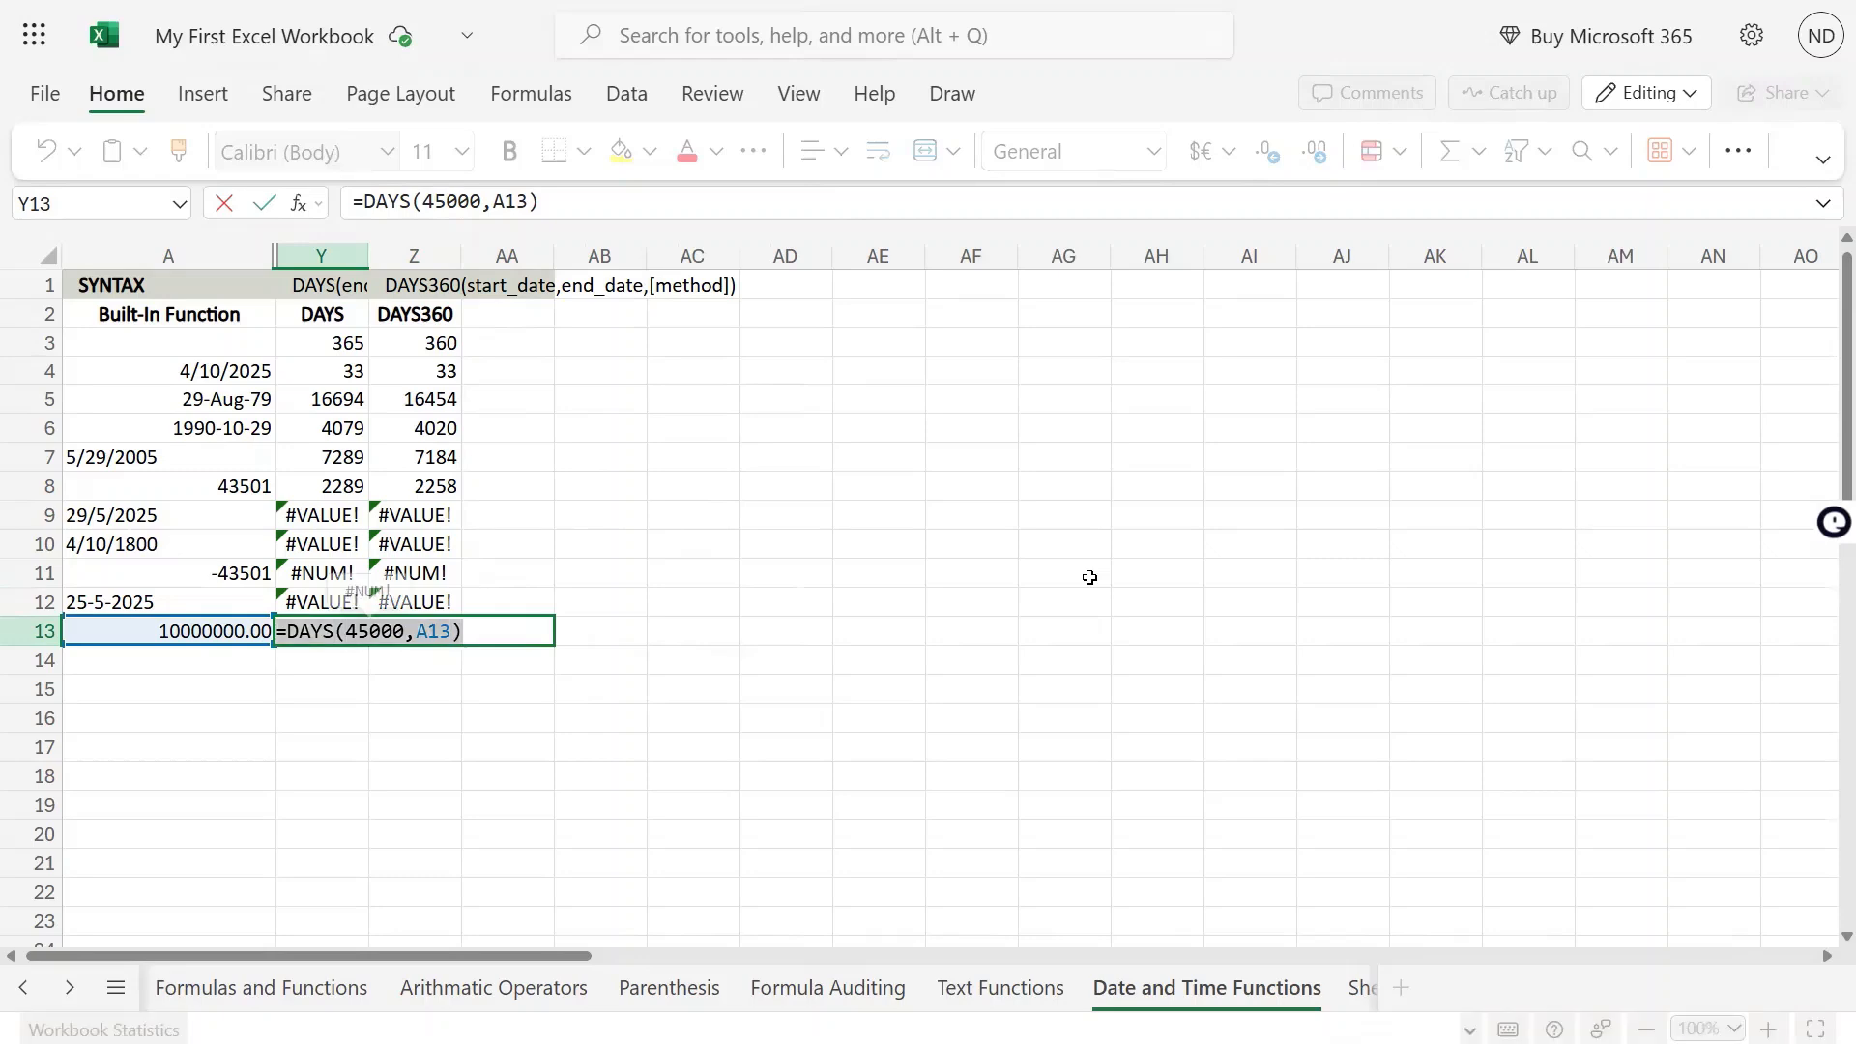
pyautogui.hotkey('ctrl', 'c')
pyautogui.press('Escape')
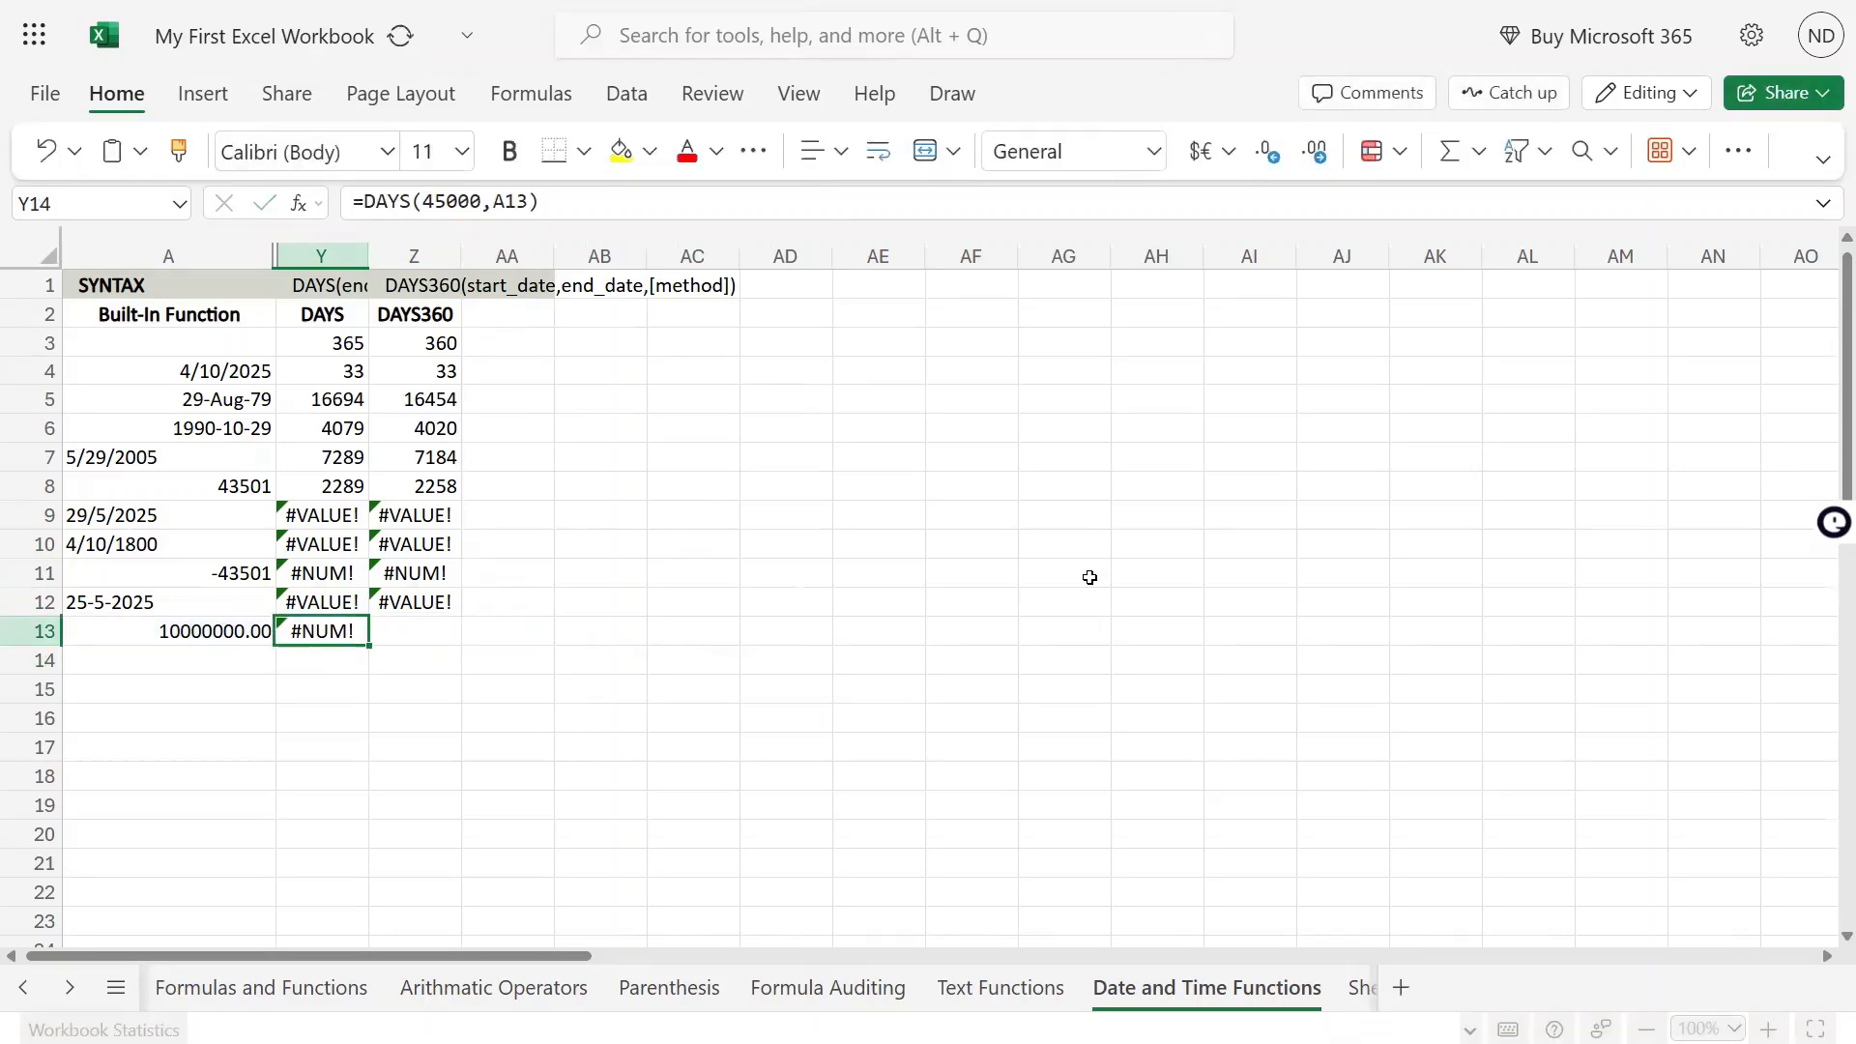
# Paste the formula text into Z13 and change the function to DAYS360, making it =DAYS360(45000,A13)
pyautogui.press('Right')
pyautogui.press('F2')
pyautogui.hotkey('ctrl', 'v')
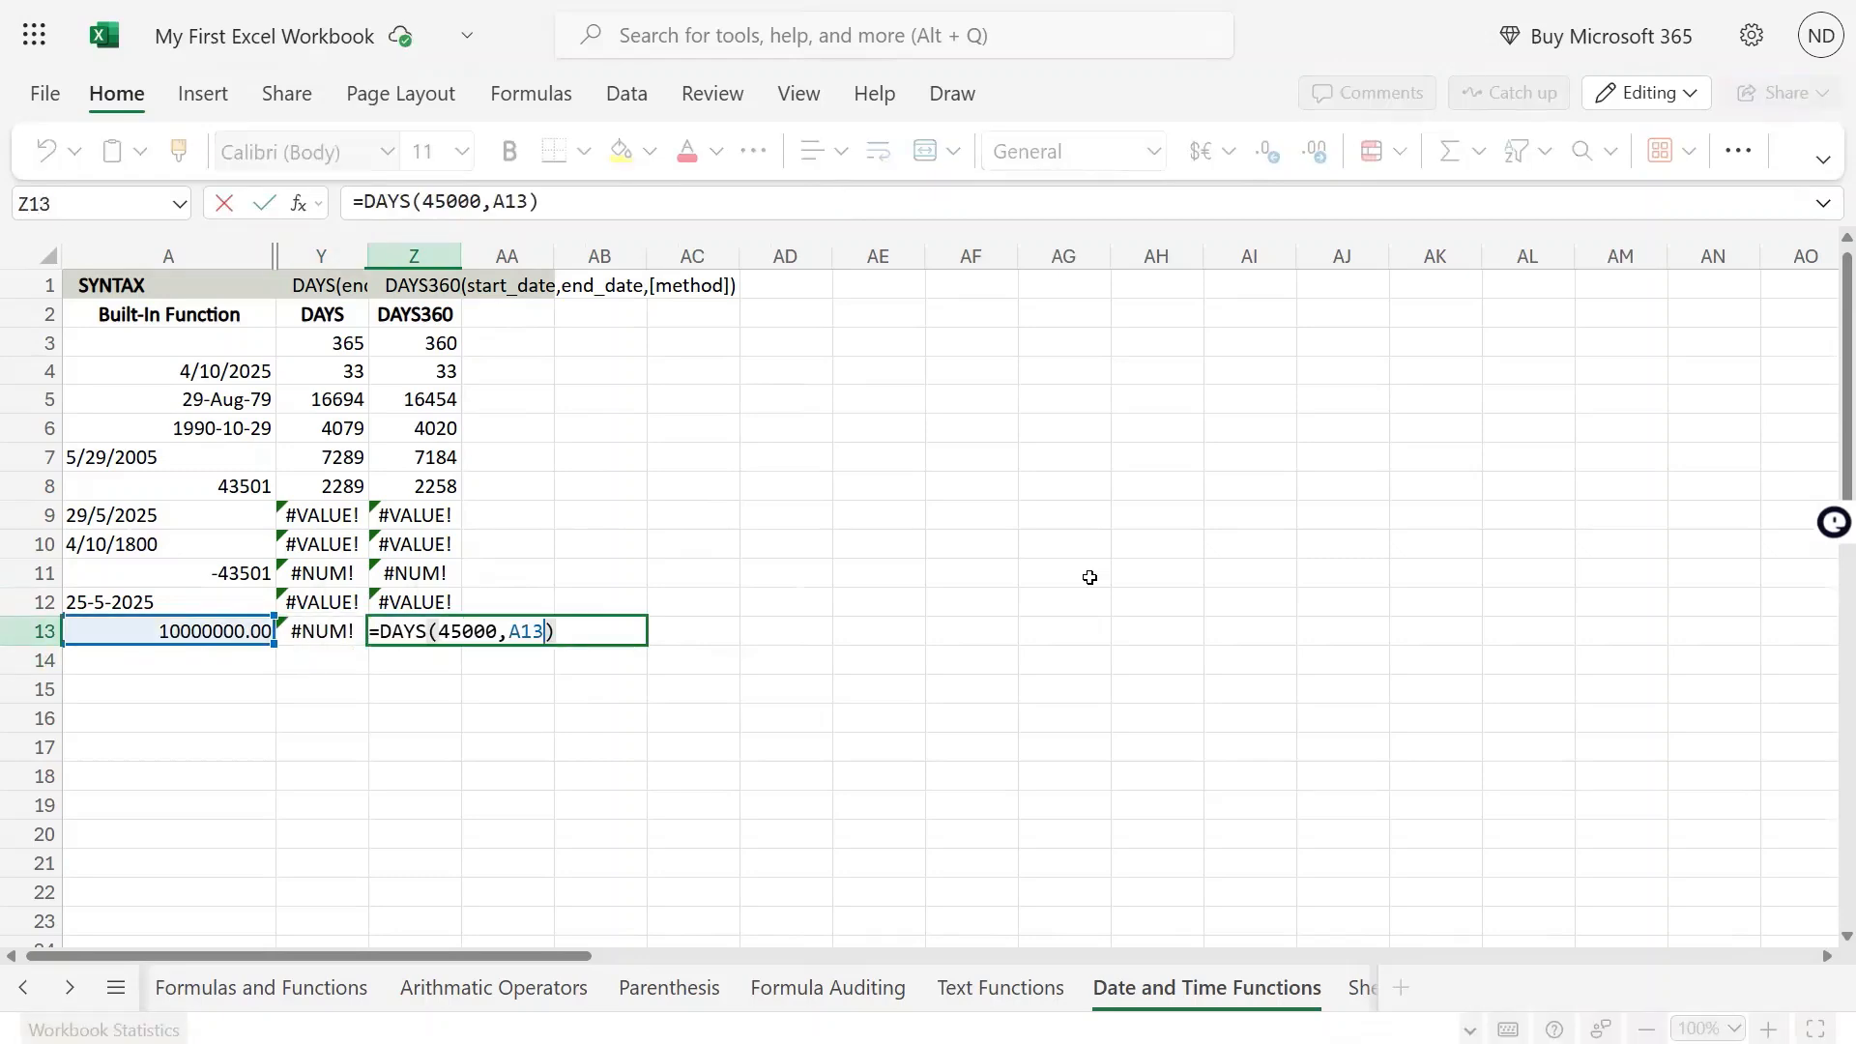
pyautogui.press('Left')
pyautogui.press('Left')
pyautogui.press('Left')
pyautogui.press('Left')
pyautogui.press('Left')
pyautogui.press('Left')
pyautogui.press('Left')
pyautogui.press('Left')
pyautogui.press('Left')
pyautogui.press('Left')
pyautogui.press('Left')
pyautogui.write('360')
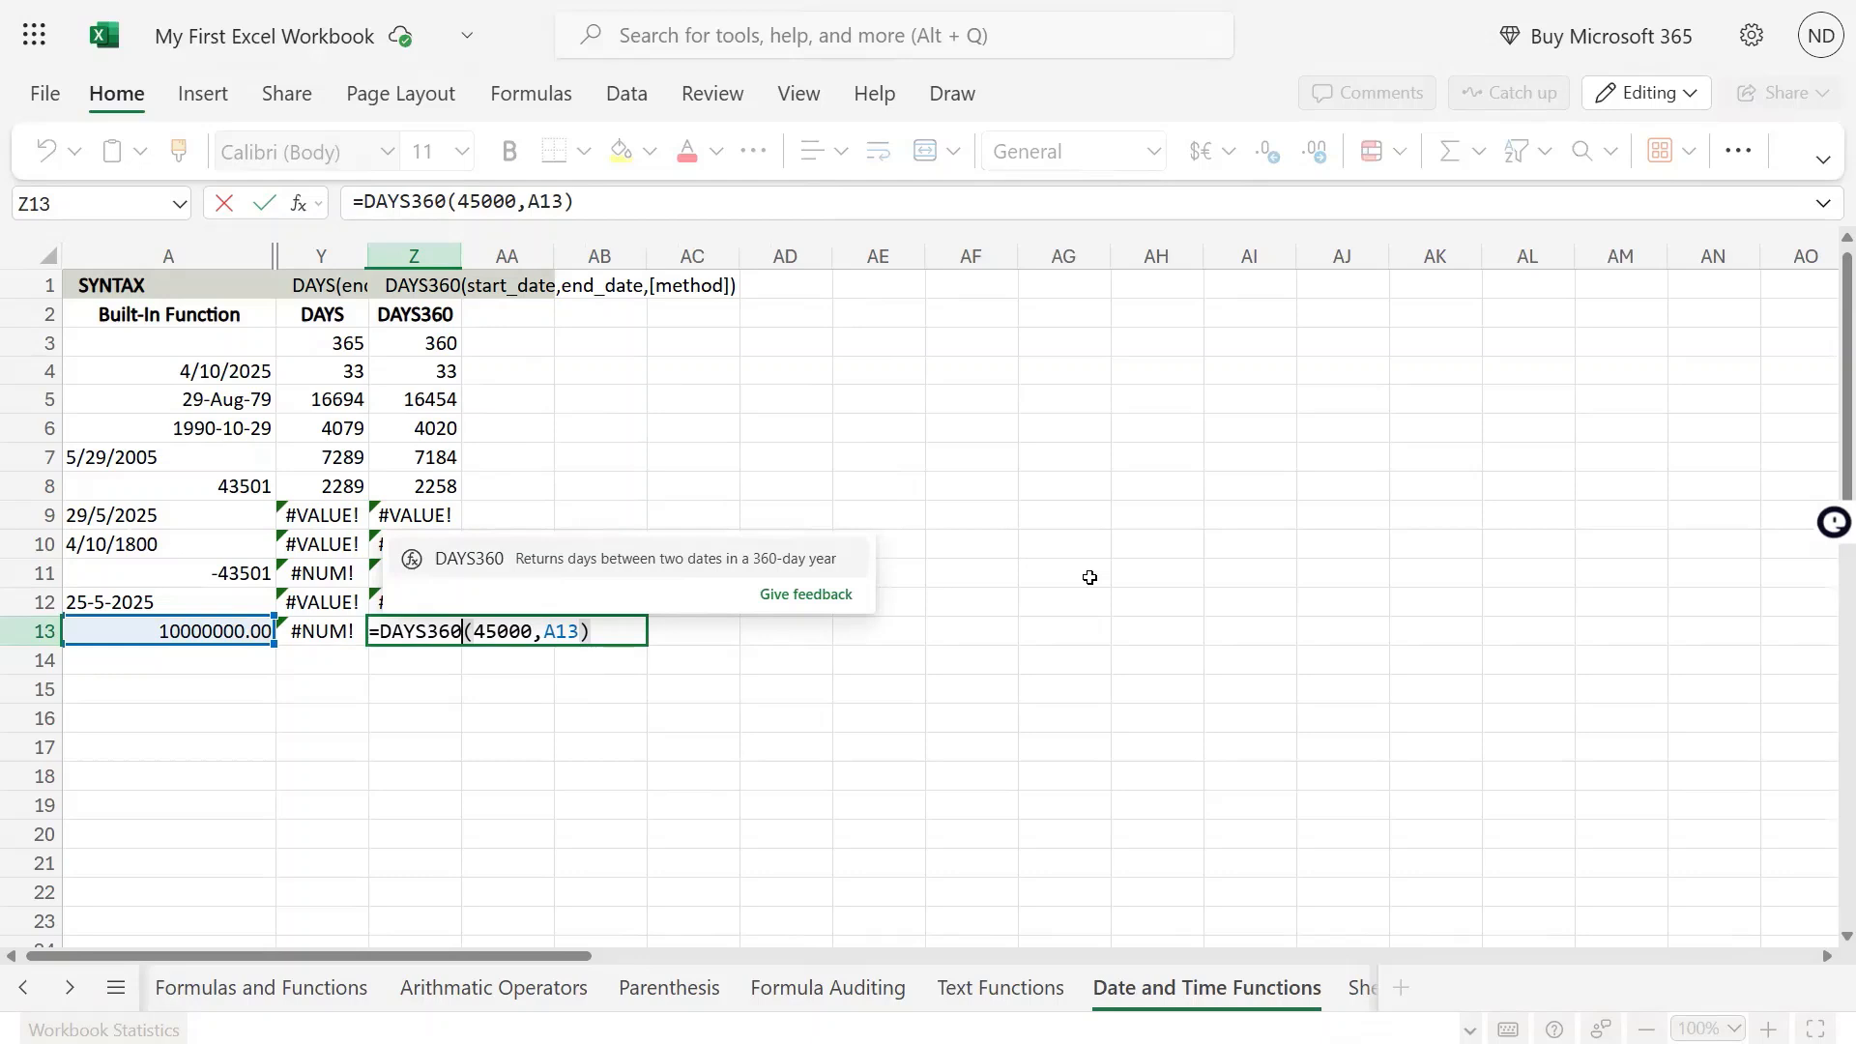
pyautogui.press('Right')
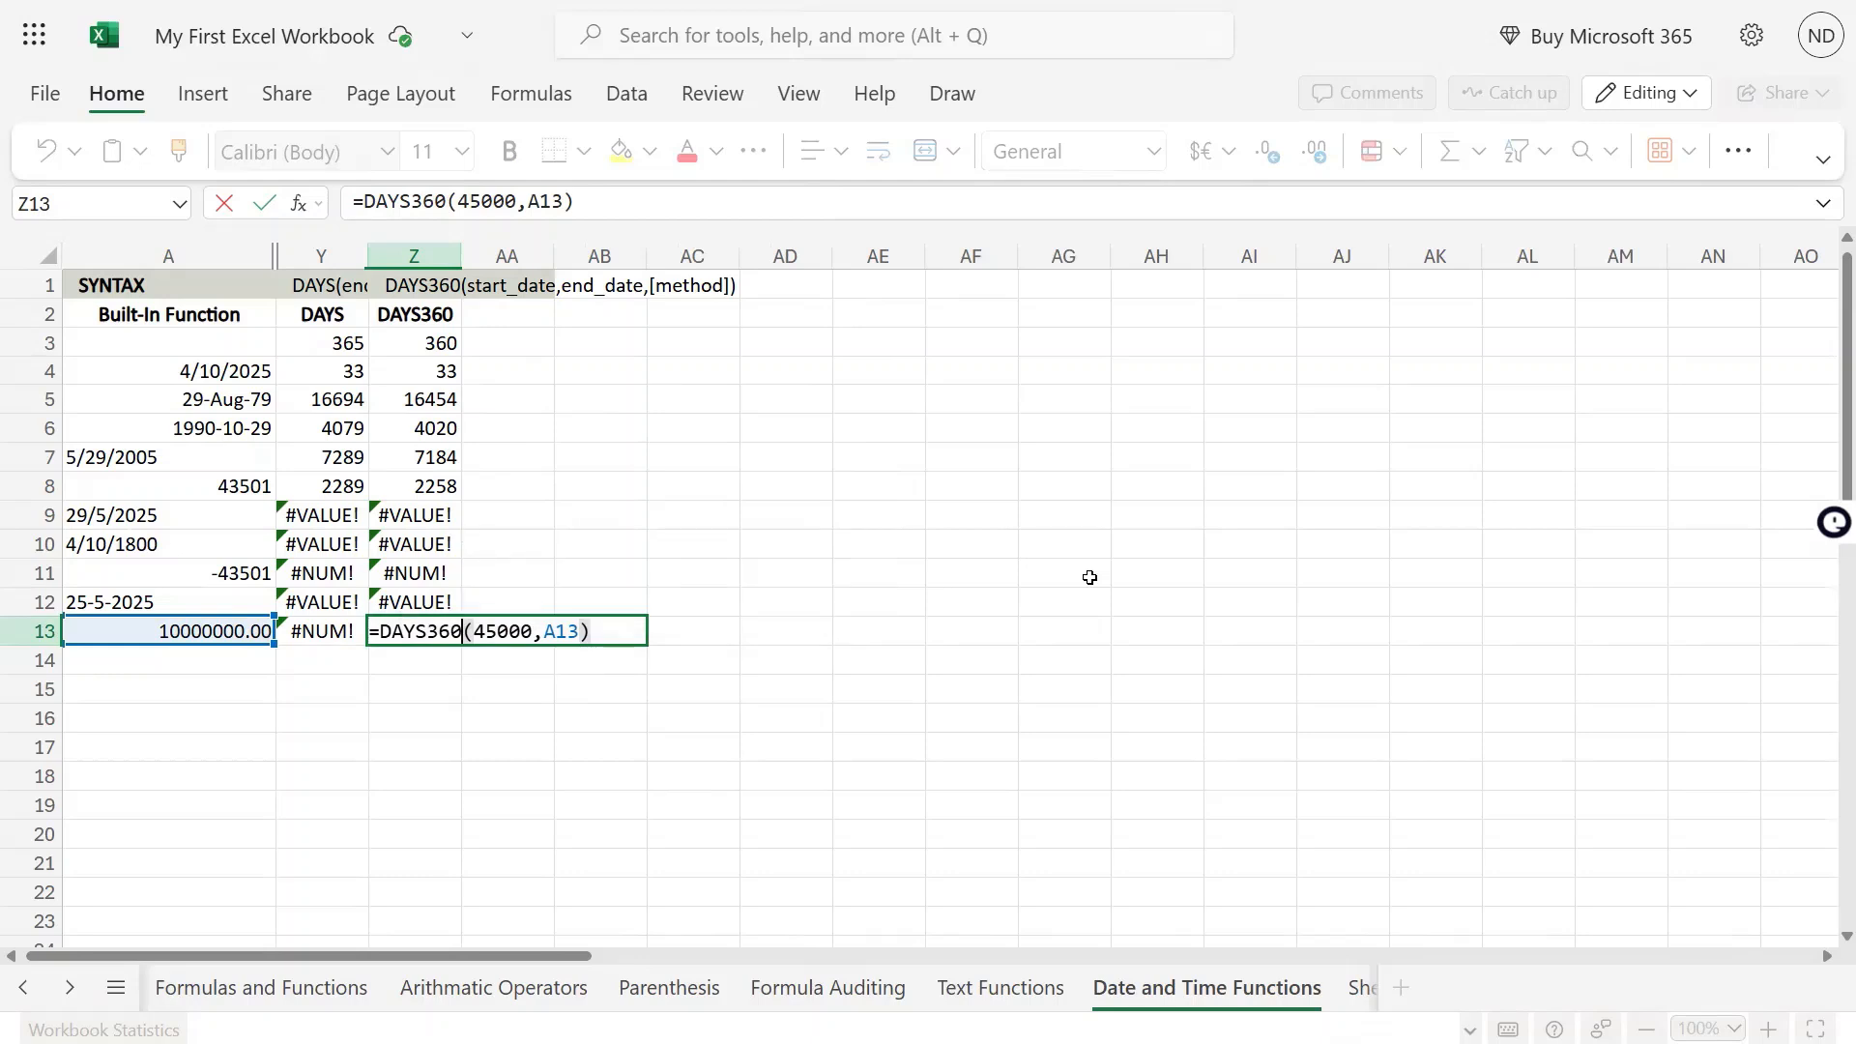
pyautogui.press('Return')
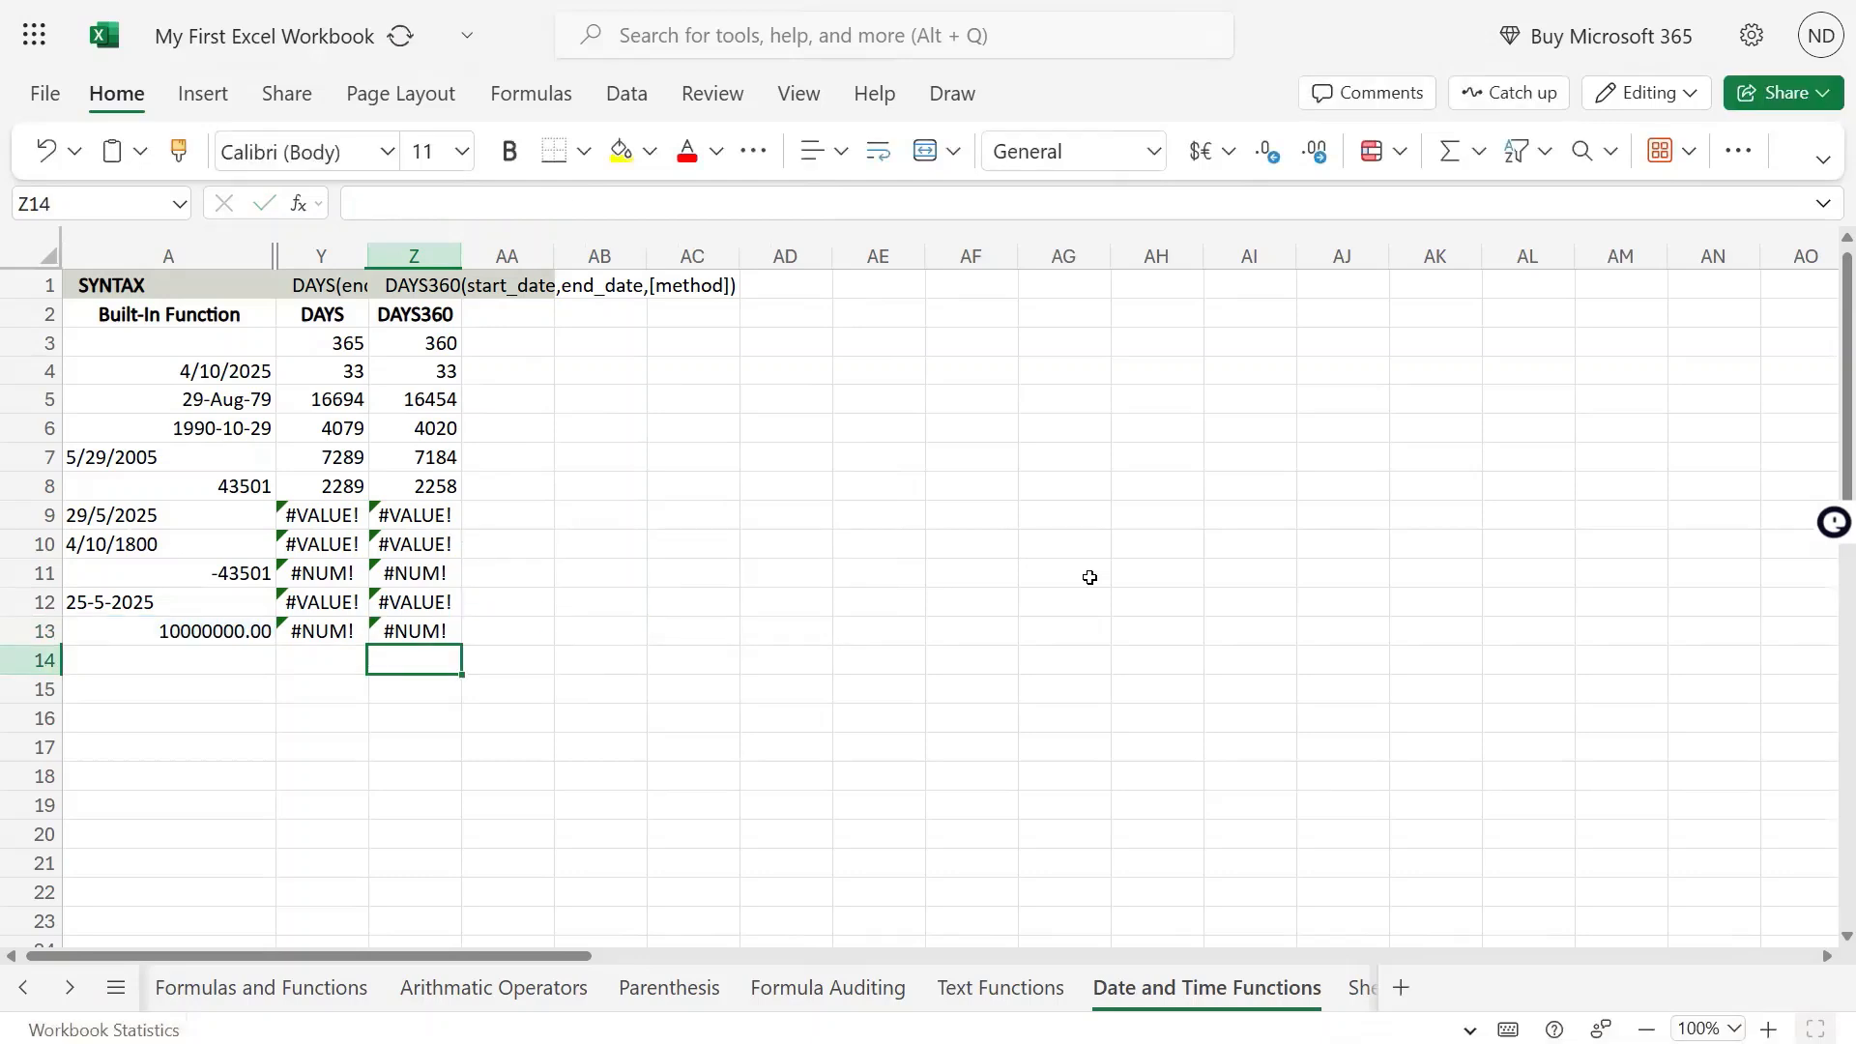
# Compare the number in A13 with the DAYS and DAYS360 results in row 13
pyautogui.press('Up')
pyautogui.press('Left')
pyautogui.press('Left')
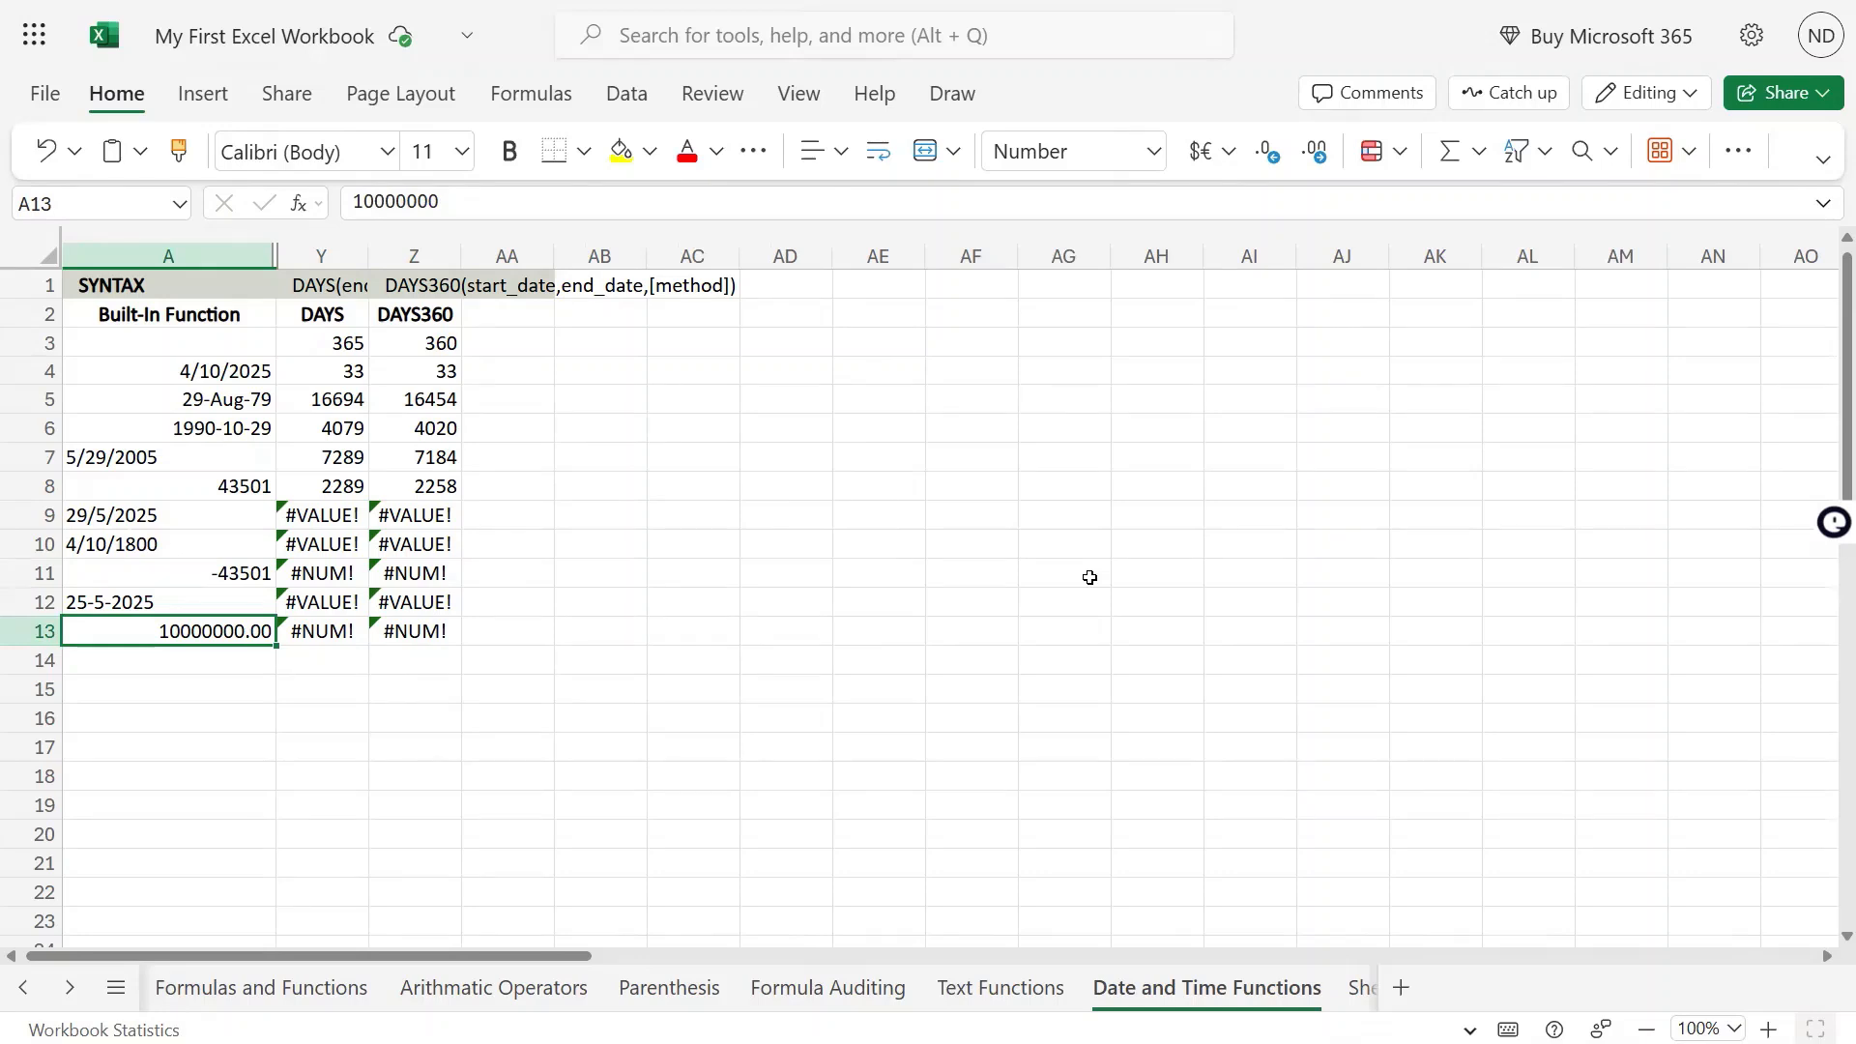
pyautogui.press('Right')
pyautogui.press('Right')
pyautogui.press('Left')
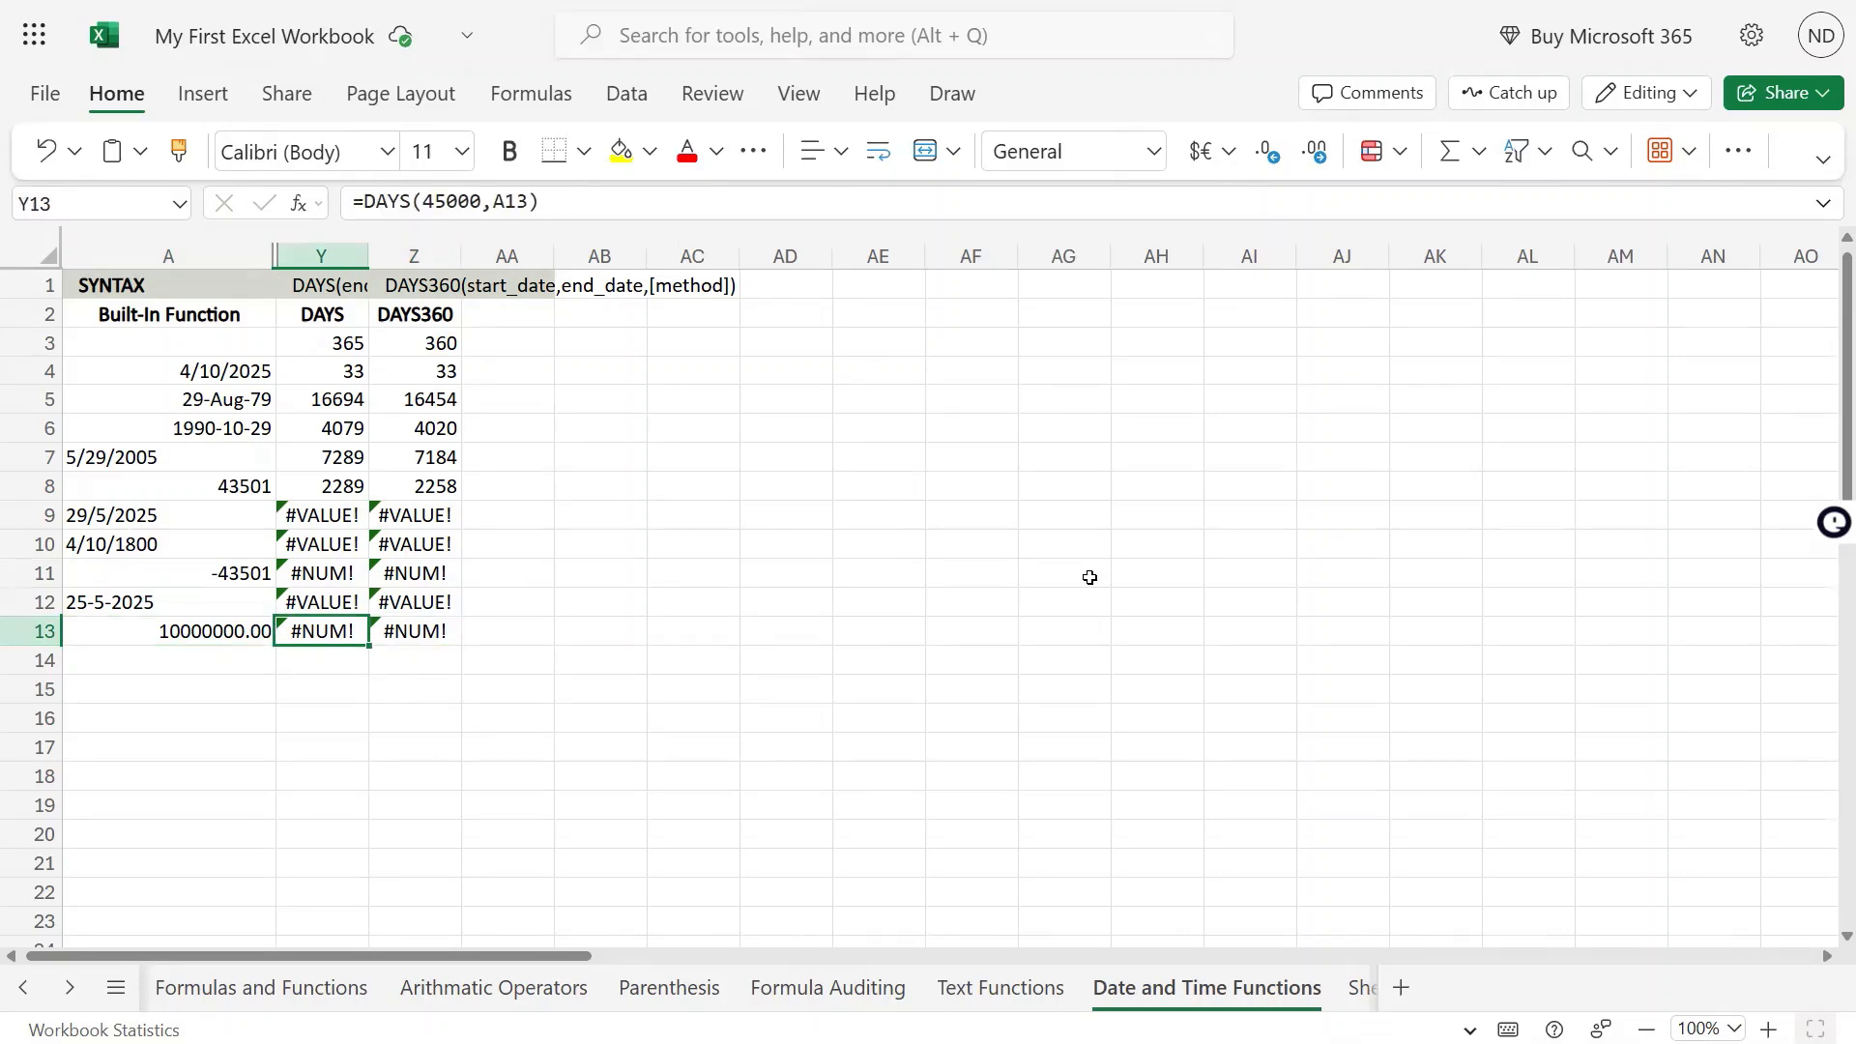
pyautogui.press('Left')
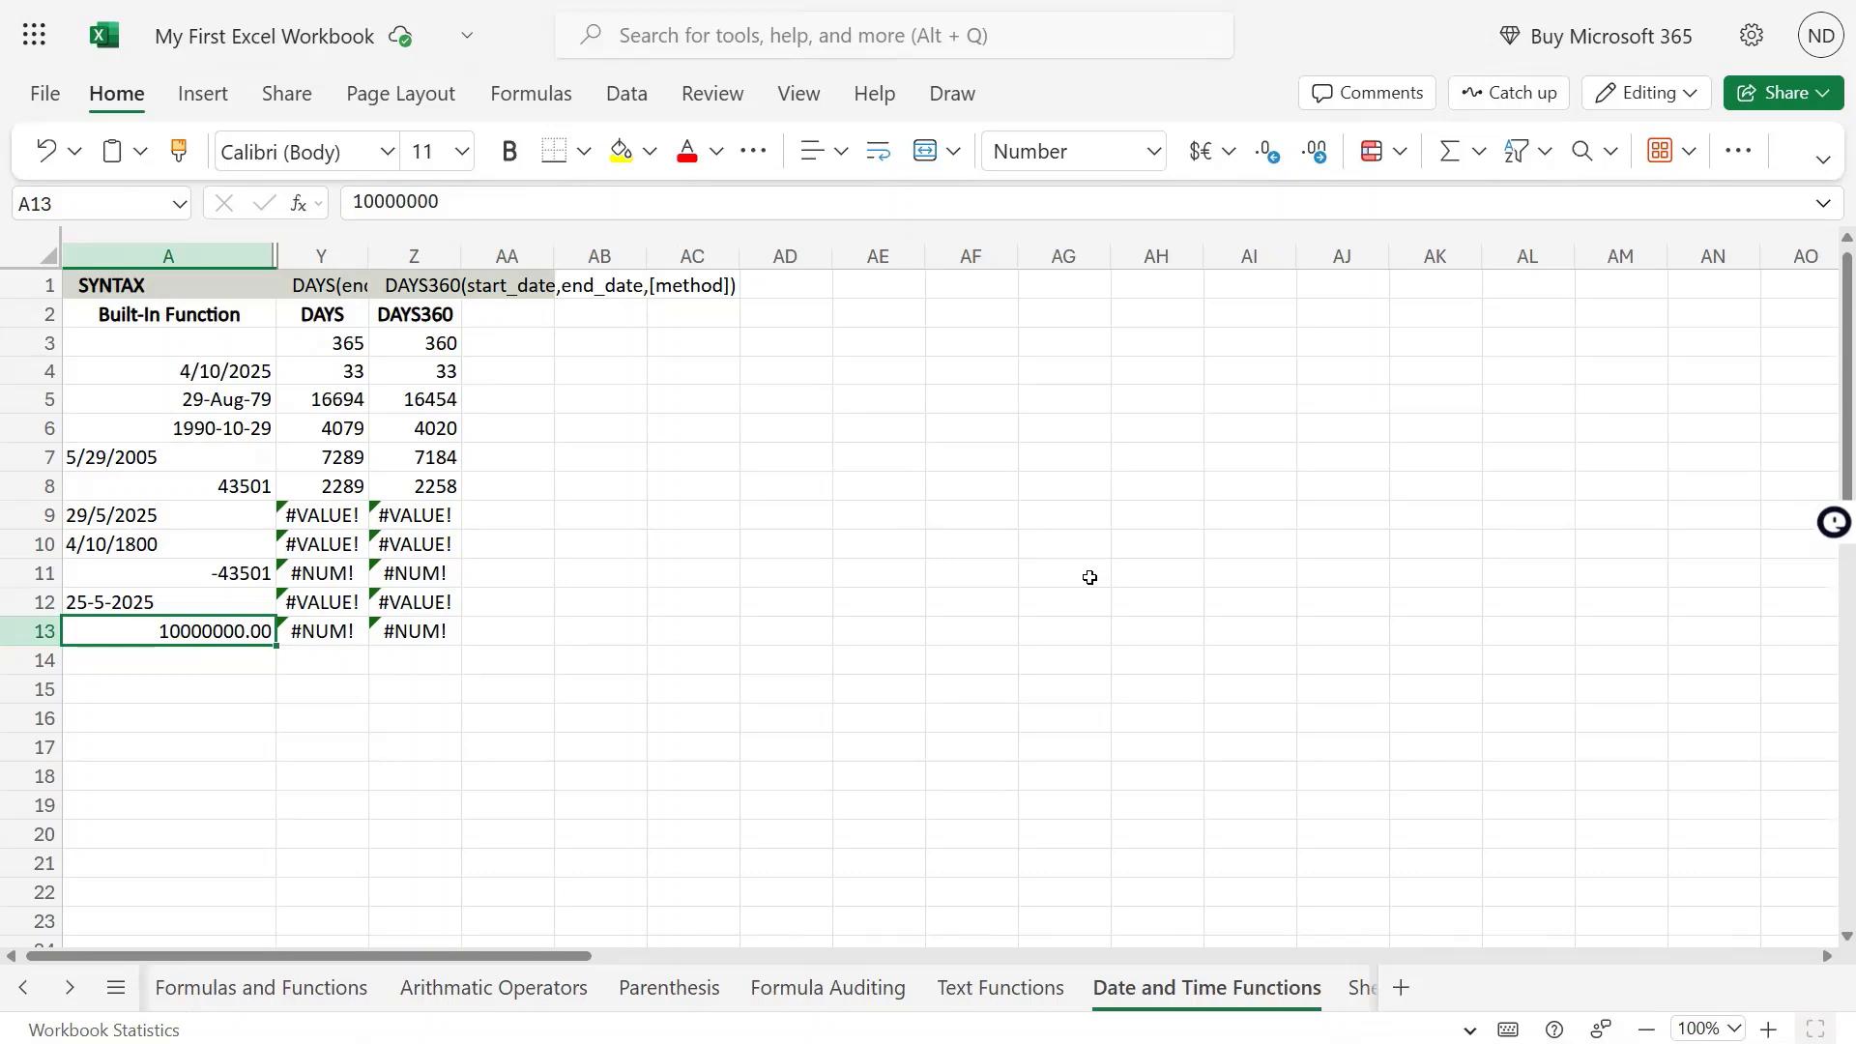
# Enter the date 31-12-9999 in the empty cell AB13
pyautogui.press('Right')
pyautogui.press('Right')
pyautogui.press('Right')
pyautogui.press('Right')
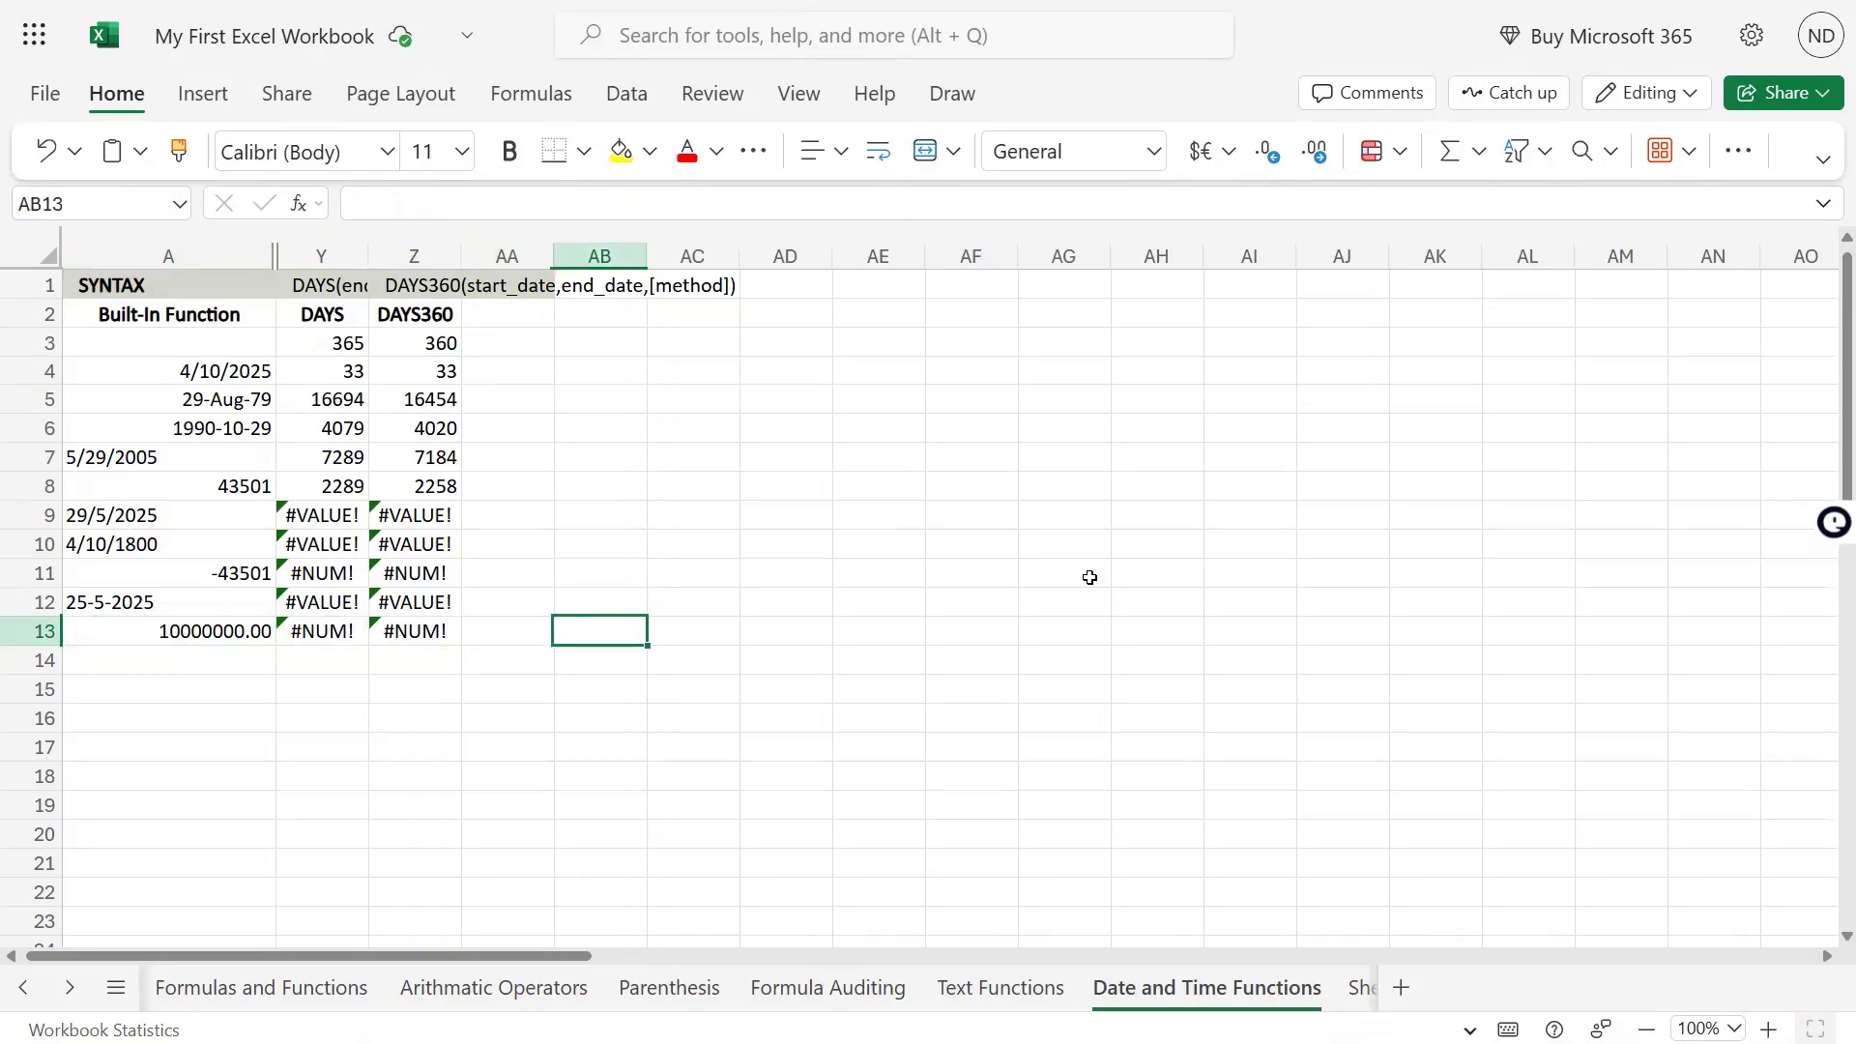
pyautogui.write('31-')
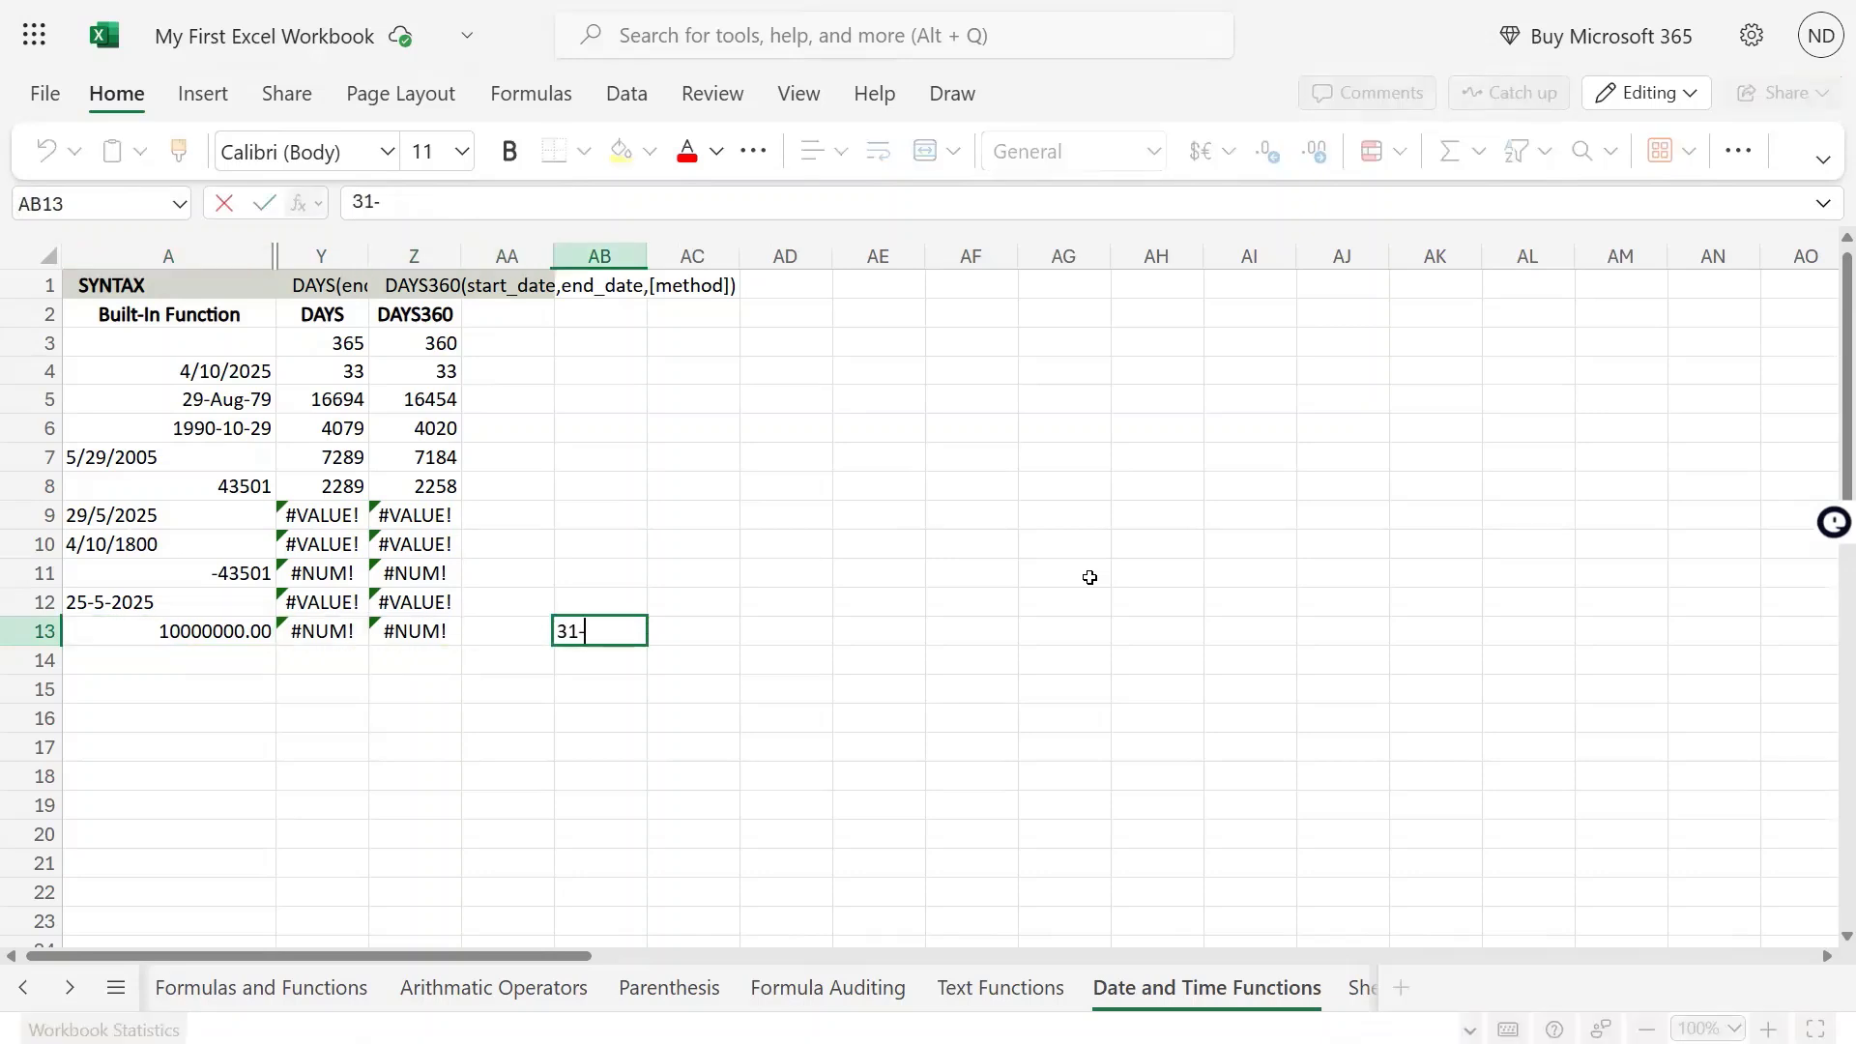
pyautogui.write('12-9999')
pyautogui.press('Return')
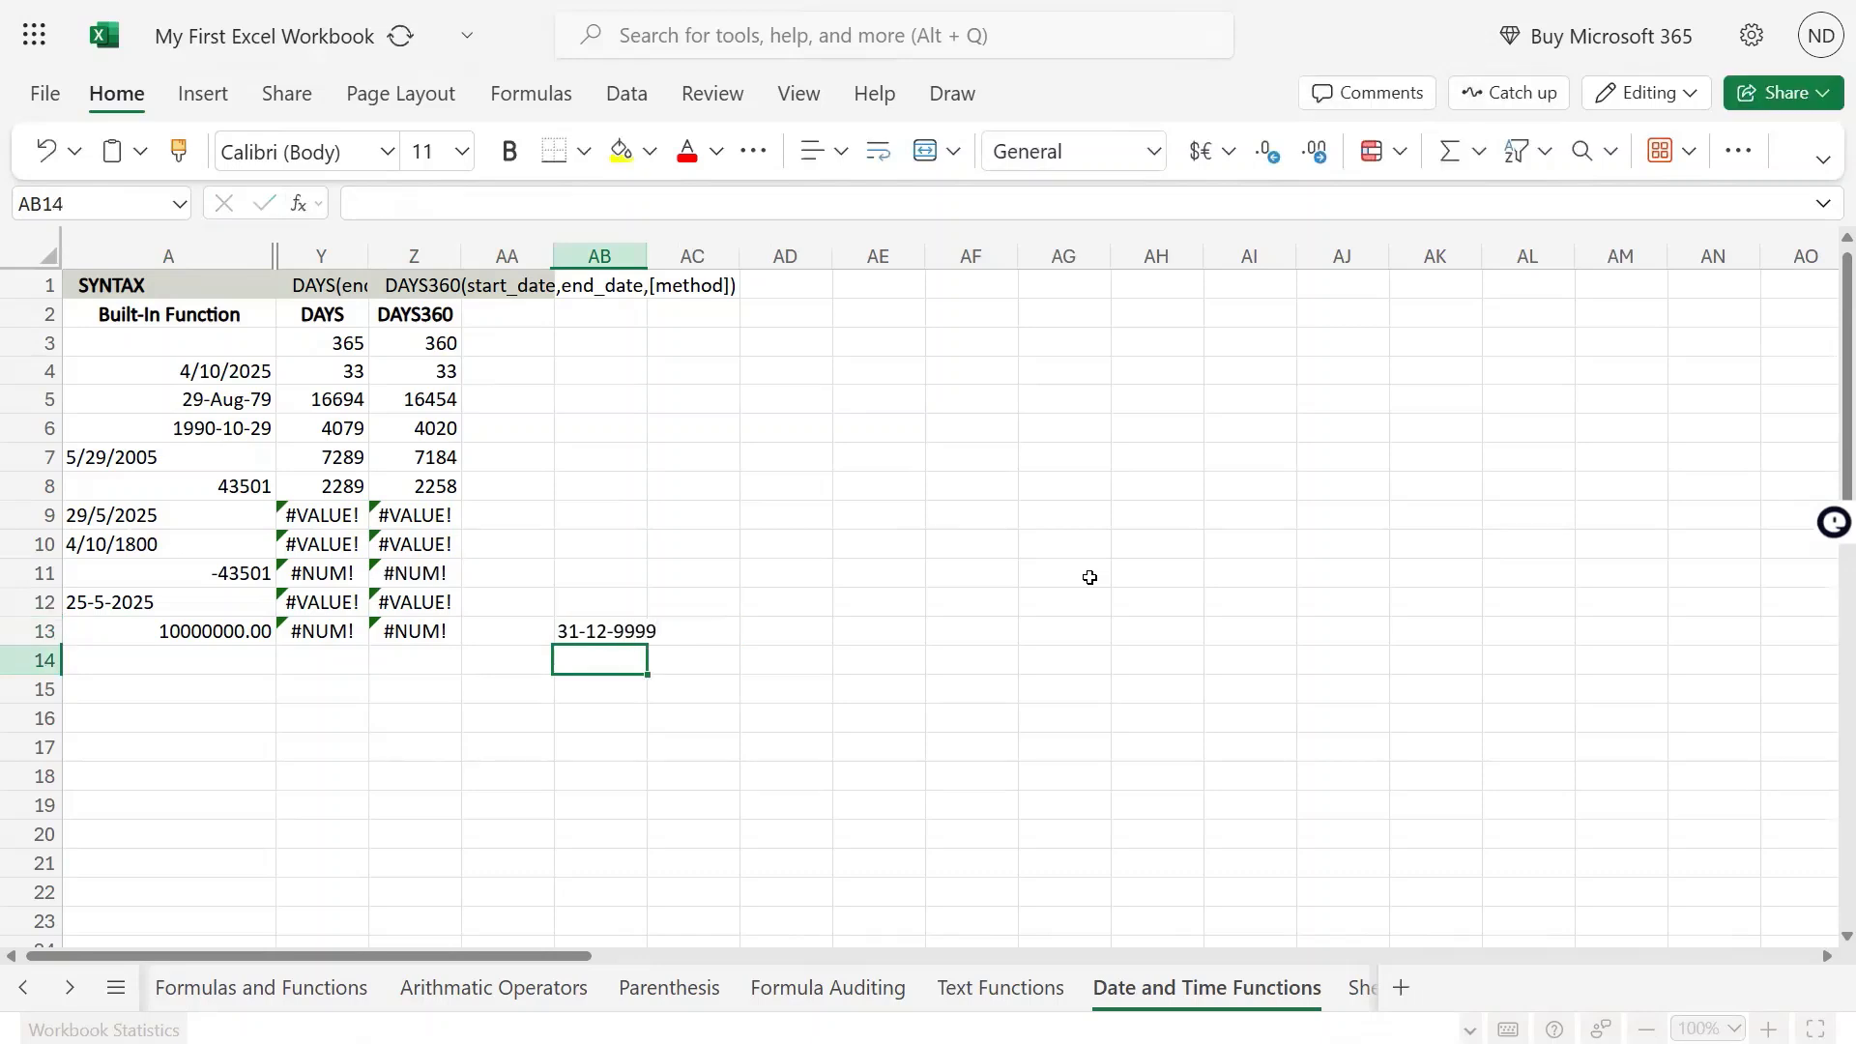
# Rewrite the date in AB13 in month-first format as 12/31/9999
pyautogui.press('Up')
pyautogui.press('F2')
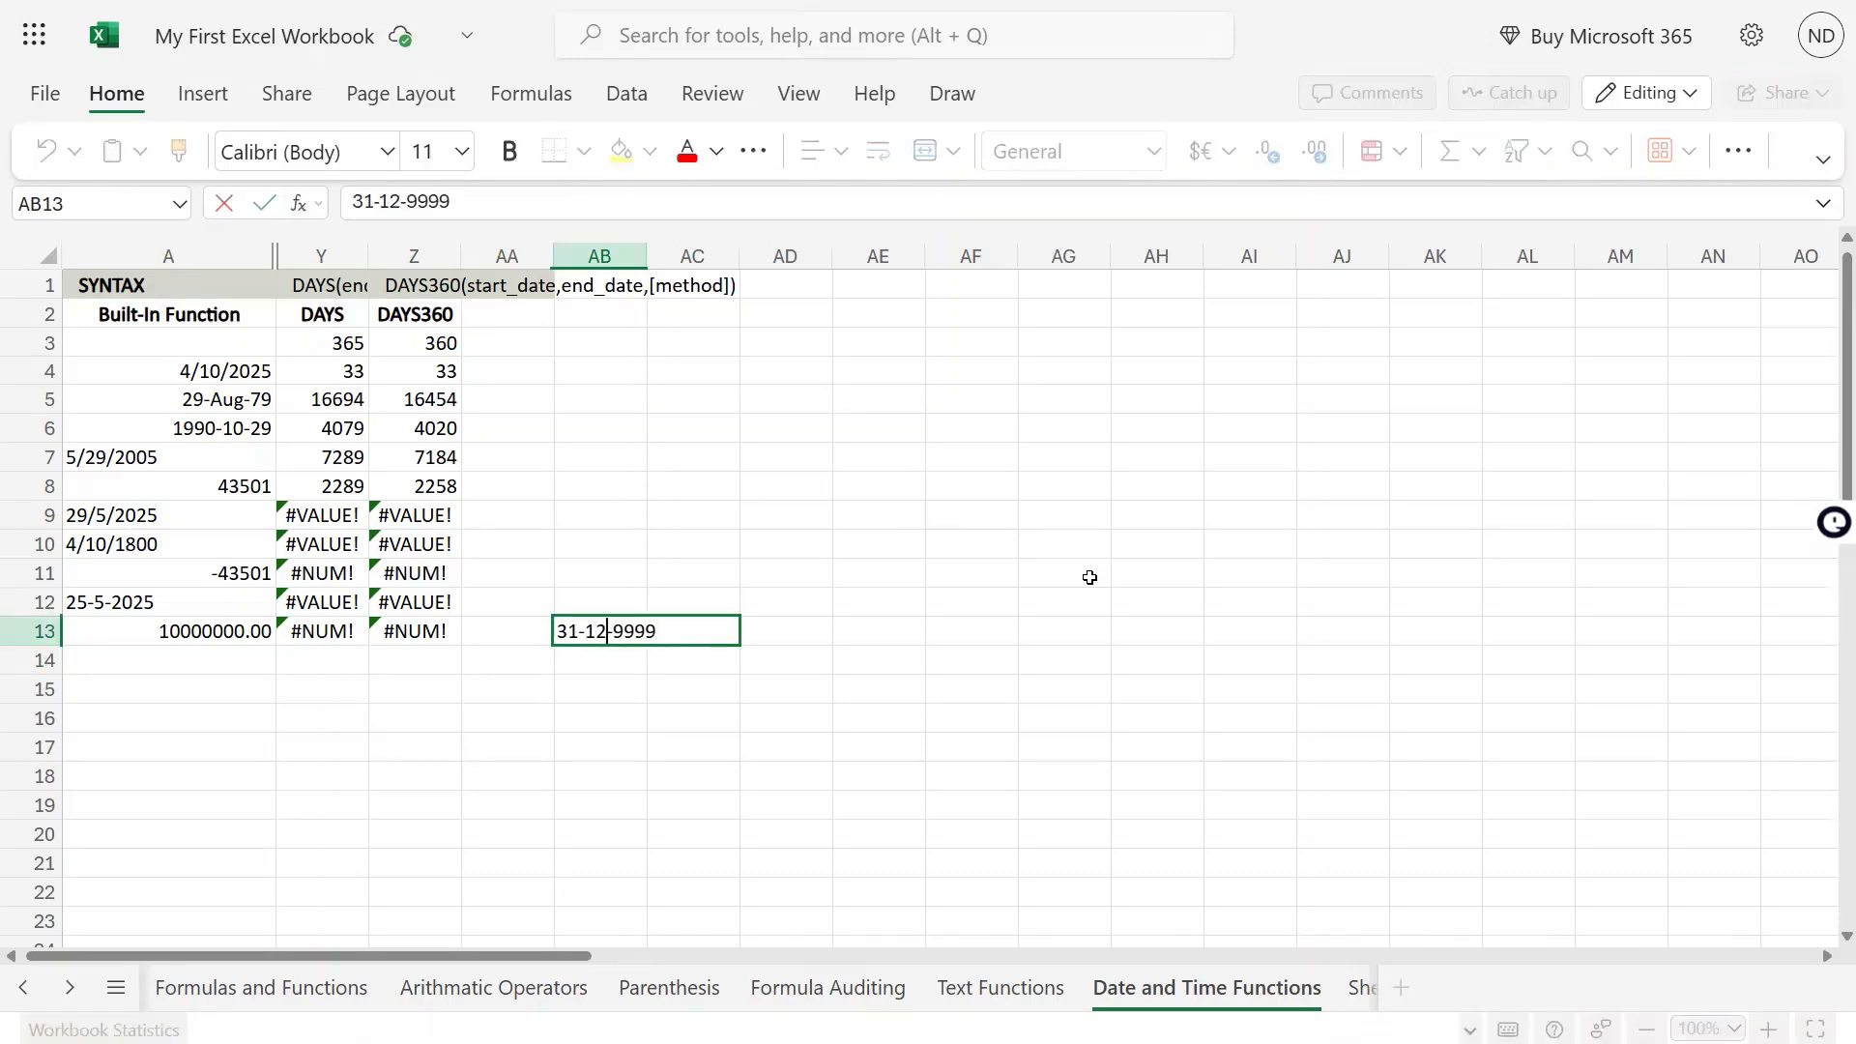
pyautogui.press('BackSpace')
pyautogui.press('BackSpace')
pyautogui.press('BackSpace')
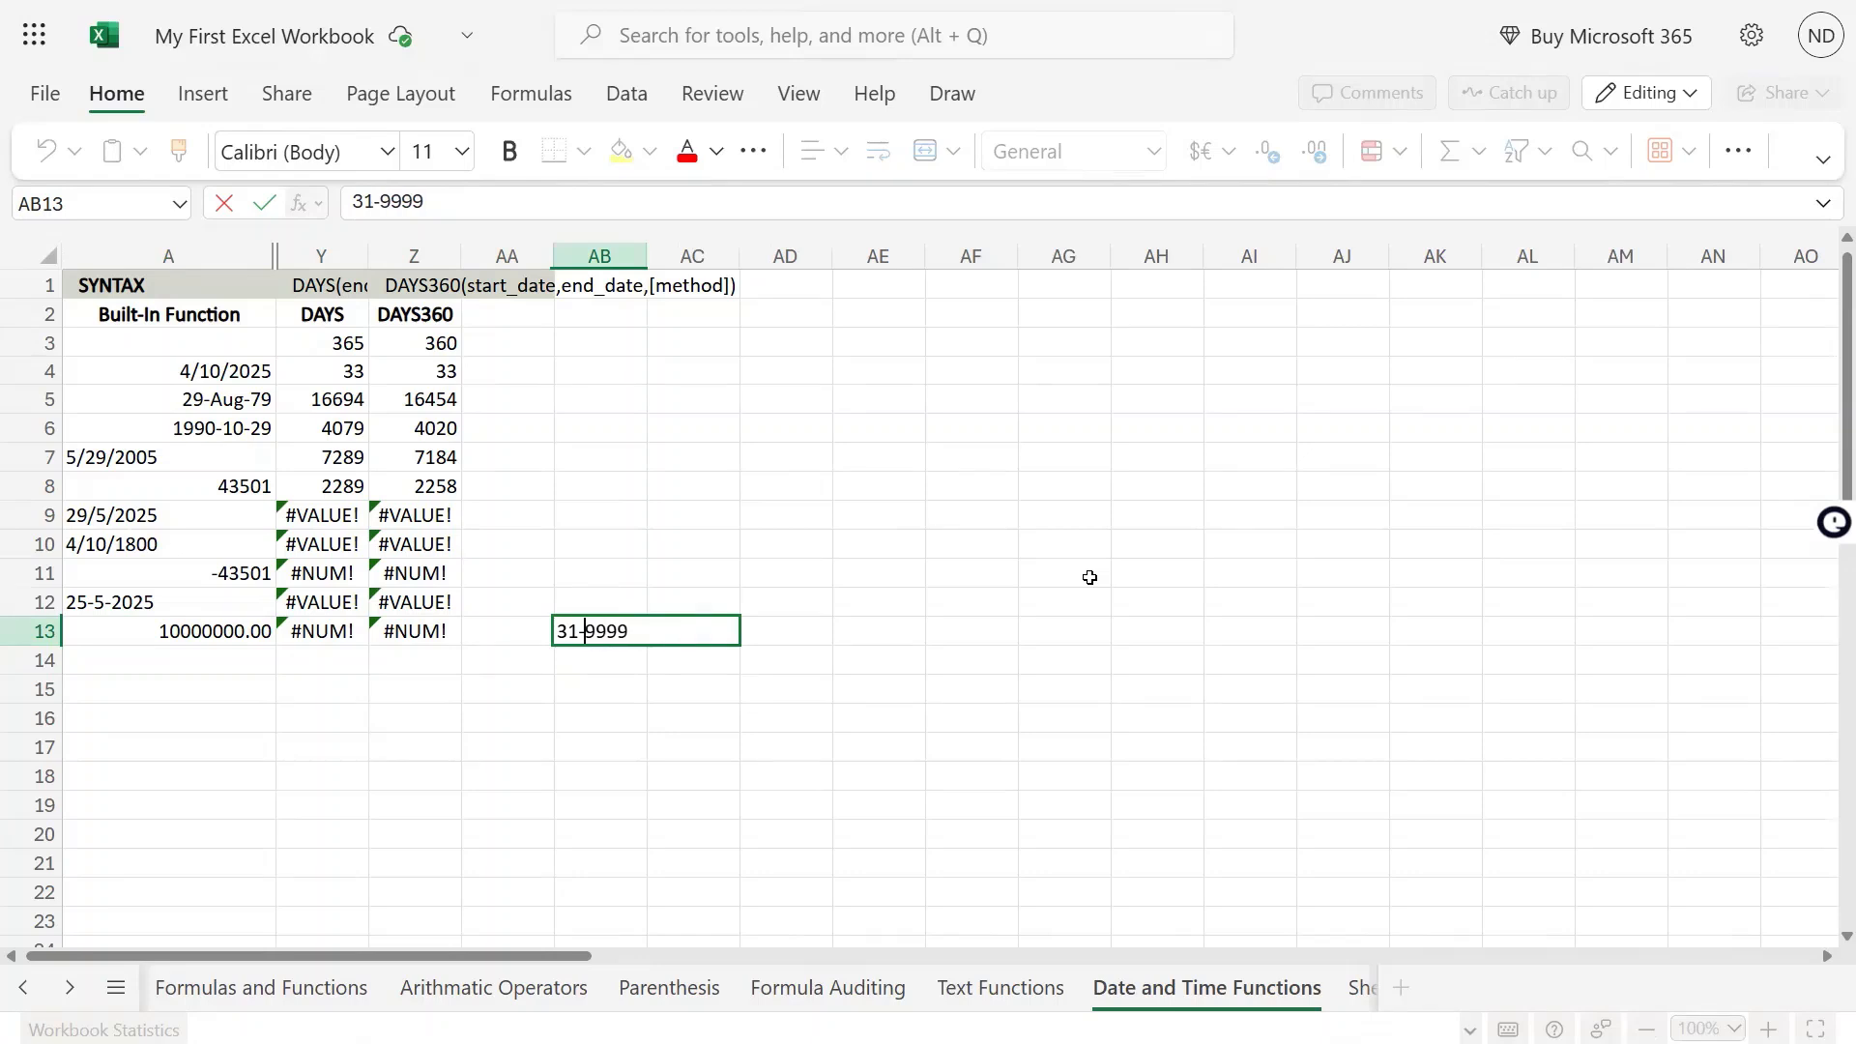
pyautogui.press('BackSpace')
pyautogui.press('BackSpace')
pyautogui.press('BackSpace')
pyautogui.write('12/31/')
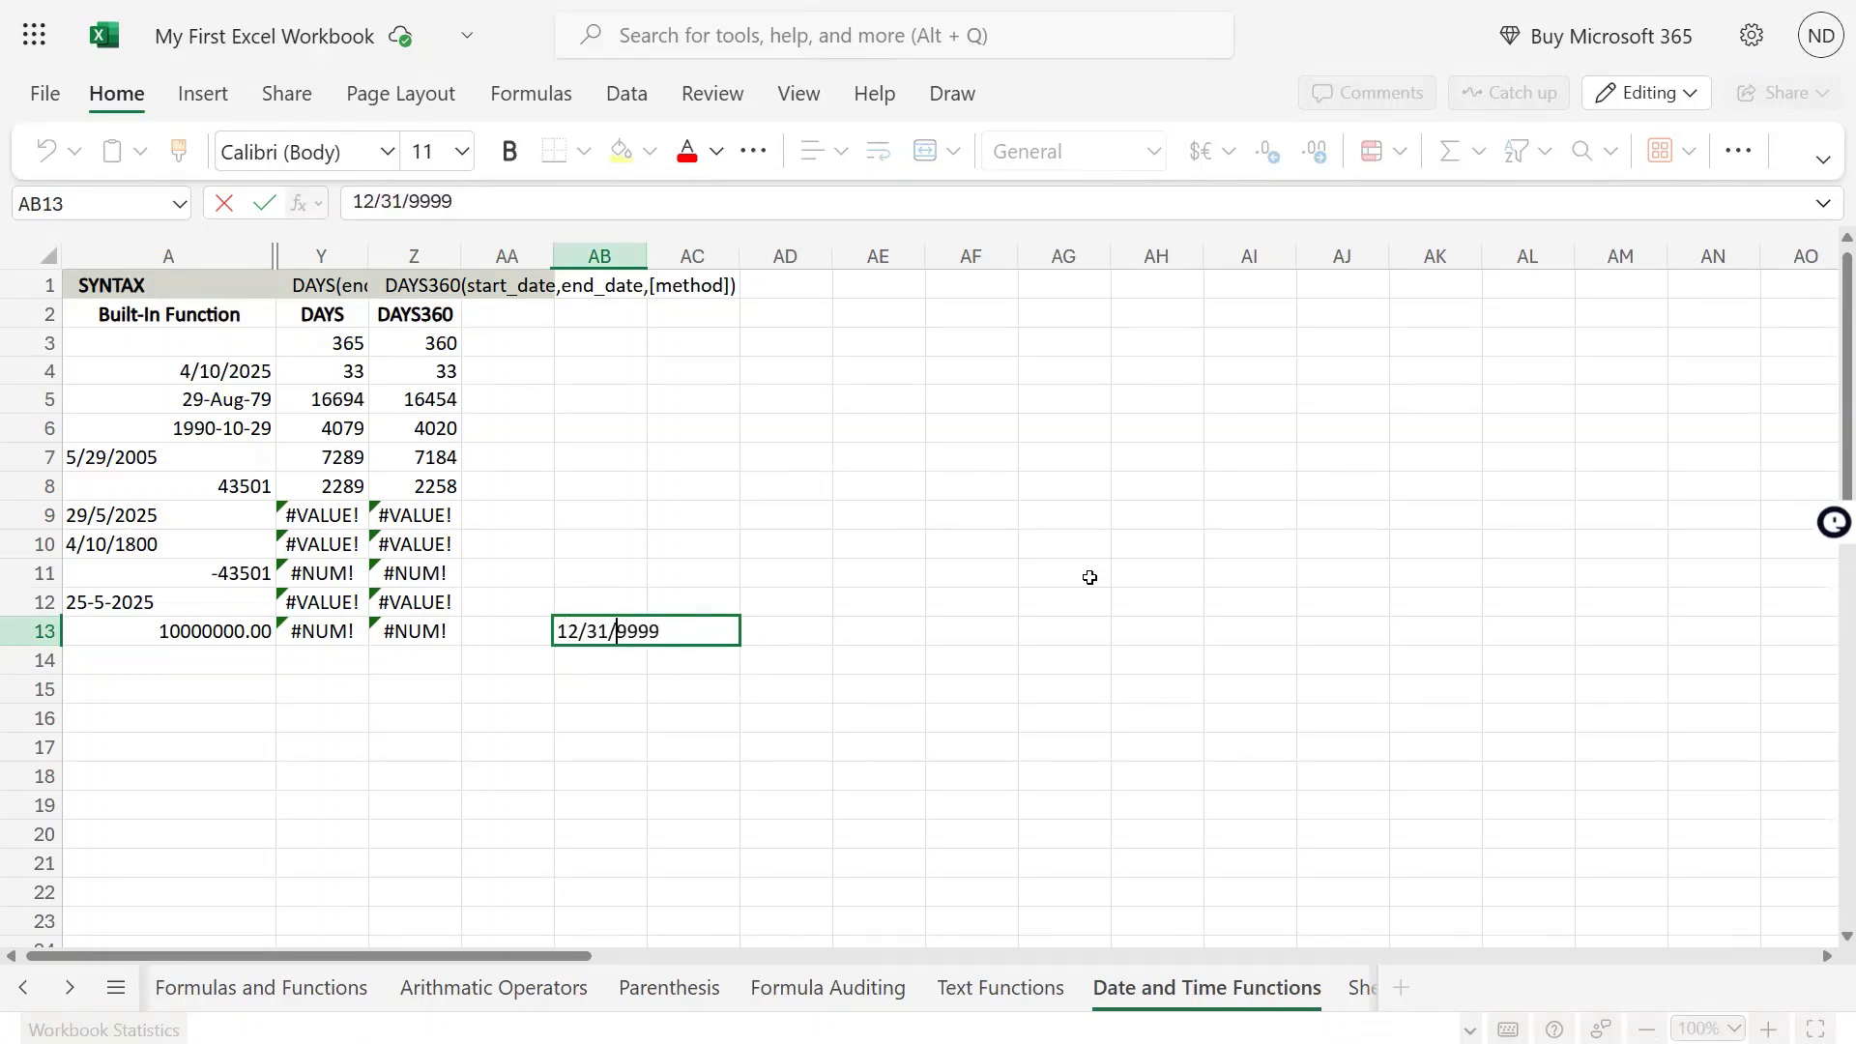
pyautogui.press('Return')
# Format the date in AB13 as Number to show its serial number
pyautogui.press('Up')
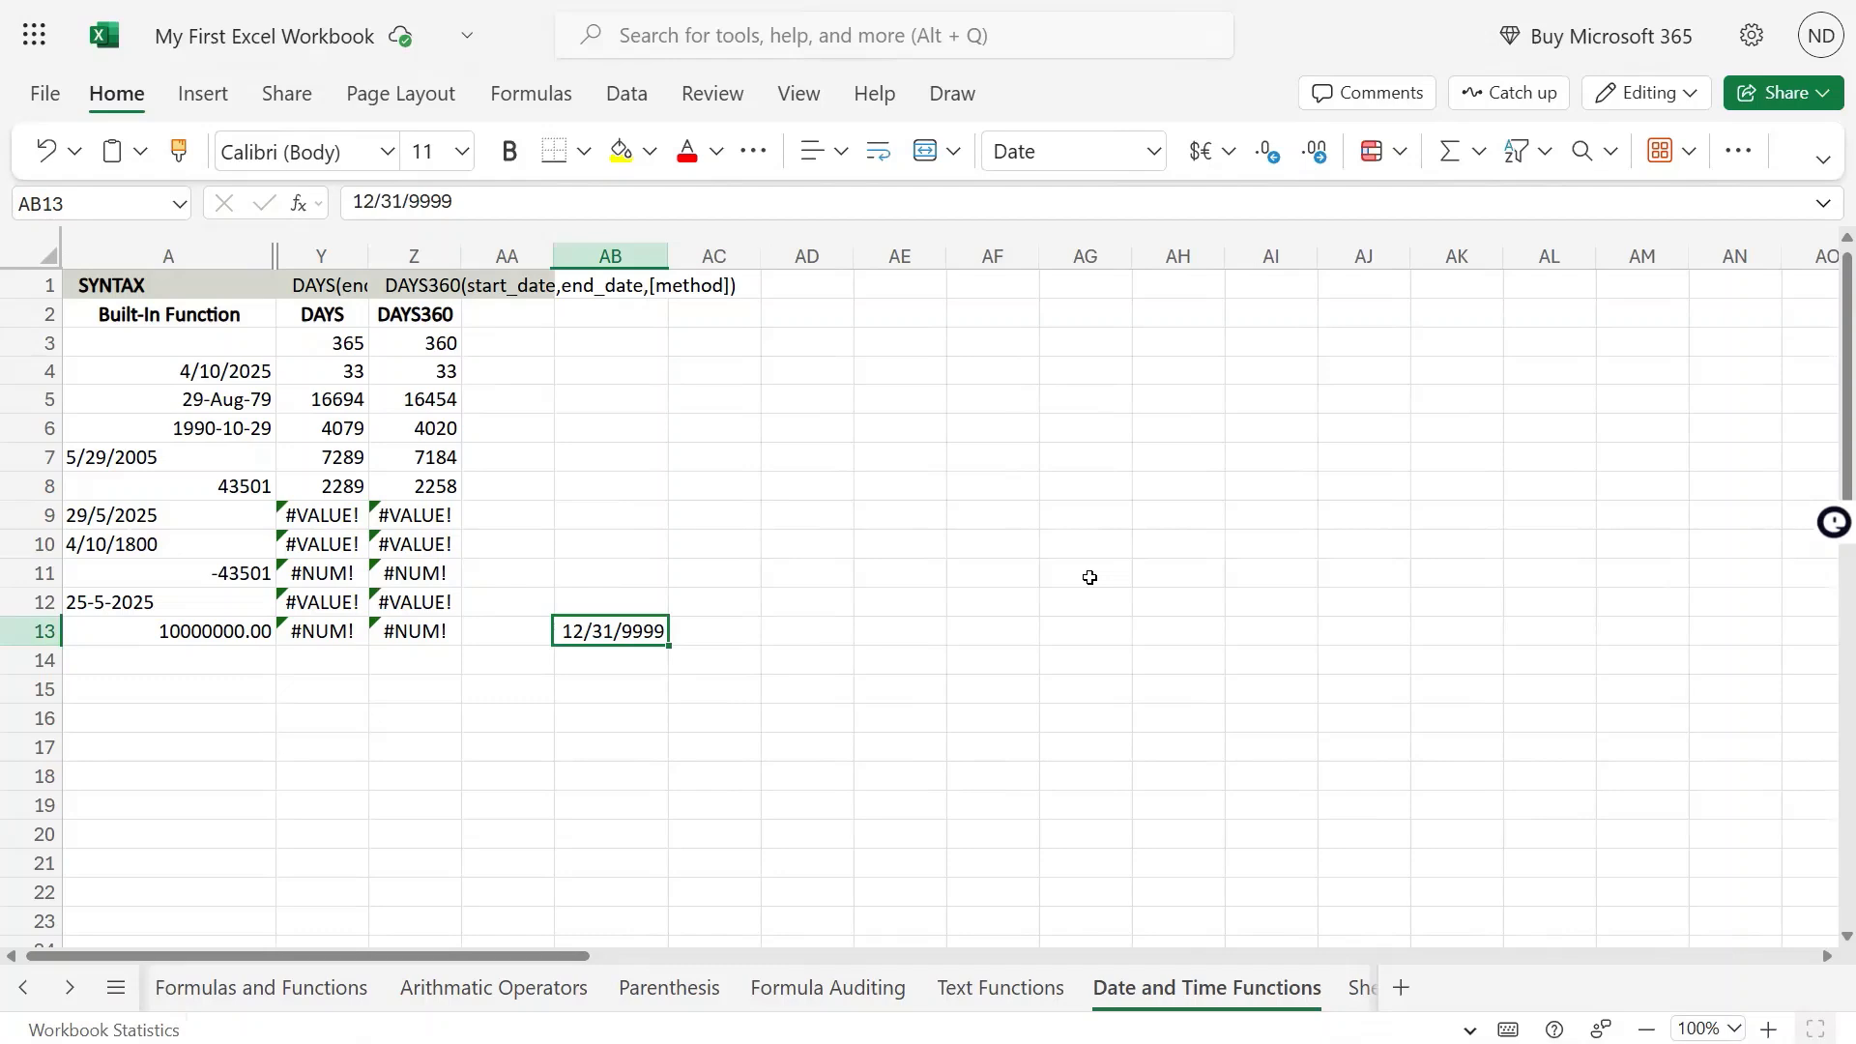
pyautogui.click(1146, 153)
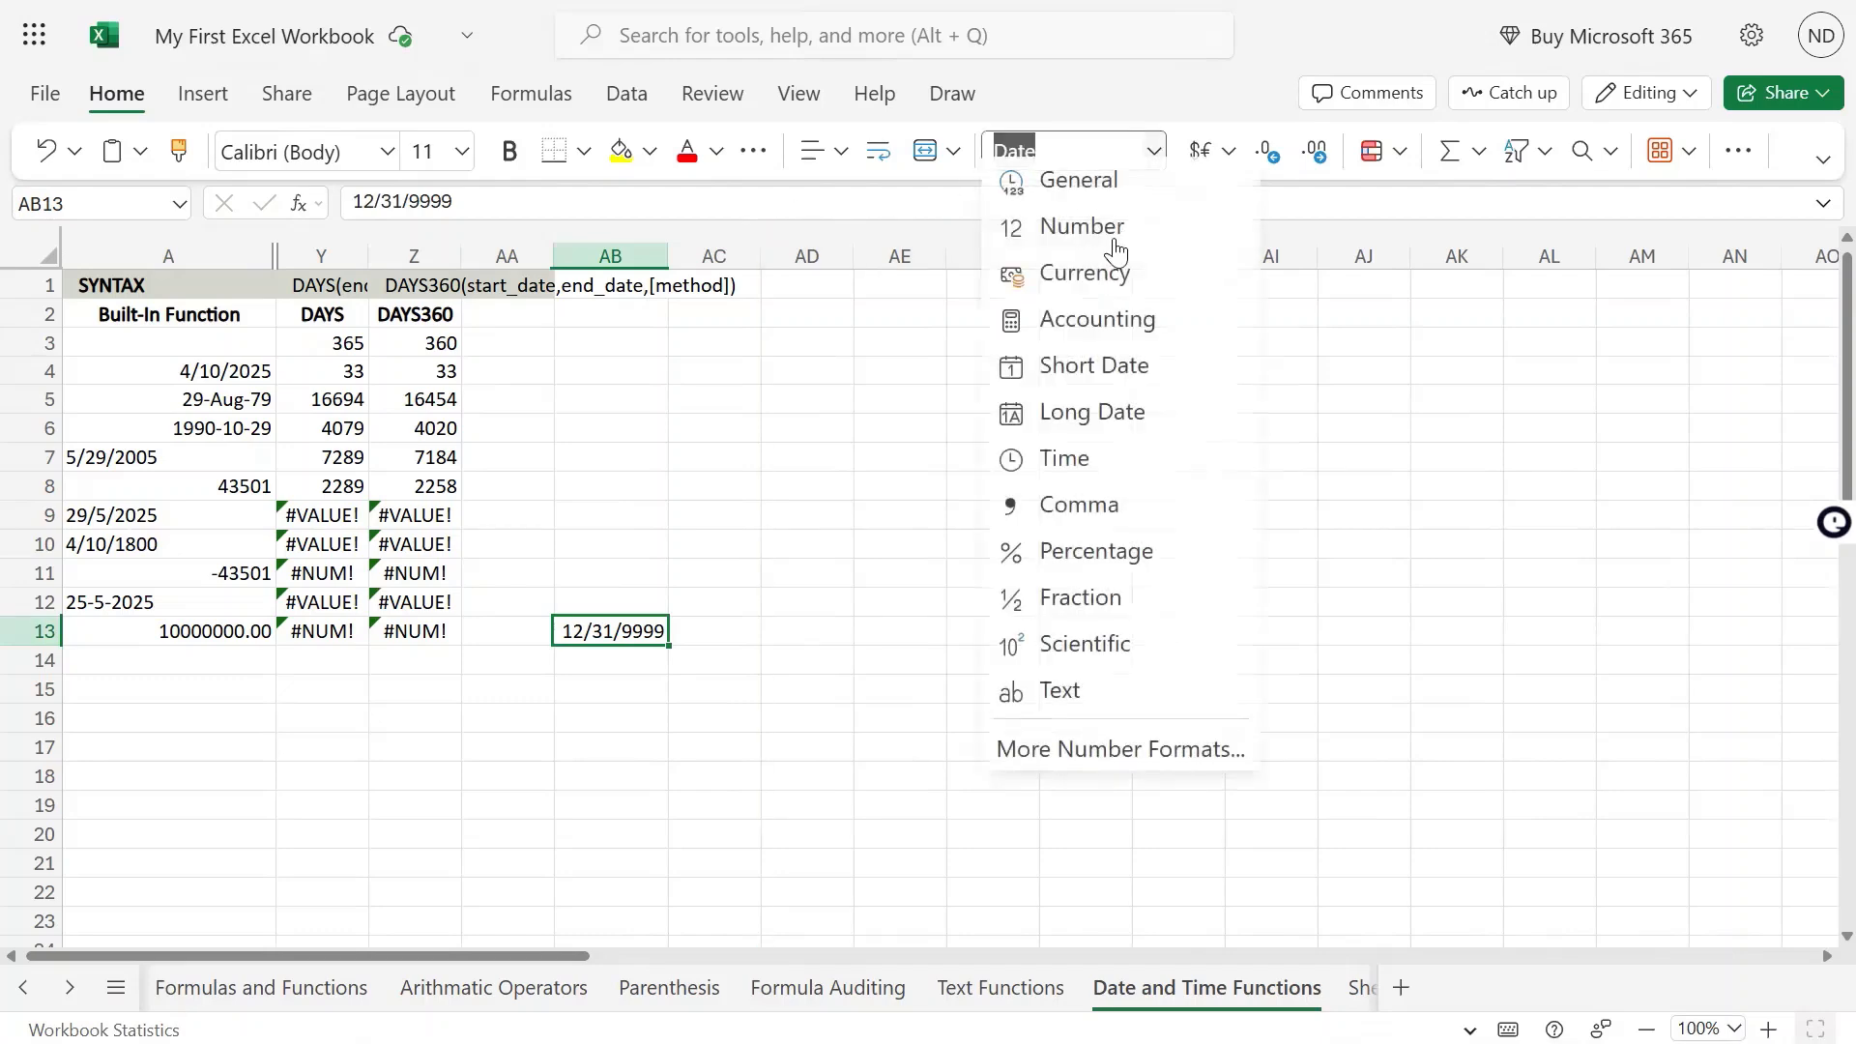
pyautogui.click(1117, 242)
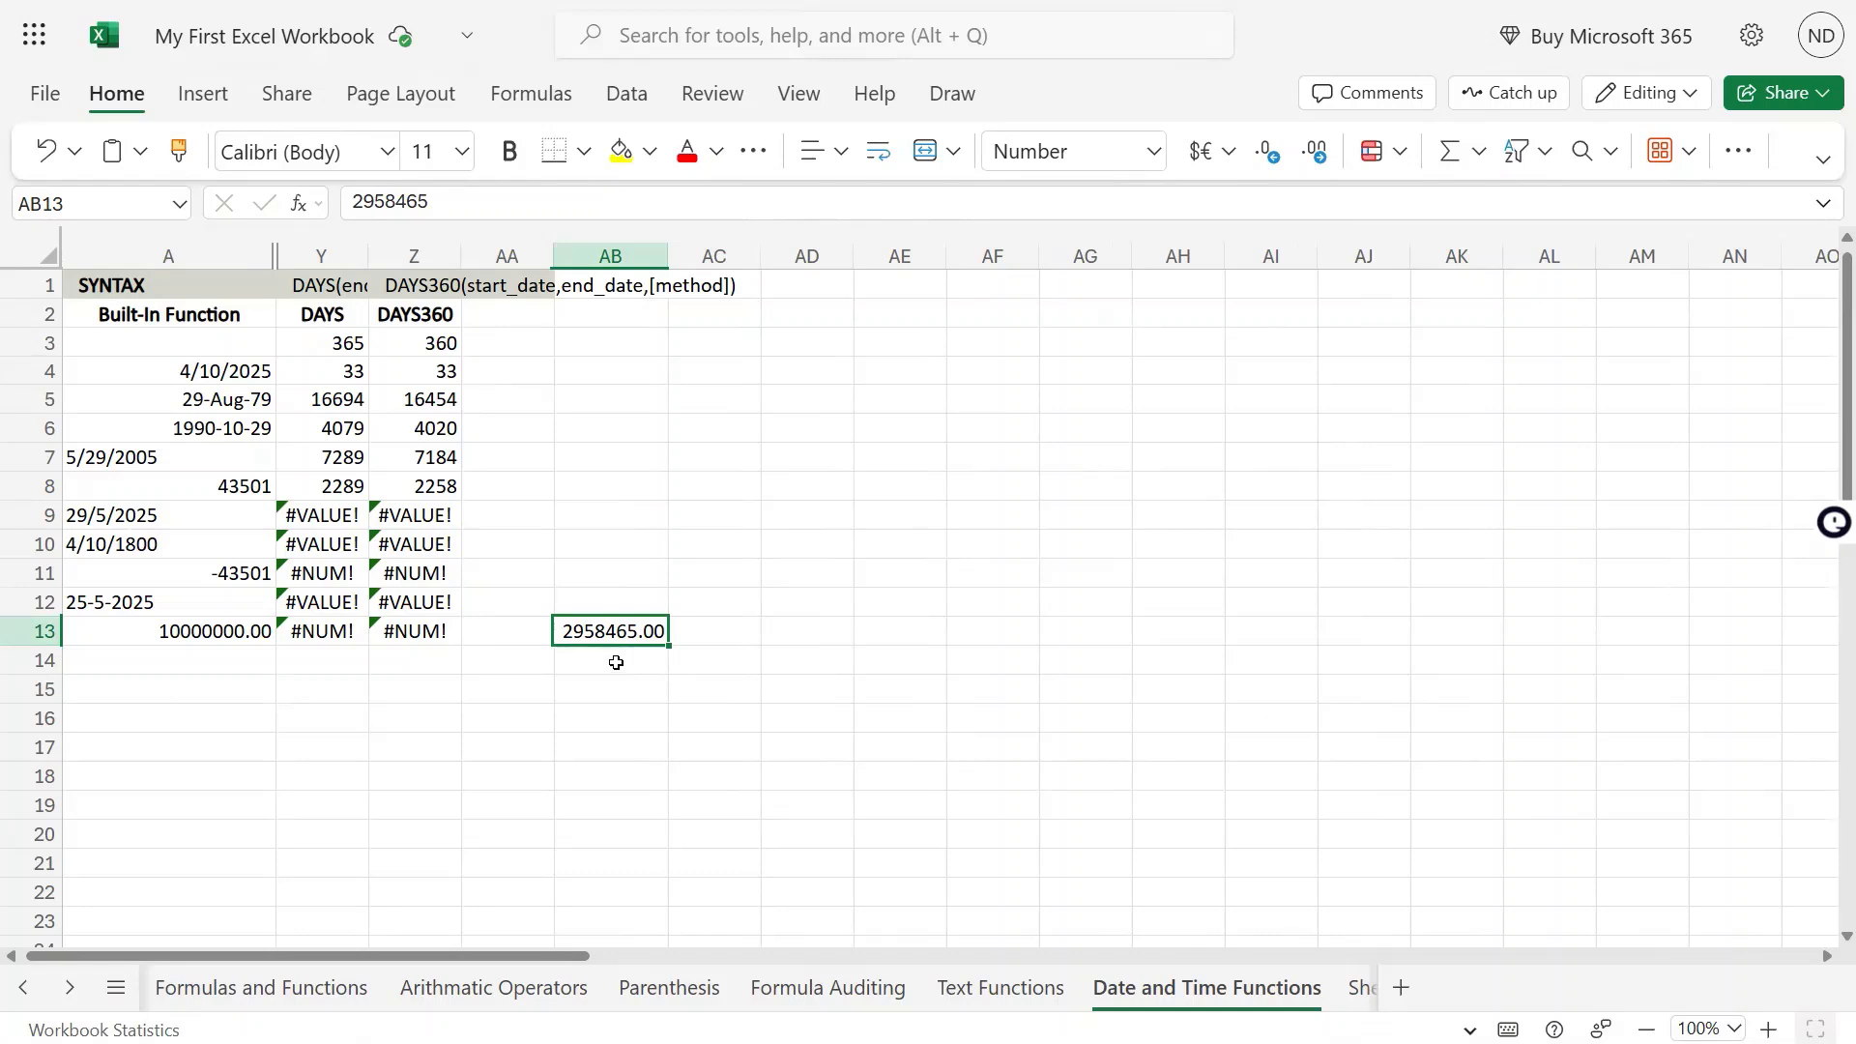
# Compare the number in A13 with the serial number in AB13, then clear AB13
pyautogui.click(215, 638)
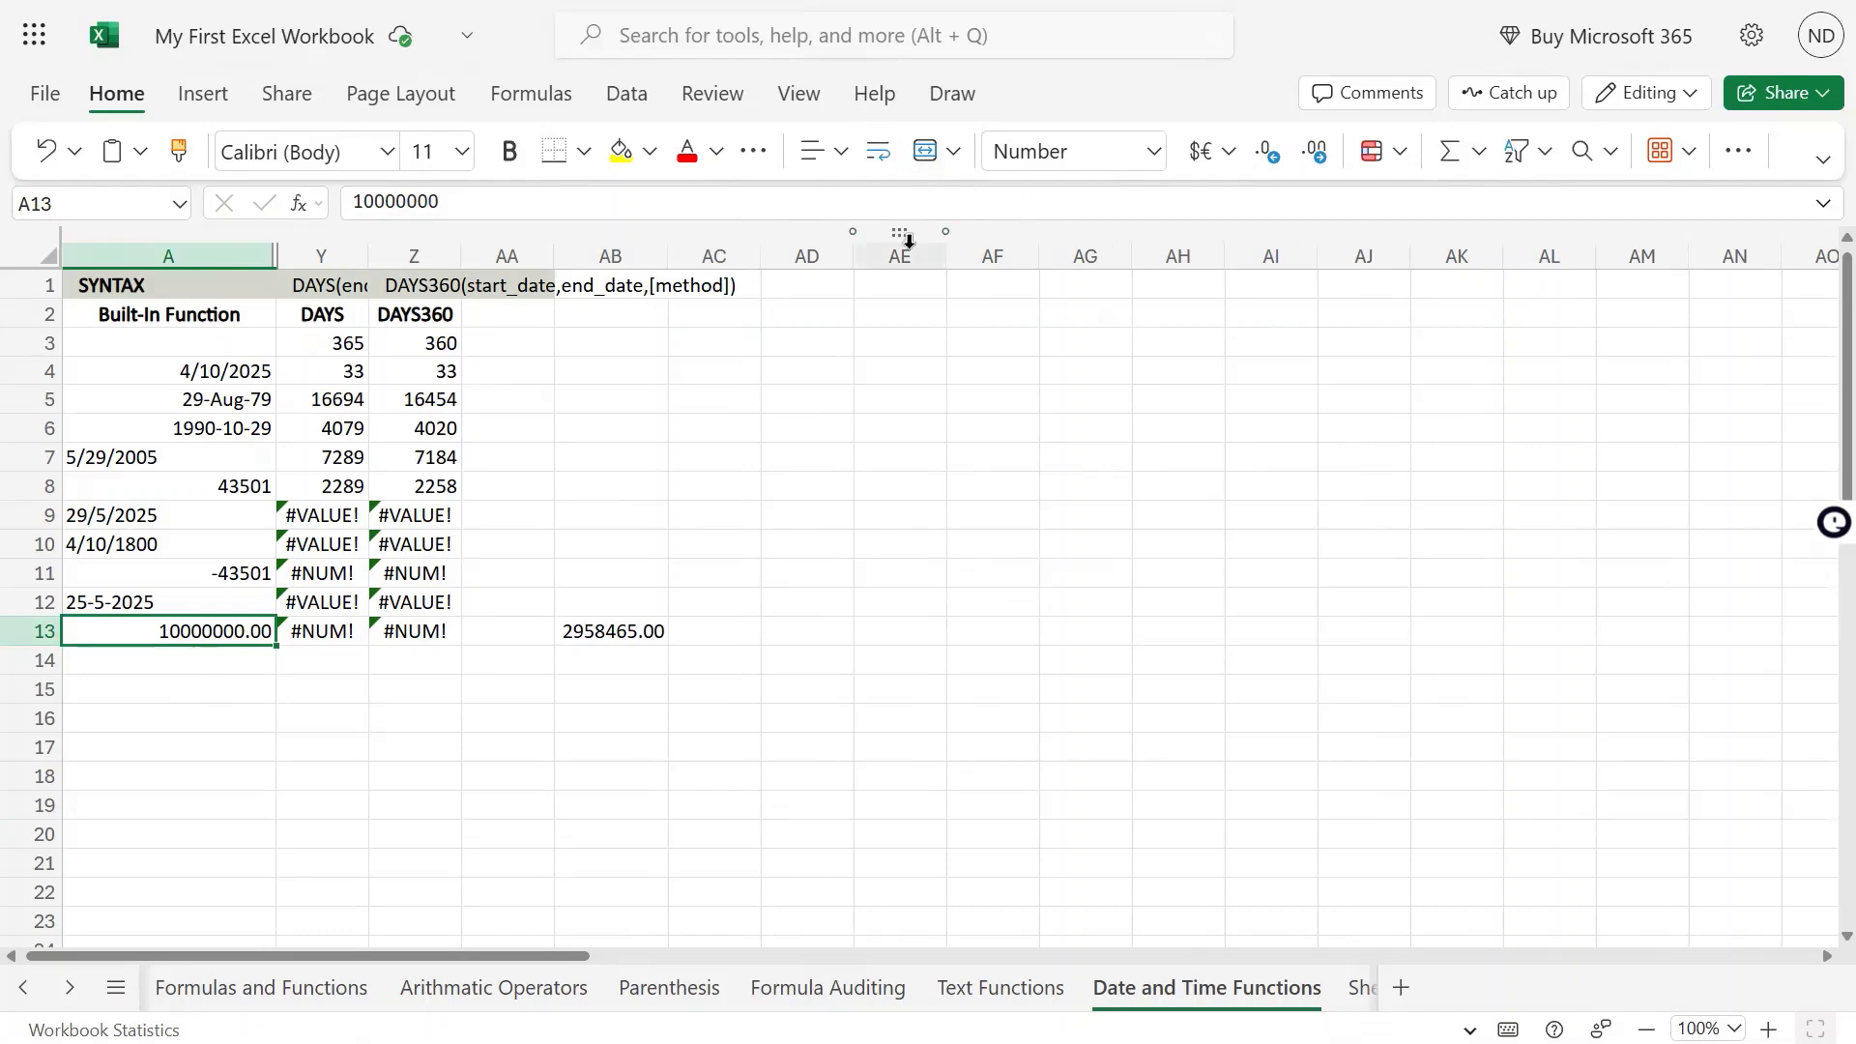
pyautogui.click(627, 626)
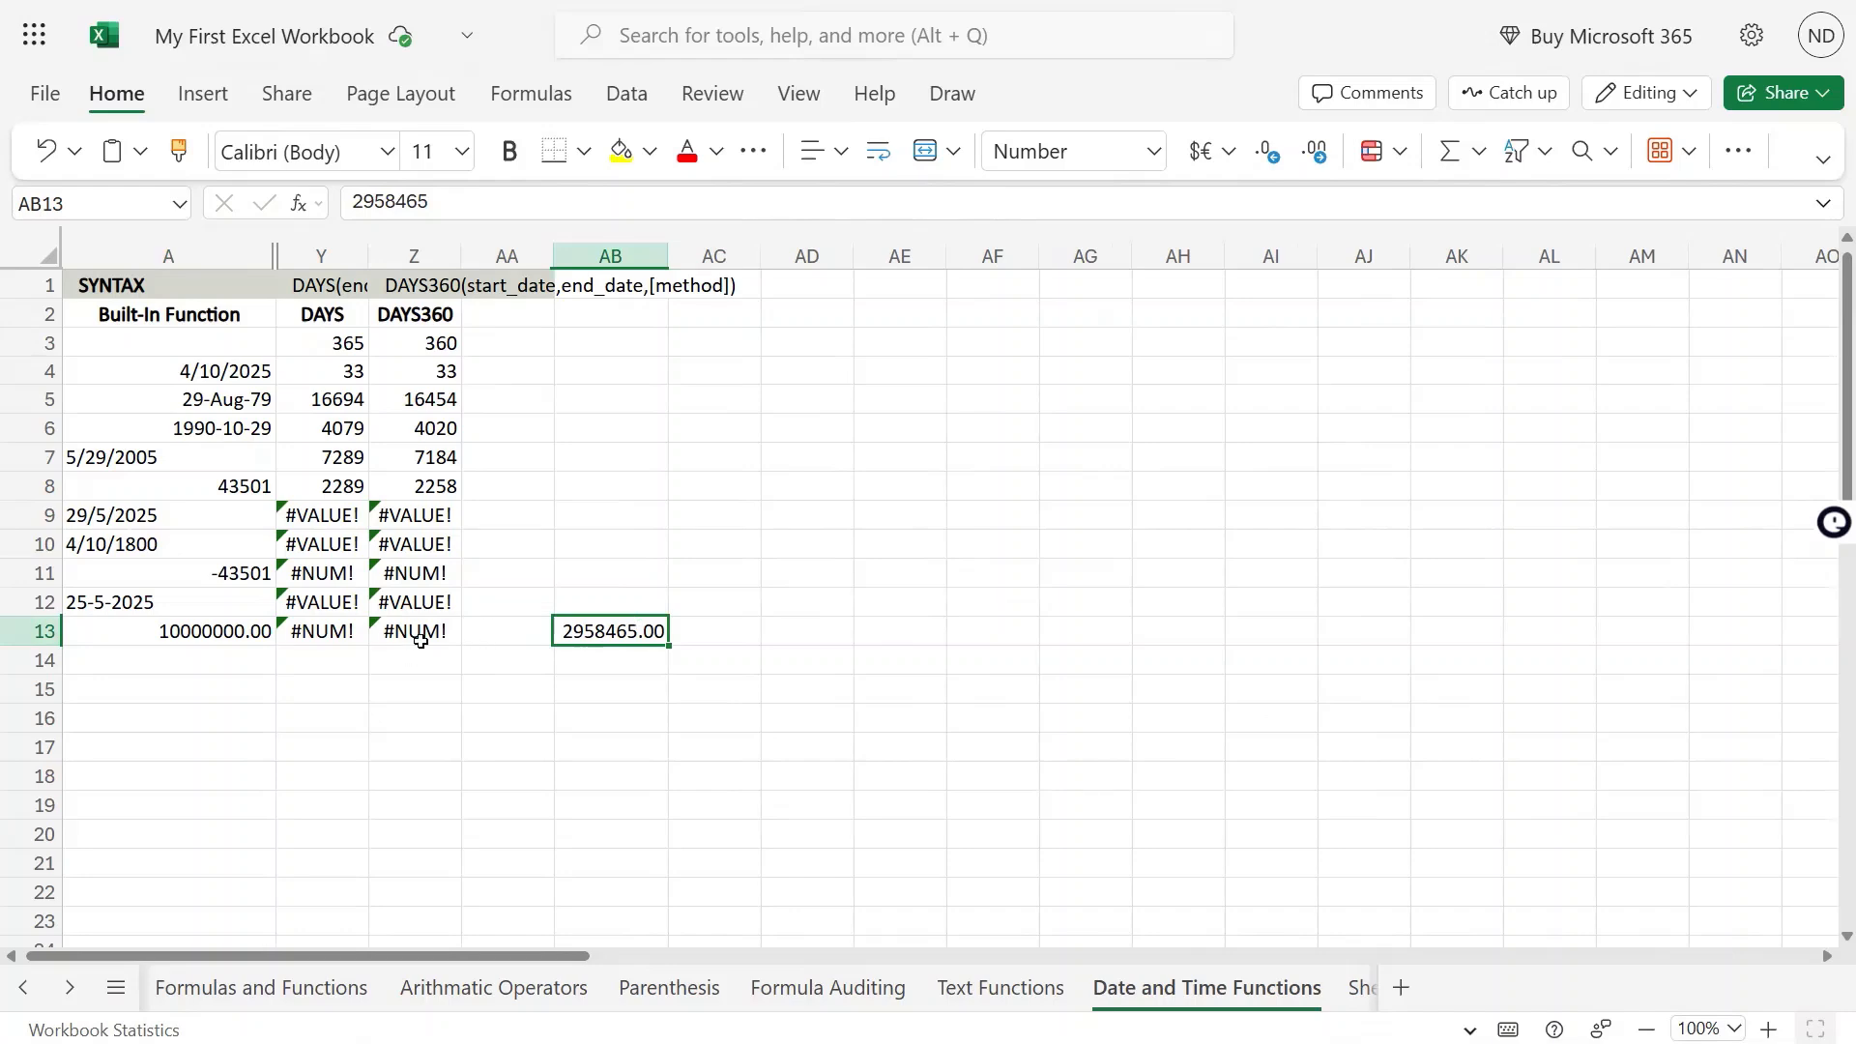
pyautogui.press('Delete')
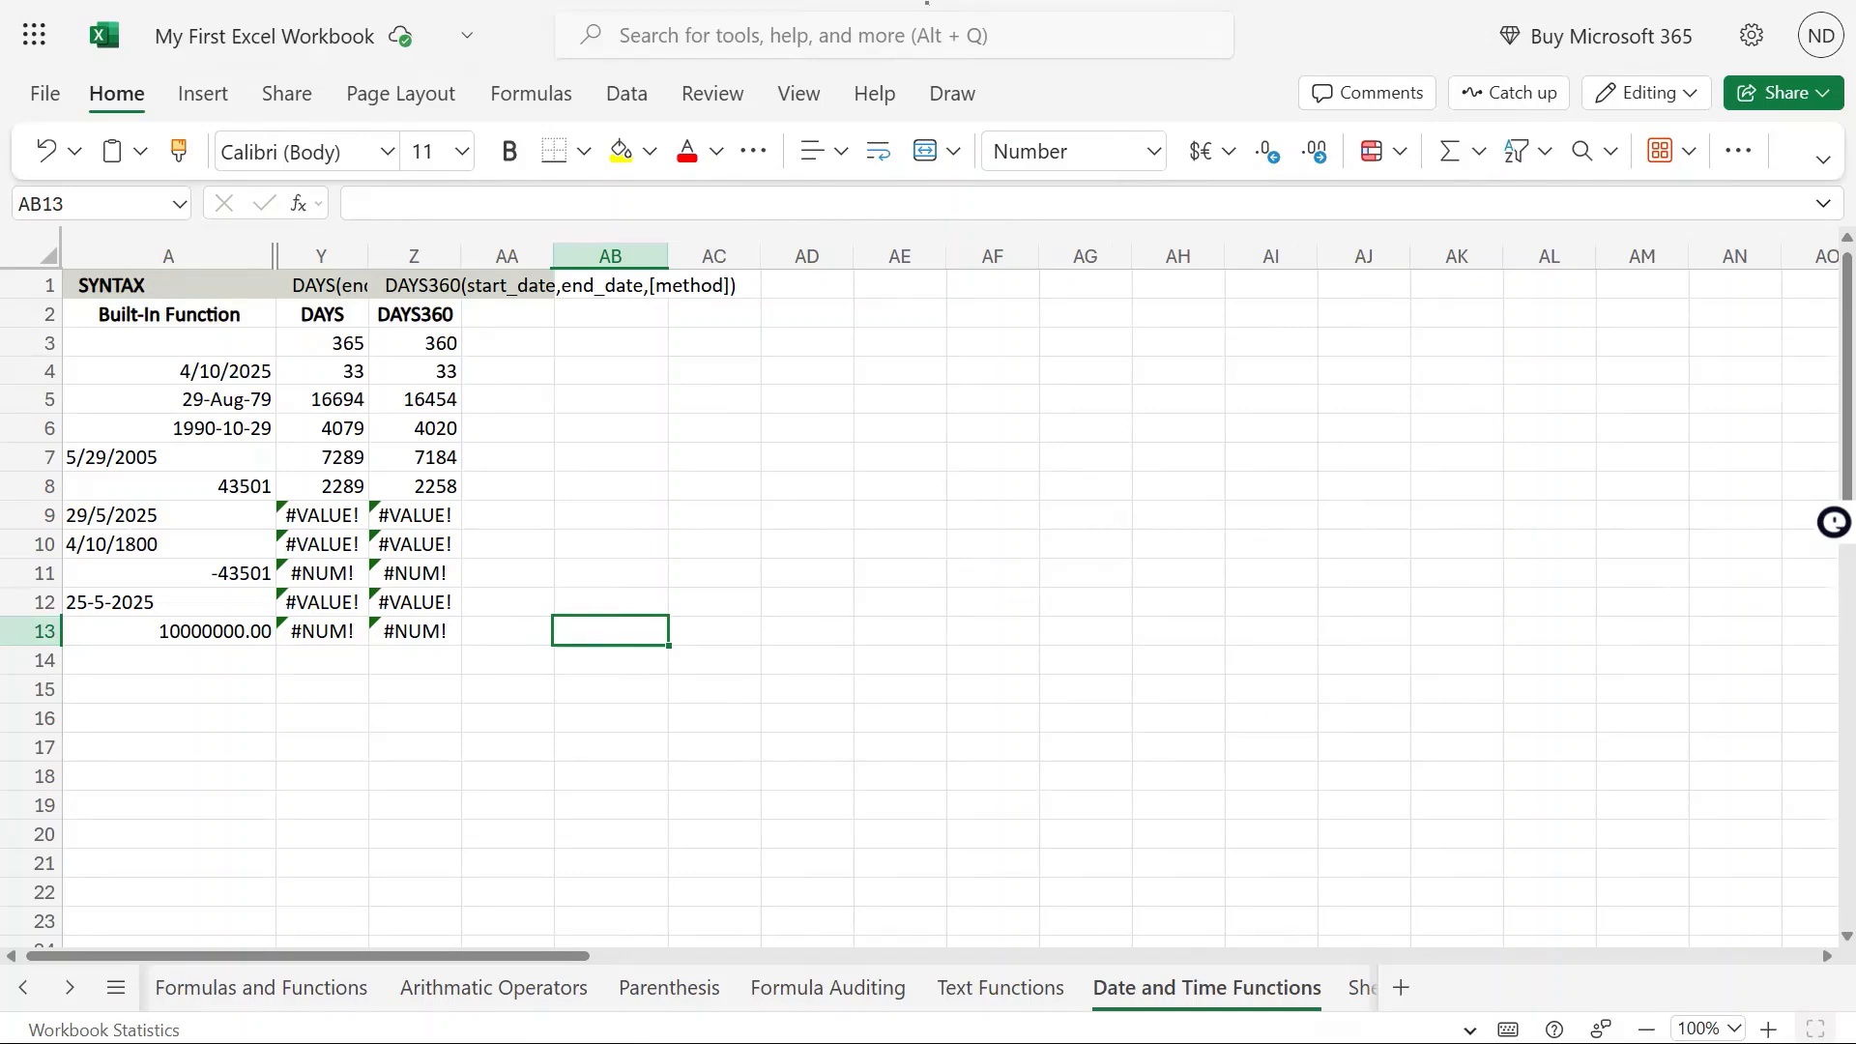
# Enter the serial numbers 42370 in A14 and 42401 in A15
pyautogui.click(270, 660)
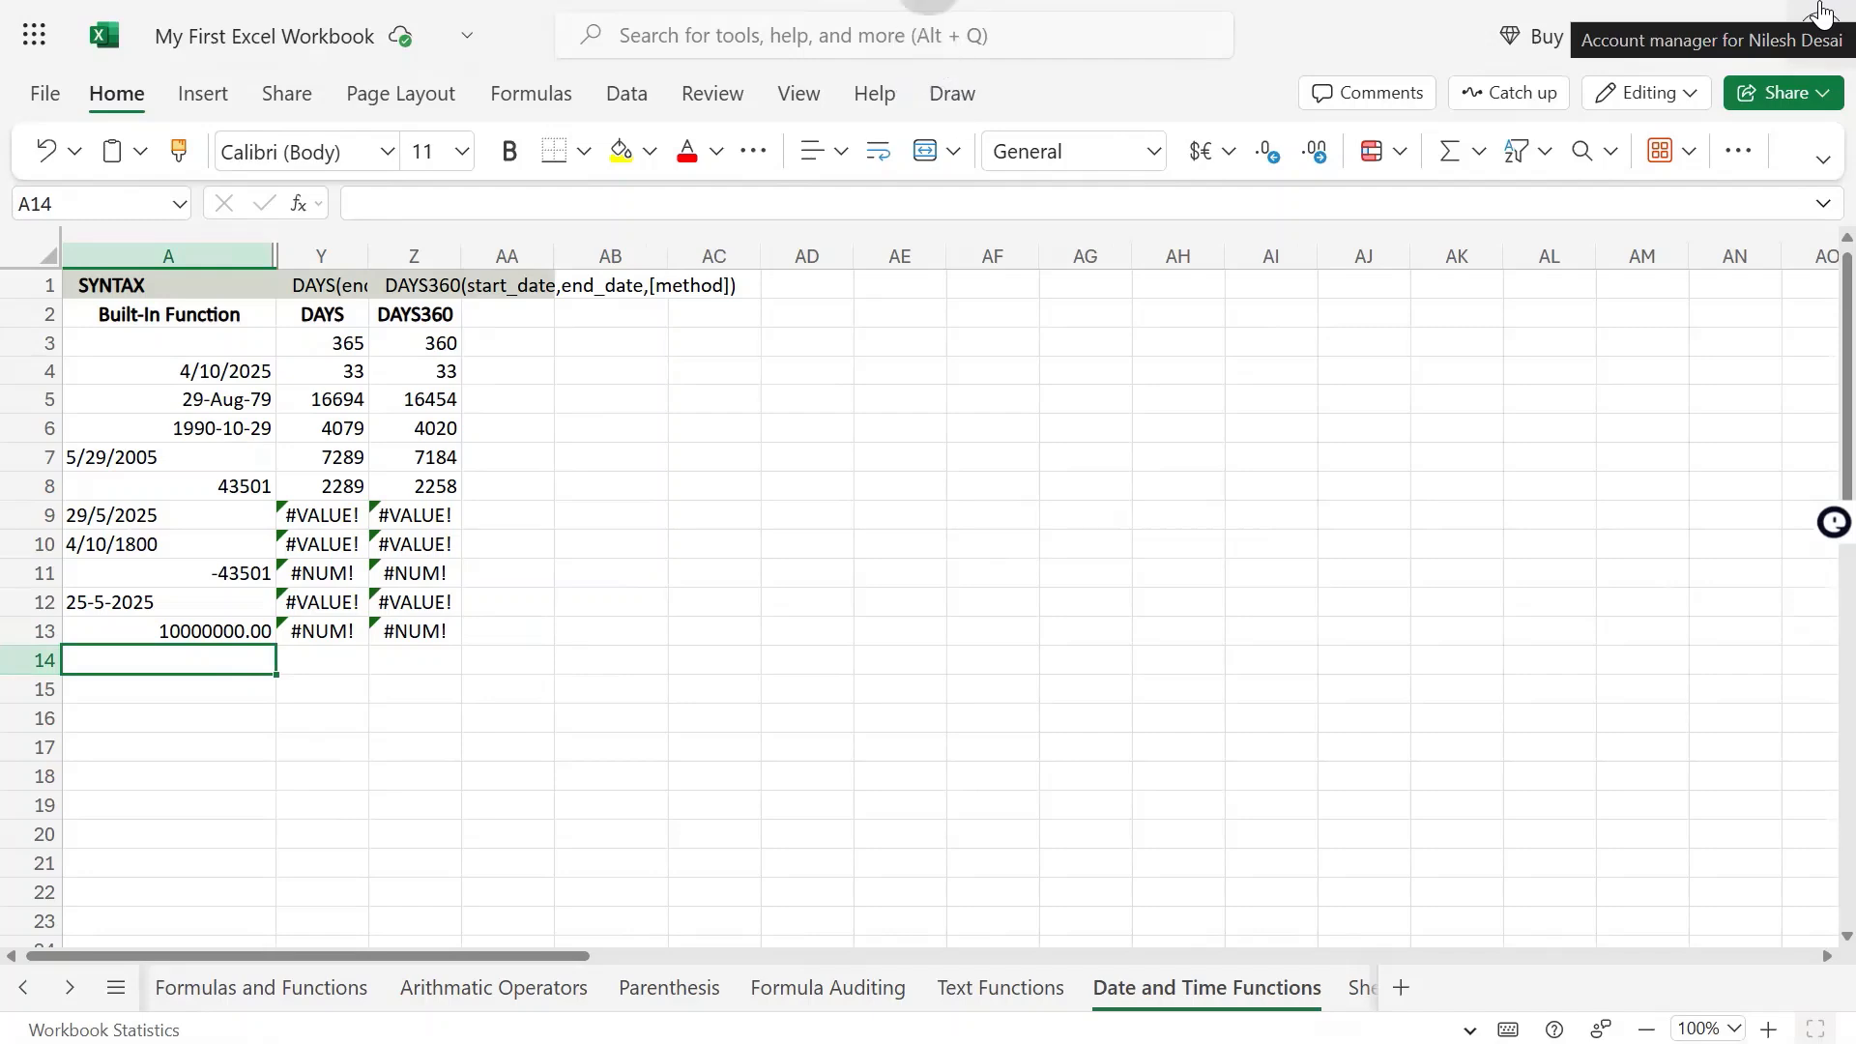
pyautogui.write('42370')
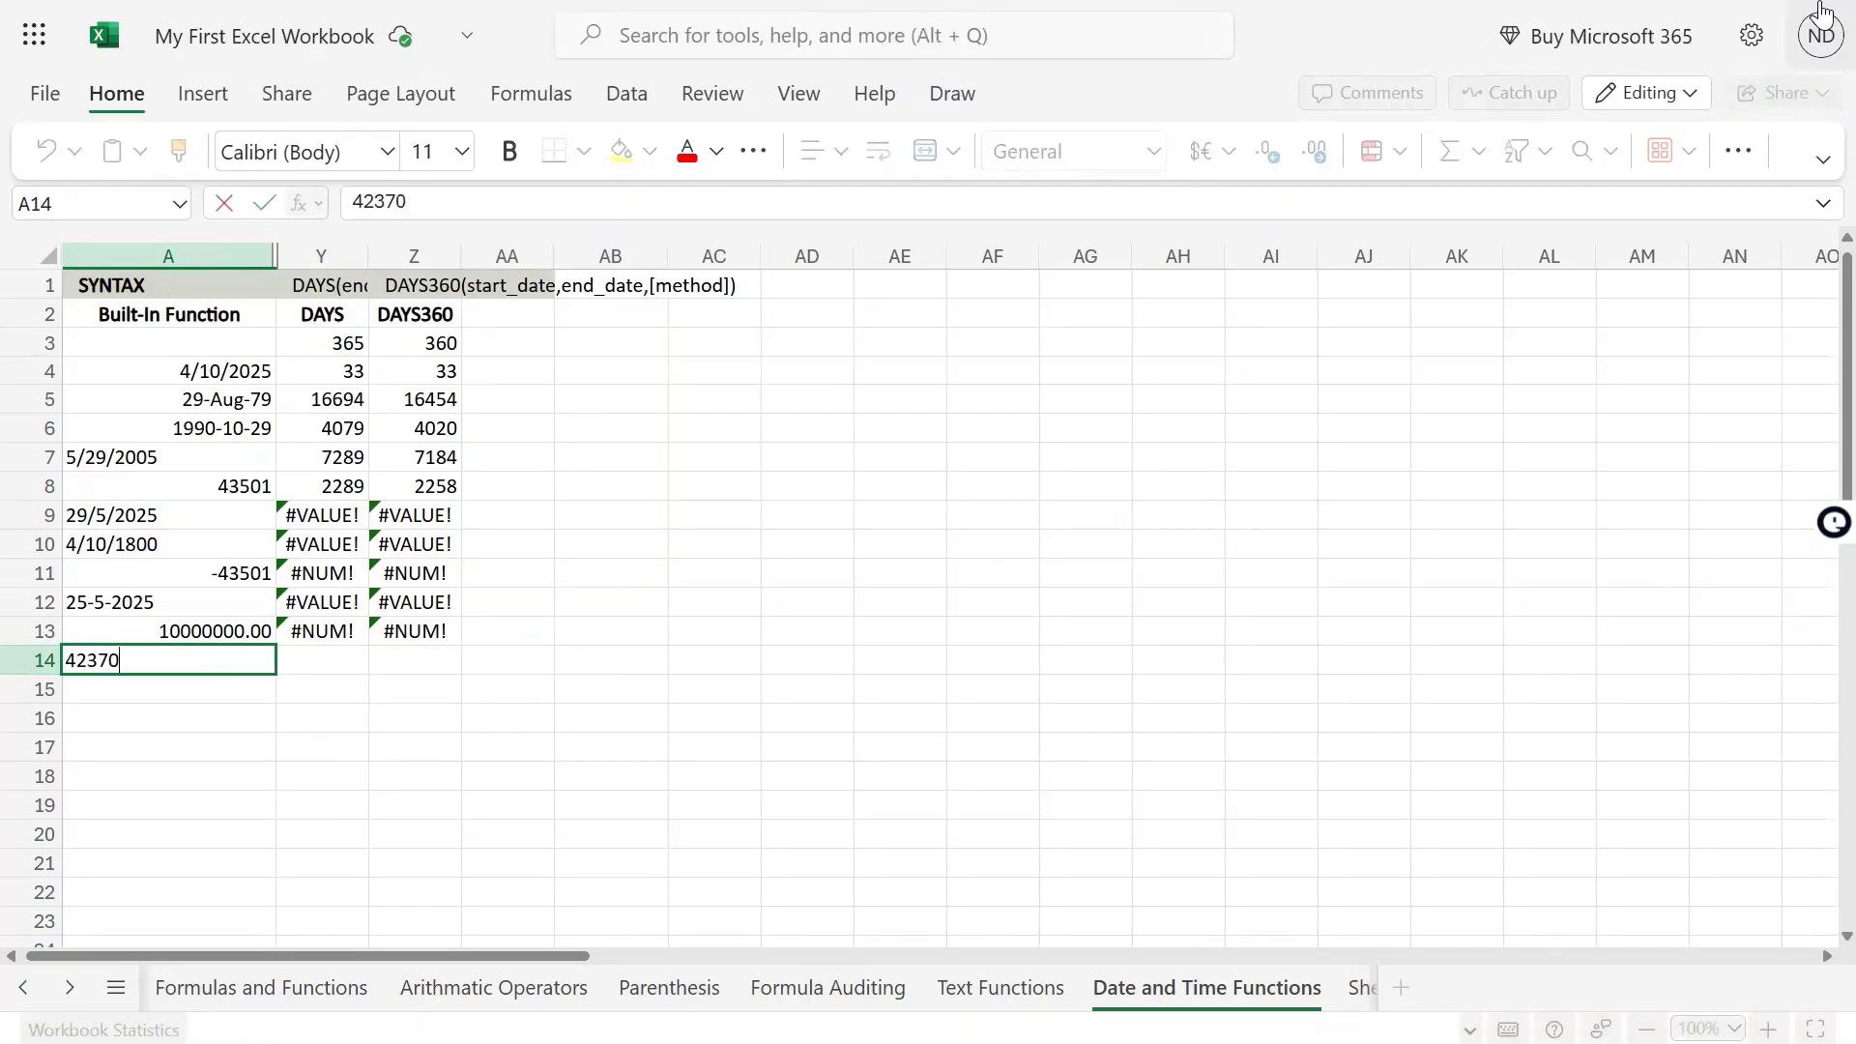
pyautogui.press('Return')
pyautogui.write('4')
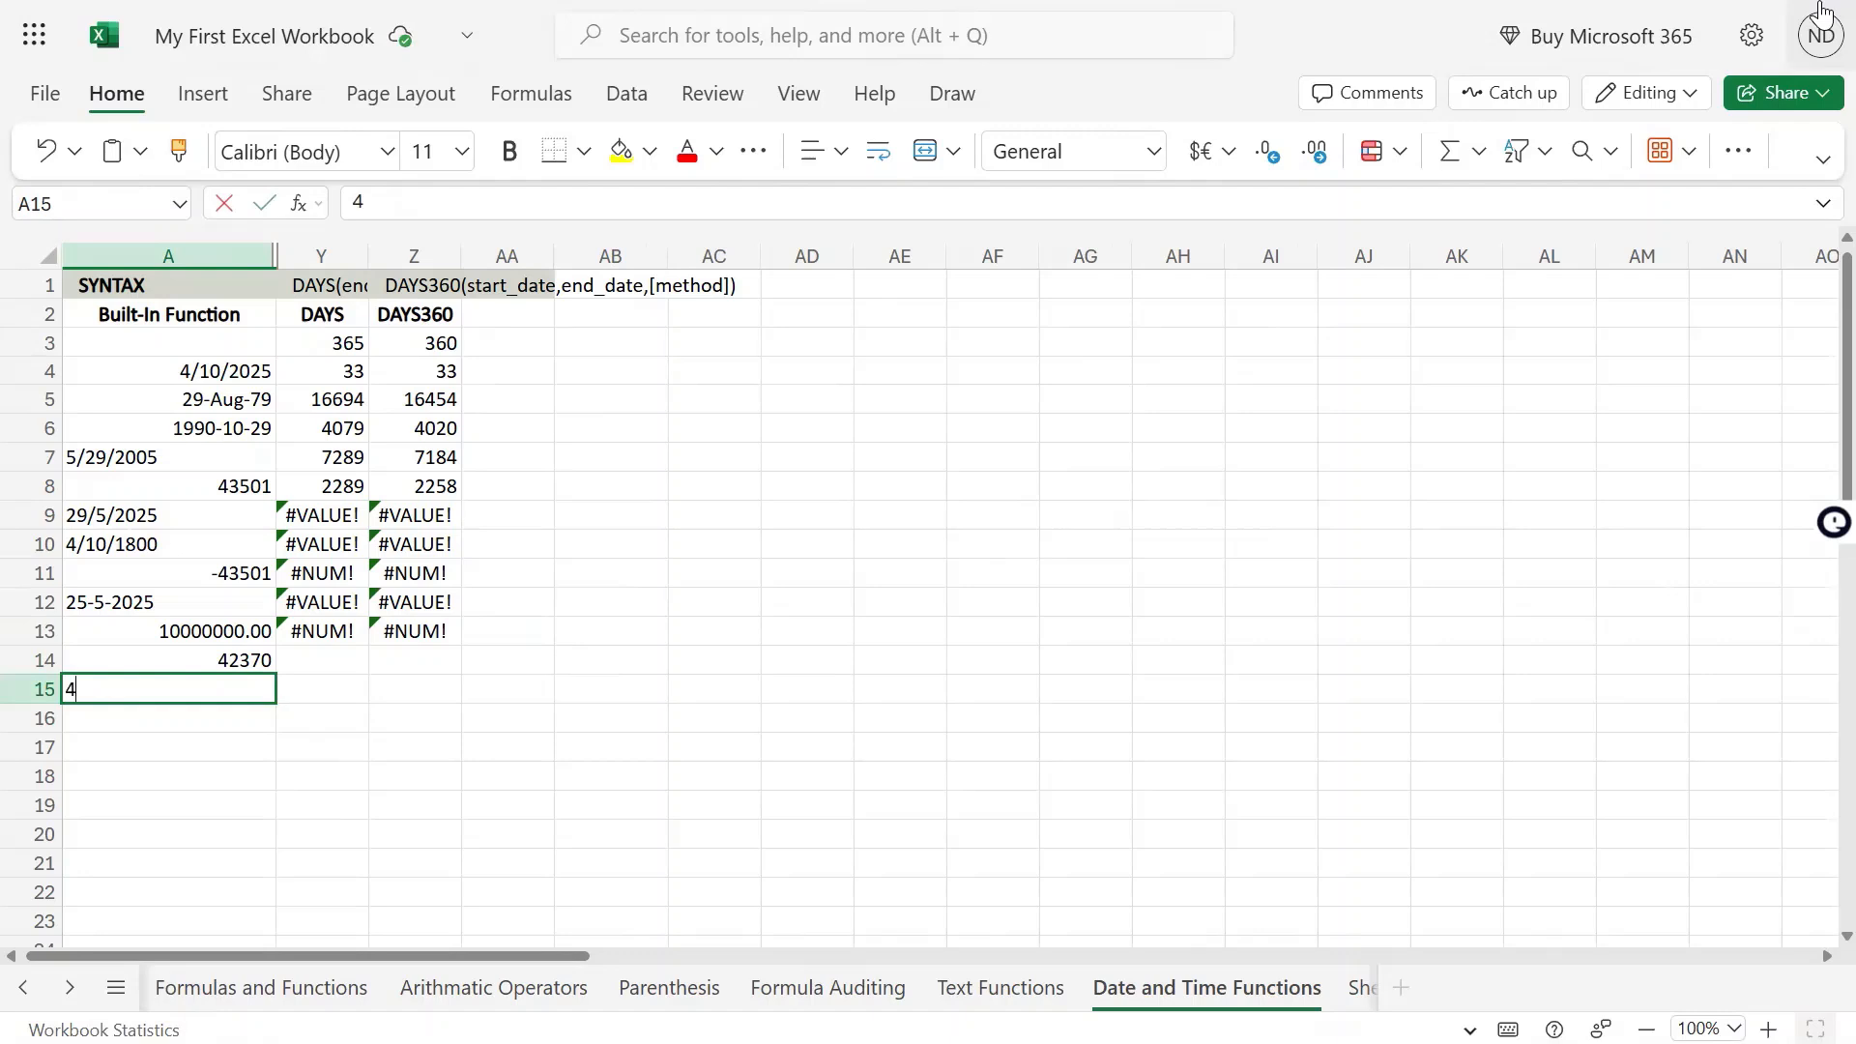
pyautogui.write('2401')
pyautogui.press('Return')
# Format the serial numbers in A14:A15 as Short Date
pyautogui.press('Up')
pyautogui.press('Up')
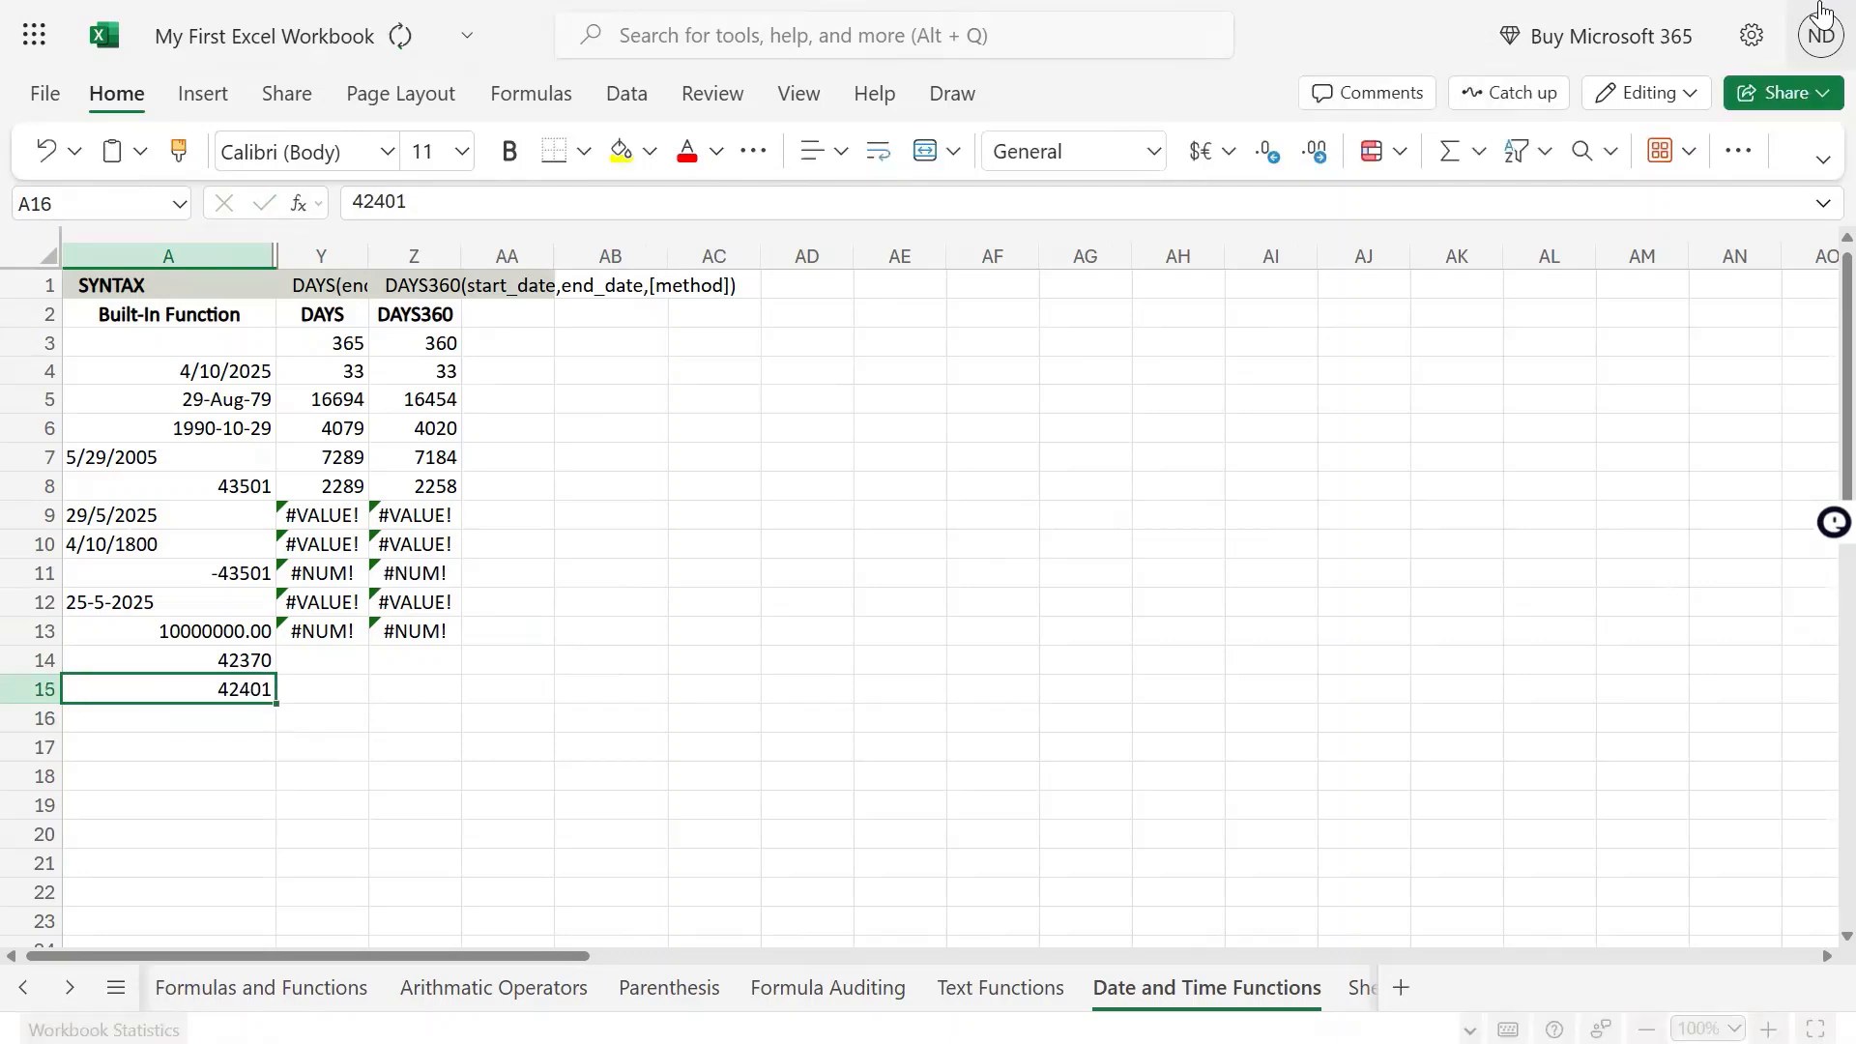
pyautogui.hotkey('shift', 'Down')
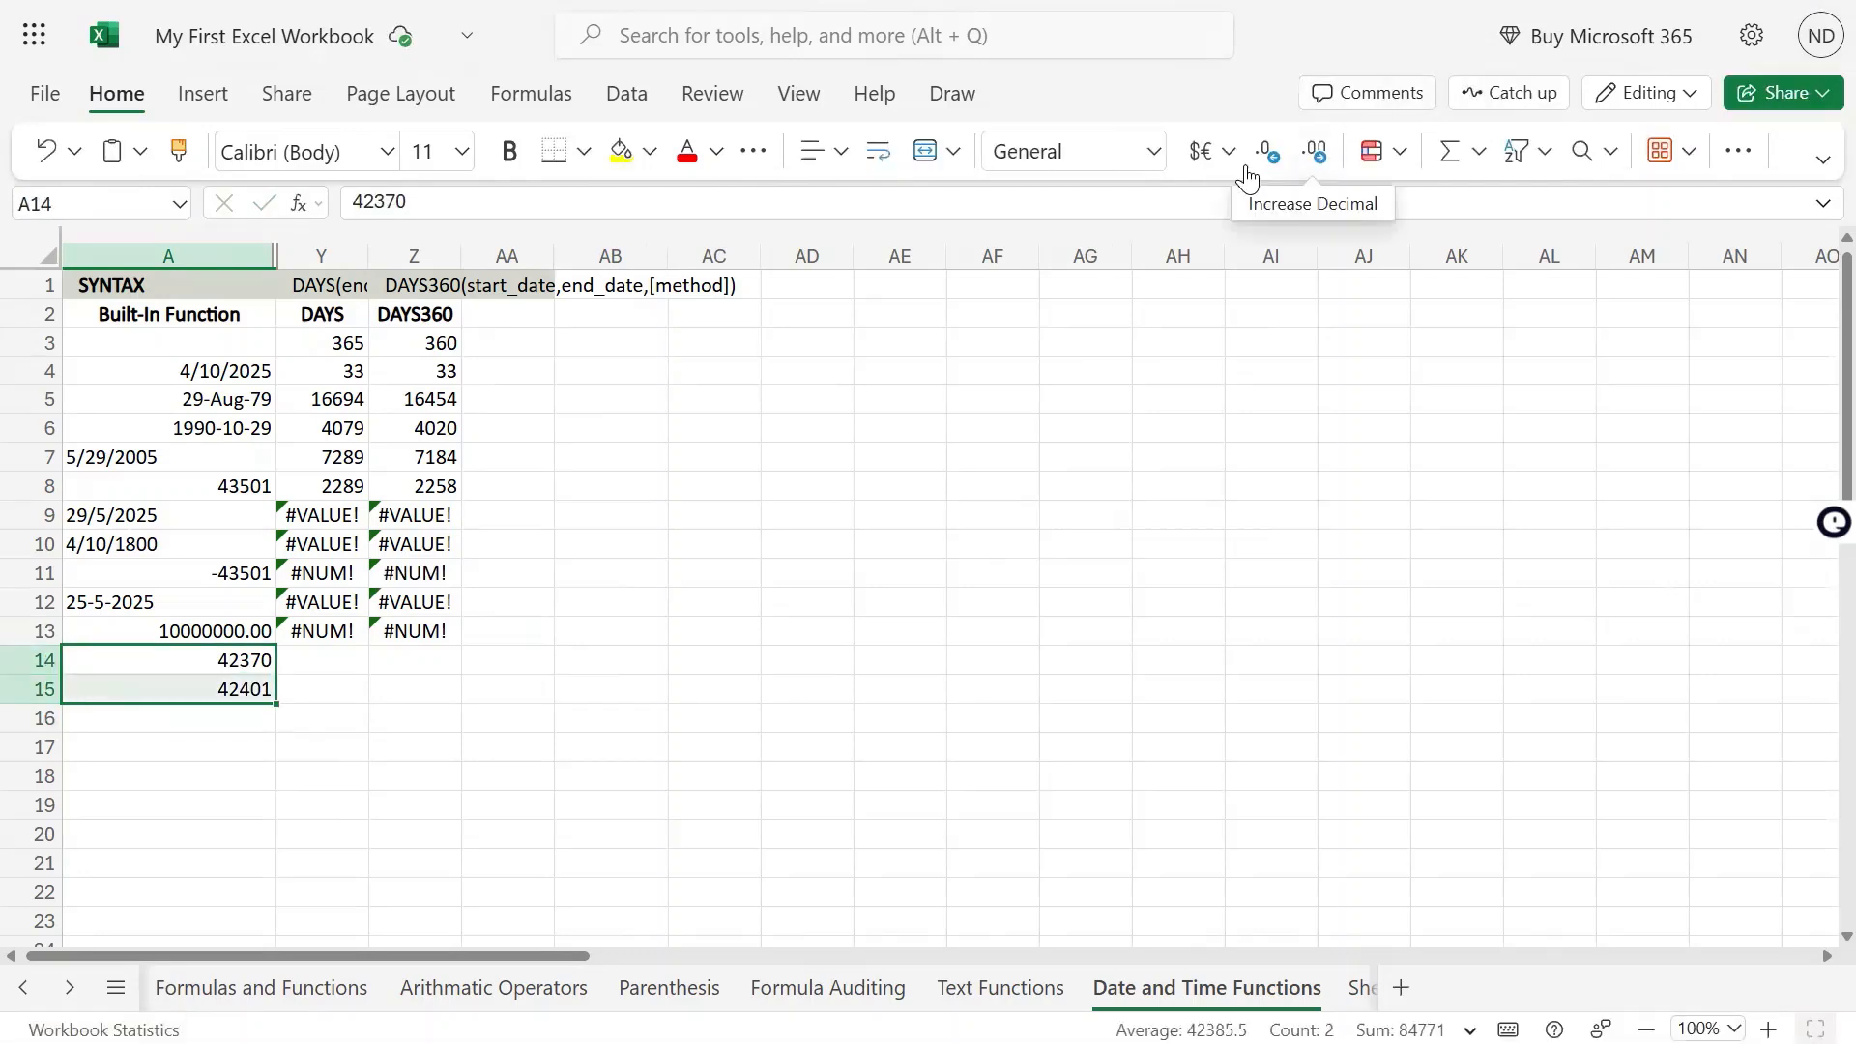
pyautogui.click(1117, 145)
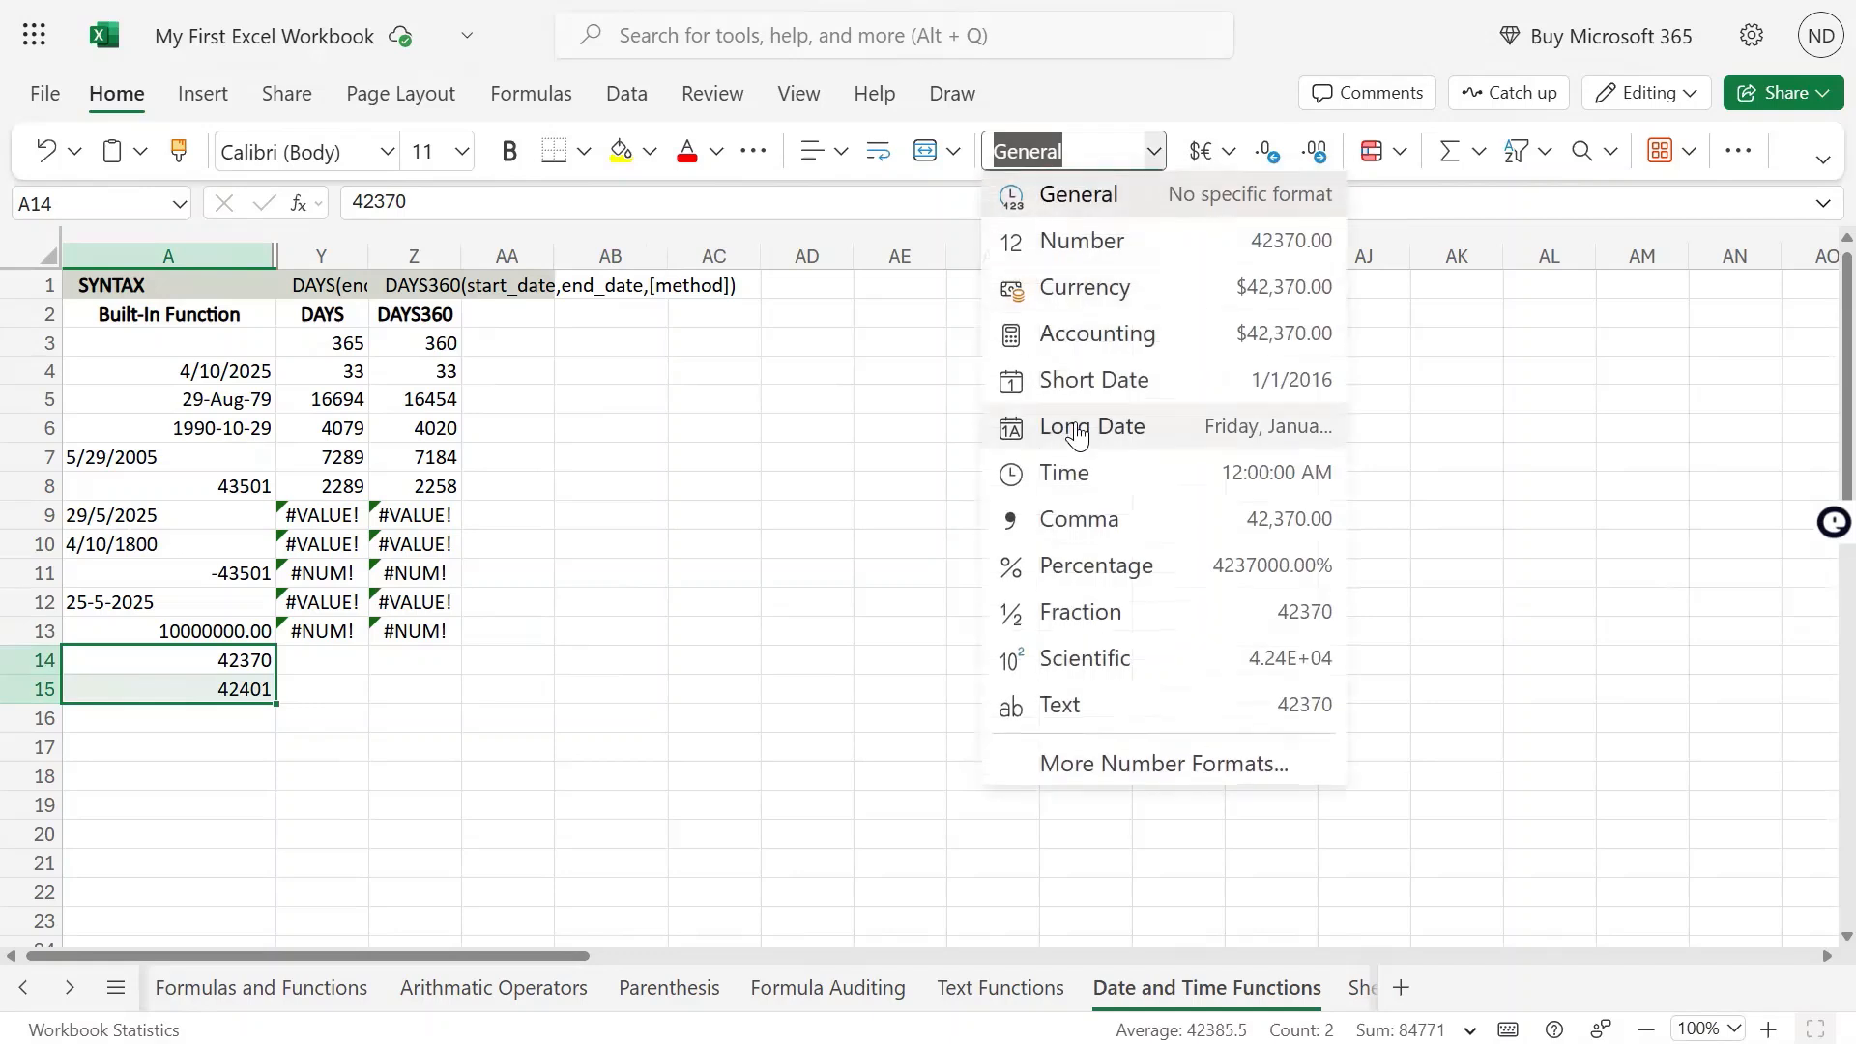
pyautogui.click(1107, 383)
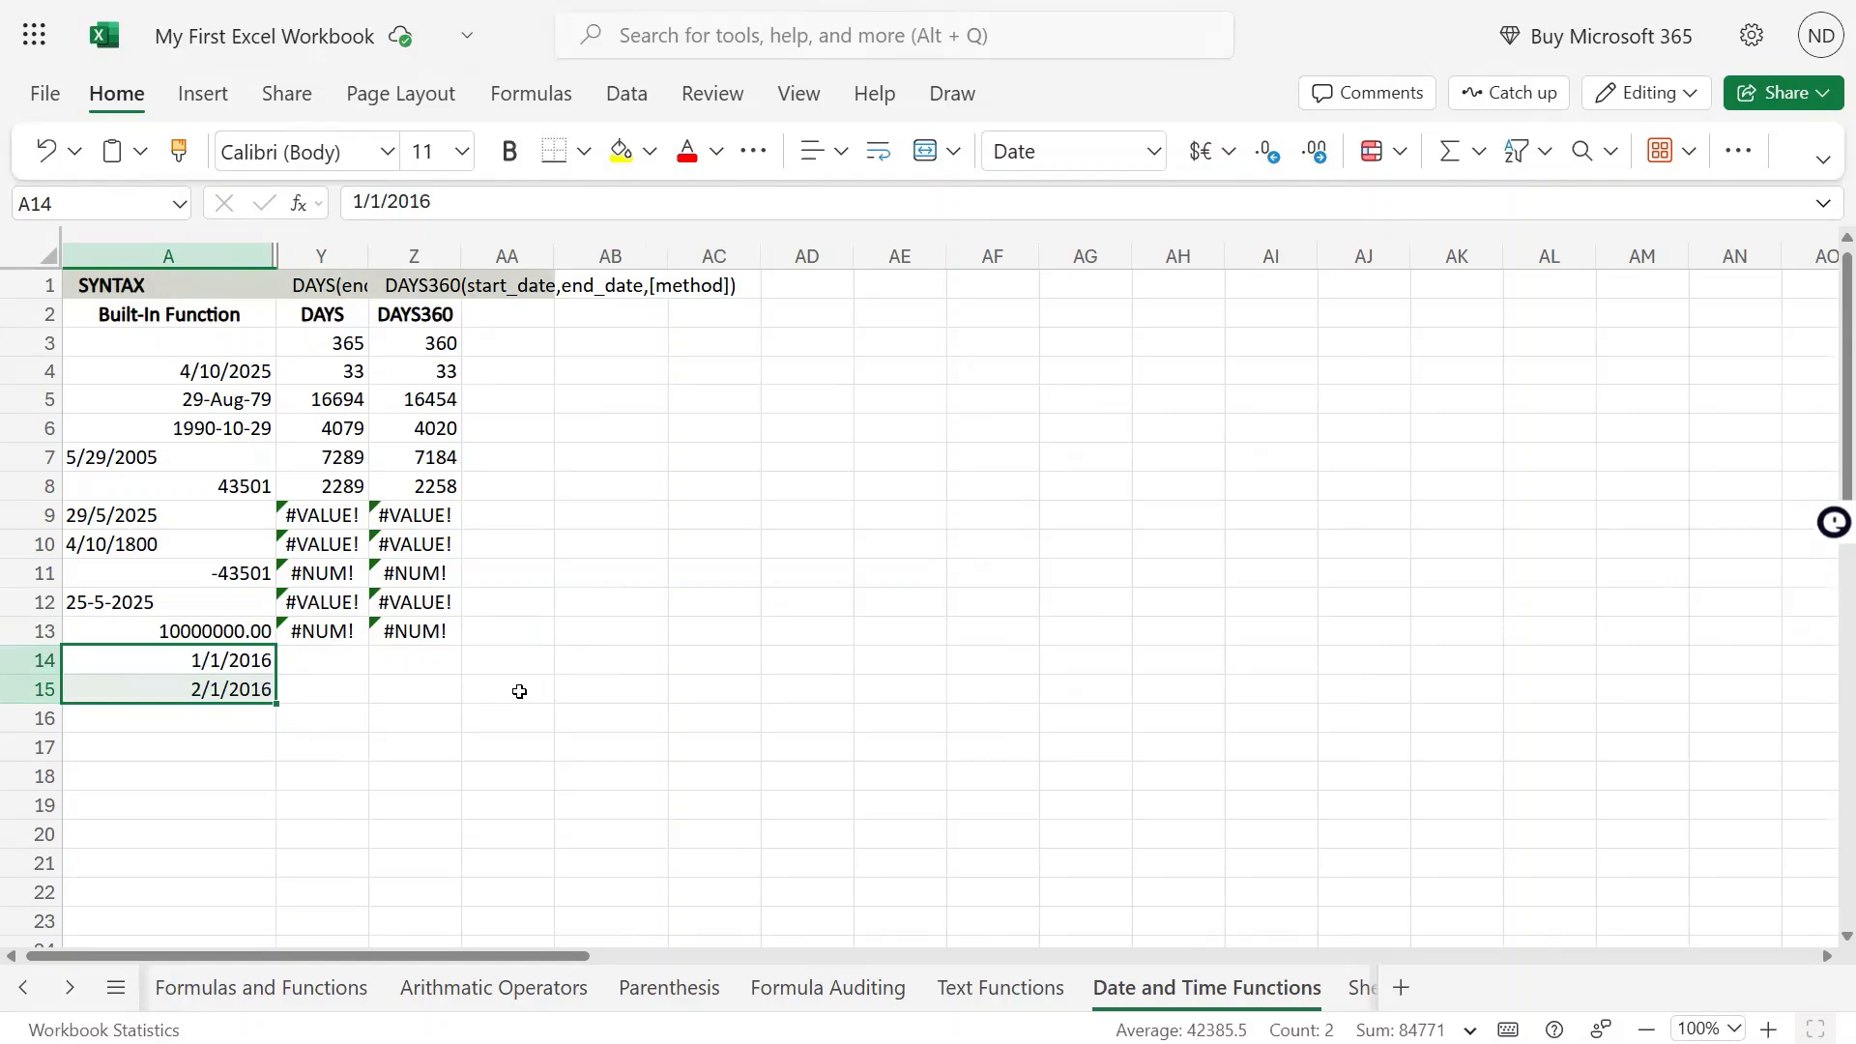
# Enter =DAYS(A15,A14) in Y15 to count the days between the two new dates
pyautogui.click(346, 660)
pyautogui.click(323, 689)
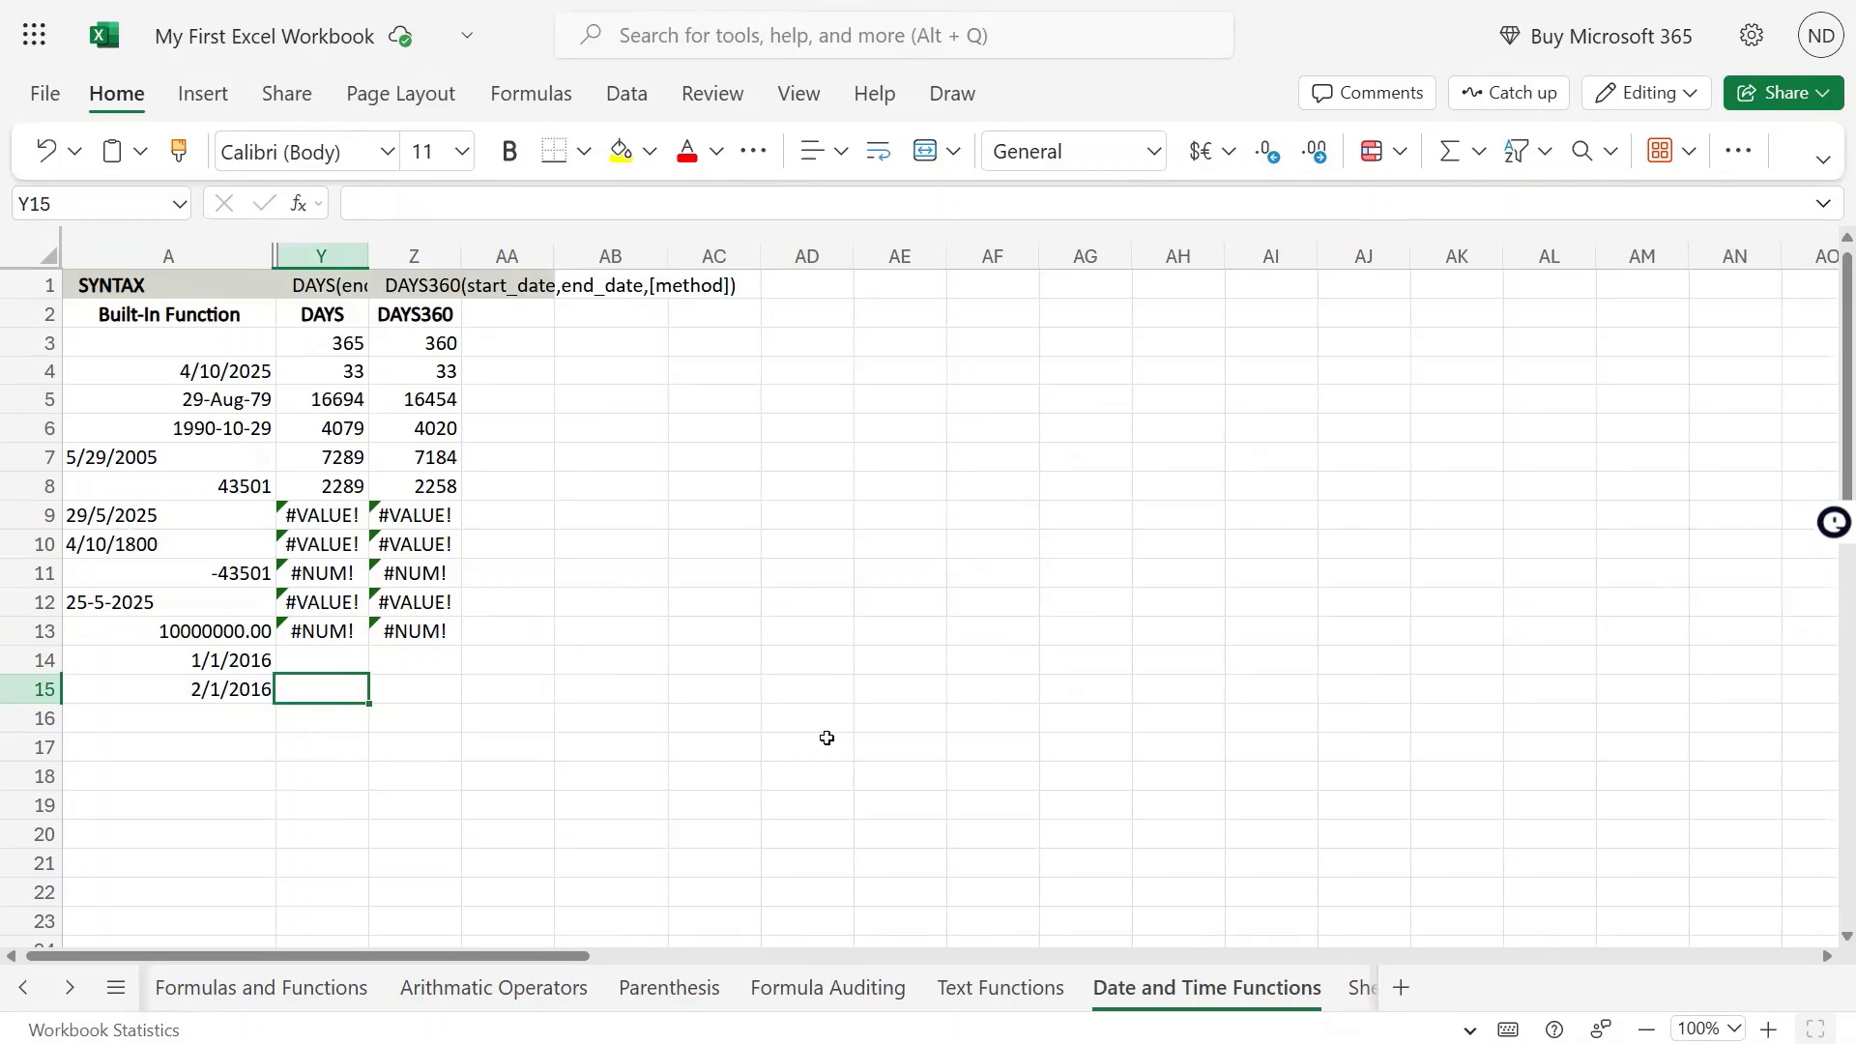
pyautogui.write('=days')
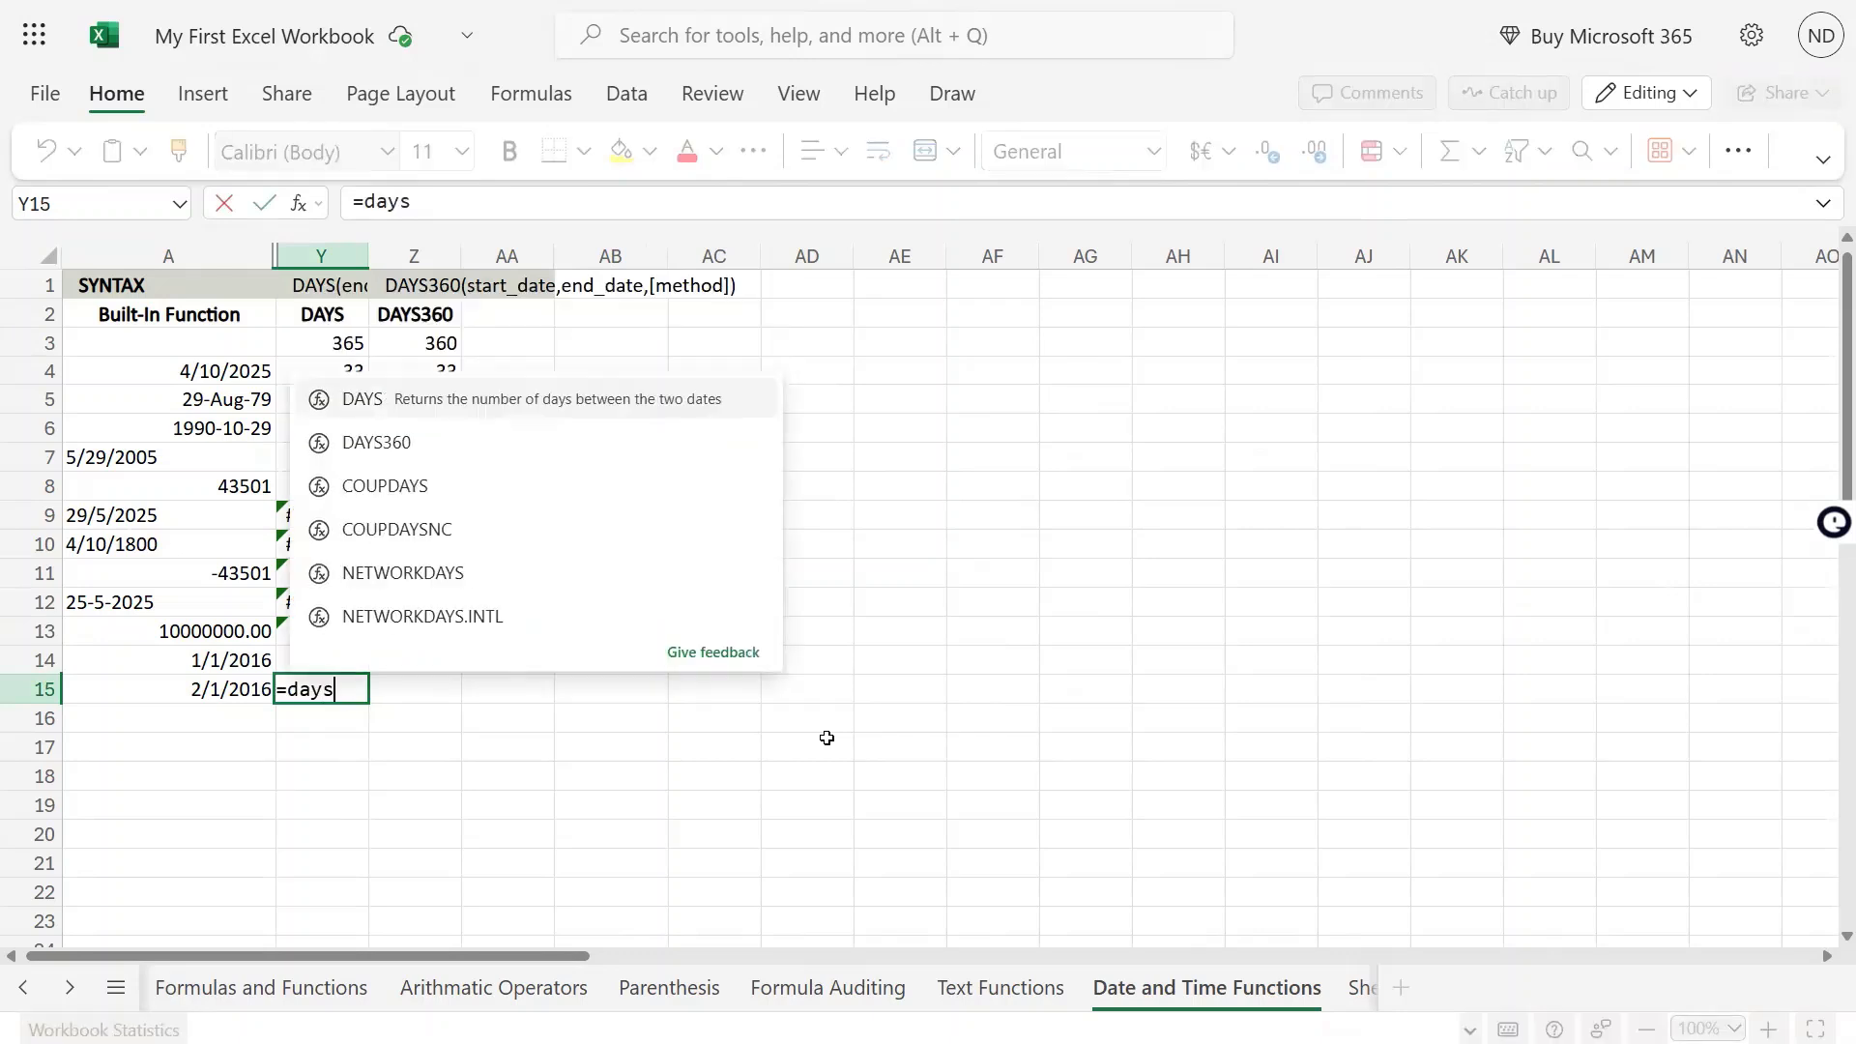
pyautogui.write('(')
pyautogui.press('Up')
pyautogui.press('Left')
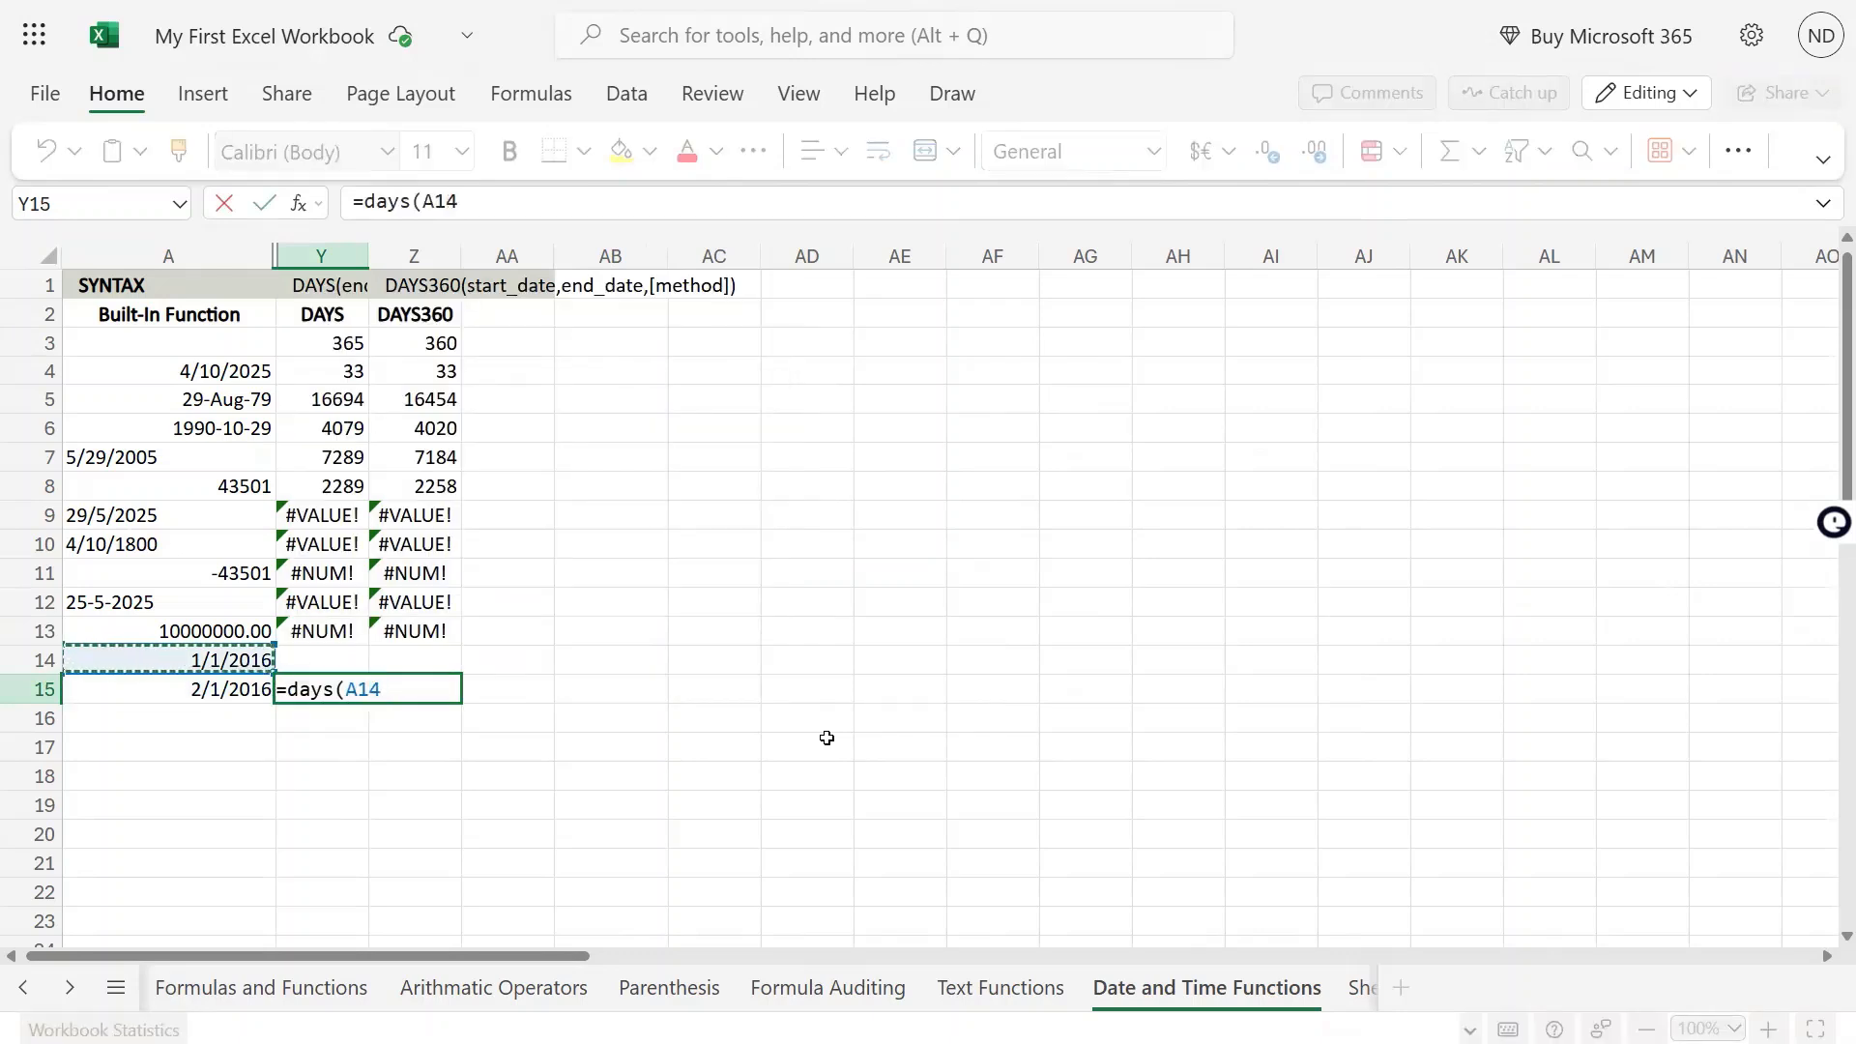
pyautogui.press('Down')
pyautogui.write(',')
pyautogui.press('Up')
pyautogui.press('Up')
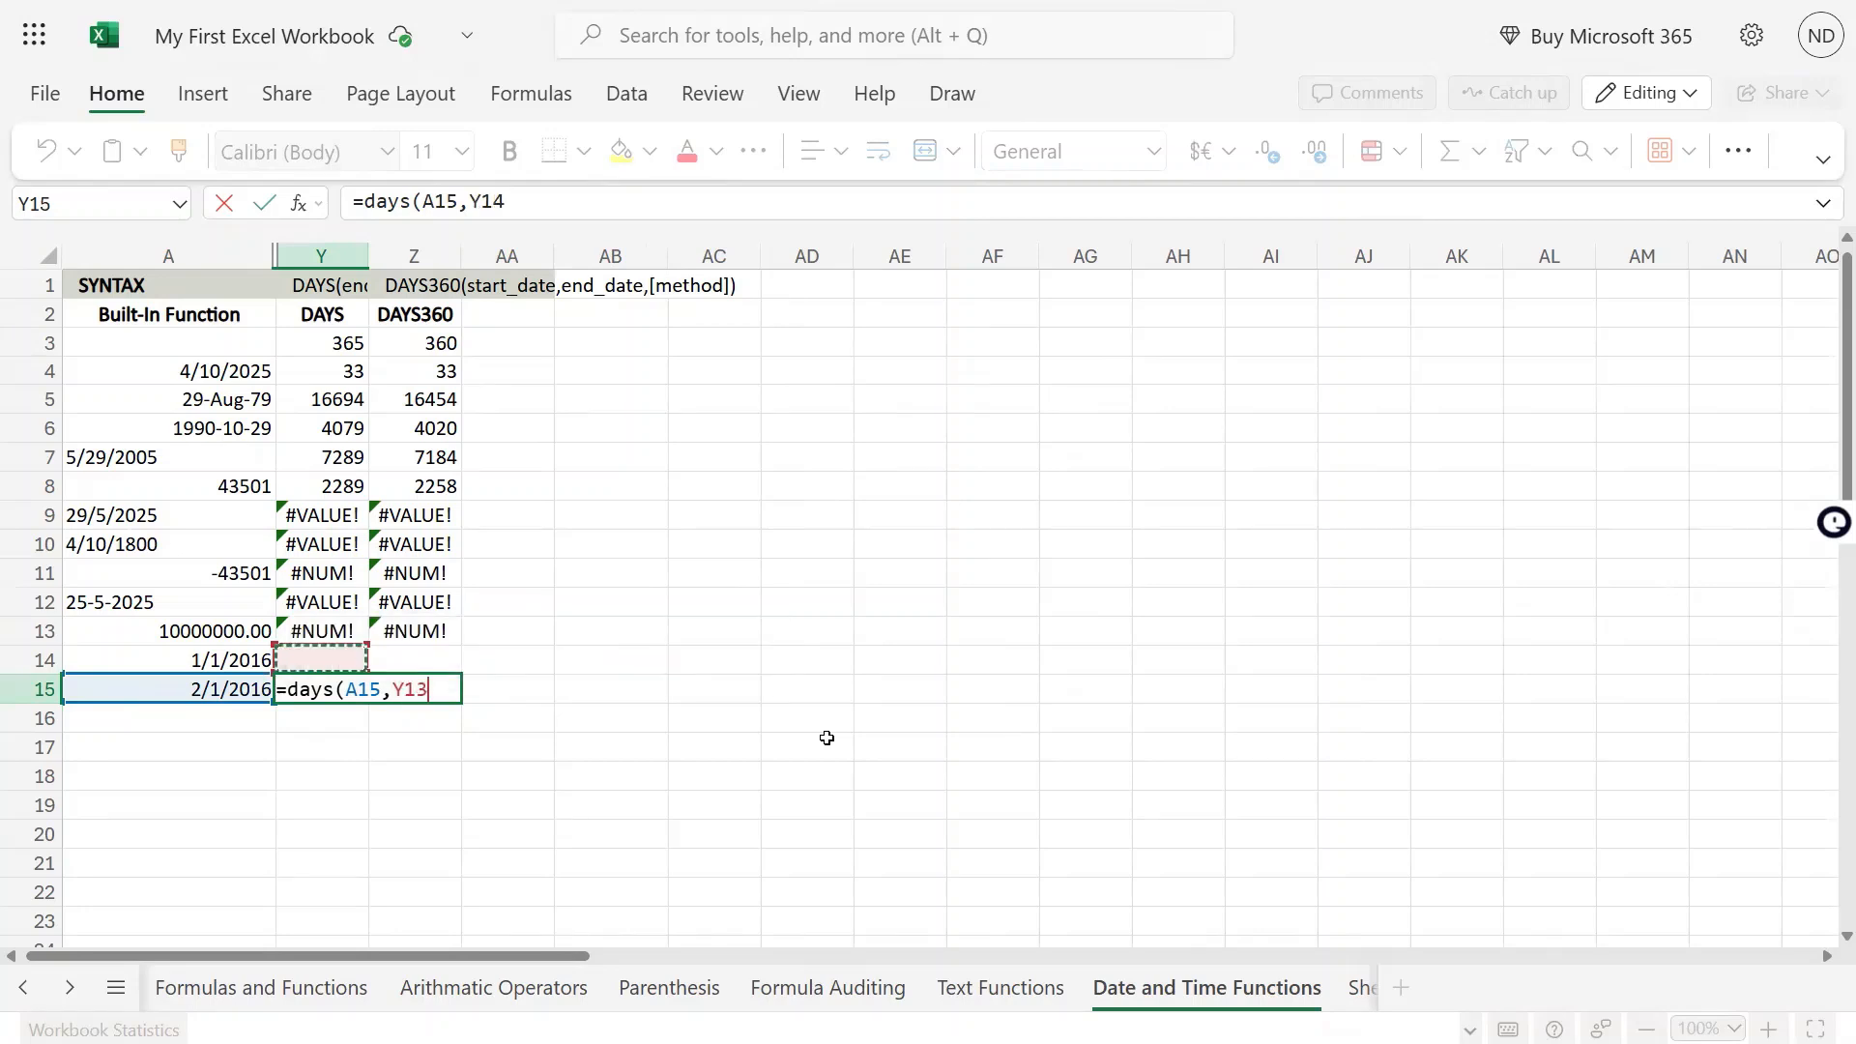
pyautogui.press('Left')
pyautogui.press('Down')
pyautogui.press('Return')
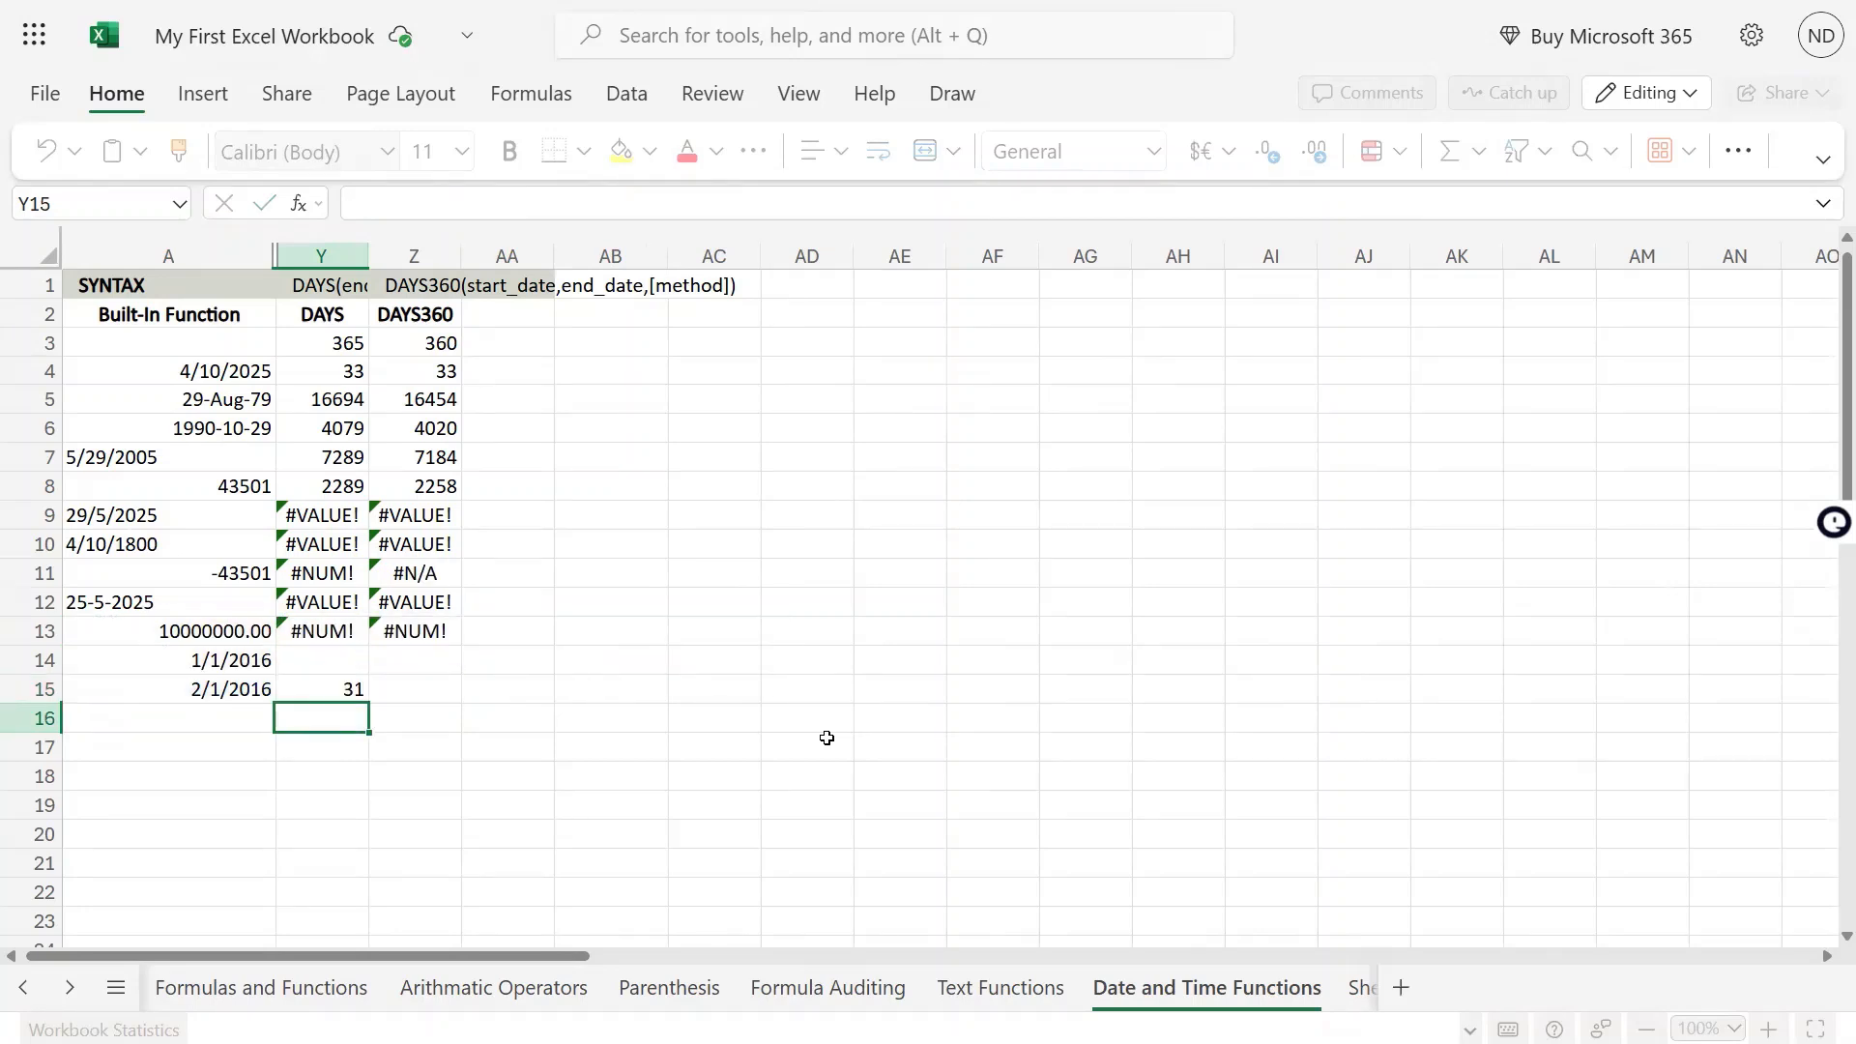
pyautogui.press('Up')
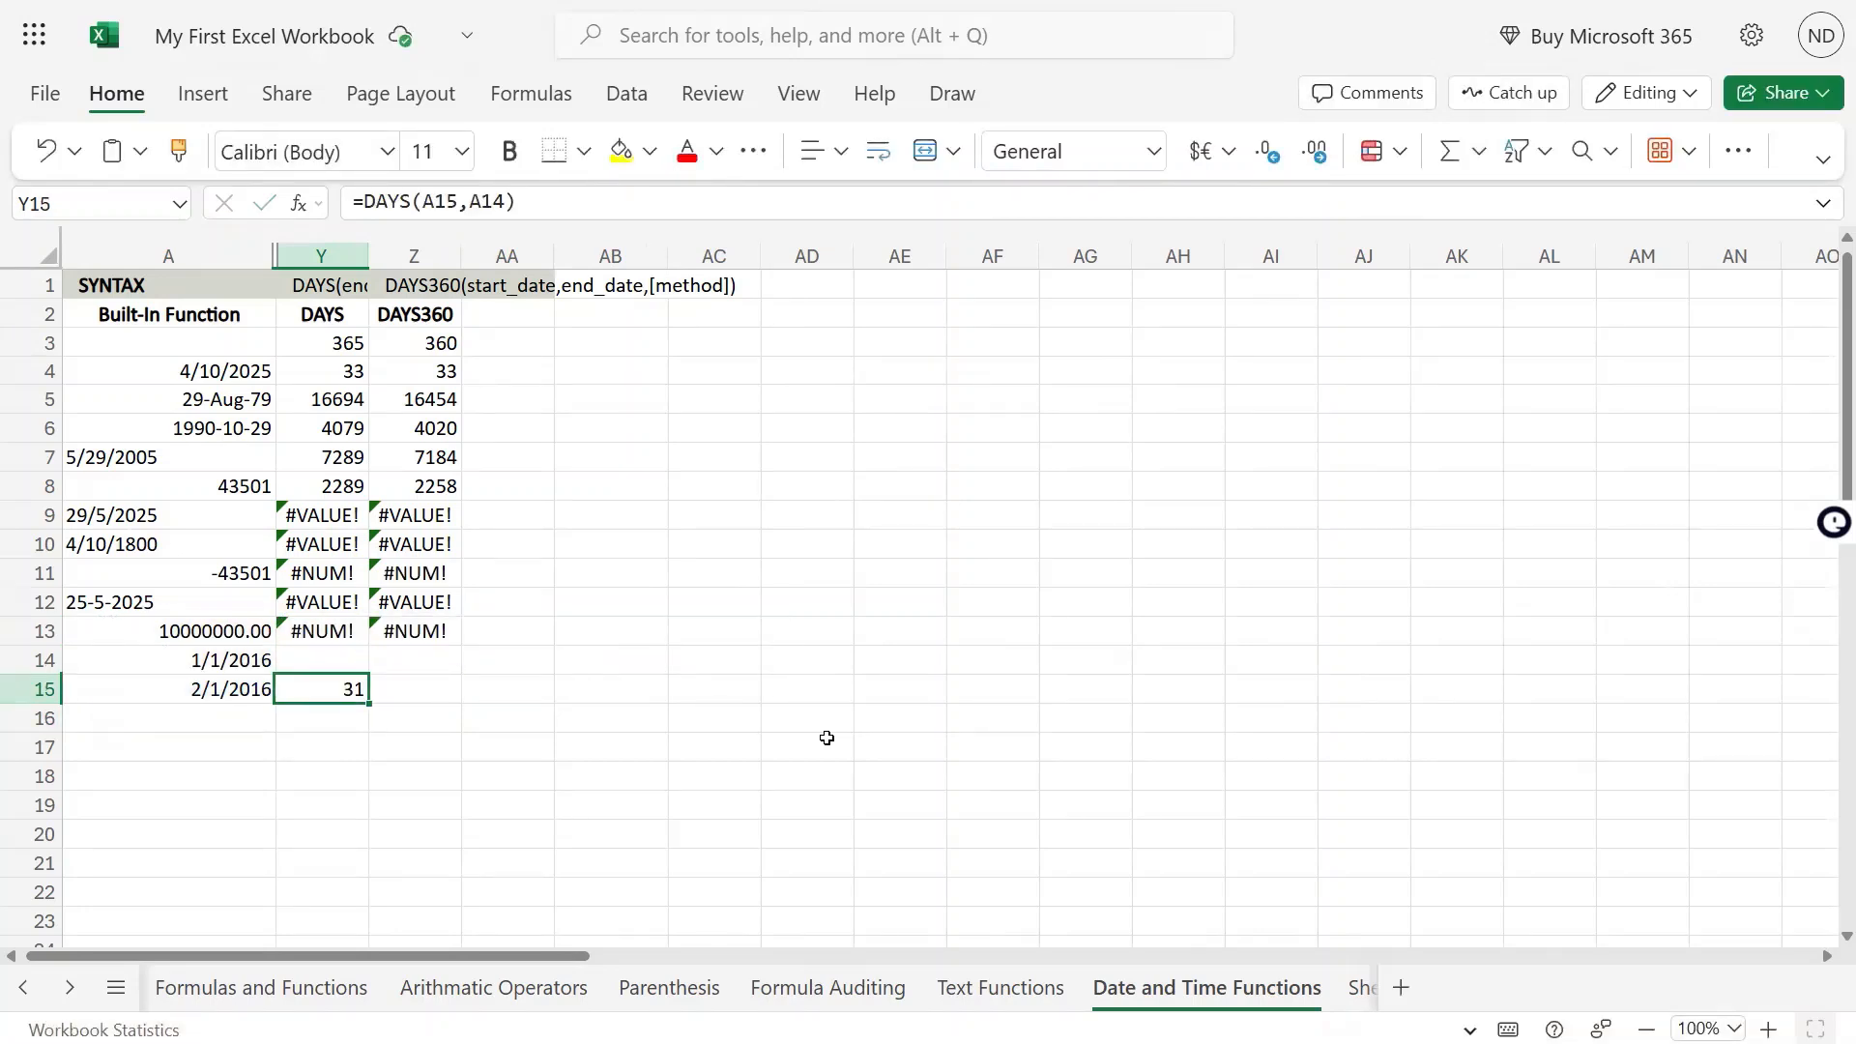
# Enter =DAYS360(A14,A15) in Z15, using A14 as the start date and A15 as the end date
pyautogui.press('Right')
pyautogui.write('=days')
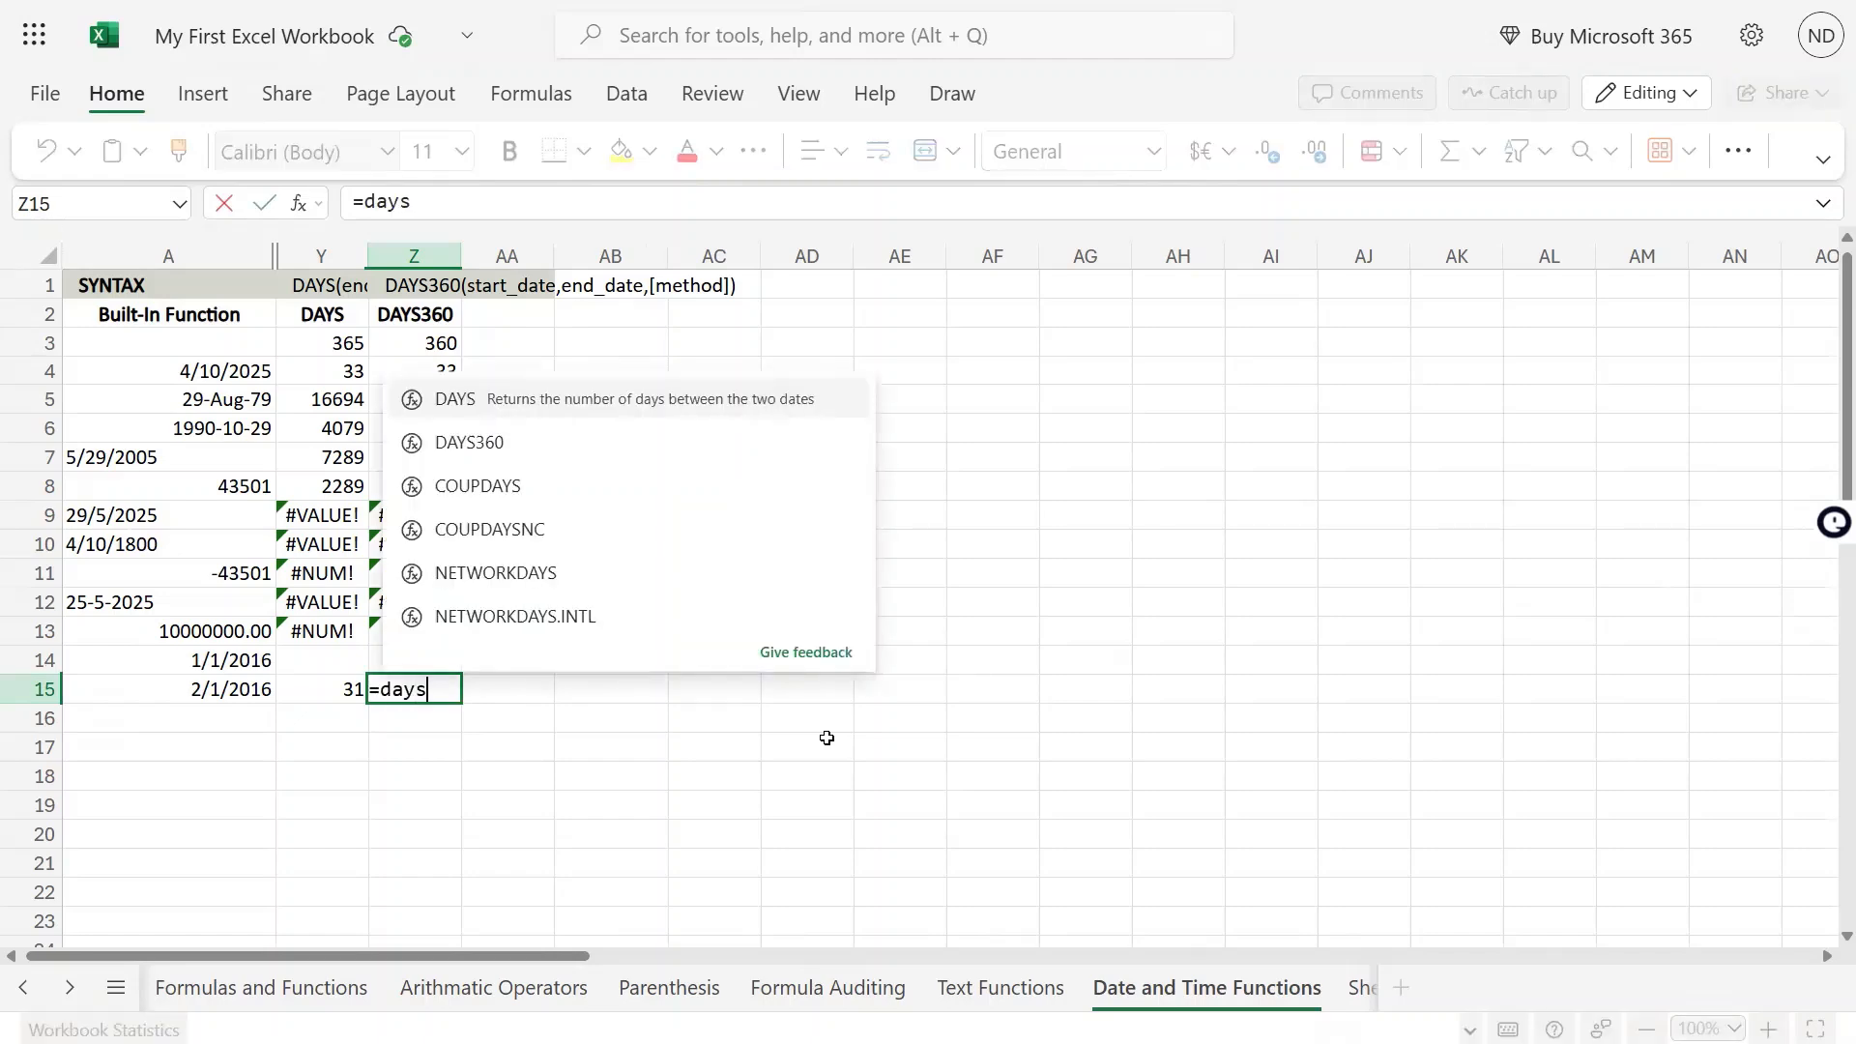
pyautogui.write('360(')
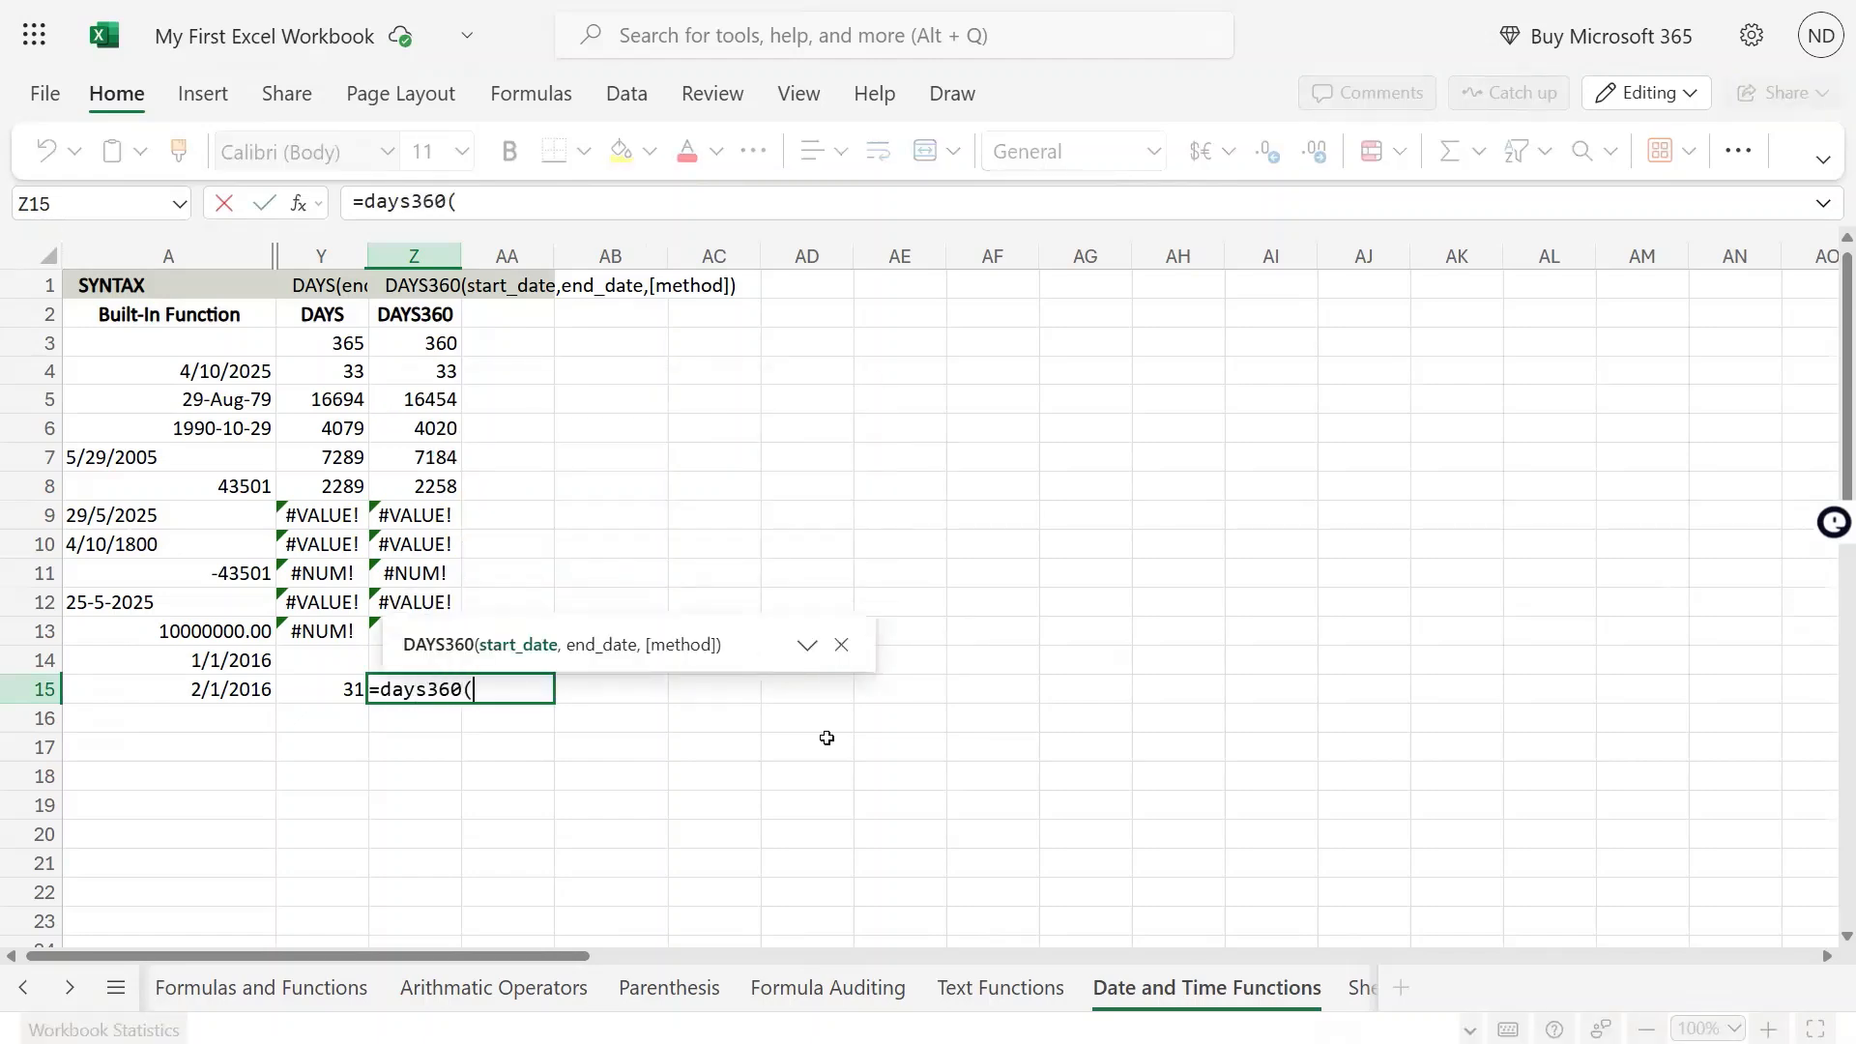
pyautogui.press('Left')
pyautogui.press('Left')
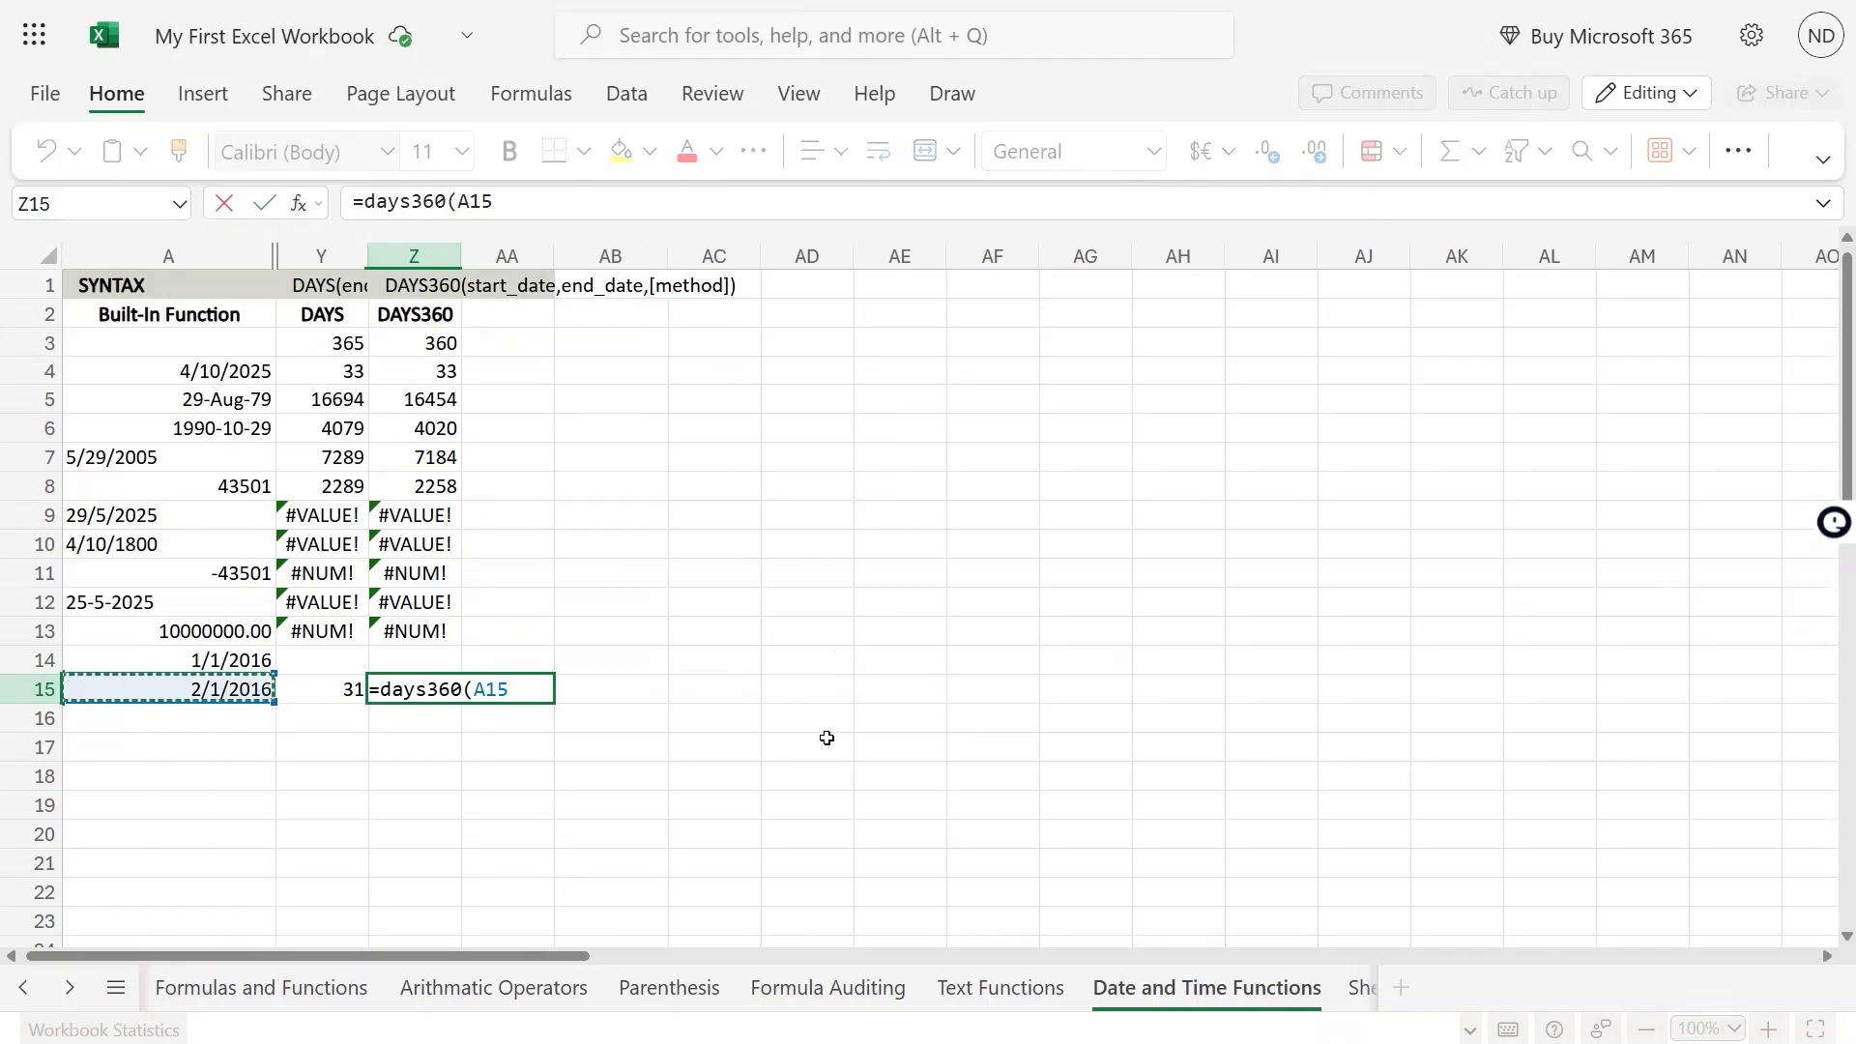
pyautogui.press('Up')
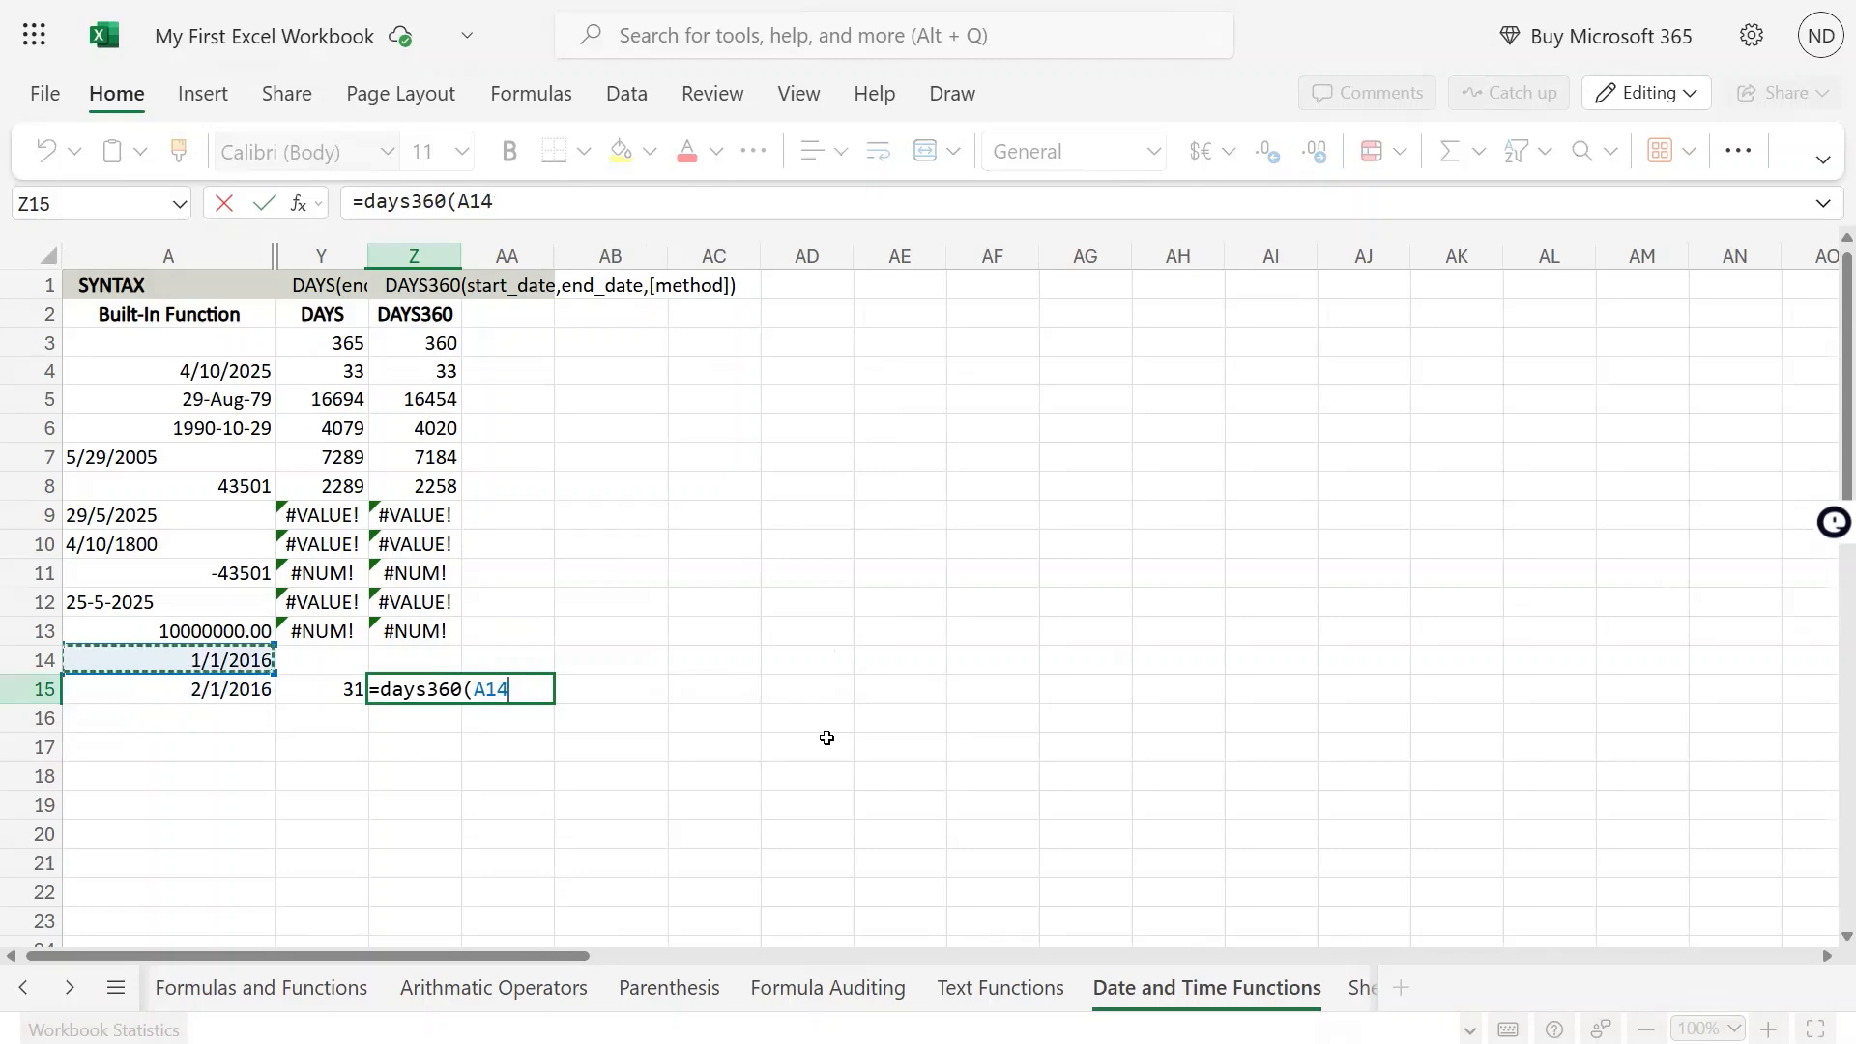
pyautogui.write(',')
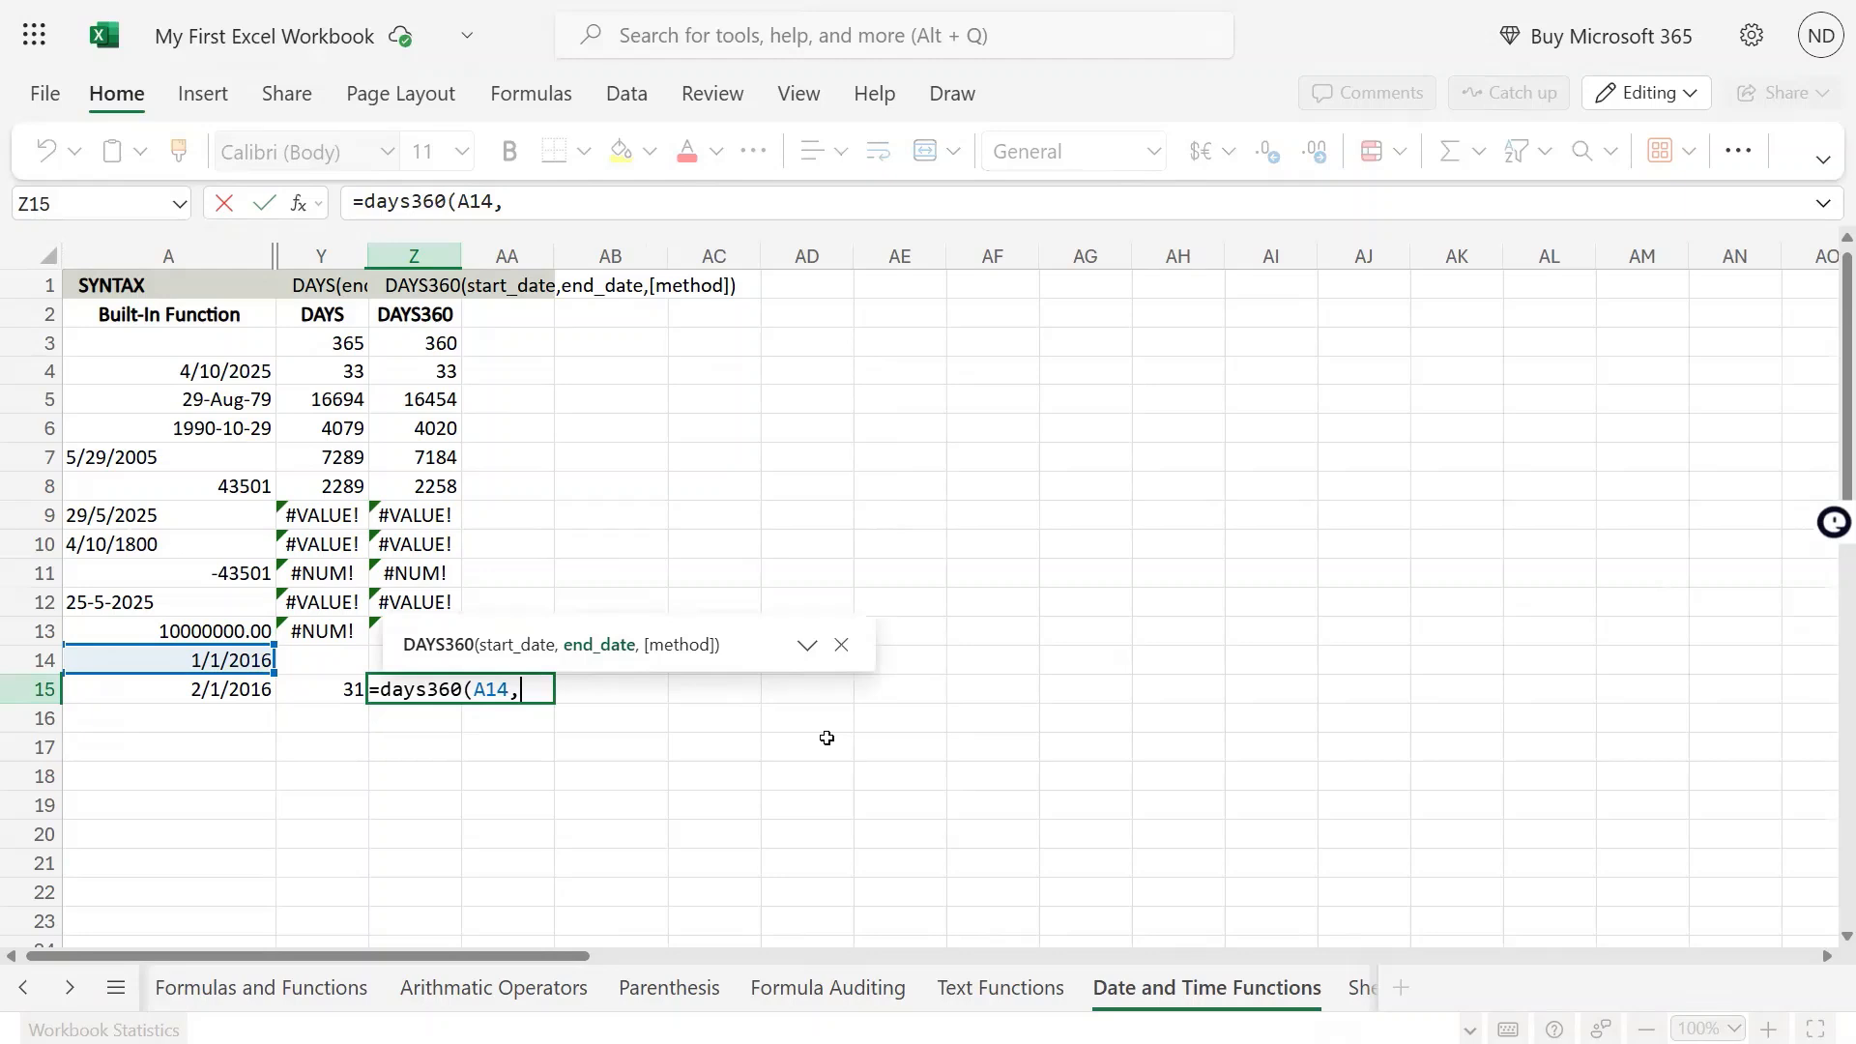
pyautogui.press('Left')
pyautogui.press('Left')
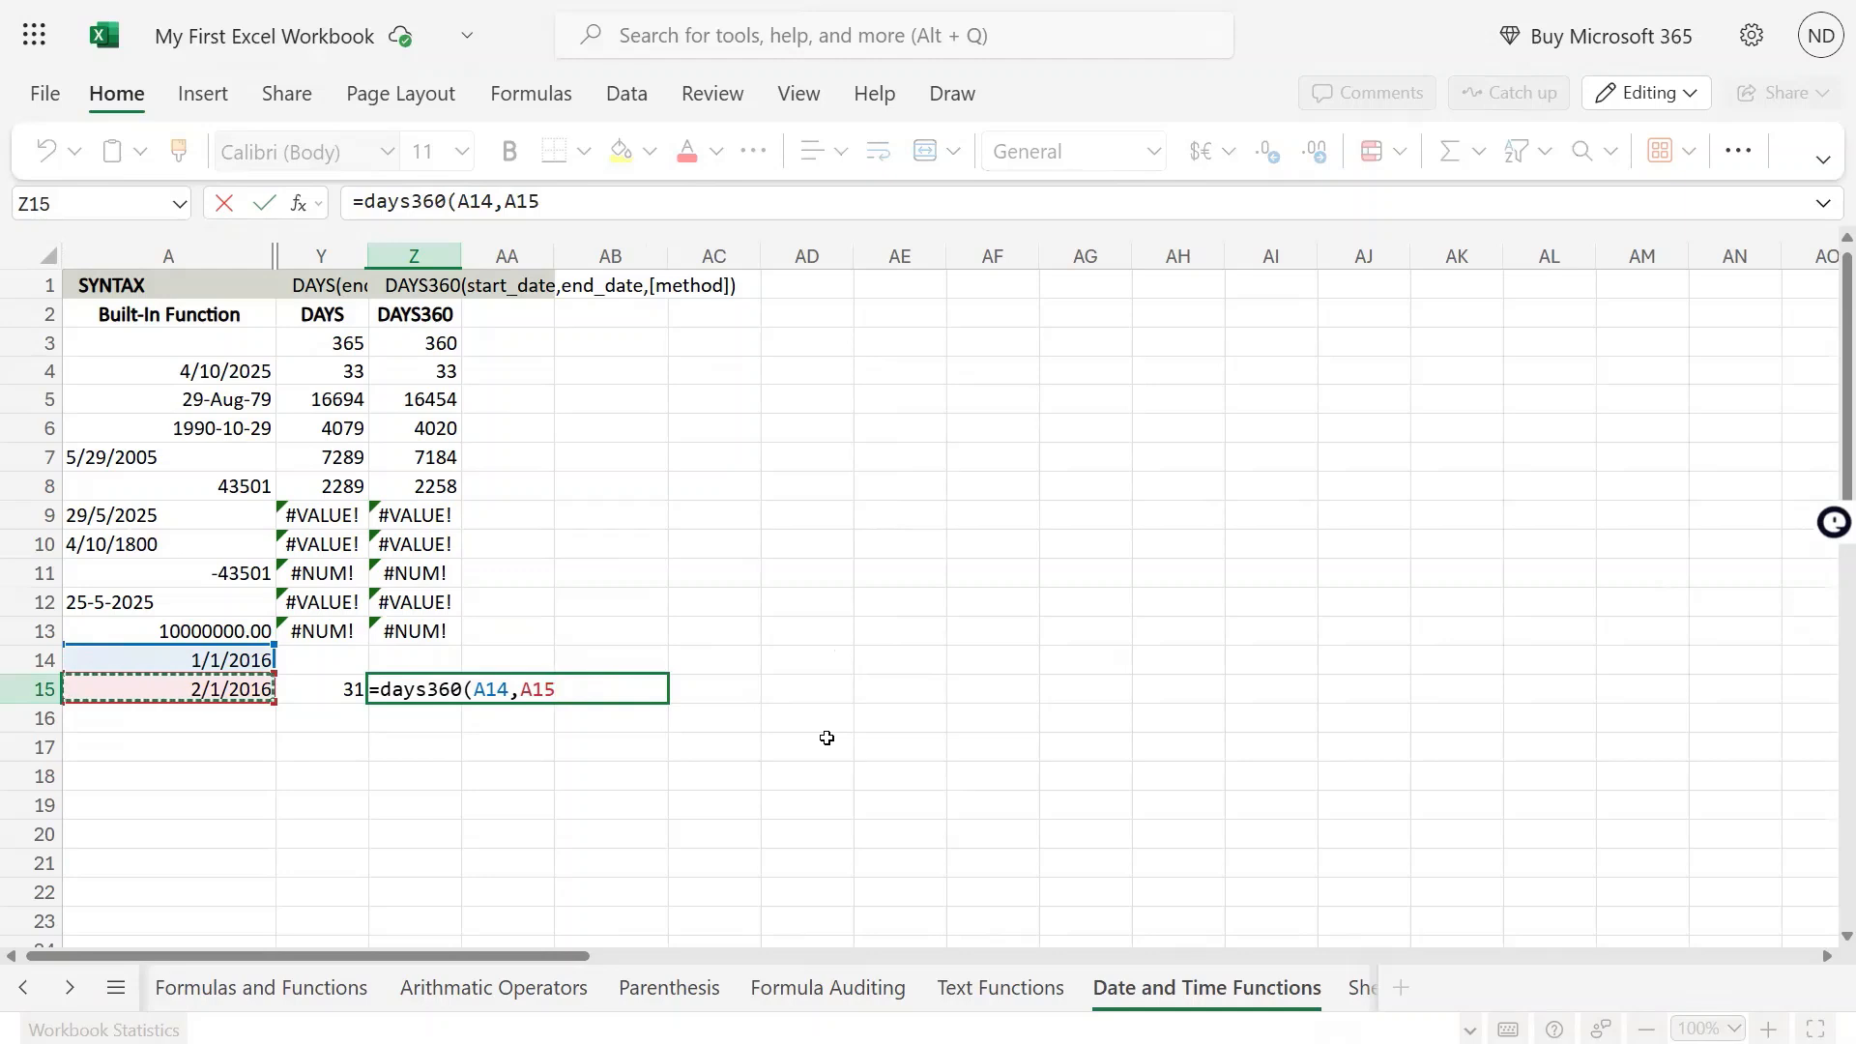
pyautogui.press('Return')
pyautogui.press('Up')
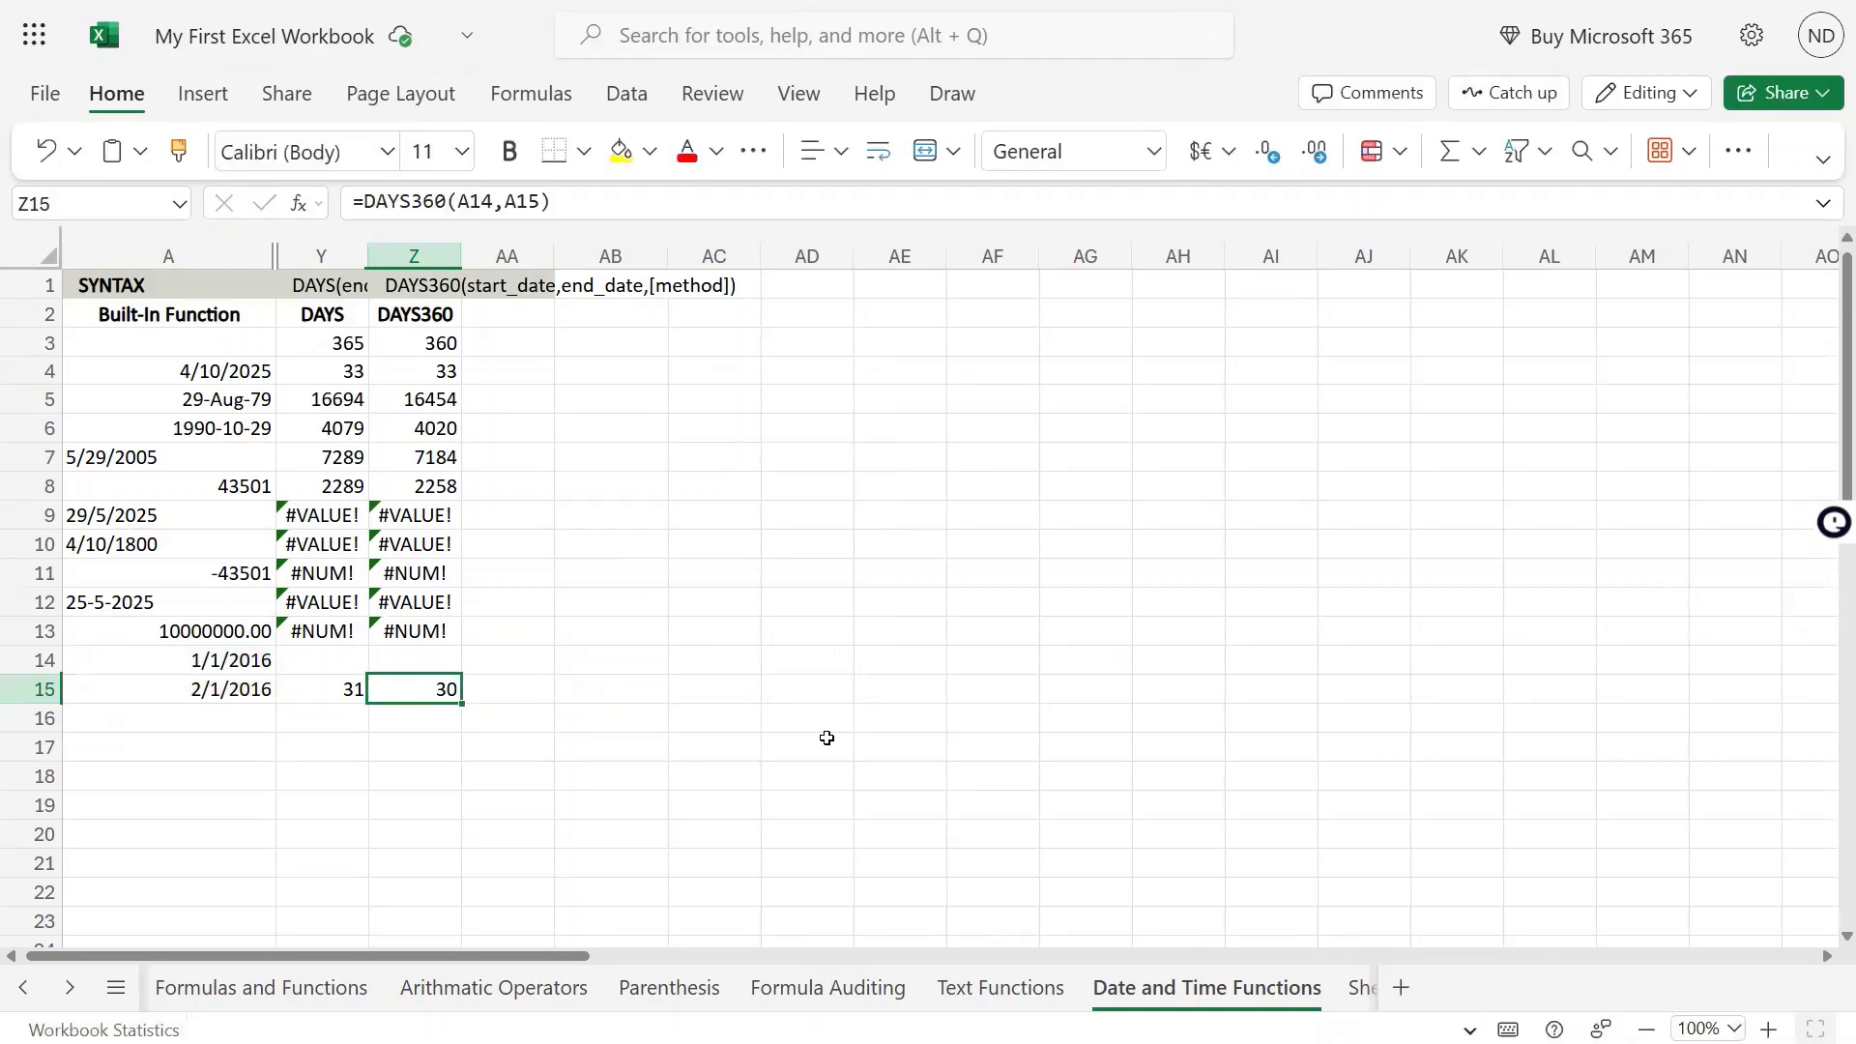
# Compare the DAYS and DAYS360 results in row 15 with those in the rows above and the column headings
pyautogui.press('Left')
pyautogui.press('Right')
pyautogui.press('Left')
pyautogui.press('Right')
pyautogui.press('Left')
pyautogui.press('Up')
pyautogui.press('Up')
pyautogui.press('Up')
pyautogui.press('Up')
pyautogui.press('Up')
pyautogui.press('Up')
pyautogui.press('Up')
pyautogui.press('Up')
pyautogui.press('Up')
pyautogui.press('Up')
pyautogui.press('Up')
pyautogui.press('Up')
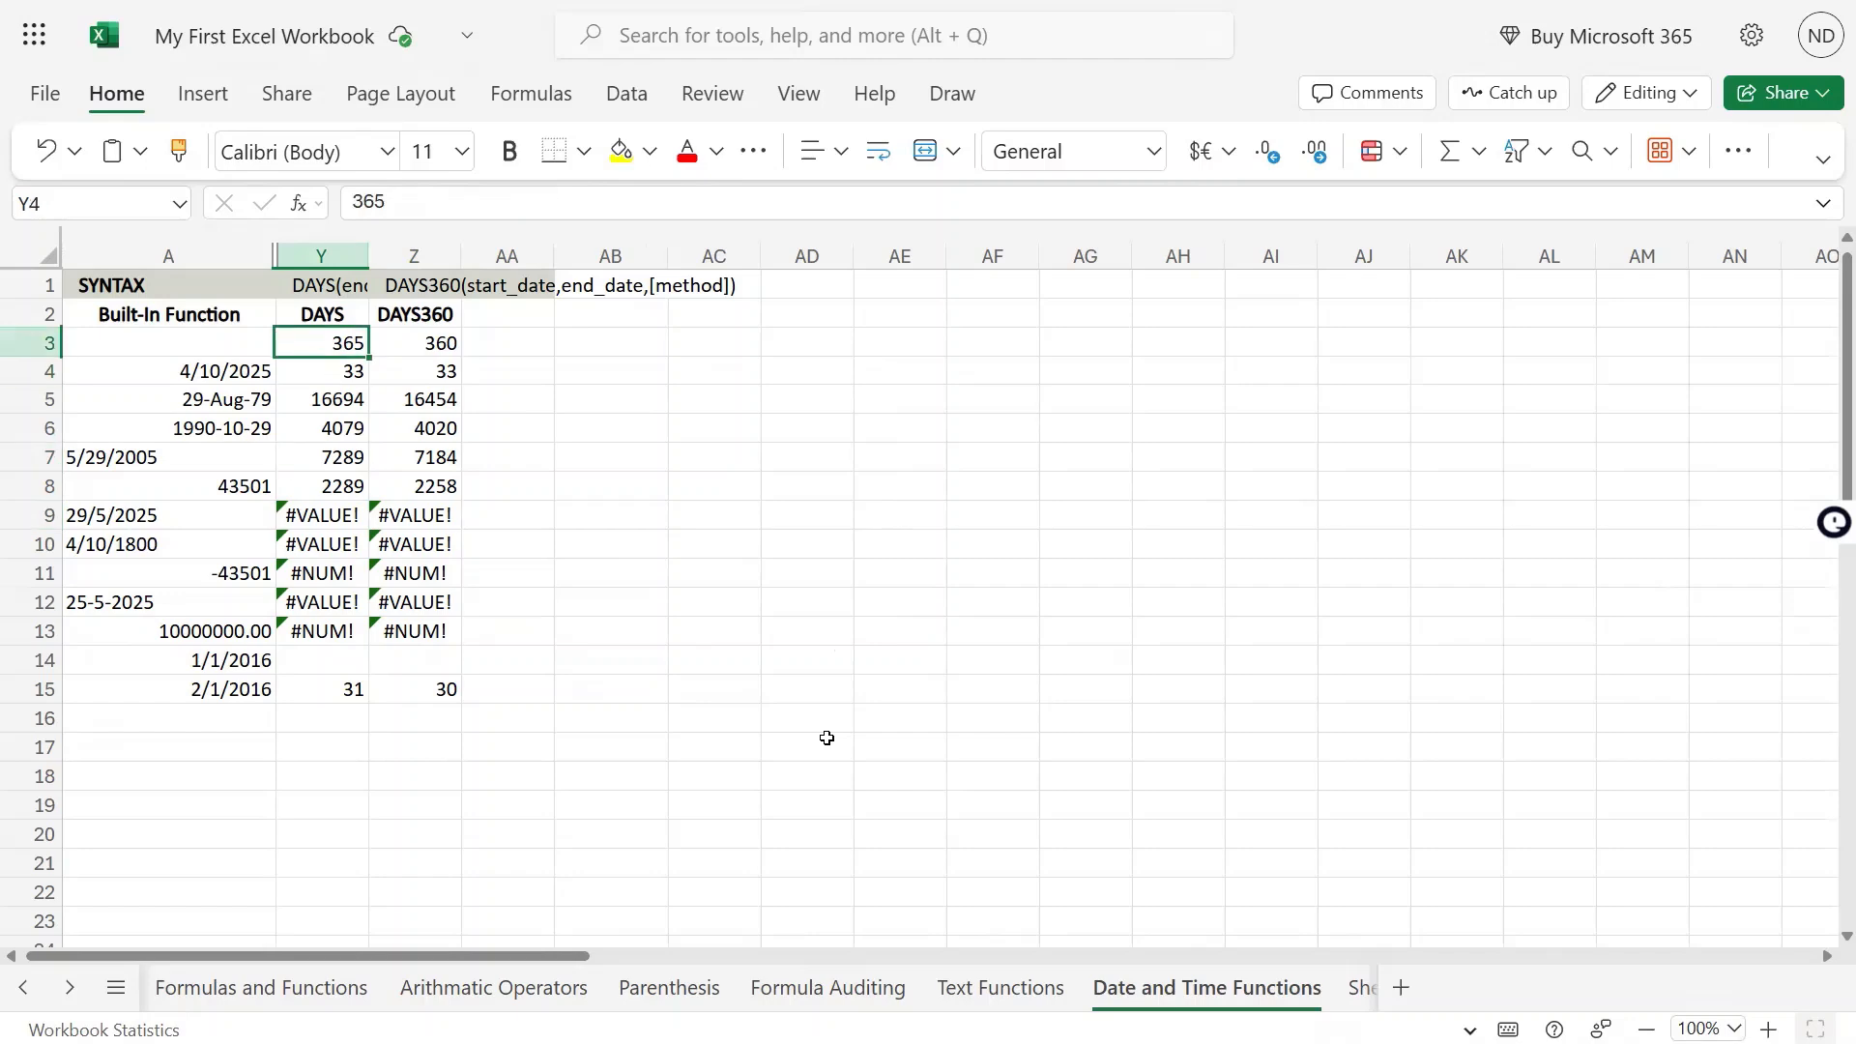
pyautogui.press('Down')
pyautogui.press('Down')
pyautogui.press('Down')
pyautogui.press('Down')
pyautogui.press('Down')
pyautogui.press('Down')
pyautogui.press('Down')
pyautogui.press('Down')
pyautogui.press('Down')
pyautogui.press('Down')
pyautogui.press('Down')
pyautogui.press('Down')
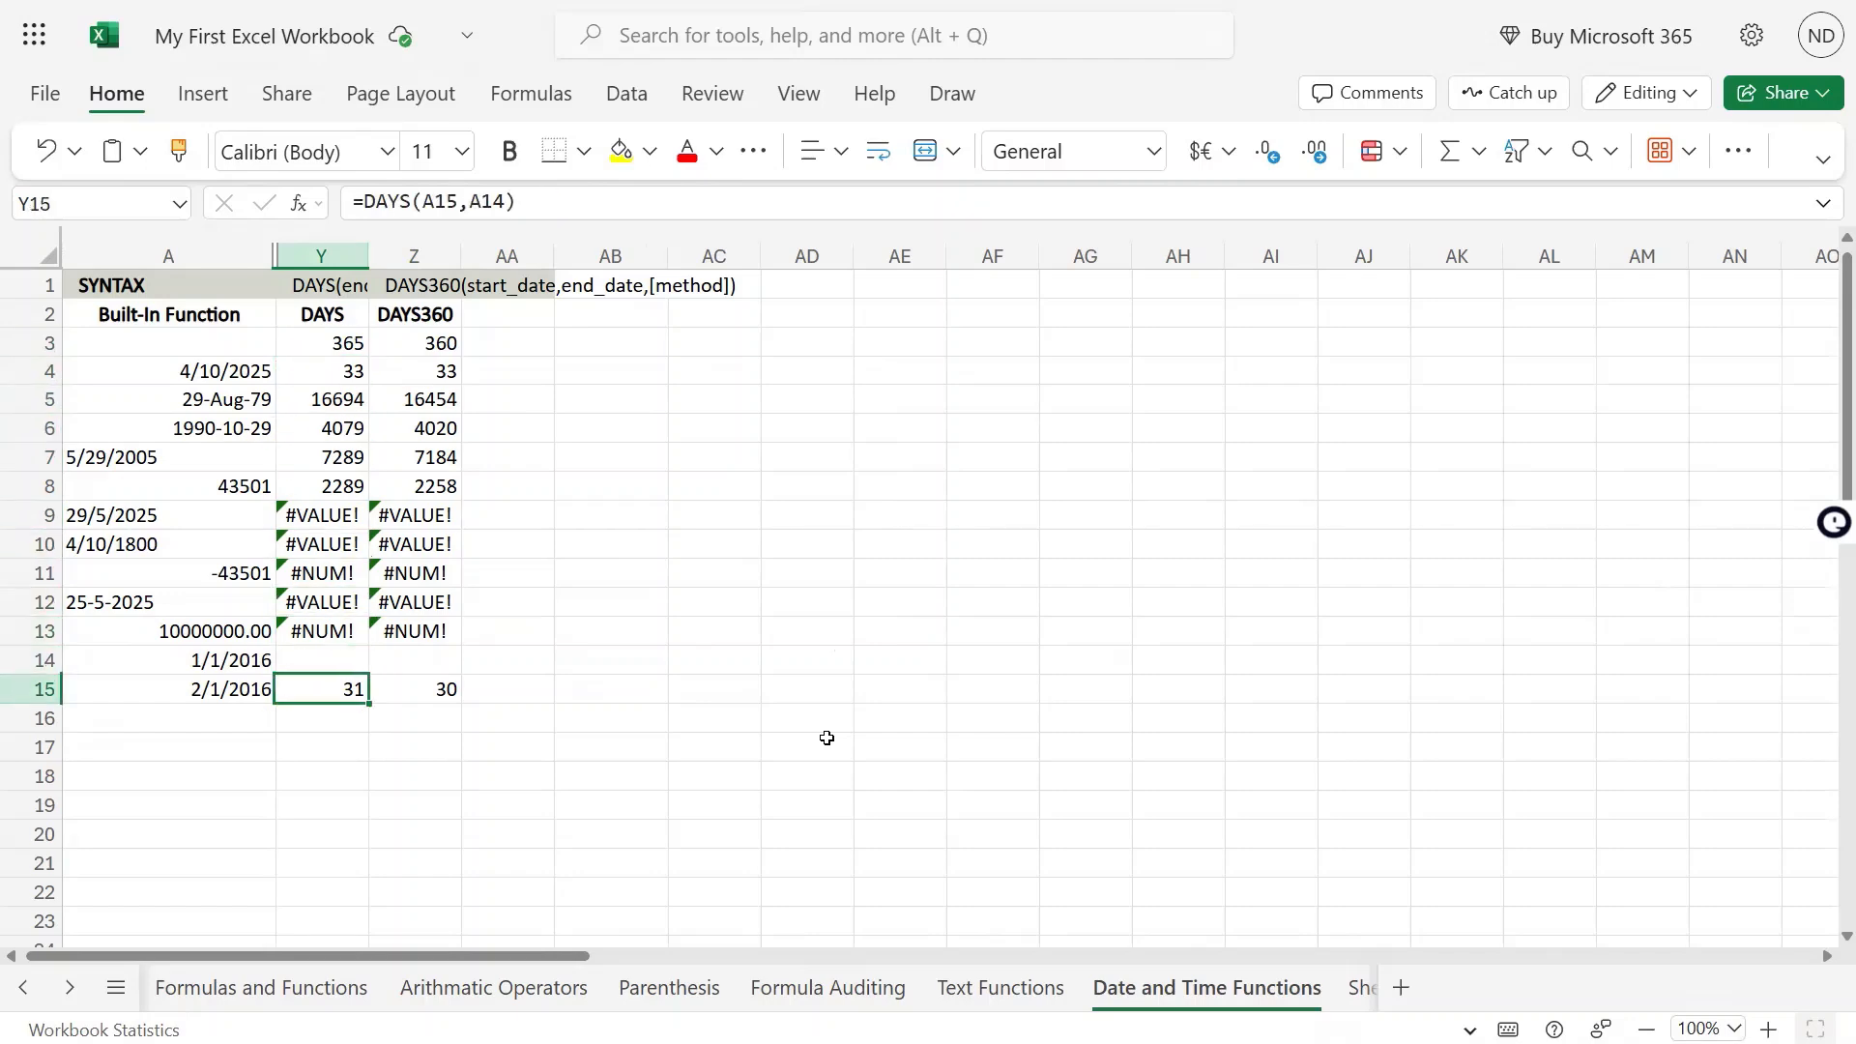
pyautogui.press('Right')
pyautogui.press('Right')
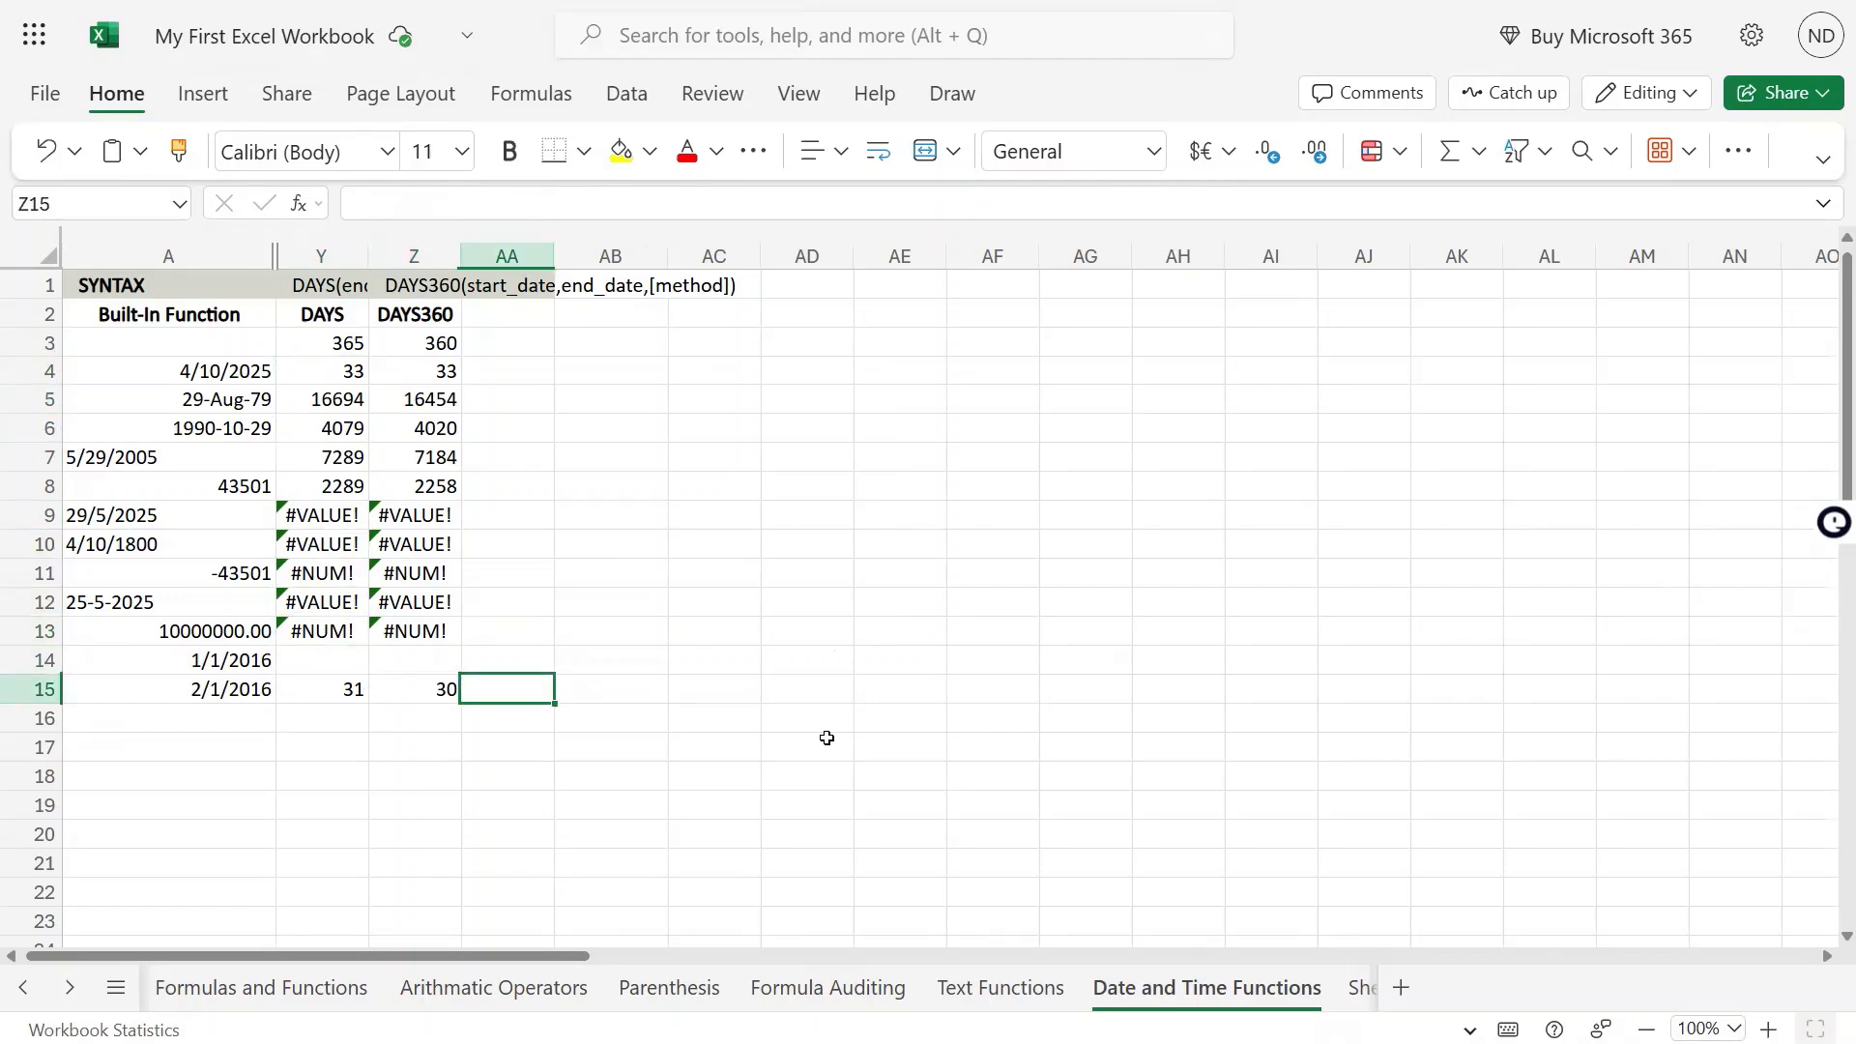
pyautogui.press('Left')
pyautogui.hotkey('ctrl', 'Up')
pyautogui.hotkey('ctrl', 'Up')
pyautogui.press('Down')
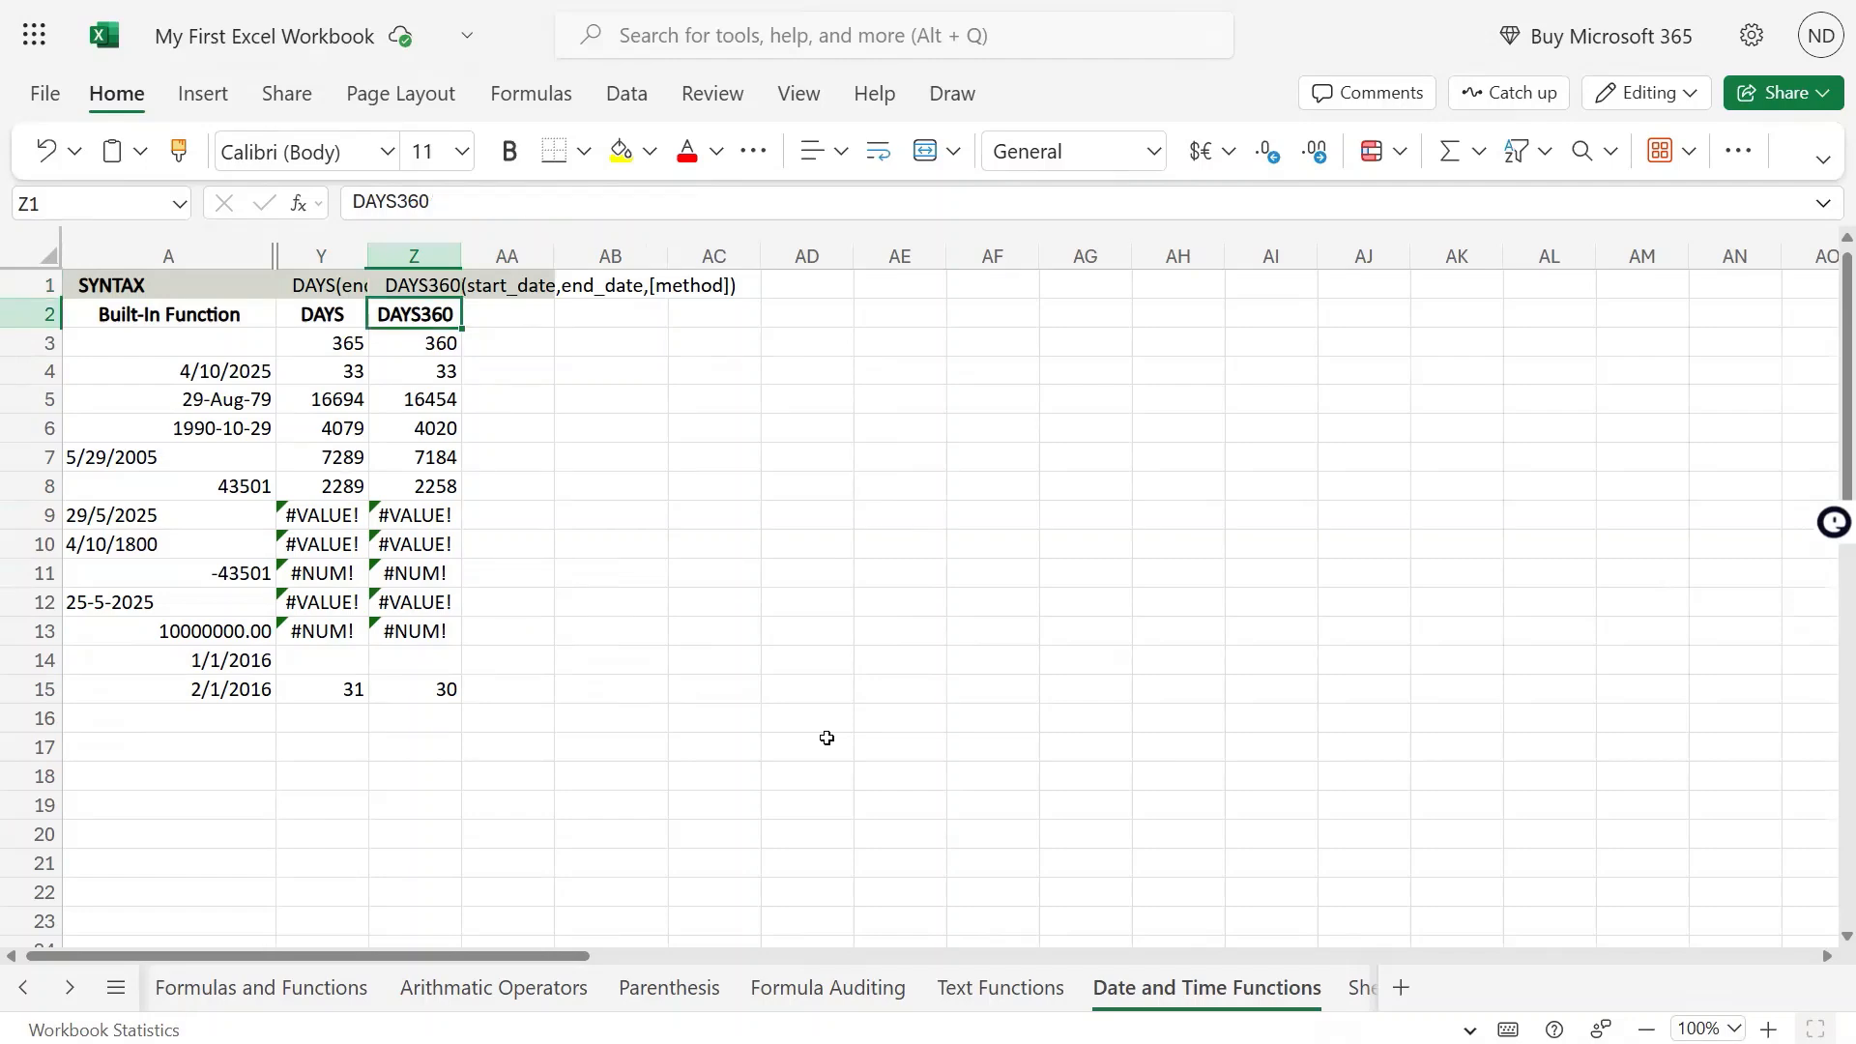
pyautogui.hotkey('ctrl', 'Down')
pyautogui.press('Down')
pyautogui.press('Down')
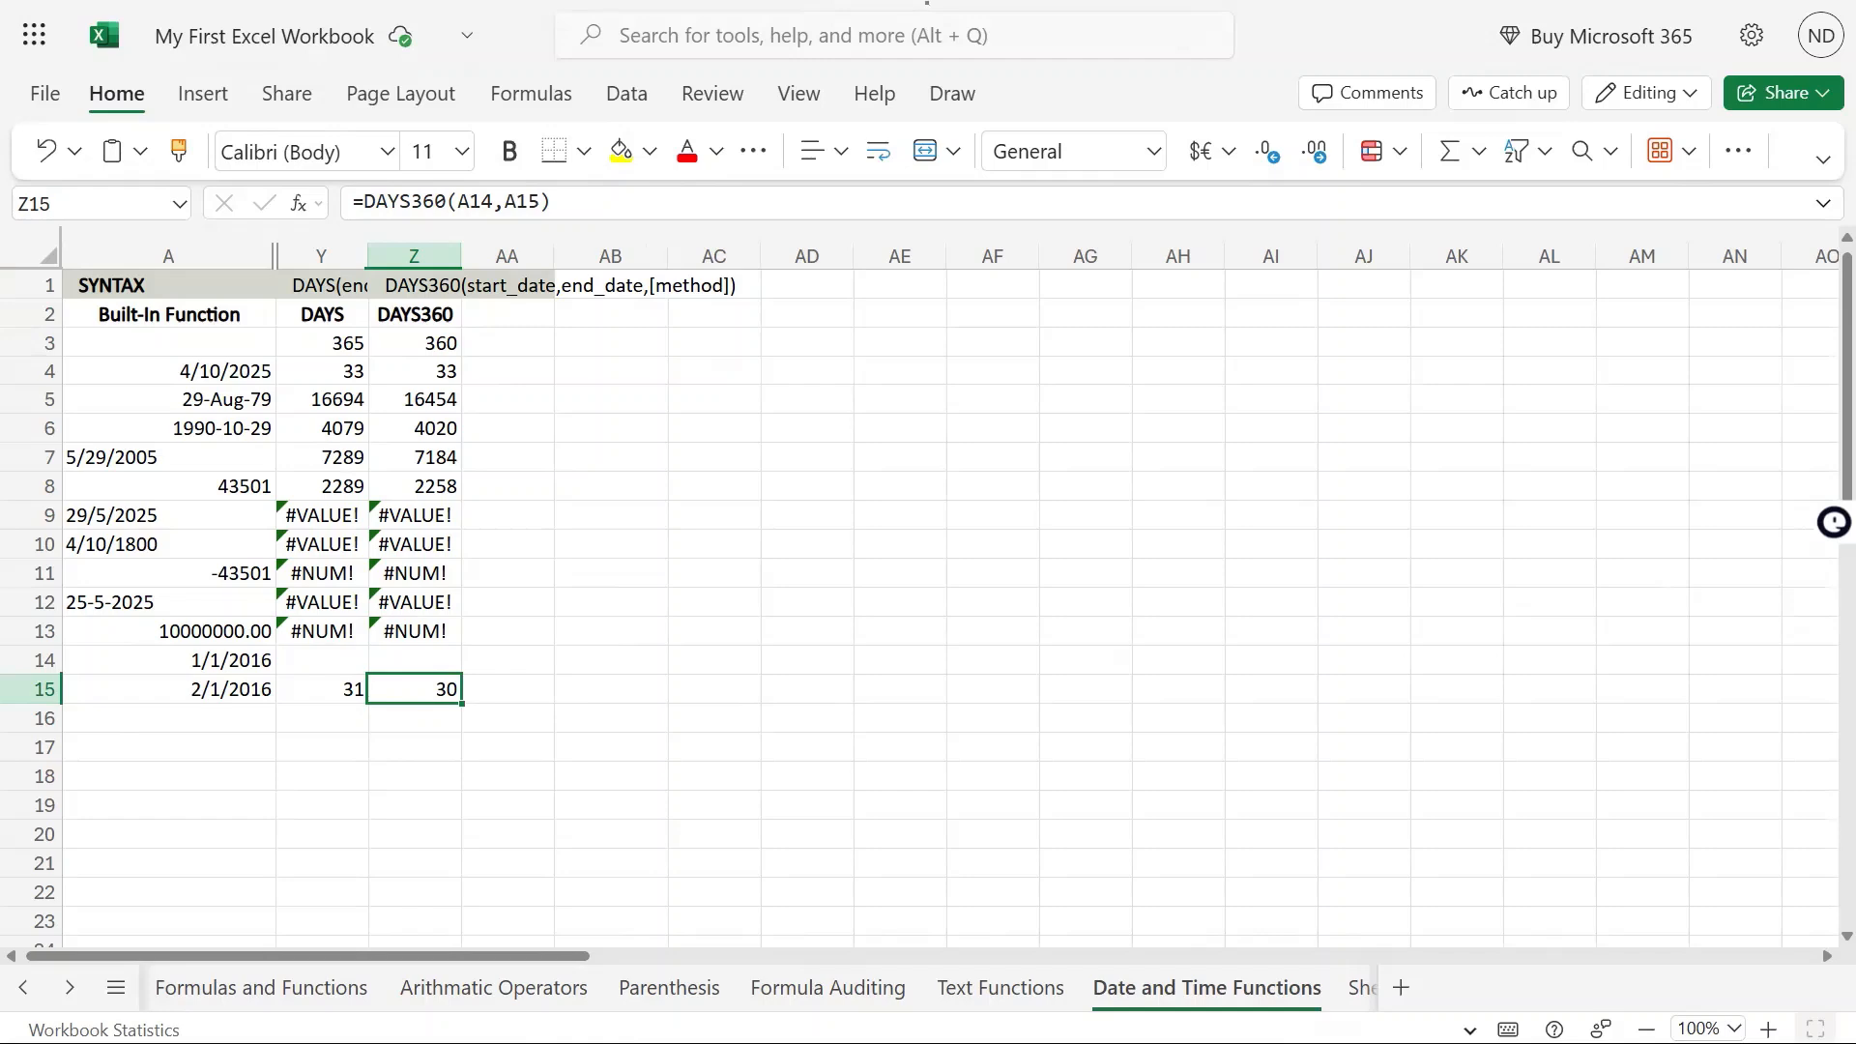
# Add TRUE as the method argument of the DAYS360 formula in Z15 to use the European method
pyautogui.press('F2')
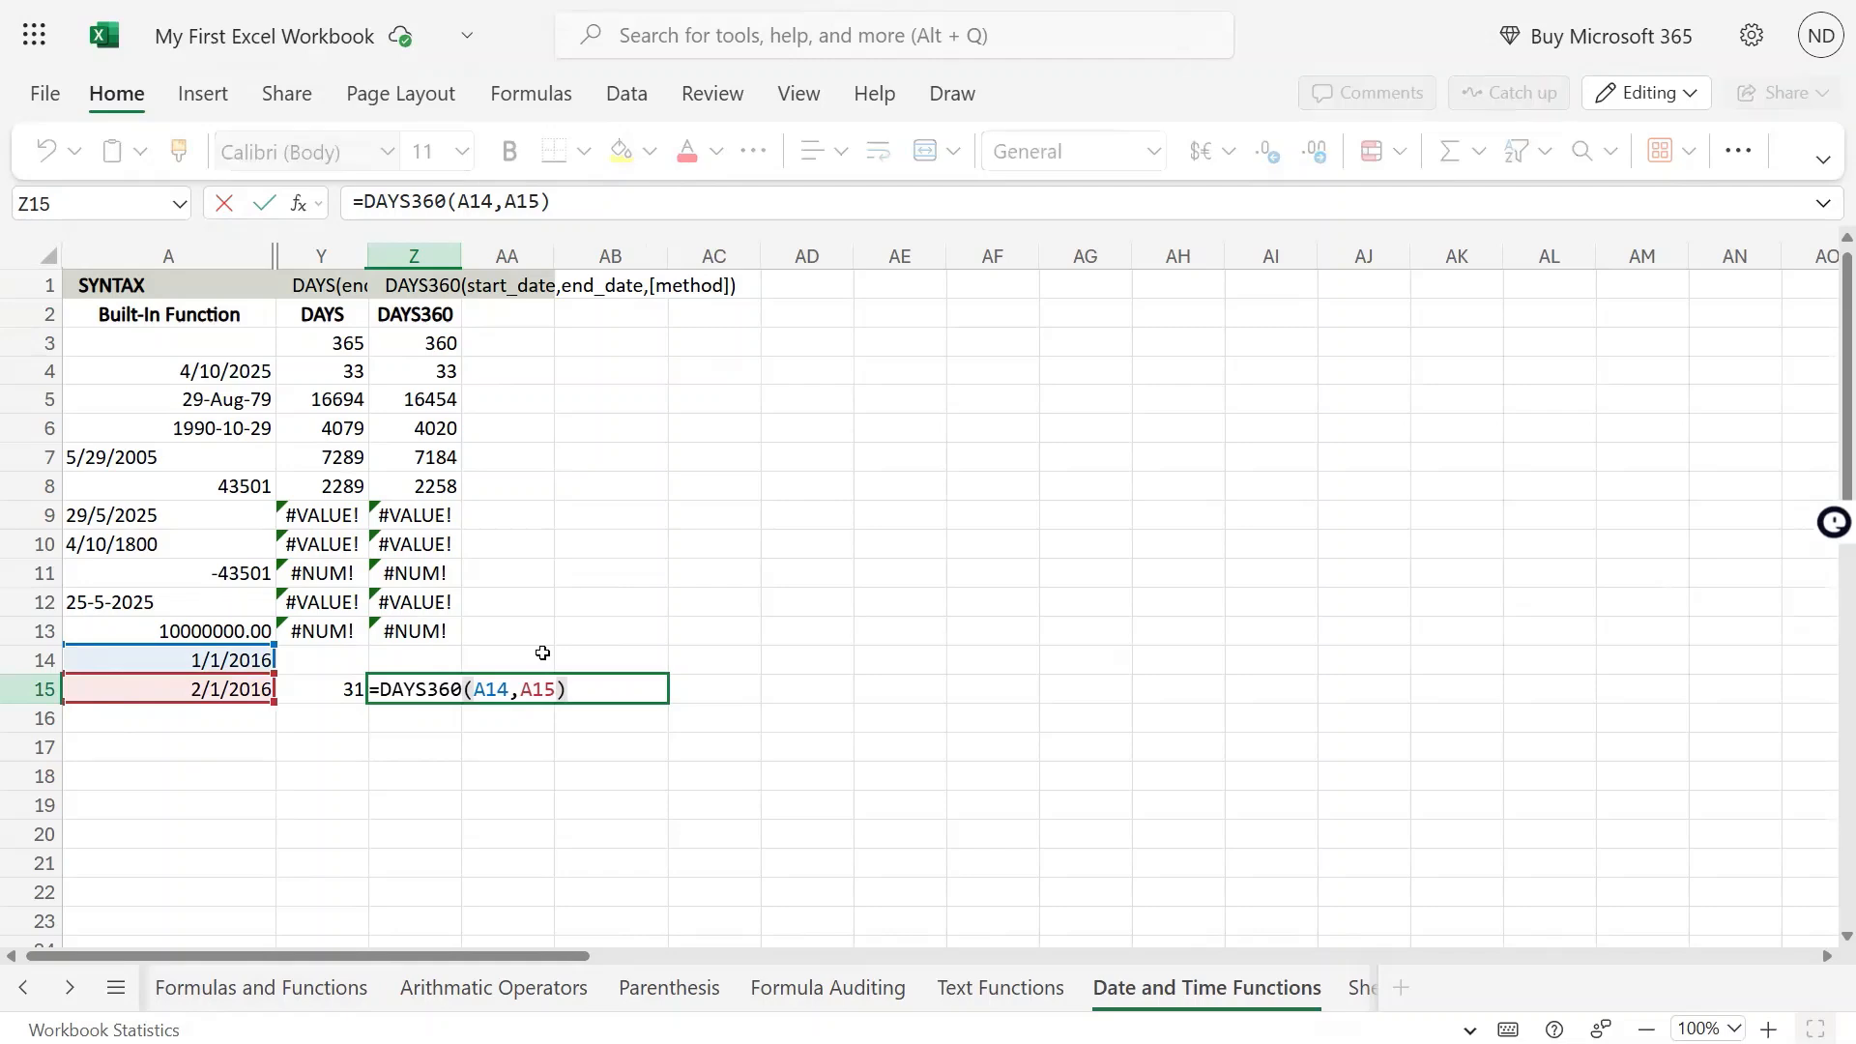
pyautogui.press('Left')
pyautogui.write(',')
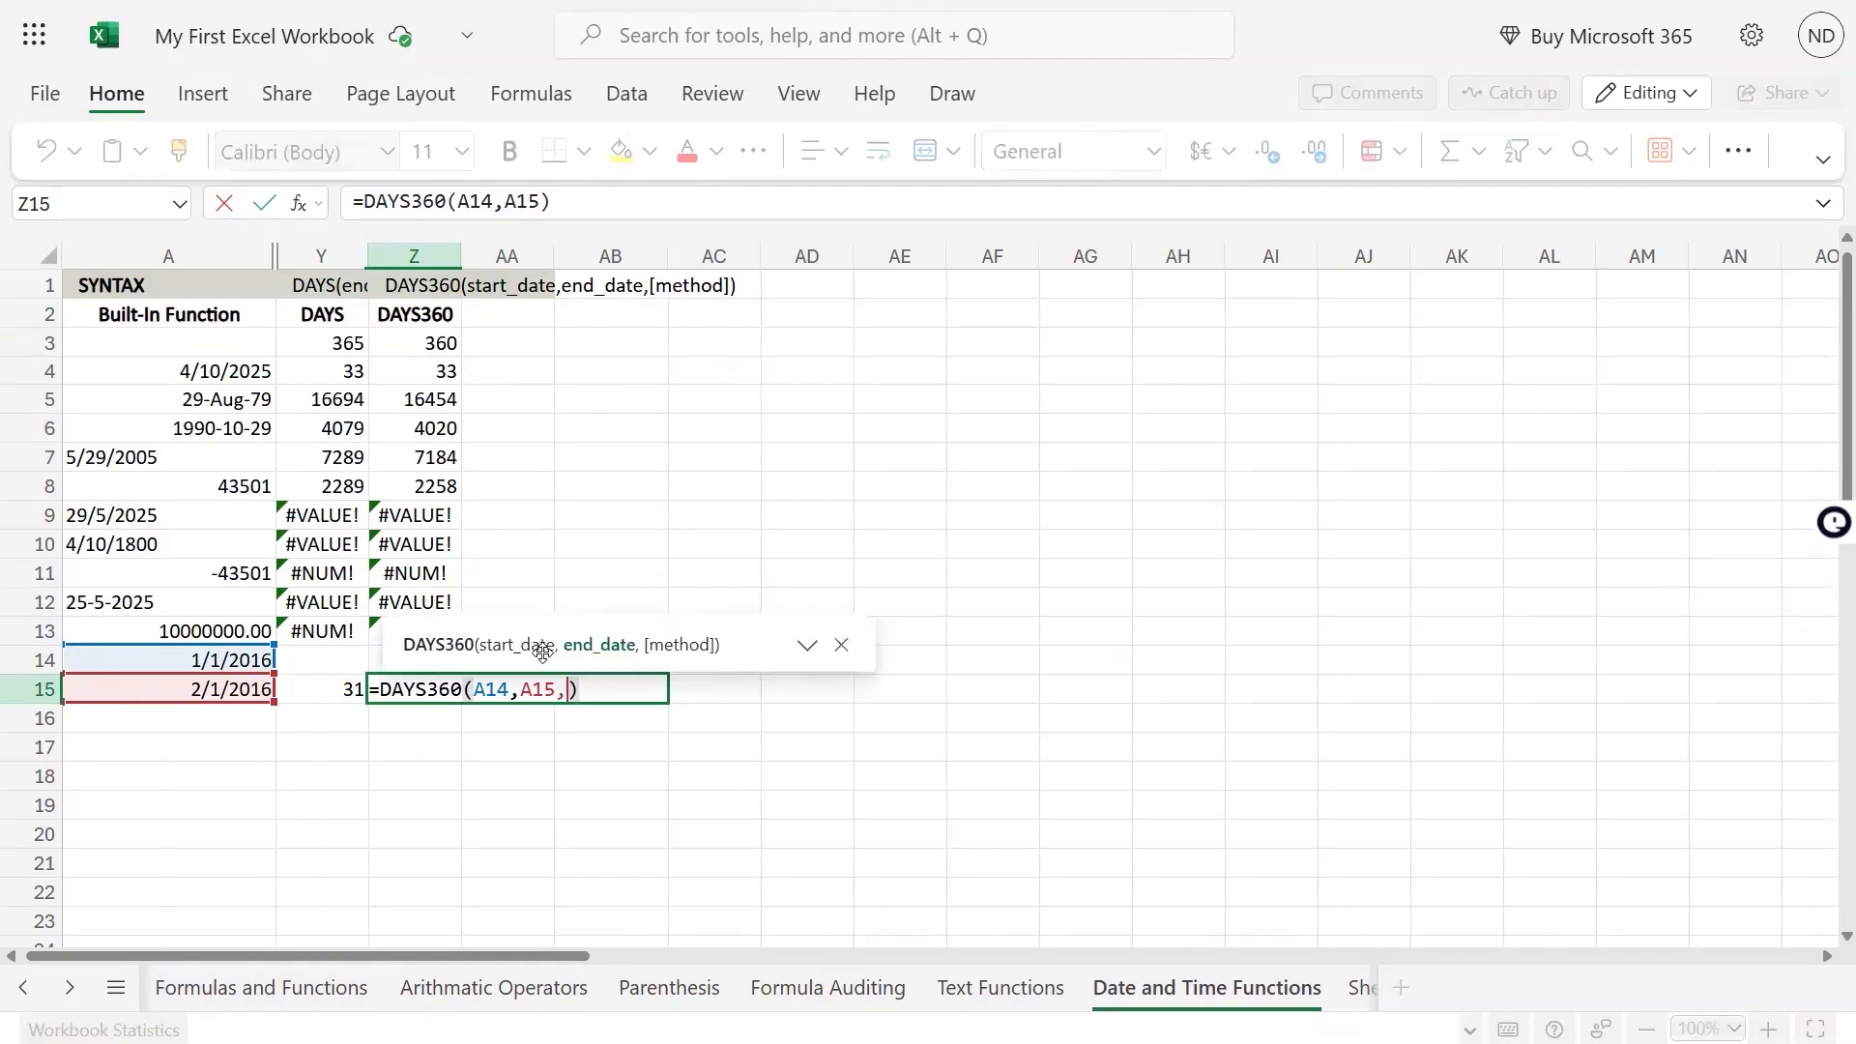
pyautogui.write('True')
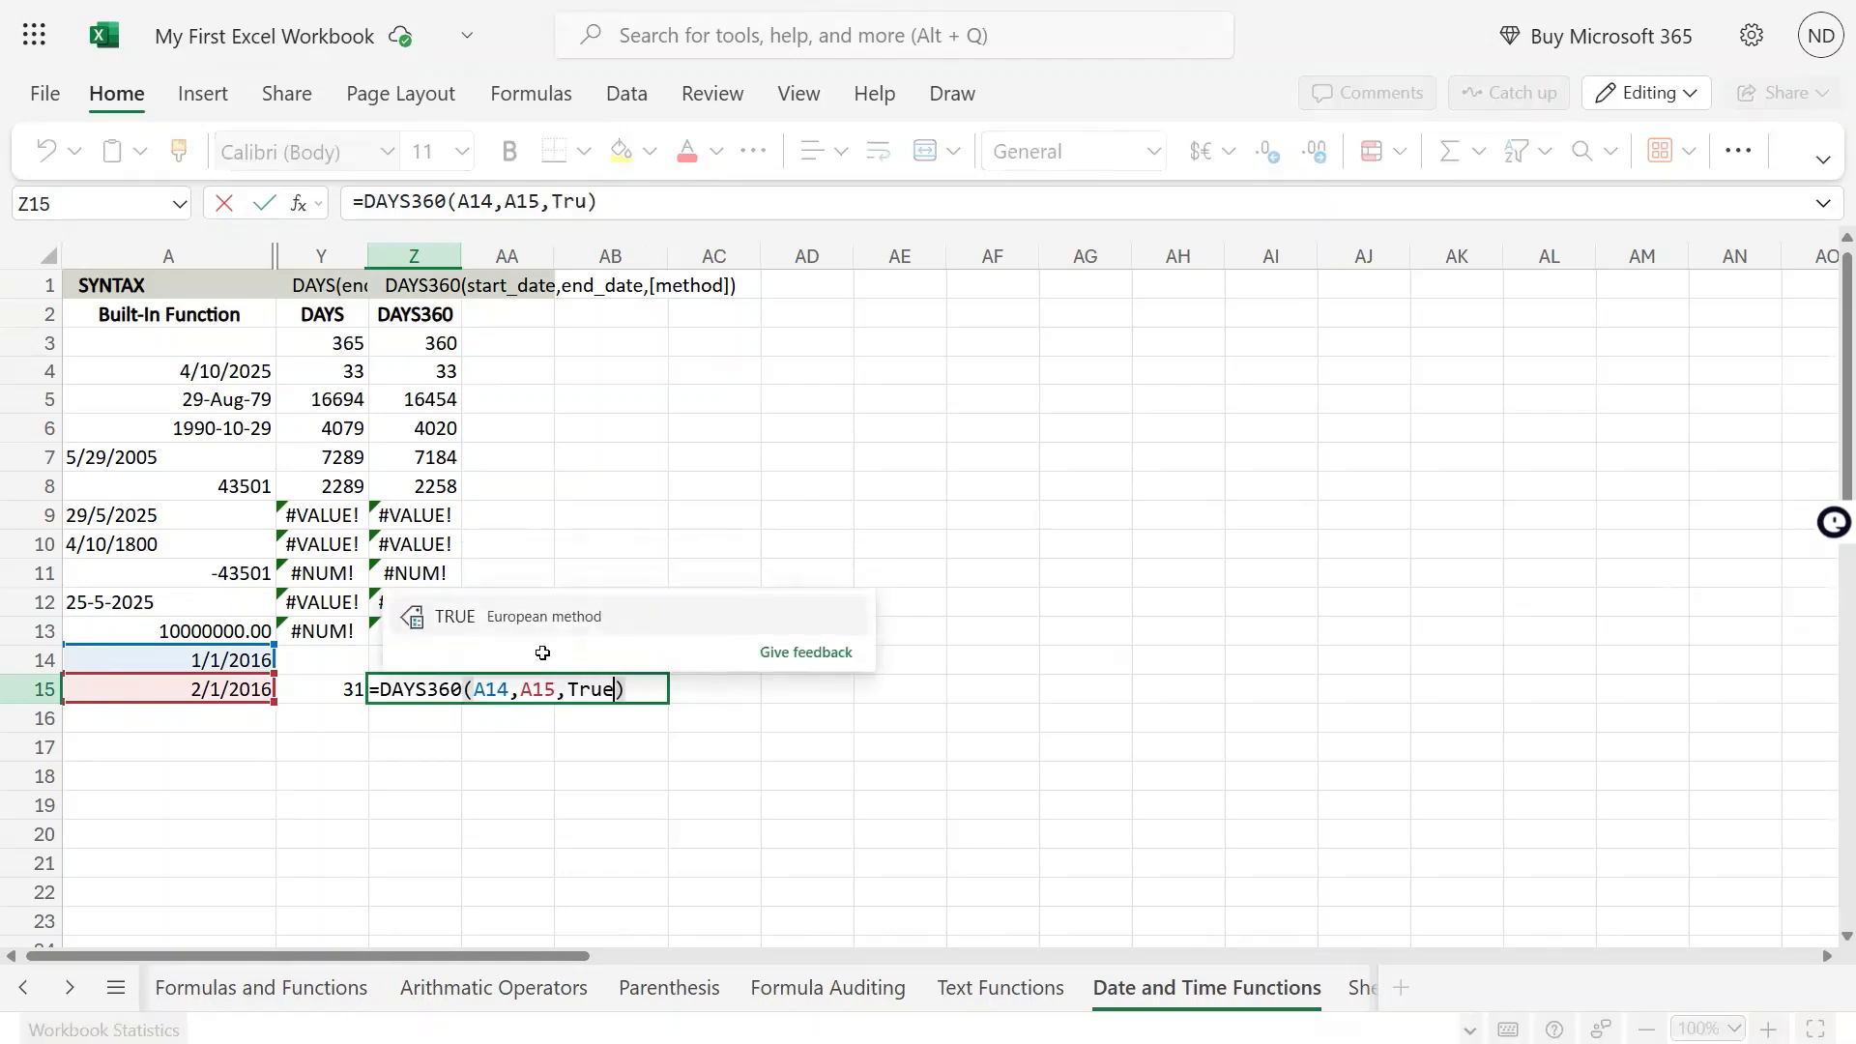
pyautogui.press('Tab')
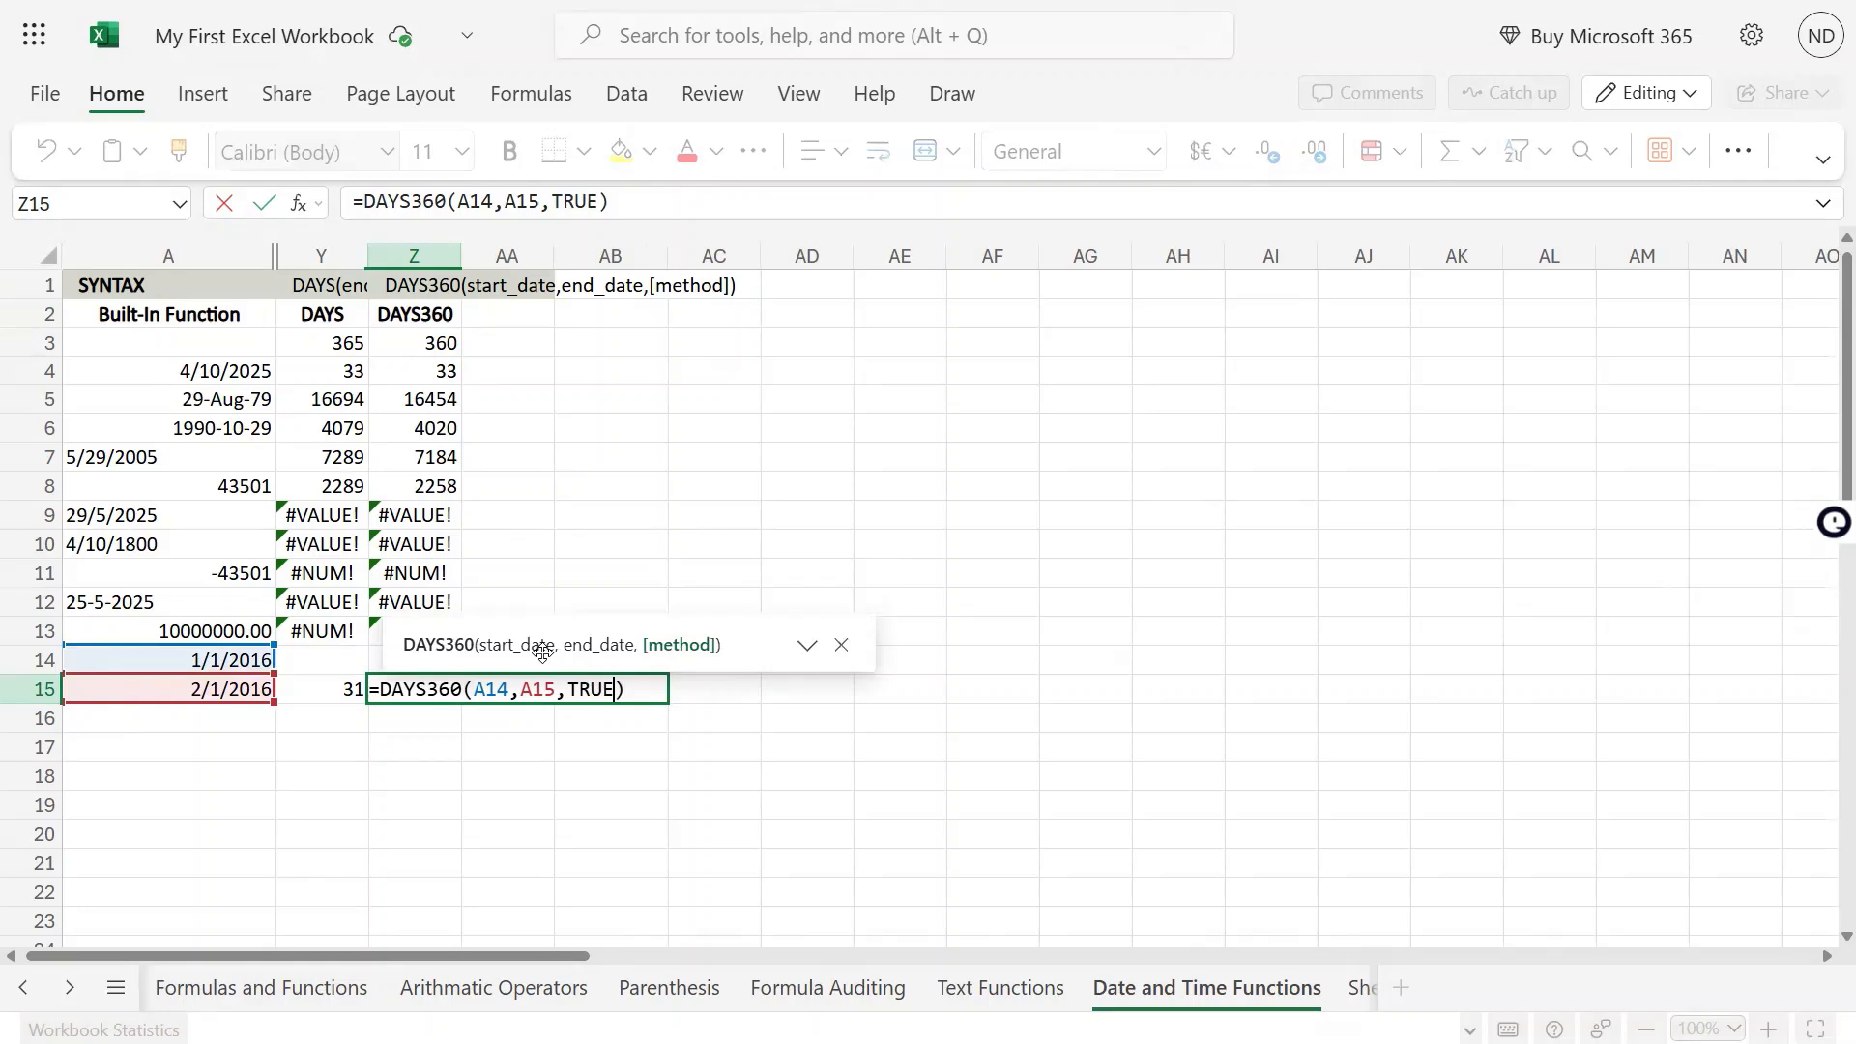
pyautogui.press('Return')
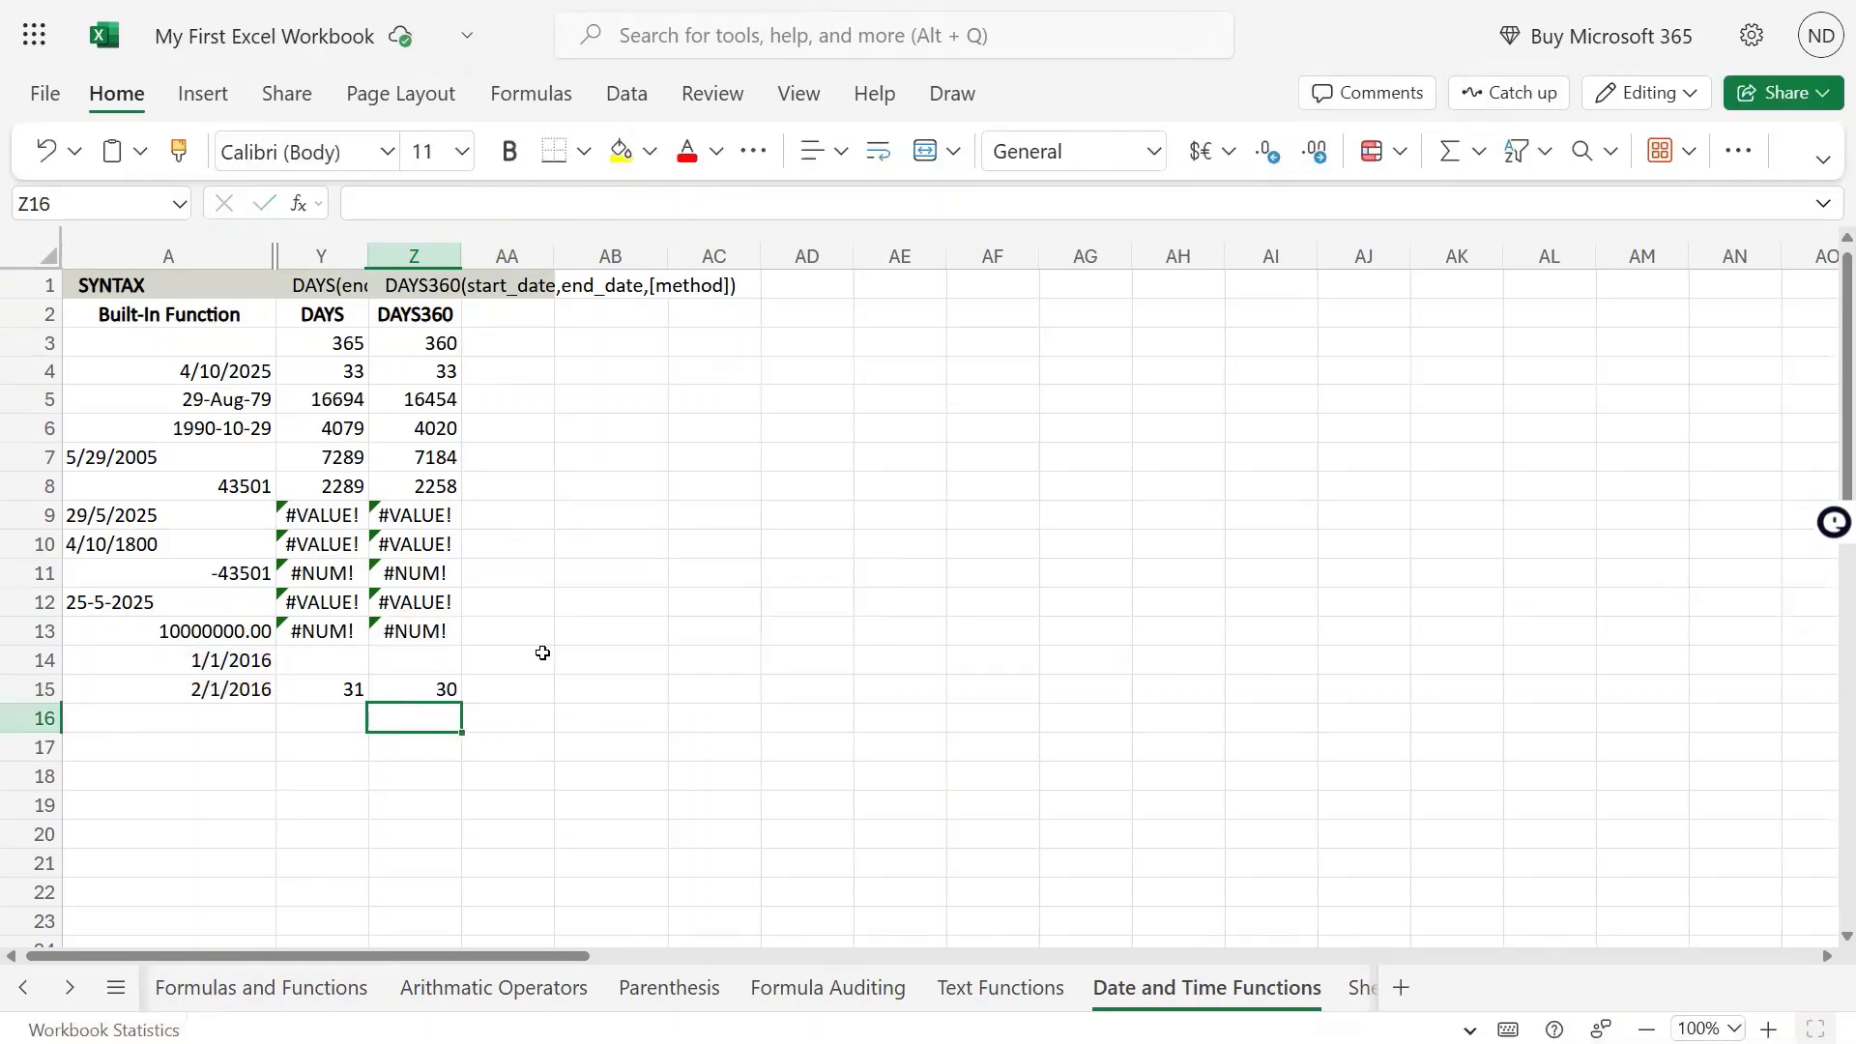
# Change the method argument of the DAYS360 formula in Z15 to FALSE for the U.S. (NASD) method
pyautogui.press('Up')
pyautogui.press('F2')
pyautogui.press('Left')
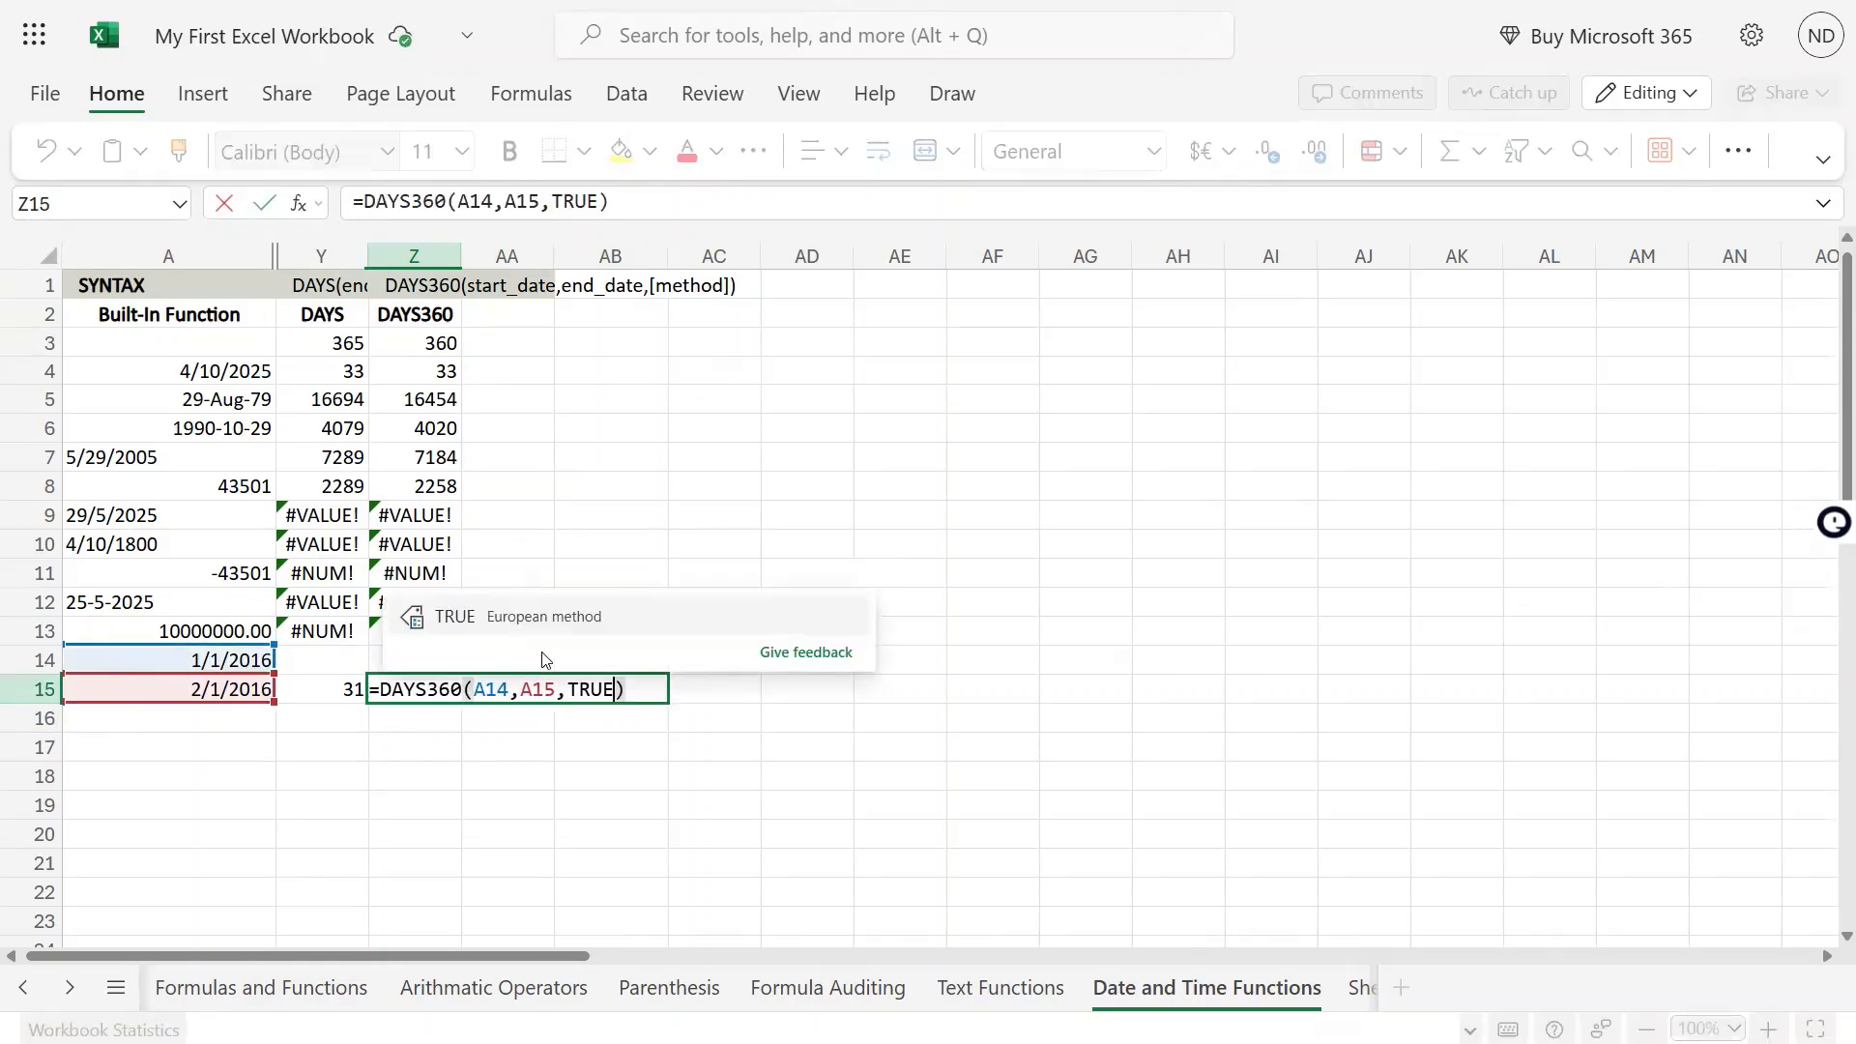
pyautogui.press('BackSpace')
pyautogui.press('BackSpace')
pyautogui.press('BackSpace')
pyautogui.press('BackSpace')
pyautogui.write('false')
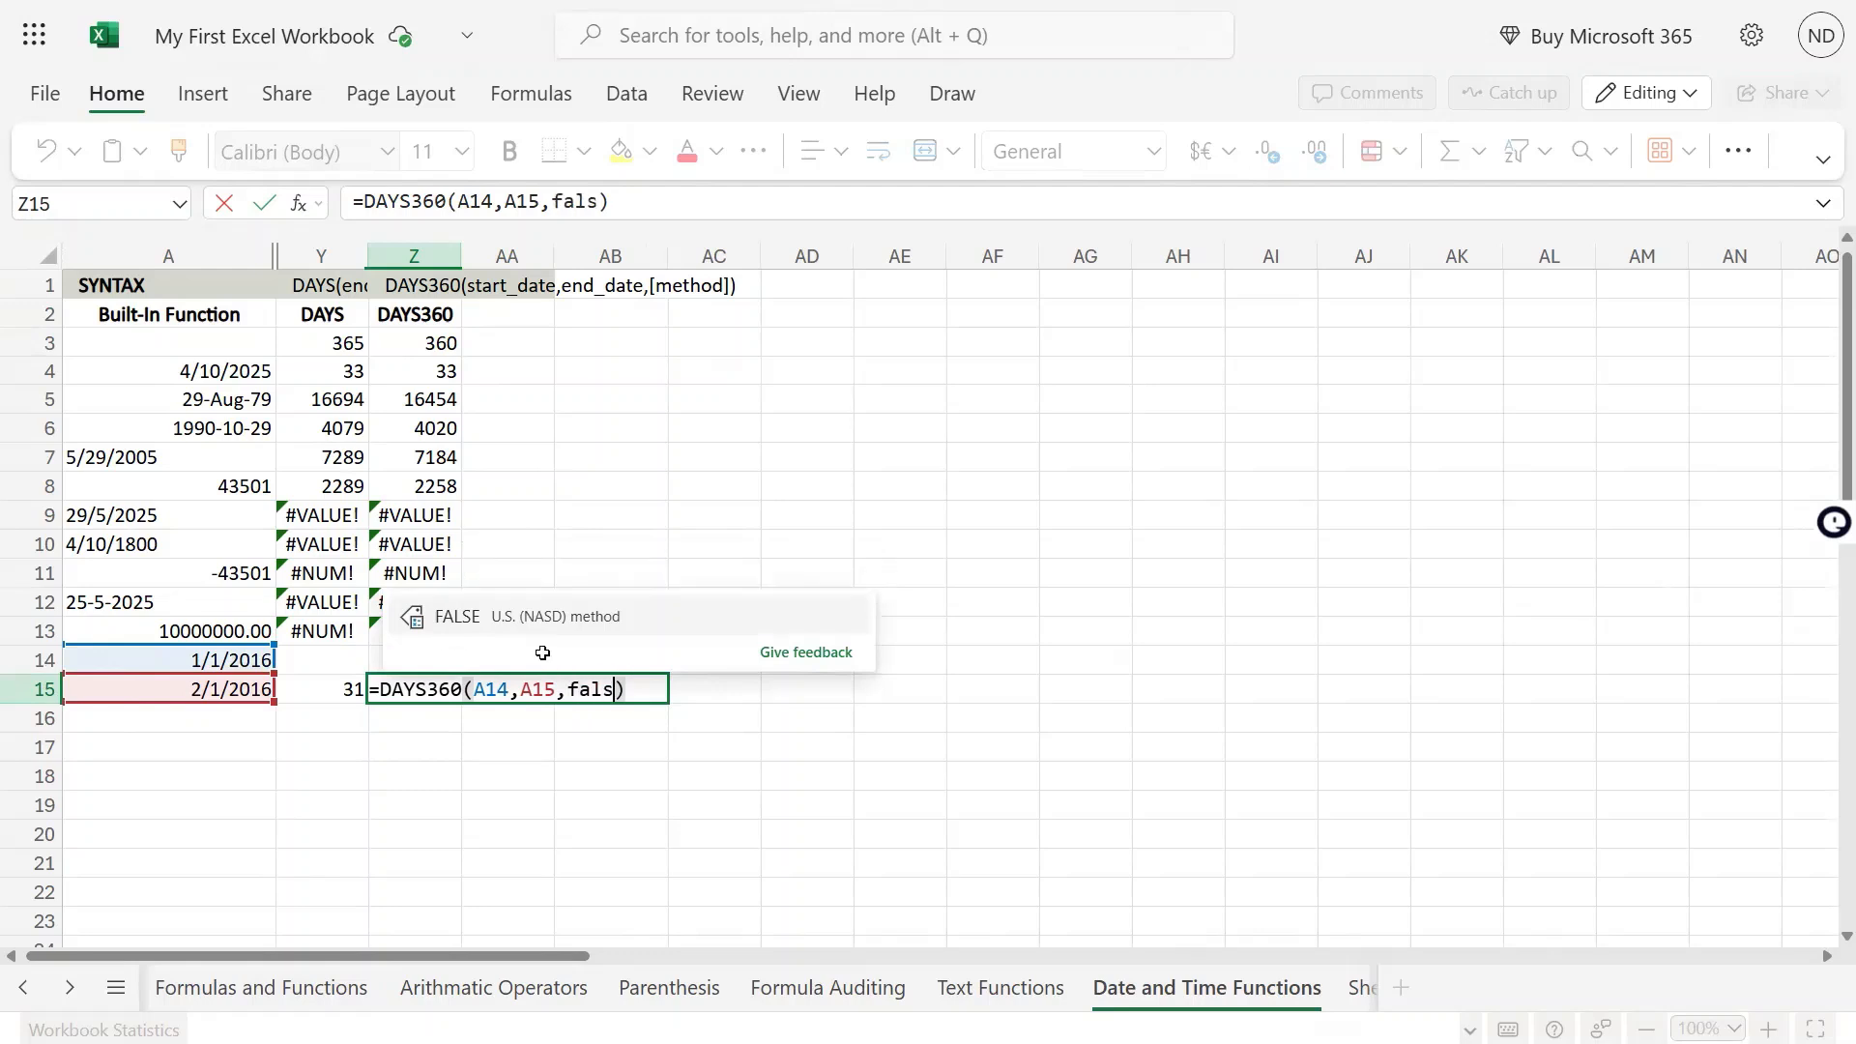
pyautogui.press('Return')
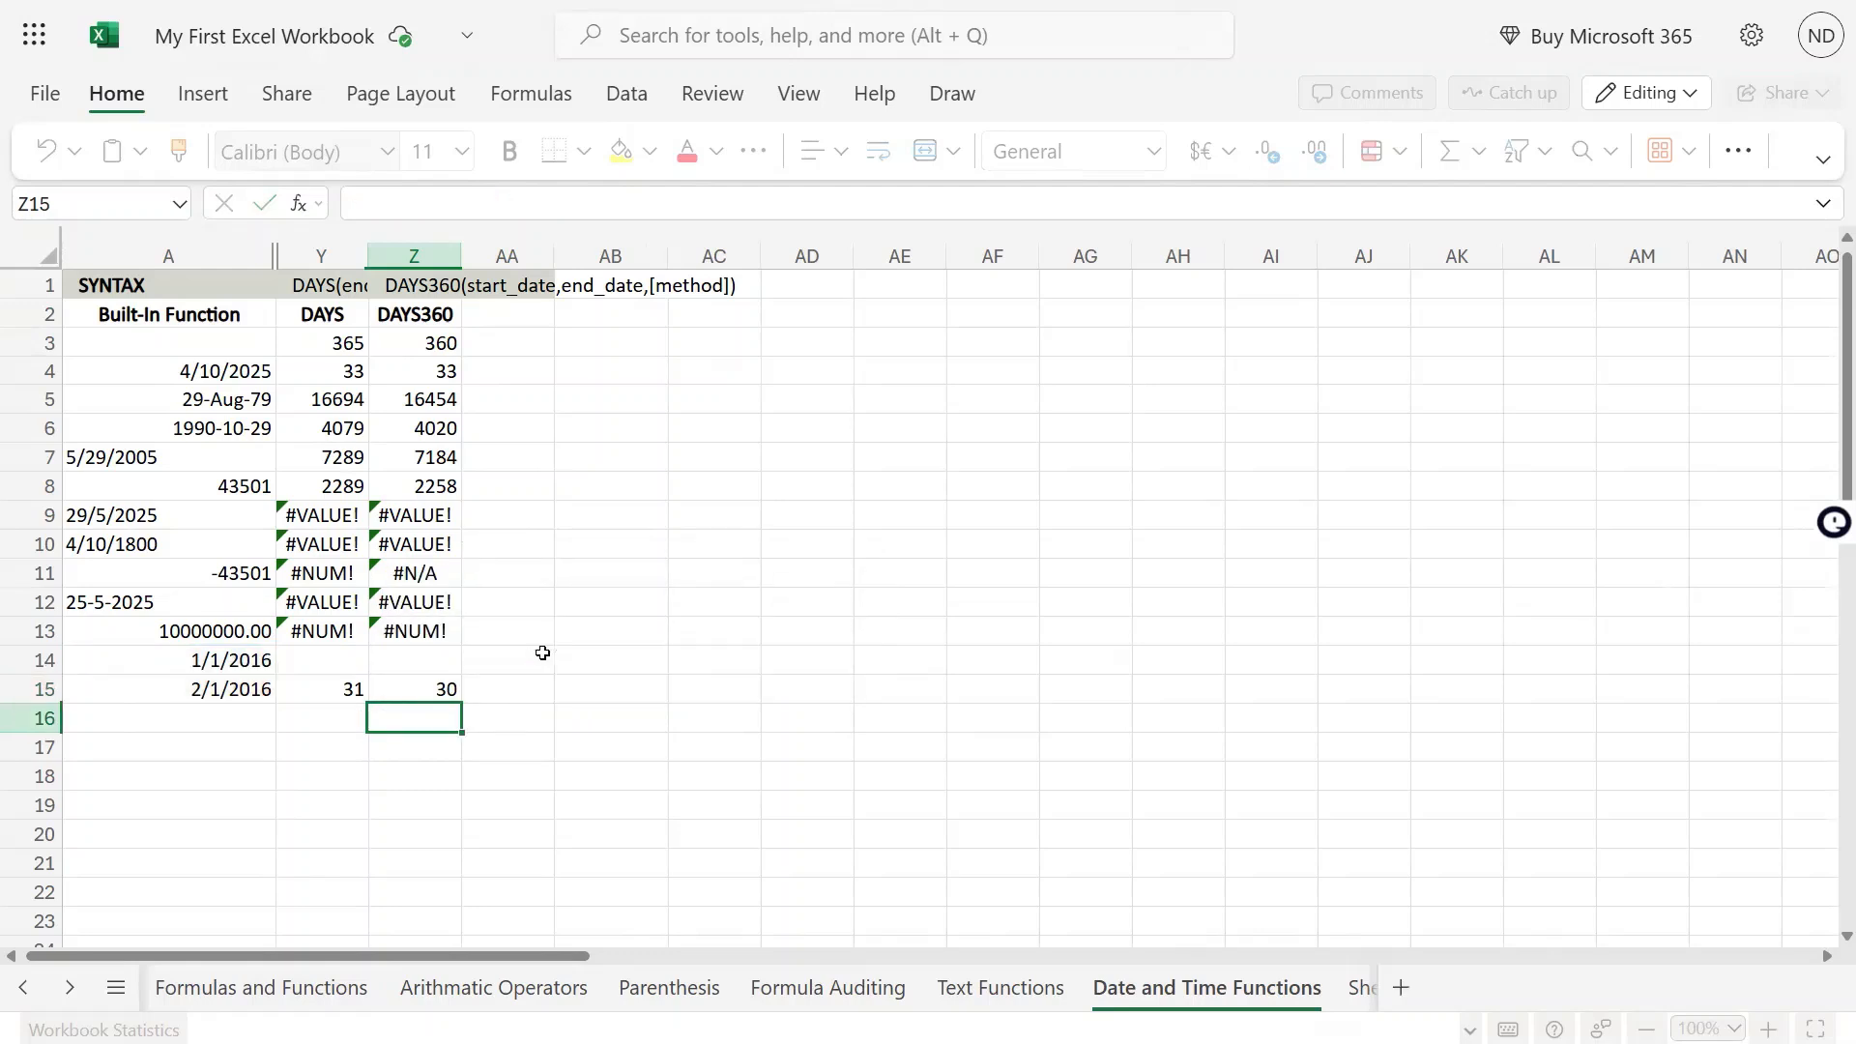
pyautogui.press('Up')
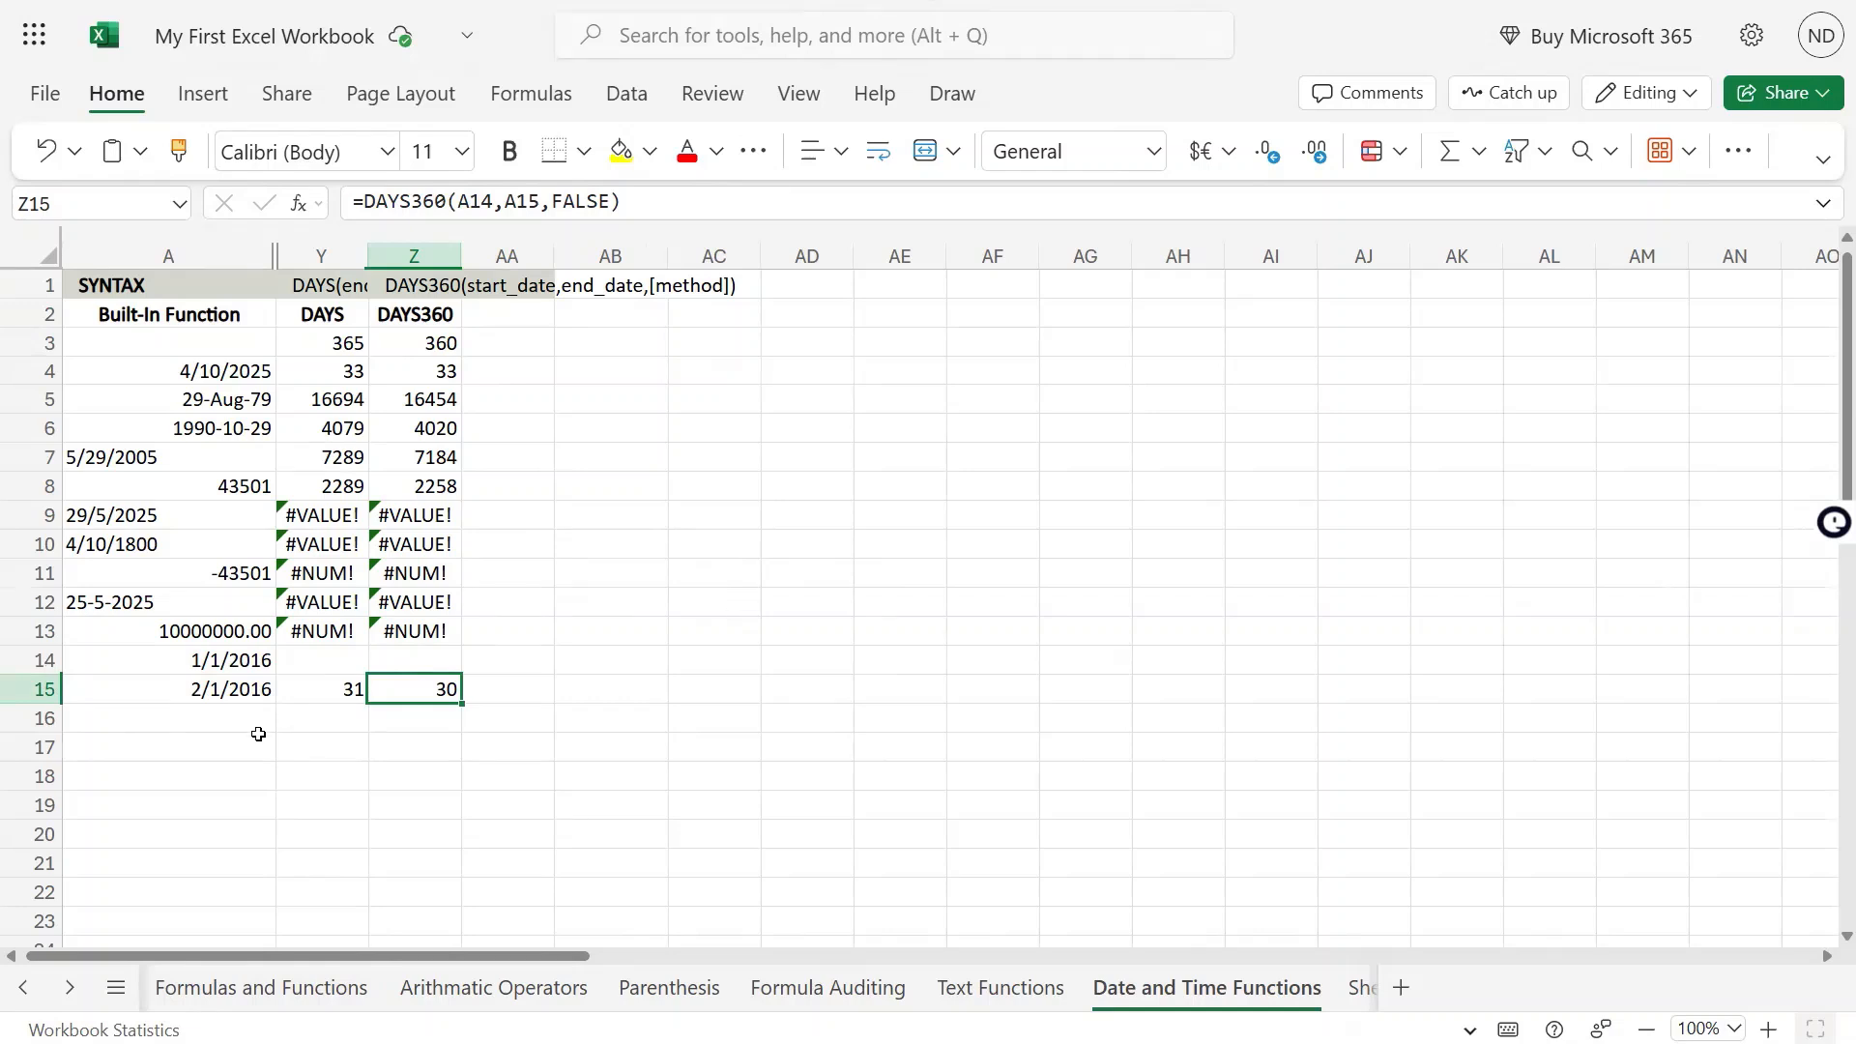
# Format the dates in A14:A15 as Number with no decimal places to expose their serial numbers
pyautogui.moveTo(235, 660)
pyautogui.mouseDown()
pyautogui.moveTo(236, 711)
pyautogui.moveTo(239, 689)
pyautogui.mouseUp()
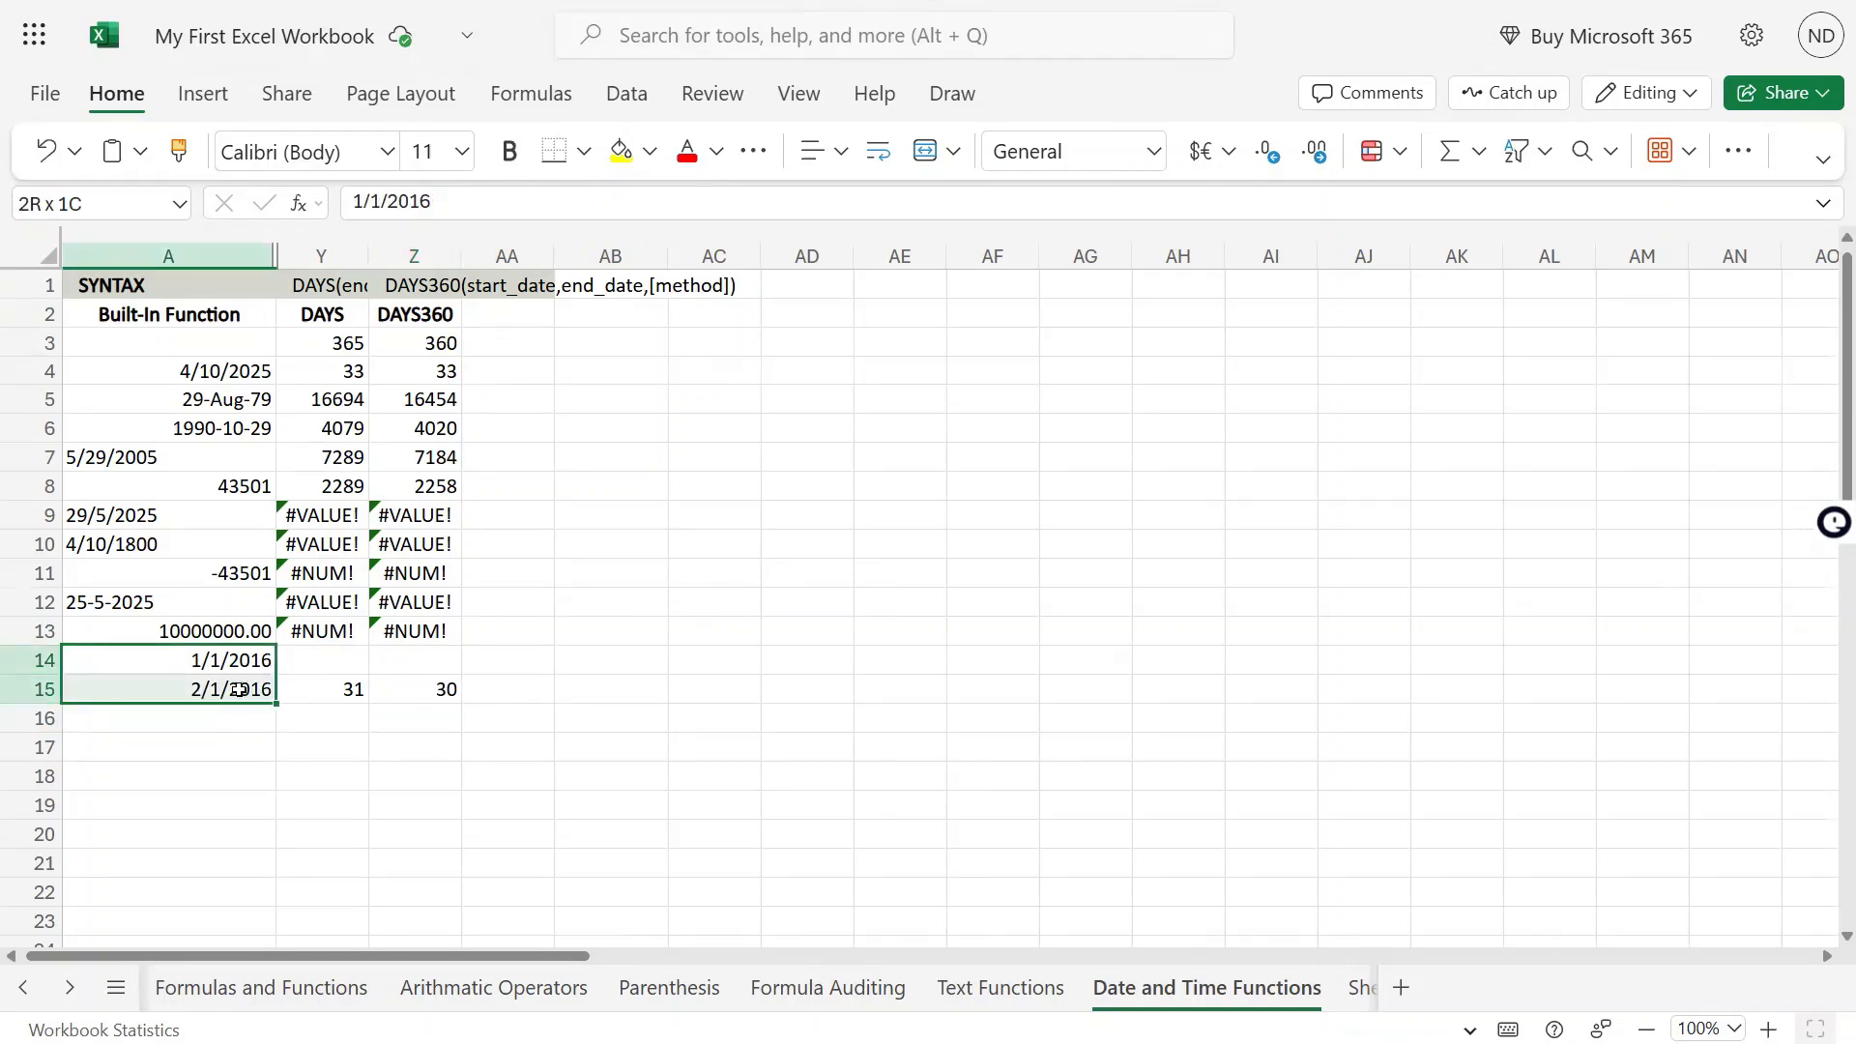
pyautogui.click(1154, 152)
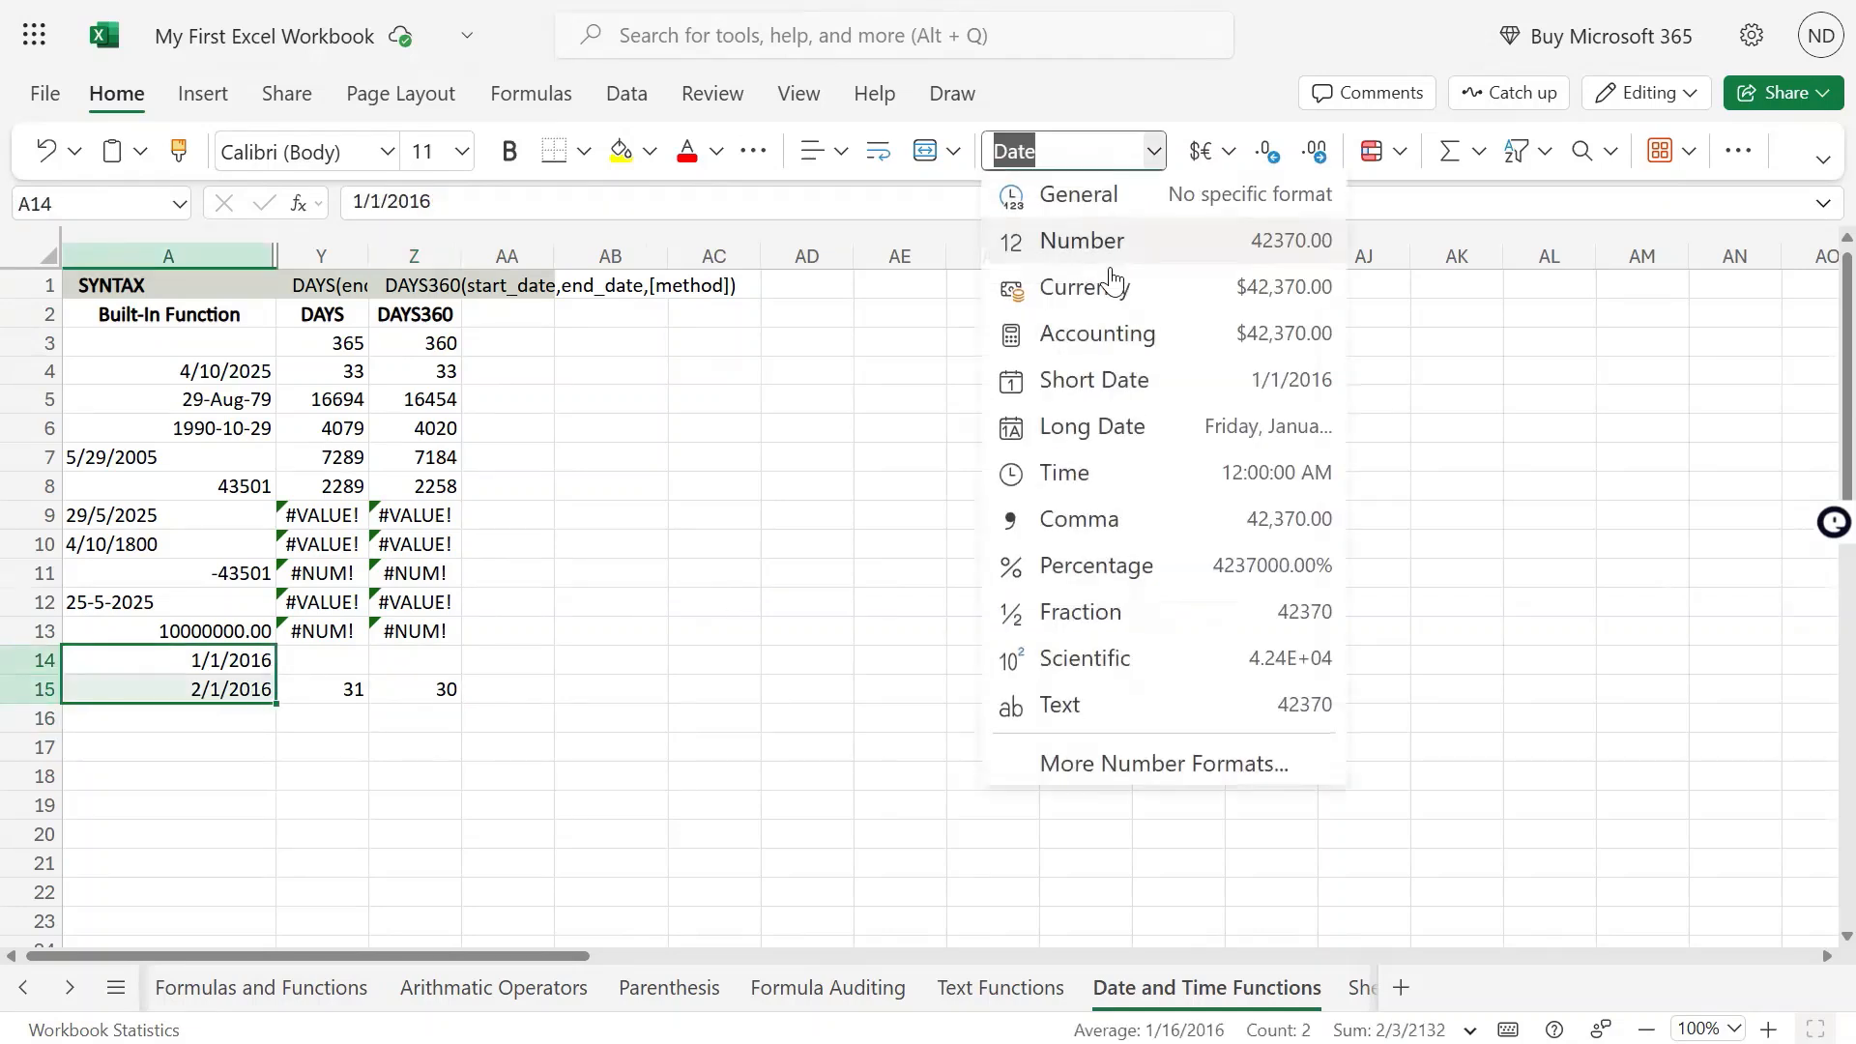
pyautogui.click(1110, 242)
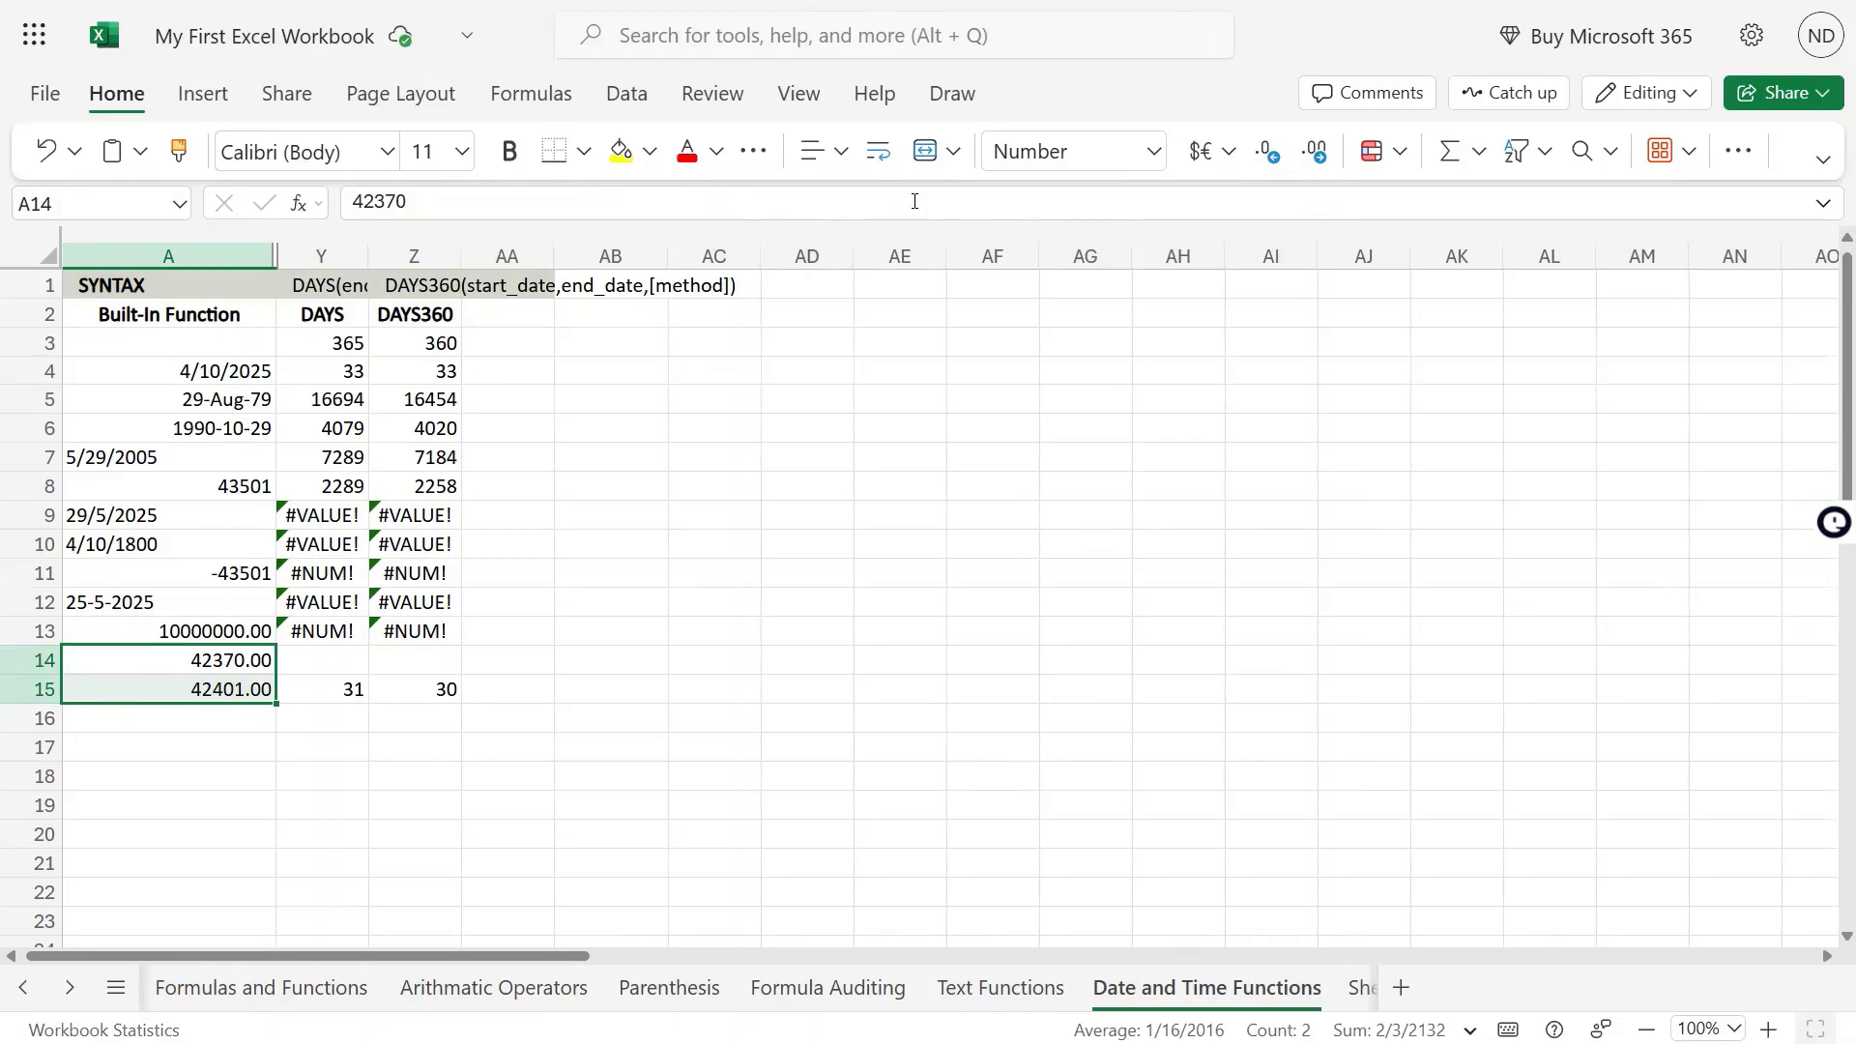
pyautogui.click(1267, 154)
pyautogui.click(1267, 155)
pyautogui.click(232, 694)
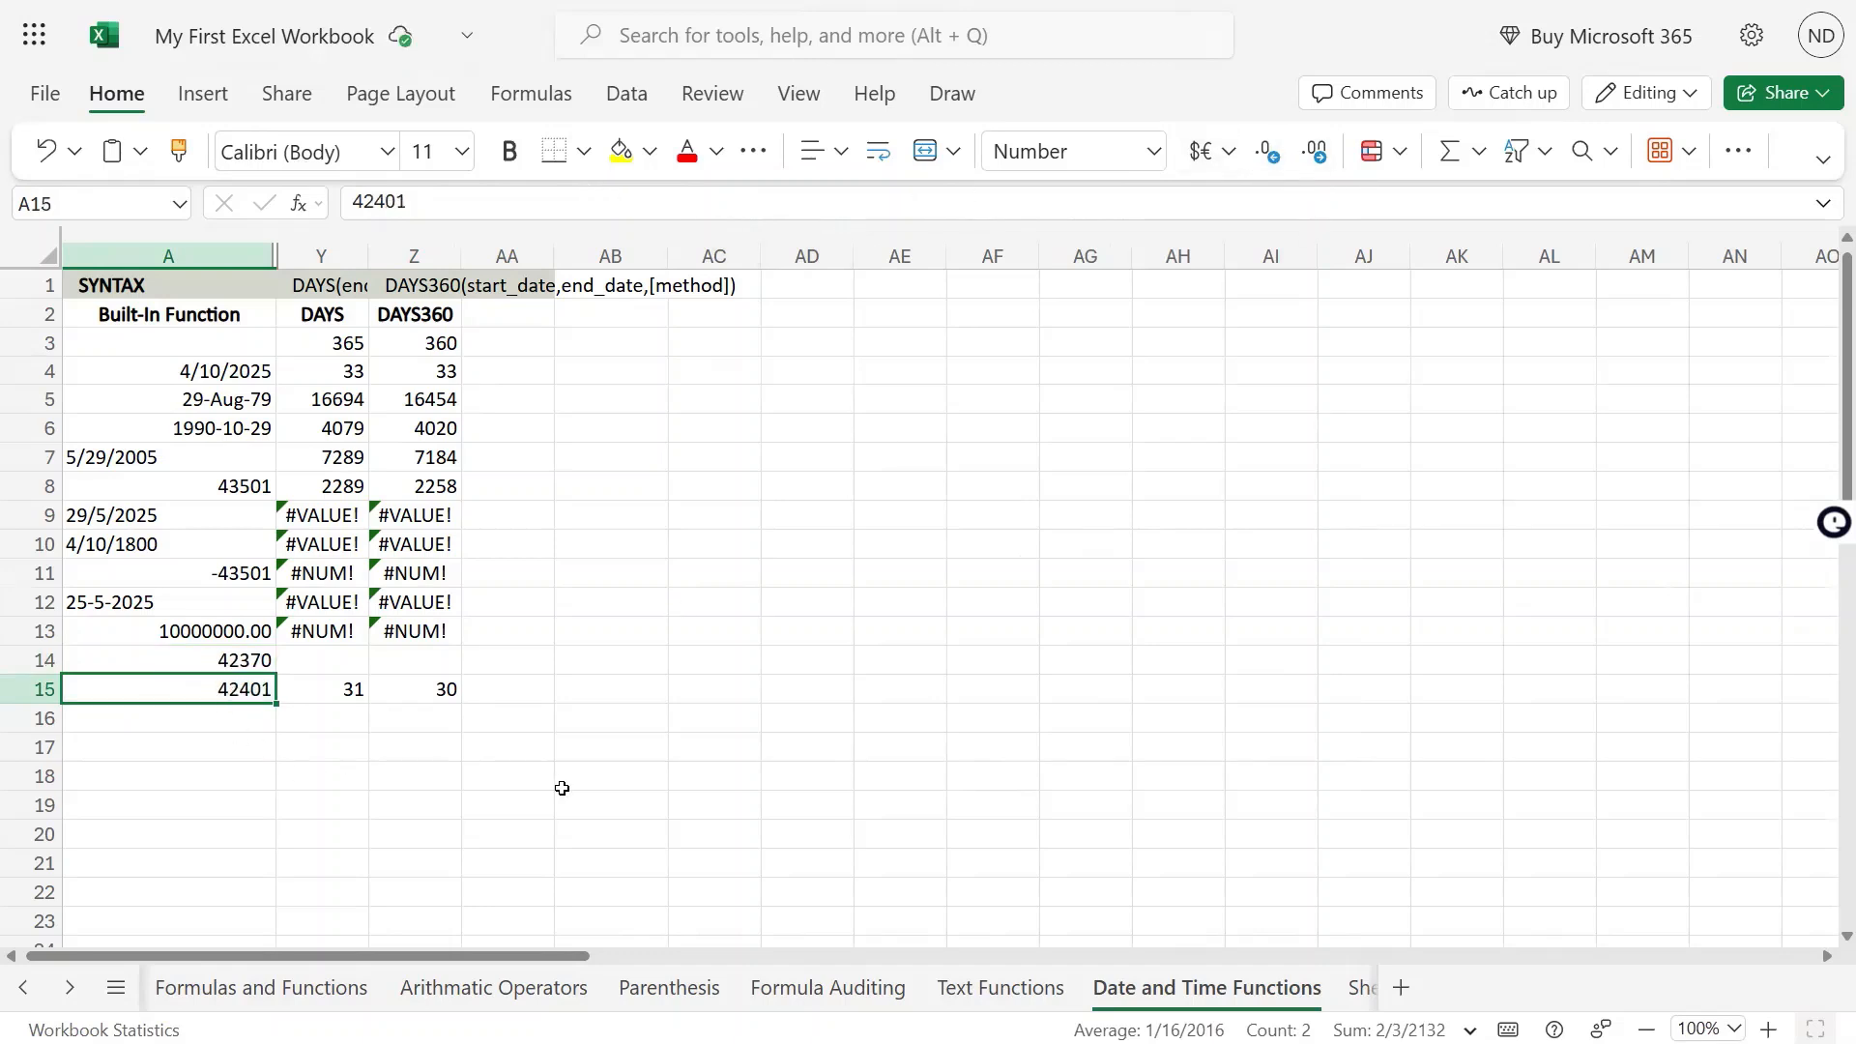
# Enter 42095 in A16 and format A16 and A14:A15 as Short Date
pyautogui.press('Down')
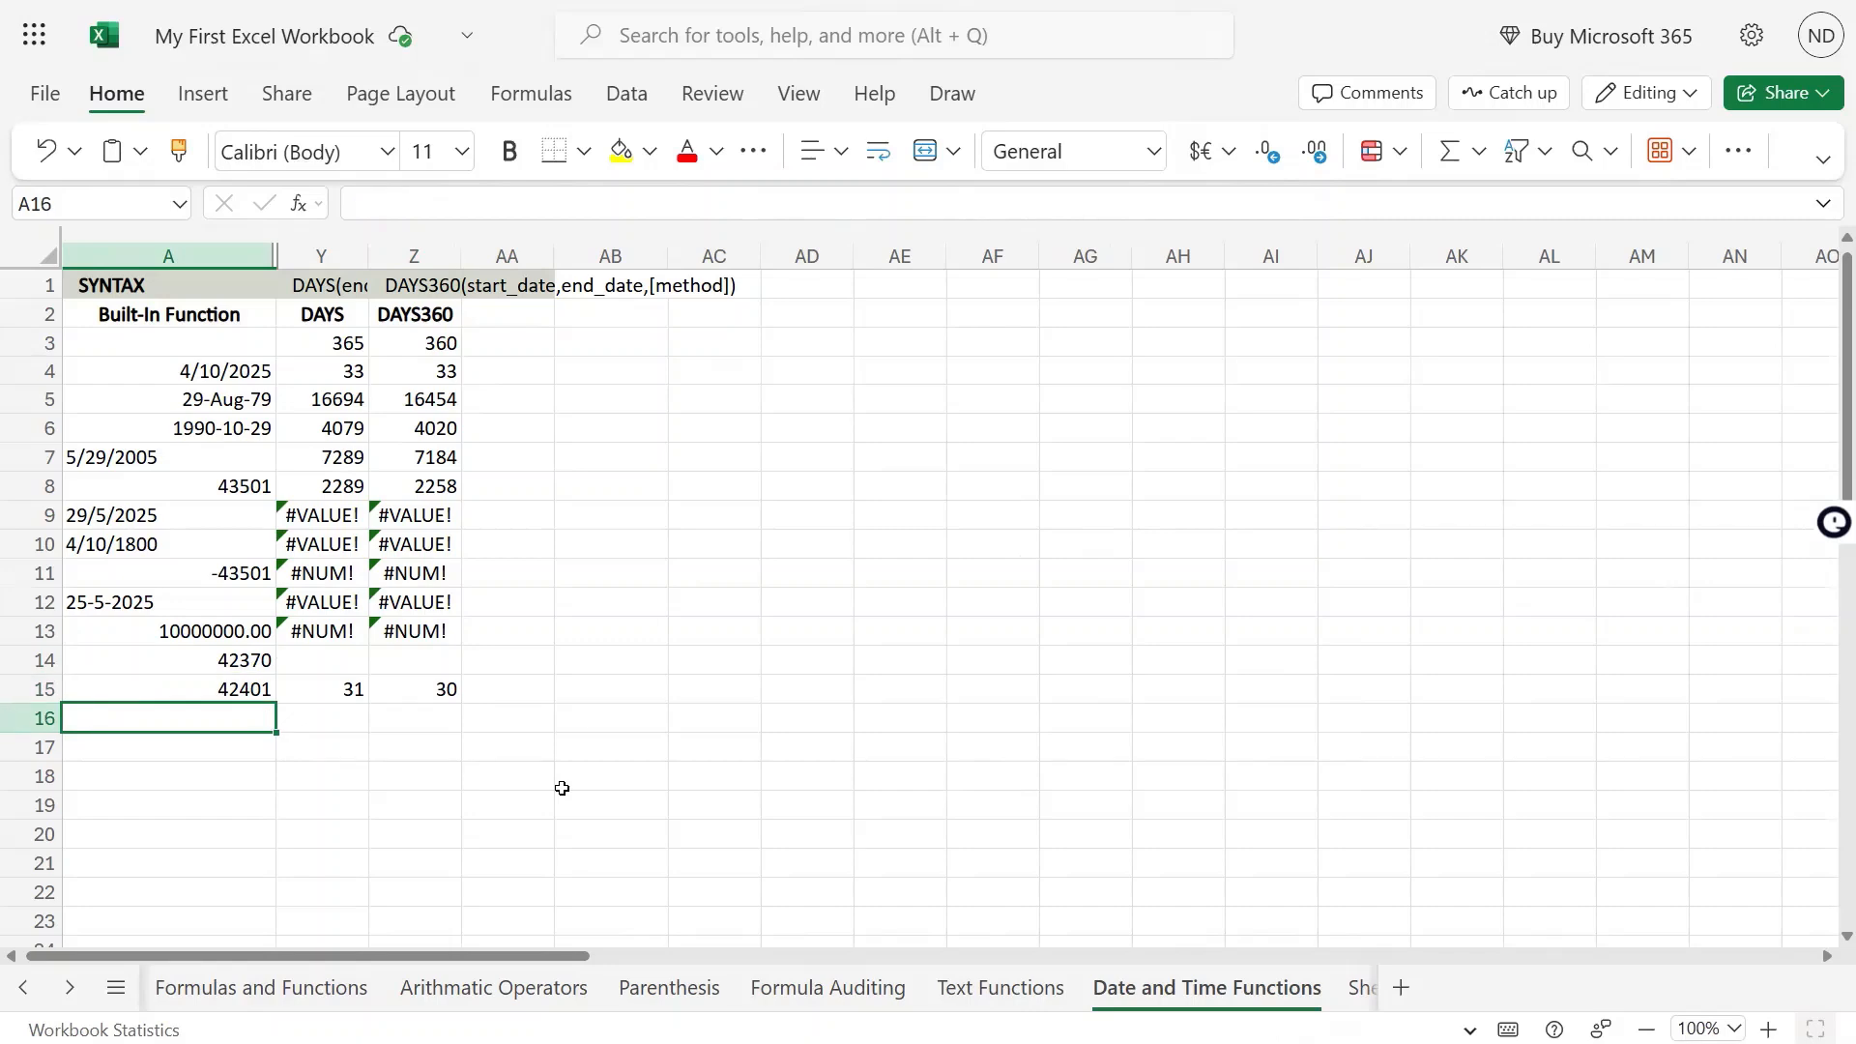
pyautogui.write('42095')
pyautogui.press('Return')
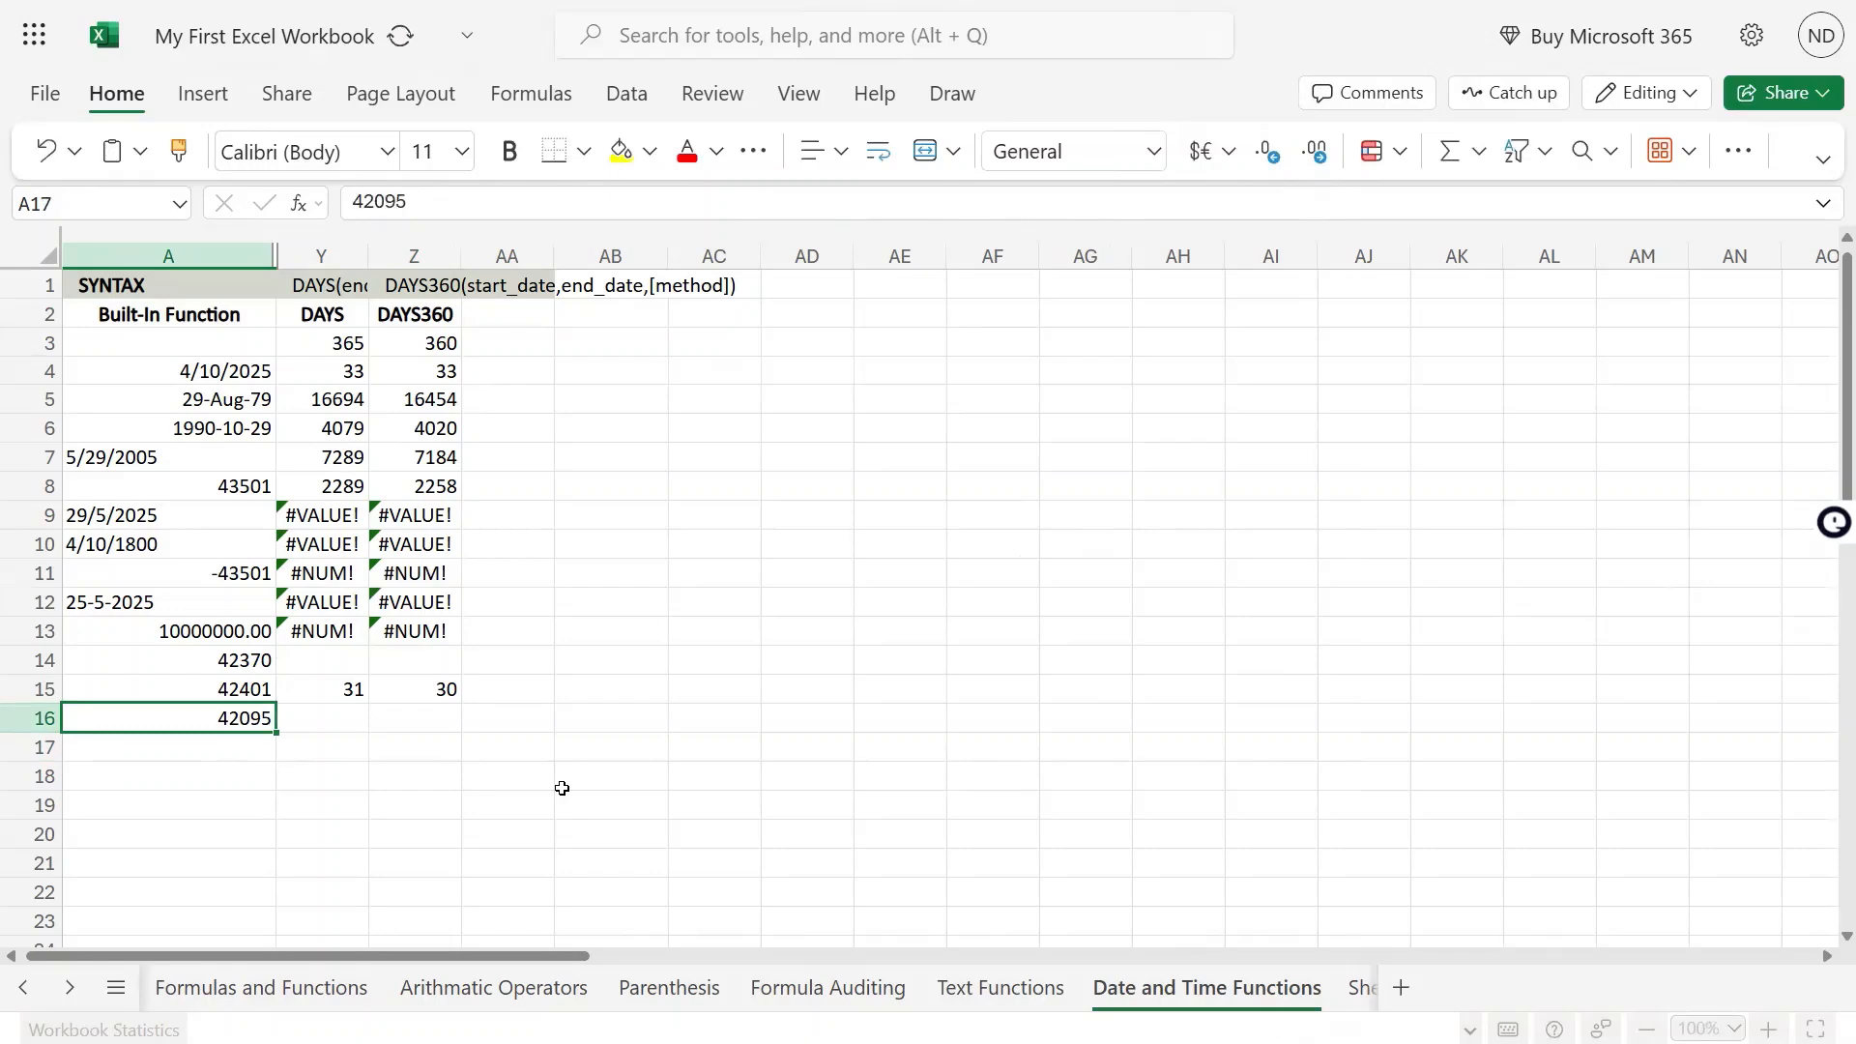
pyautogui.click(1152, 152)
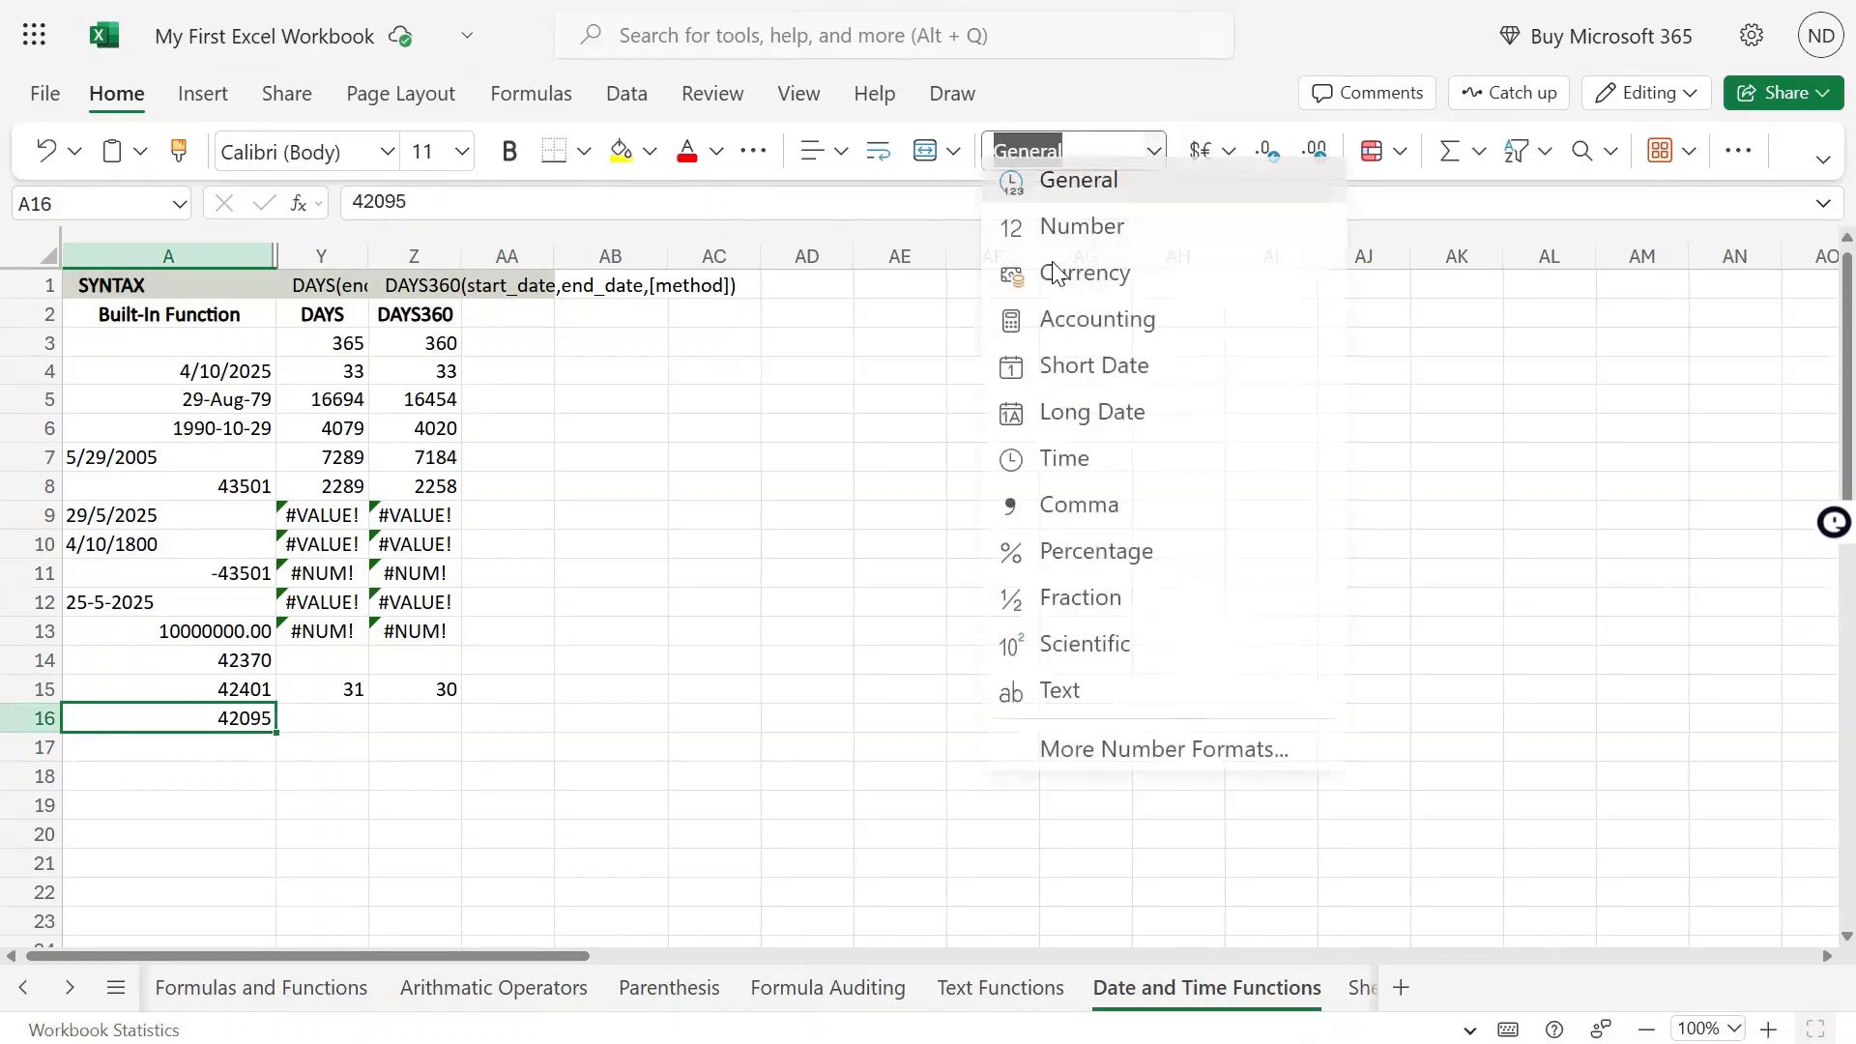
pyautogui.click(1107, 387)
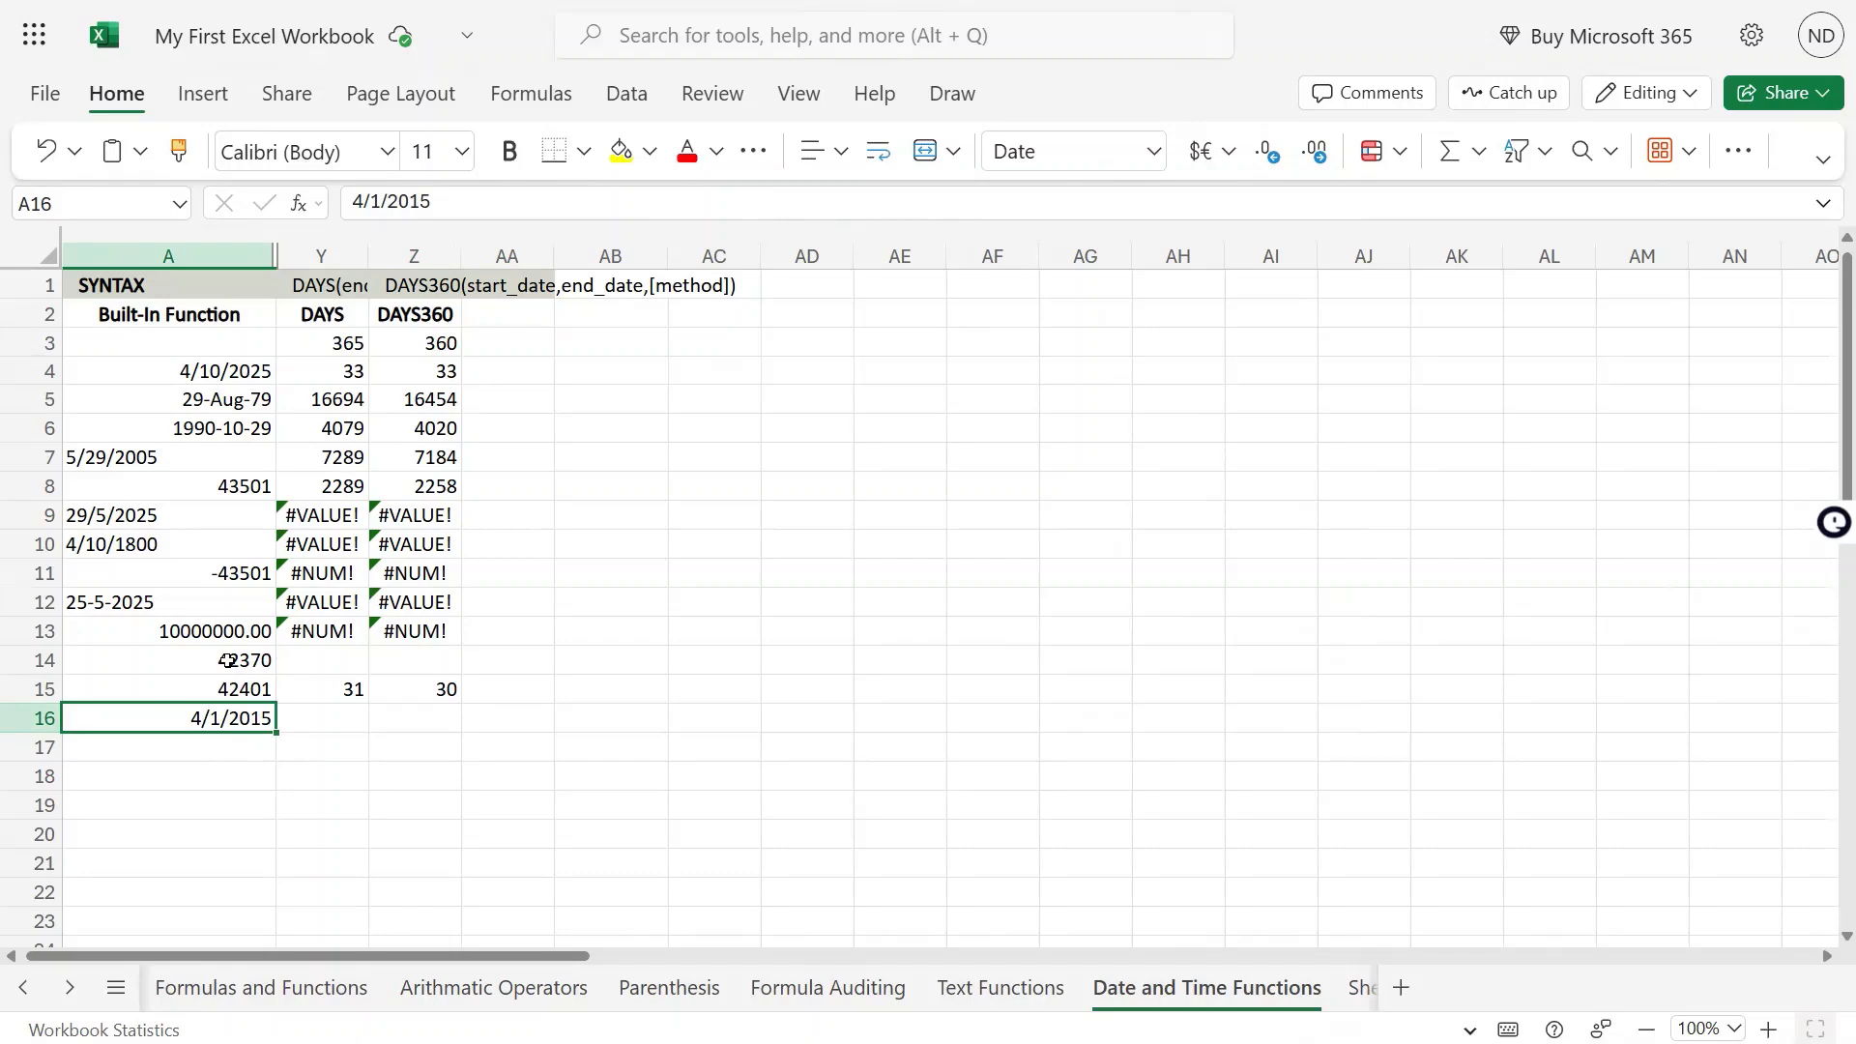
pyautogui.moveTo(228, 660); pyautogui.dragTo(228, 689)
pyautogui.click(1154, 148)
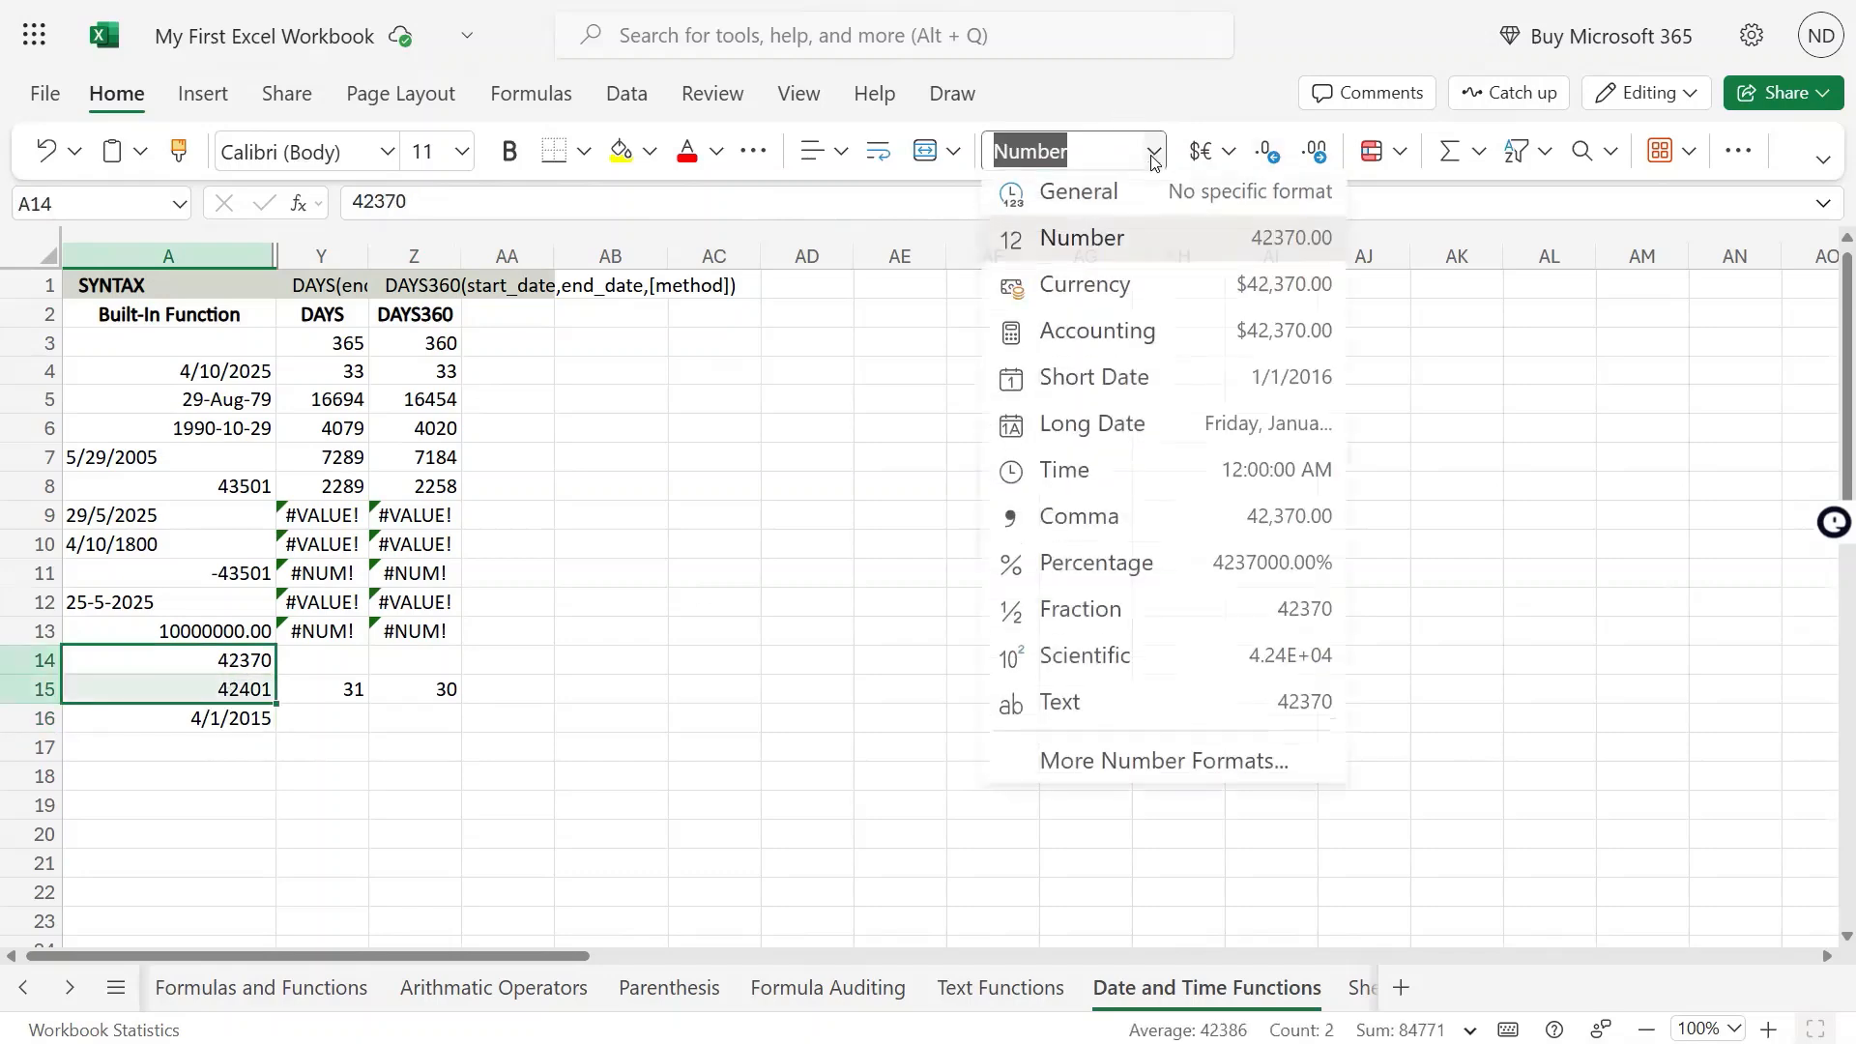
pyautogui.click(1109, 387)
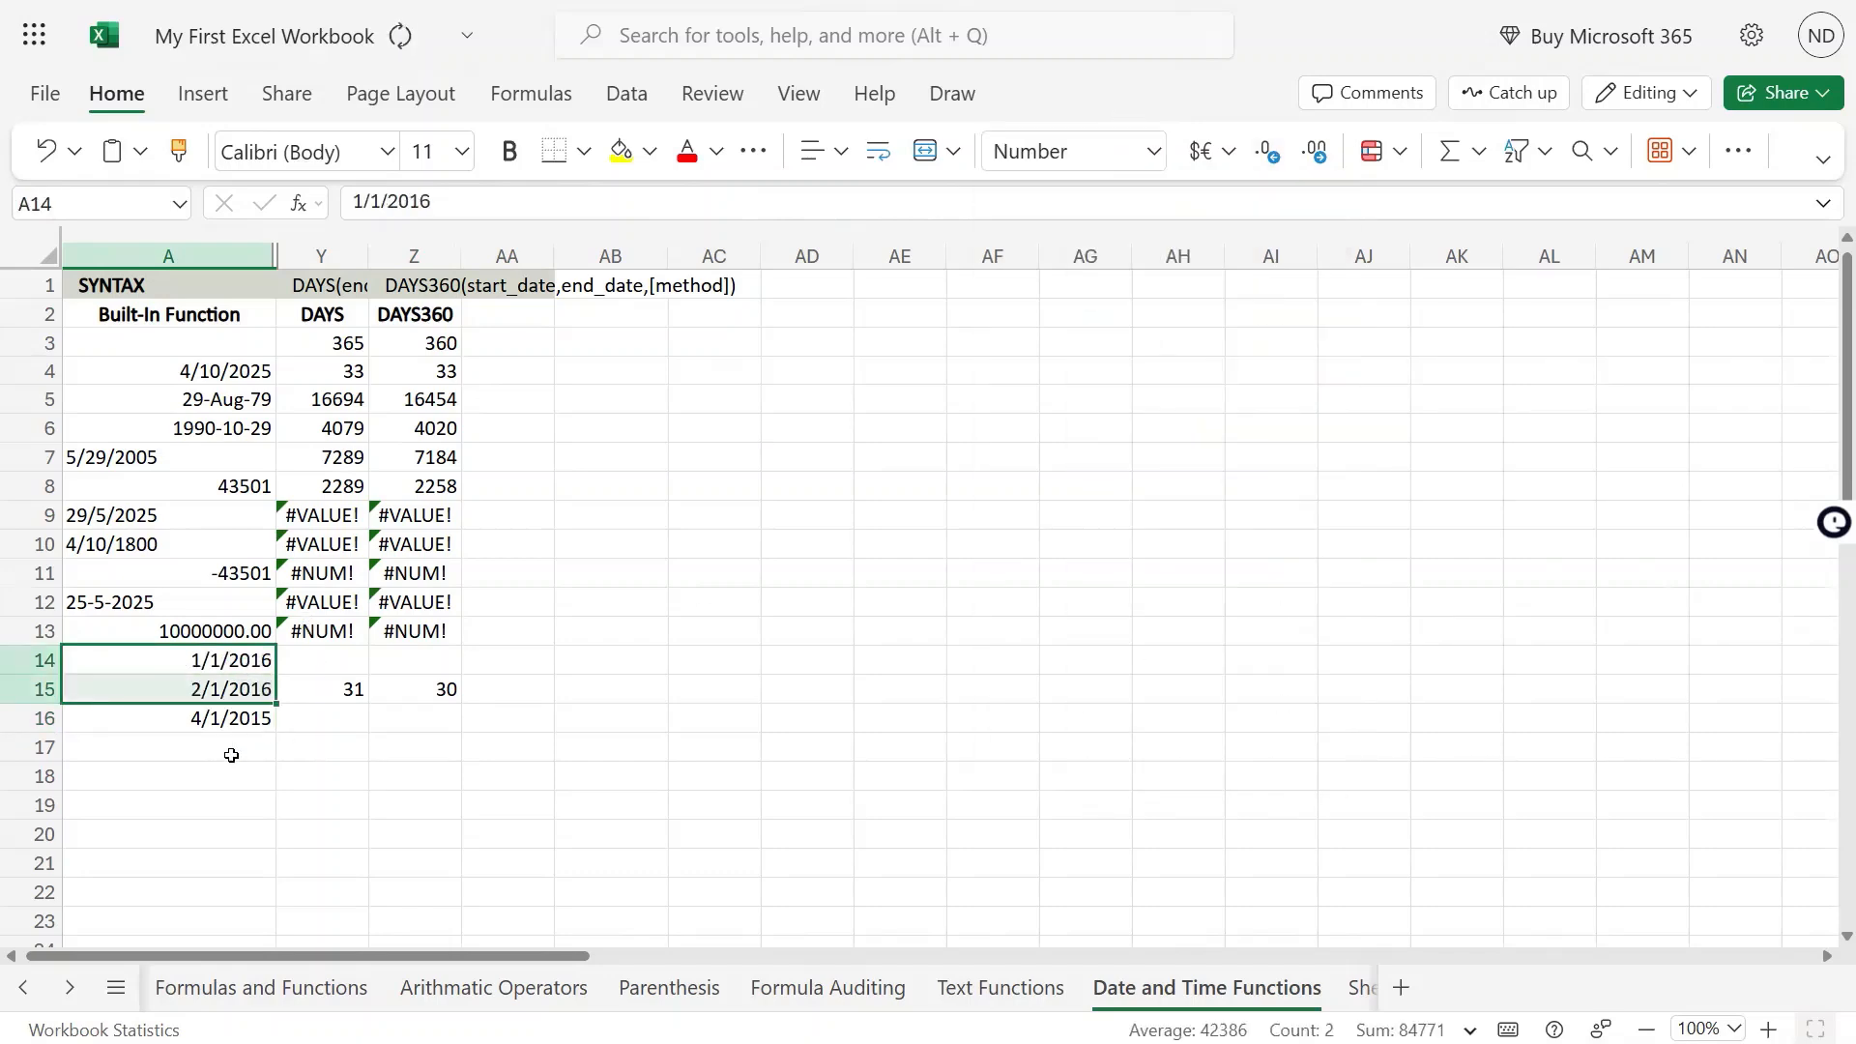
# Examine the DAYS360 and DAYS formulas in row 15 and the start date in A14 that they refer to
pyautogui.click(485, 715)
pyautogui.press('Left')
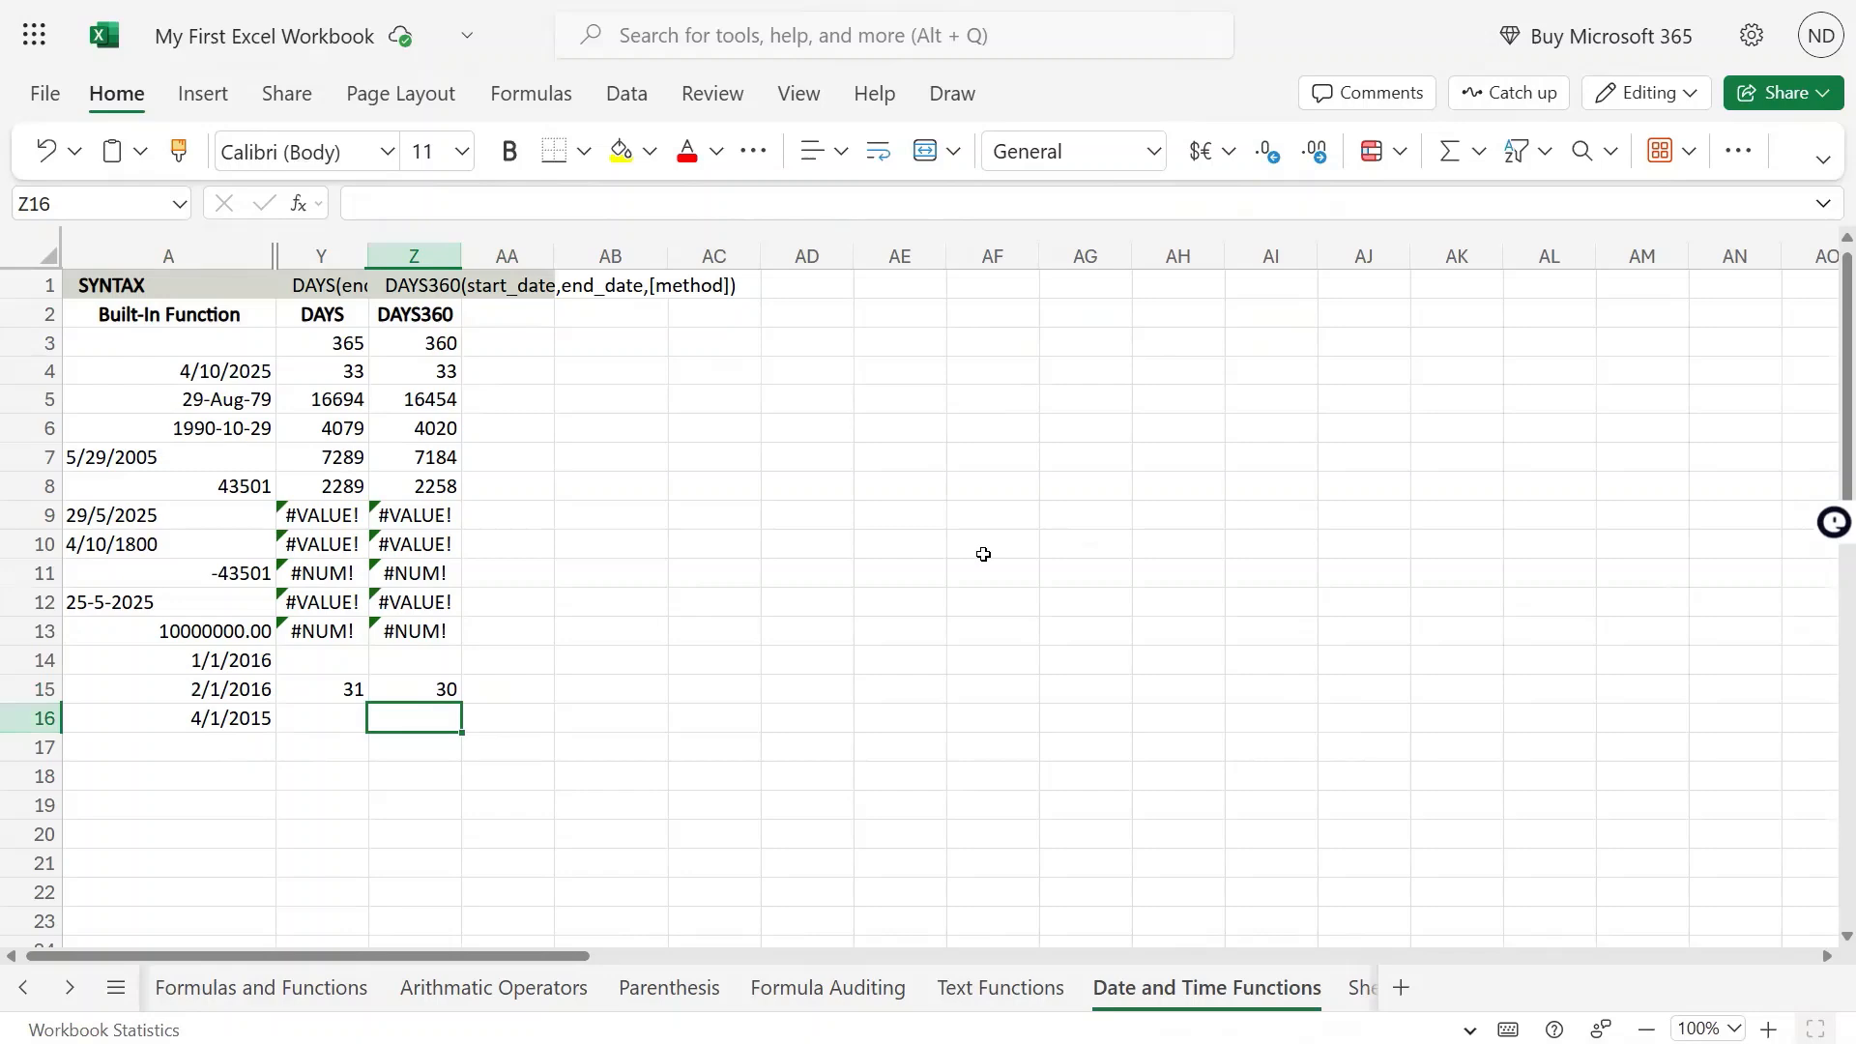
pyautogui.press('Up')
pyautogui.press('Left')
pyautogui.press('Right')
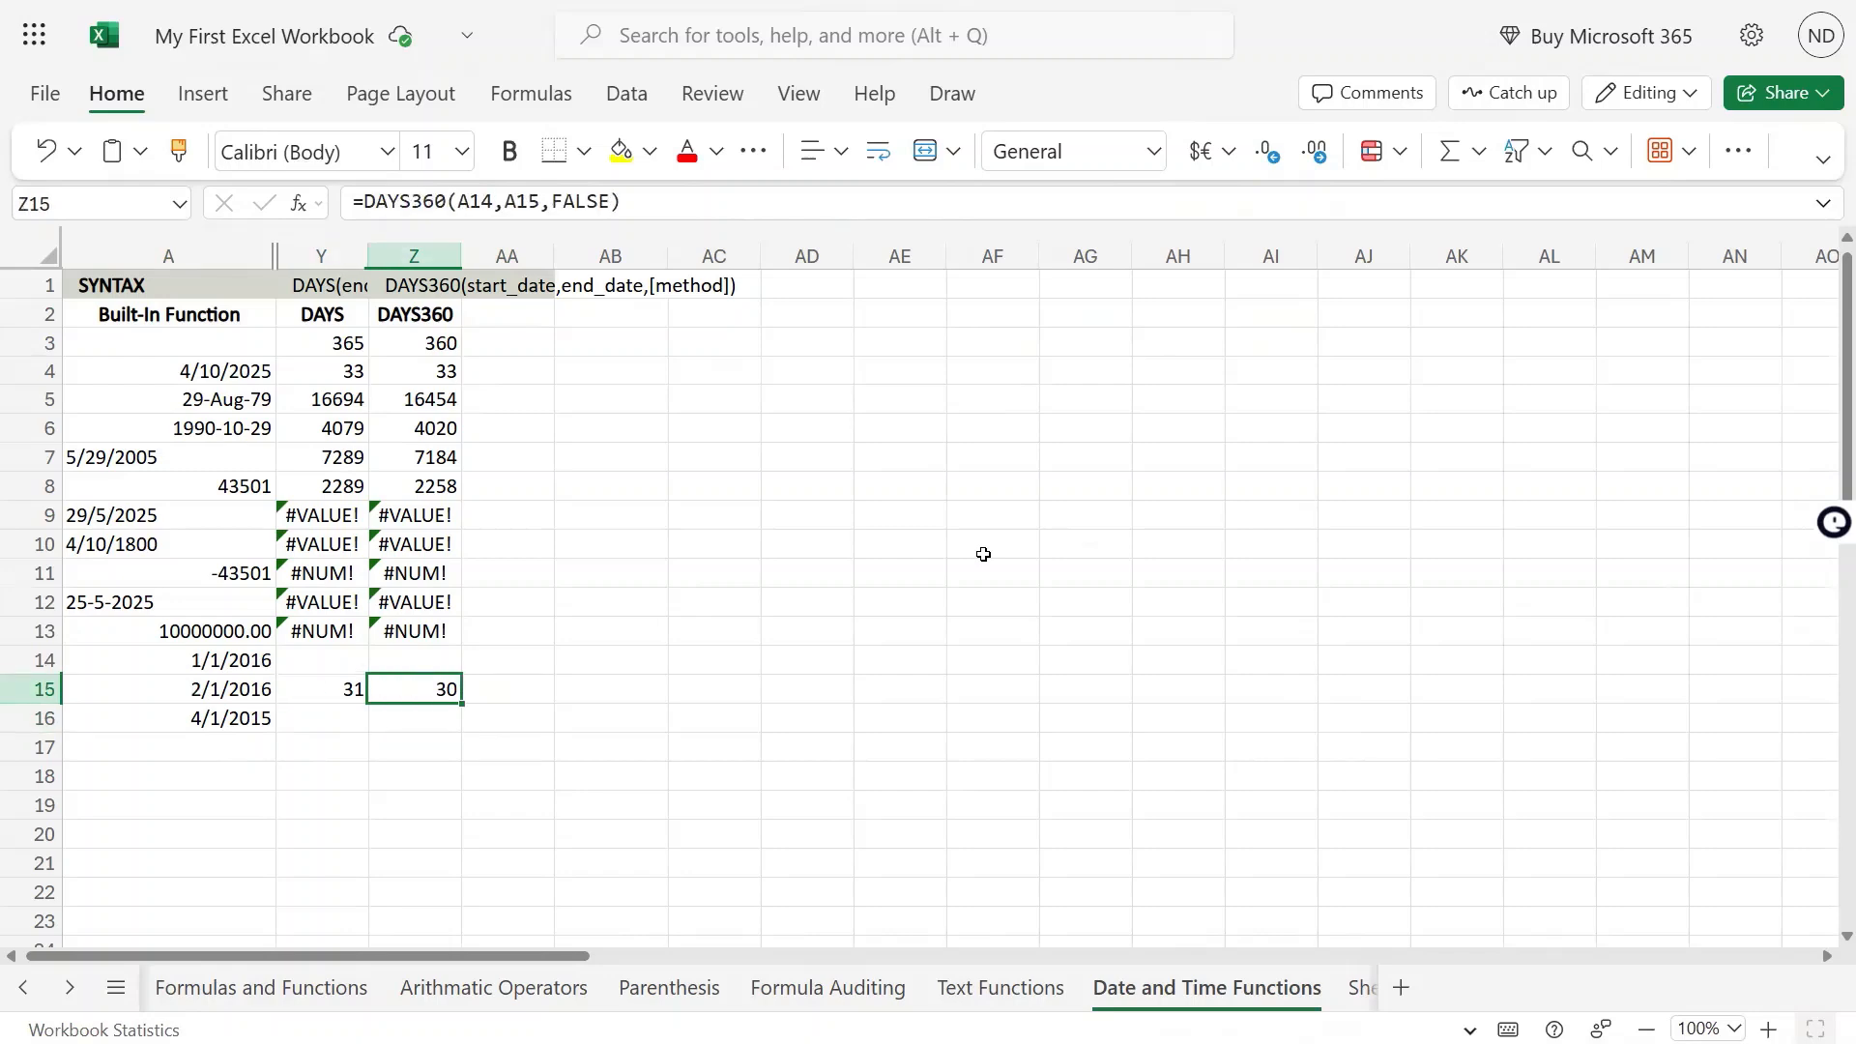
pyautogui.press('F2')
pyautogui.hotkey('shift', 'Home')
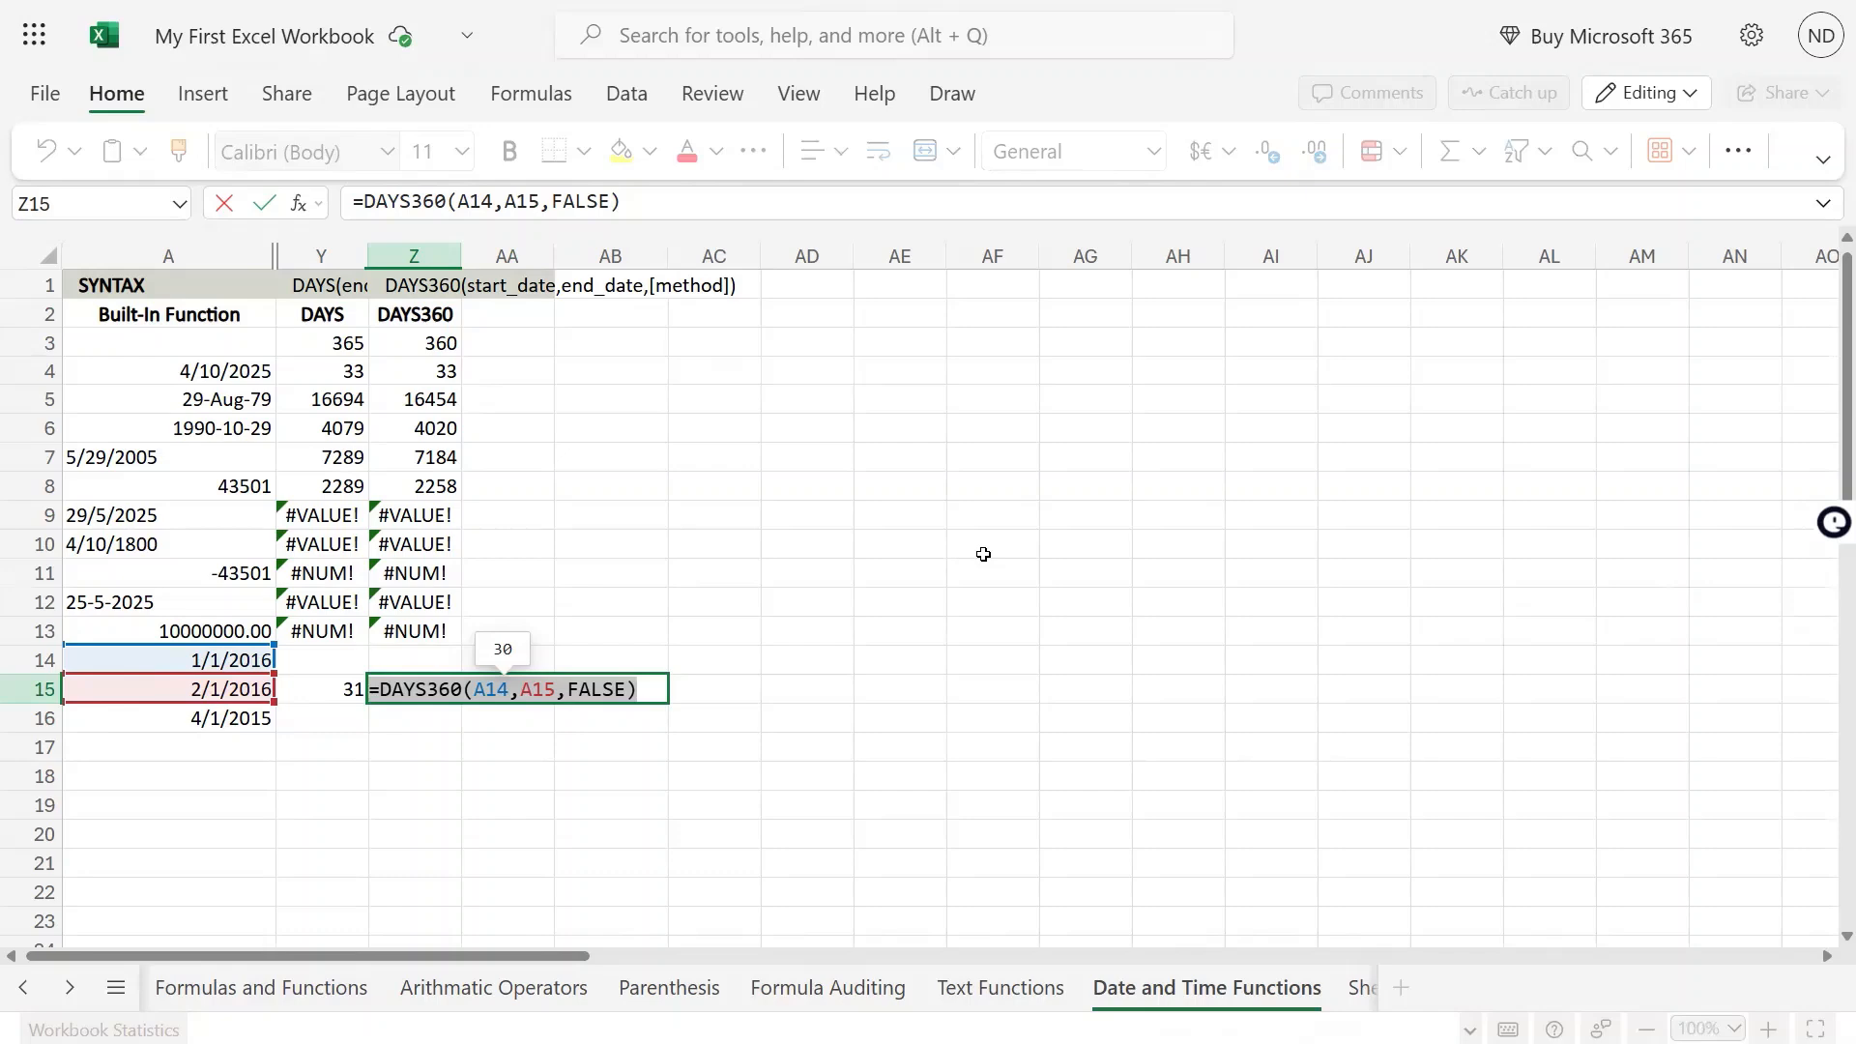
pyautogui.hotkey('shift', 'Tab')
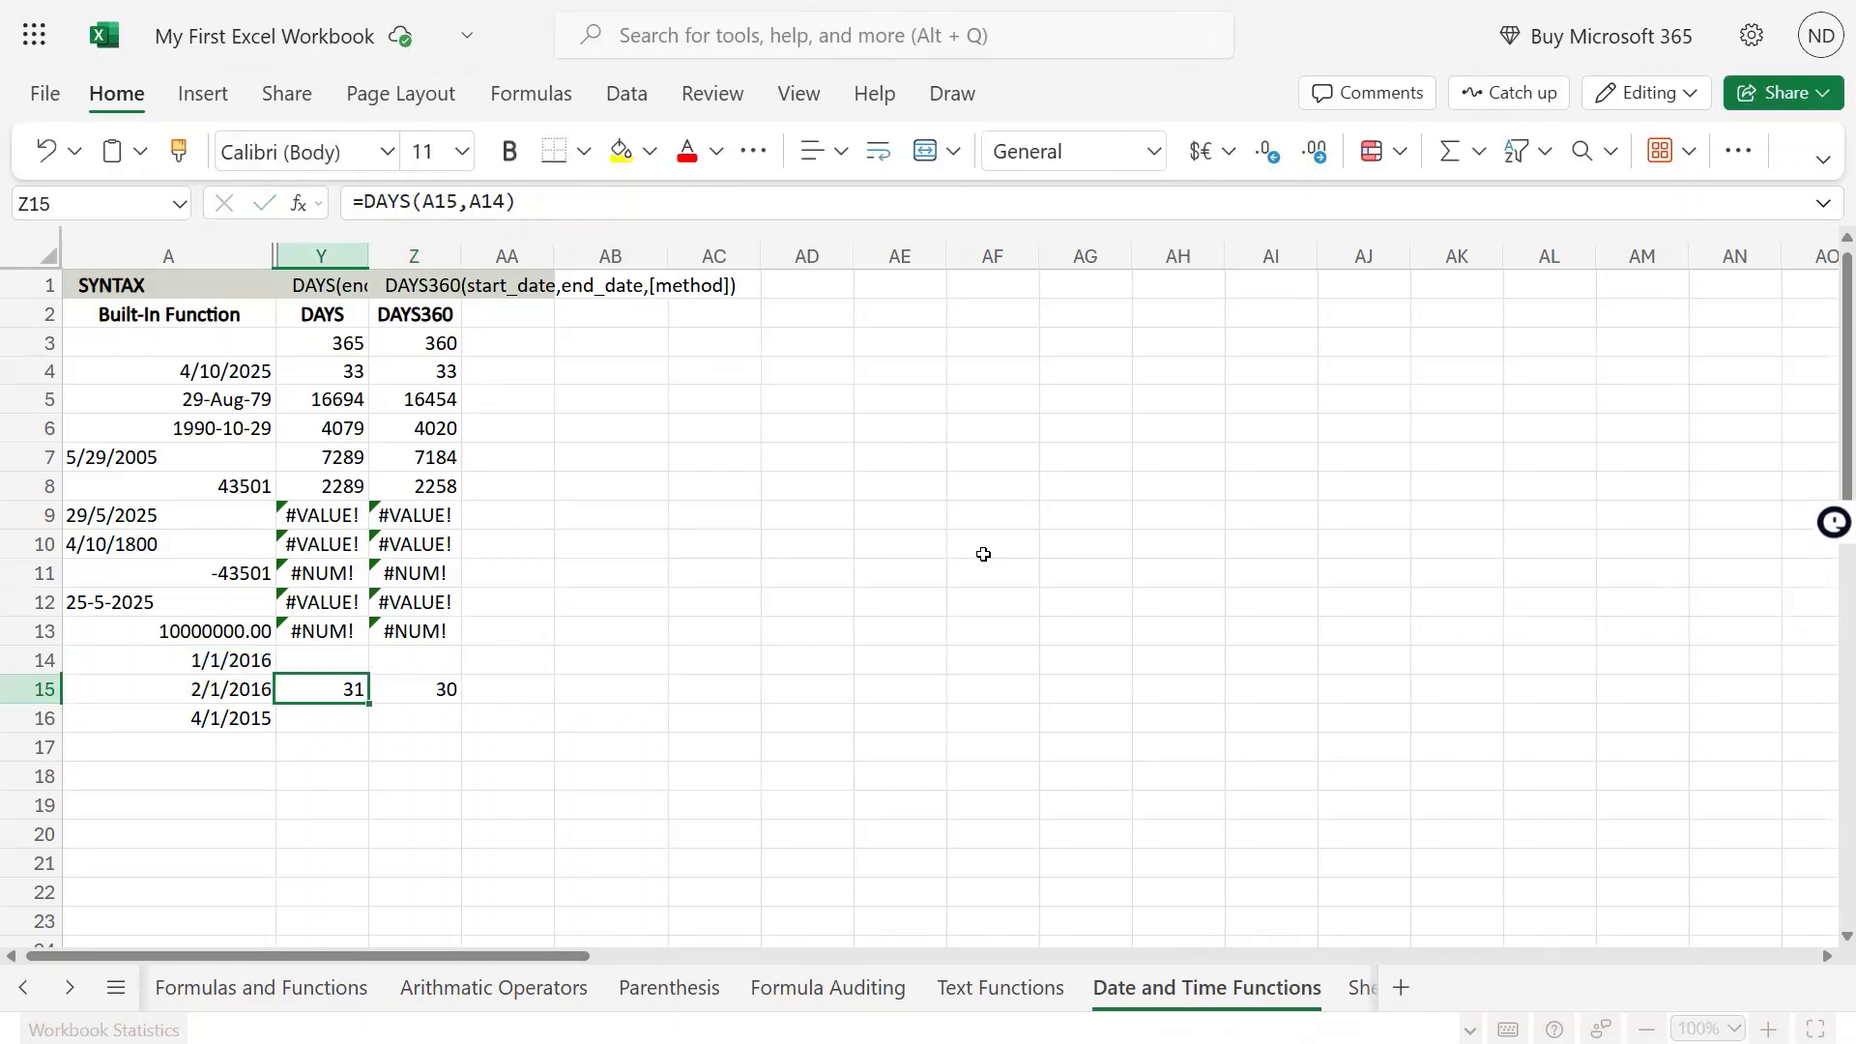
pyautogui.press('Left')
pyautogui.press('Up')
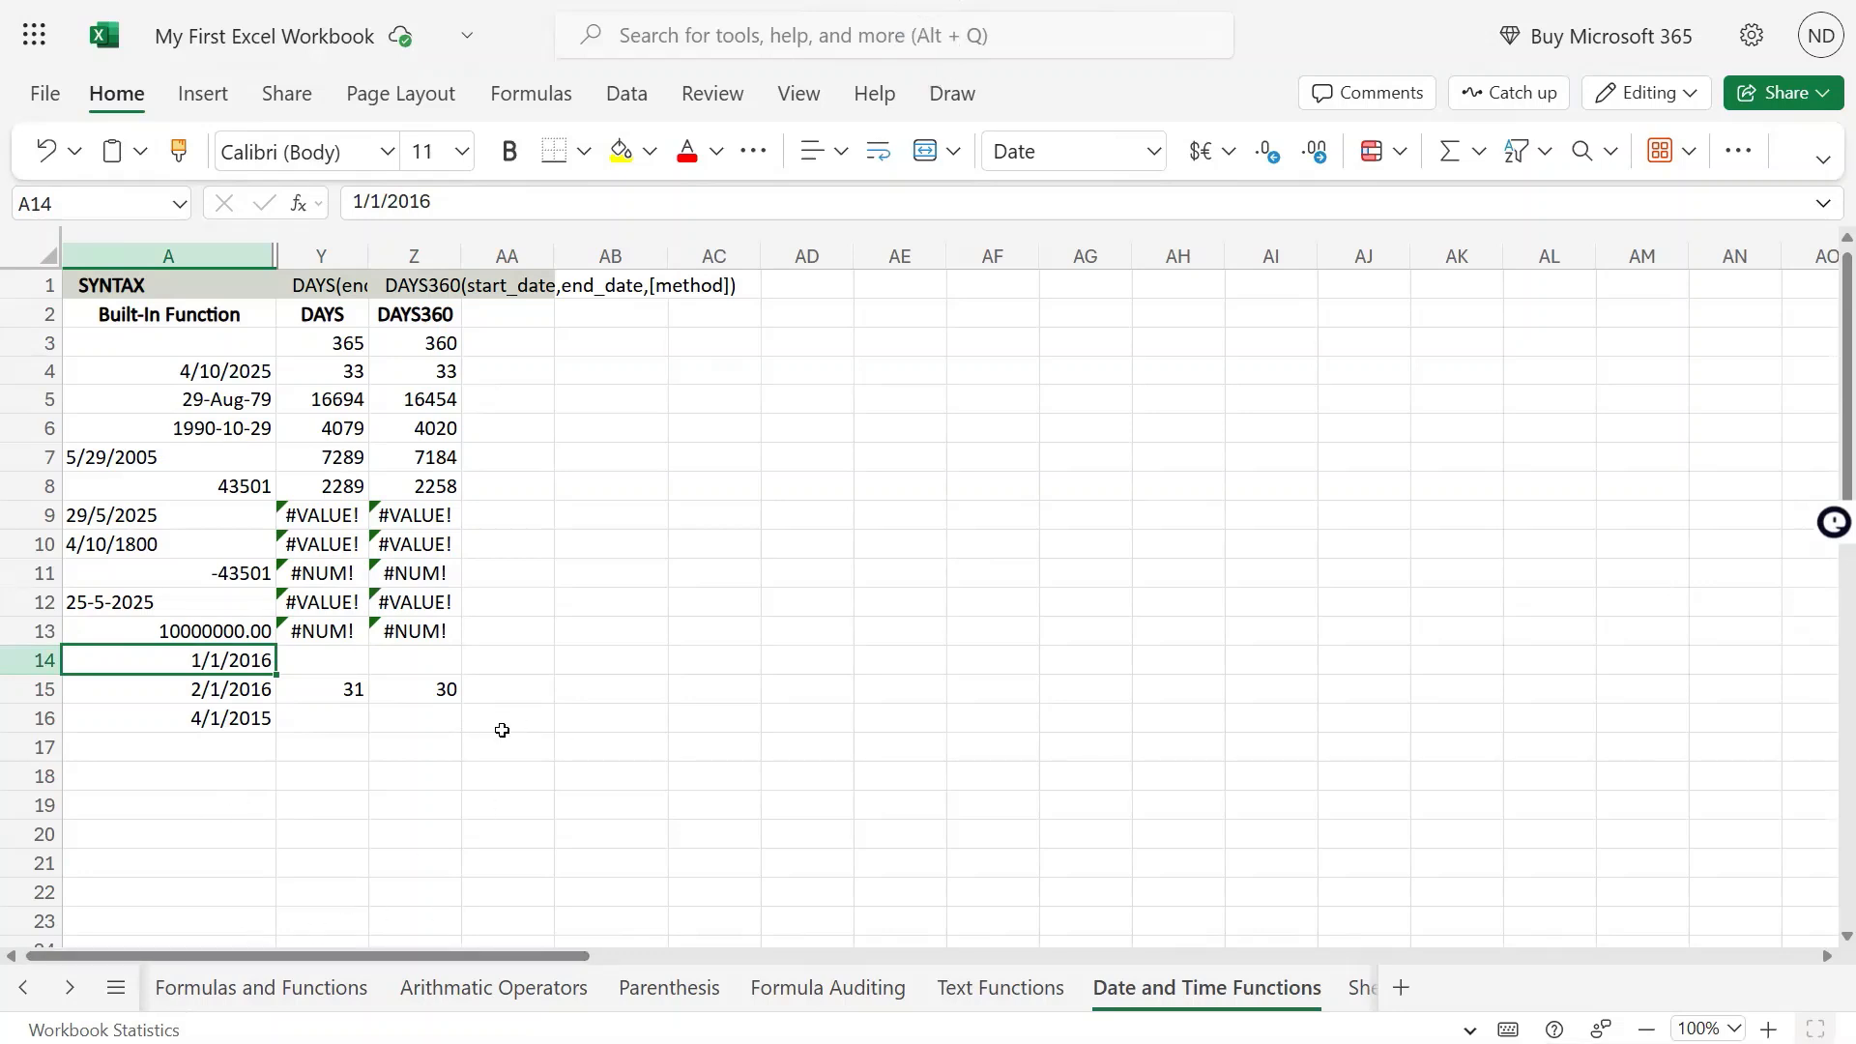
# Enter =DAYS360(A14,A16) in Z16, using A14 as the start date and A16 as the end date
pyautogui.click(435, 721)
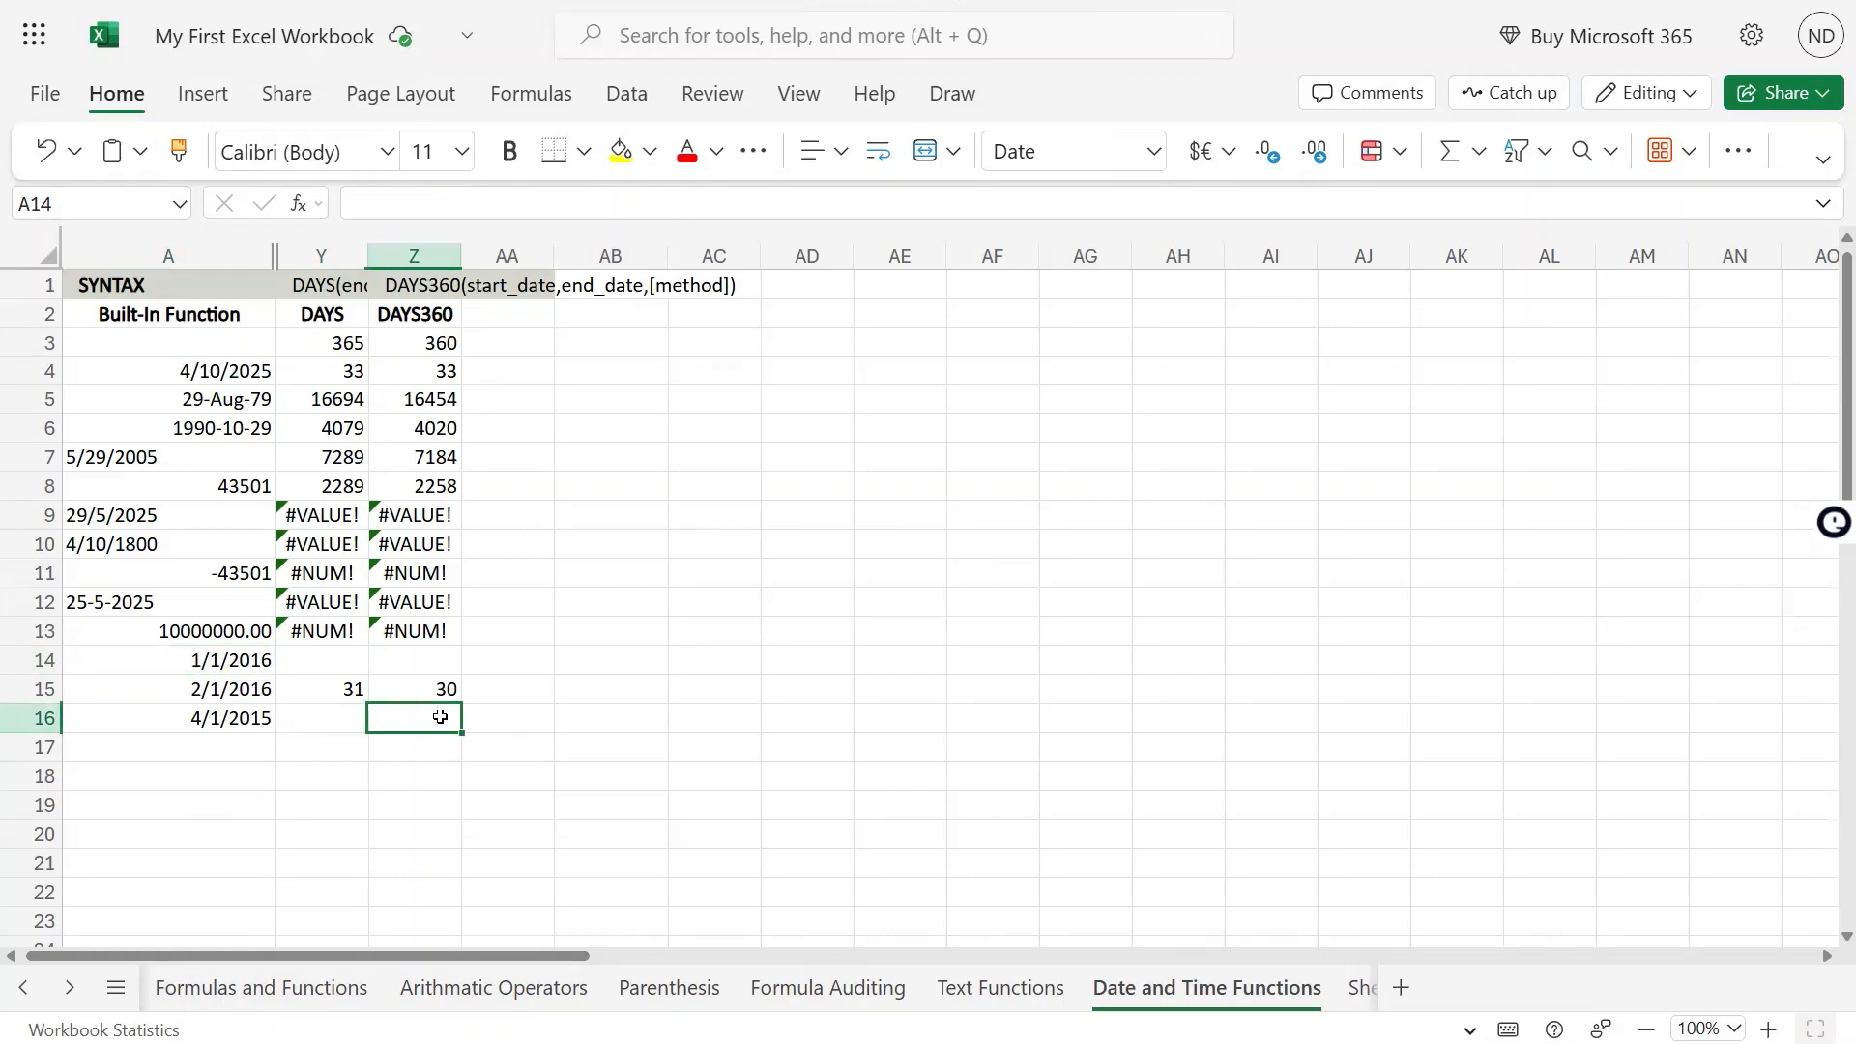
pyautogui.write('=days')
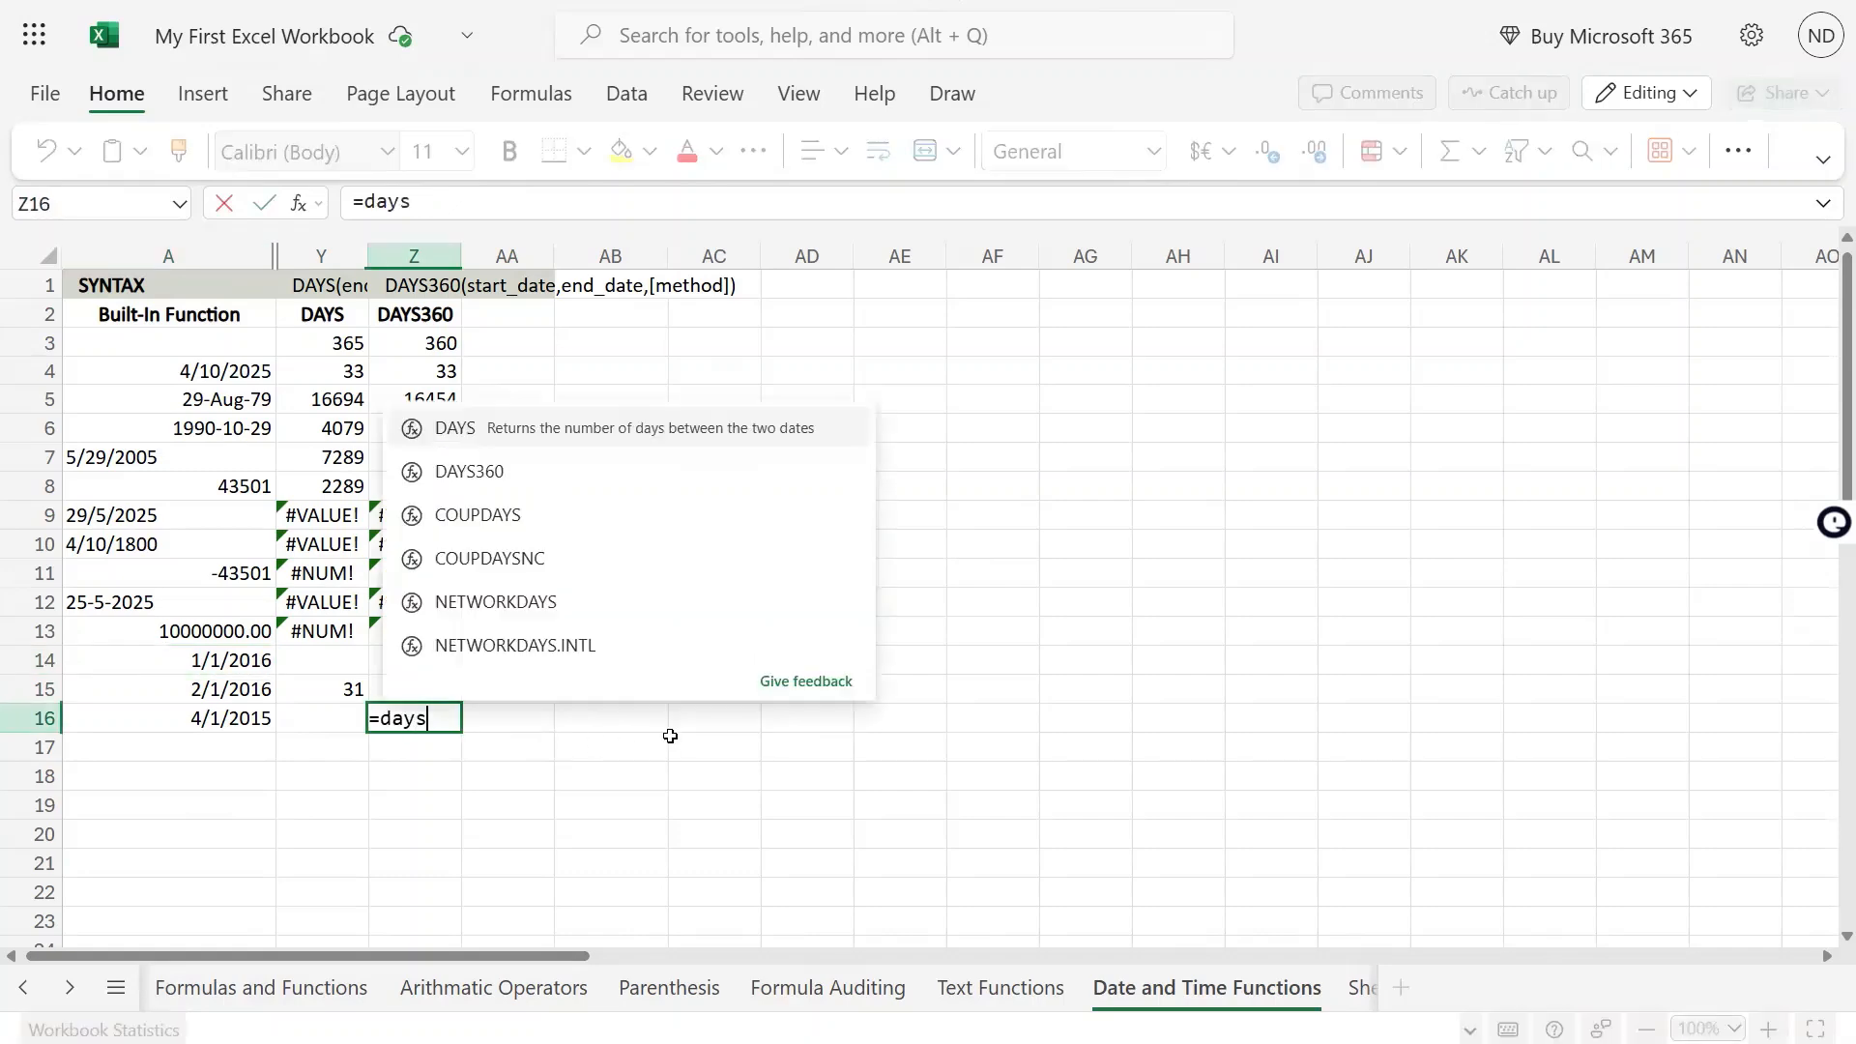
pyautogui.press('Down')
pyautogui.press('Tab')
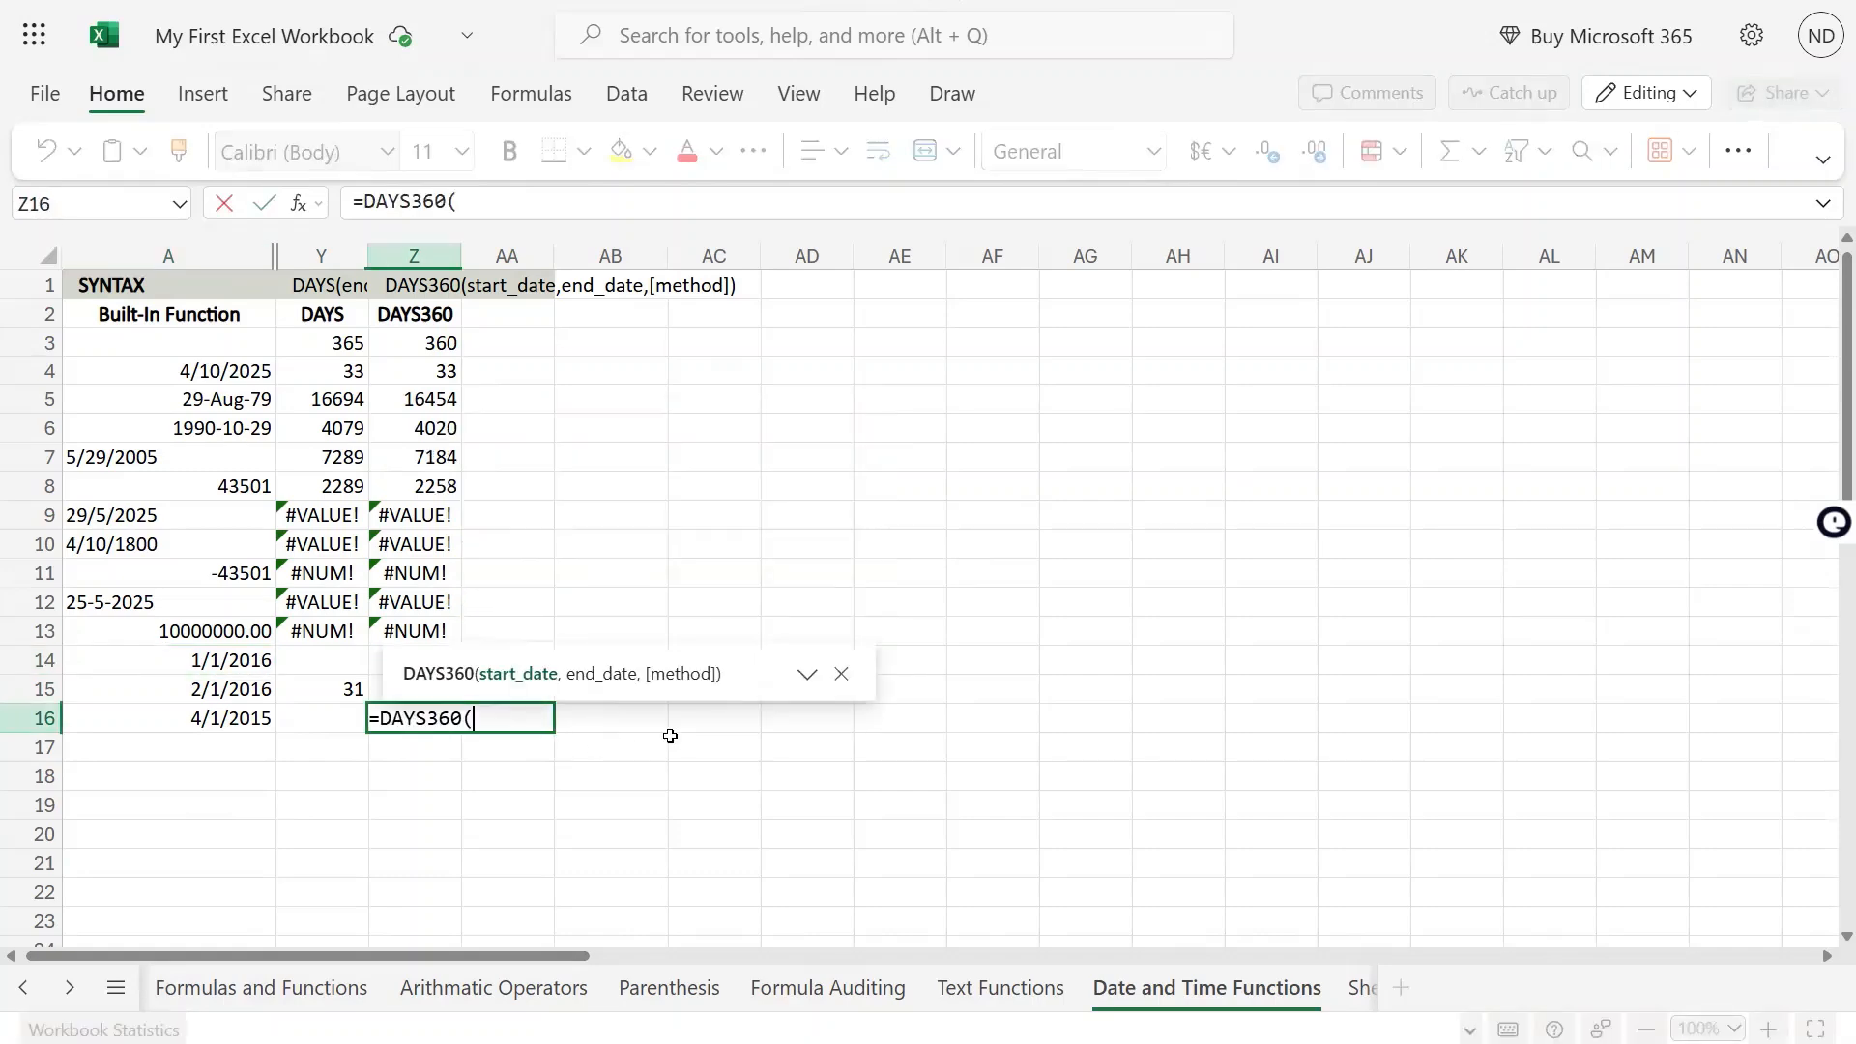
pyautogui.click(243, 663)
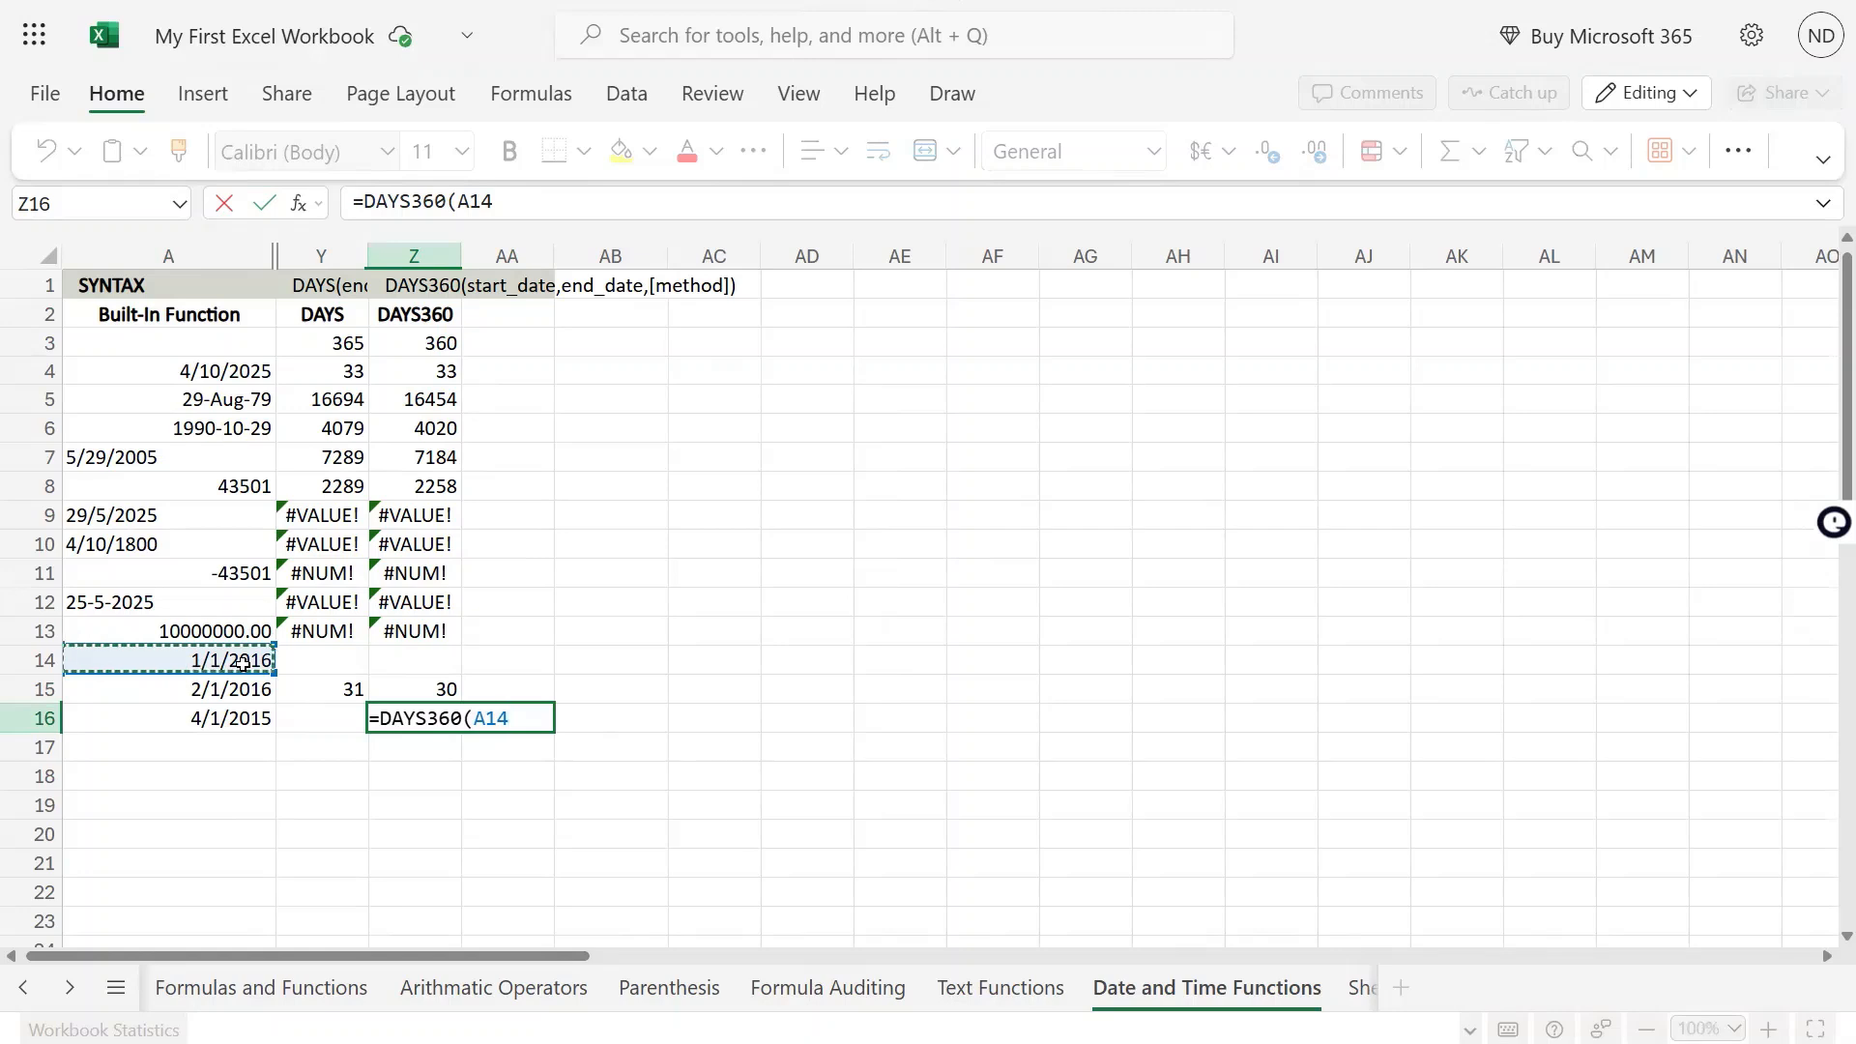
pyautogui.write(',')
pyautogui.click(232, 720)
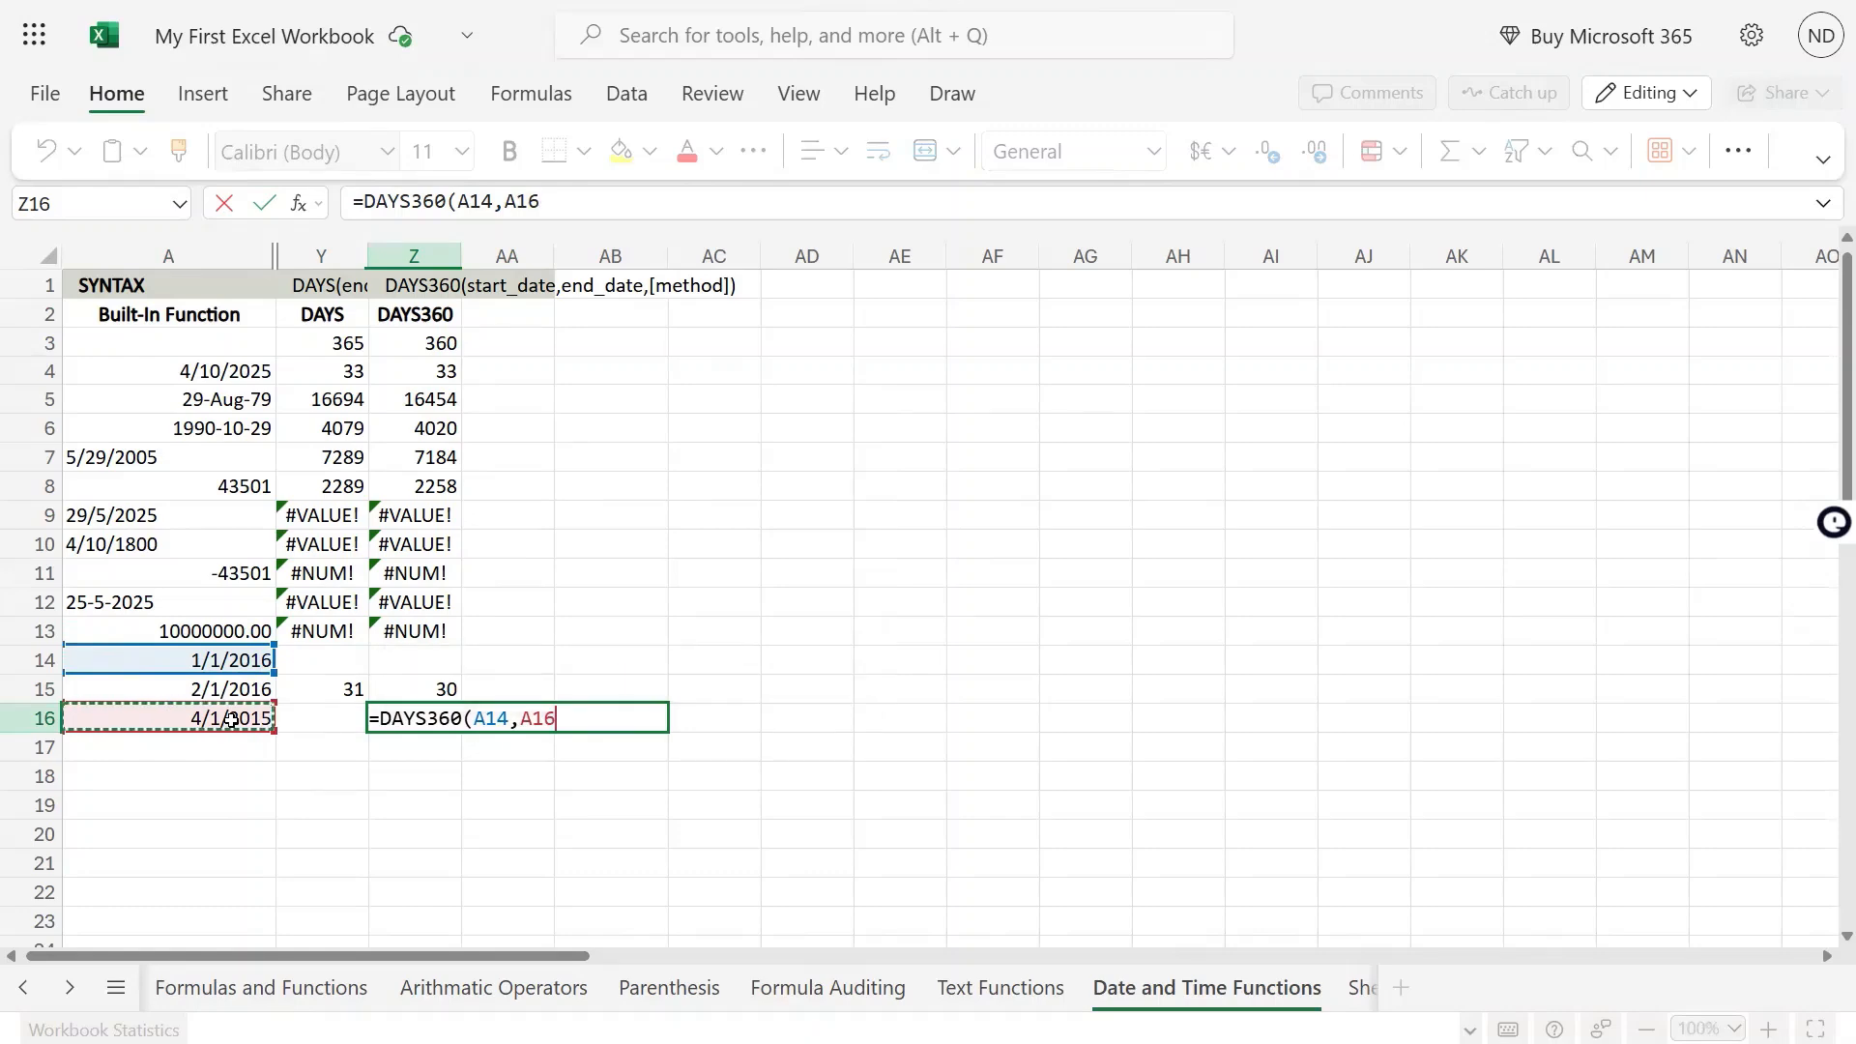
pyautogui.write(')')
pyautogui.press('Return')
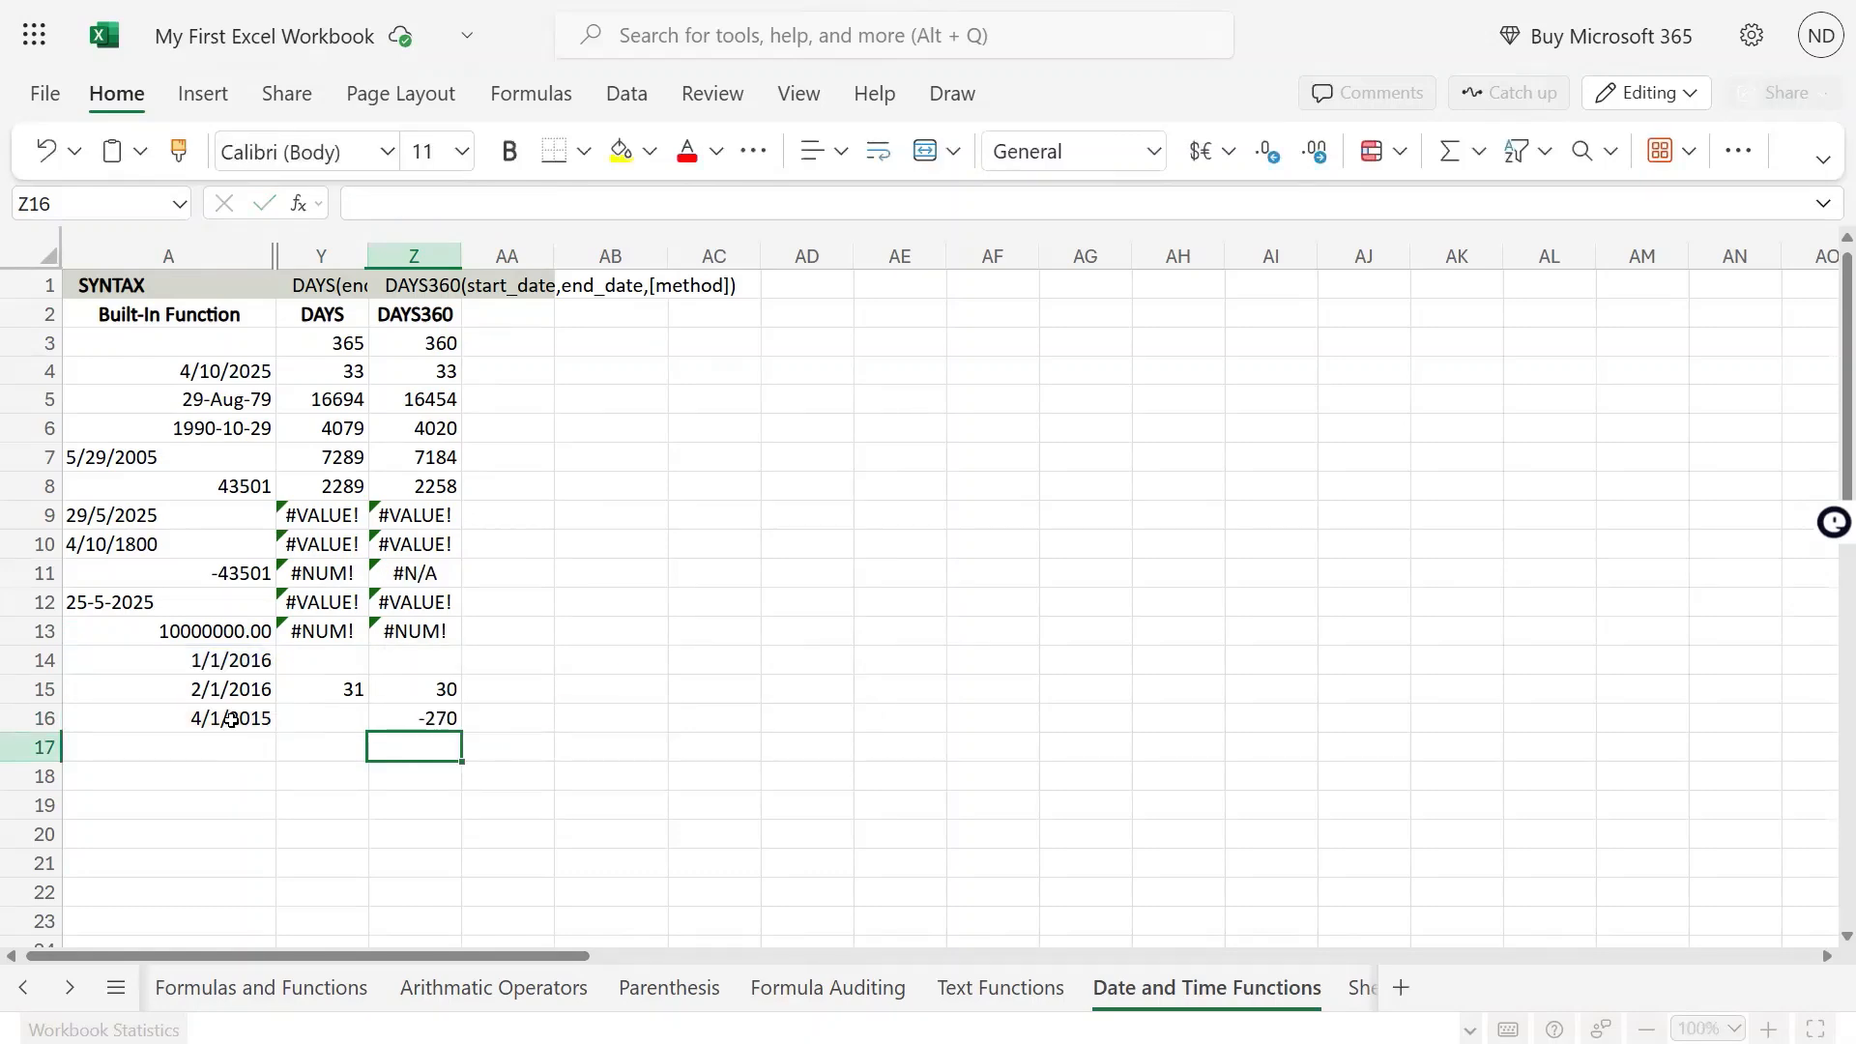
# Check which cells the DAYS360 formula in Z16 uses as its start and end dates
pyautogui.press('Up')
pyautogui.press('F2')
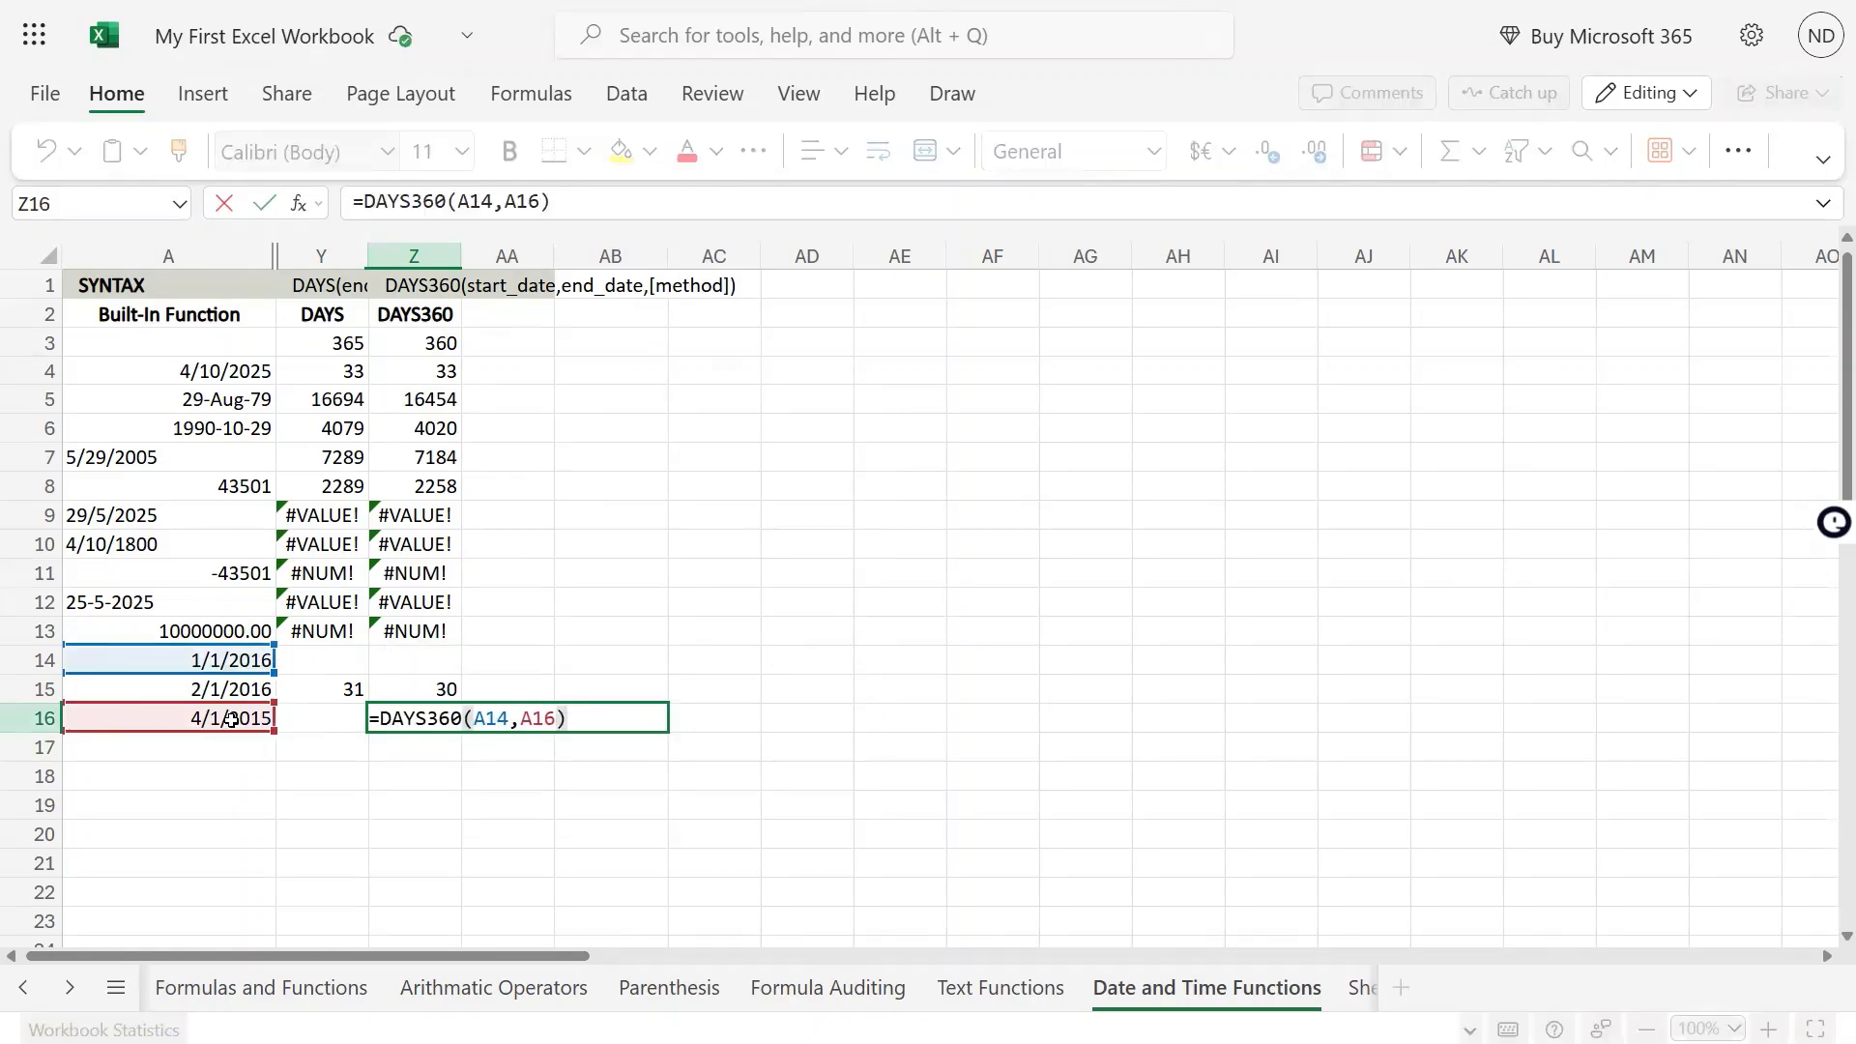
pyautogui.press('Escape')
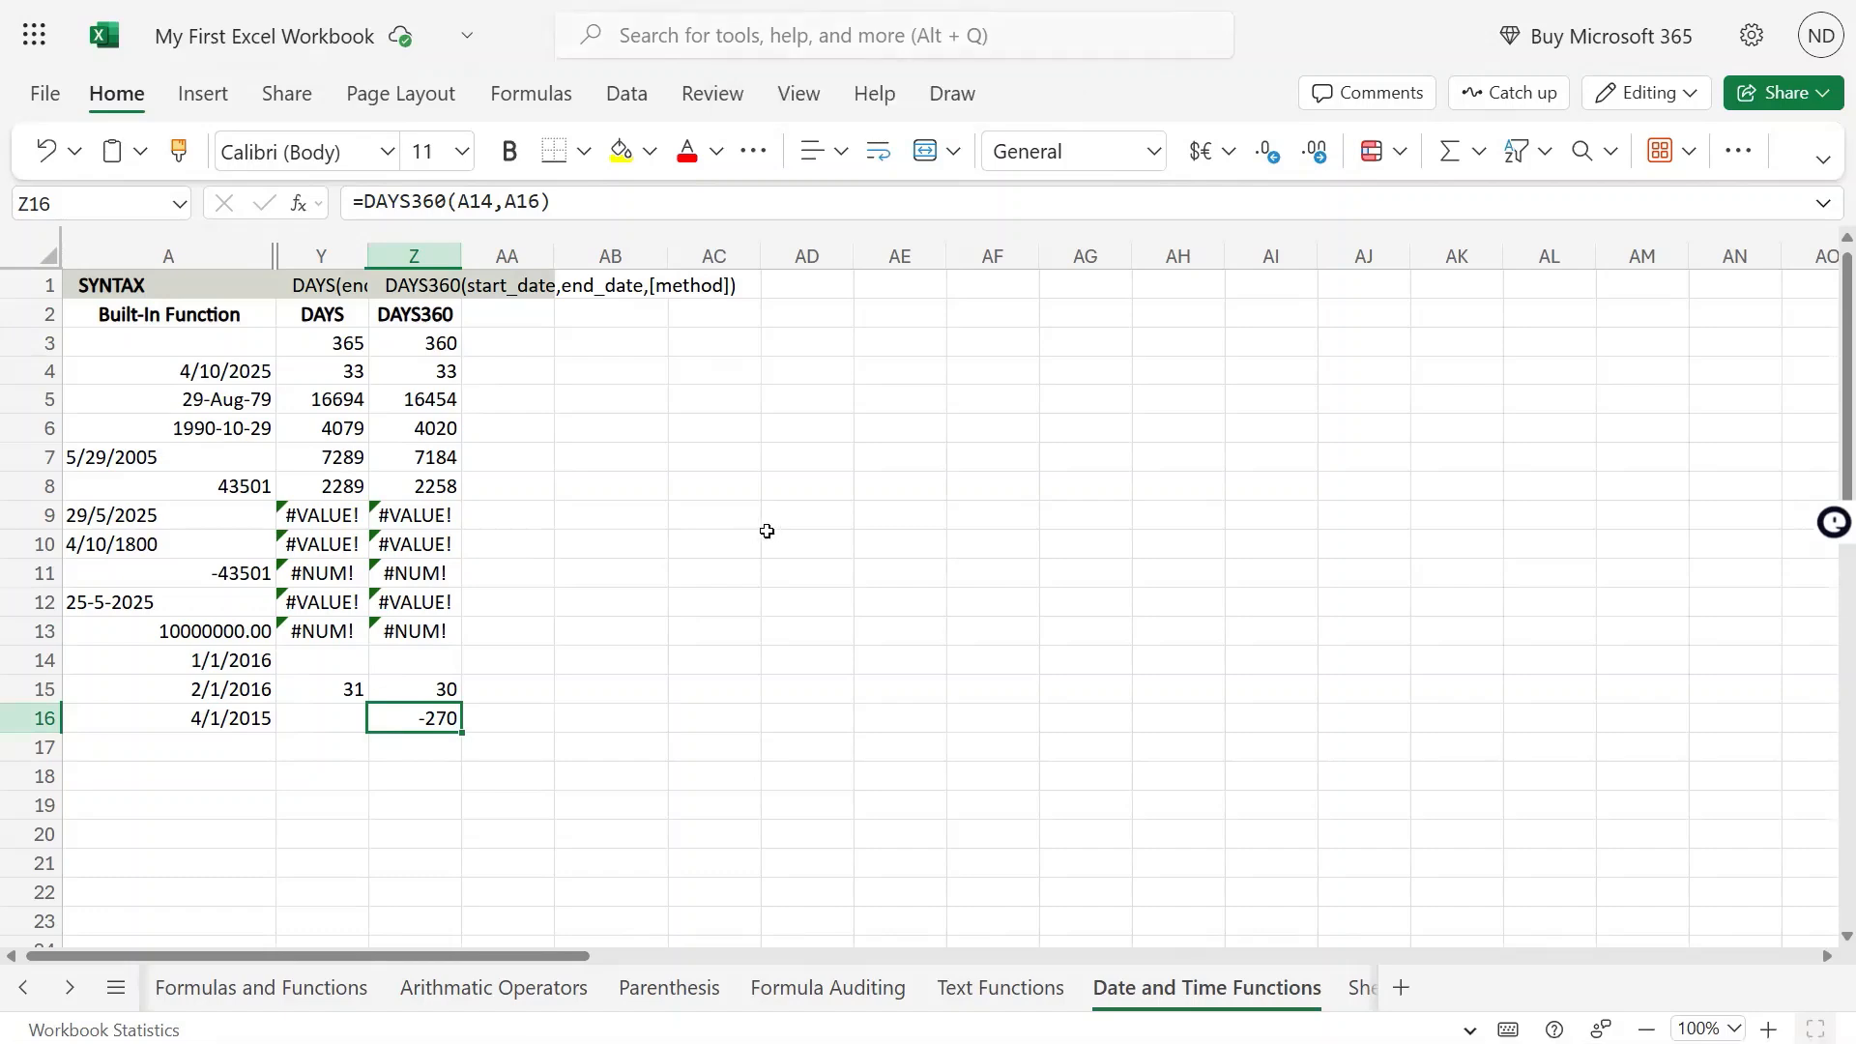
pyautogui.doubleClick(410, 713)
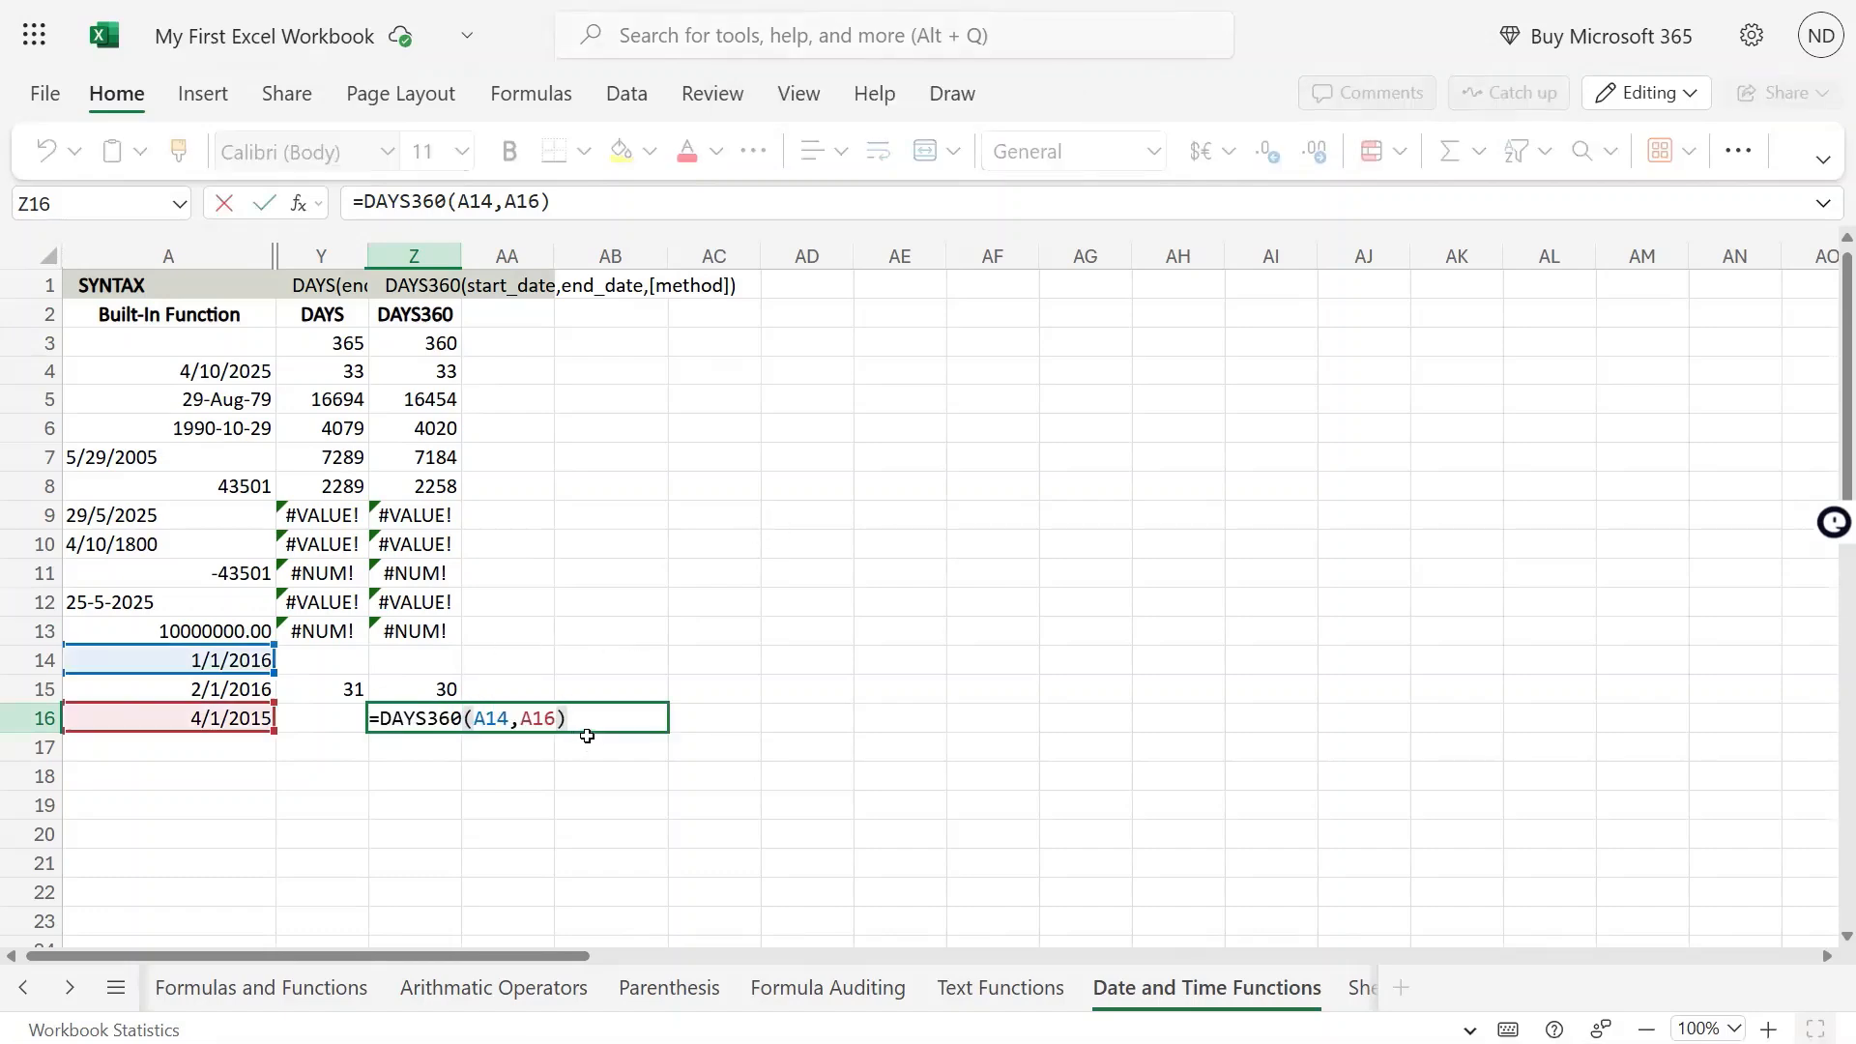
pyautogui.hotkey('ctrl', 'Return')
# Format the dates in A14:A16 as Number to compare their serial numbers
pyautogui.moveTo(252, 670); pyautogui.dragTo(245, 717)
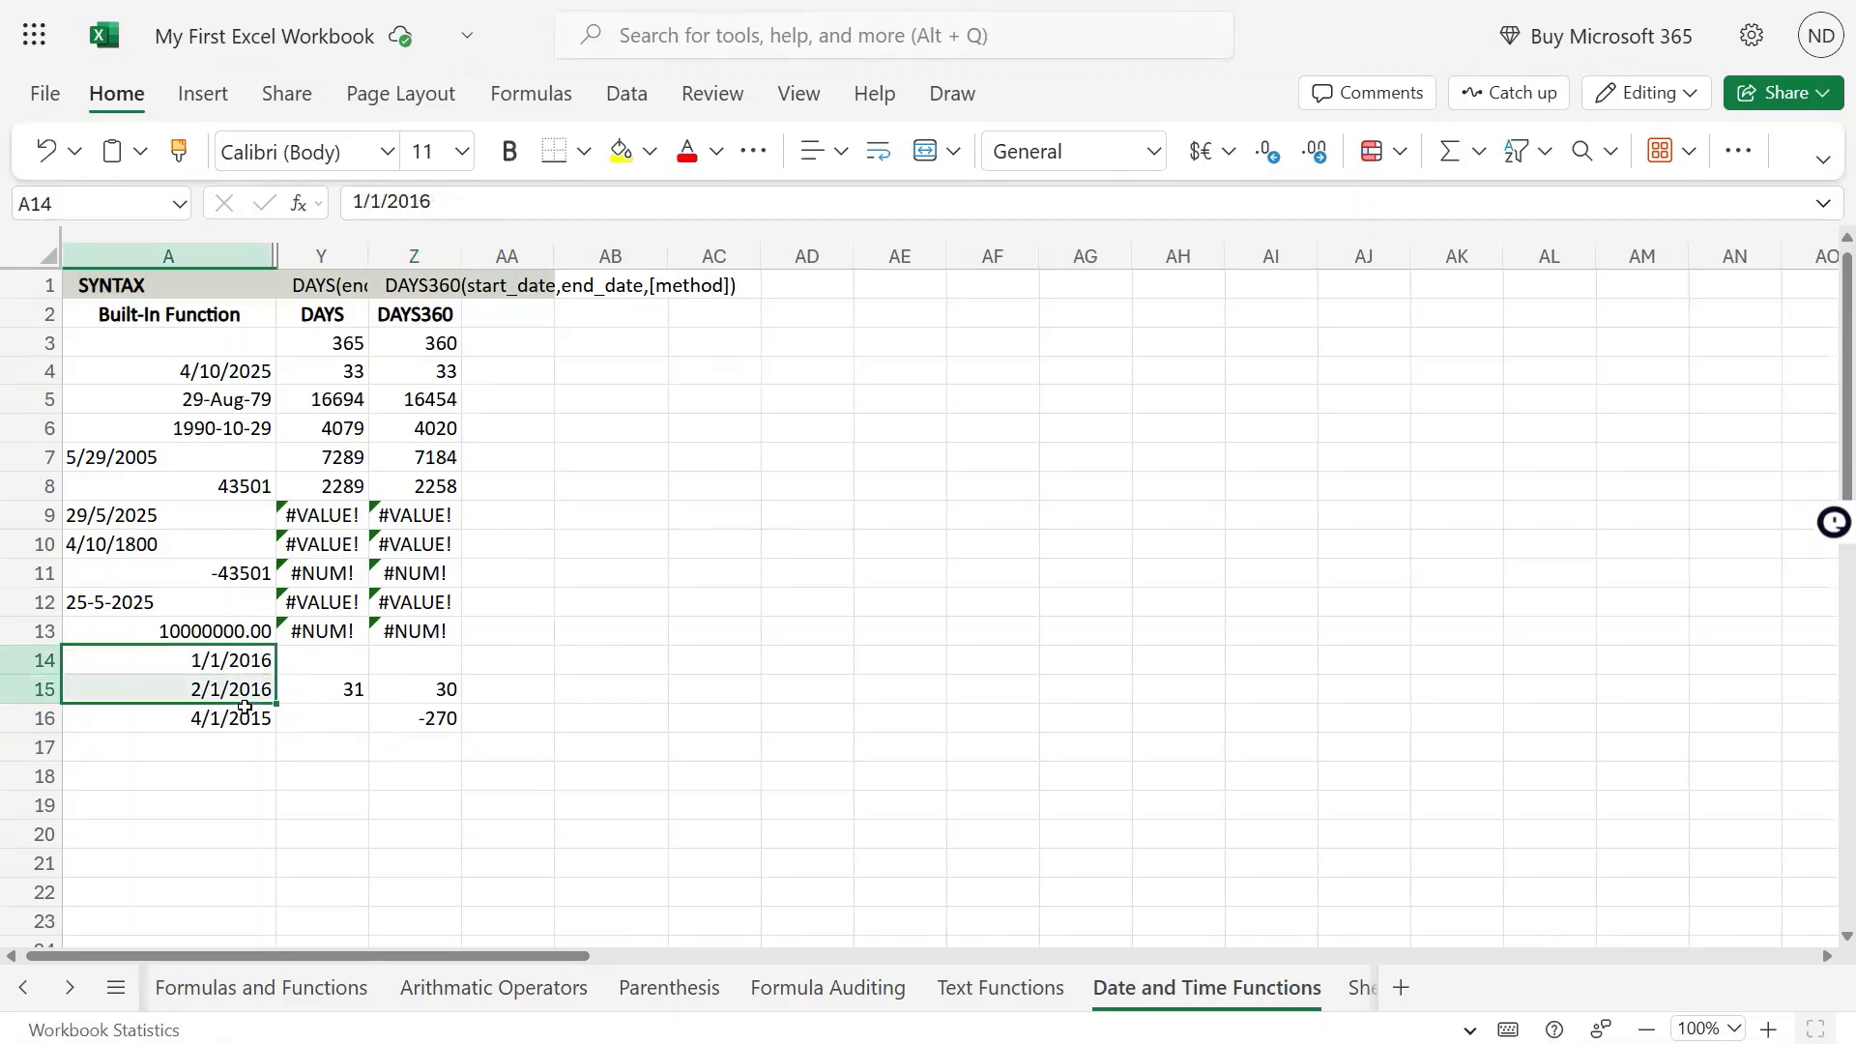
pyautogui.click(1151, 151)
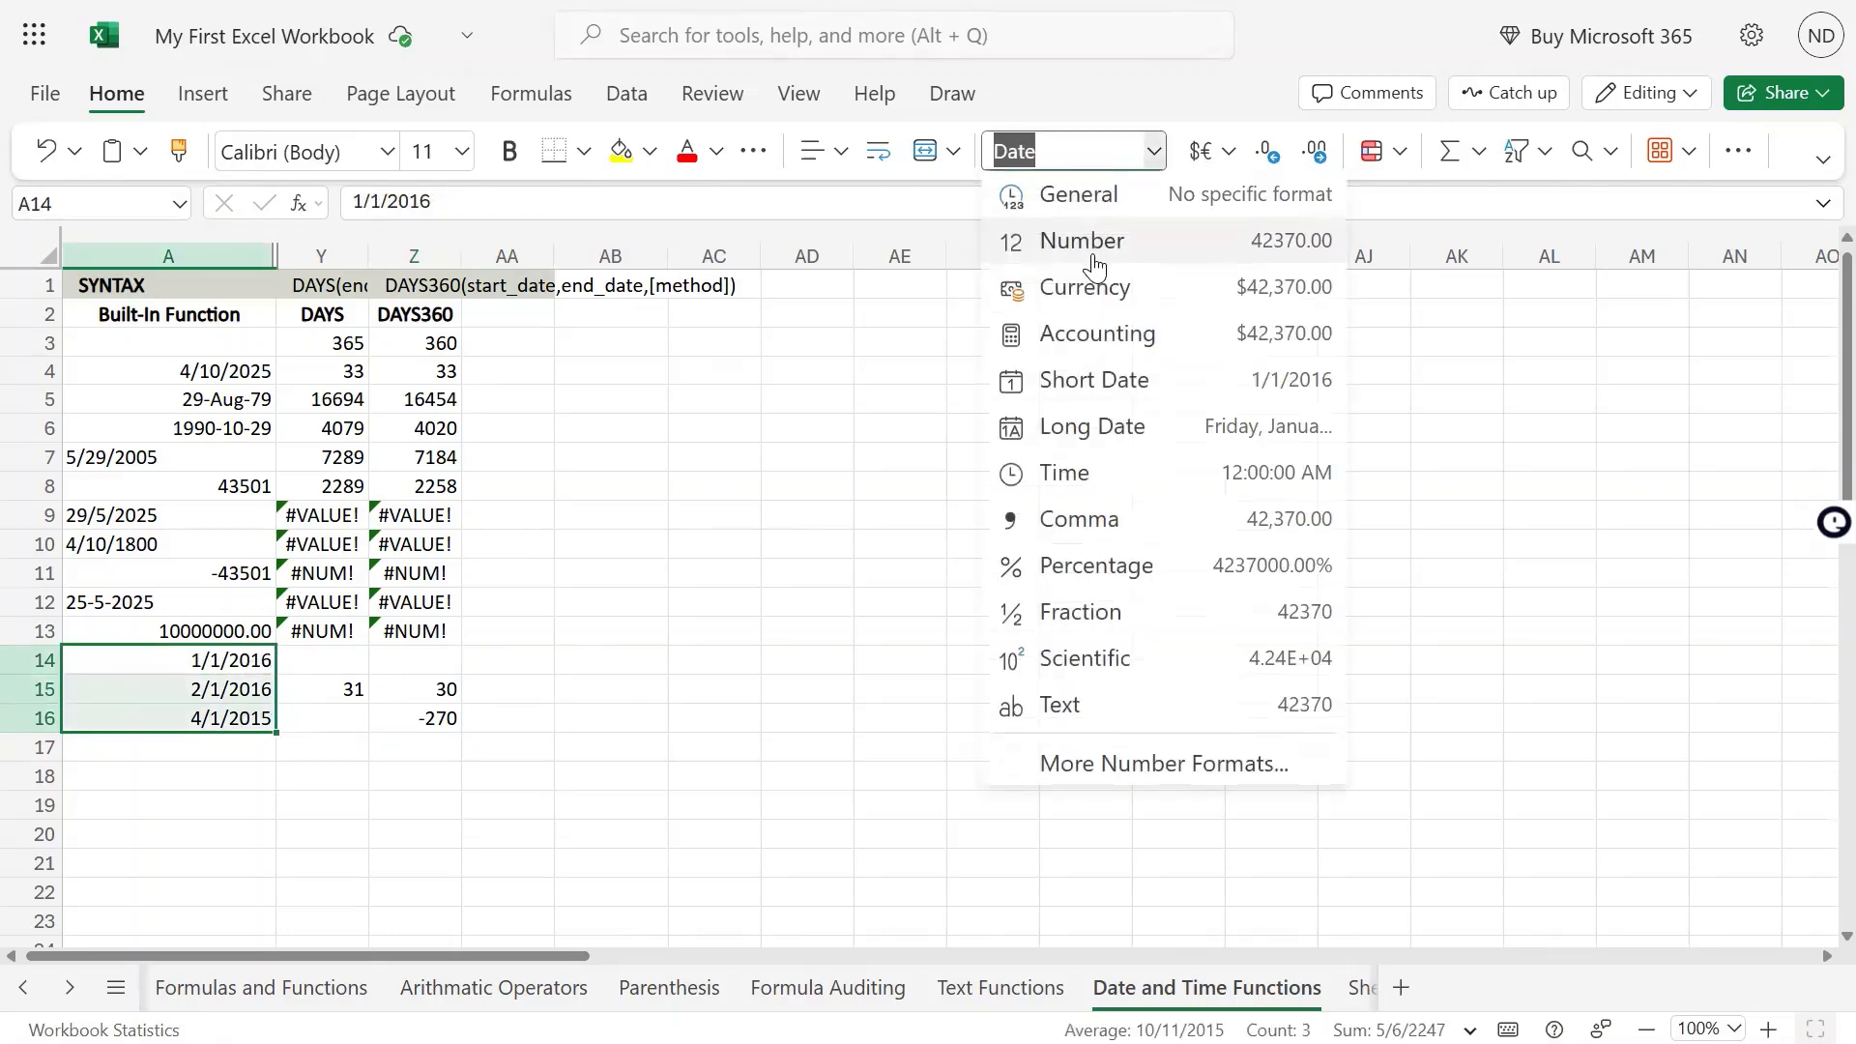
pyautogui.click(1085, 244)
pyautogui.click(234, 719)
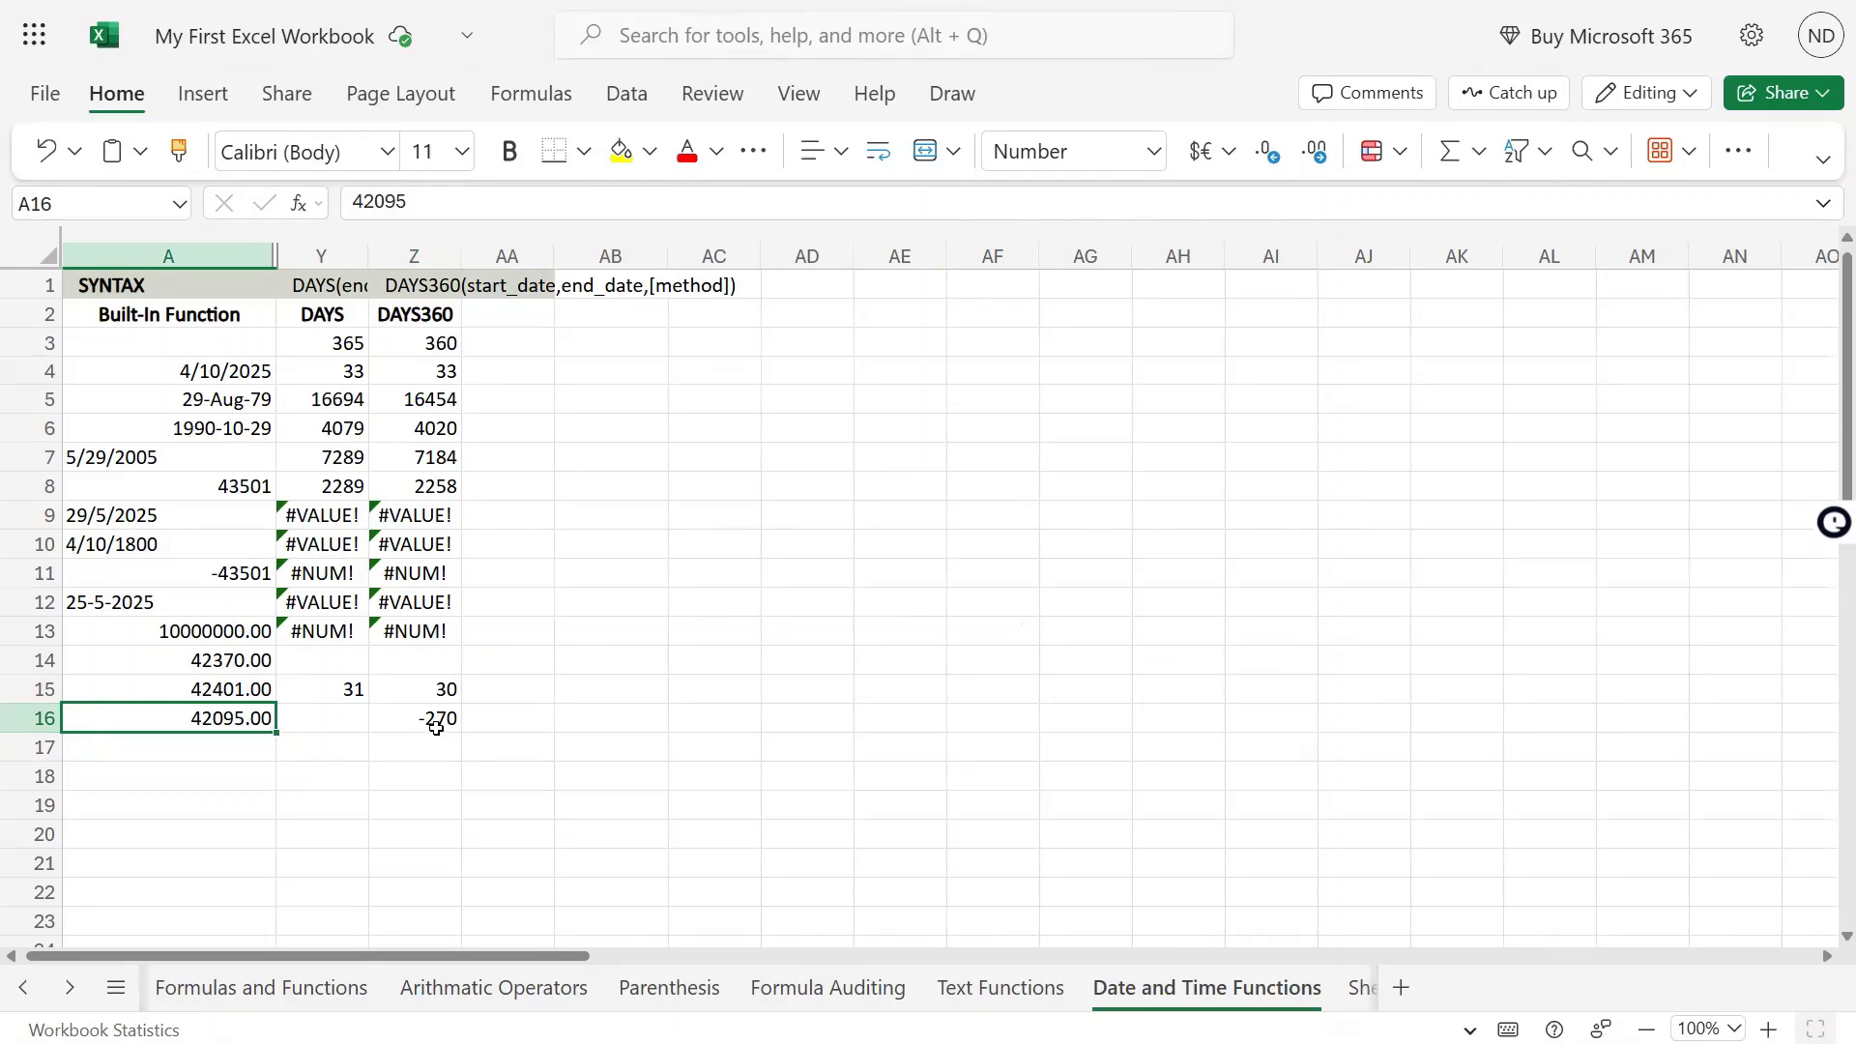
pyautogui.doubleClick(436, 721)
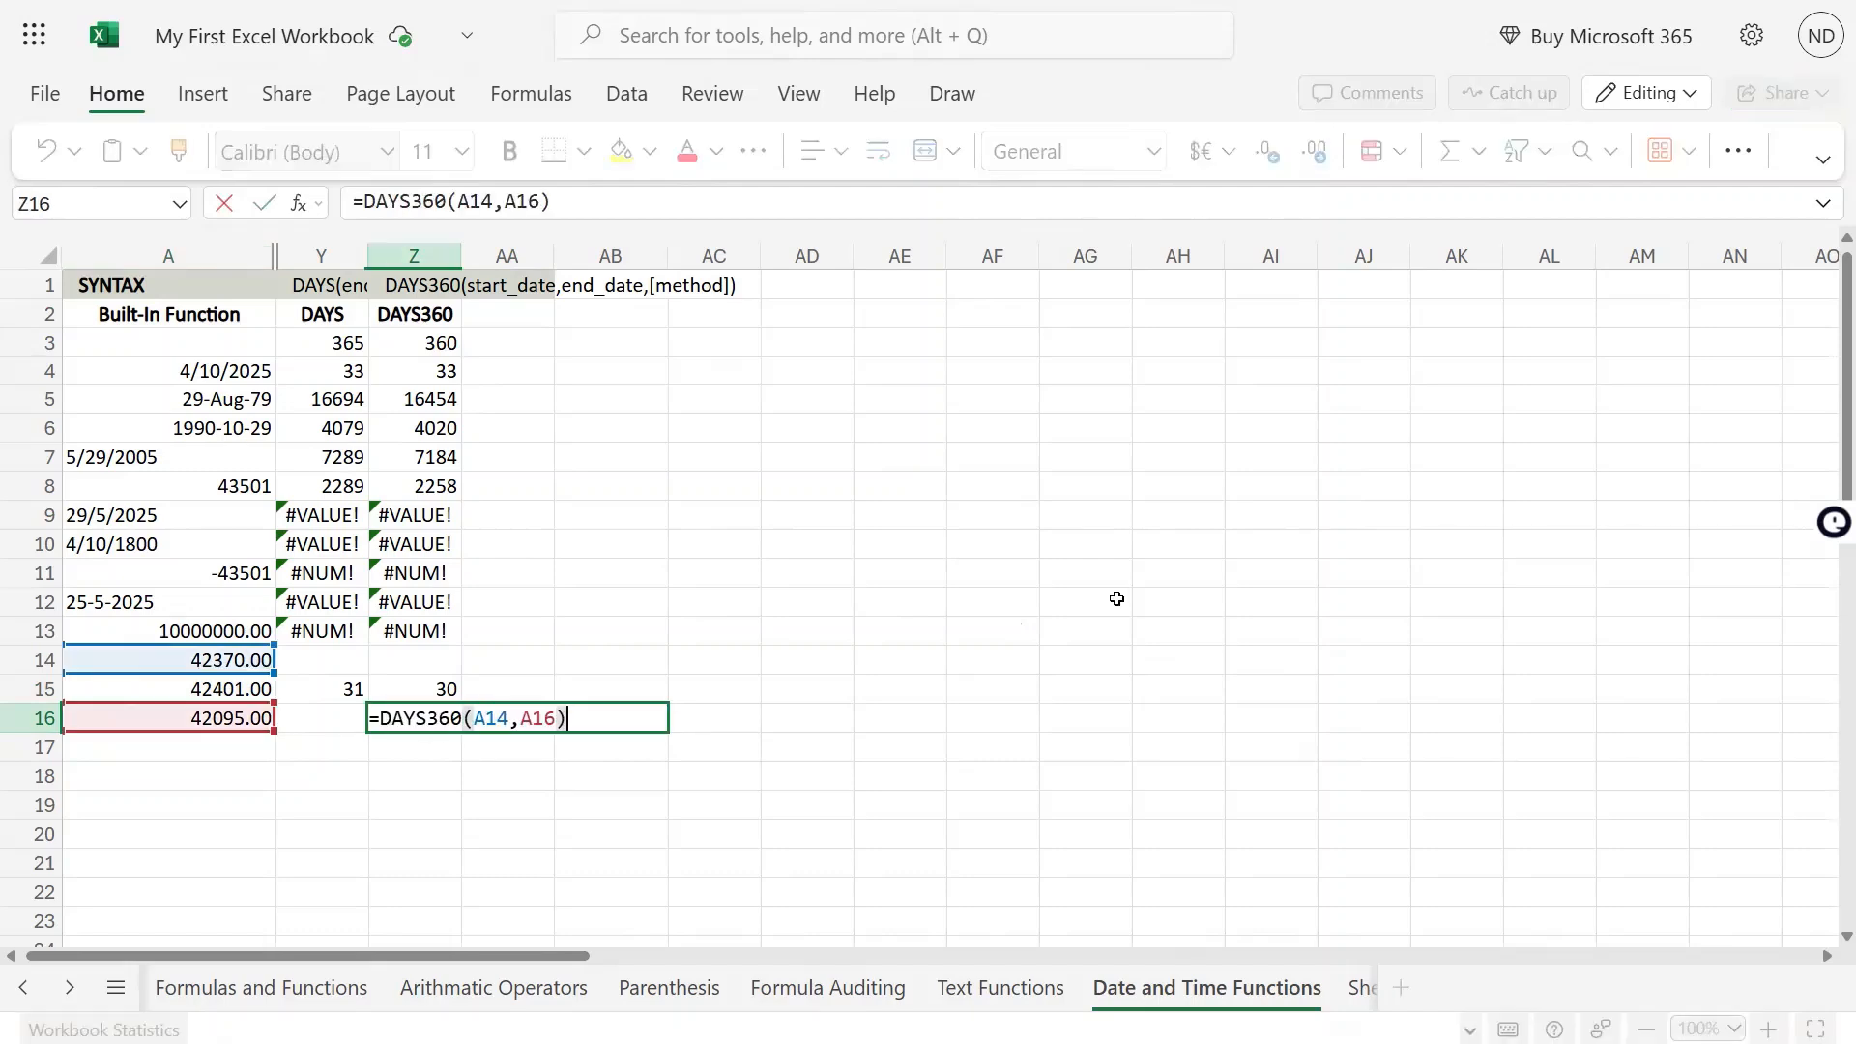
pyautogui.press('Left')
pyautogui.press('Left')
pyautogui.press('Left')
pyautogui.press('Left')
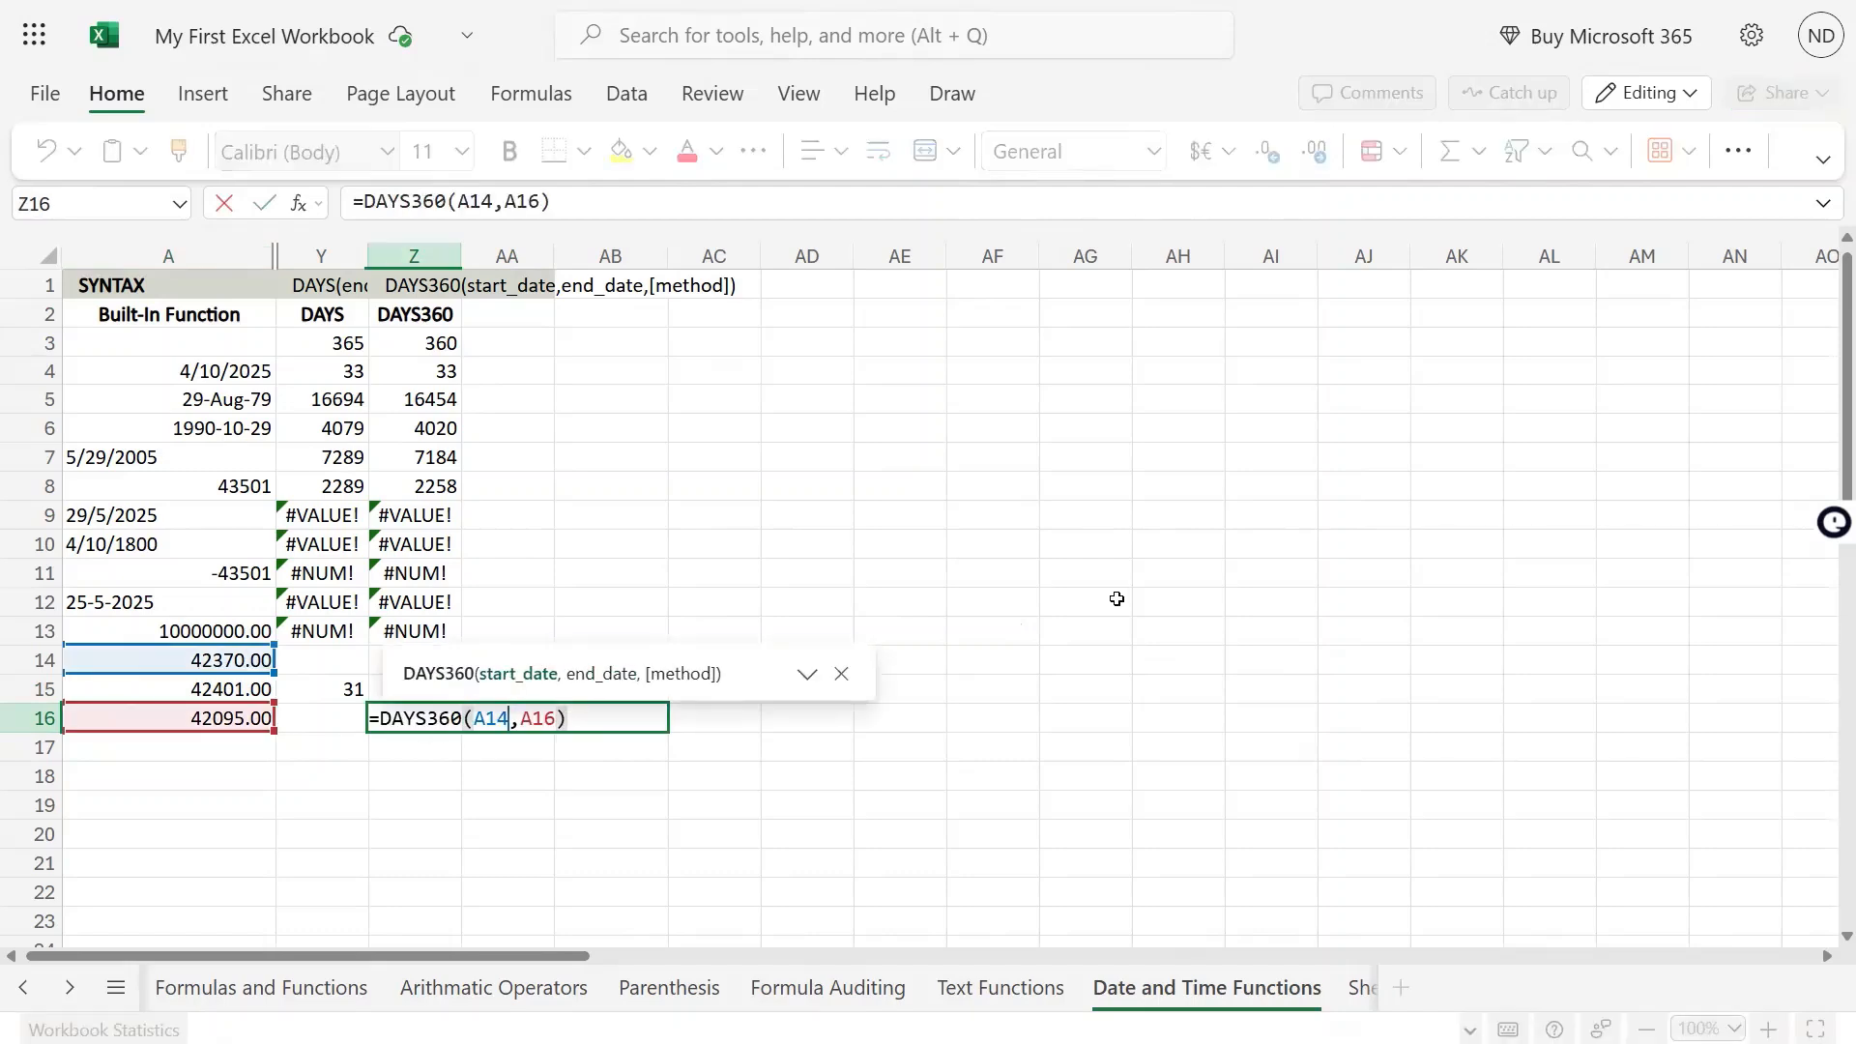
pyautogui.press('Escape')
# Replace the formula in Z16 with =DAYS360(A16,A15), using A16 as the start date and A15 as the end date
pyautogui.write('=')
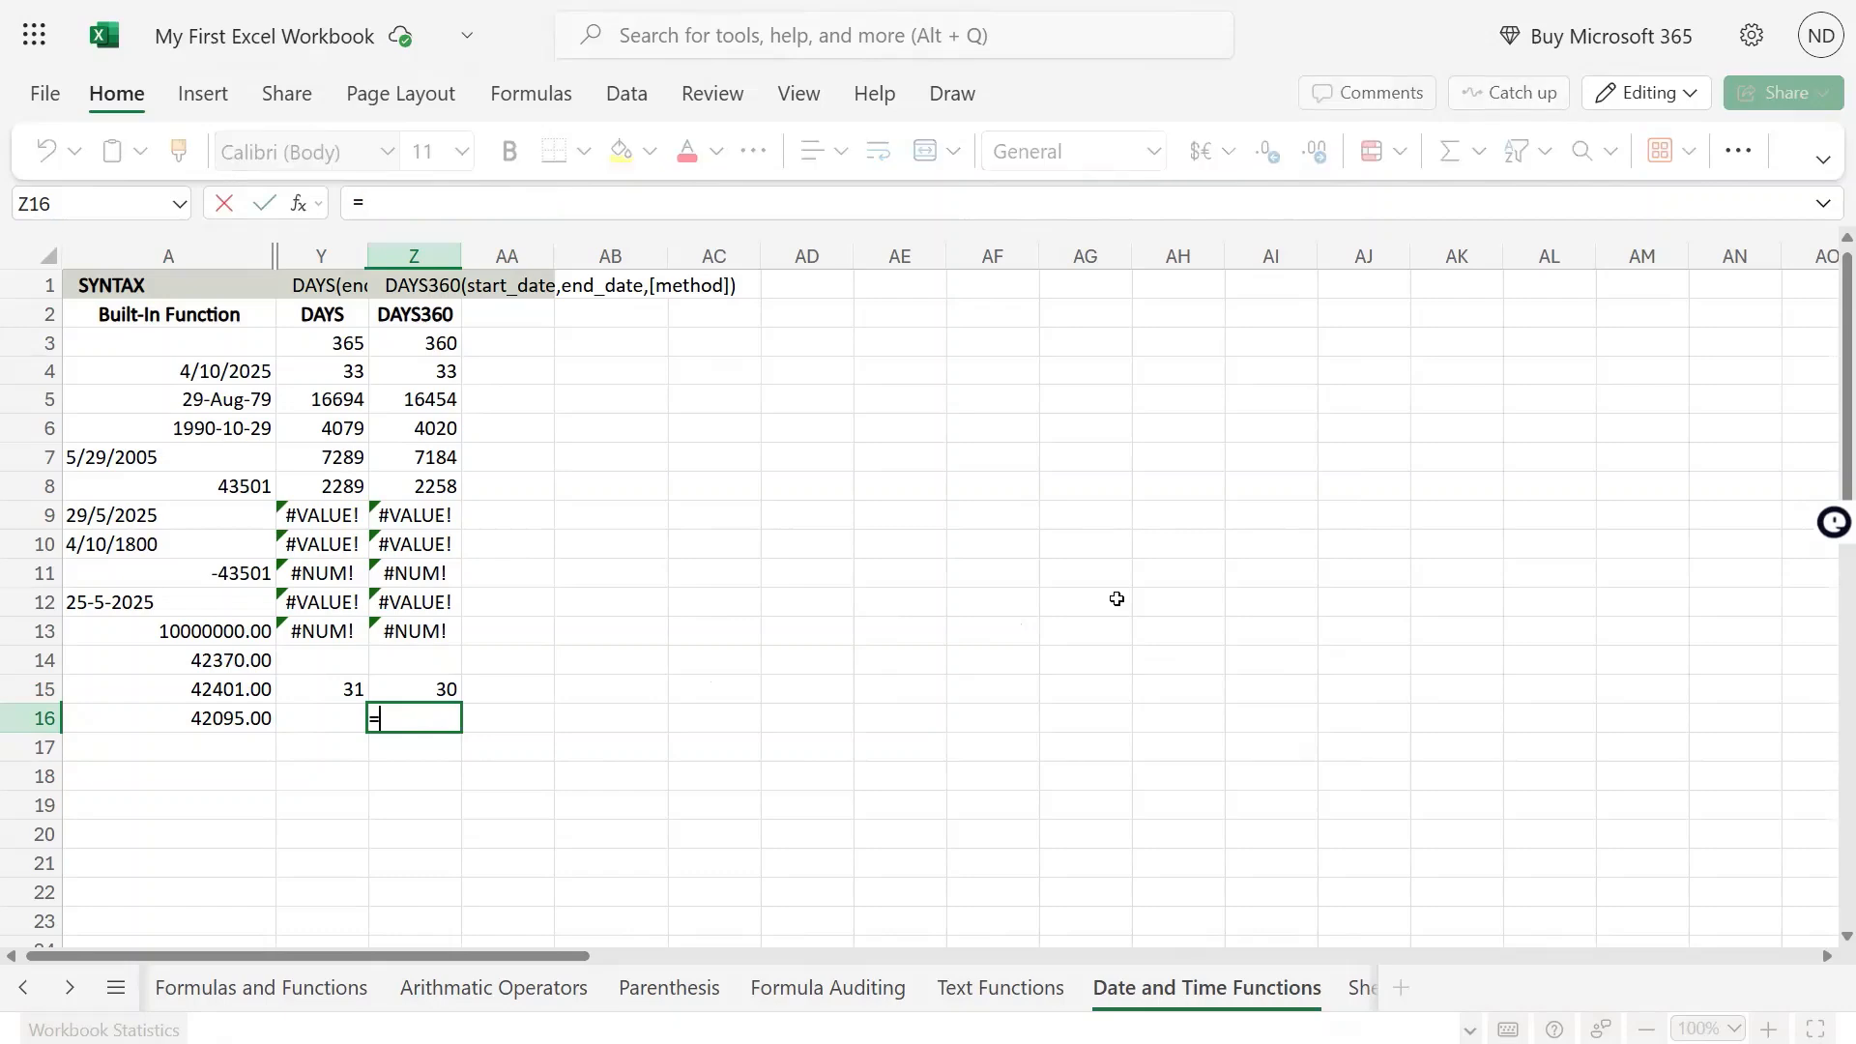
pyautogui.write('days')
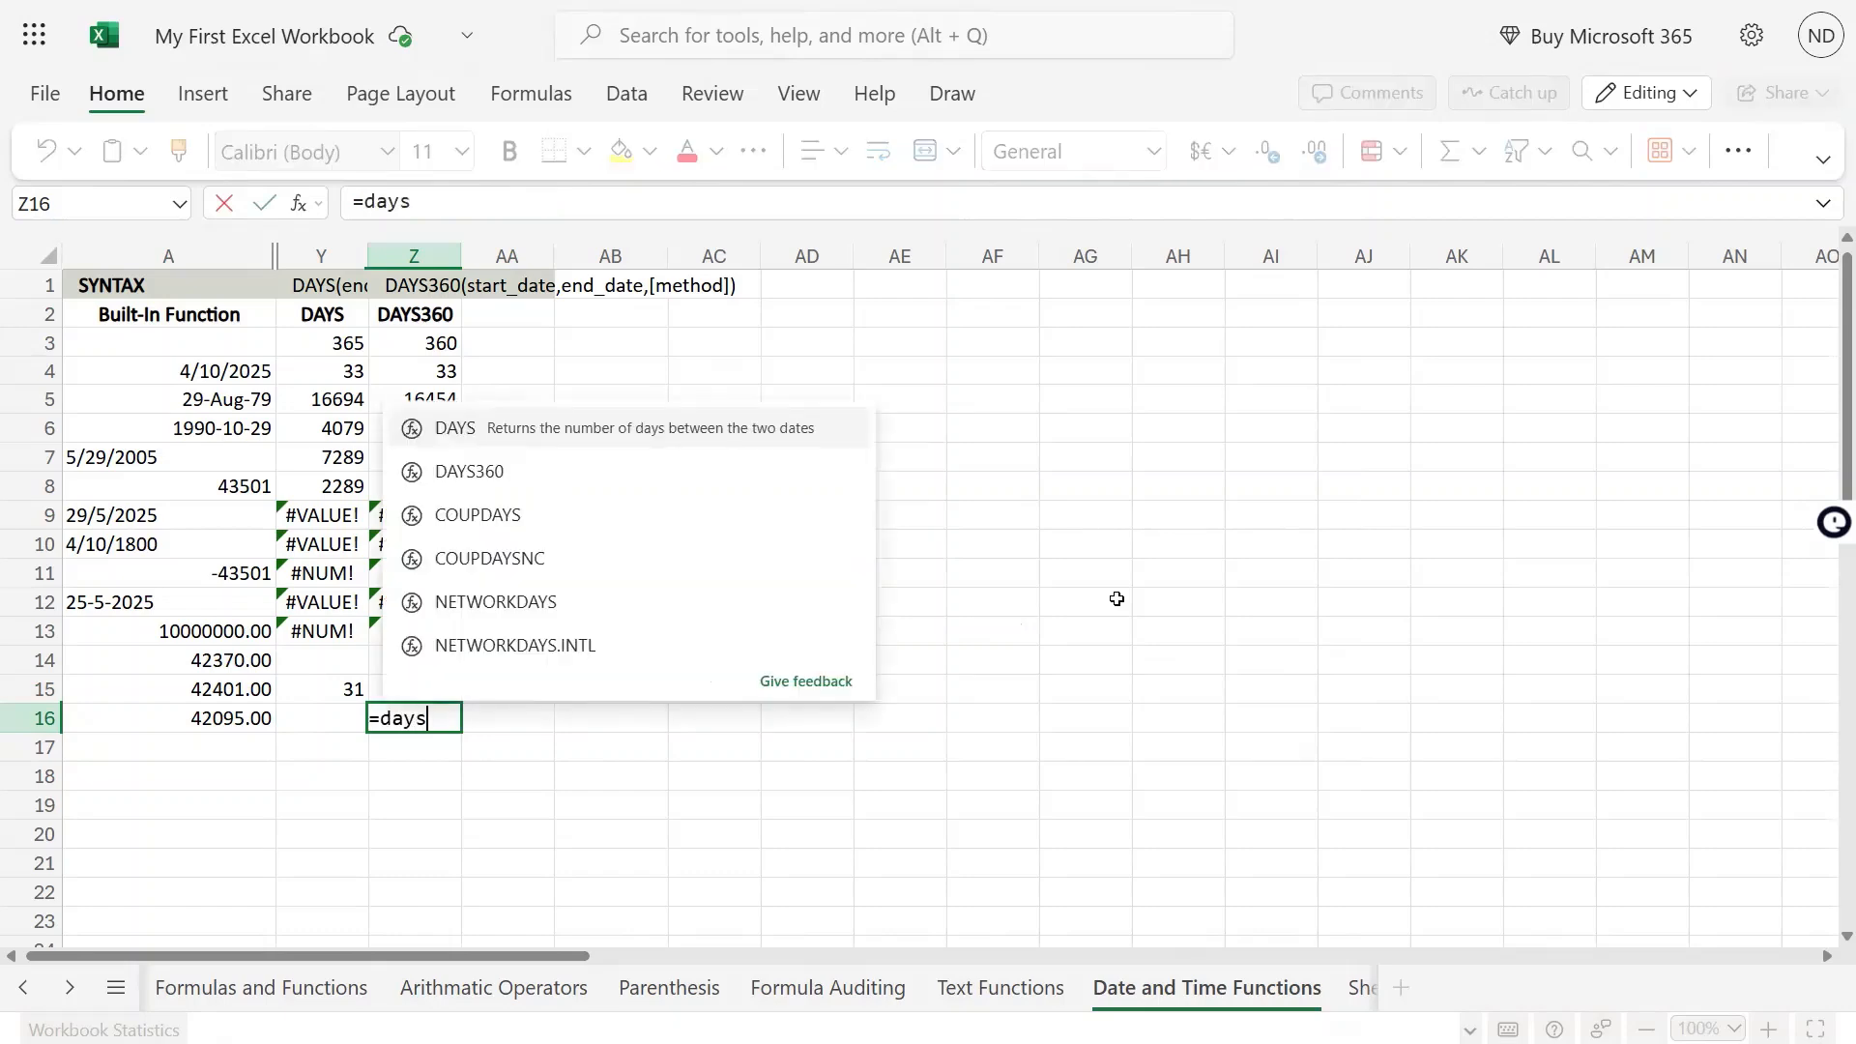
pyautogui.write('360(')
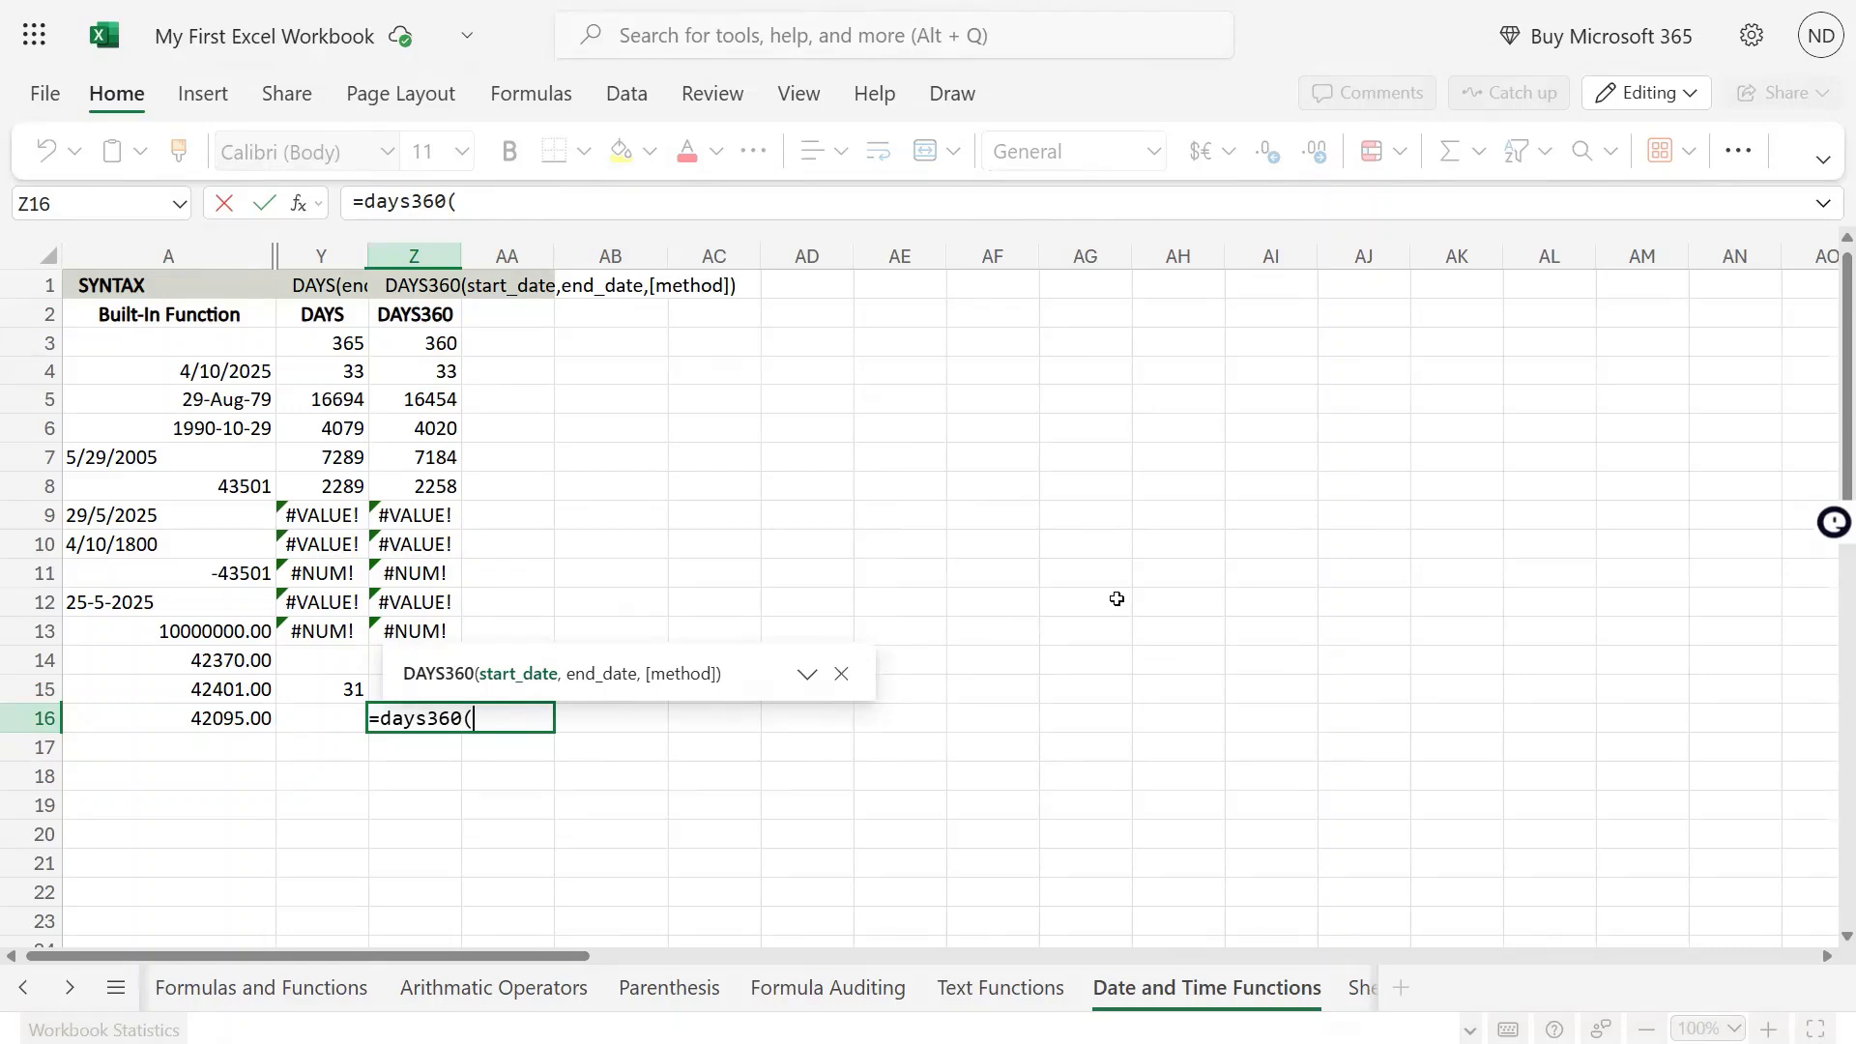
pyautogui.press('Left')
pyautogui.press('Left')
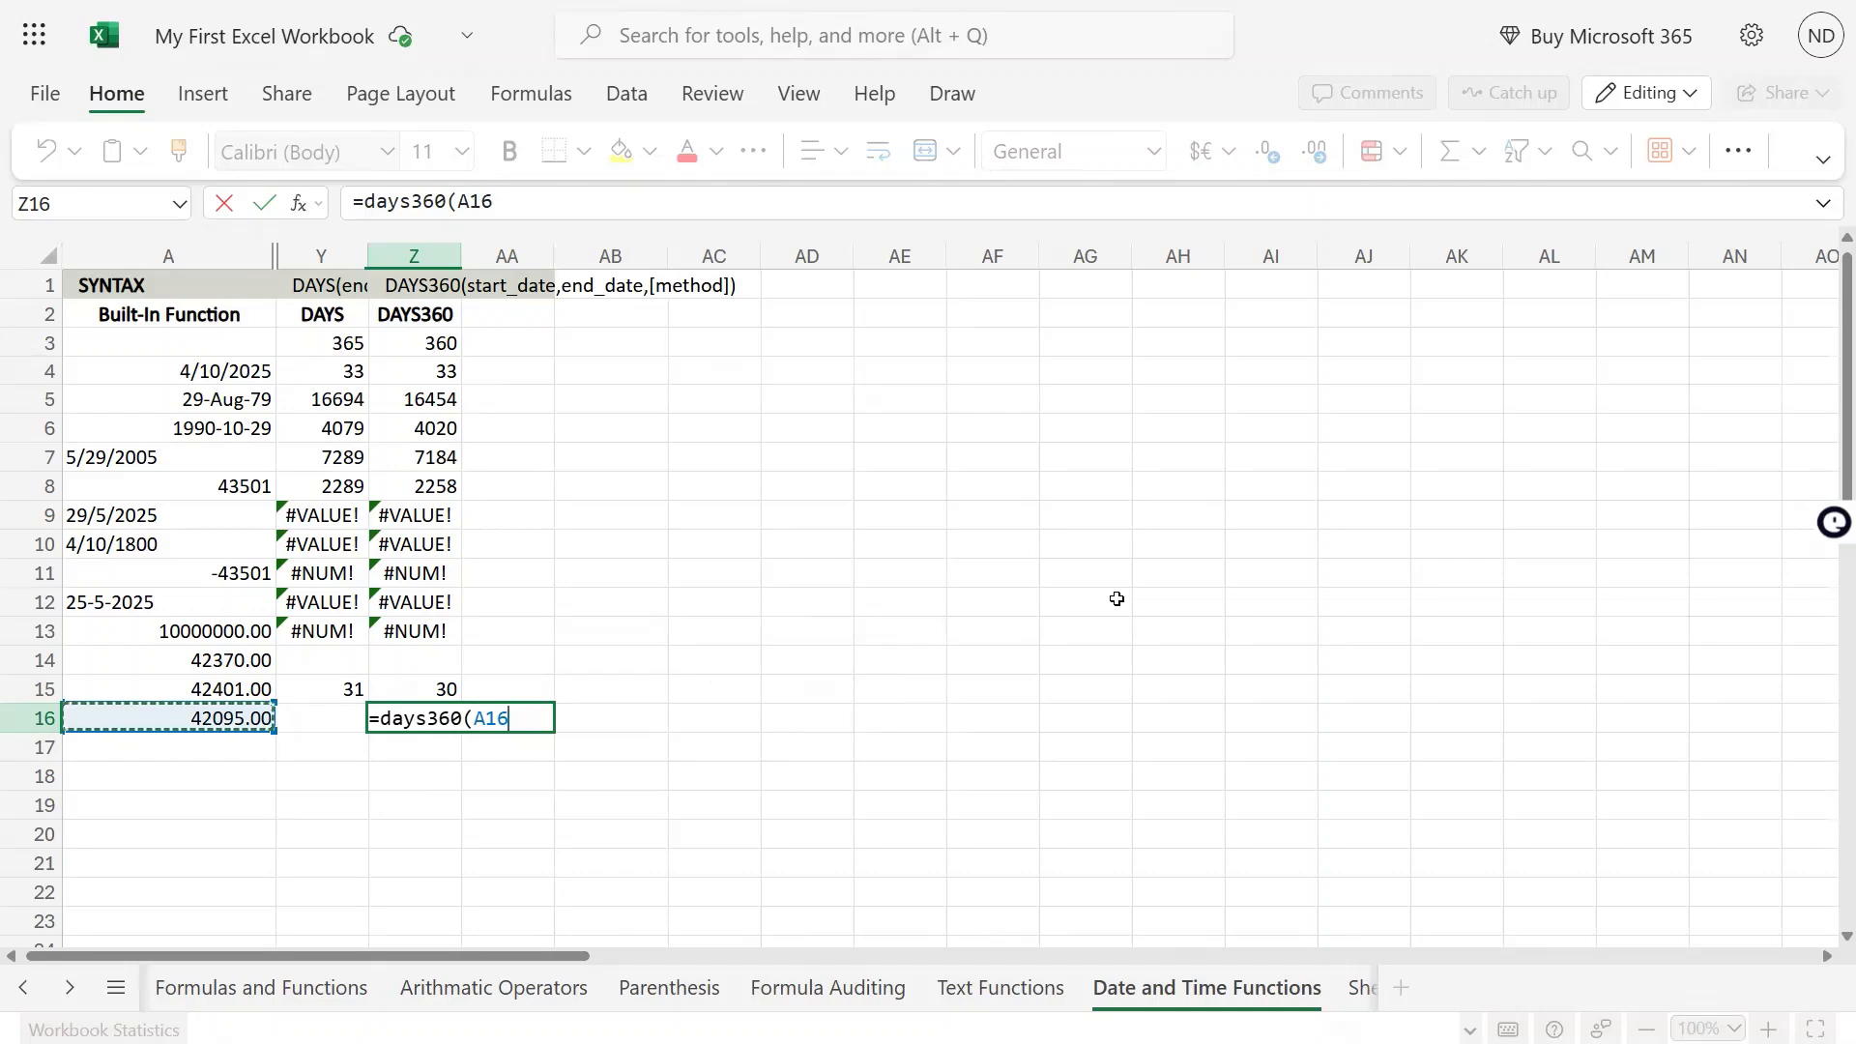
pyautogui.write(',')
pyautogui.press('Up')
pyautogui.press('Up')
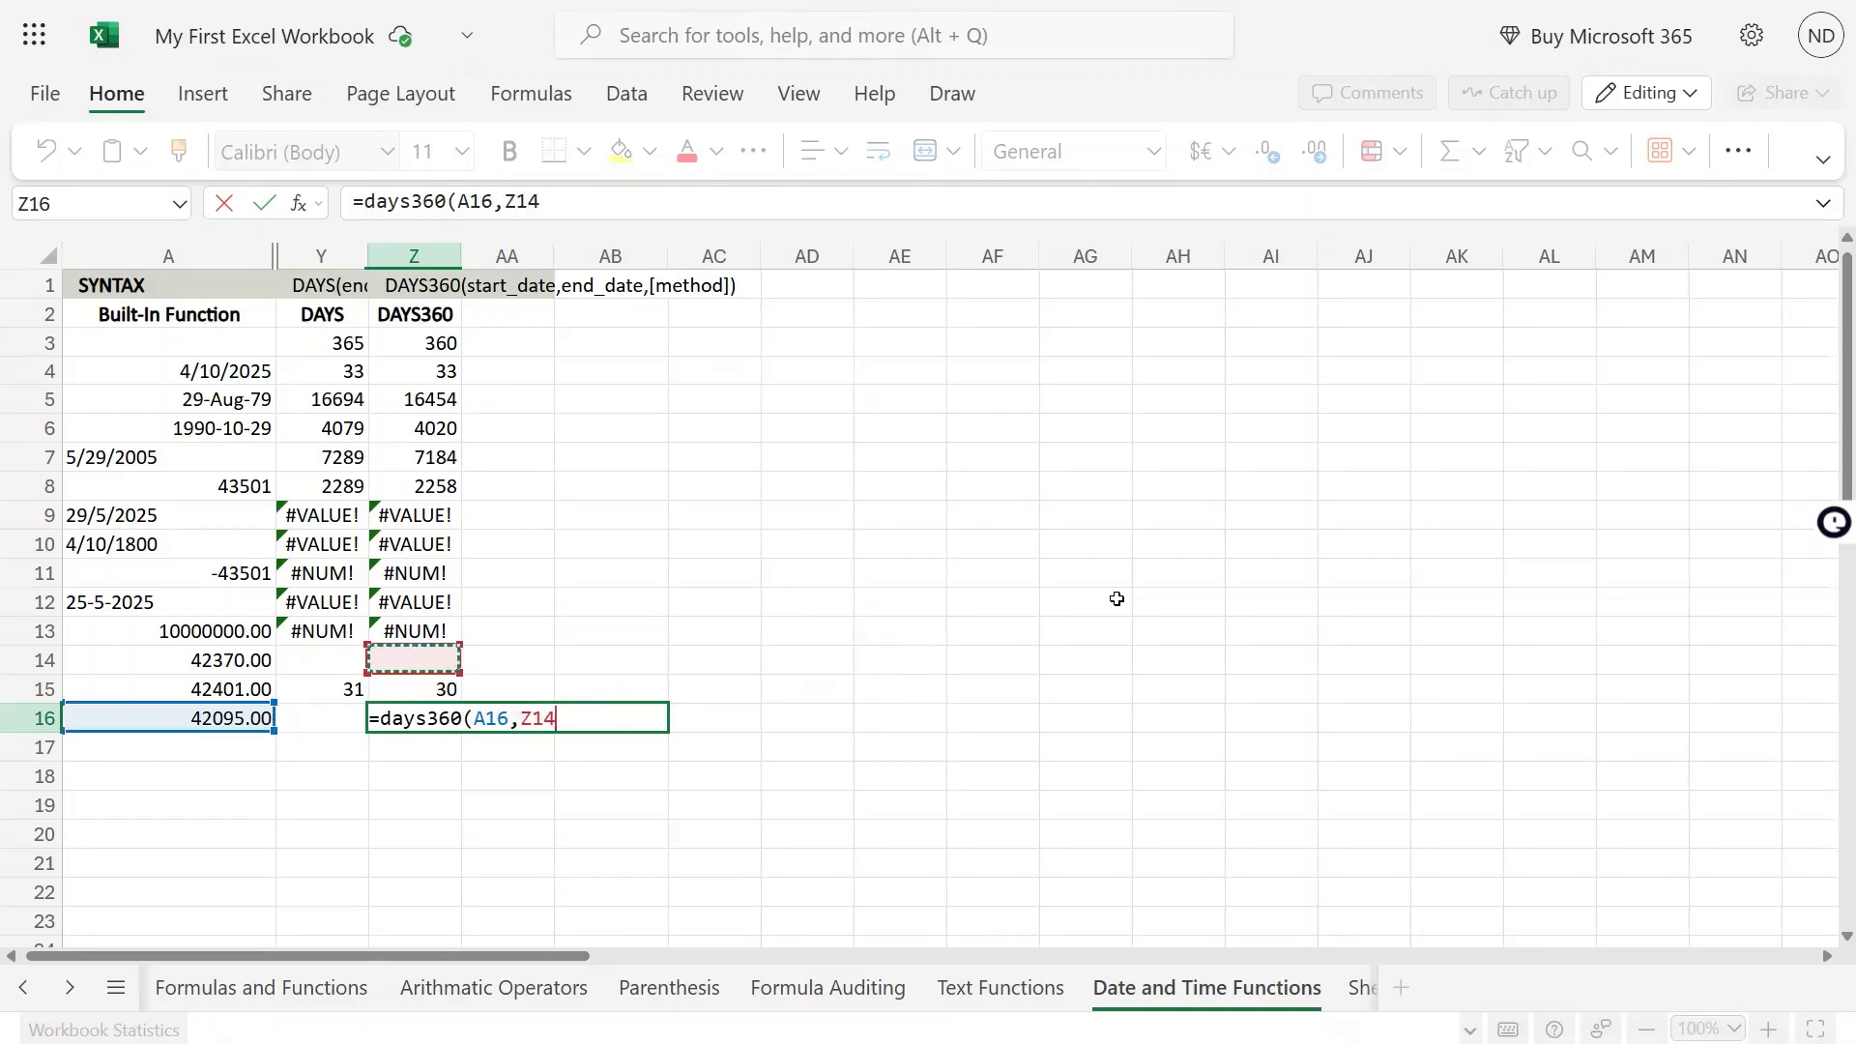
pyautogui.press('Down')
pyautogui.press('Left')
# Format the dates in A15:A16 as Short Date
pyautogui.press('Left')
pyautogui.press('Return')
pyautogui.press('Up')
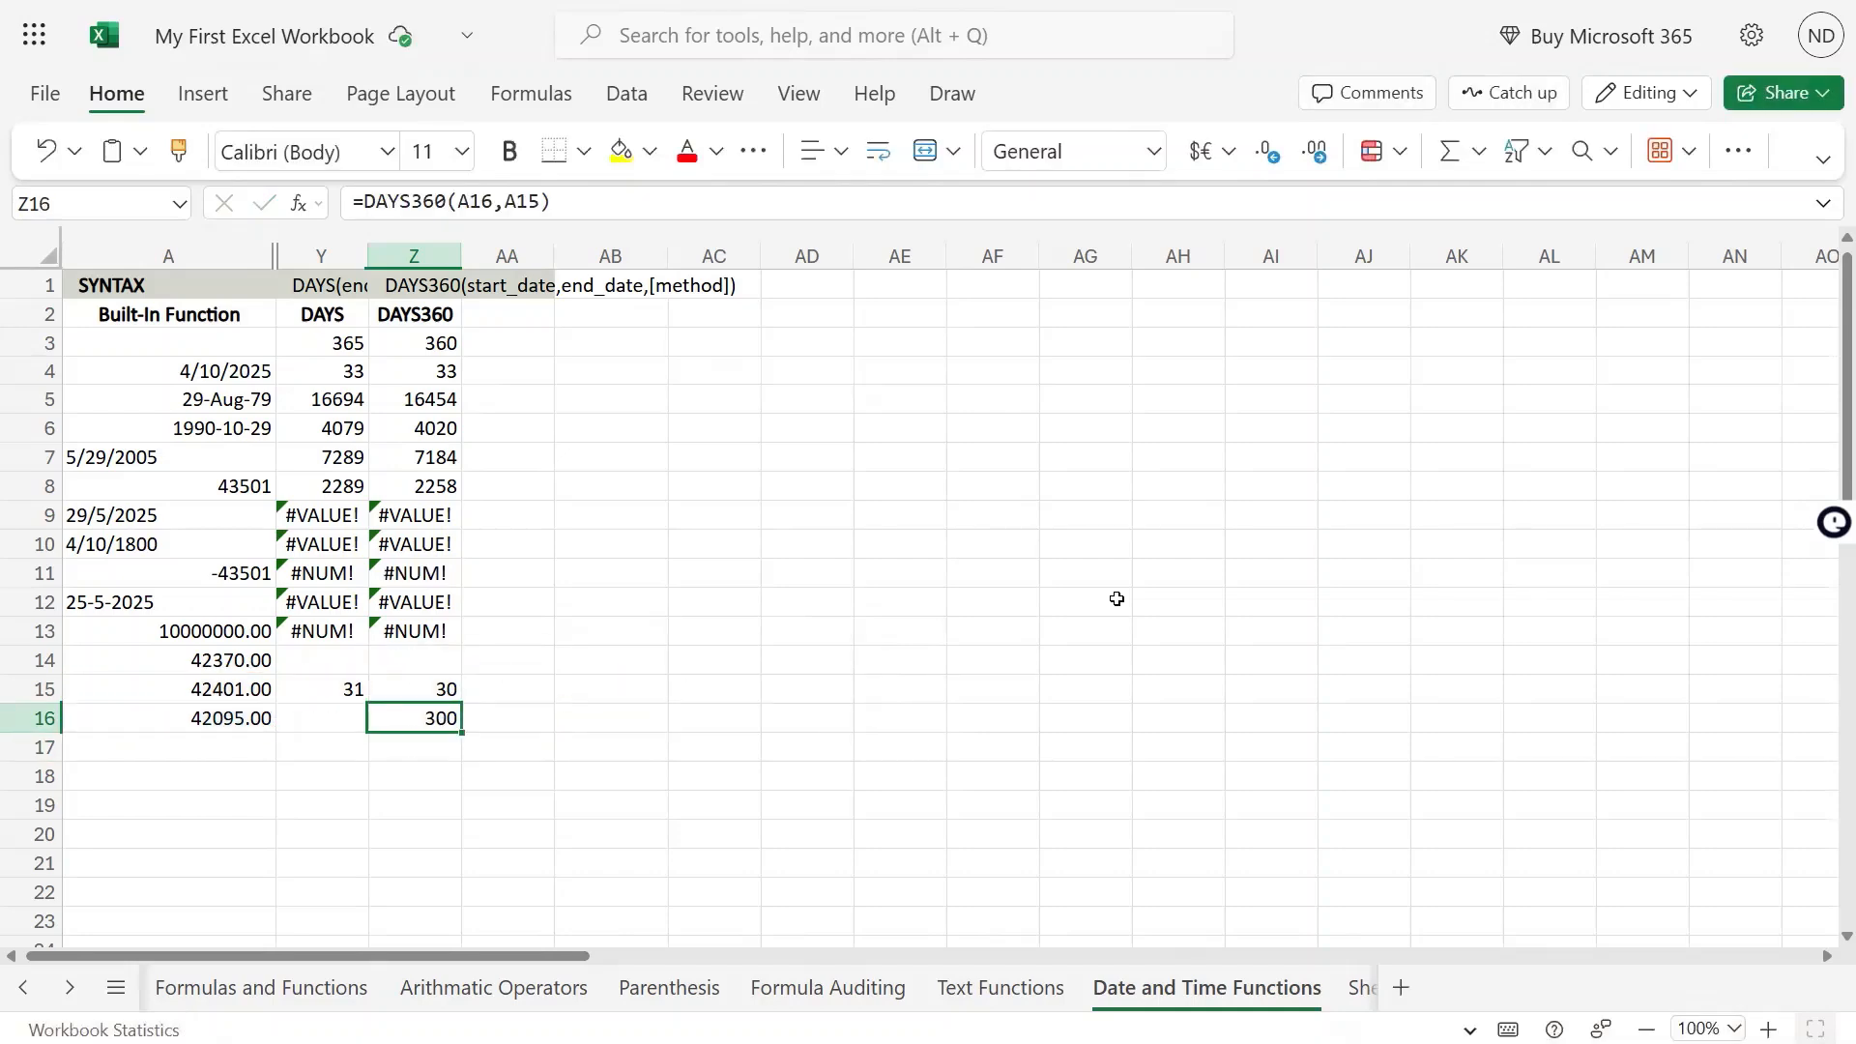
pyautogui.press('Left')
pyautogui.press('Left')
pyautogui.press('Up')
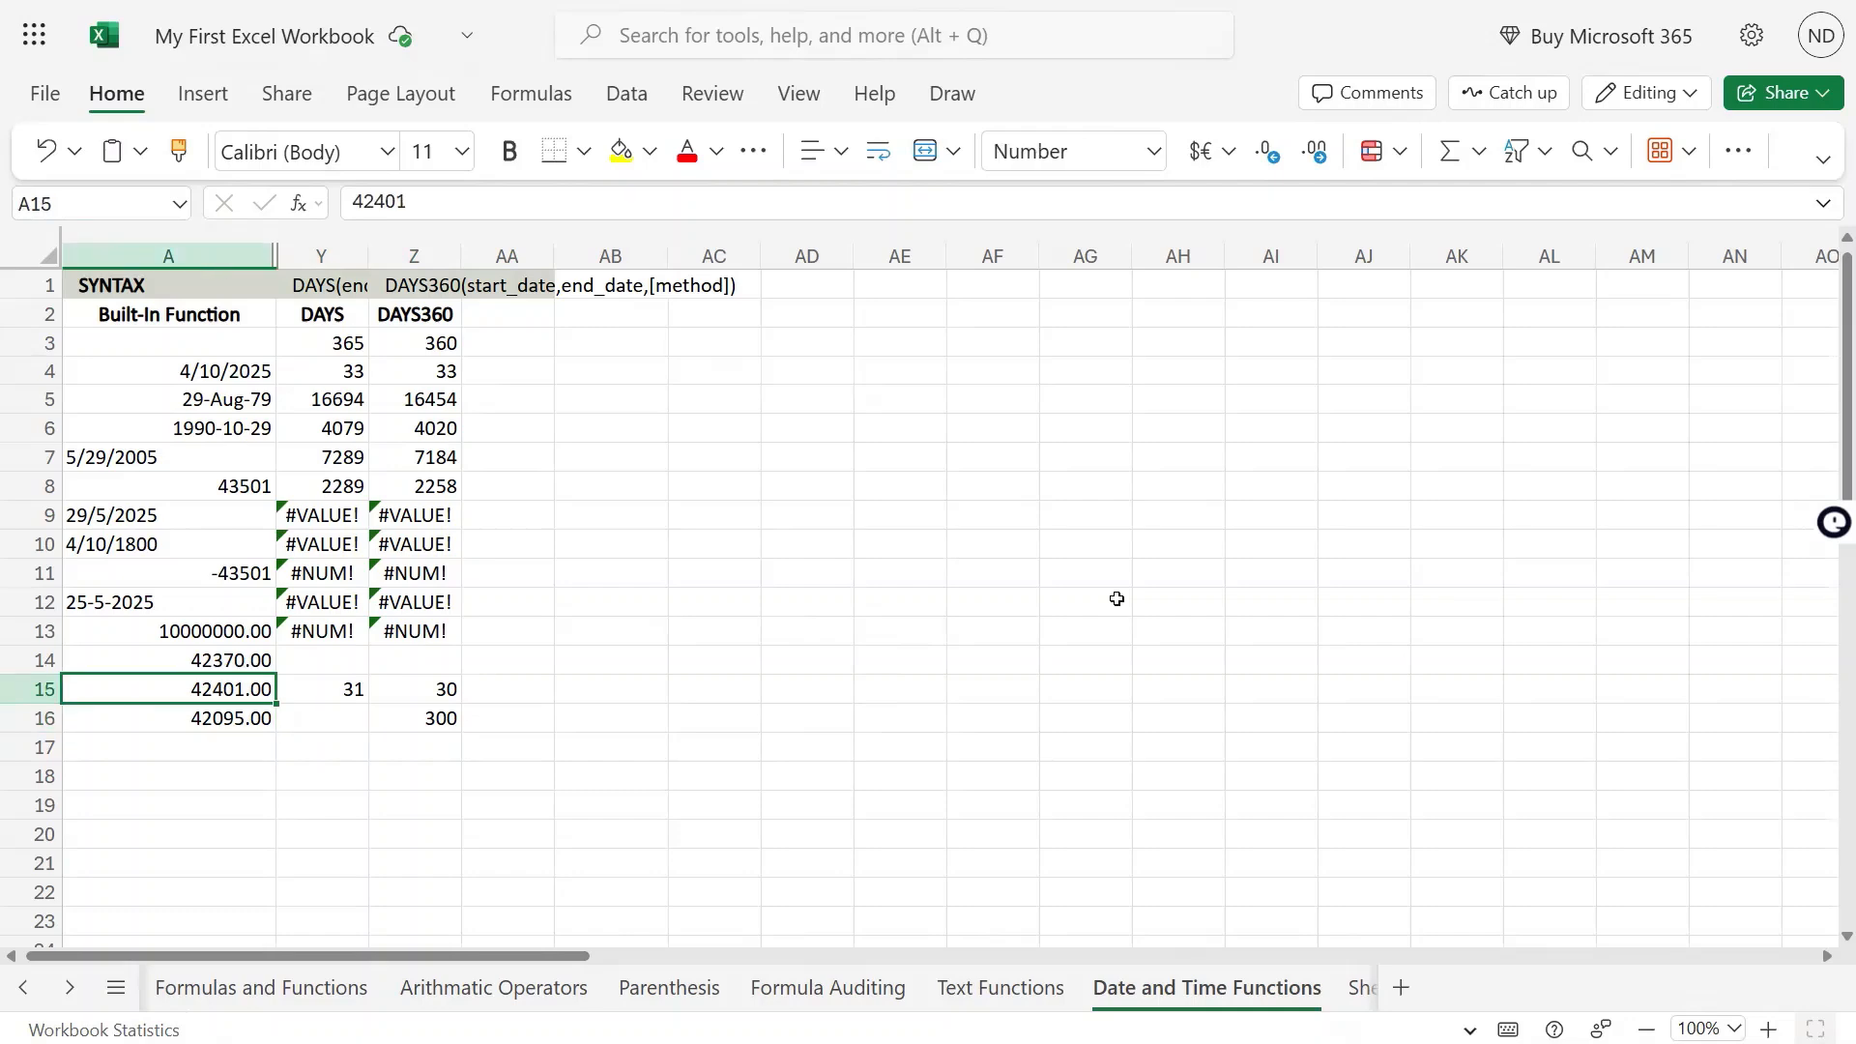
pyautogui.hotkey('shift', 'Down')
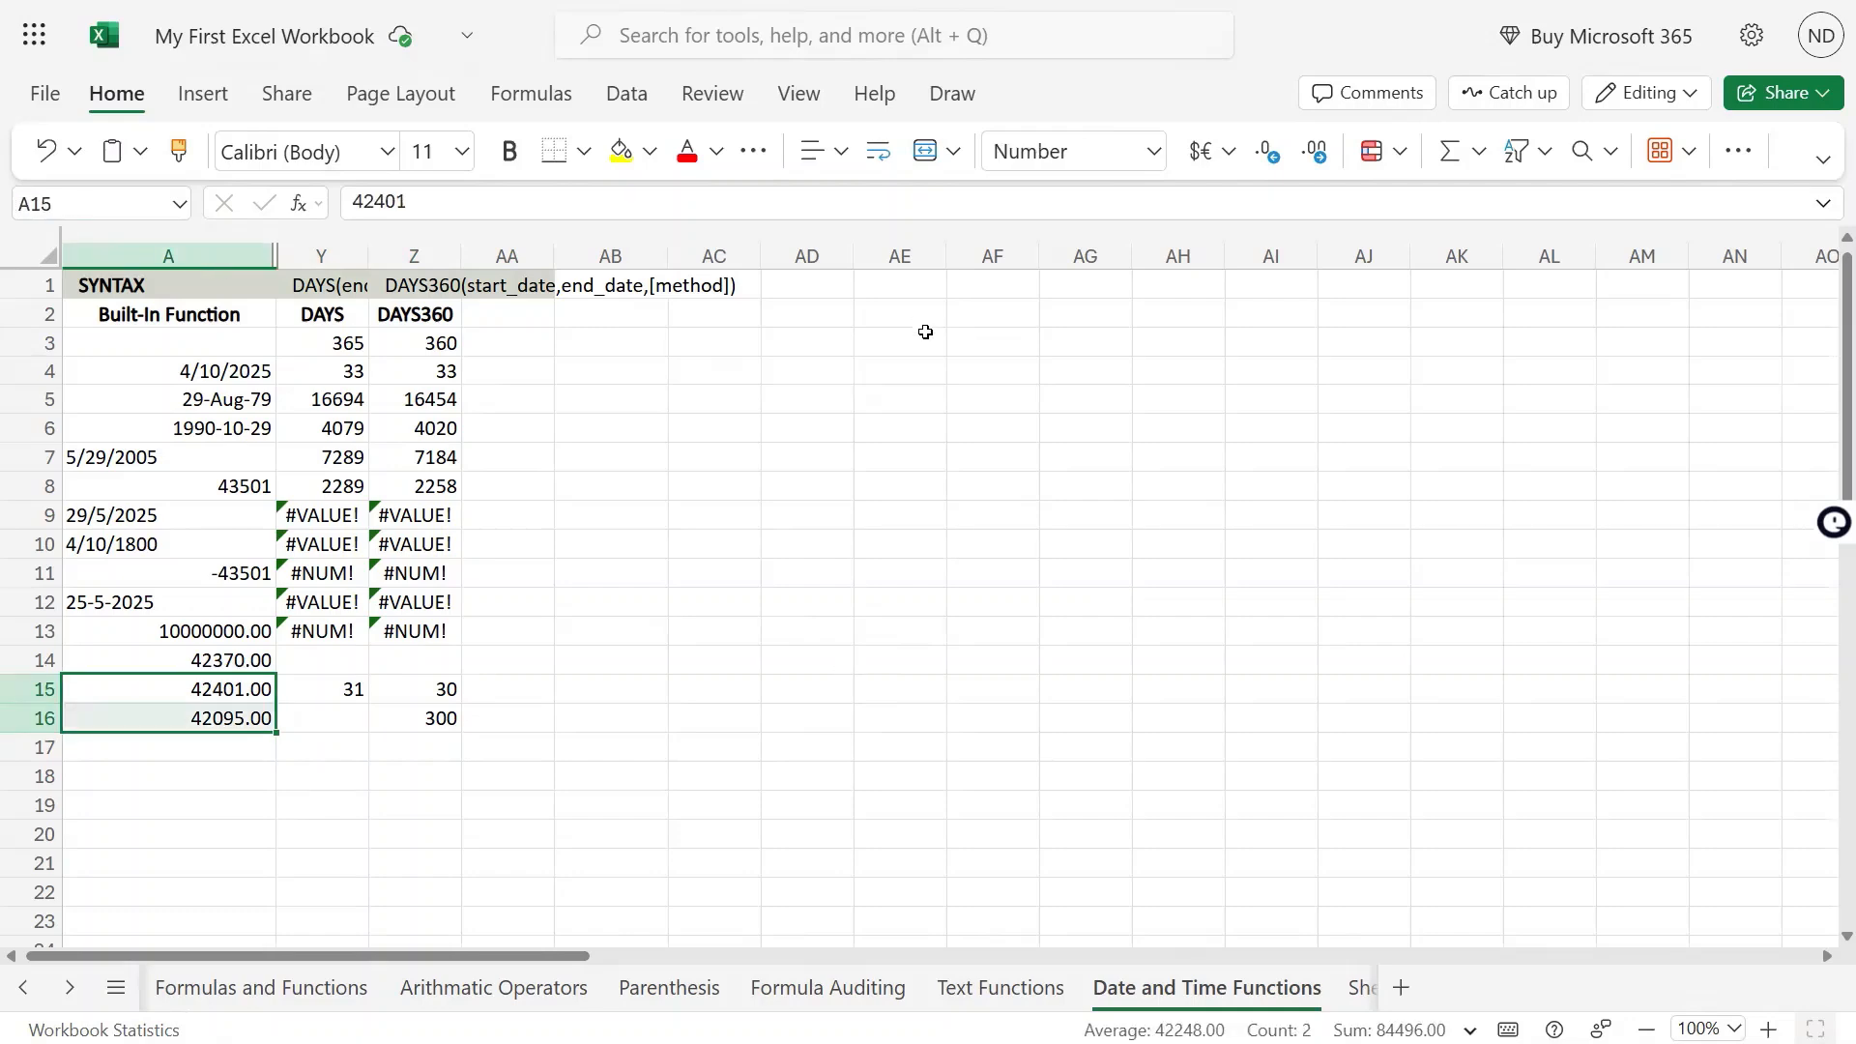
pyautogui.click(1152, 152)
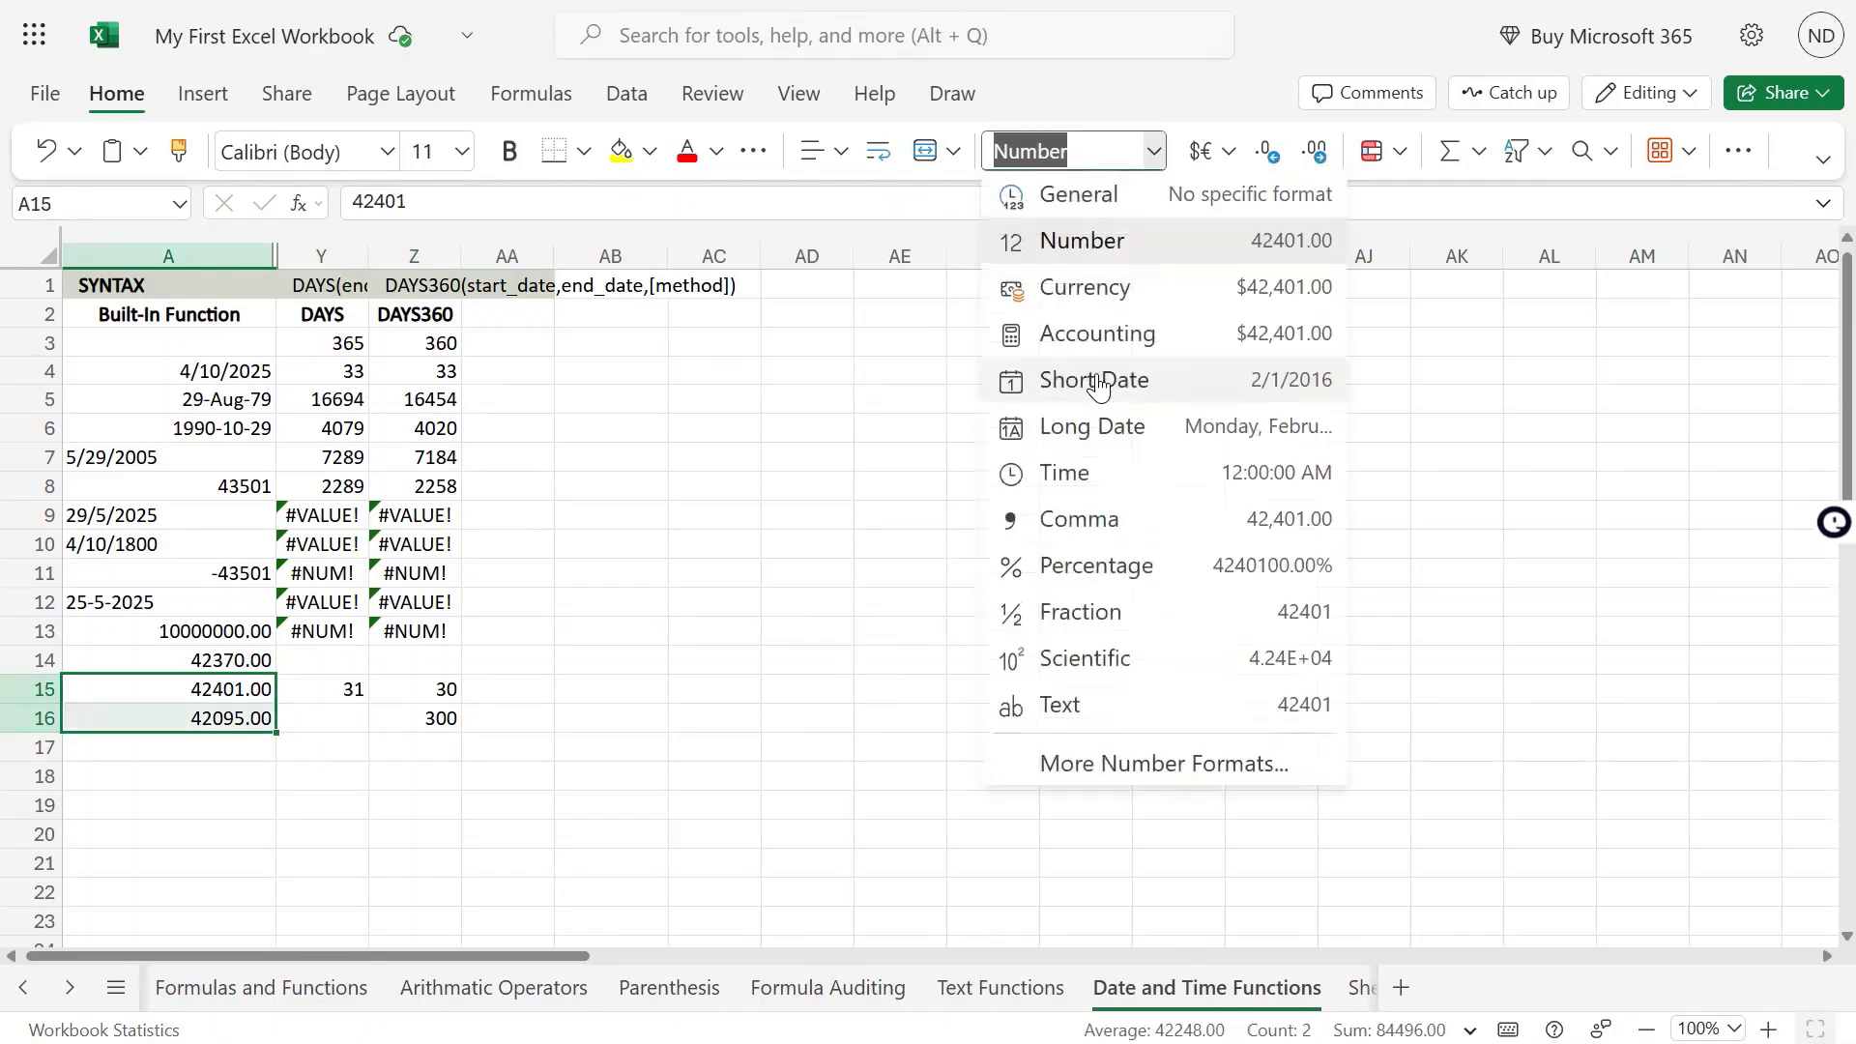
pyautogui.click(1133, 379)
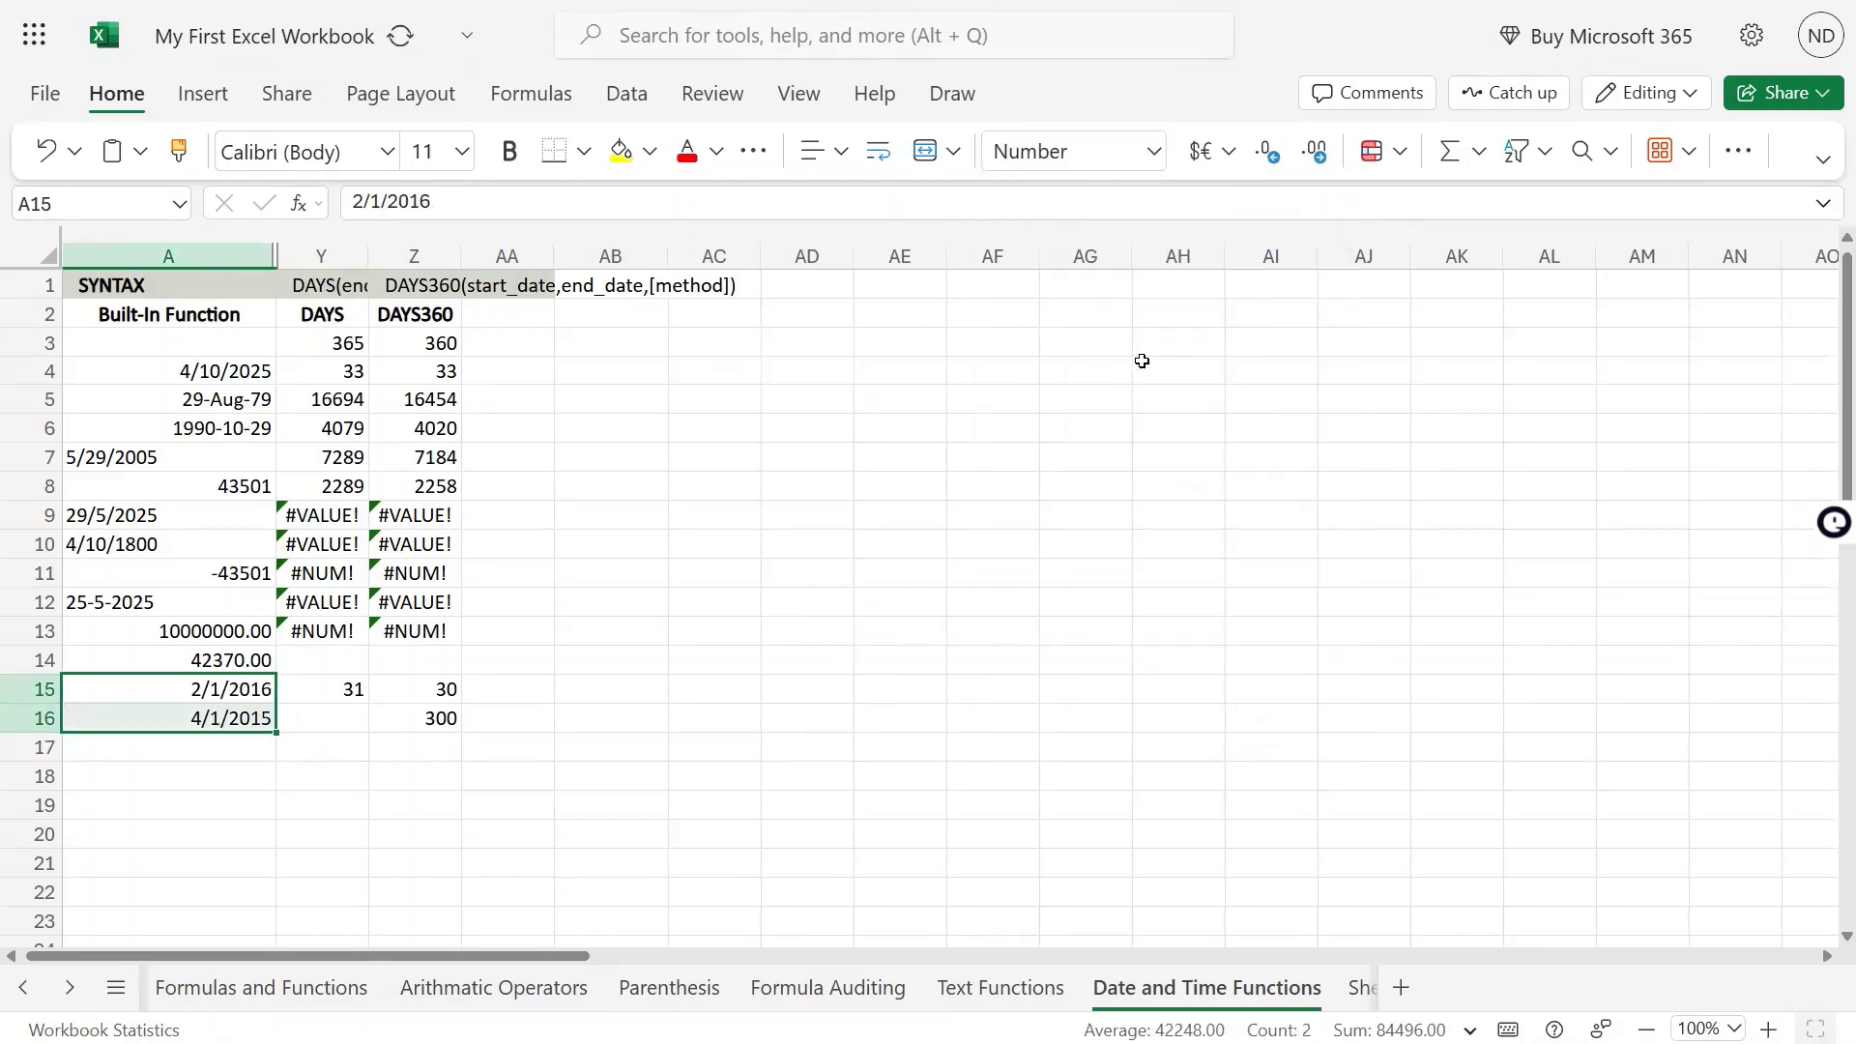
# Compare the dates in A15 and A16 to see which one is earlier
pyautogui.click(240, 696)
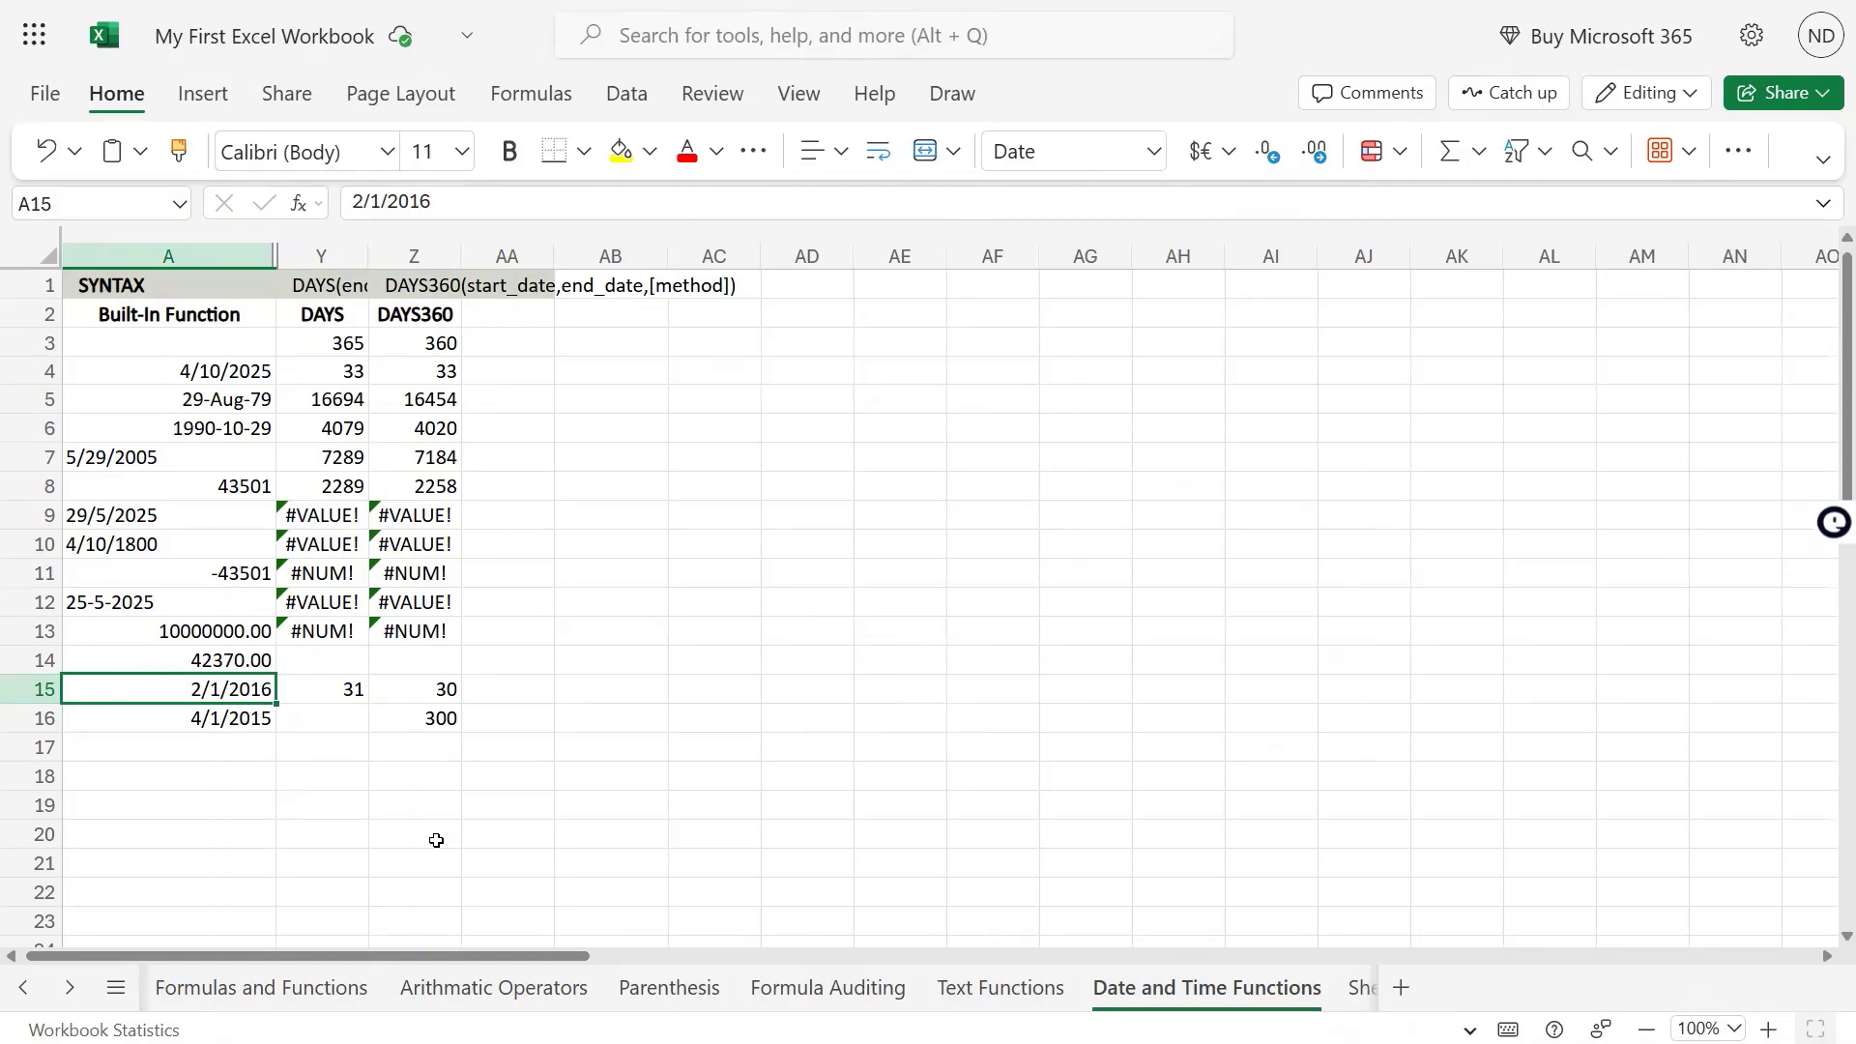
pyautogui.press('Down')
pyautogui.press('Up')
pyautogui.press('Down')
pyautogui.press('Up')
pyautogui.press('Down')
# Add FALSE as the method argument of the DAYS360 formula in Z16, and dismiss the low battery notice
pyautogui.press('Right')
pyautogui.press('Right')
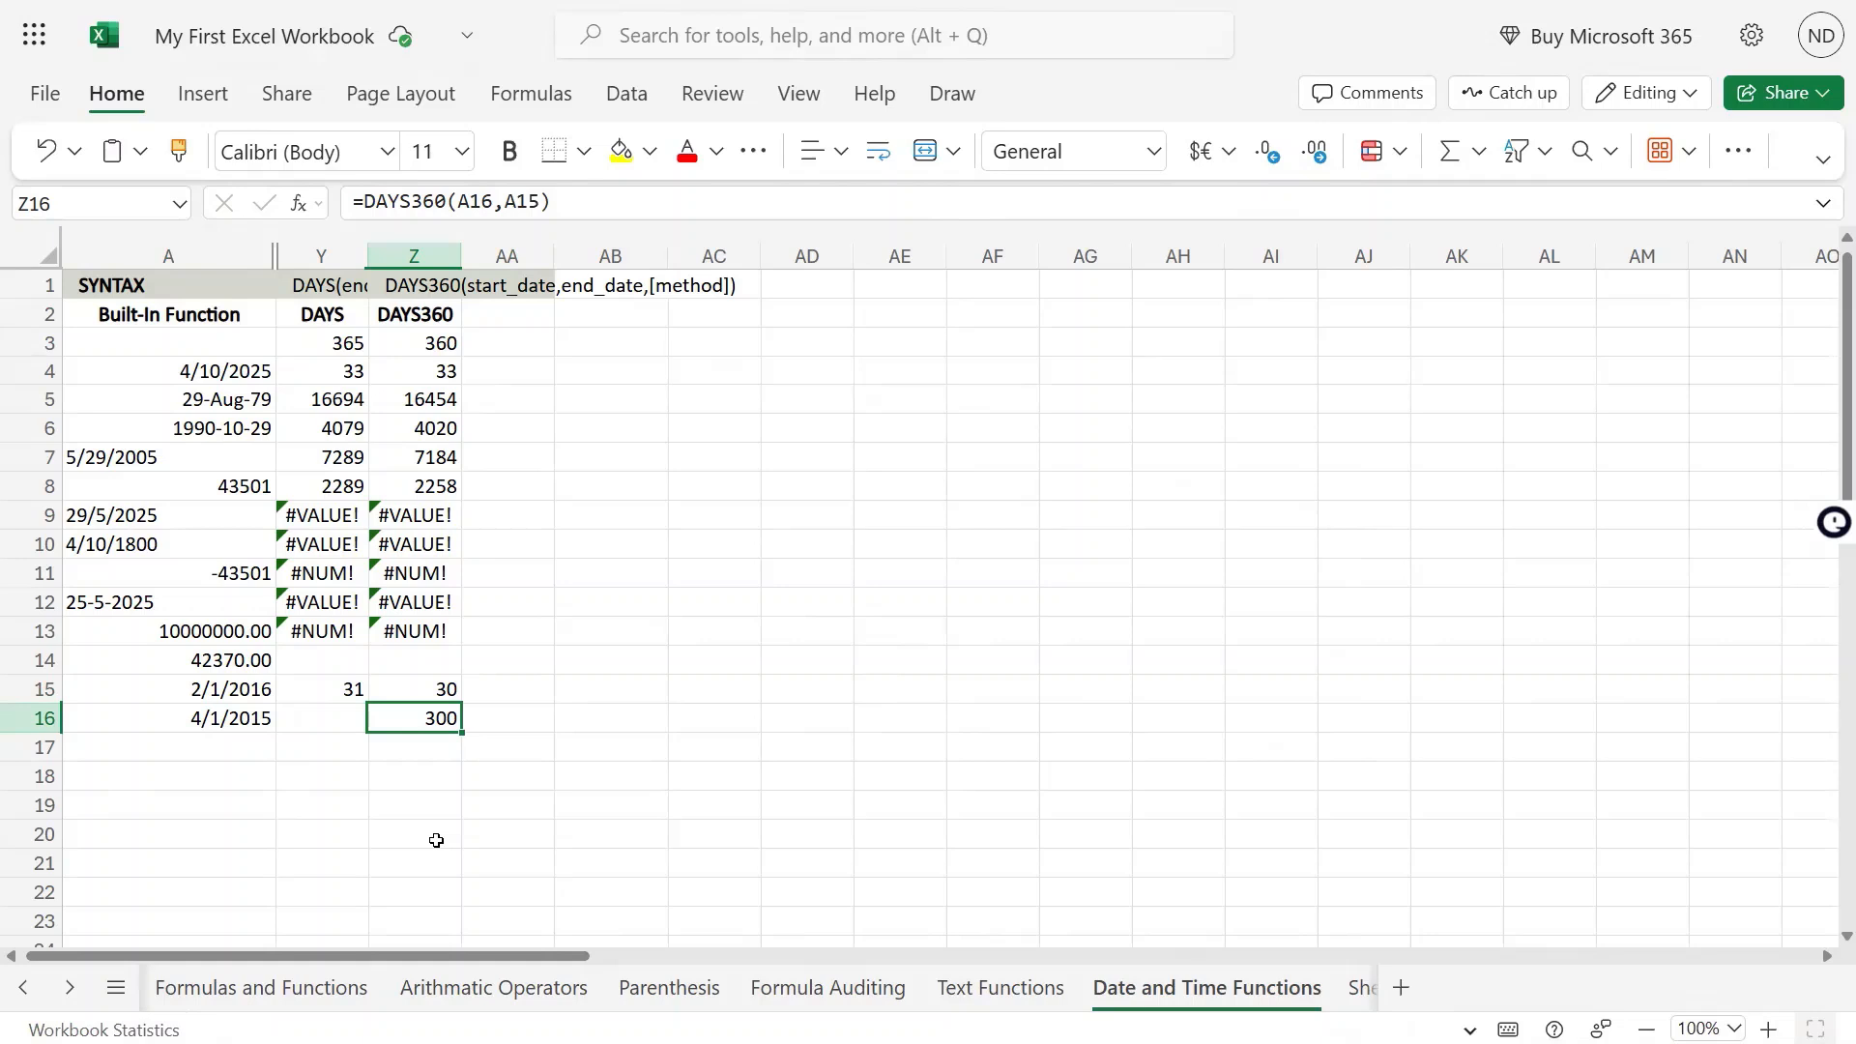
pyautogui.press('F2')
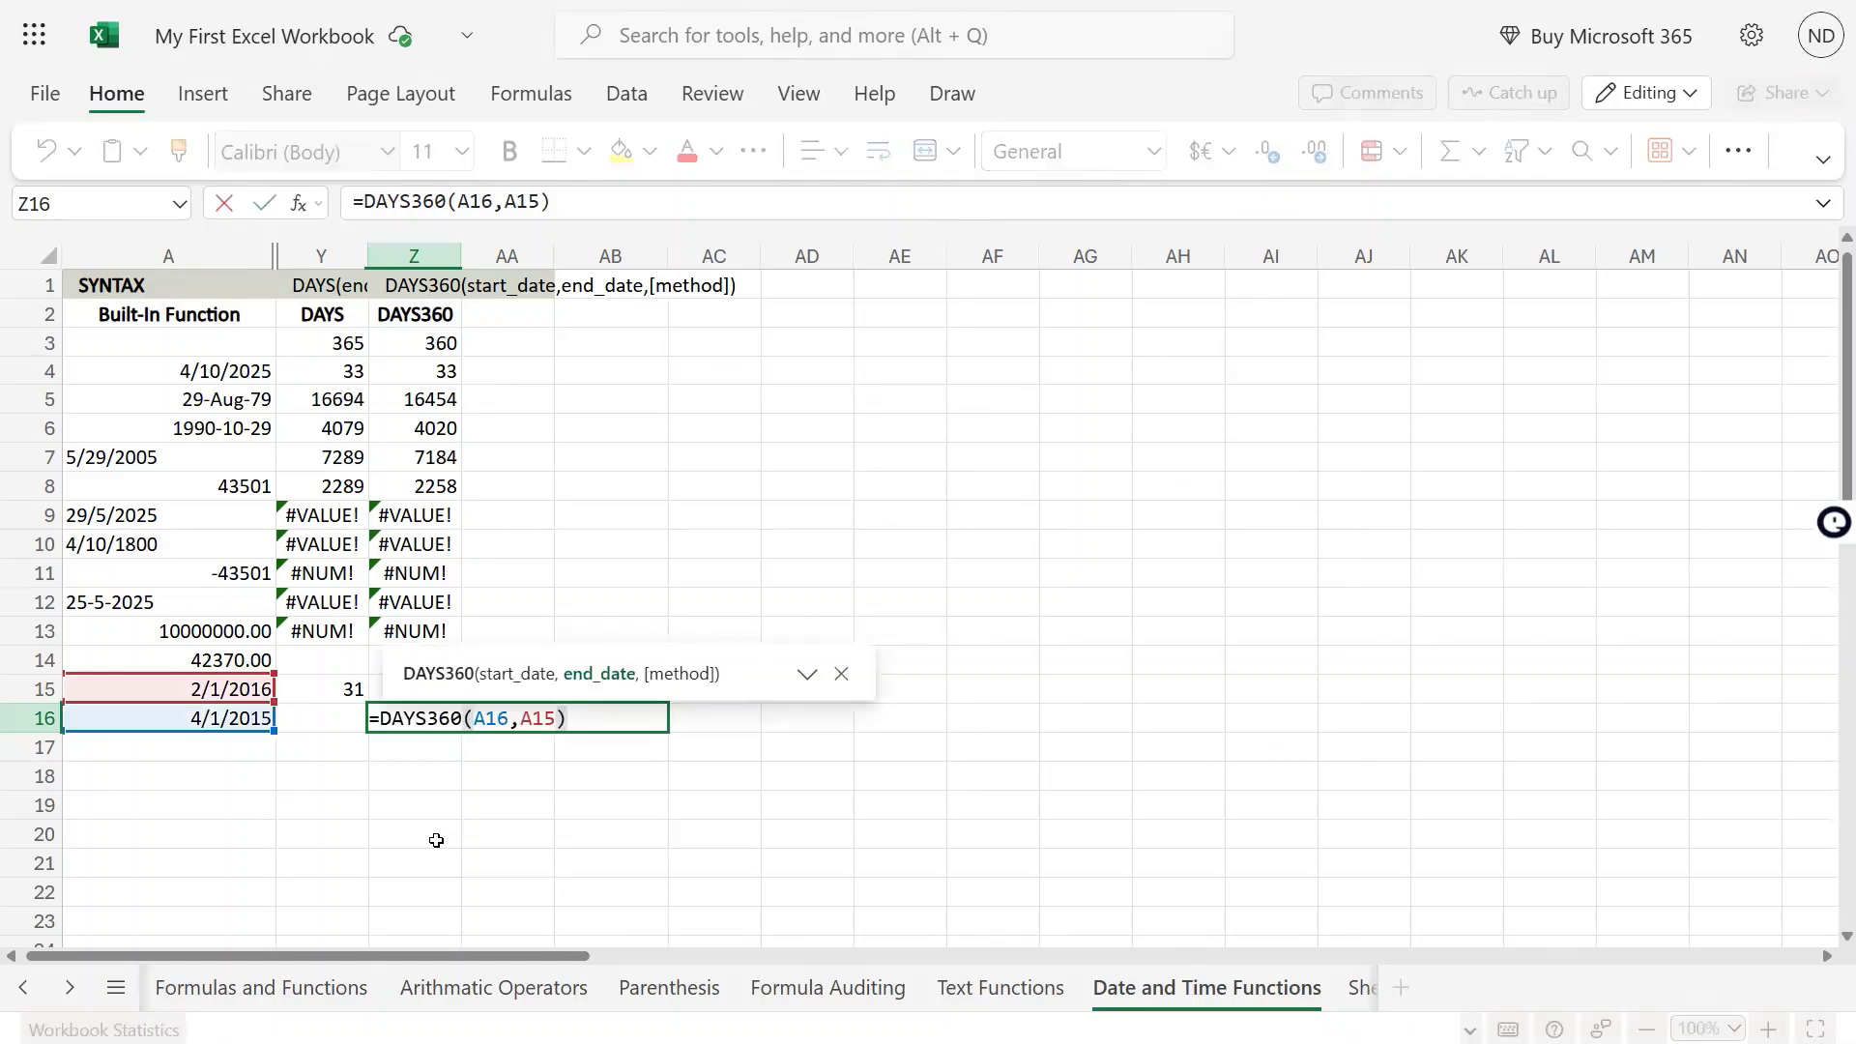
pyautogui.write(',false')
pyautogui.press('Tab')
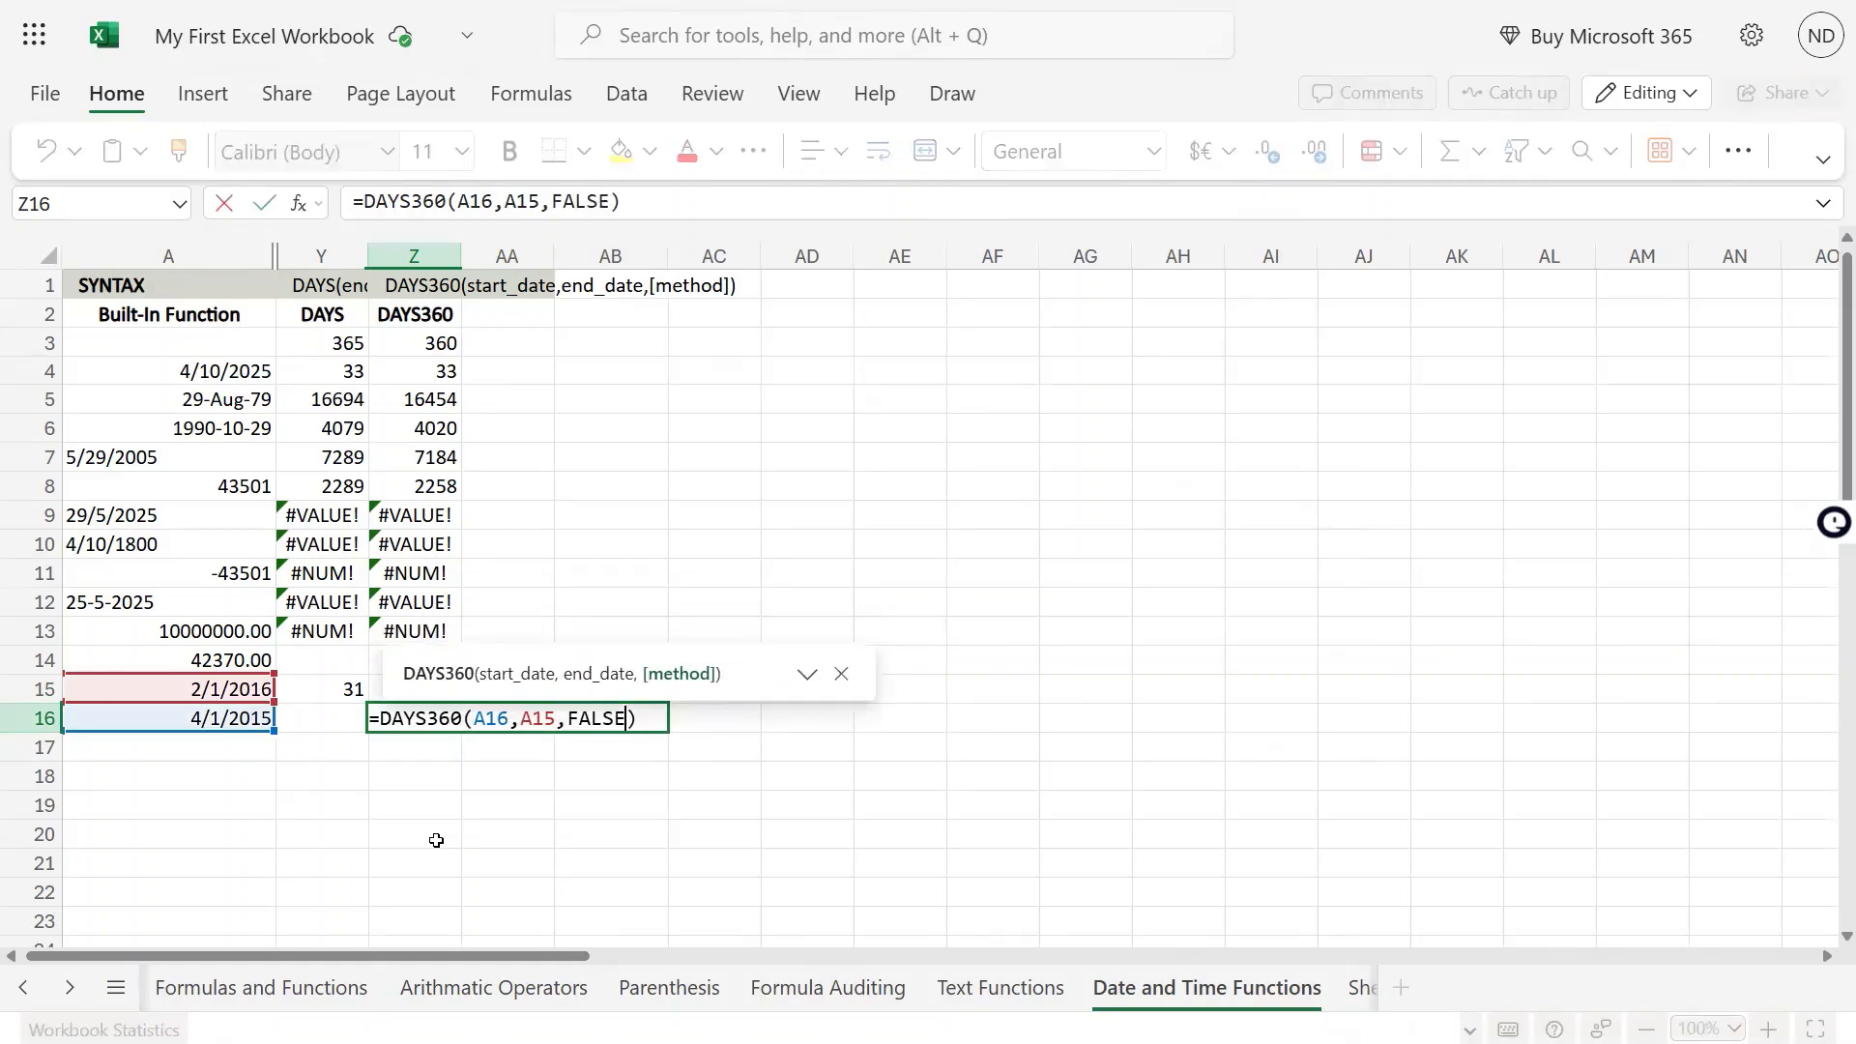
pyautogui.press('Return')
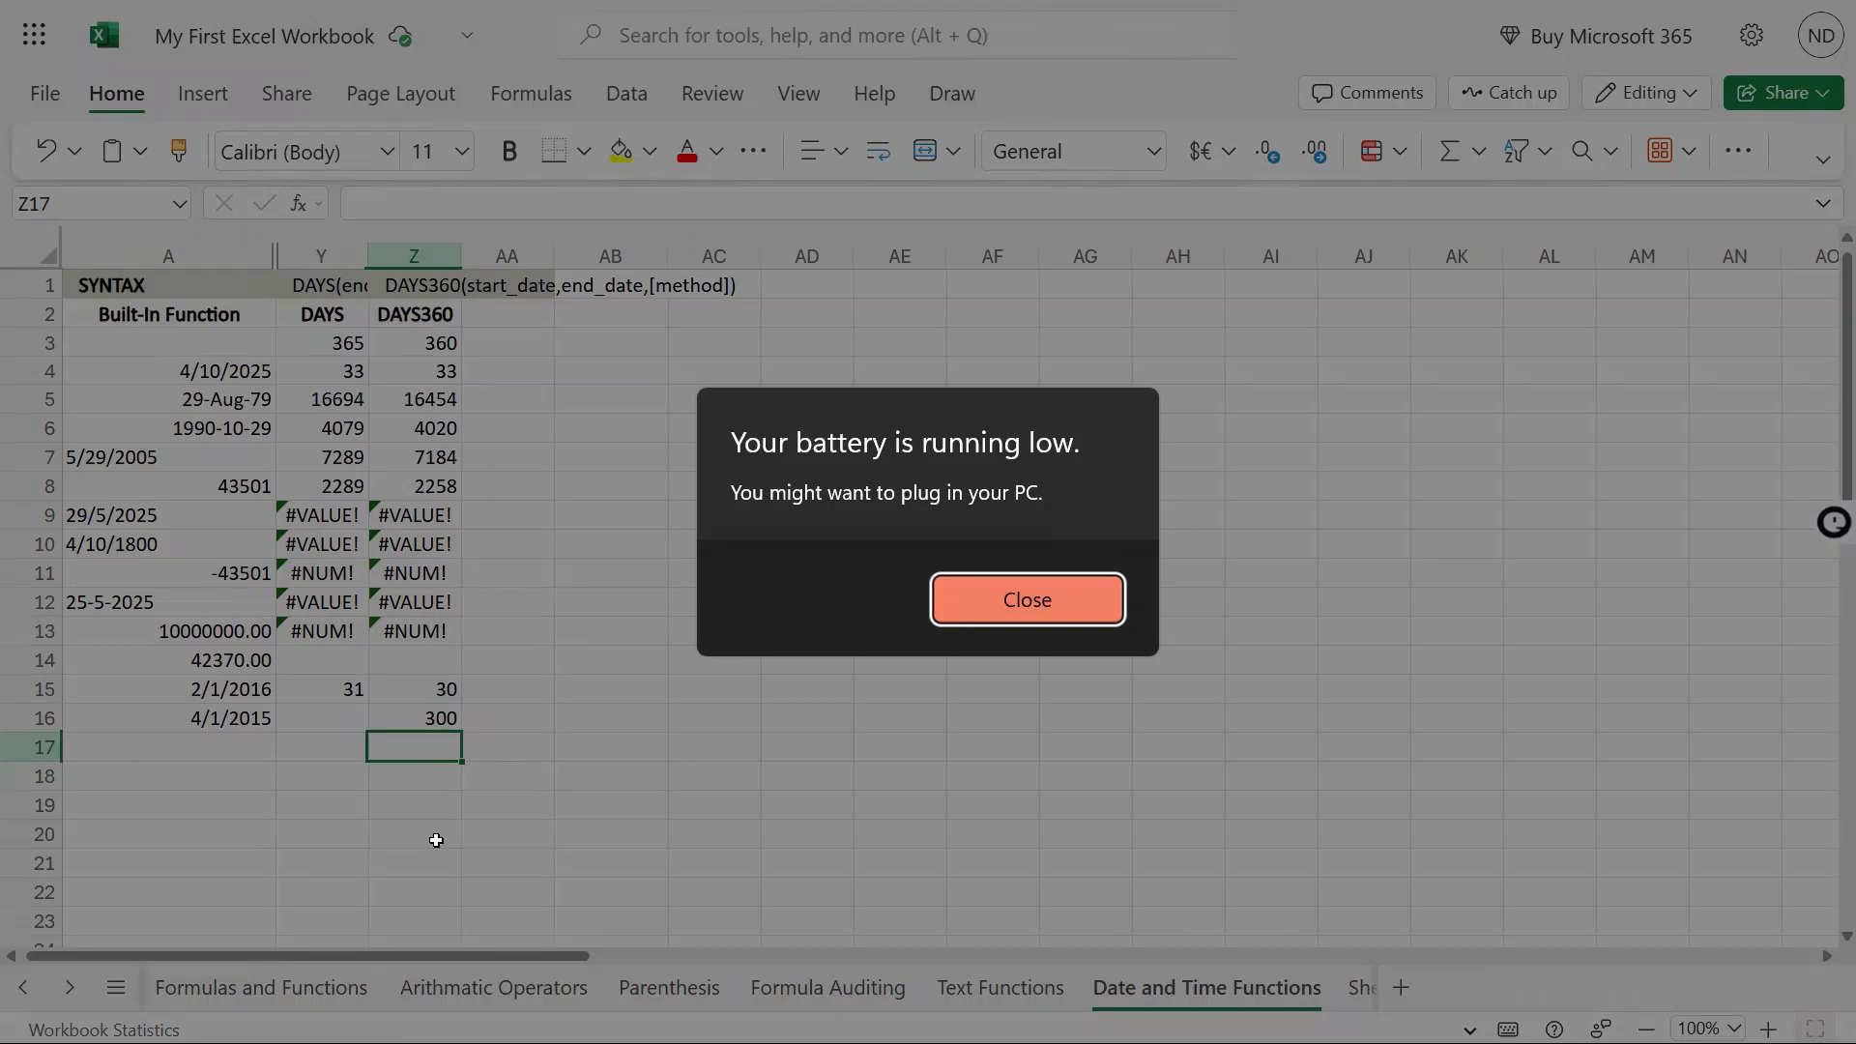
pyautogui.press('Return')
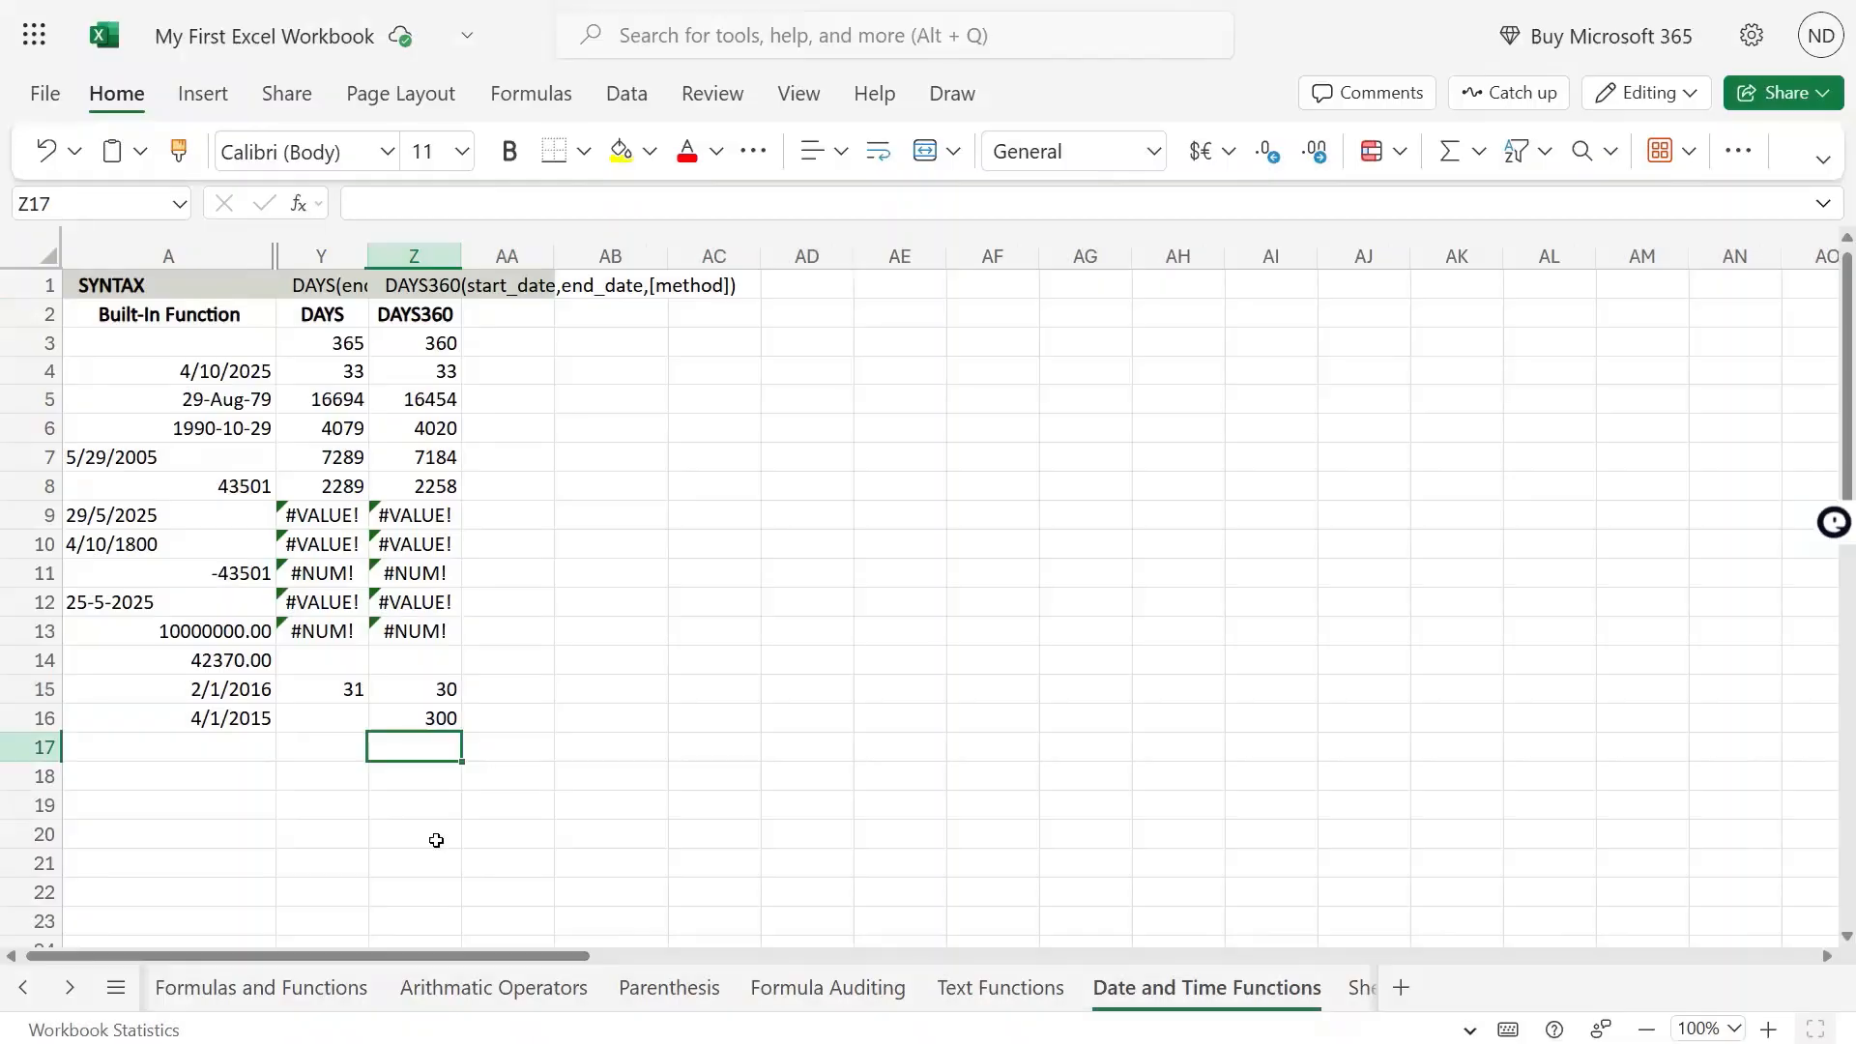
# Set the method argument of the DAYS360 formula in Z16 to TRUE and recheck the formula
pyautogui.press('Up')
pyautogui.press('F2')
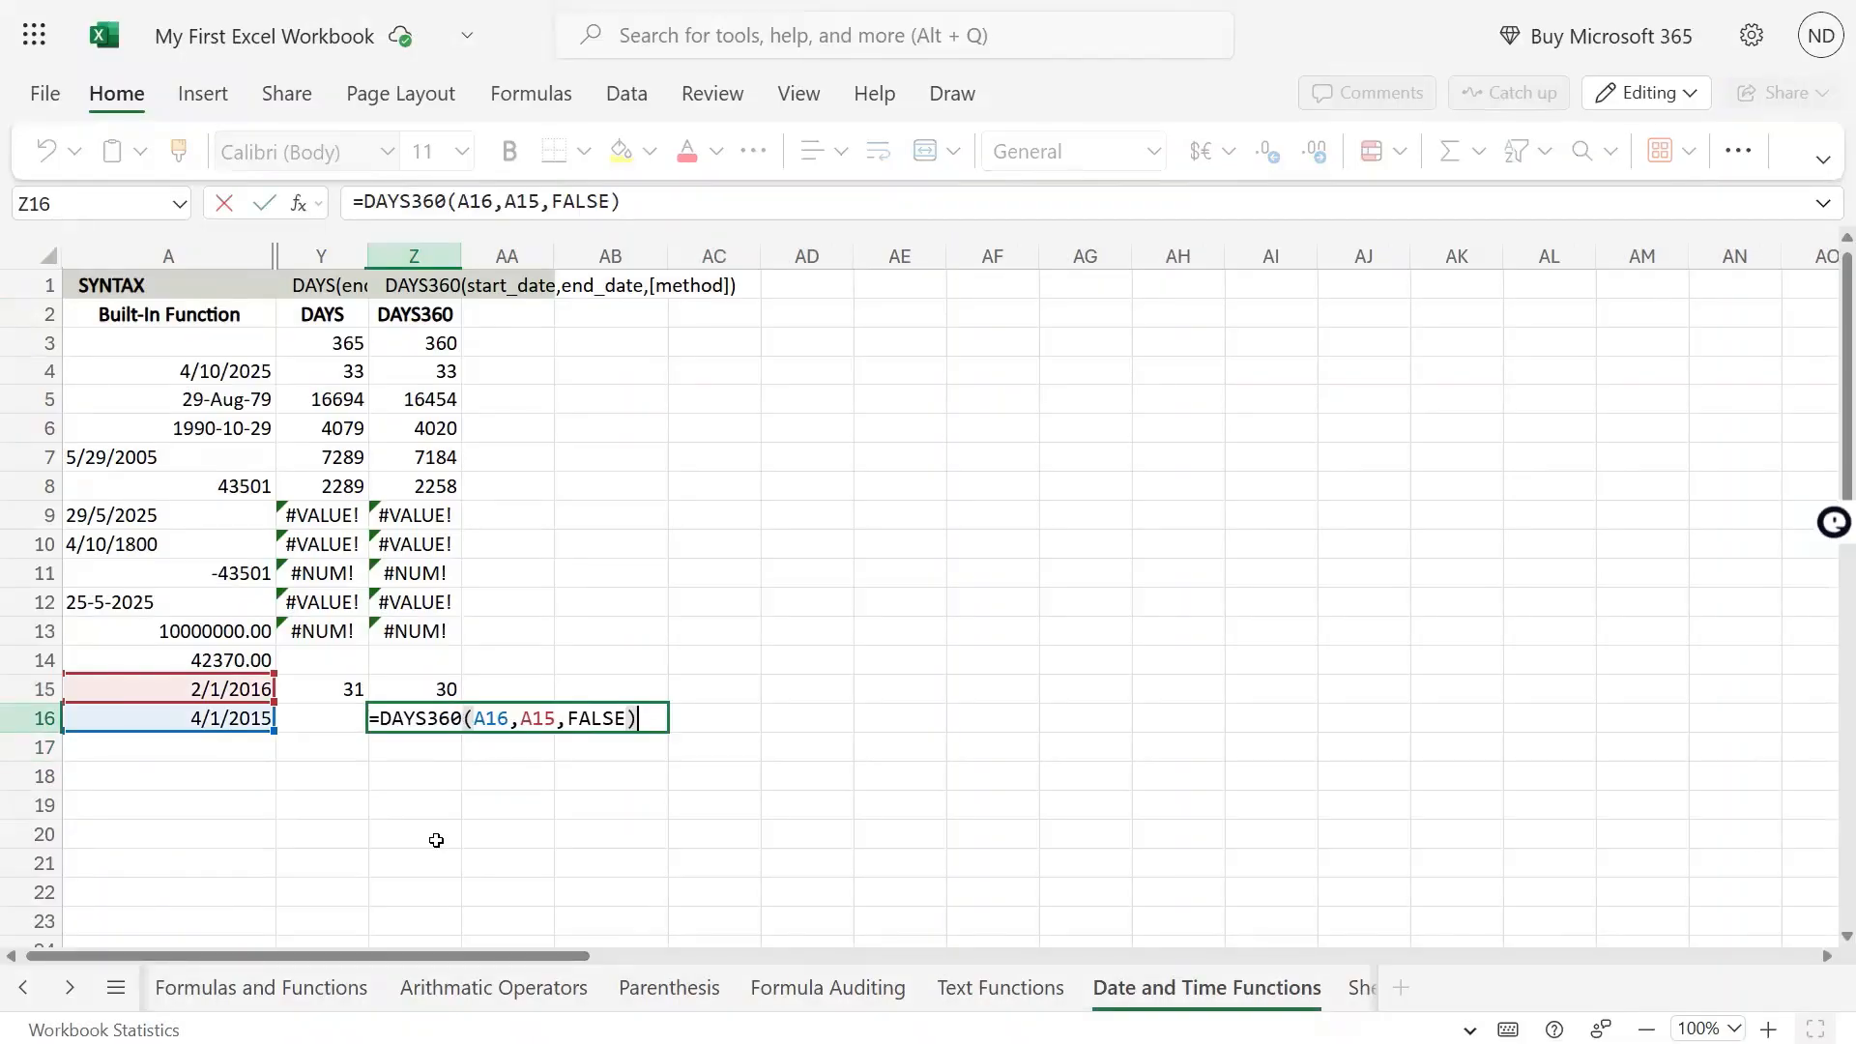
pyautogui.press('Left')
pyautogui.hotkey('ctrl', 'shift', 'Left')
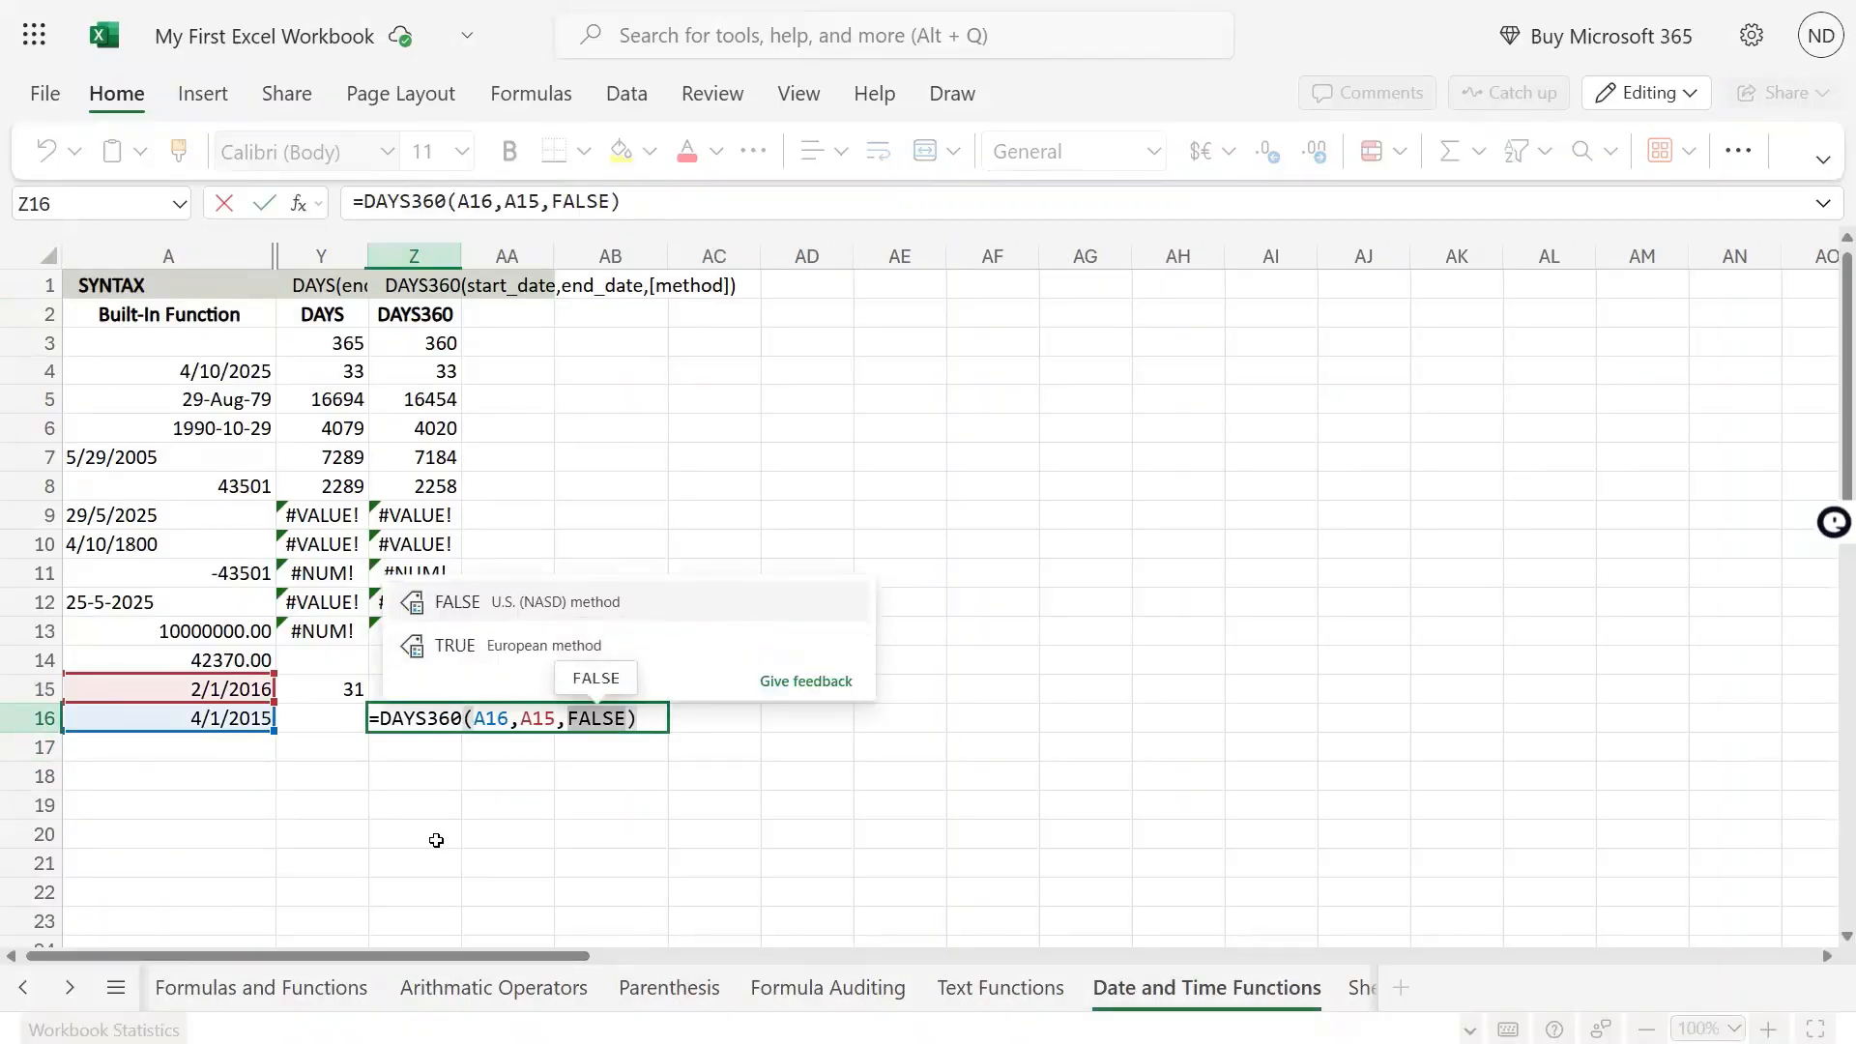
pyautogui.write('TRUE')
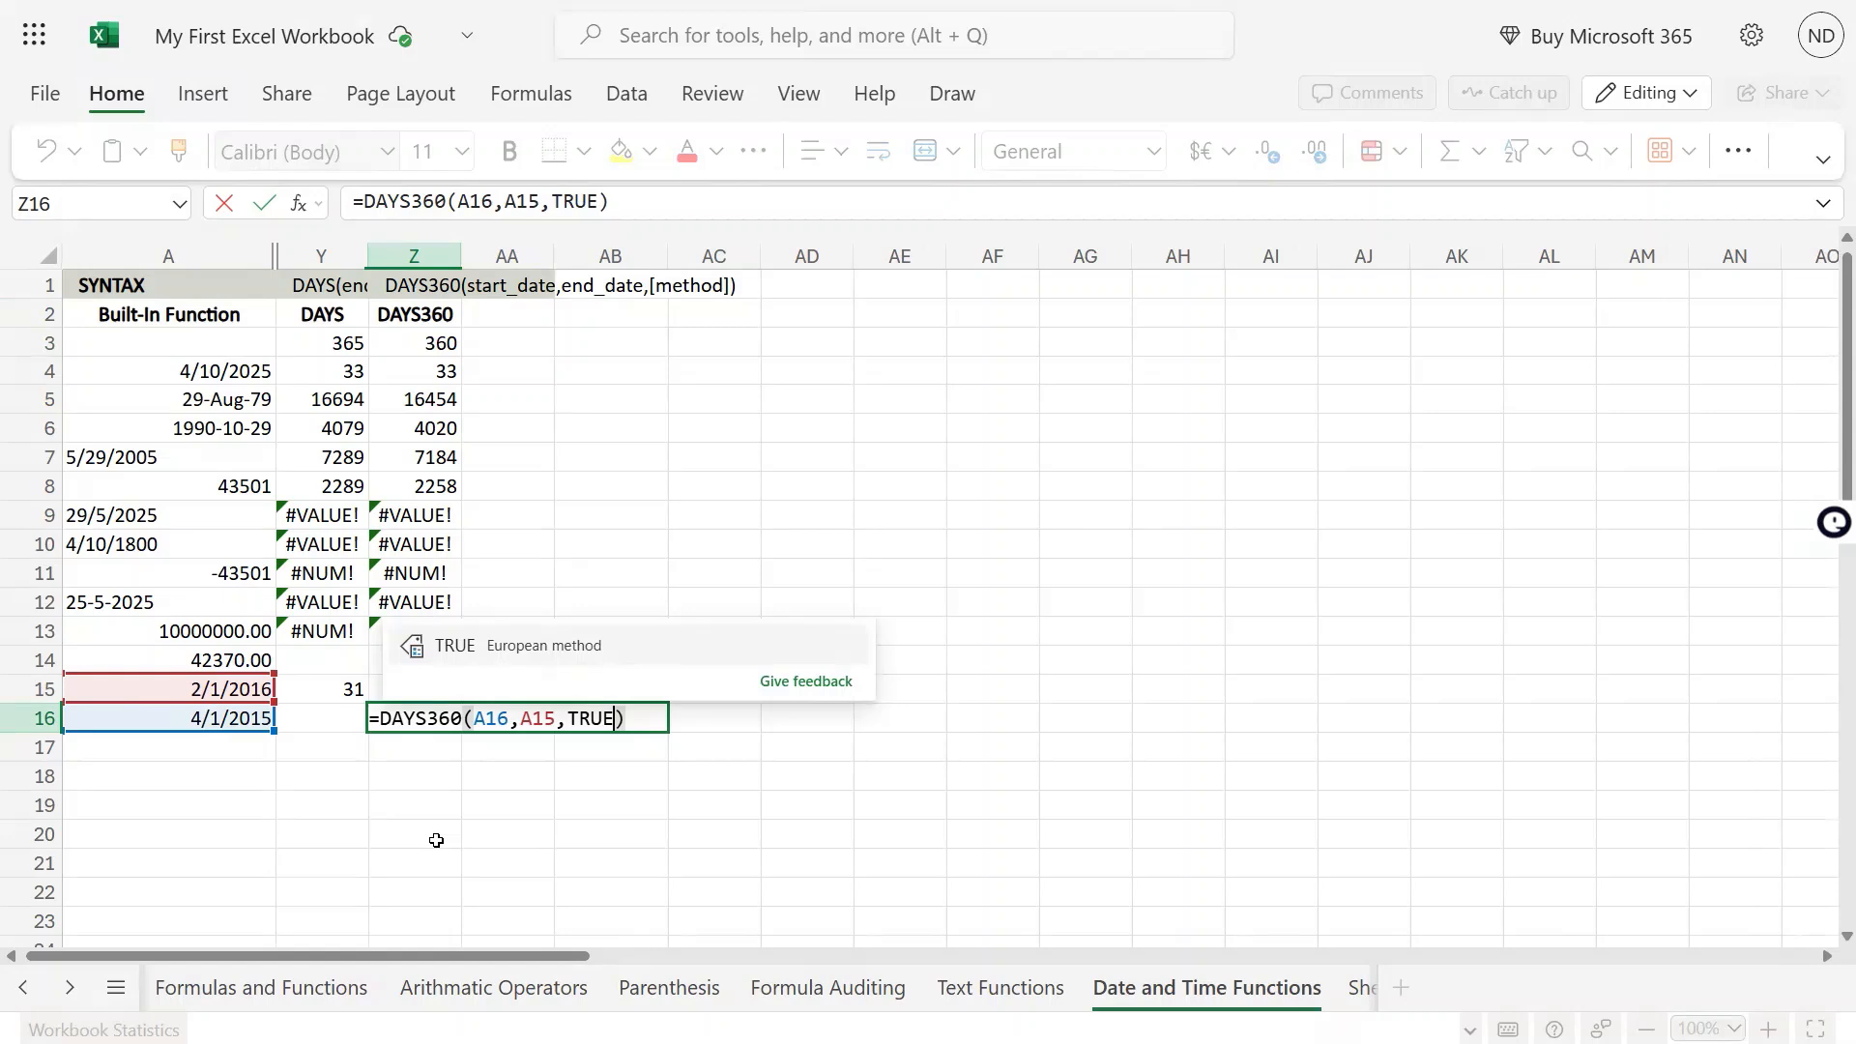
pyautogui.press('Tab')
pyautogui.press('Return')
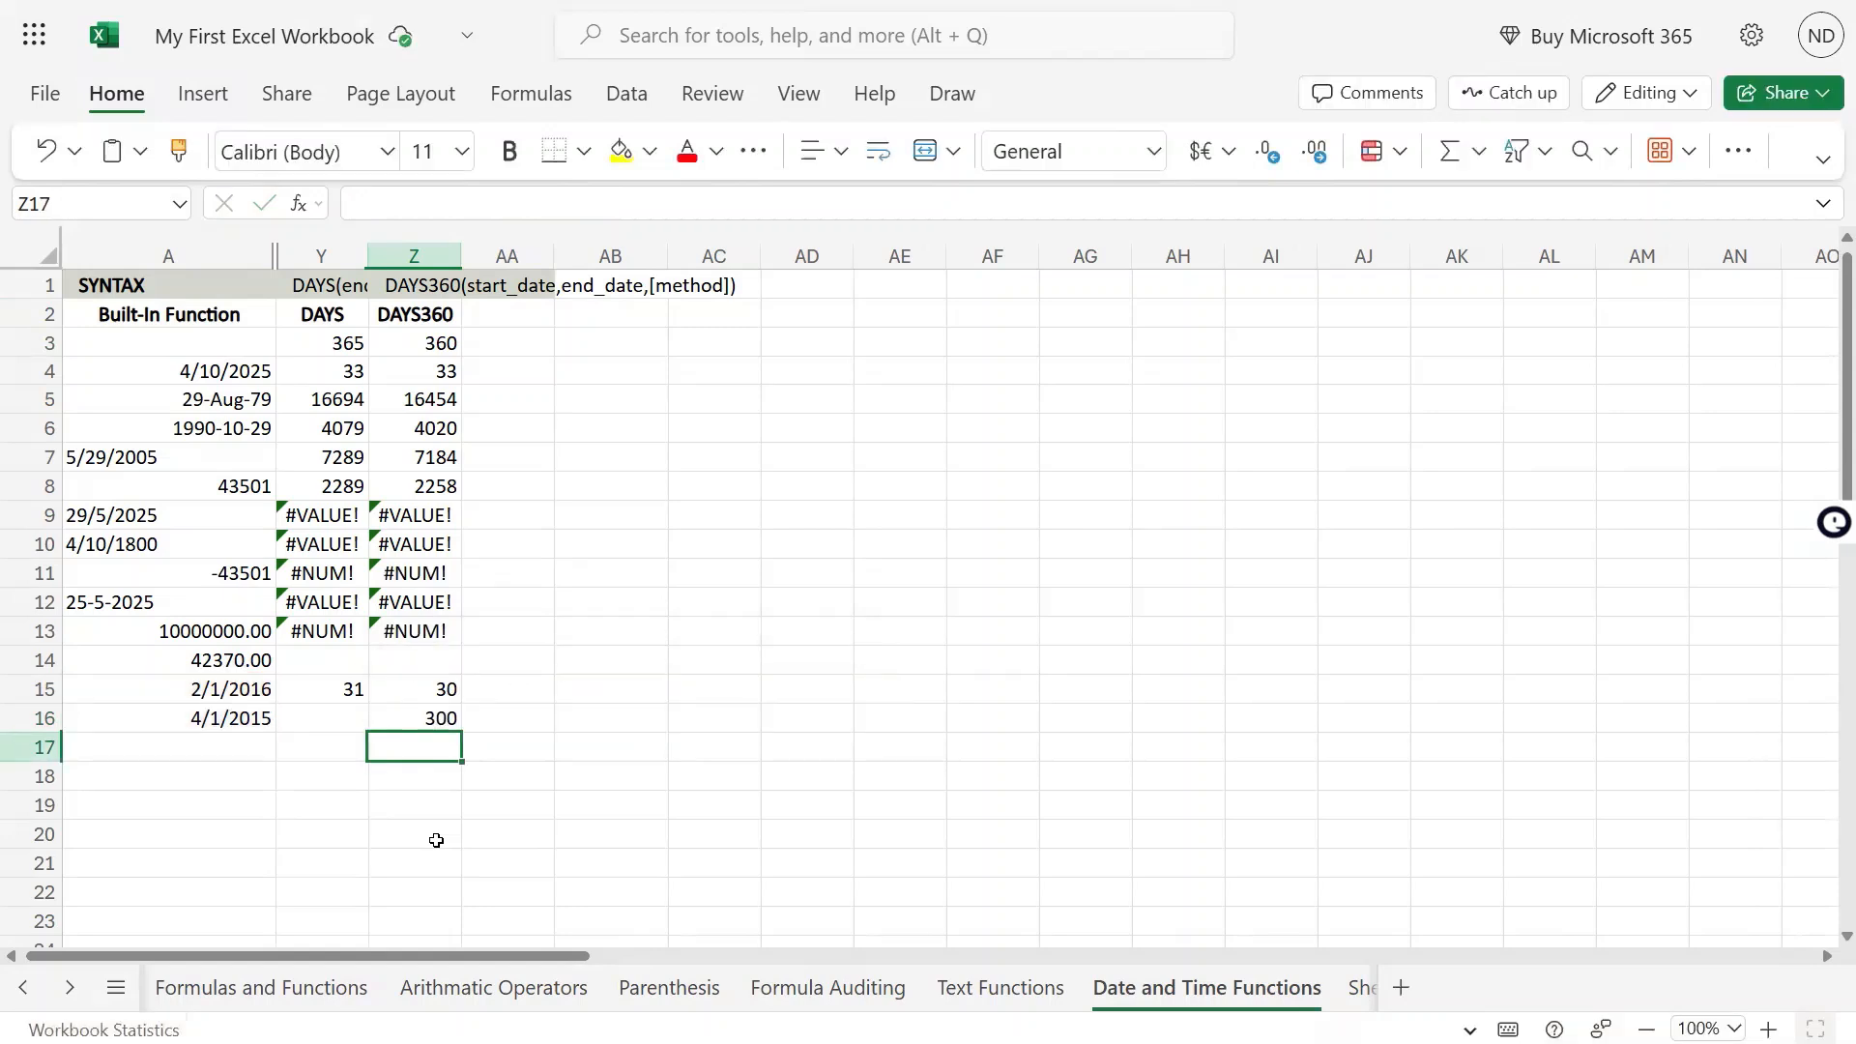
pyautogui.press('Up')
pyautogui.press('F2')
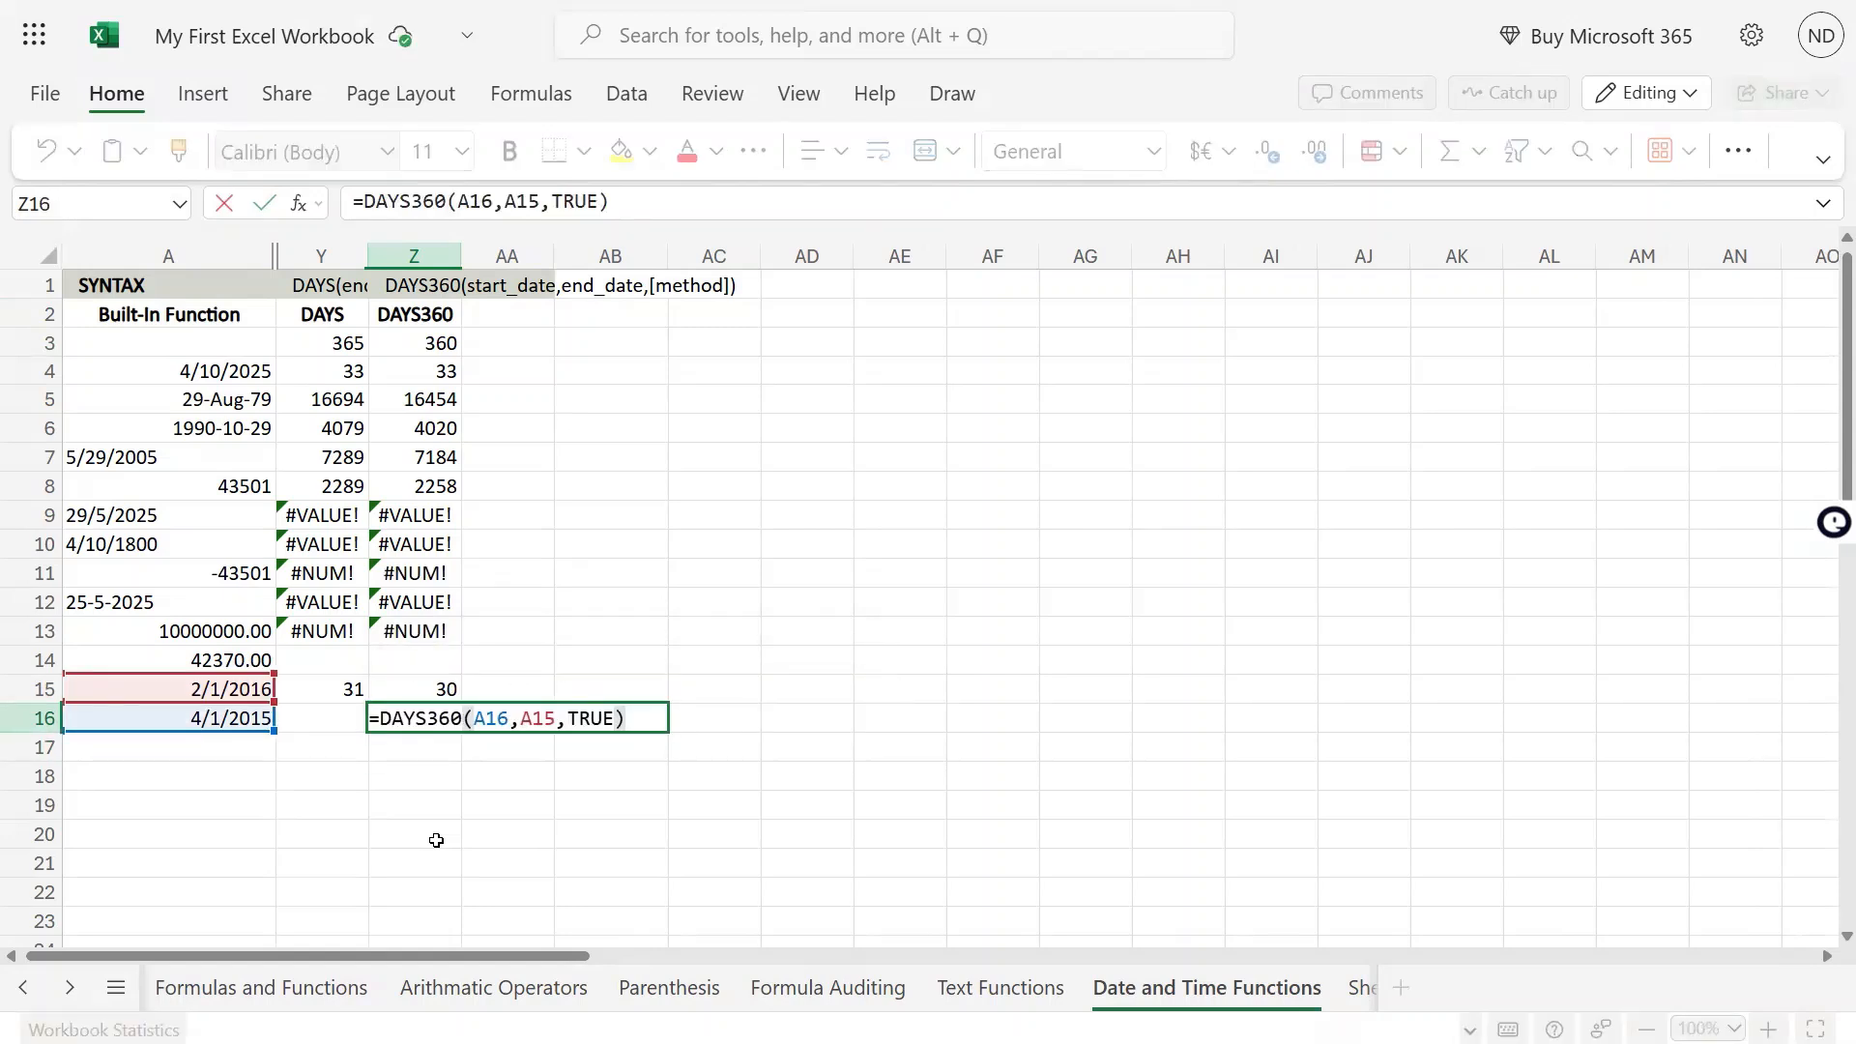
pyautogui.press('Escape')
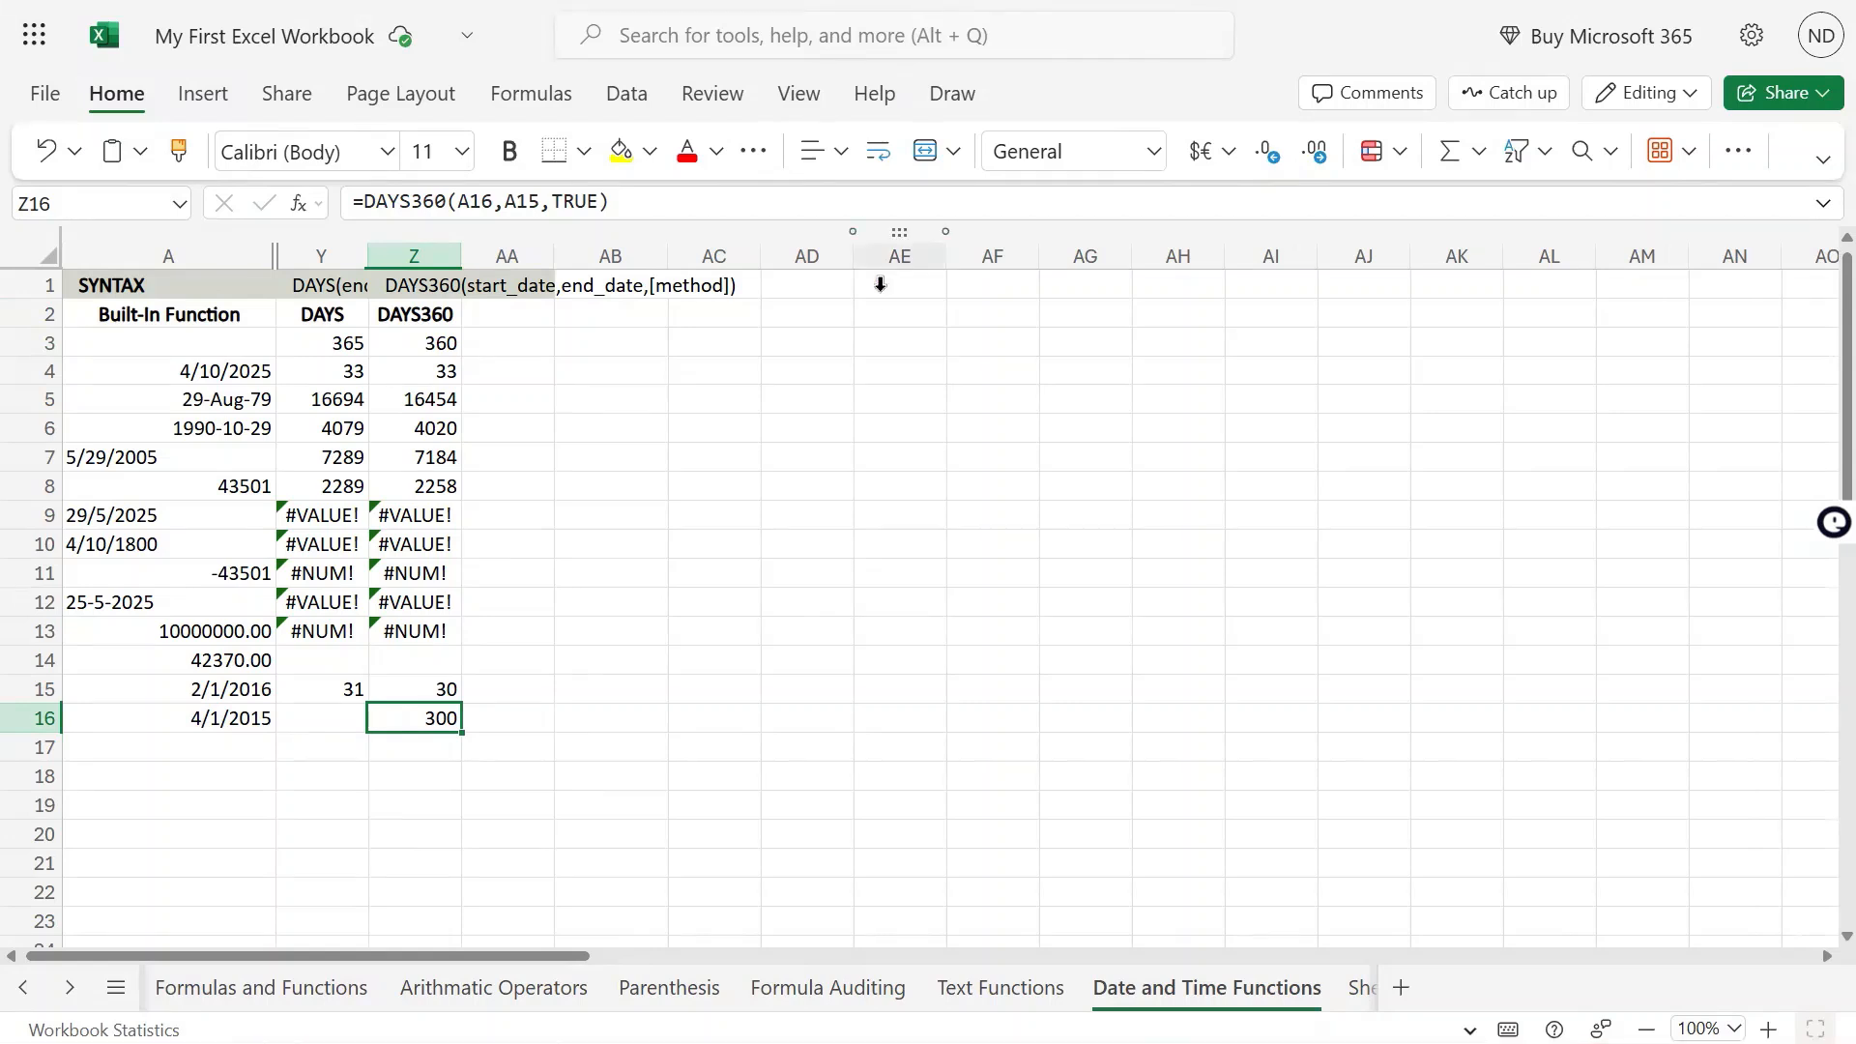
# Set the method argument of the DAYS360 formula in Z15 to TRUE and recheck the formula
pyautogui.click(316, 684)
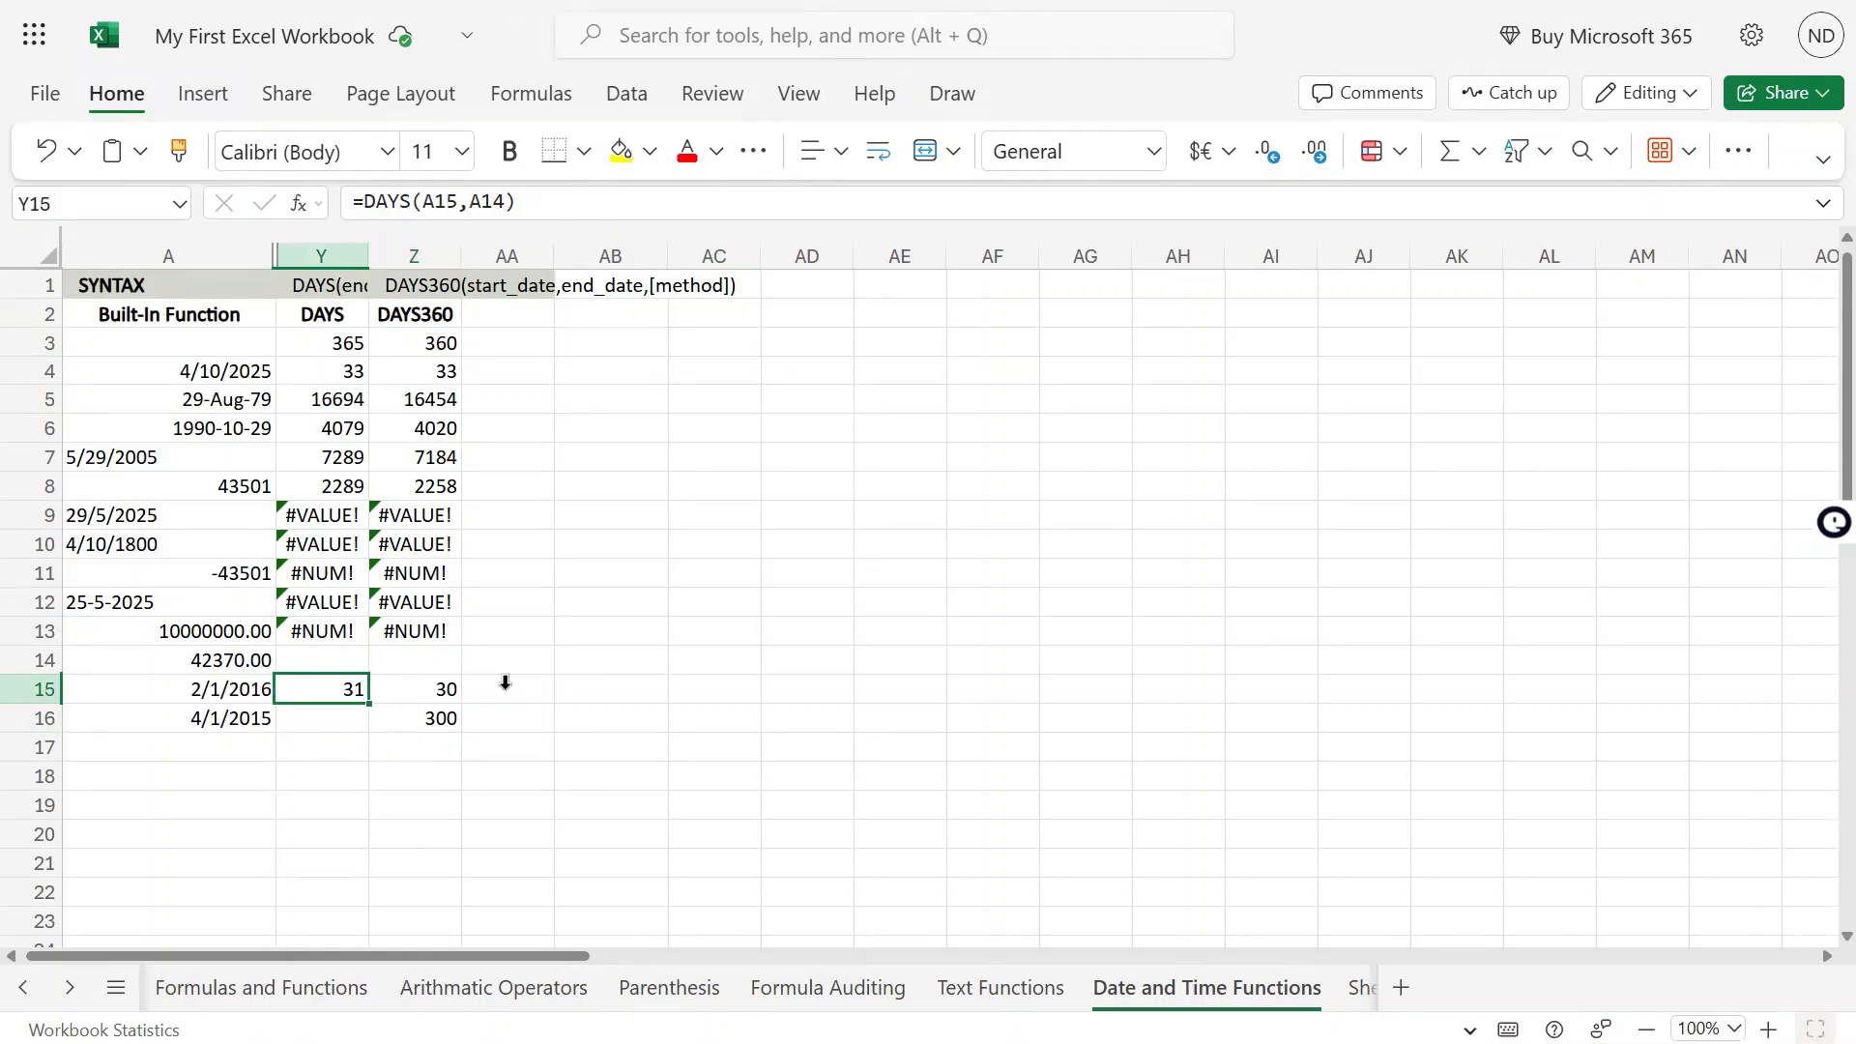
pyautogui.press('Right')
pyautogui.press('F2')
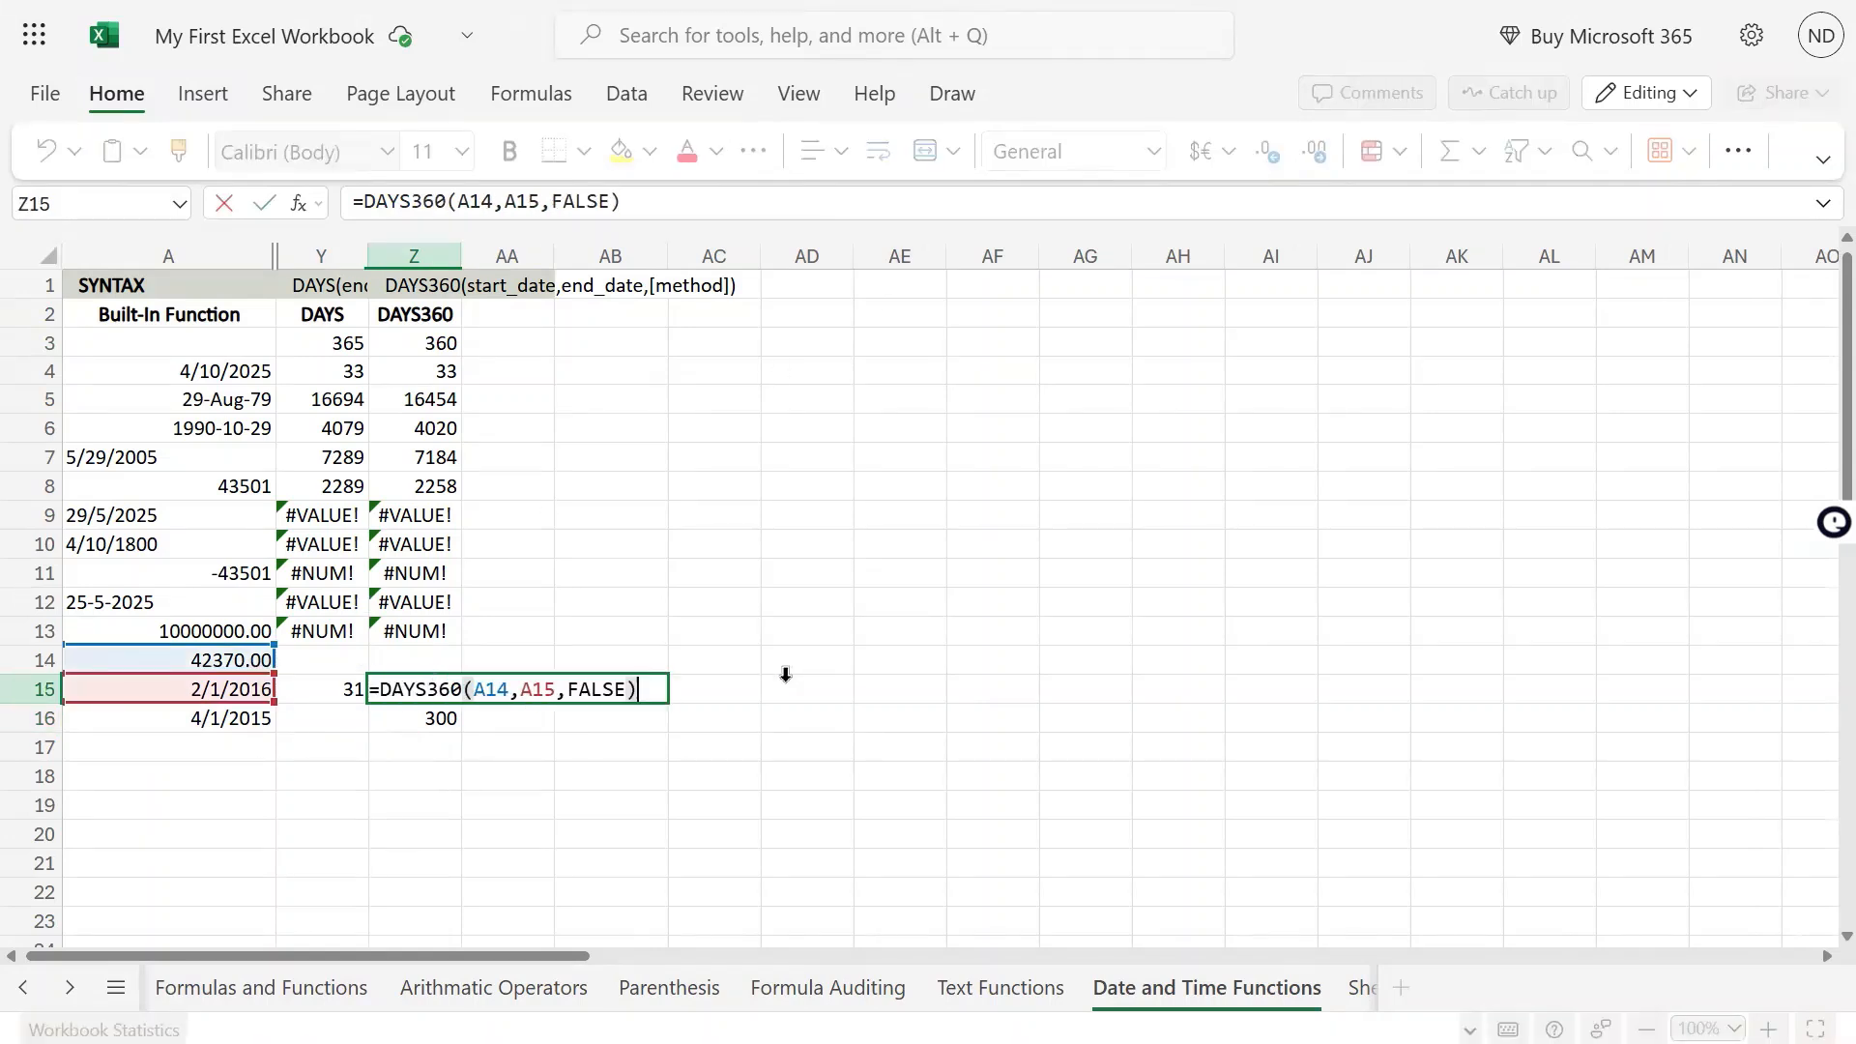
pyautogui.press('Left')
pyautogui.hotkey('ctrl', 'shift', 'Left')
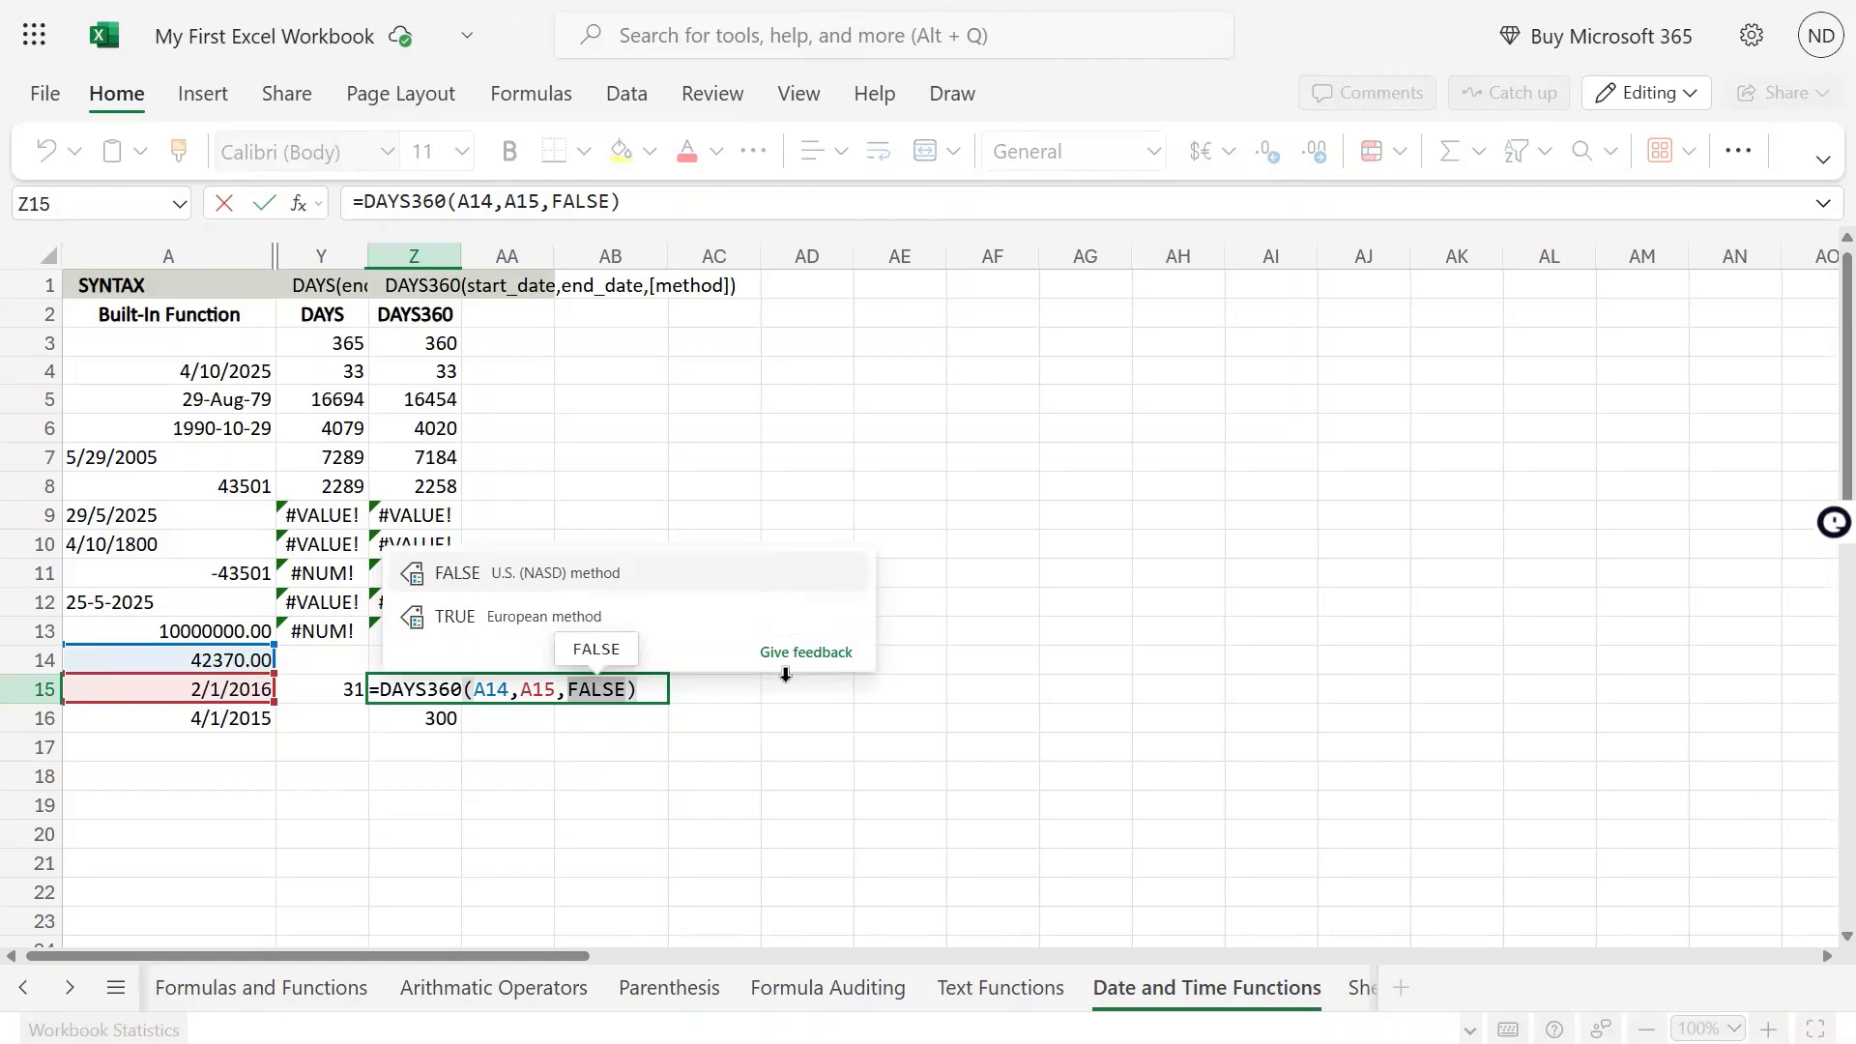
pyautogui.write('TRUE')
pyautogui.press('Return')
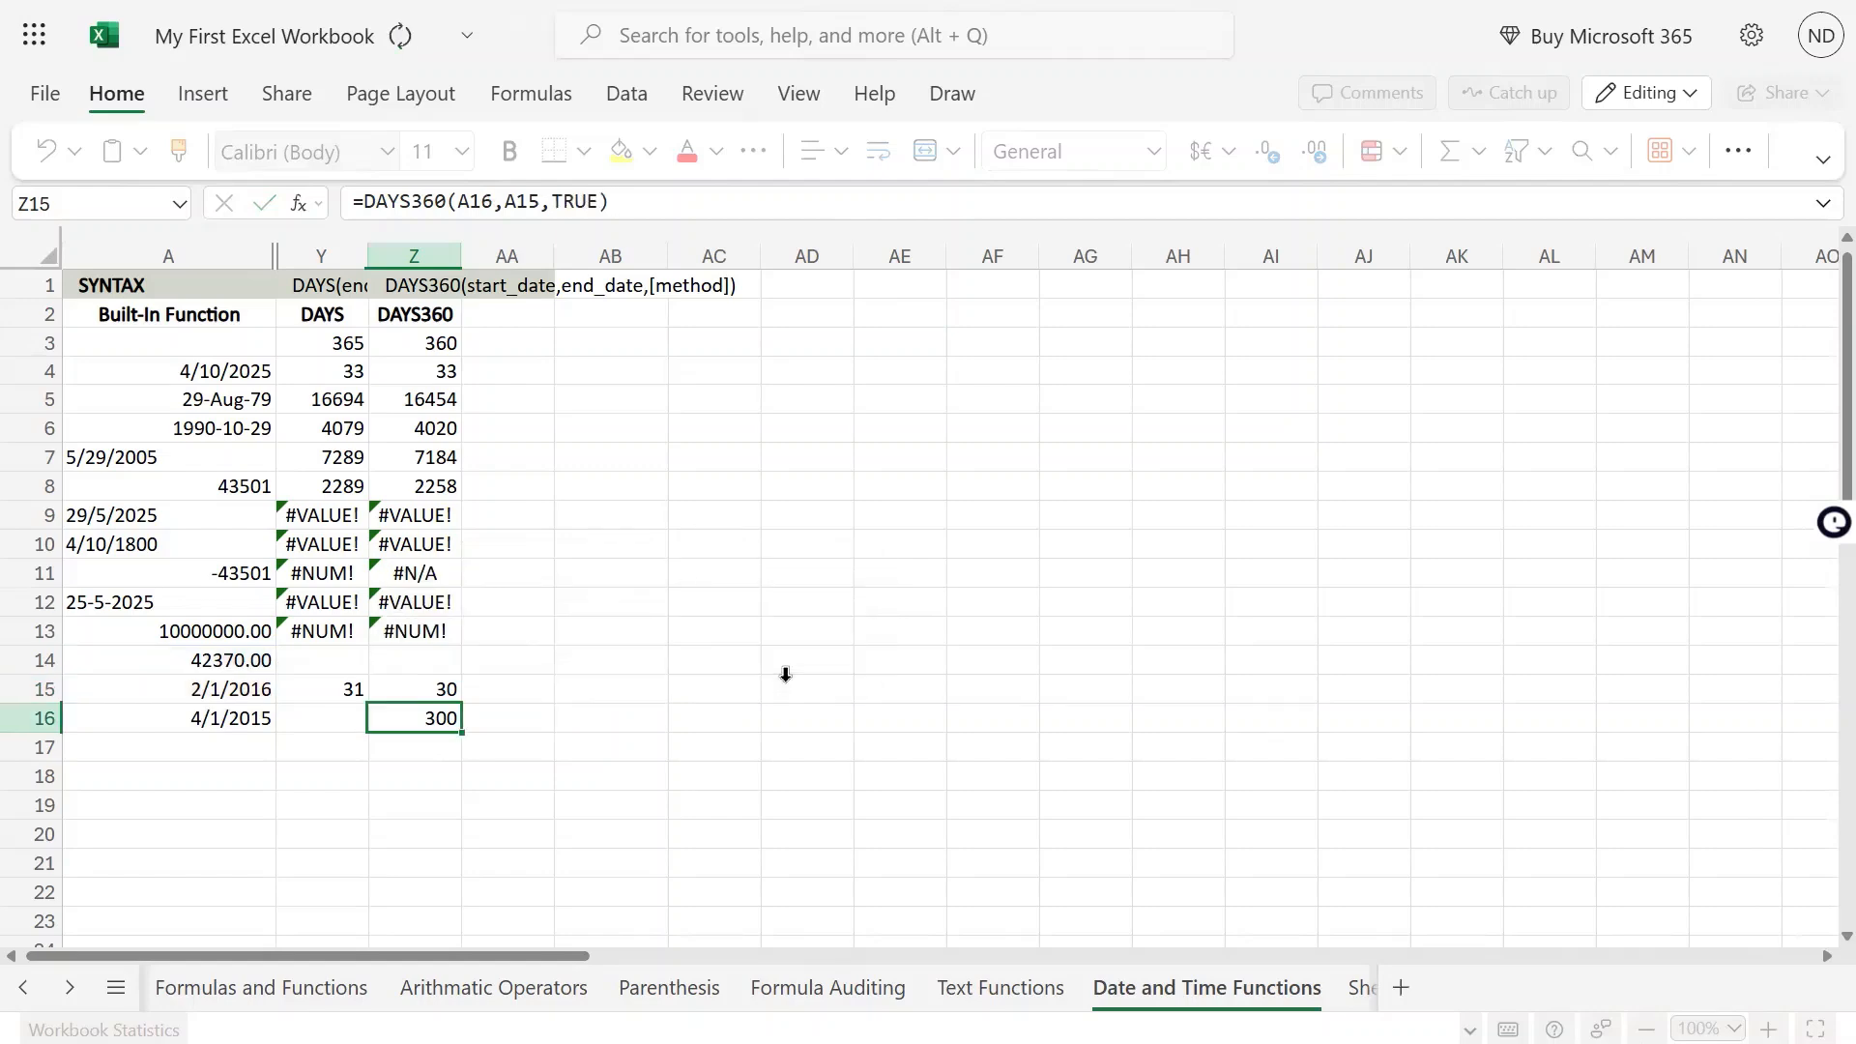
pyautogui.press('Up')
pyautogui.press('F2')
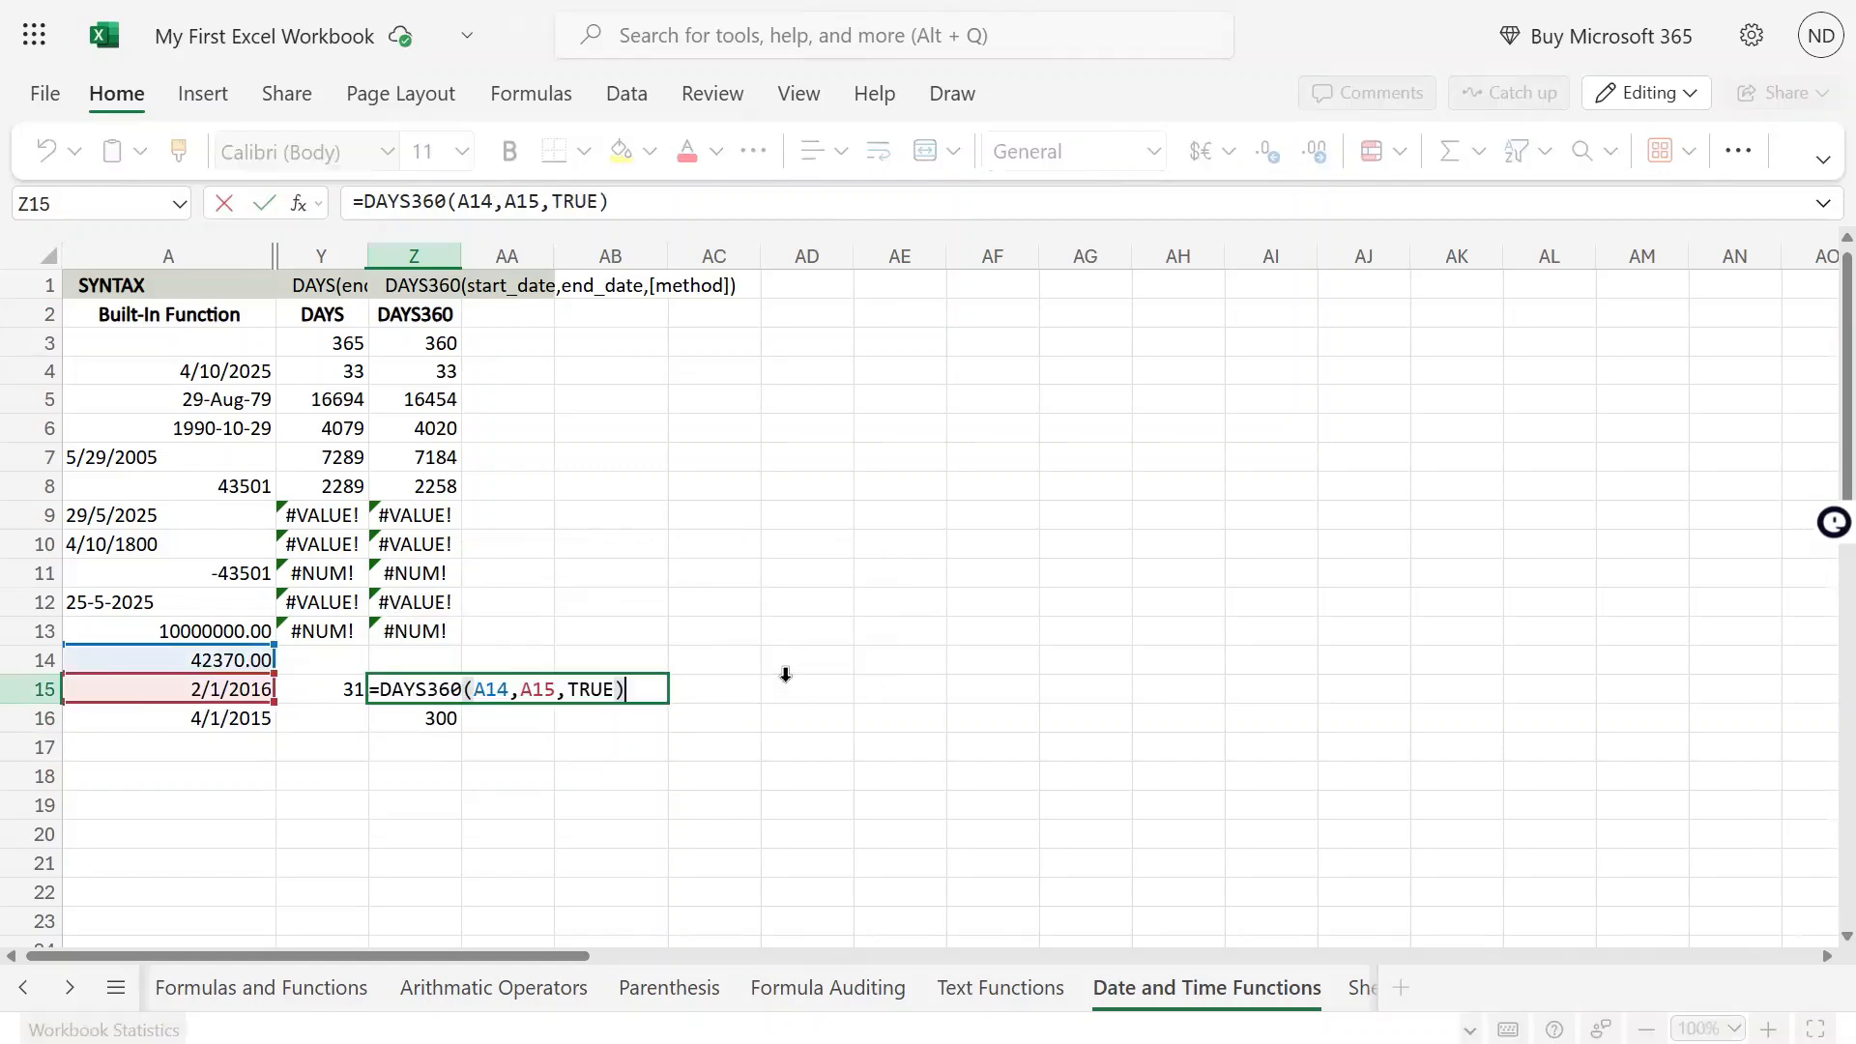
pyautogui.press('Escape')
# Examine the DAYS360 formulas and results in Z15 and Z16 alongside the DAYS result in Y15
pyautogui.press('Left')
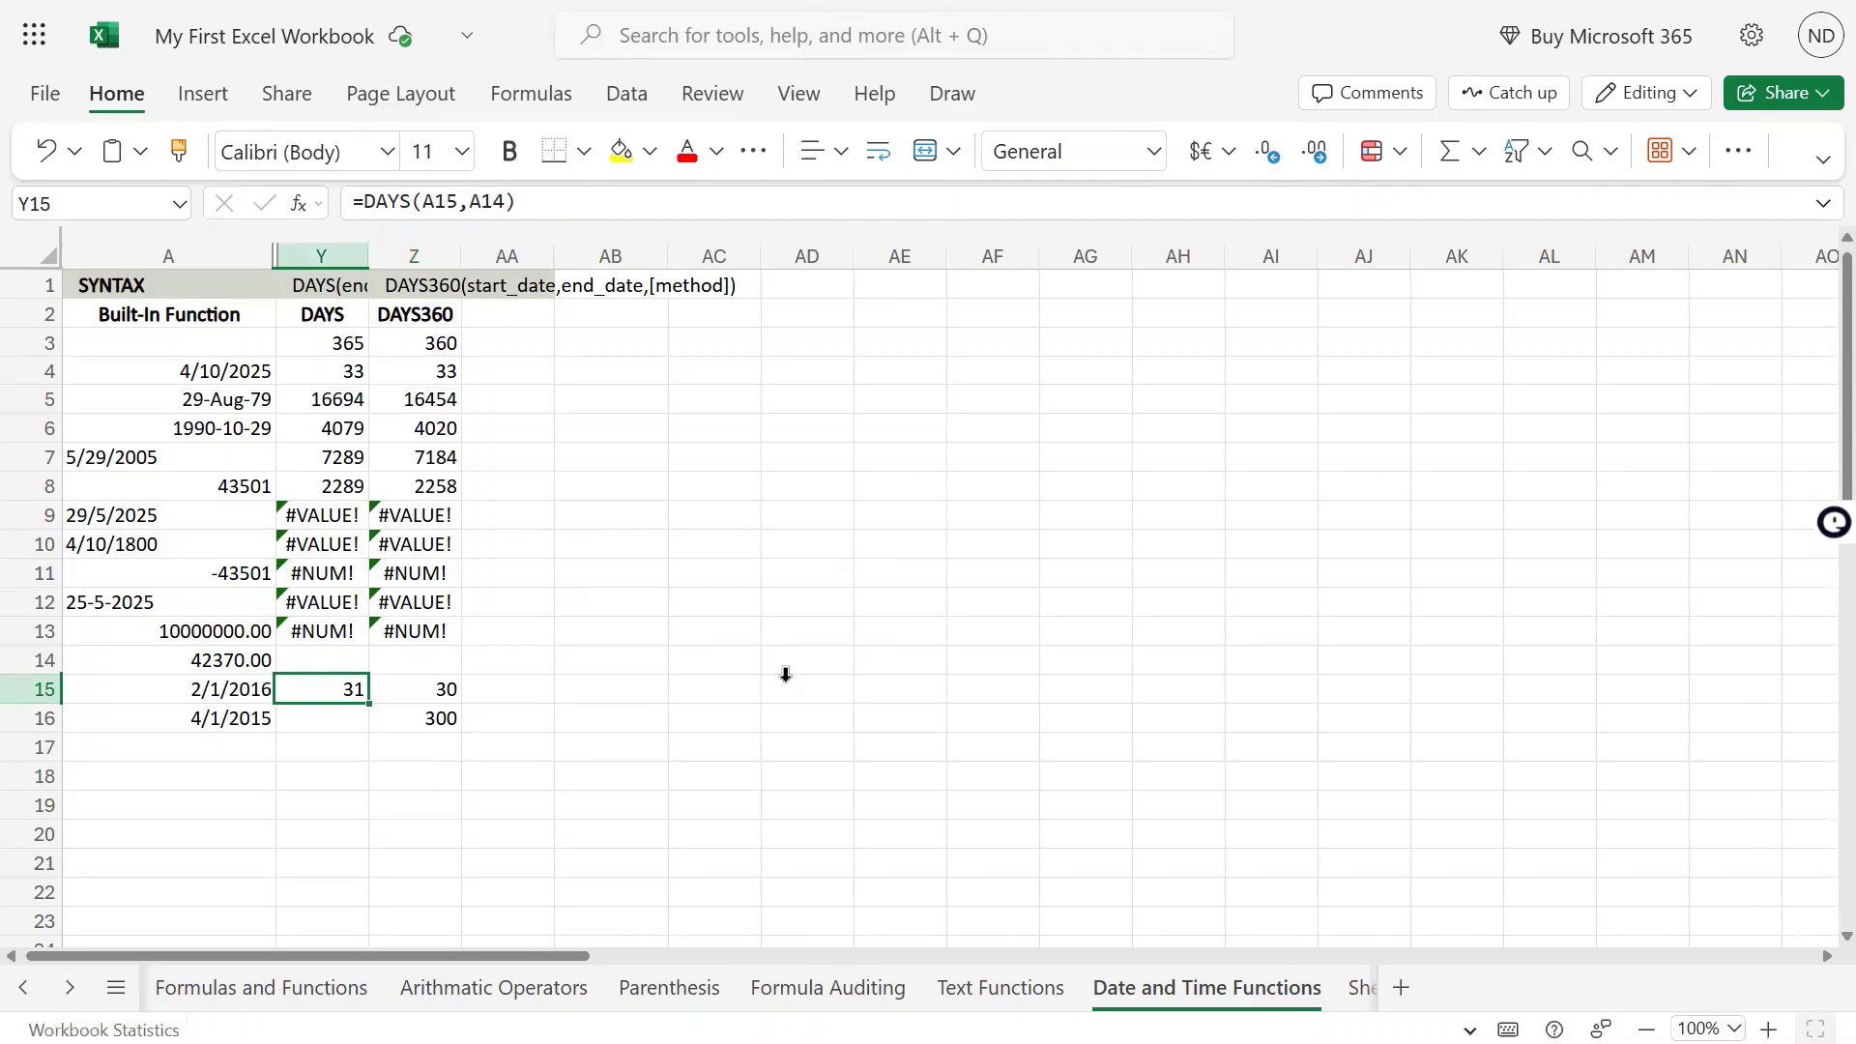
pyautogui.press('Right')
pyautogui.press('Up')
pyautogui.press('Down')
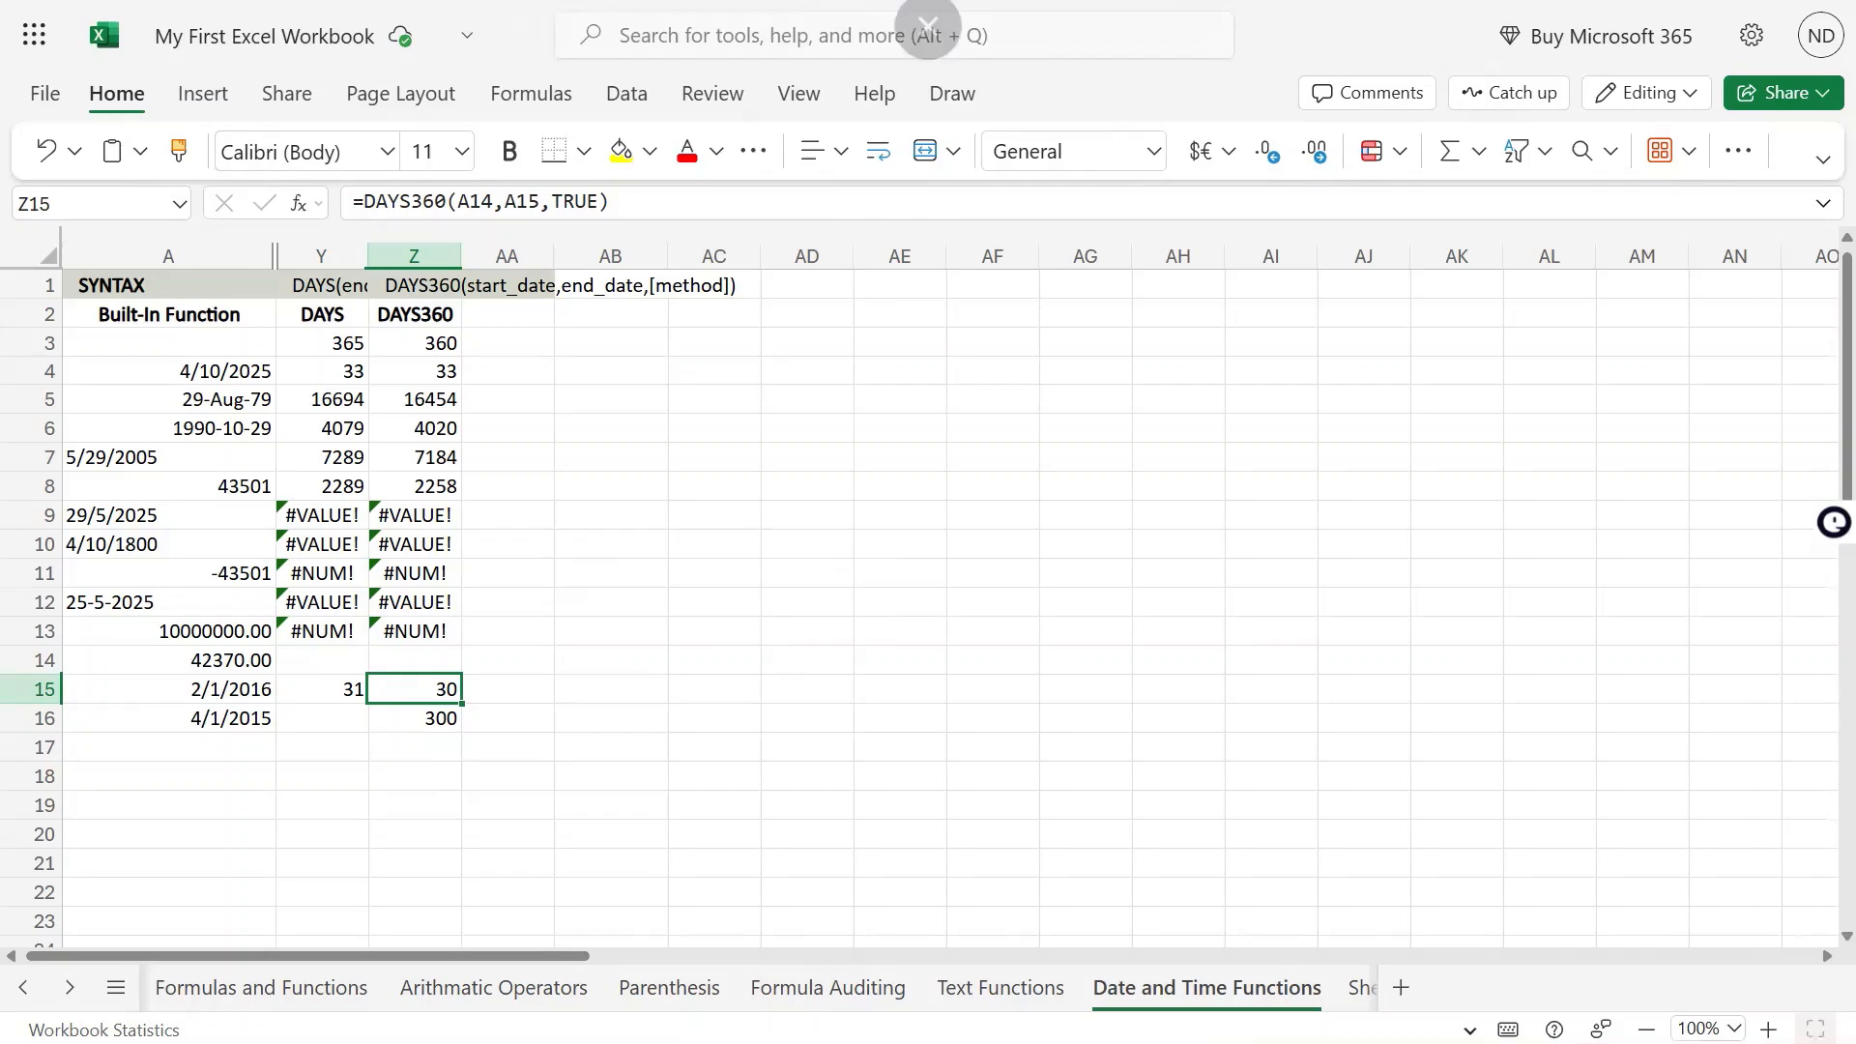
pyautogui.doubleClick(437, 689)
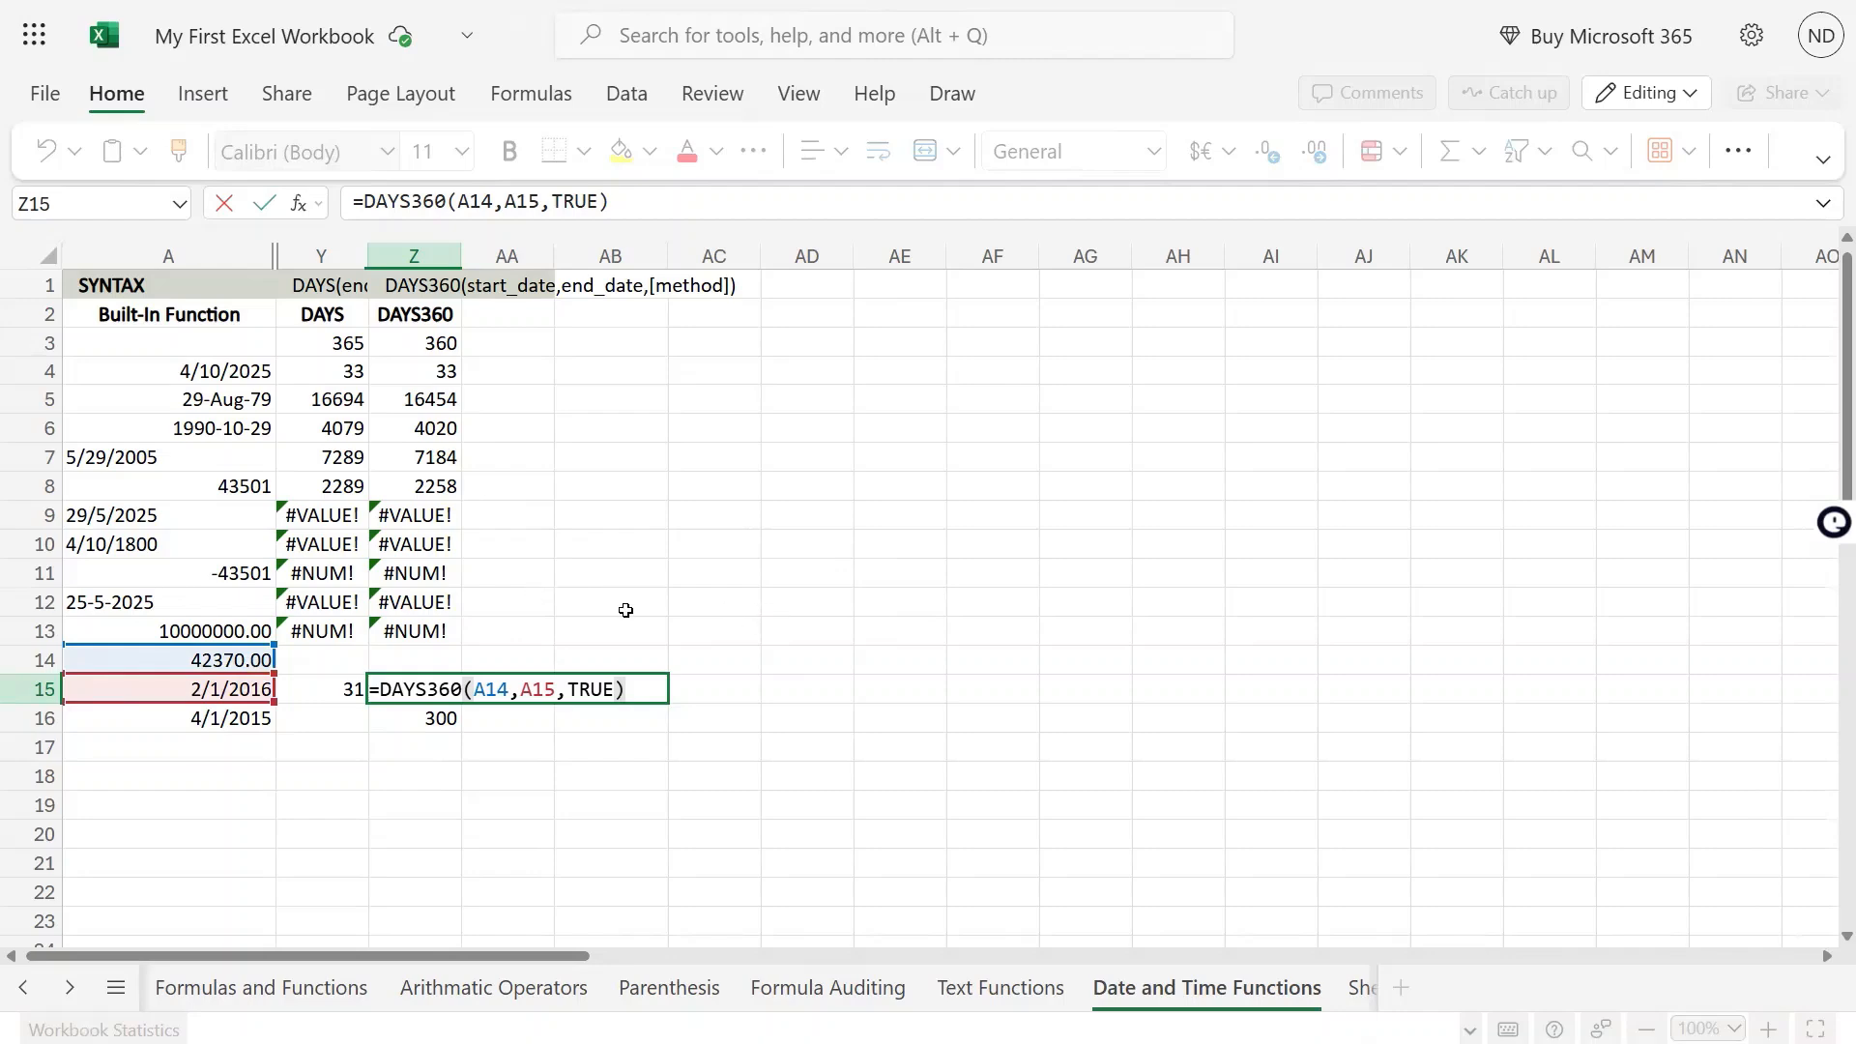
pyautogui.click(732, 753)
pyautogui.click(448, 689)
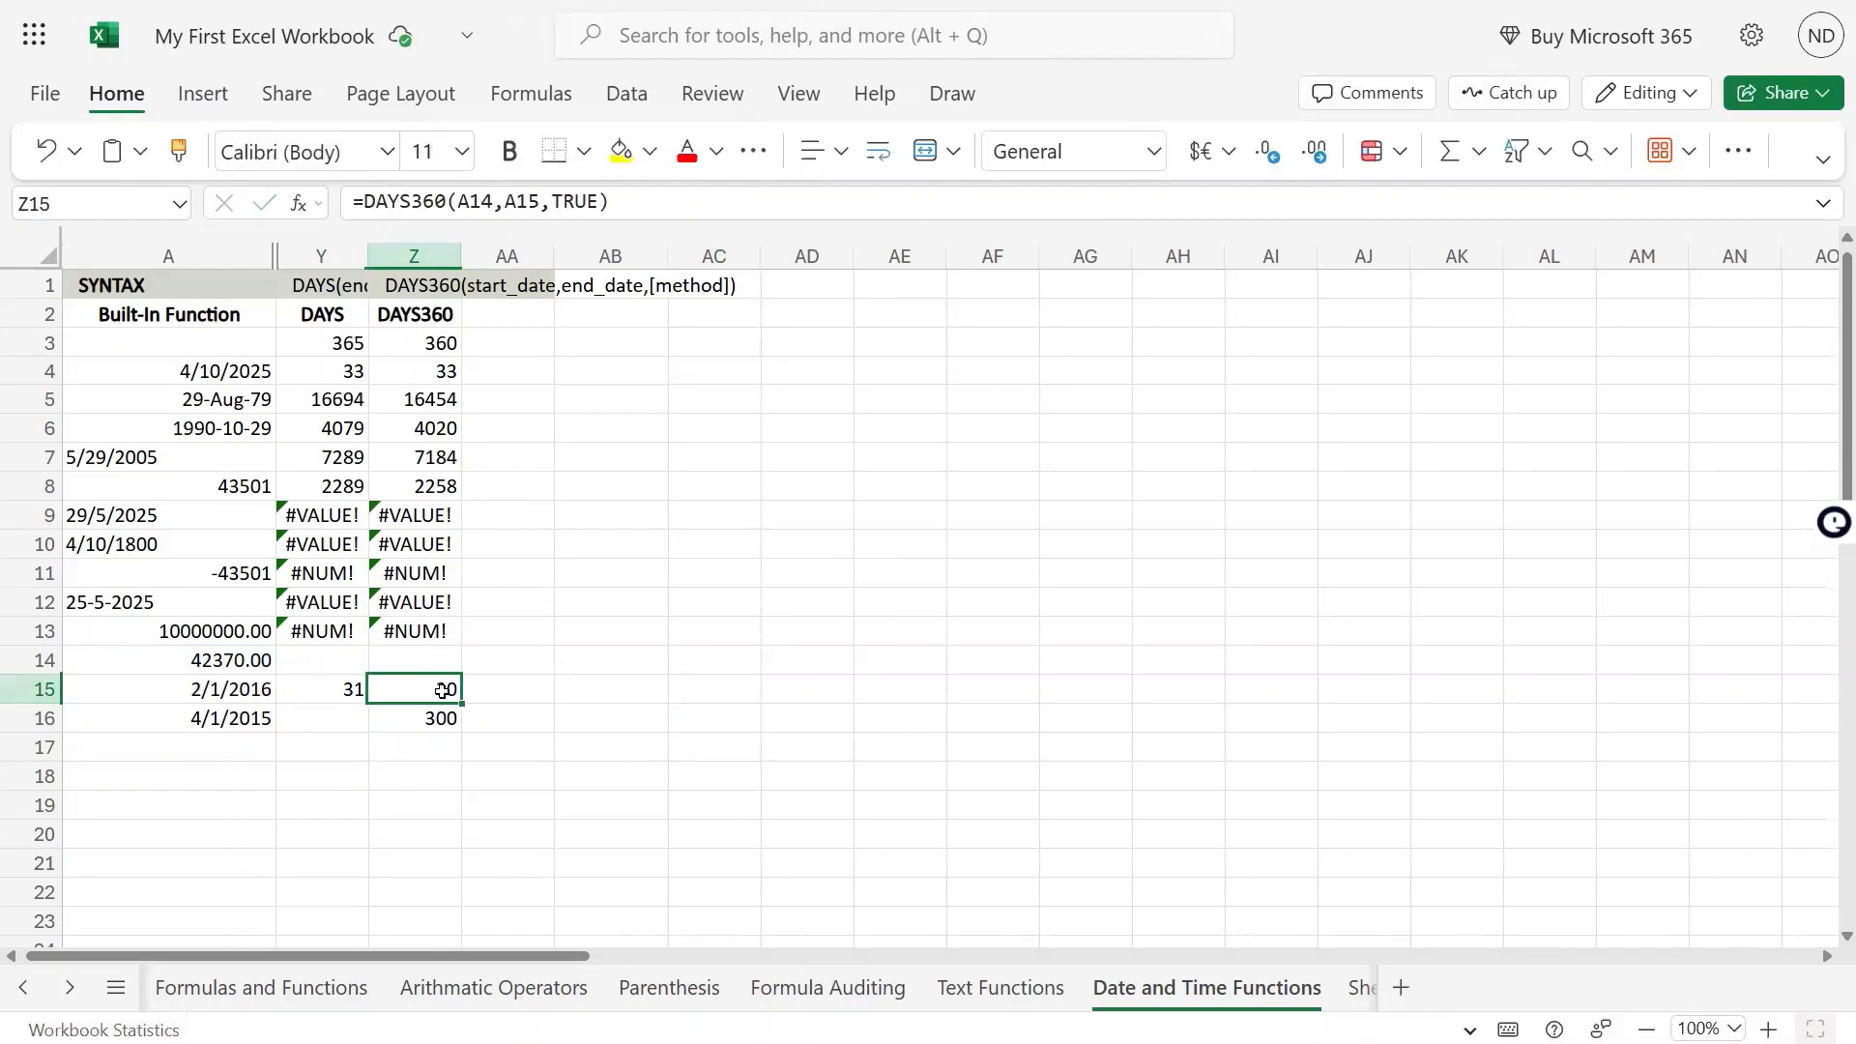
pyautogui.click(449, 727)
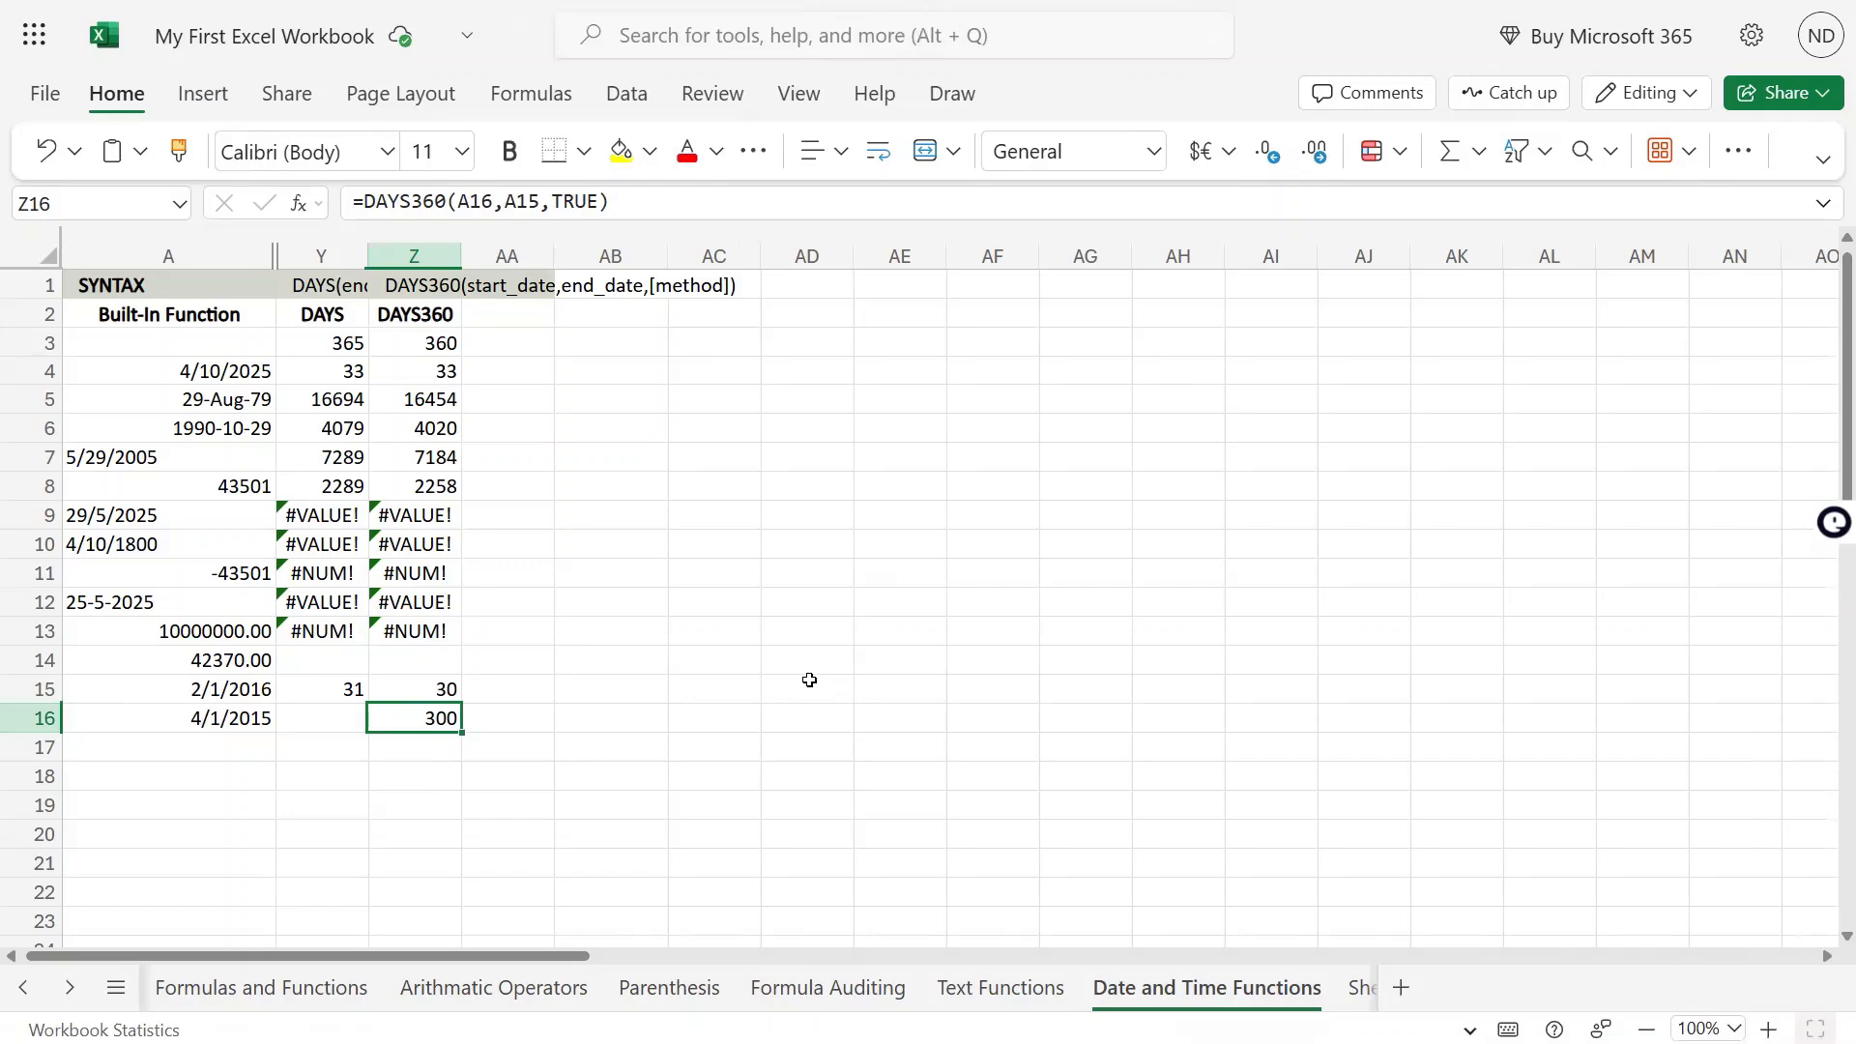
pyautogui.click(395, 697)
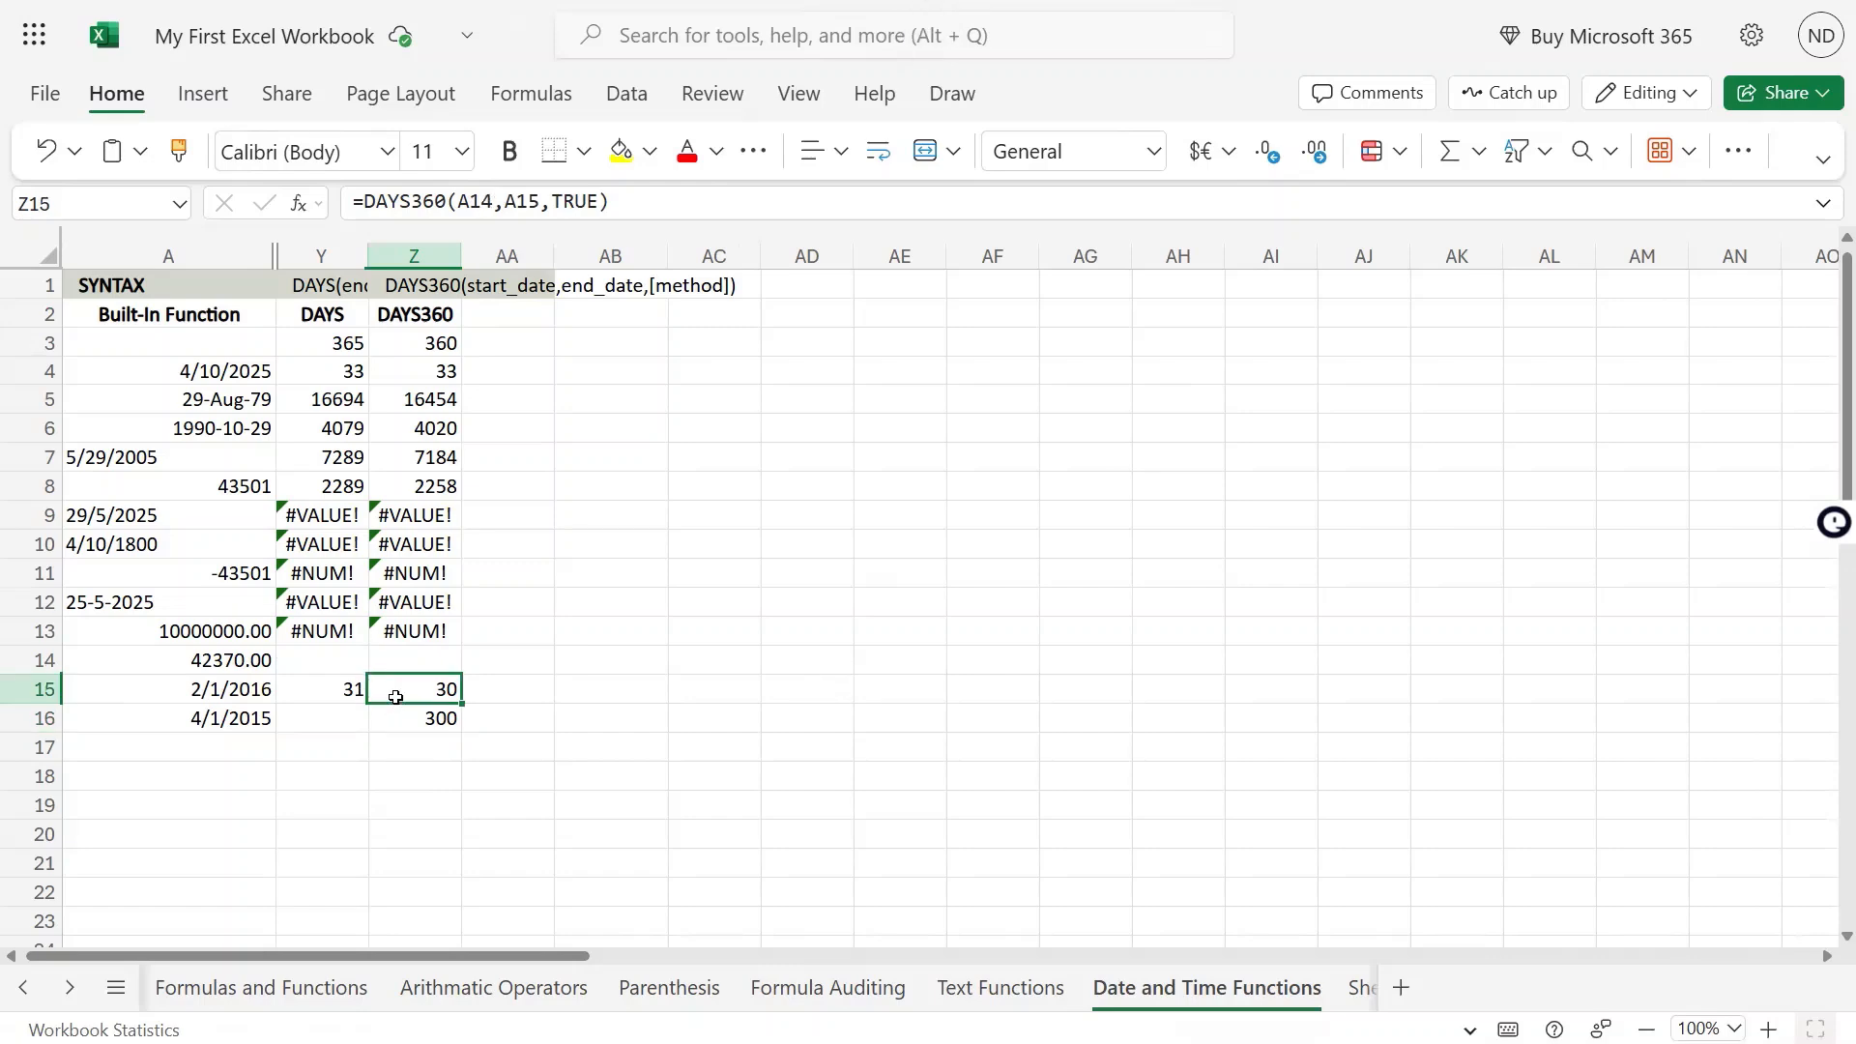
# Format the date in A14 as Short Date and select A14:A15 to view both dates
pyautogui.click(253, 660)
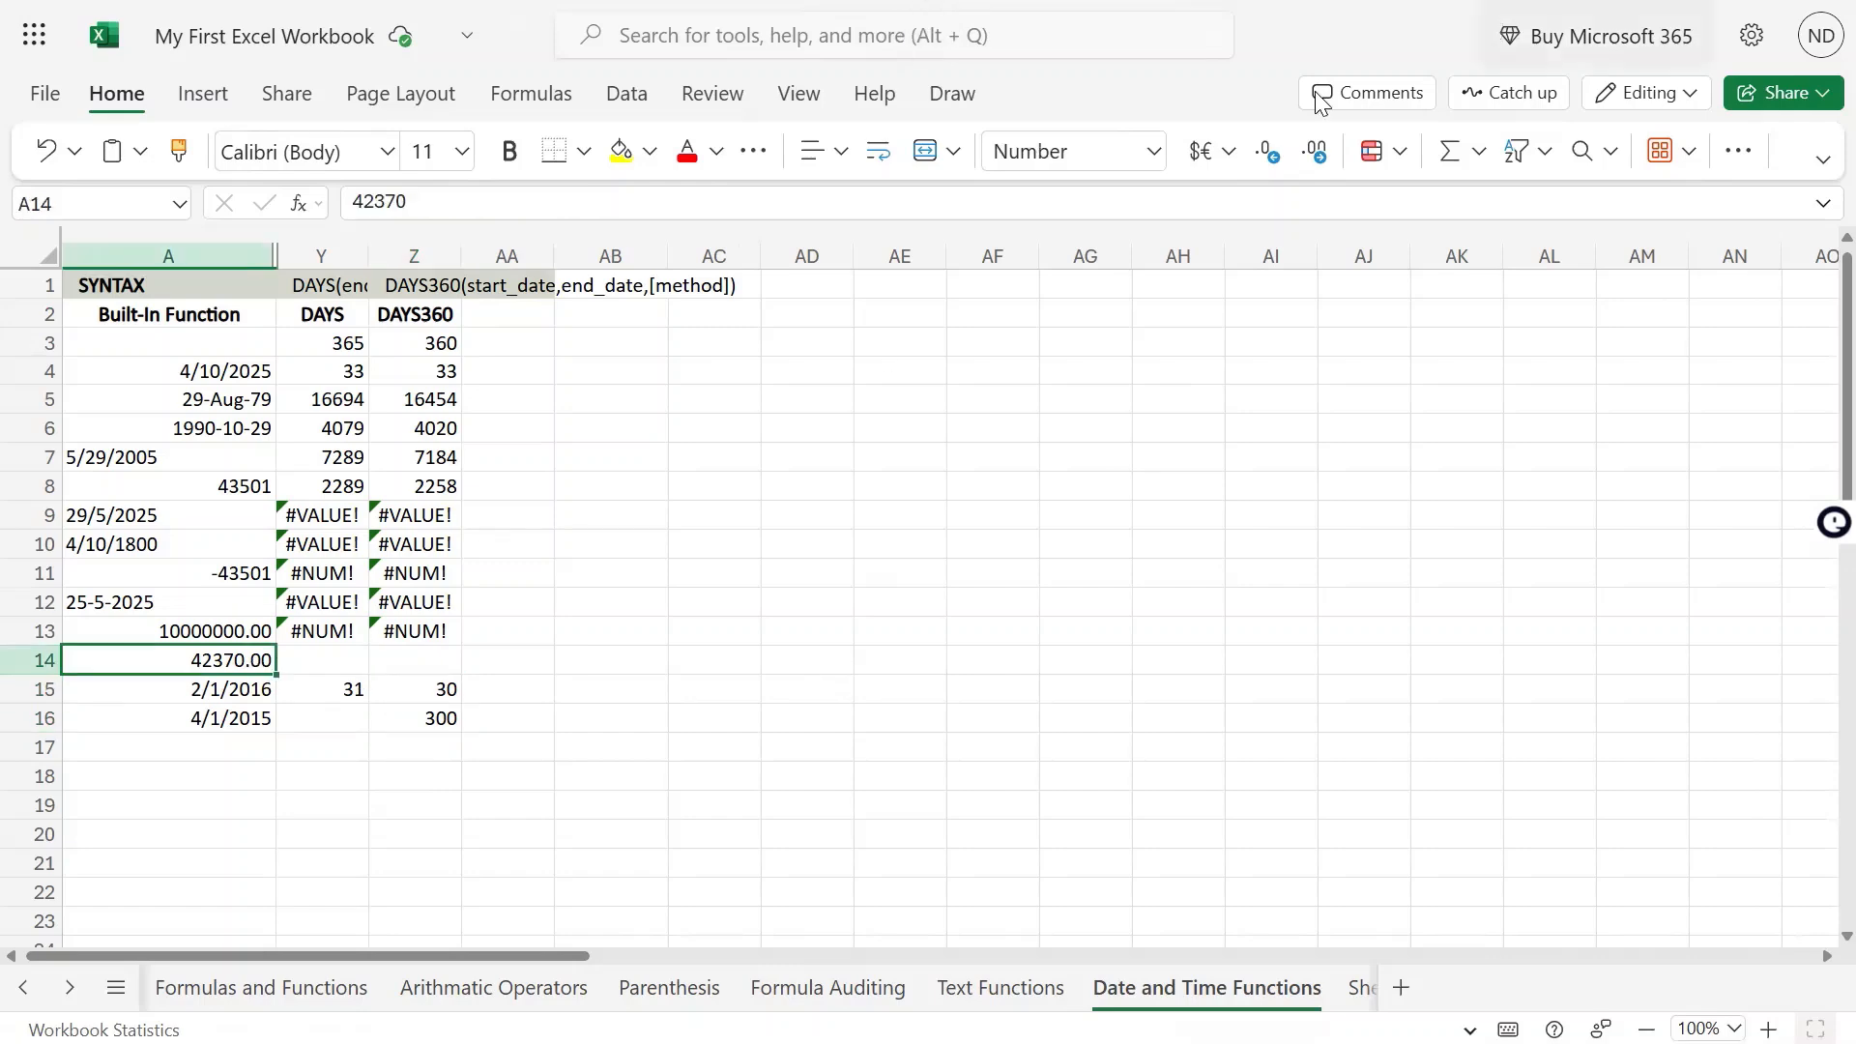
pyautogui.click(1153, 151)
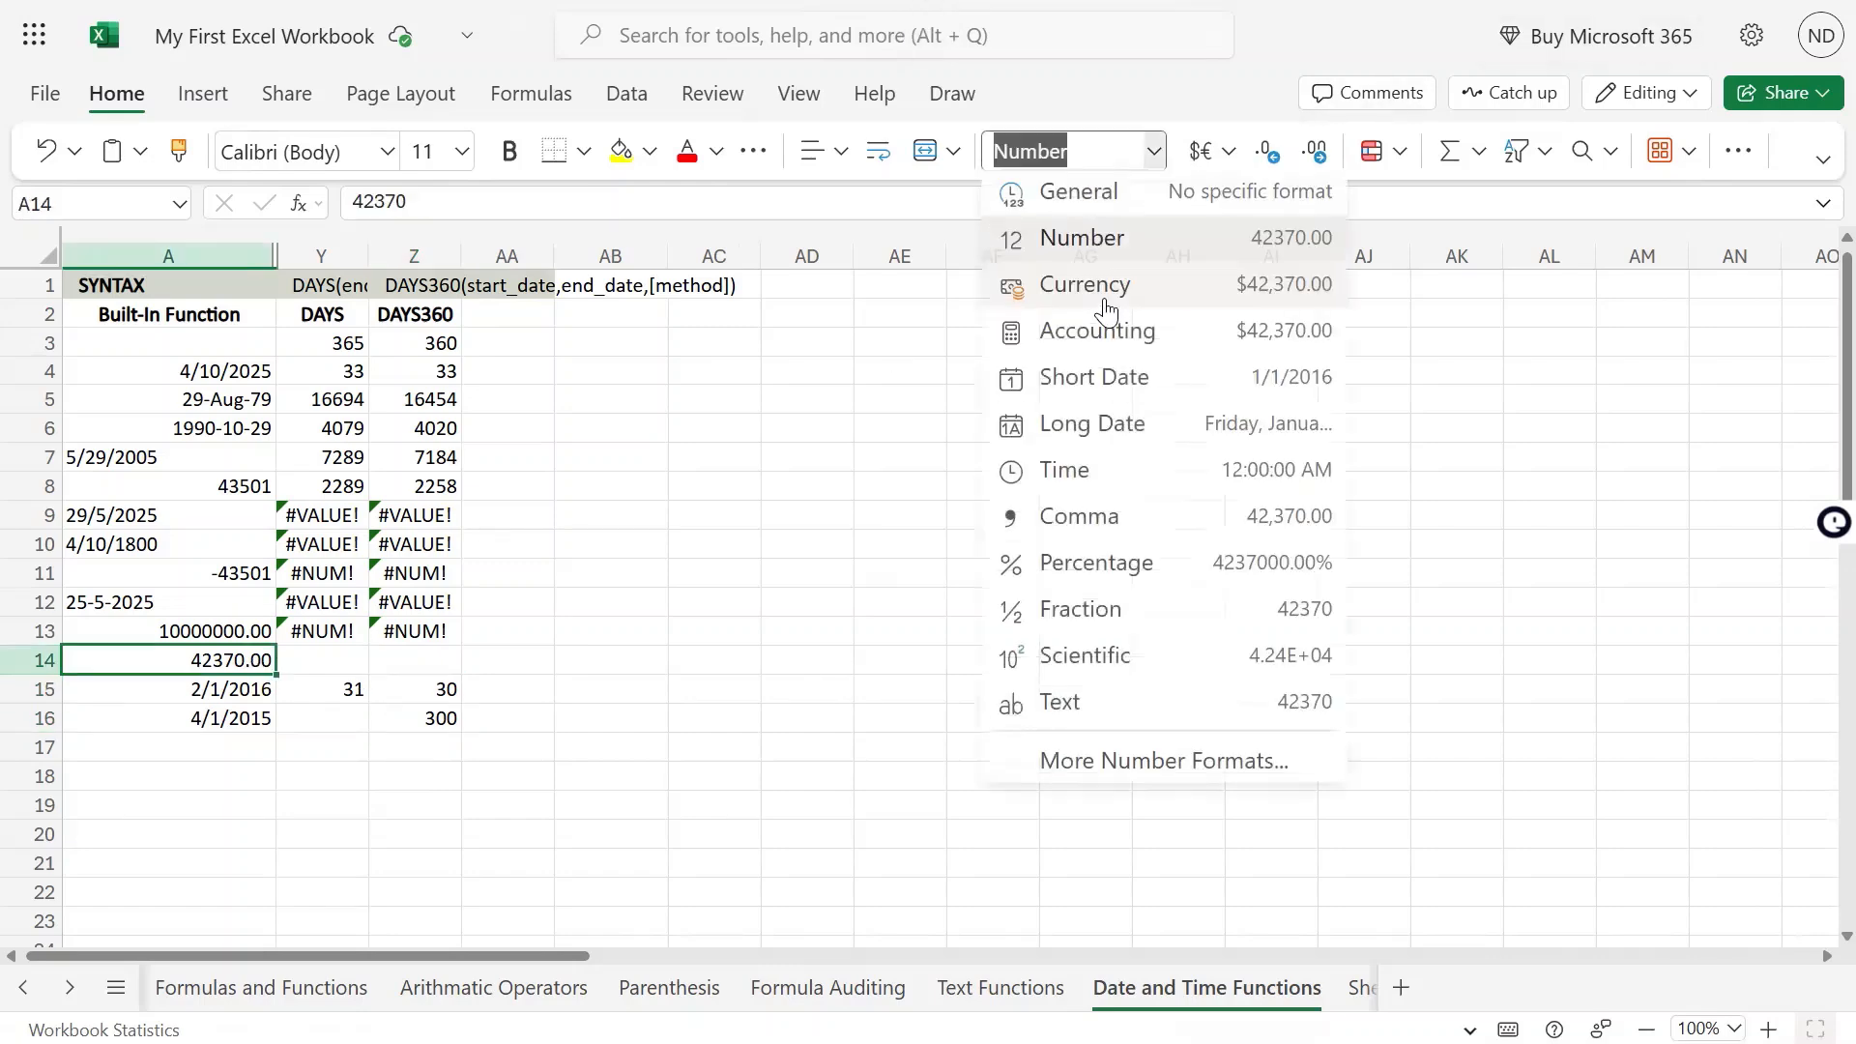
pyautogui.click(1094, 377)
pyautogui.moveTo(248, 656); pyautogui.dragTo(249, 694)
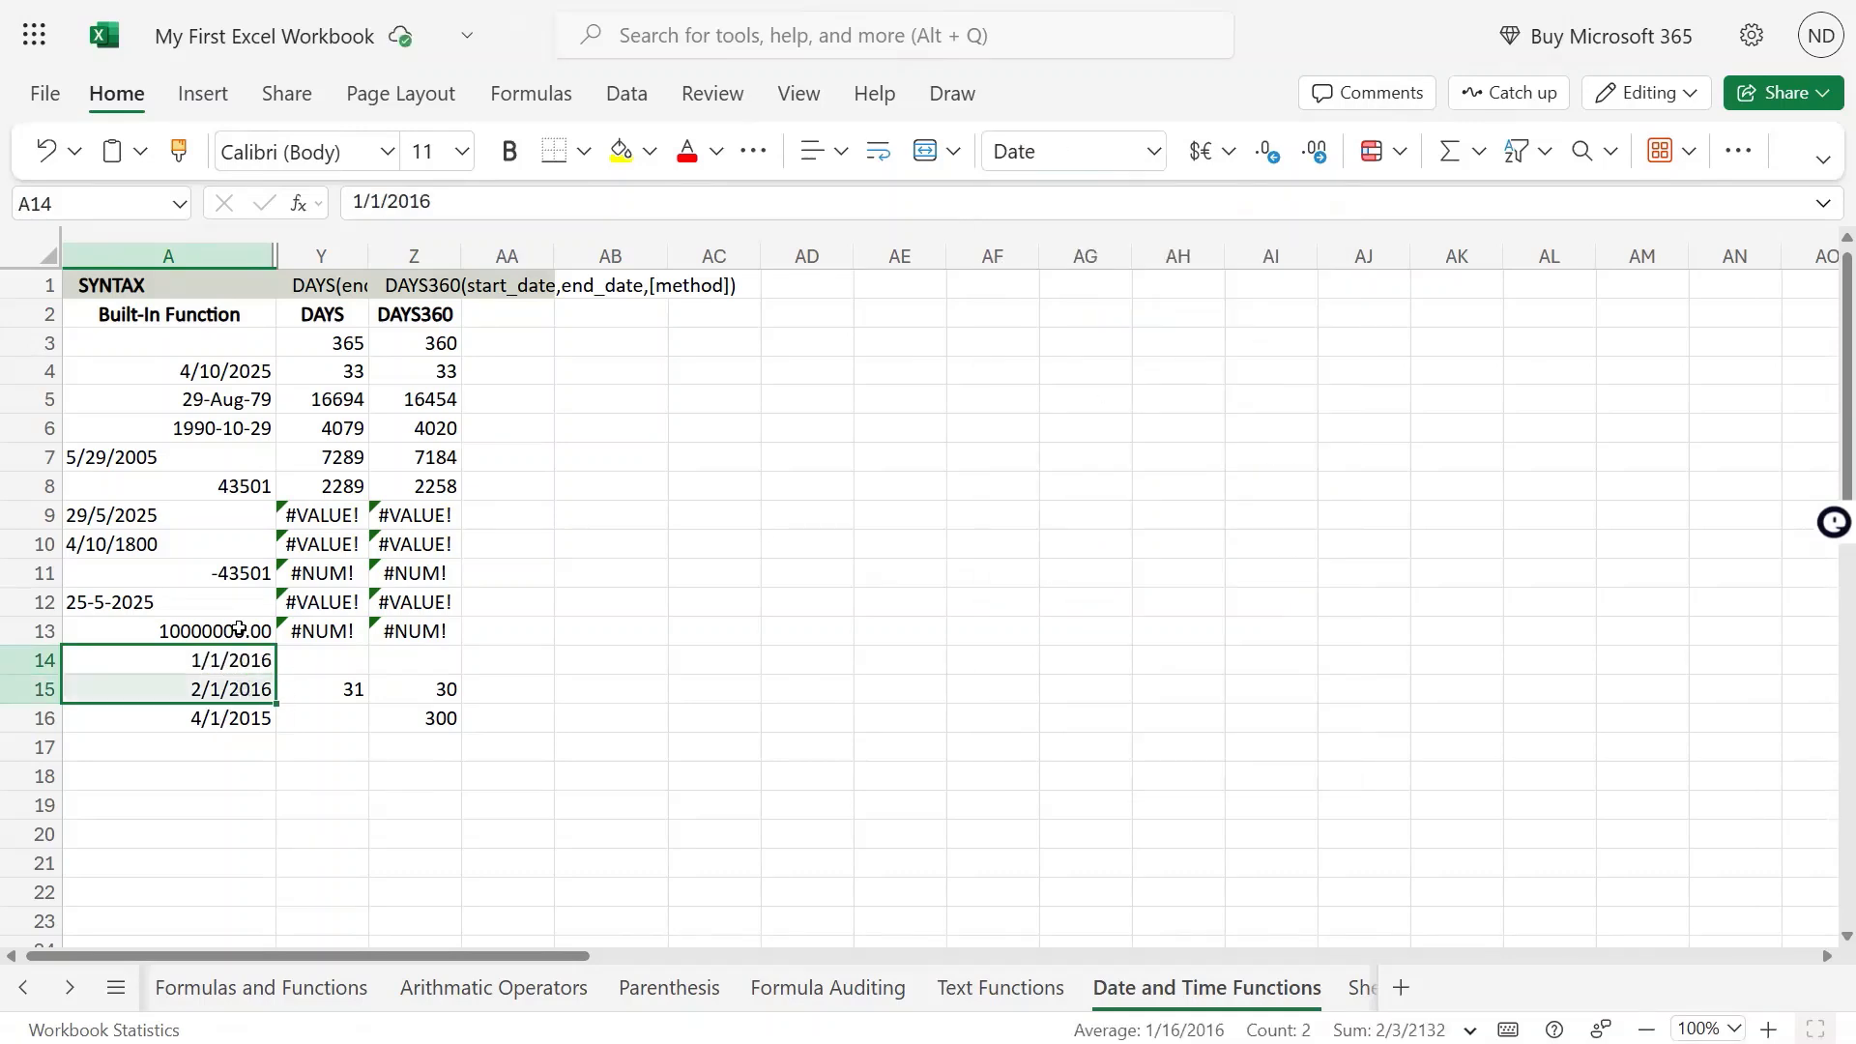
# Compare the DAYS and DAYS360 results in row 15 and rows 3 to 13, including the formula in Z4
pyautogui.click(437, 689)
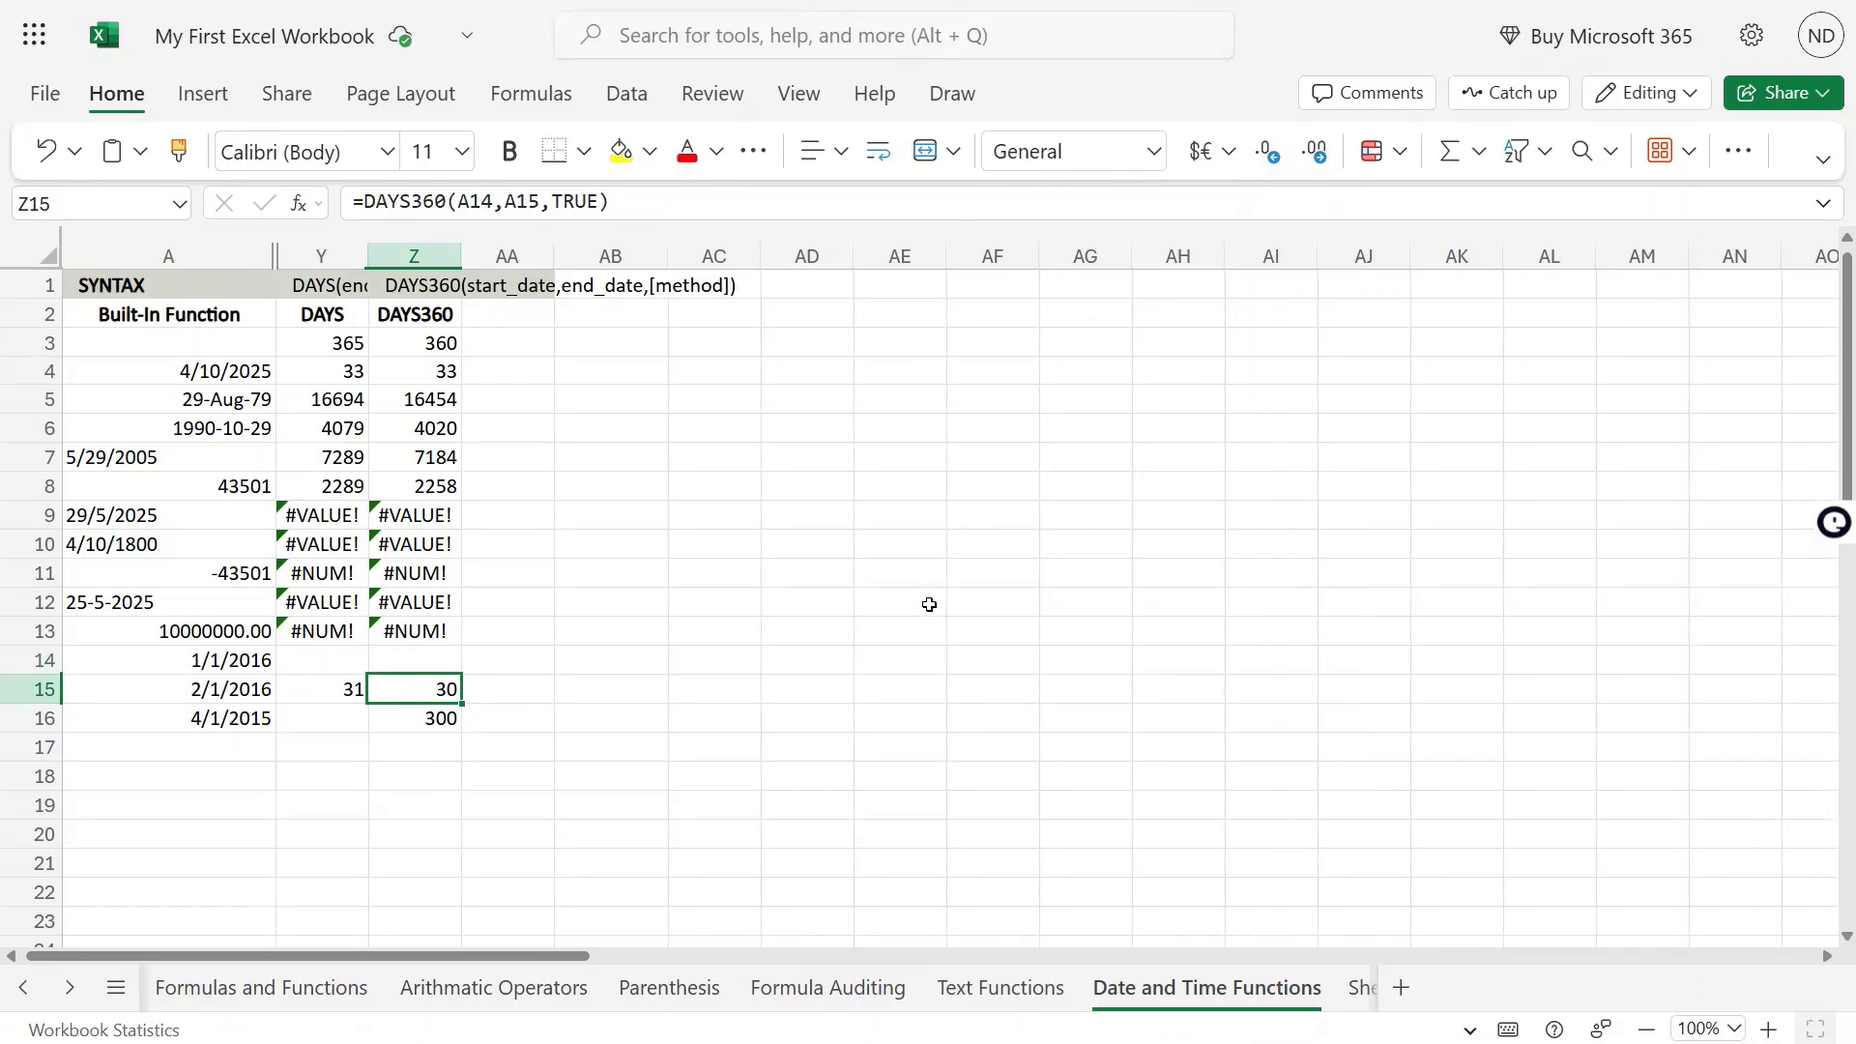
pyautogui.click(310, 686)
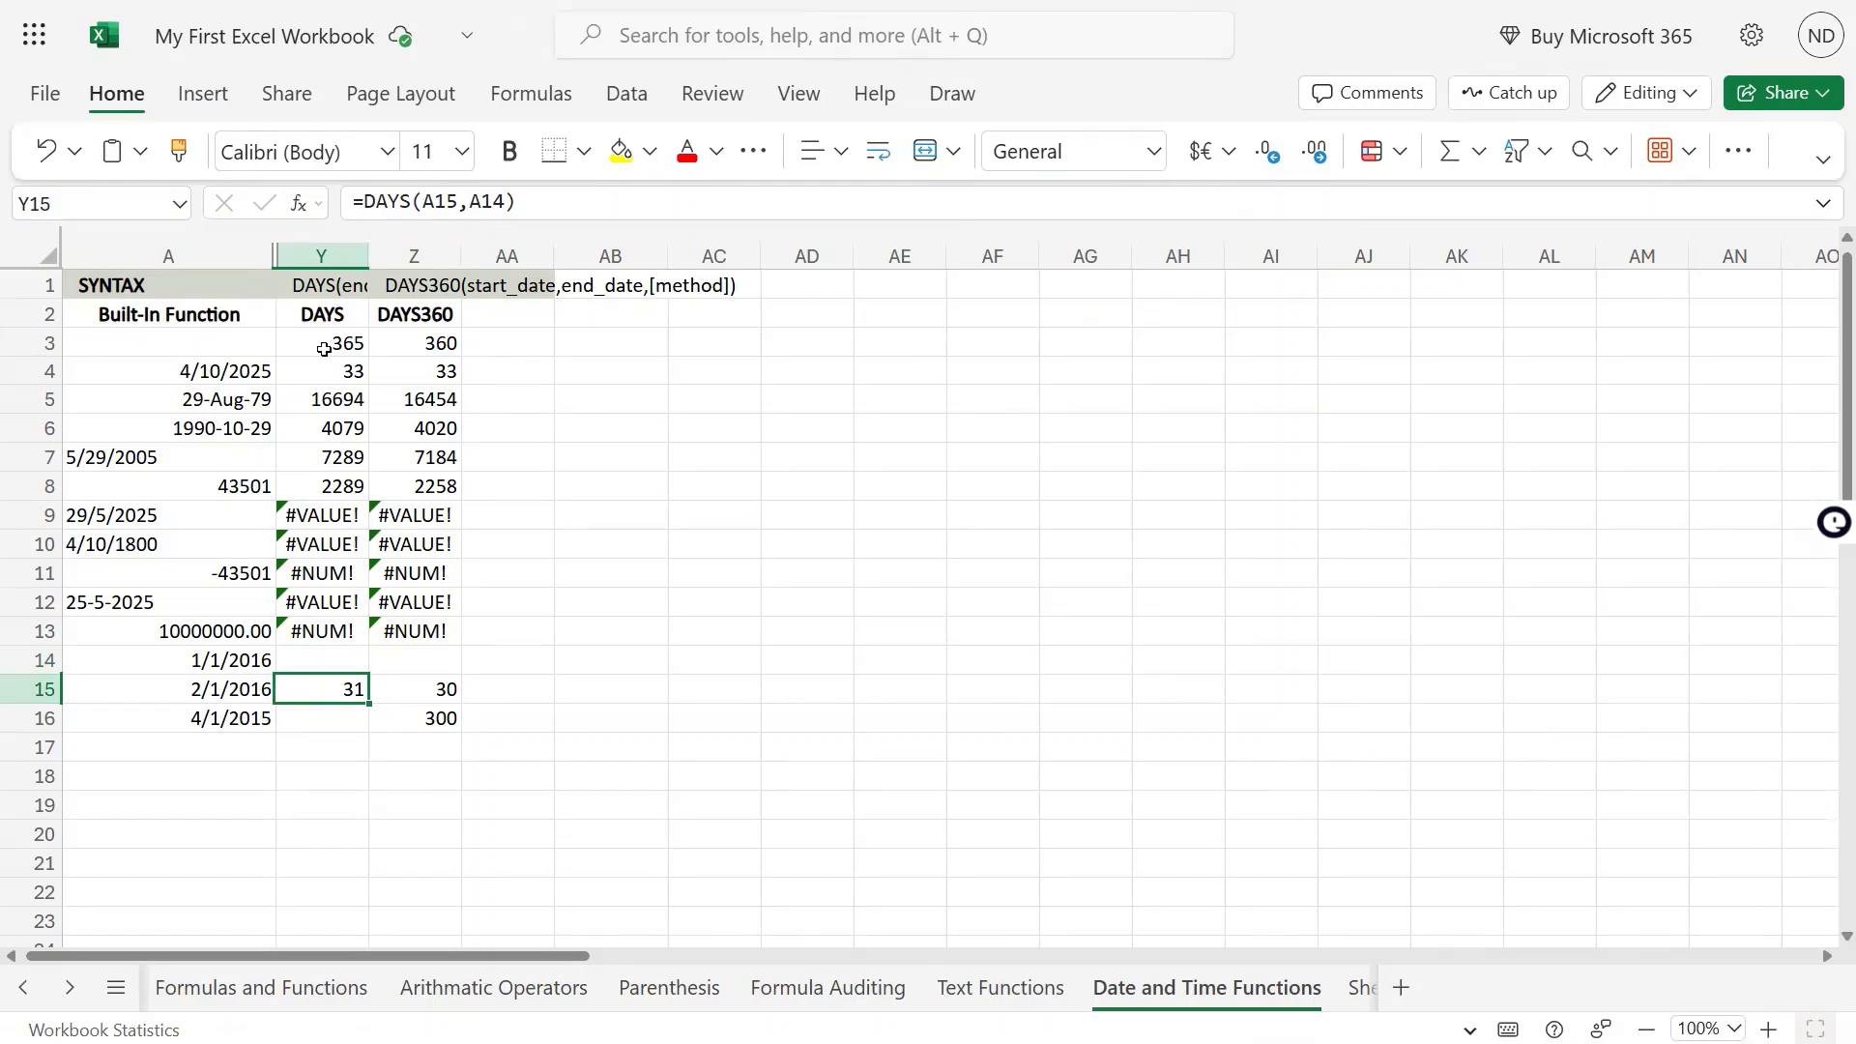
pyautogui.click(324, 349)
pyautogui.click(429, 349)
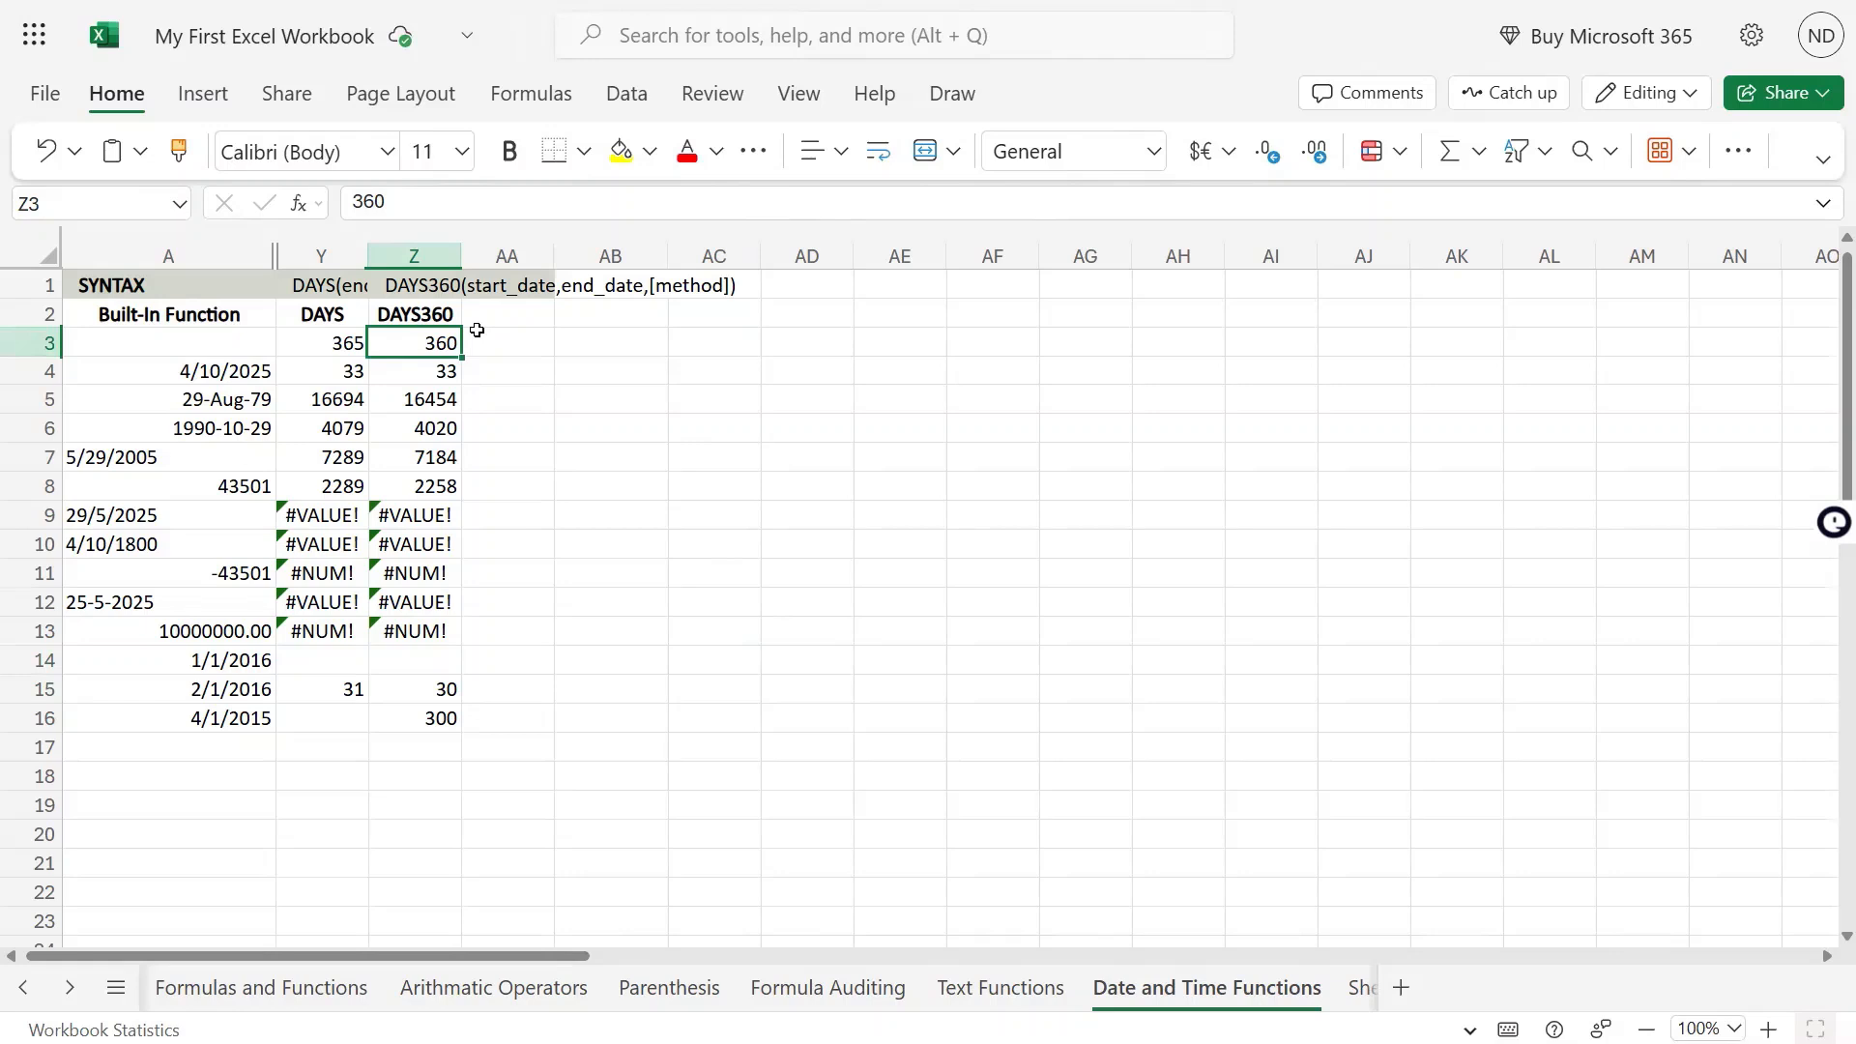
pyautogui.click(438, 371)
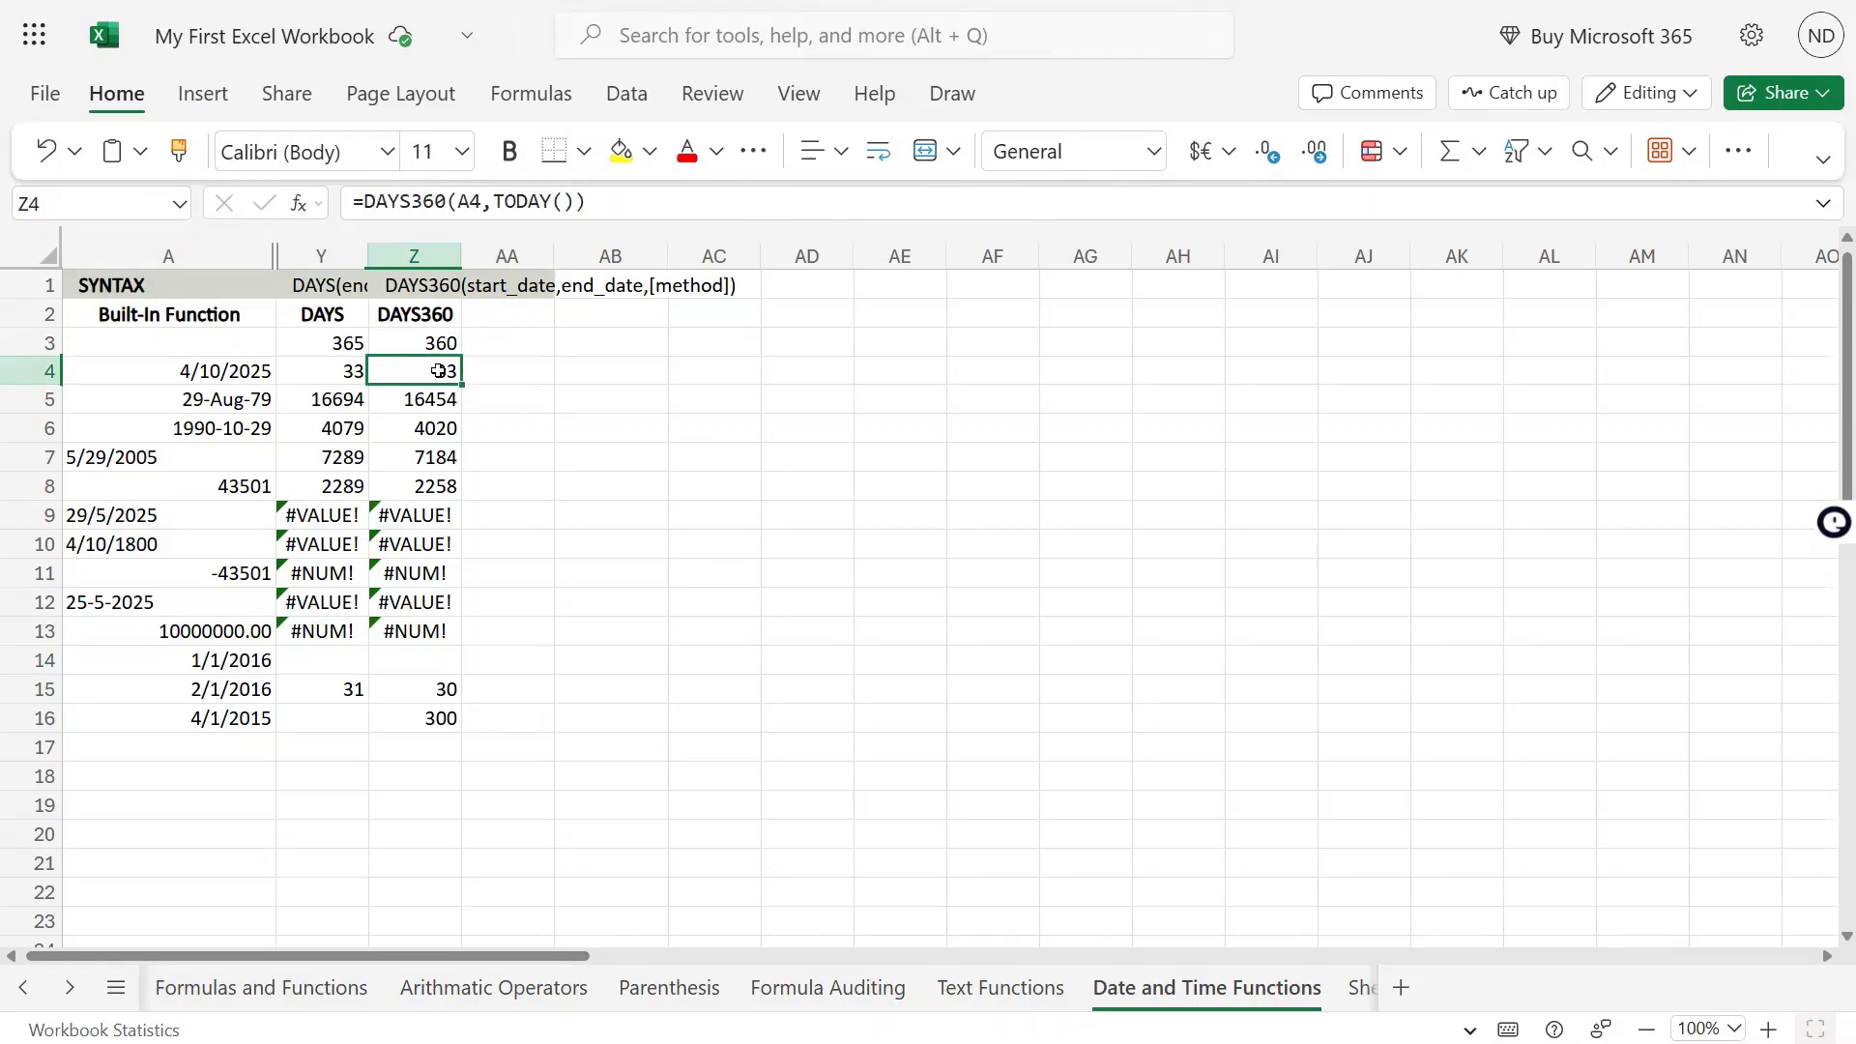
pyautogui.moveTo(366, 203); pyautogui.dragTo(449, 203)
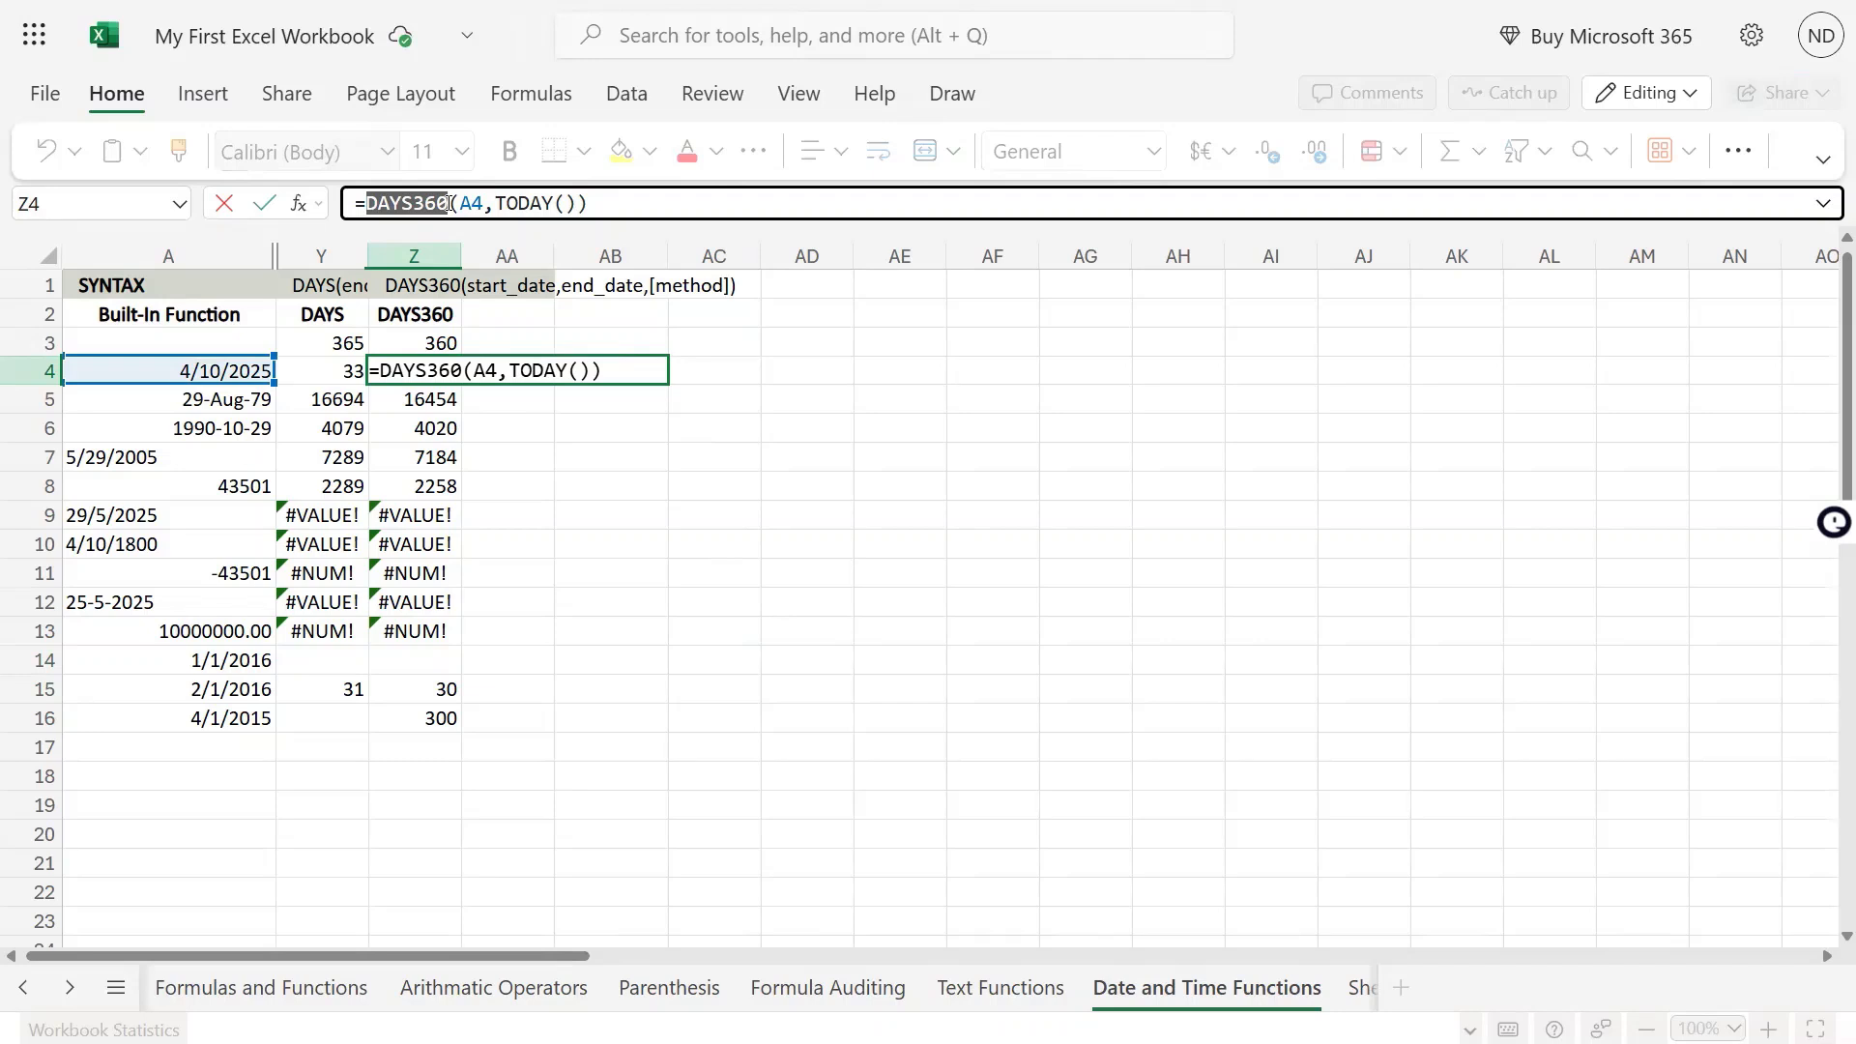
pyautogui.click(348, 371)
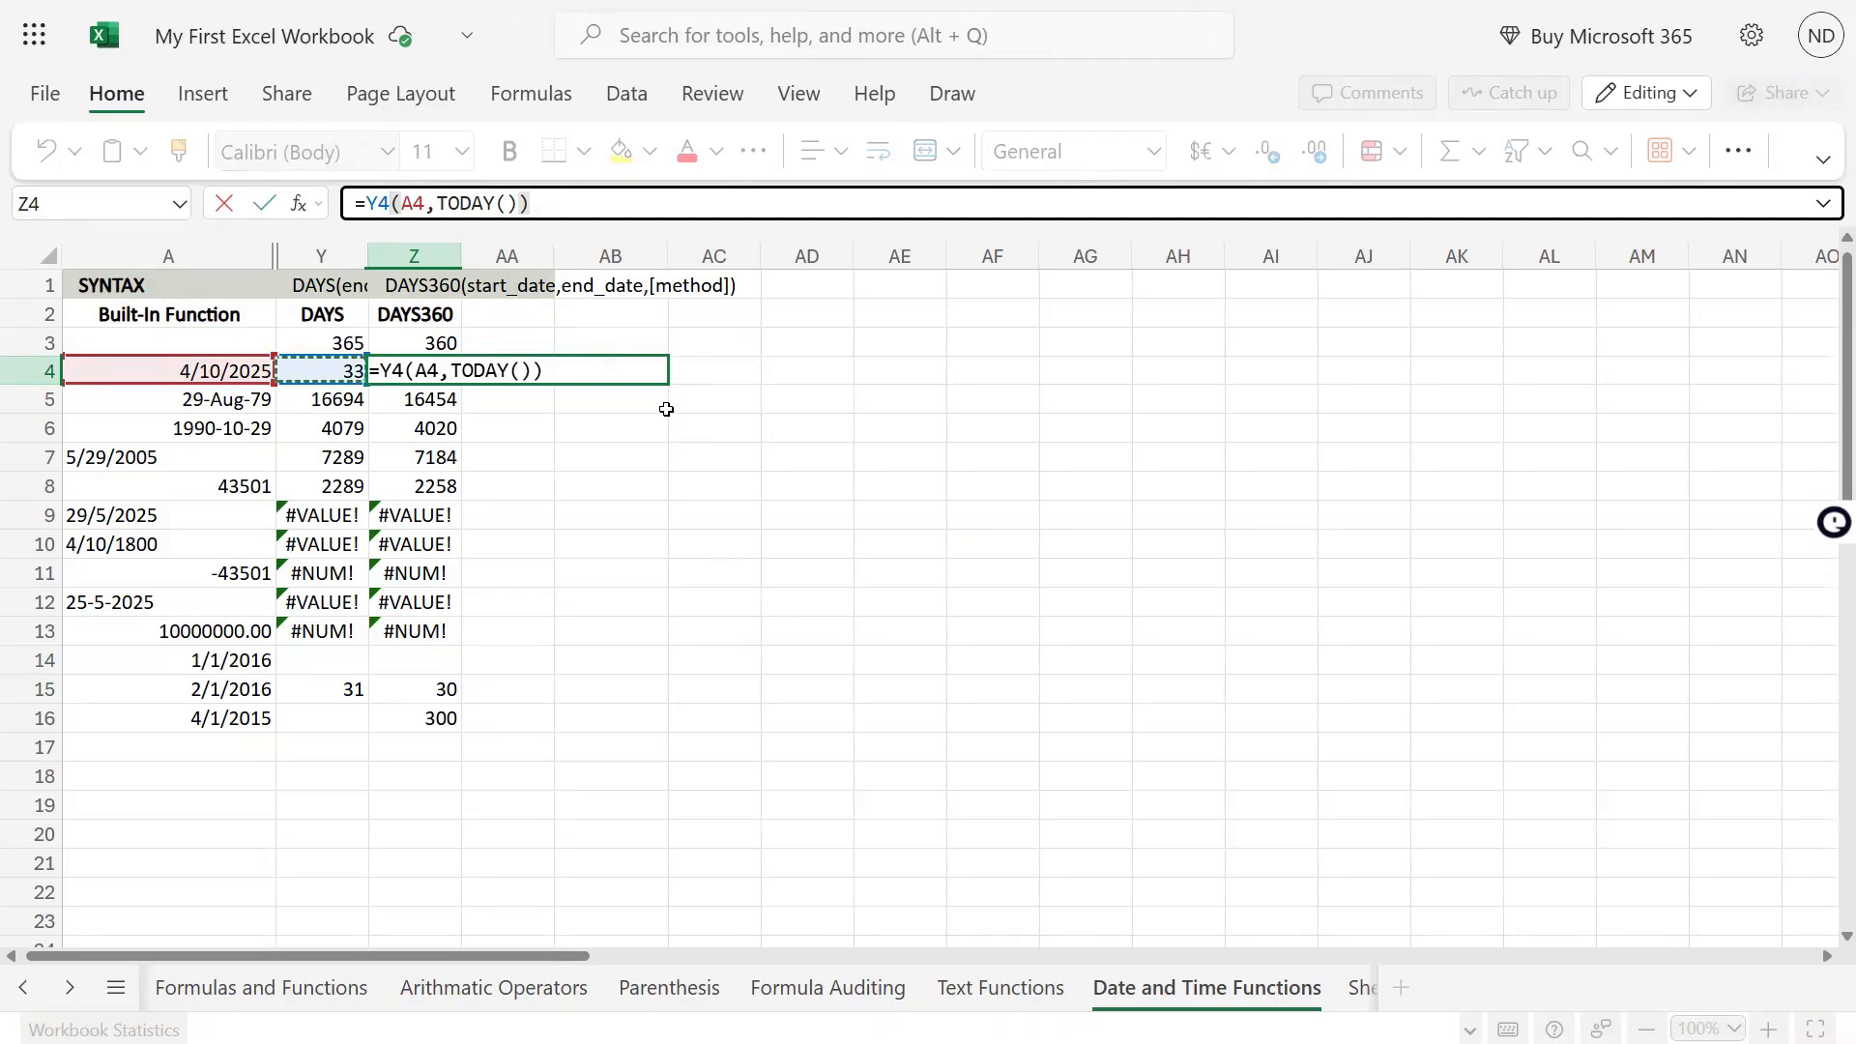
pyautogui.press('Escape')
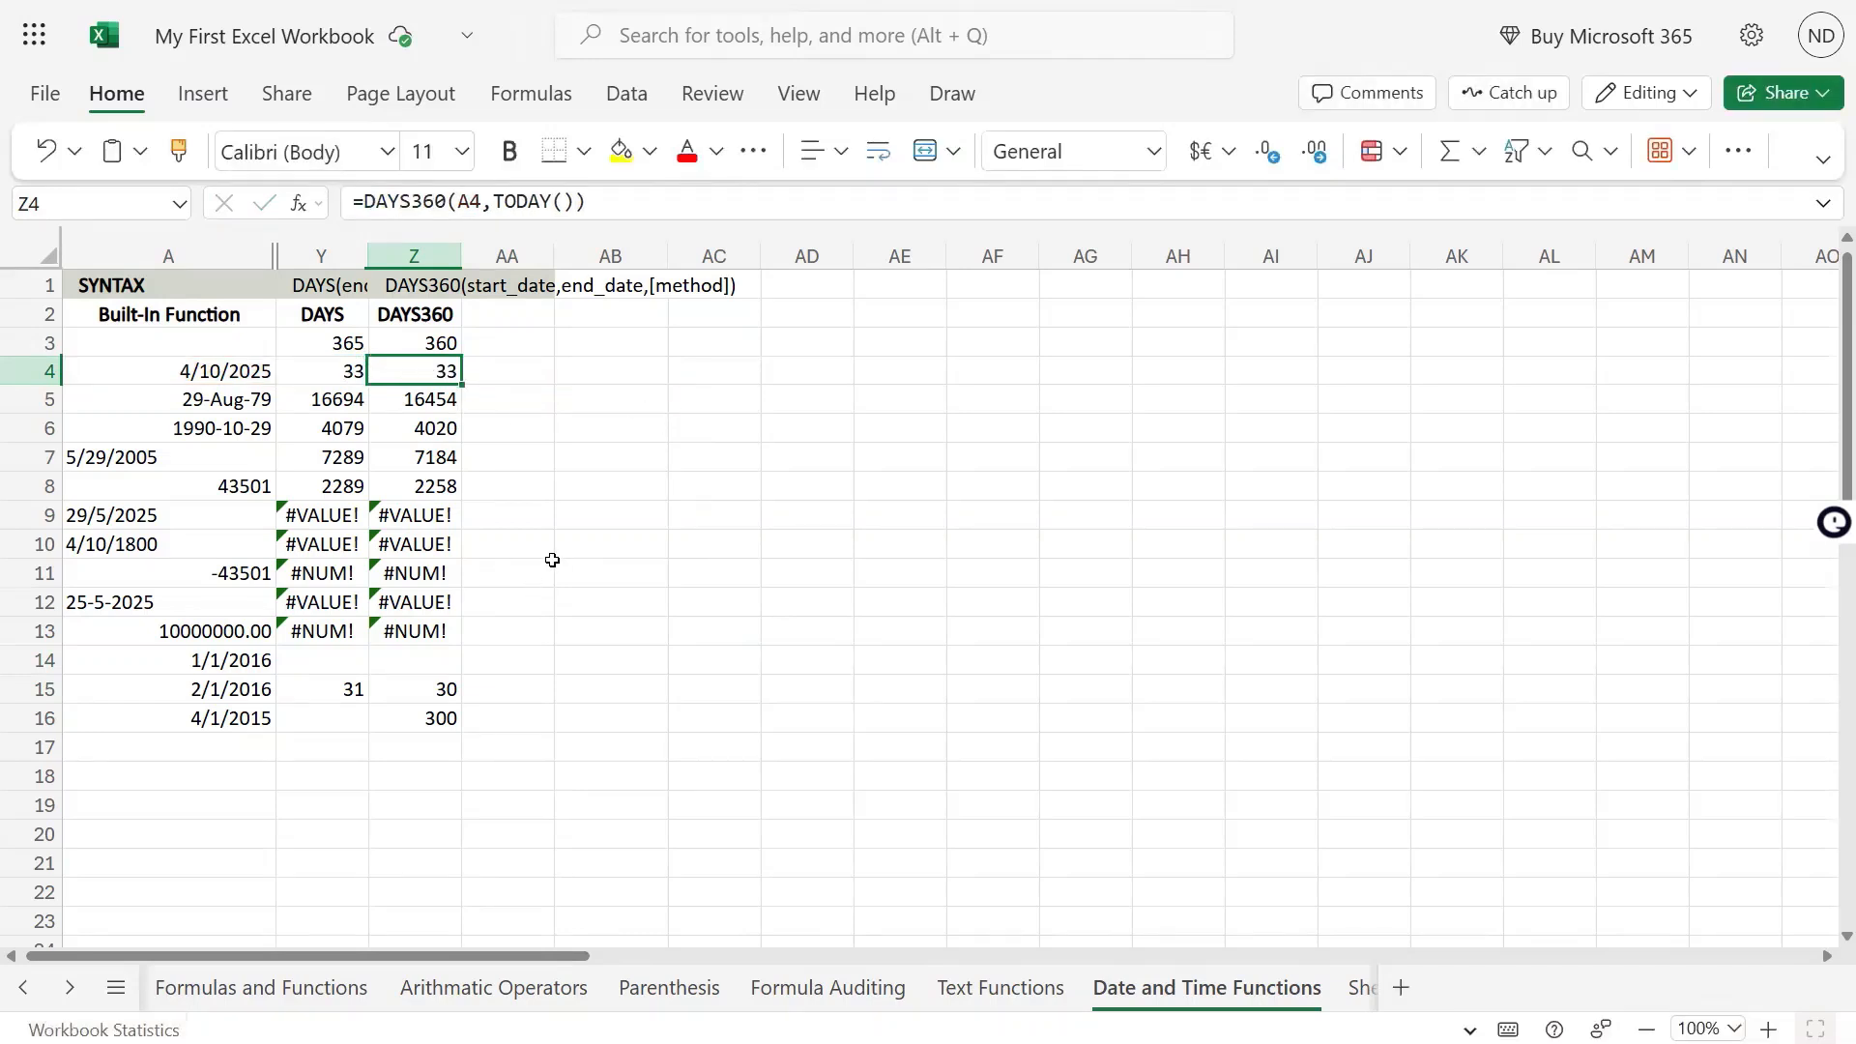
pyautogui.click(346, 372)
pyautogui.click(358, 342)
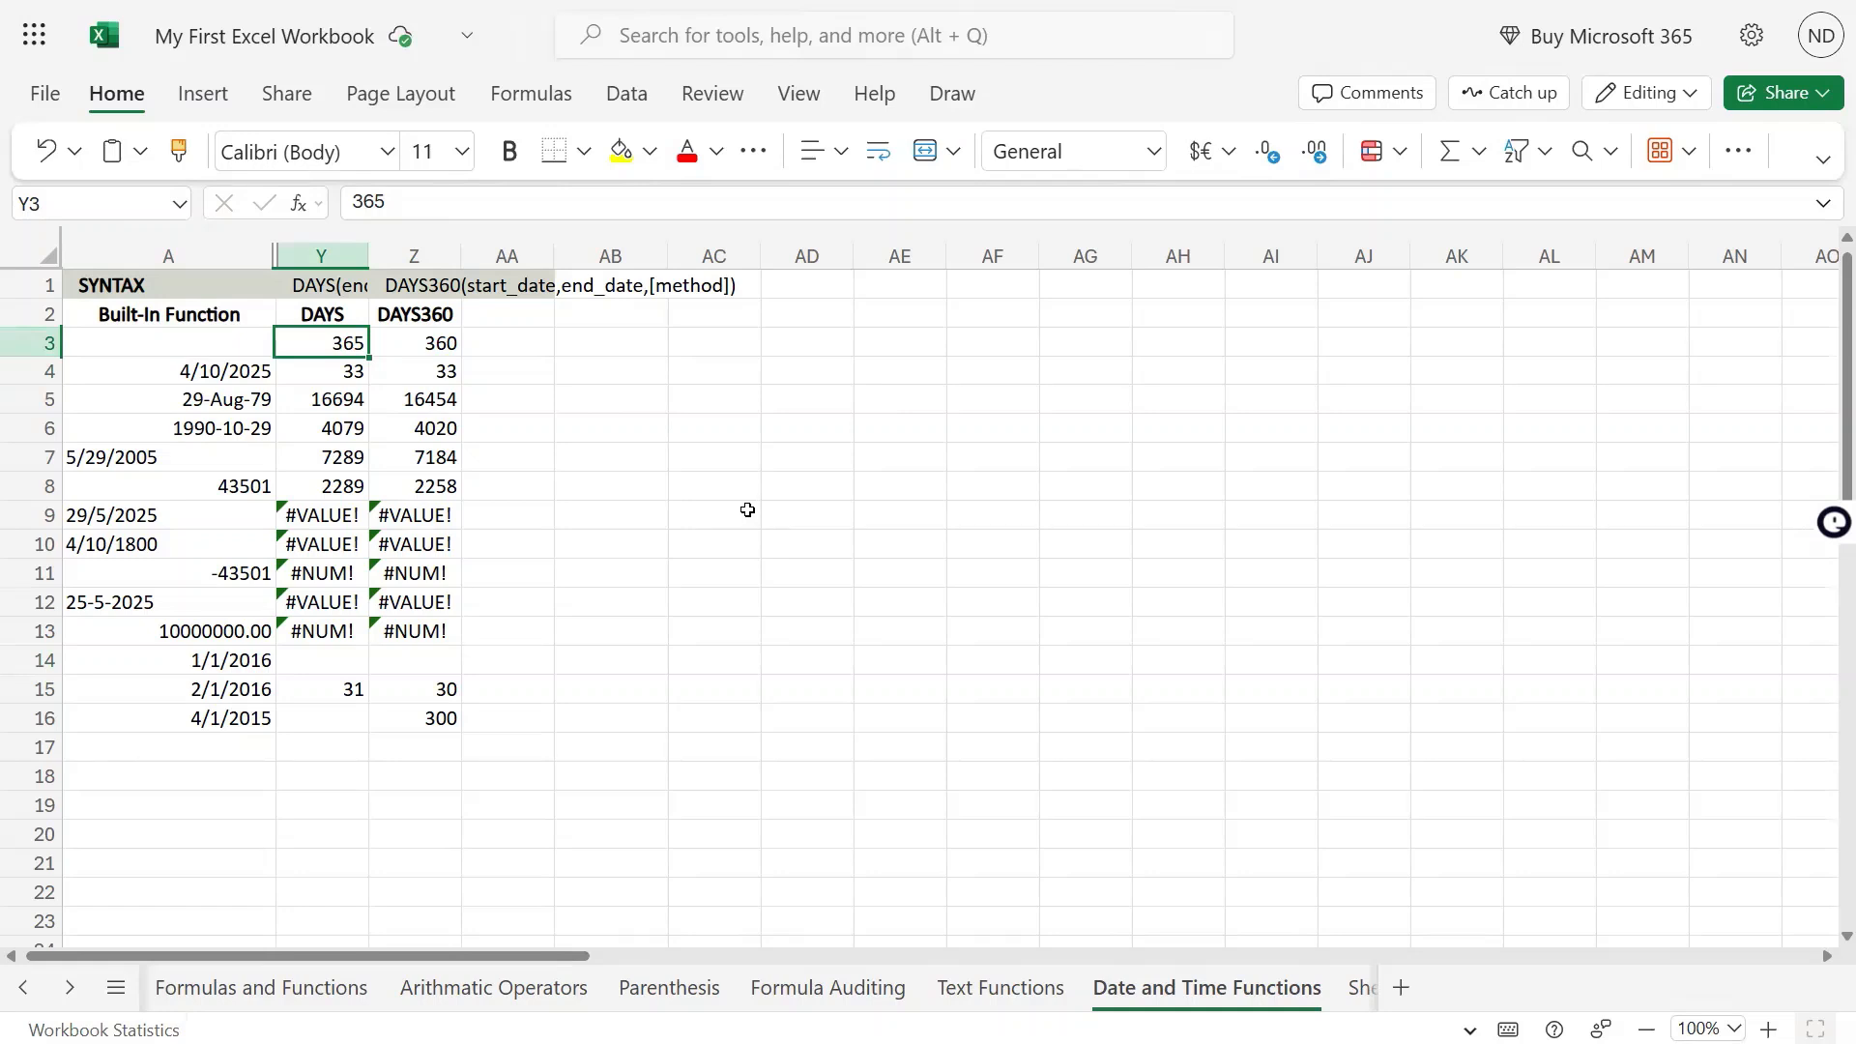
pyautogui.moveTo(425, 344); pyautogui.dragTo(422, 630)
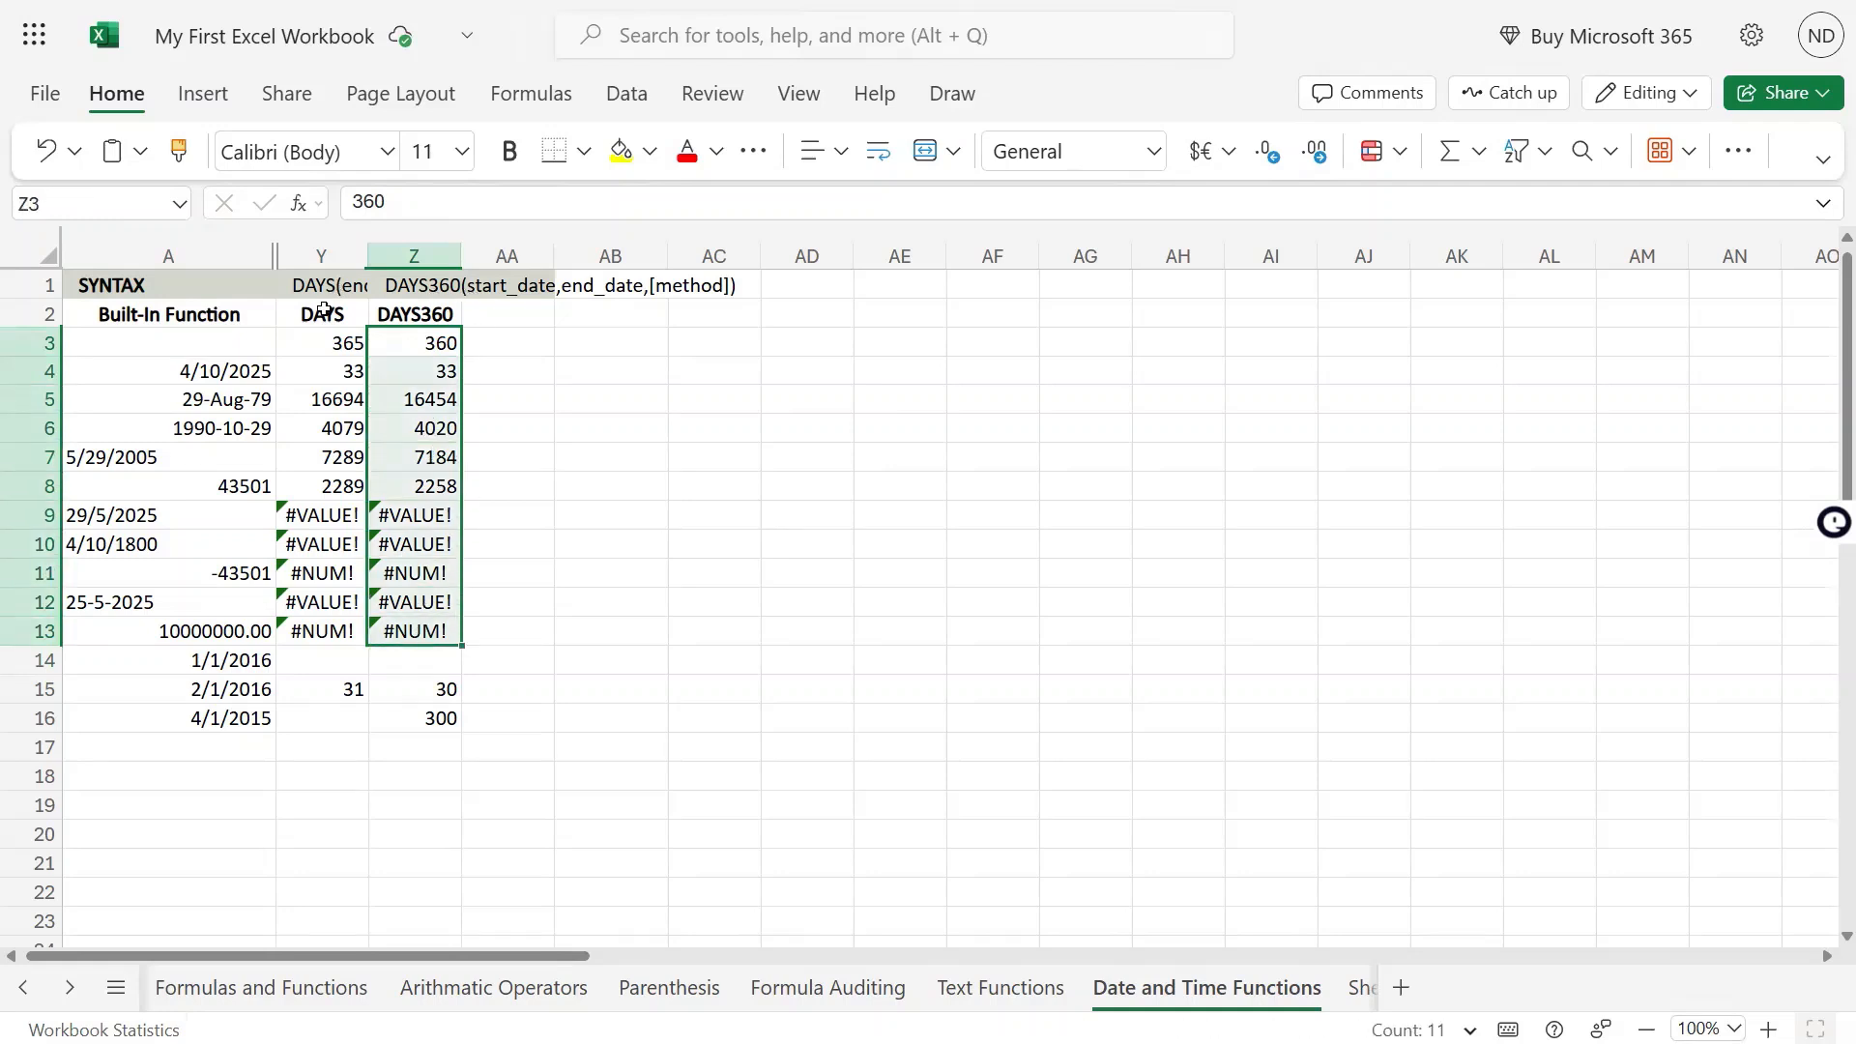